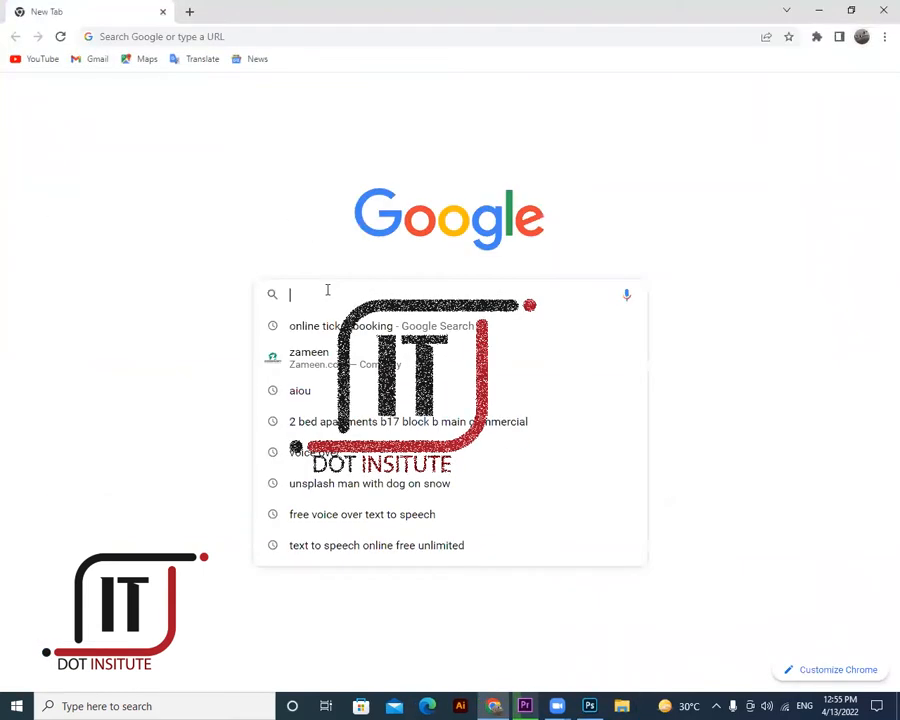
- Search Google for 'UNPLASH GIRL WITH BUILDING'
{"action": "type", "text": "UN"}
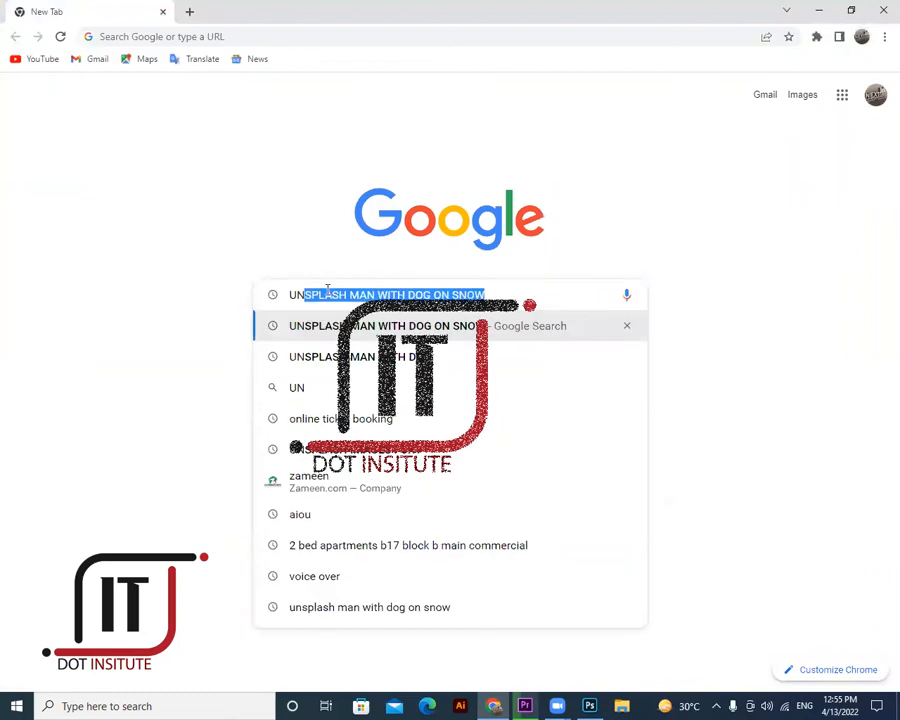
{"action": "type", "text": "PLASH"}
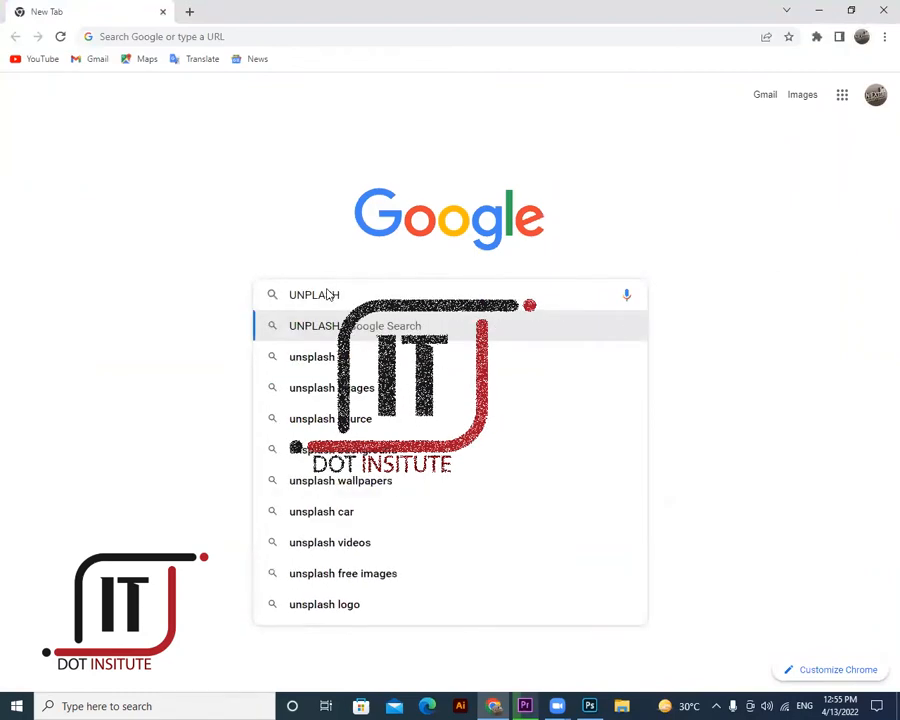
{"action": "type", "text": " GIRL "}
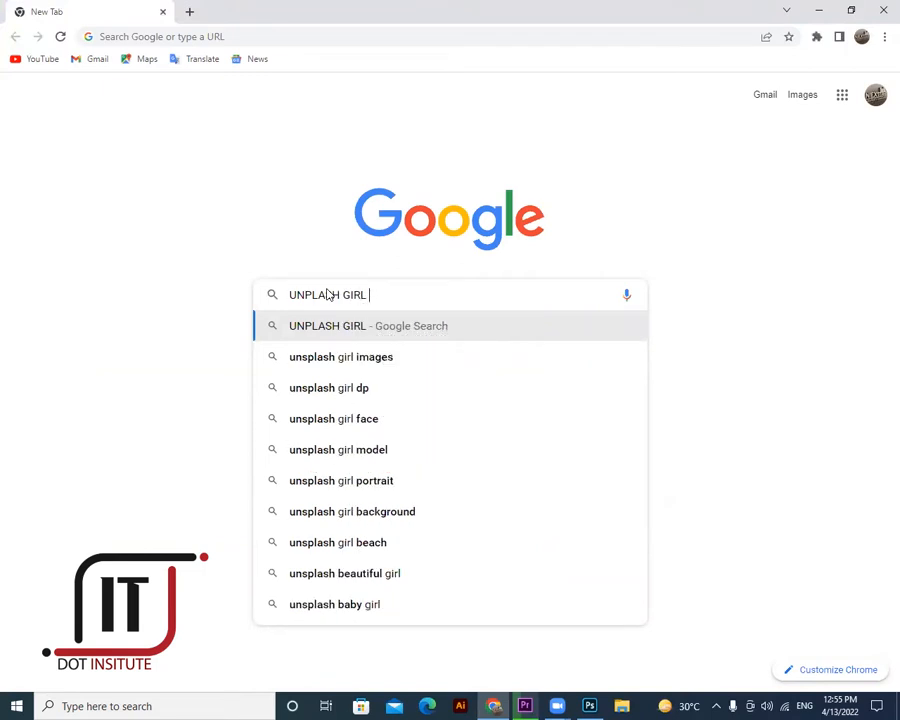
{"action": "type", "text": "WI"}
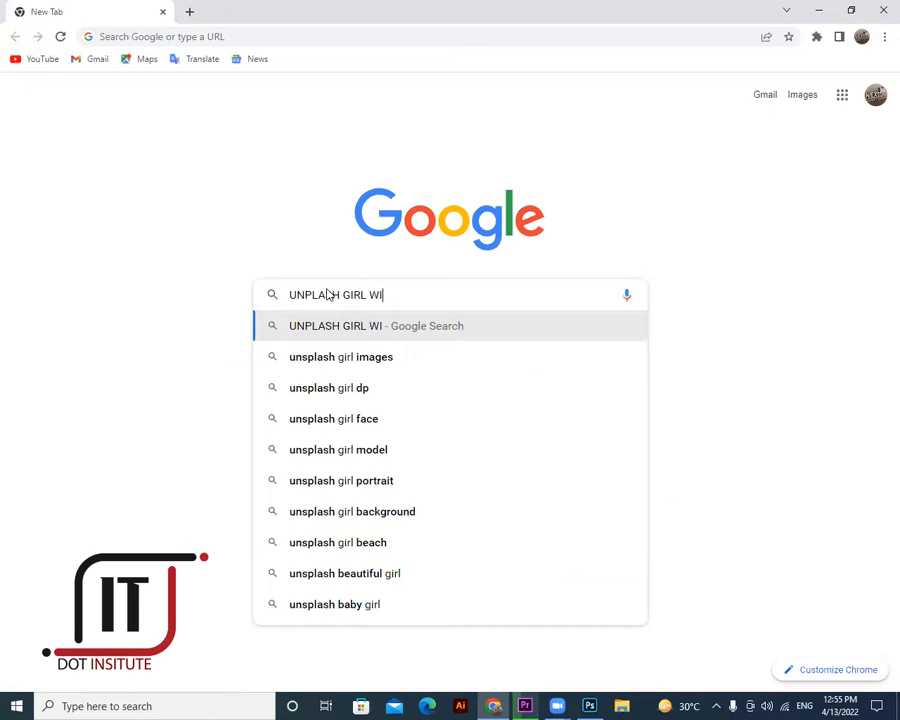
{"action": "type", "text": "TH "}
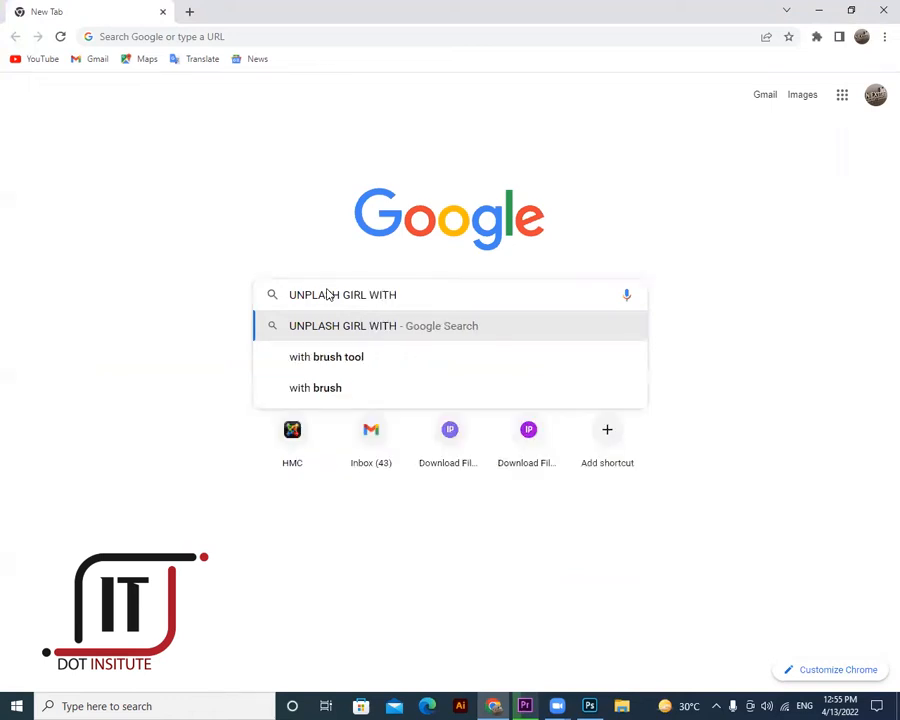
{"action": "type", "text": "BUILDING"}
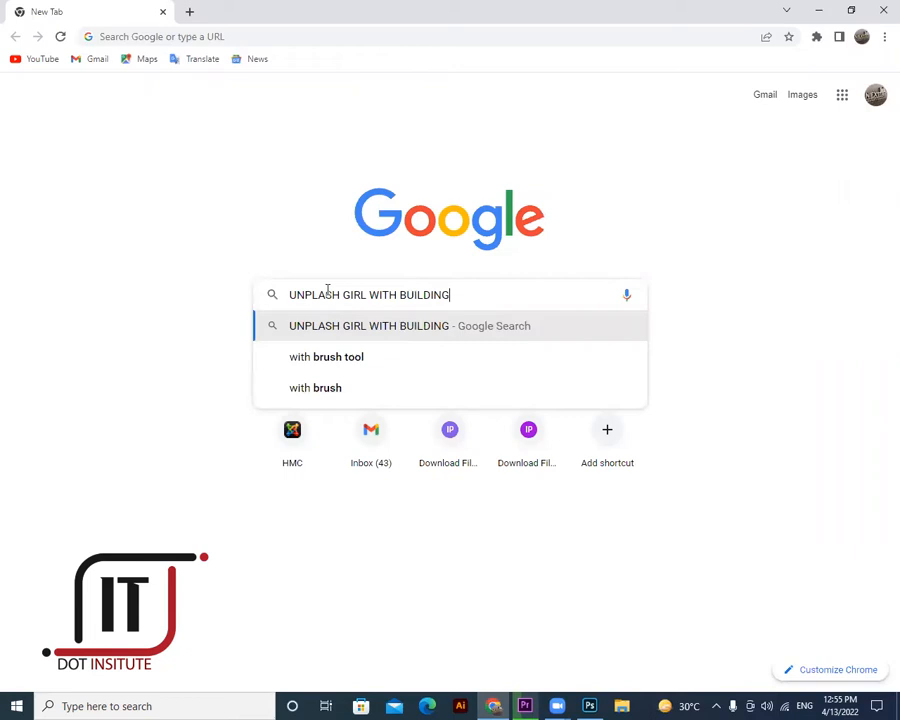
{"action": "key", "text": "Return"}
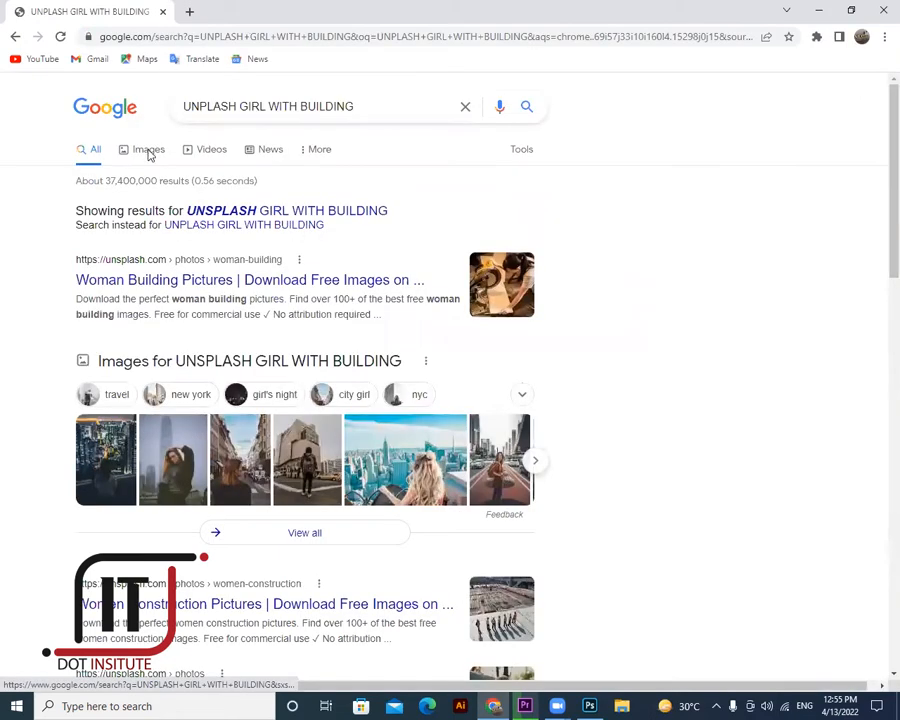
- Show image results for the query and browse down through many rows of Unsplash girl-with-building photos
{"action": "left_click", "coordinate": [148, 151]}
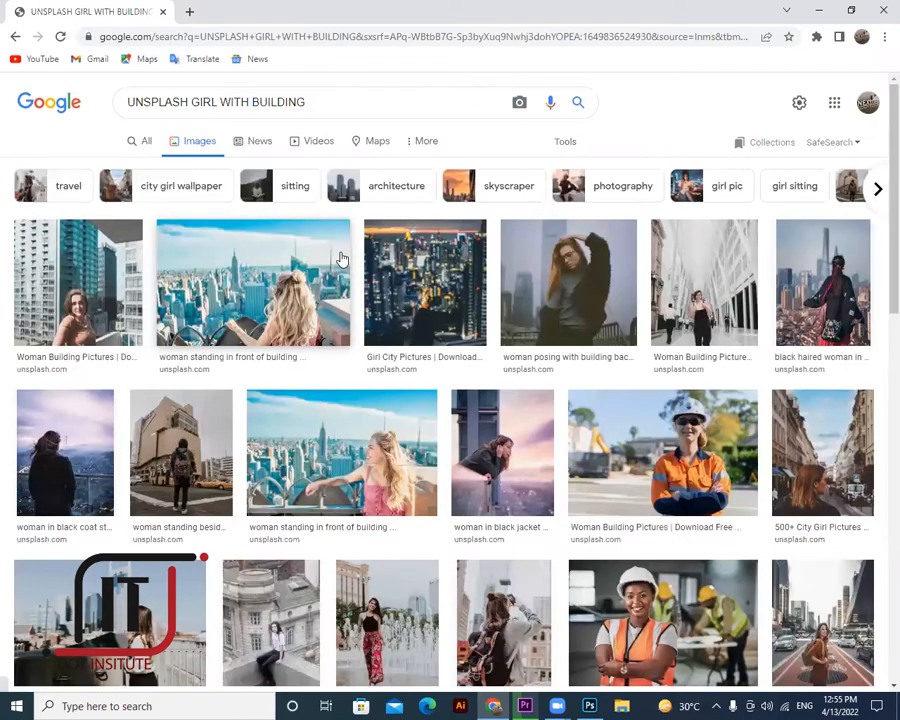
{"action": "left_click", "coordinate": [482, 480]}
{"action": "scroll", "coordinate": [482, 480], "scroll_direction": "down", "scroll_amount": 3}
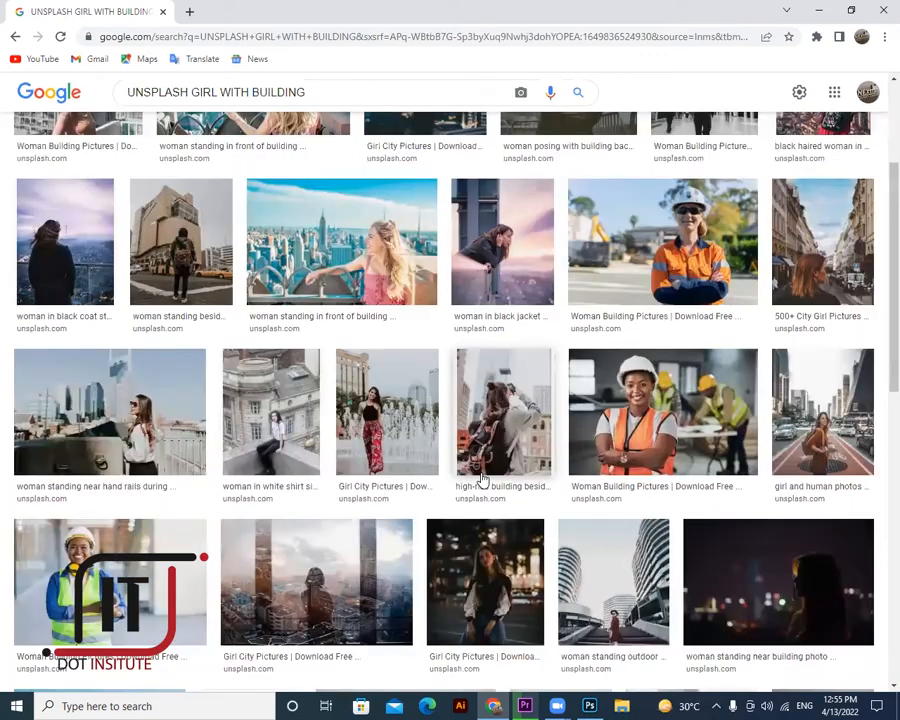
{"action": "scroll", "coordinate": [482, 480], "scroll_direction": "down", "scroll_amount": 2}
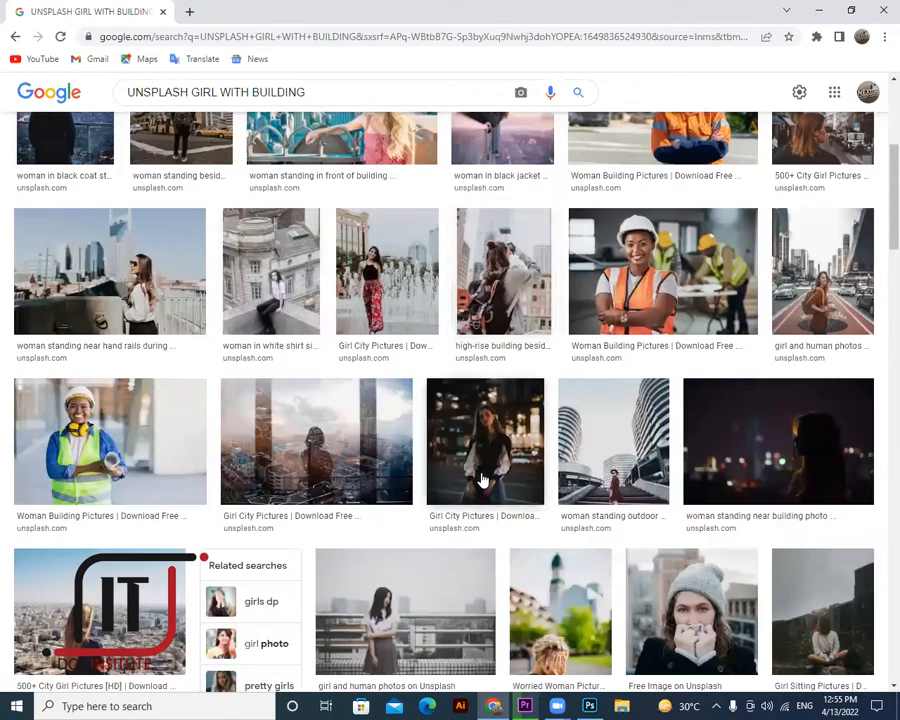
{"action": "scroll", "coordinate": [482, 480], "scroll_direction": "down", "scroll_amount": 3}
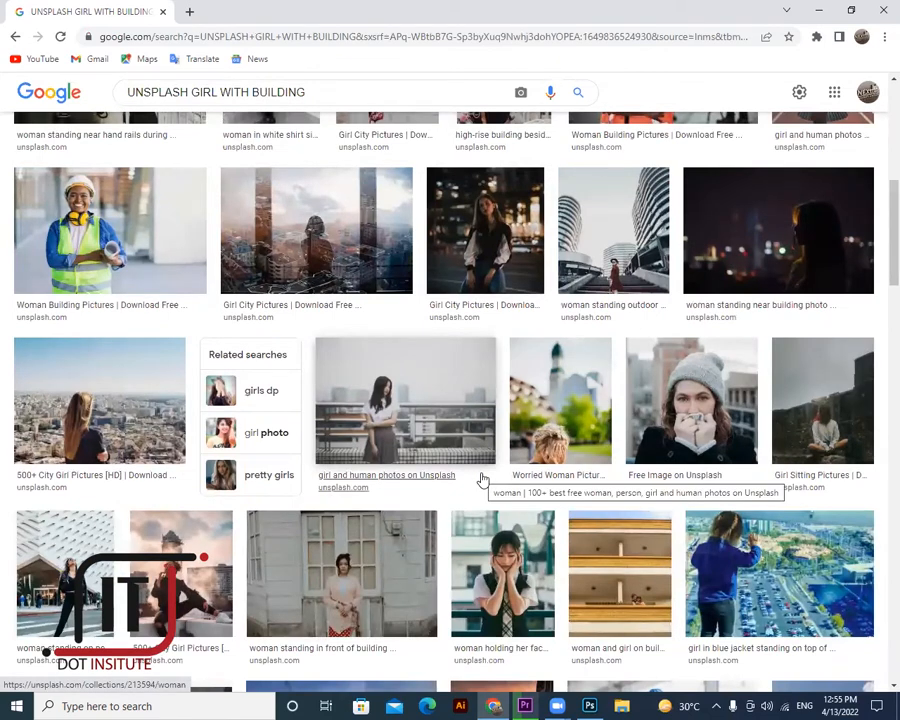
{"action": "scroll", "coordinate": [483, 480], "scroll_direction": "down", "scroll_amount": 2}
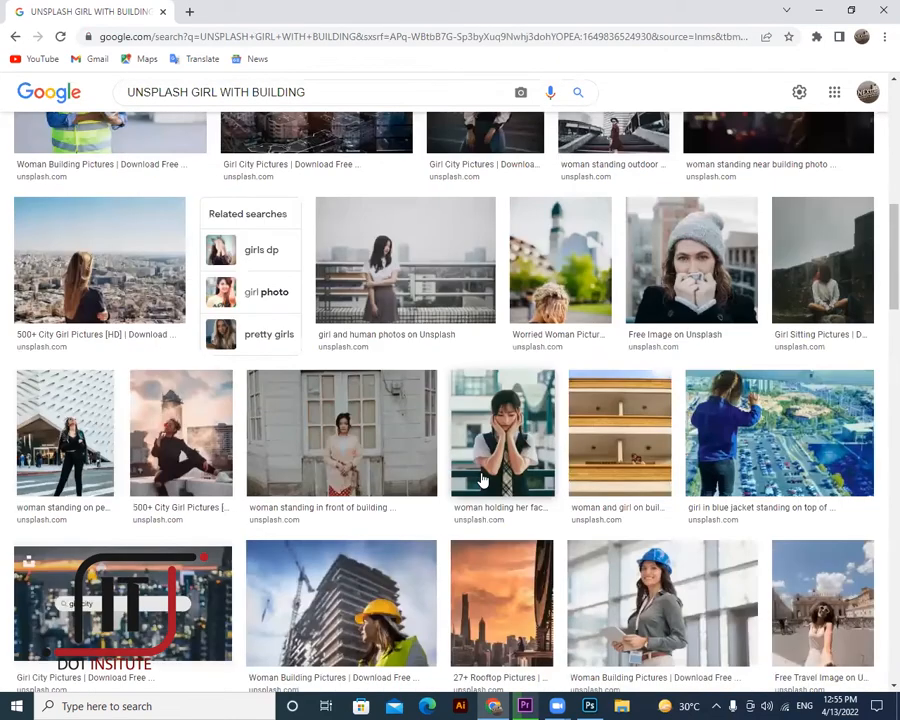
{"action": "scroll", "coordinate": [483, 480], "scroll_direction": "down", "scroll_amount": 2}
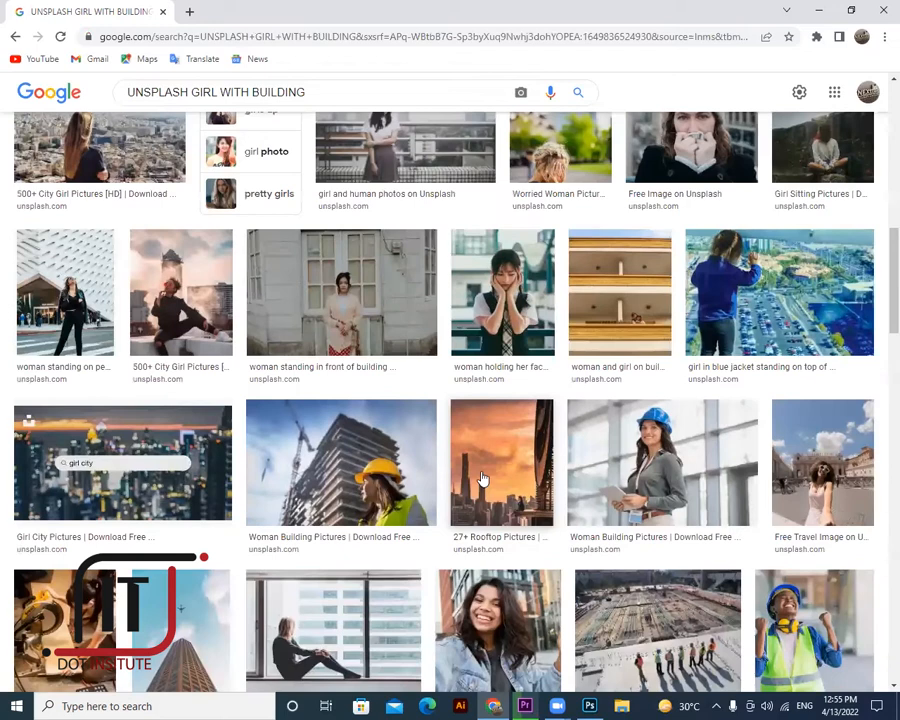
{"action": "scroll", "coordinate": [483, 480], "scroll_direction": "down", "scroll_amount": 3}
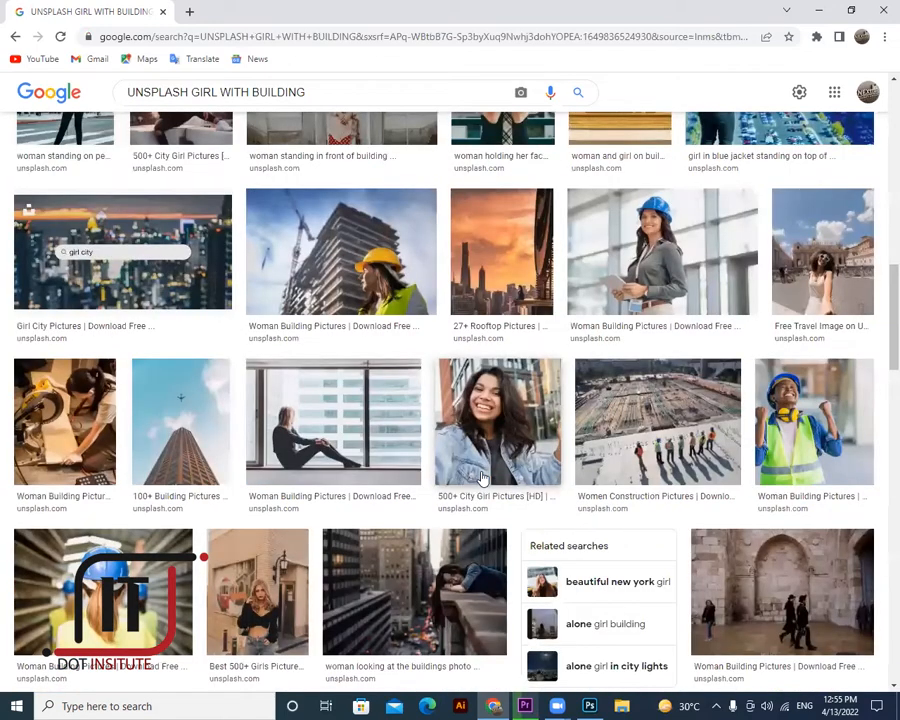
{"action": "scroll", "coordinate": [483, 480], "scroll_direction": "down", "scroll_amount": 4}
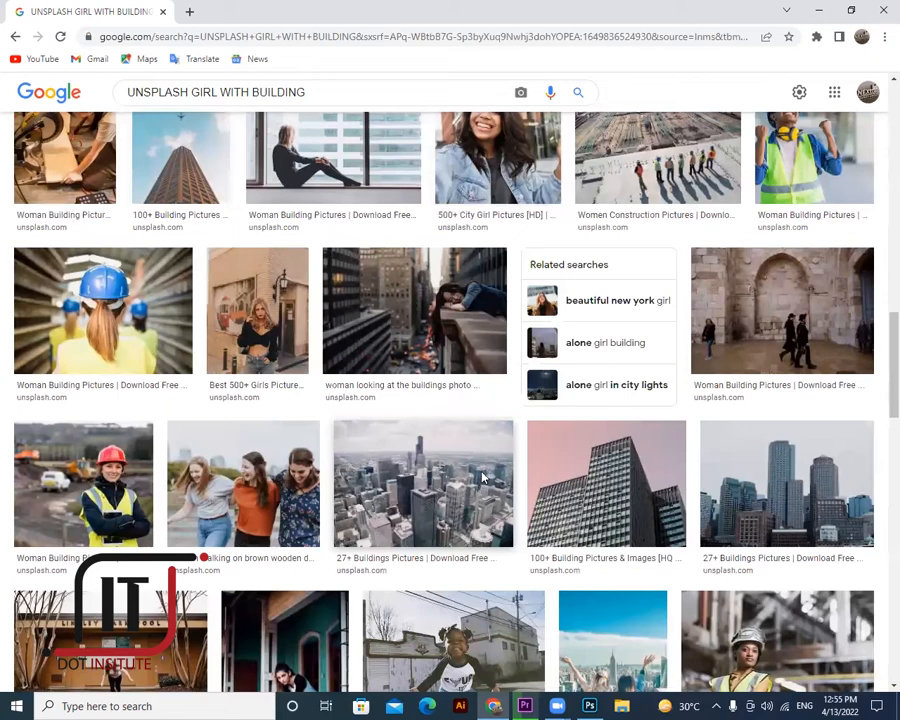
{"action": "scroll", "coordinate": [483, 480], "scroll_direction": "down", "scroll_amount": 4}
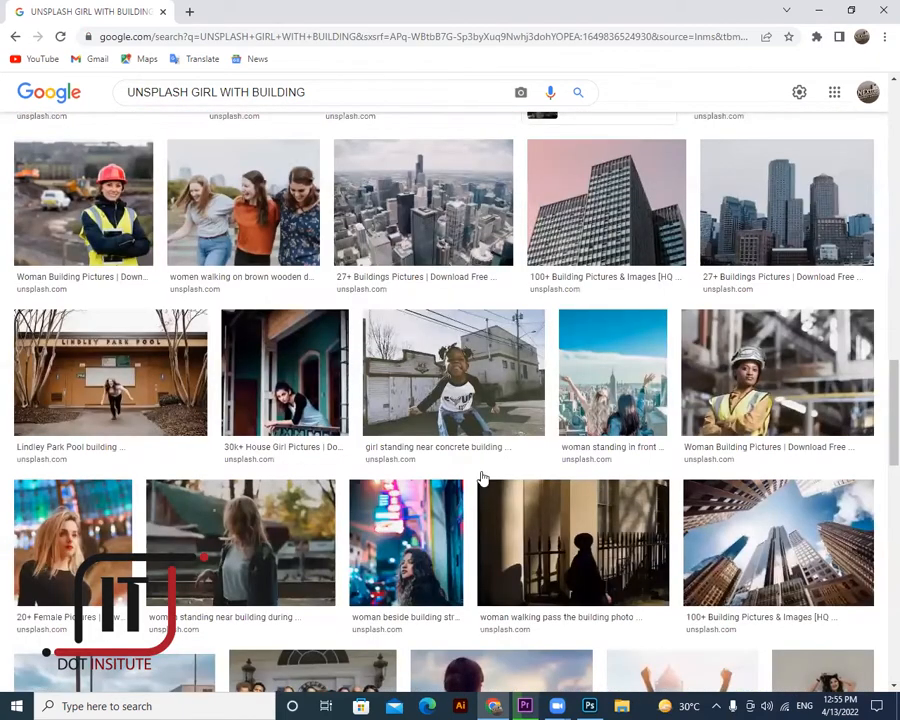
{"action": "scroll", "coordinate": [483, 480], "scroll_direction": "down", "scroll_amount": 2}
{"action": "scroll", "coordinate": [483, 480], "scroll_direction": "down", "scroll_amount": 4}
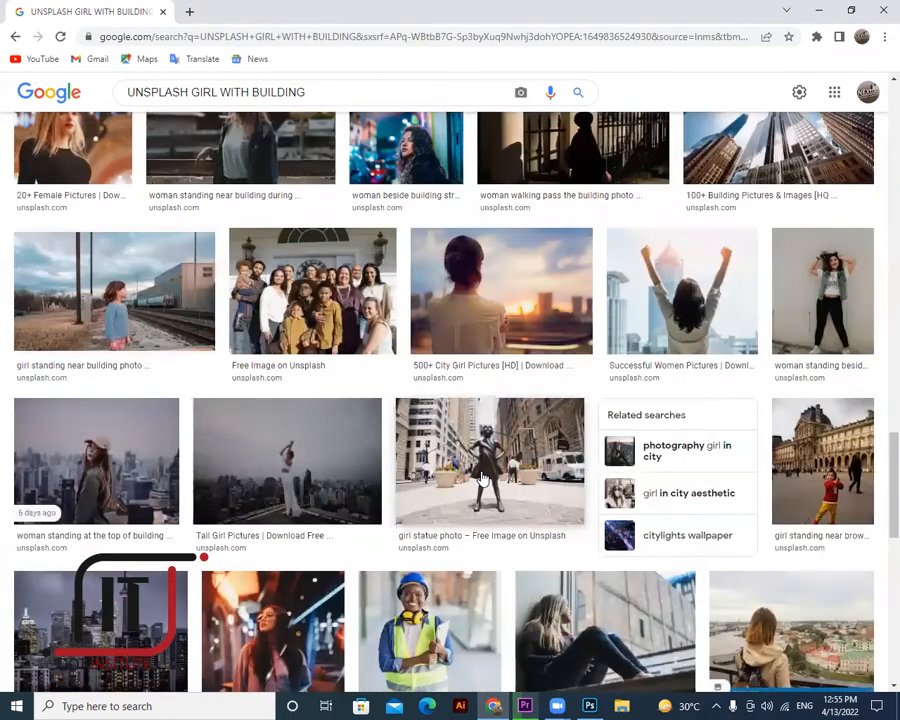
{"action": "scroll", "coordinate": [483, 480], "scroll_direction": "down", "scroll_amount": 3}
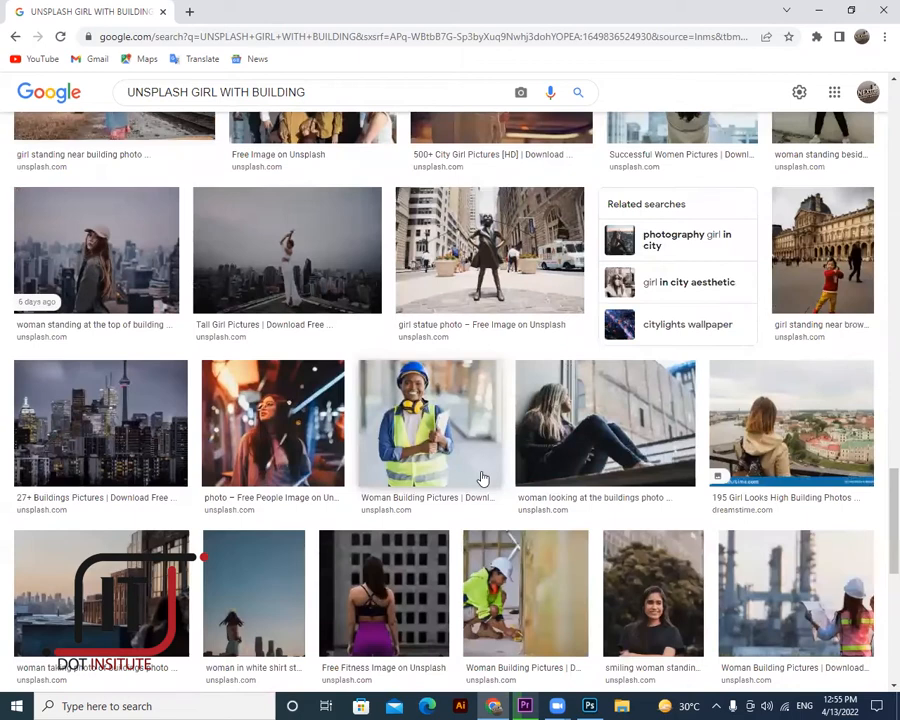
{"action": "scroll", "coordinate": [483, 480], "scroll_direction": "down", "scroll_amount": 3}
{"action": "scroll", "coordinate": [483, 480], "scroll_direction": "down", "scroll_amount": 3}
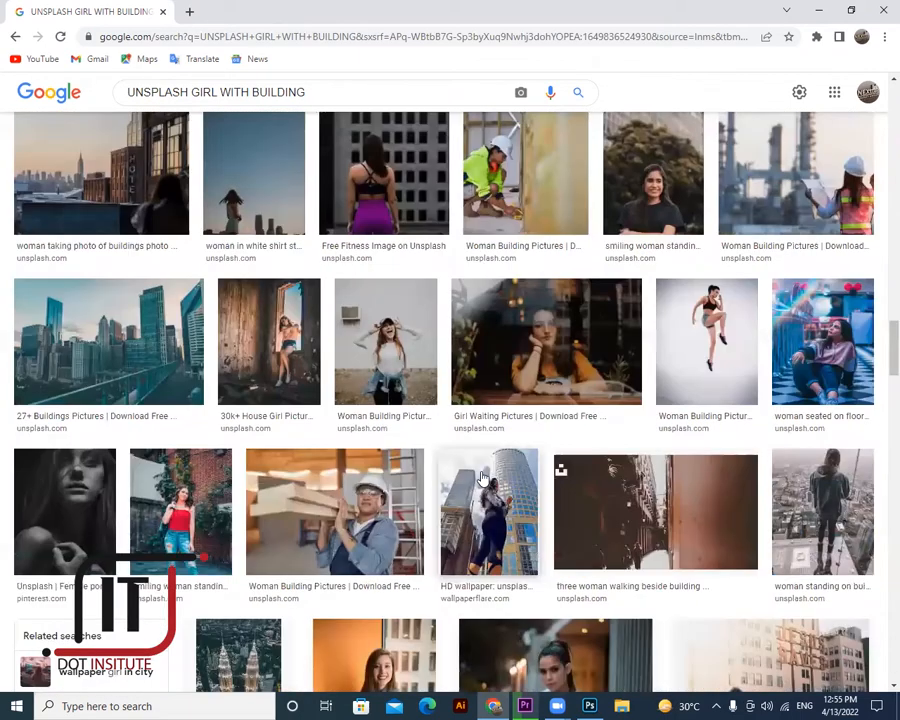
{"action": "scroll", "coordinate": [483, 480], "scroll_direction": "down", "scroll_amount": 1}
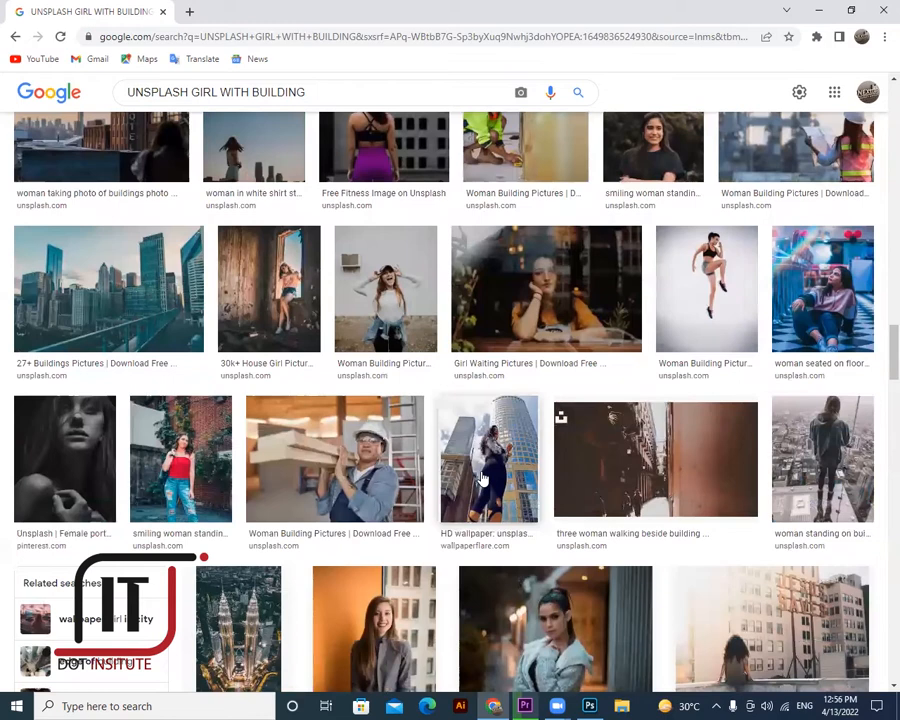
{"action": "scroll", "coordinate": [483, 480], "scroll_direction": "down", "scroll_amount": 3}
{"action": "scroll", "coordinate": [483, 480], "scroll_direction": "down", "scroll_amount": 5}
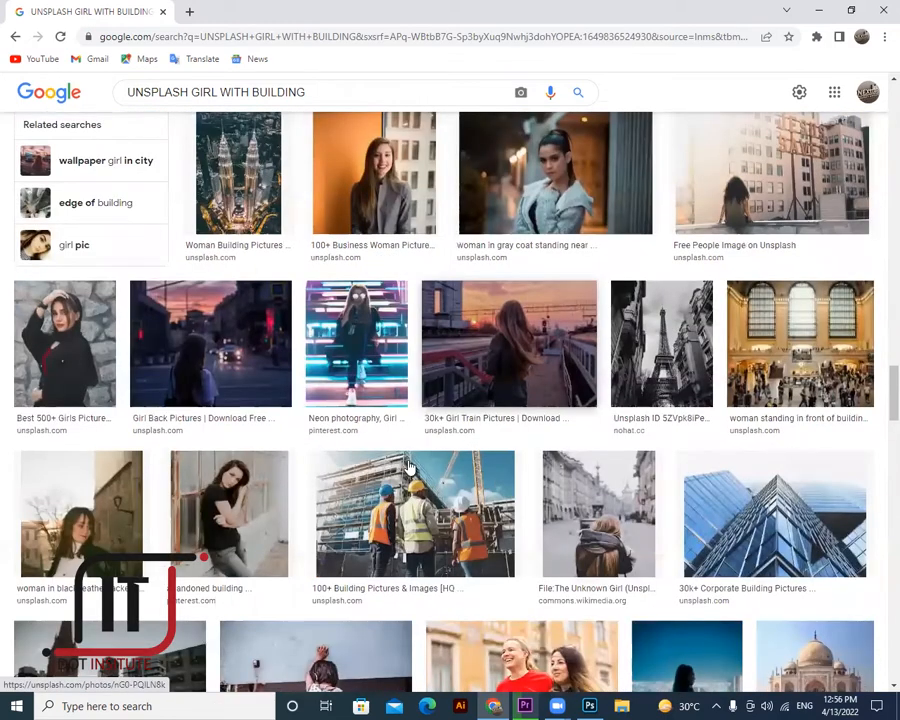
{"action": "scroll", "coordinate": [437, 463], "scroll_direction": "down", "scroll_amount": 10}
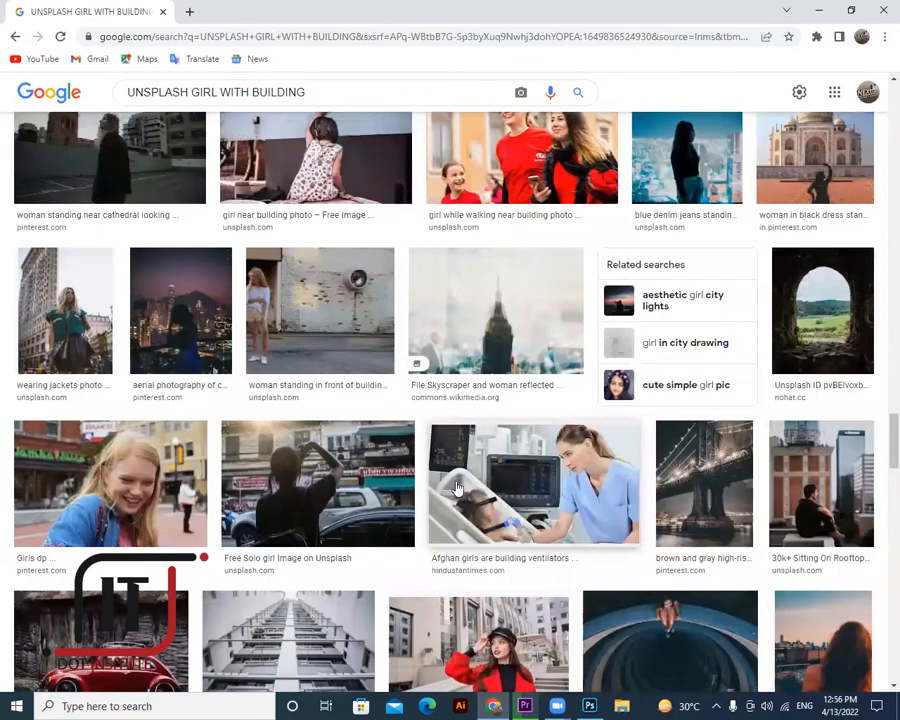
{"action": "scroll", "coordinate": [456, 480], "scroll_direction": "down", "scroll_amount": 10}
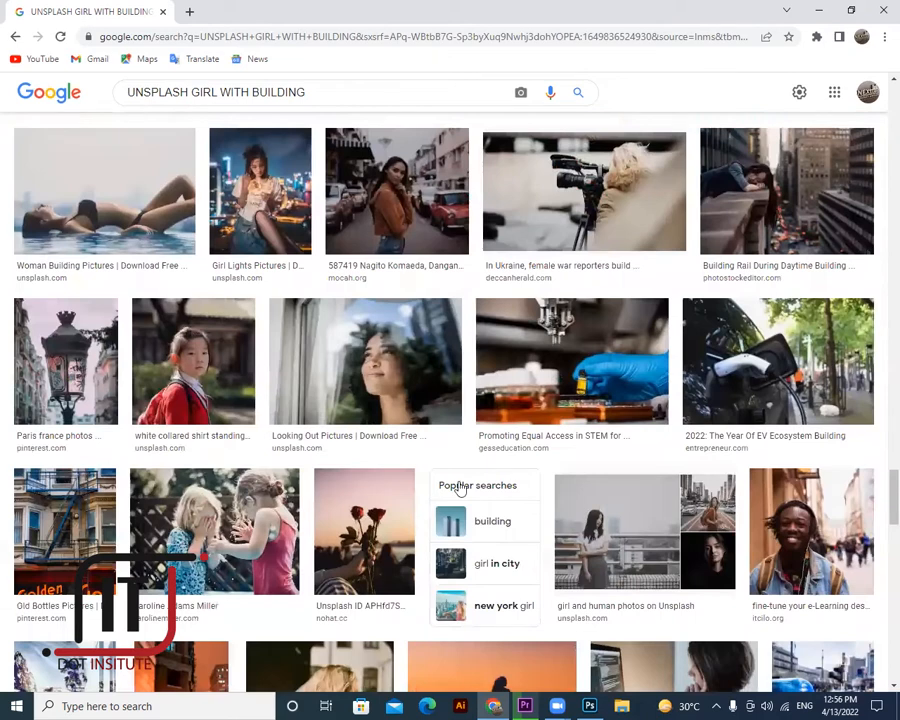
{"action": "scroll", "coordinate": [459, 488], "scroll_direction": "down", "scroll_amount": 5}
{"action": "scroll", "coordinate": [459, 488], "scroll_direction": "down", "scroll_amount": 1}
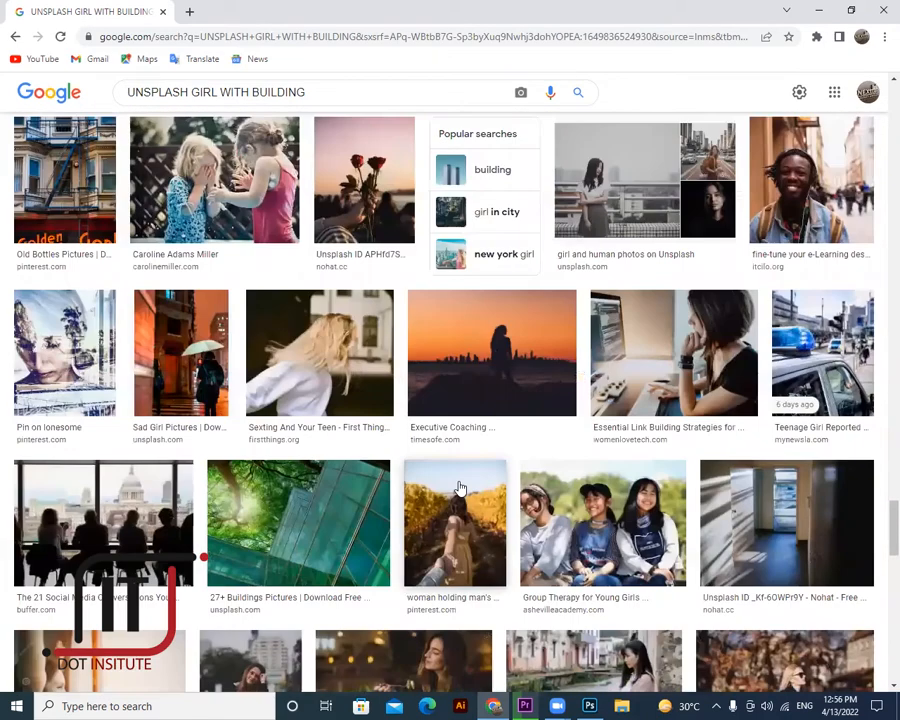
- Find and preview the New York Girl photo of a woman in the street
{"action": "left_click", "coordinate": [615, 200]}
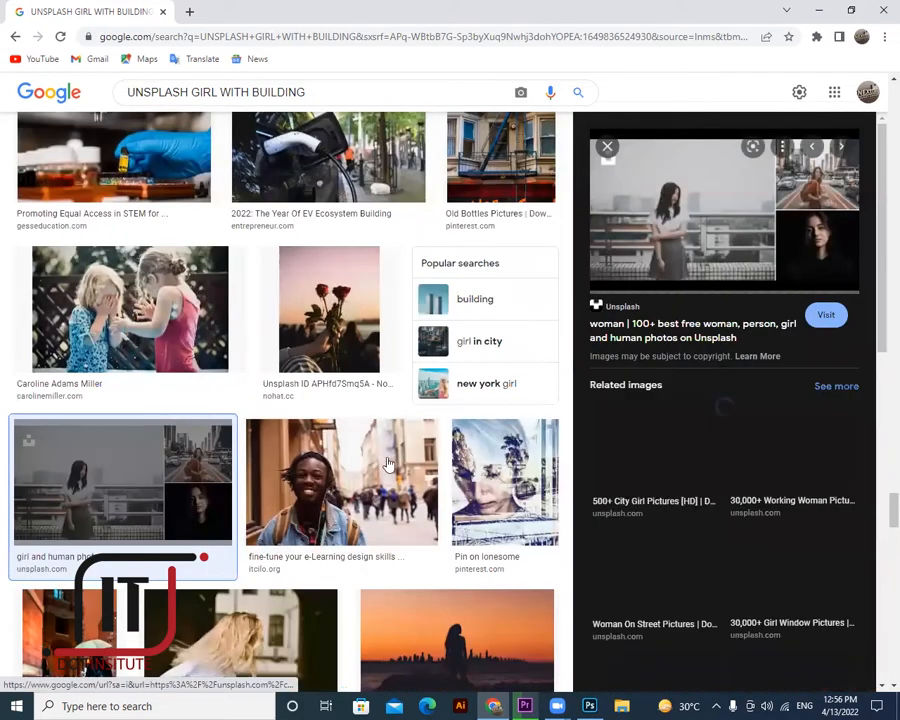
{"action": "scroll", "coordinate": [390, 465], "scroll_direction": "down", "scroll_amount": 5}
{"action": "scroll", "coordinate": [390, 465], "scroll_direction": "down", "scroll_amount": 5}
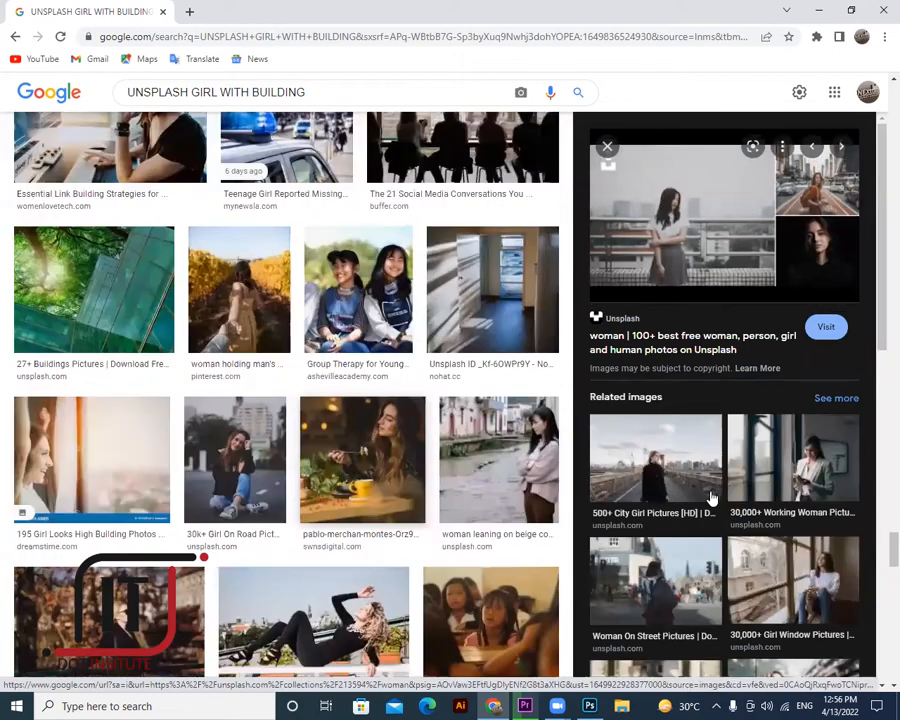
{"action": "scroll", "coordinate": [710, 480], "scroll_direction": "down", "scroll_amount": 4}
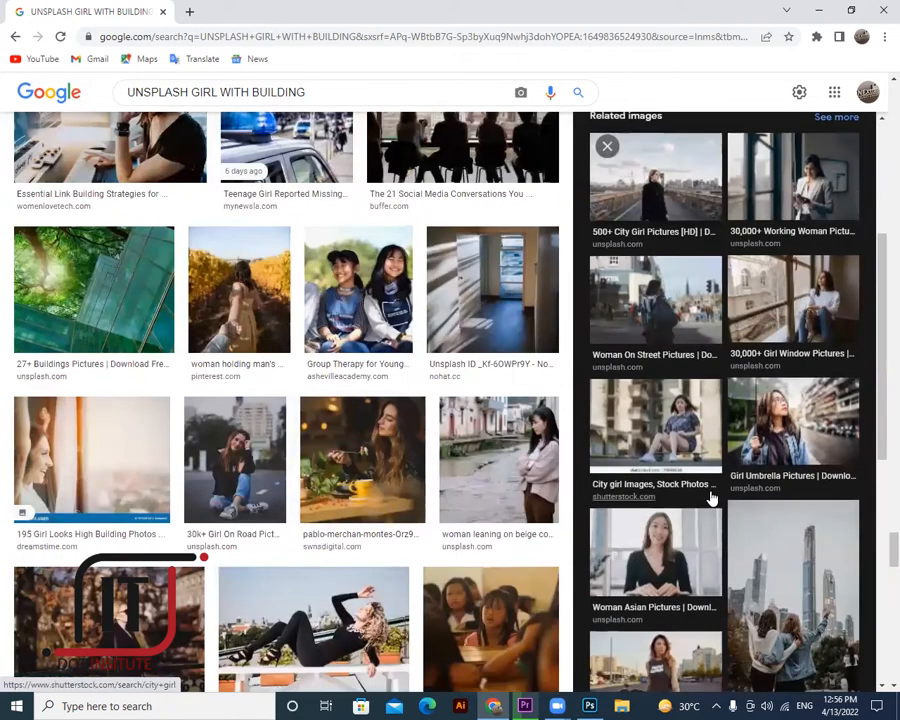
{"action": "scroll", "coordinate": [712, 498], "scroll_direction": "down", "scroll_amount": 5}
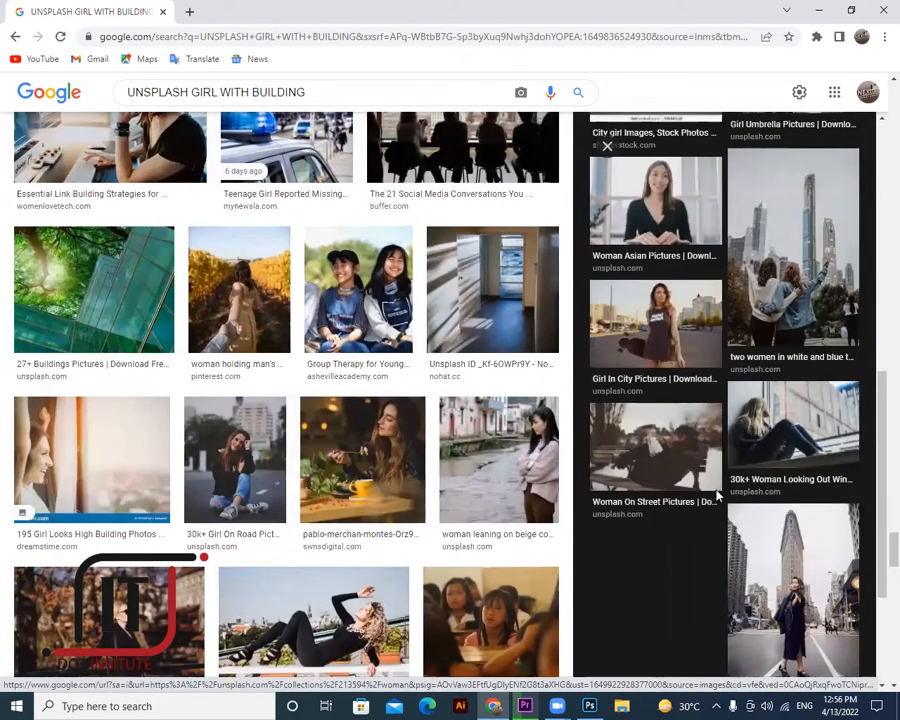
{"action": "scroll", "coordinate": [800, 418], "scroll_direction": "down", "scroll_amount": 3}
{"action": "left_click", "coordinate": [800, 418]}
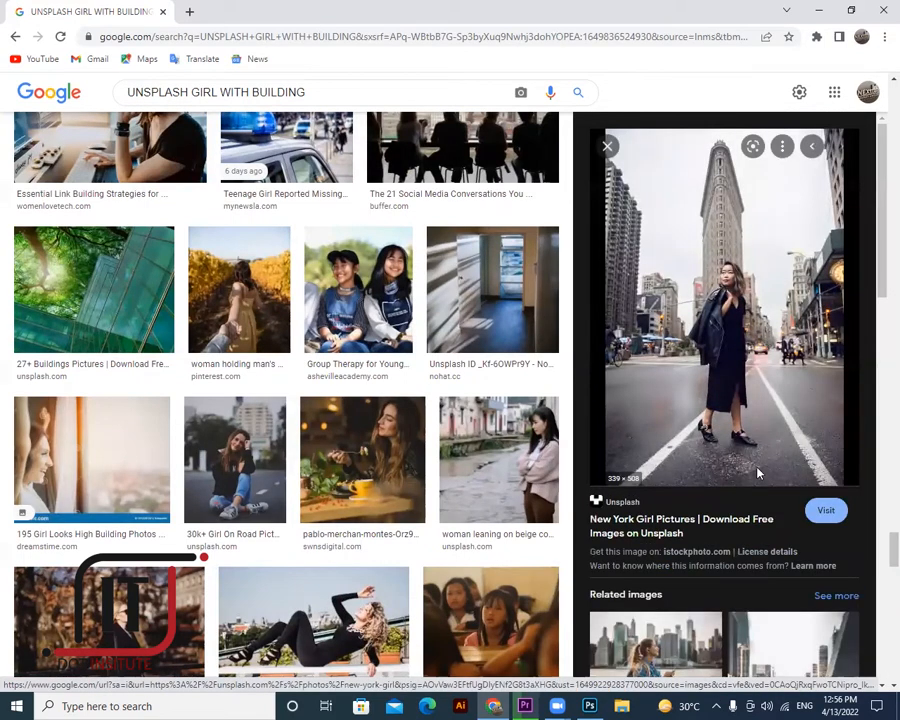
- Save the preview photo to the Desktop and show the download in its folder
{"action": "right_click", "coordinate": [717, 326]}
{"action": "key", "text": "Escape"}
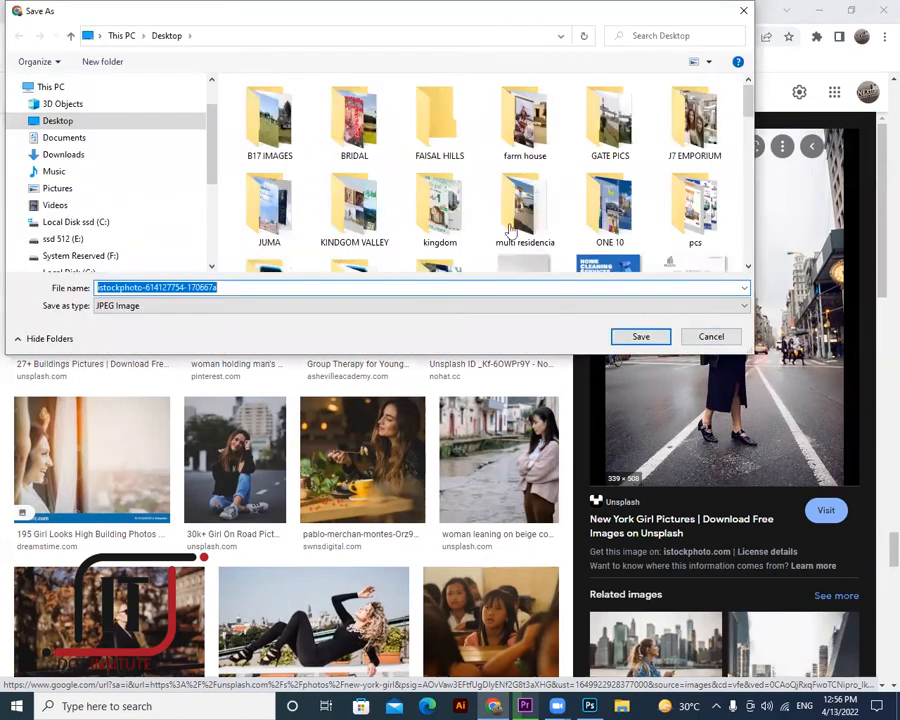
{"action": "key", "text": "Return"}
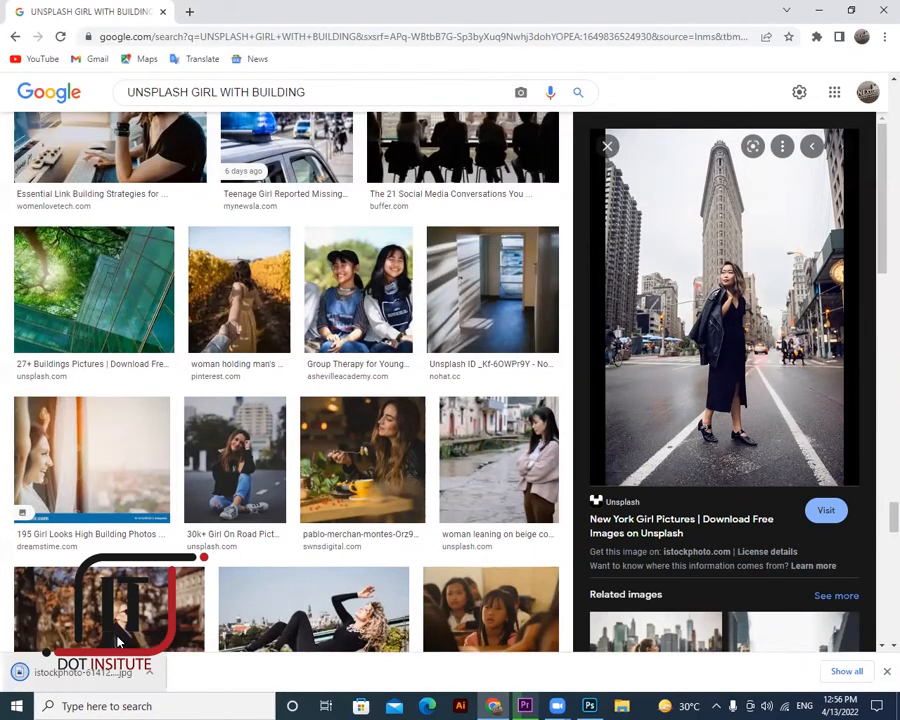
{"action": "right_click", "coordinate": [84, 668]}
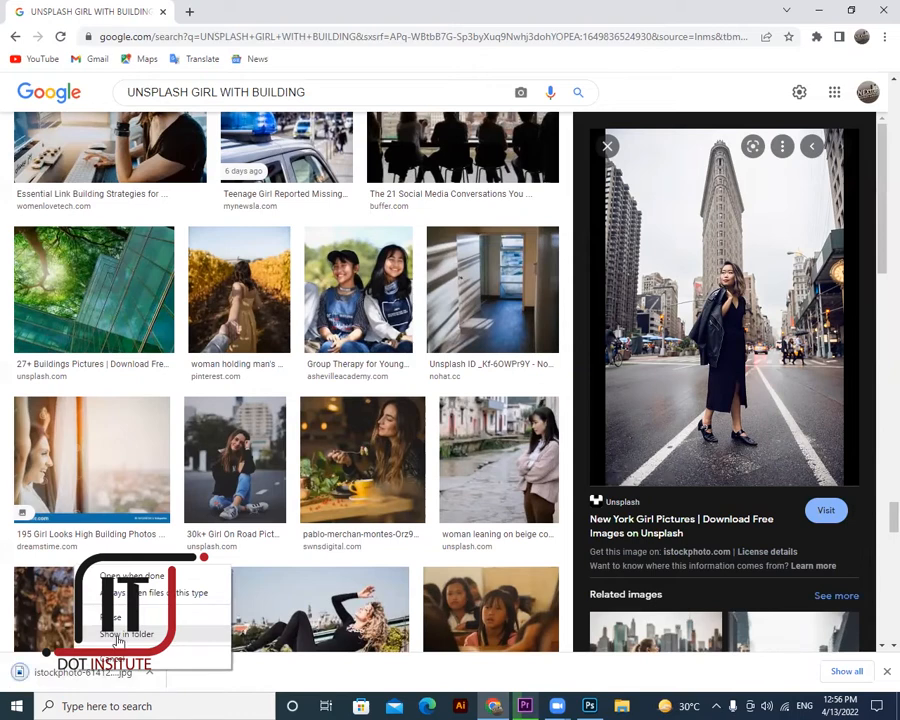
{"action": "left_click", "coordinate": [119, 636]}
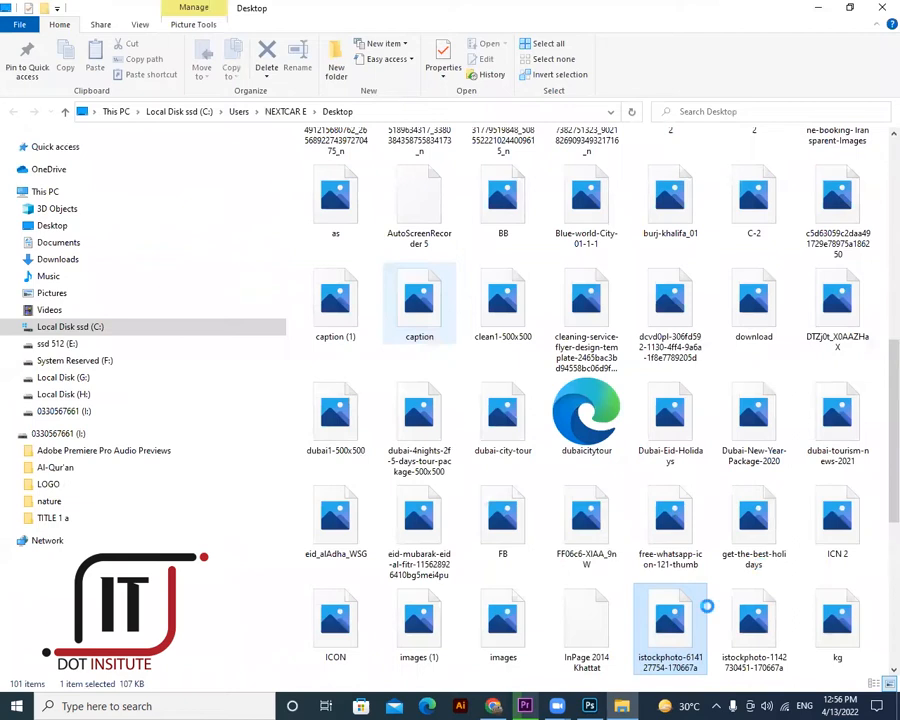
{"action": "right_click", "coordinate": [703, 610]}
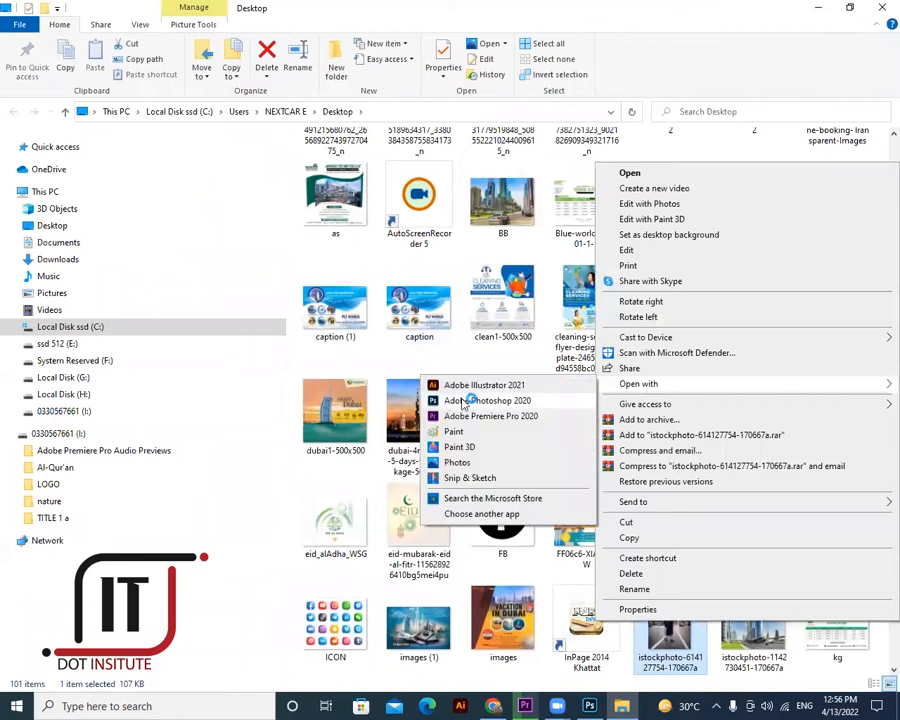
{"action": "left_click", "coordinate": [466, 398]}
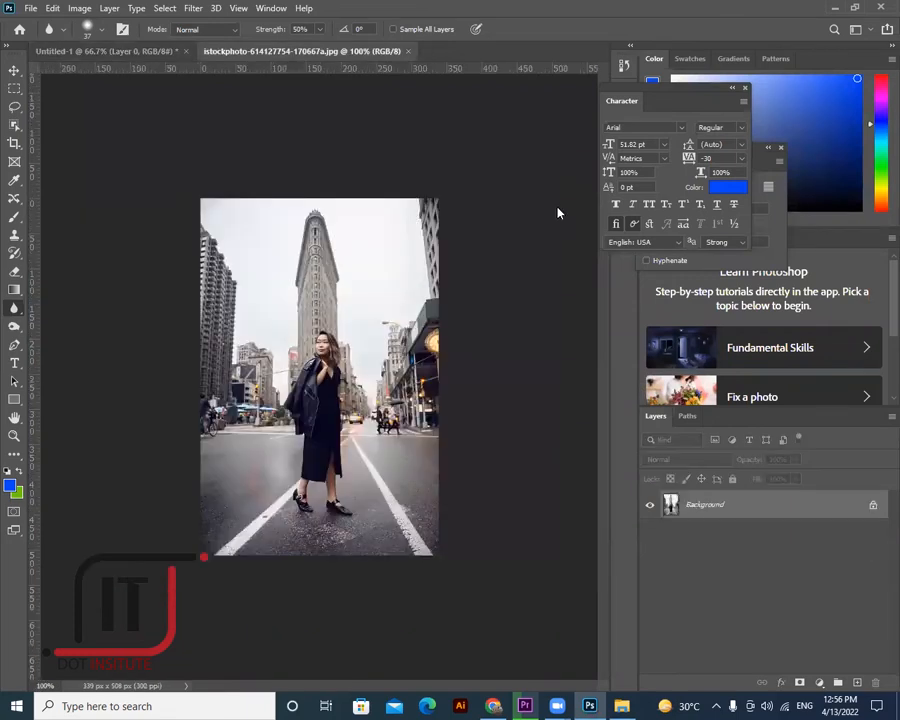
- Convert the Background into an editable layer with the default name Layer 0
{"action": "double_click", "coordinate": [705, 504]}
{"action": "key", "text": "Return"}
{"action": "left_click", "coordinate": [14, 436]}
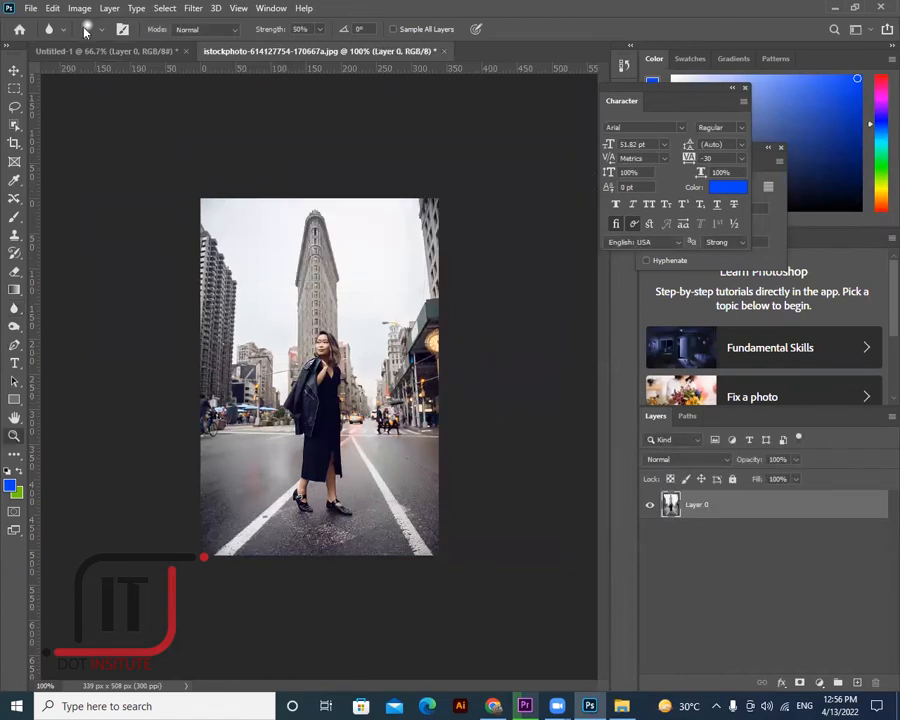
- Zoom the photo to 200% and back to 100%, then browse the blur, sharpen and smudge tools
{"action": "left_click", "coordinate": [433, 339]}
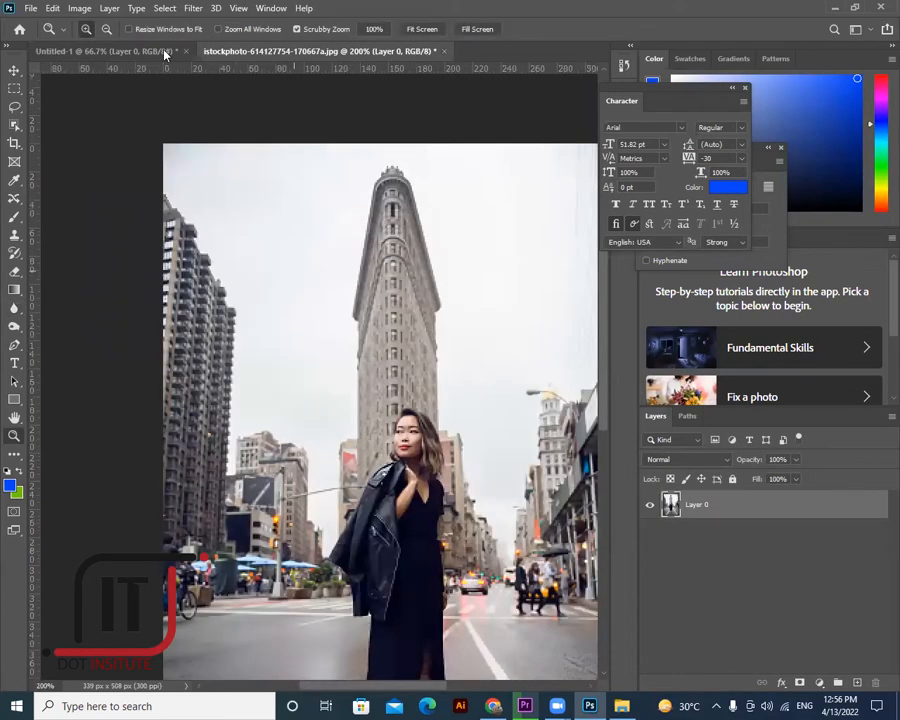
{"action": "scroll", "coordinate": [436, 280], "scroll_direction": "down", "scroll_amount": 2}
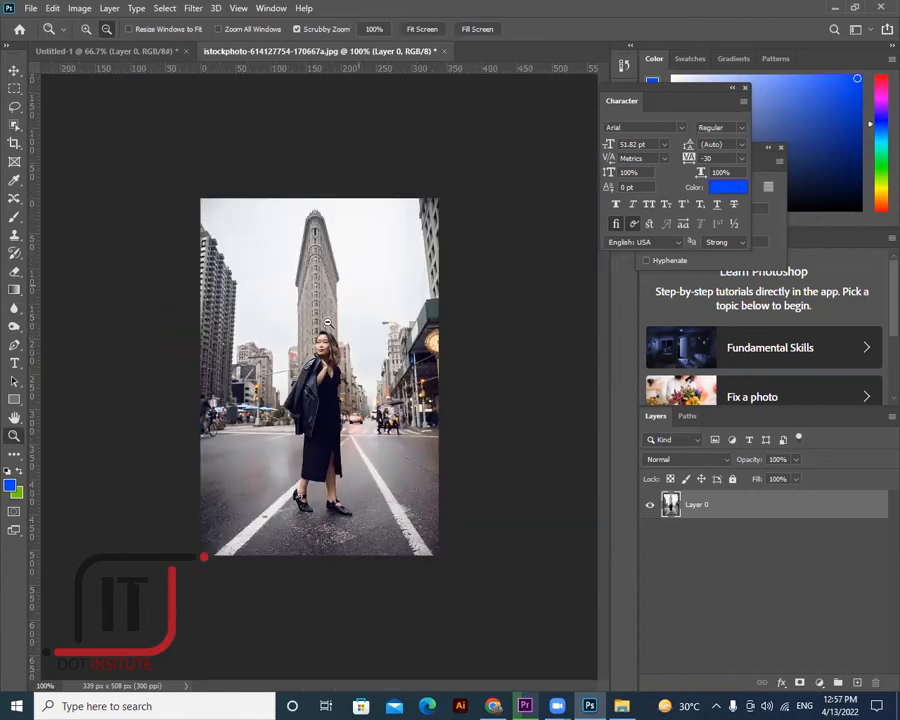
{"action": "left_click", "coordinate": [380, 265], "text": "alt"}
{"action": "left_click", "coordinate": [14, 216]}
{"action": "left_click", "coordinate": [18, 309]}
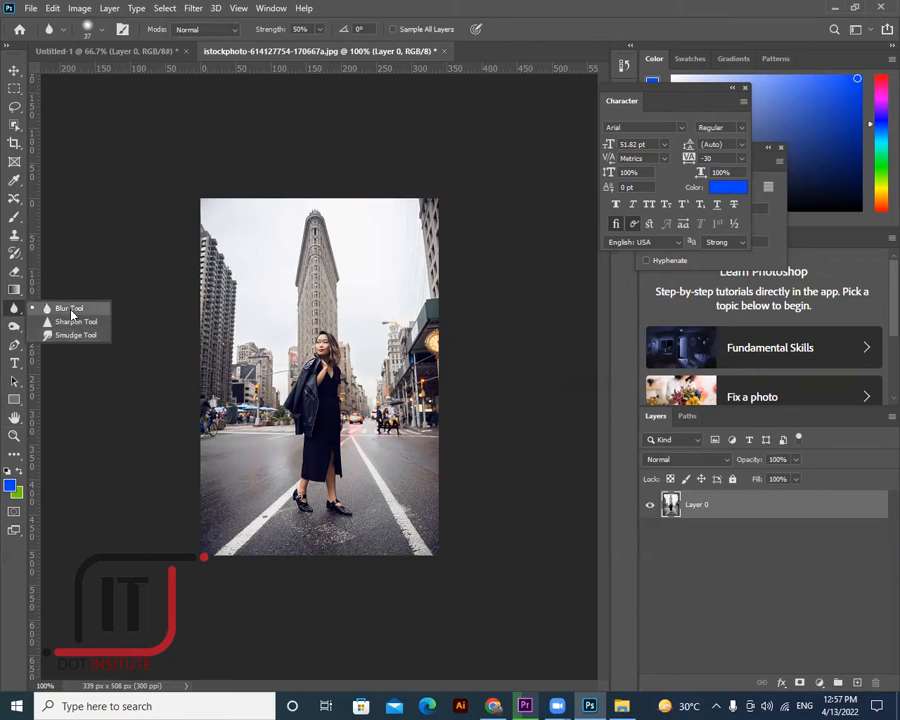
{"action": "left_click", "coordinate": [189, 189]}
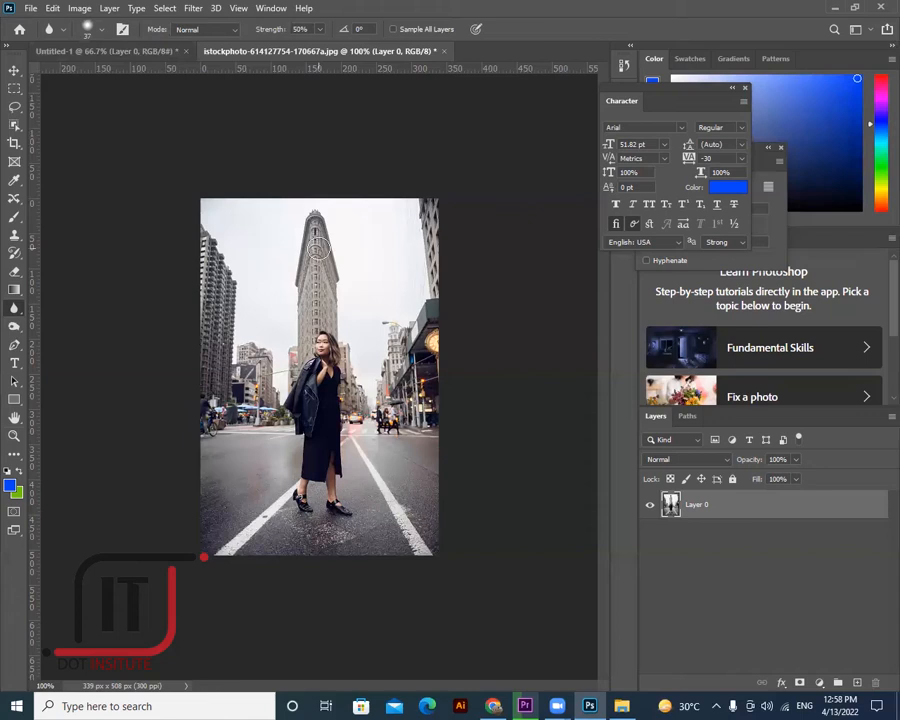
{"action": "left_click", "coordinate": [17, 125]}
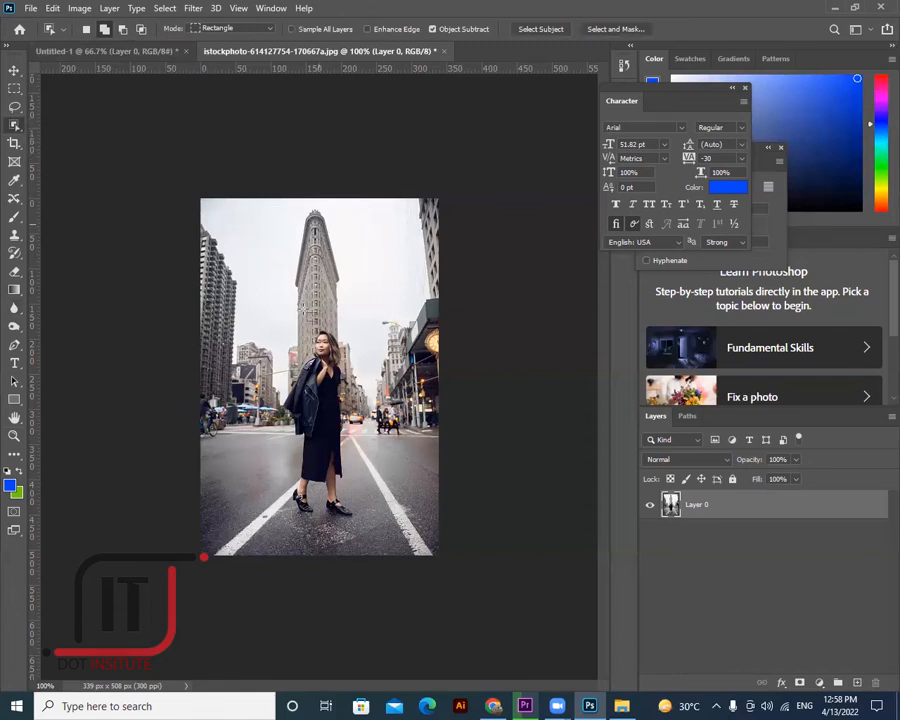
{"action": "left_click_drag", "start_coordinate": [295, 222], "coordinate": [349, 283]}
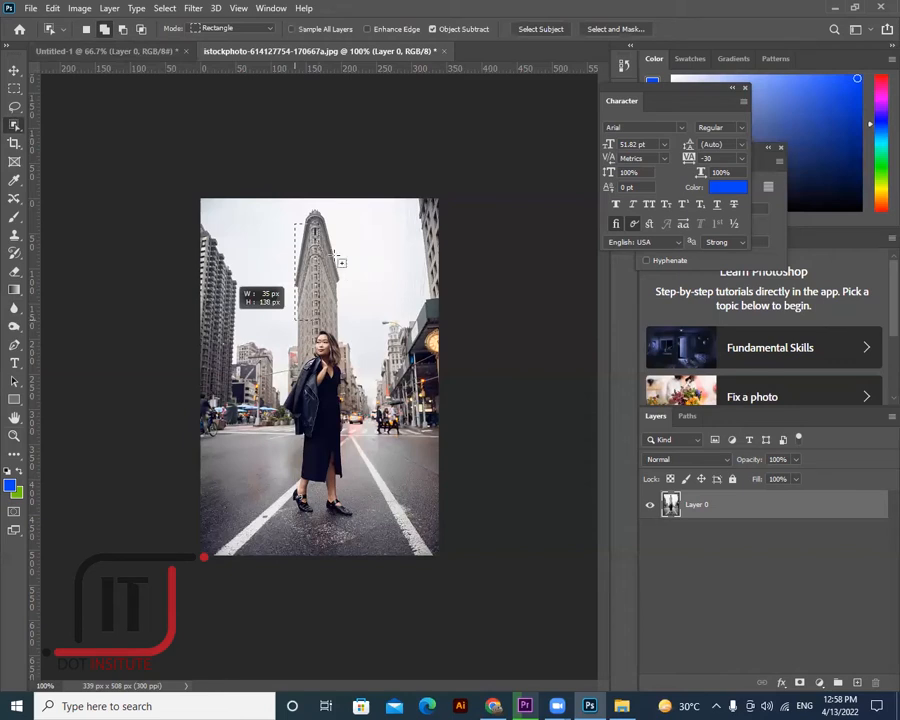
{"action": "left_click_drag", "start_coordinate": [297, 212], "coordinate": [334, 257]}
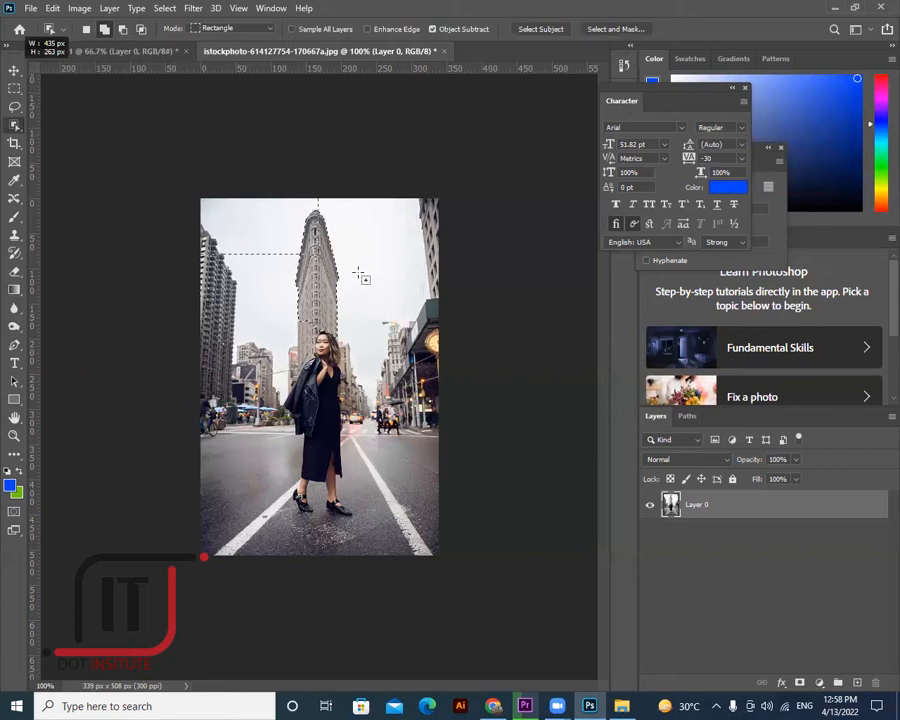
{"action": "key", "text": "ctrl+d"}
{"action": "key", "text": "v"}
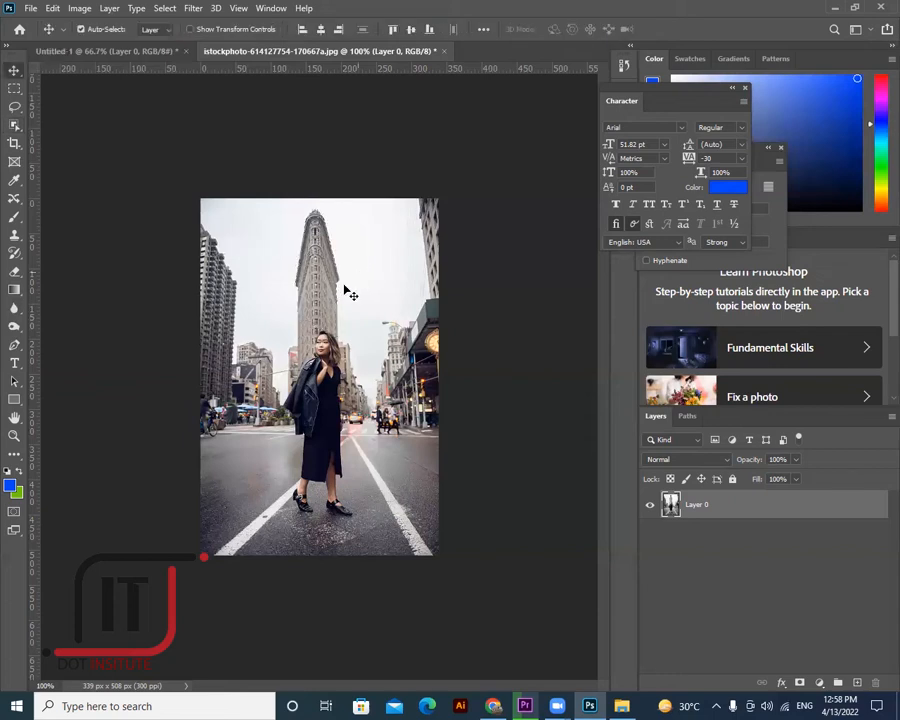
{"action": "left_click", "coordinate": [15, 271]}
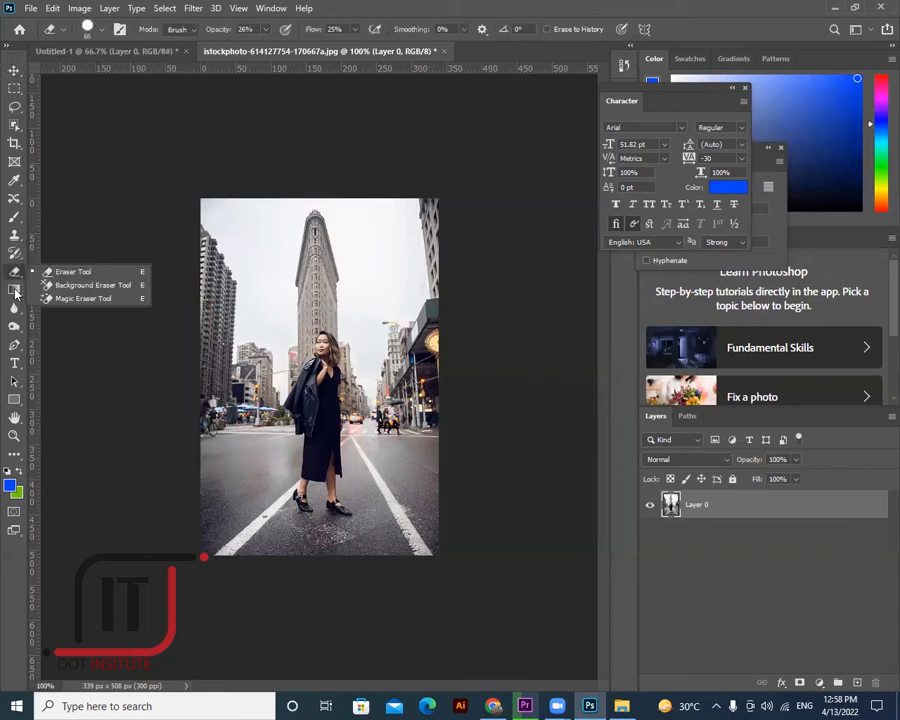
- Try the Gradient and Zoom tools before returning to the Blur tool
{"action": "left_click", "coordinate": [14, 289]}
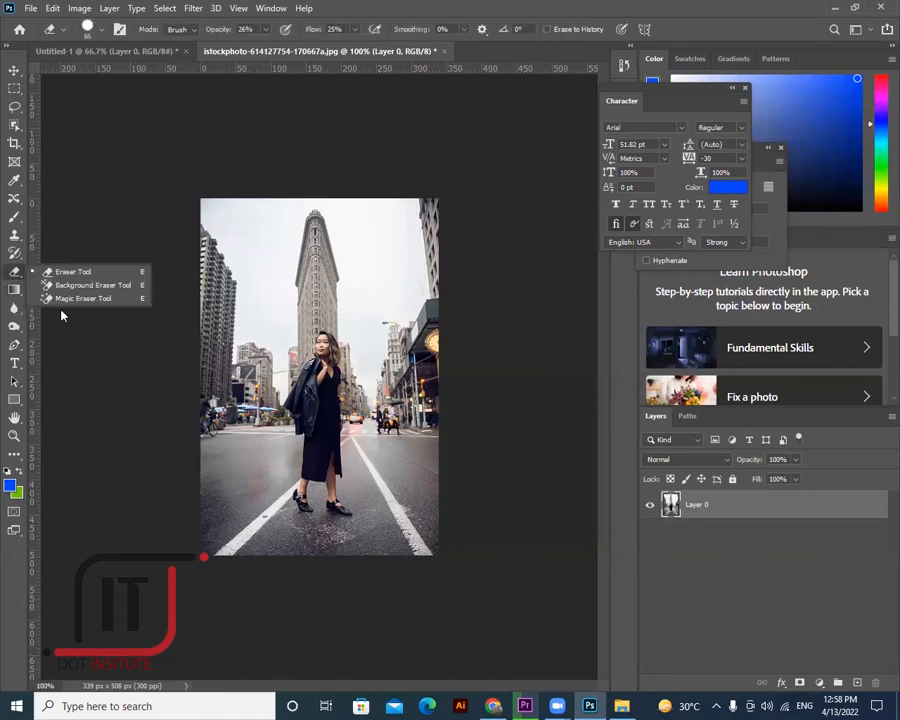
{"action": "left_click", "coordinate": [14, 308]}
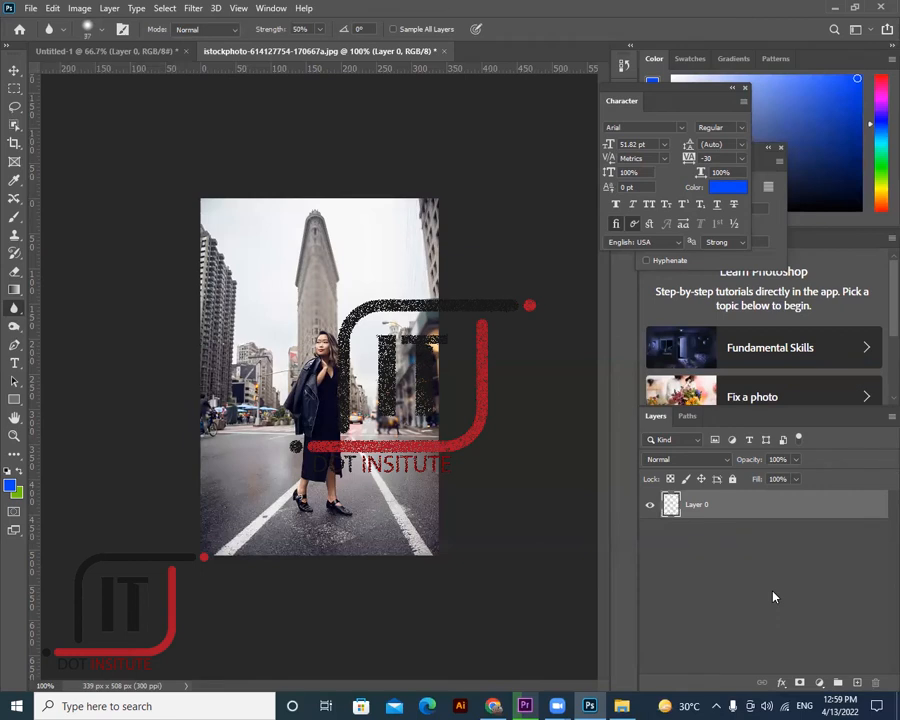
{"action": "key", "text": "z"}
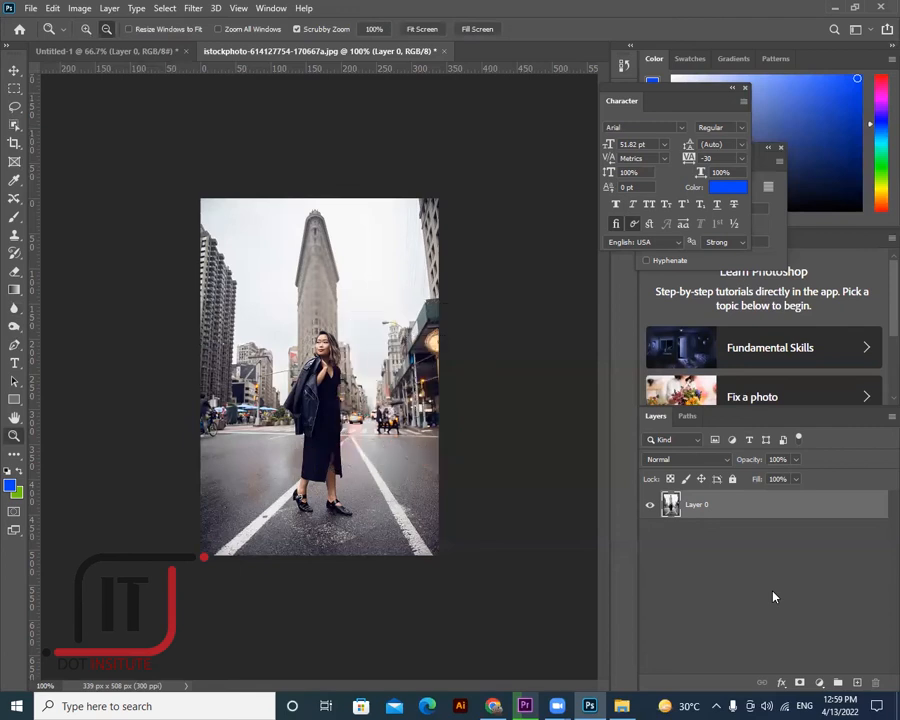
{"action": "key", "text": "alt"}
{"action": "key", "text": "alt"}
{"action": "key", "text": "alt"}
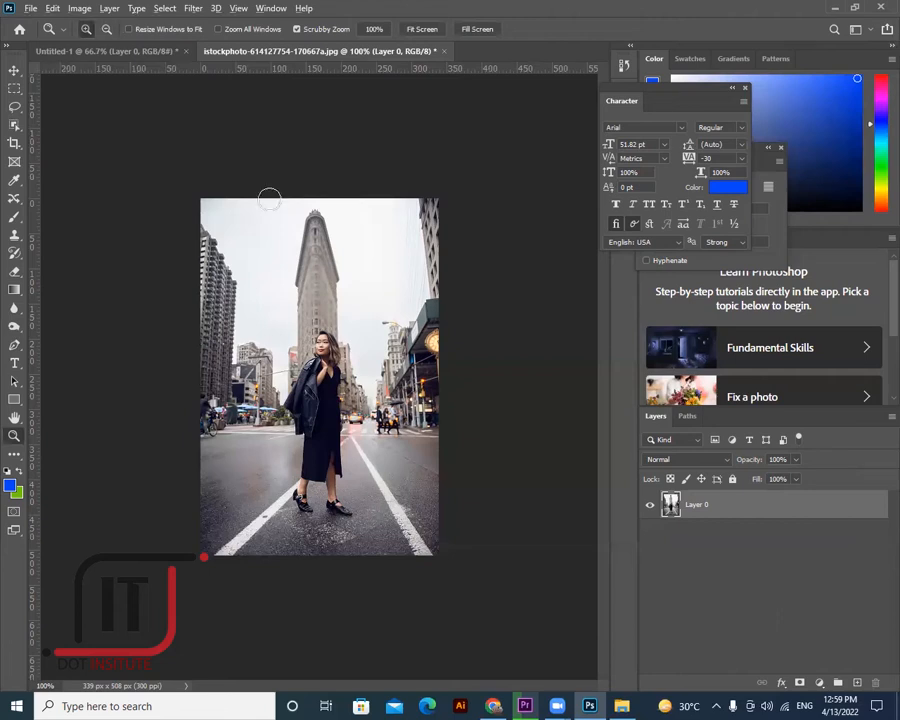
{"action": "key", "text": "r"}
- Undo the last blur stroke with Edit > Undo Blur Tool
{"action": "left_click", "coordinate": [52, 9]}
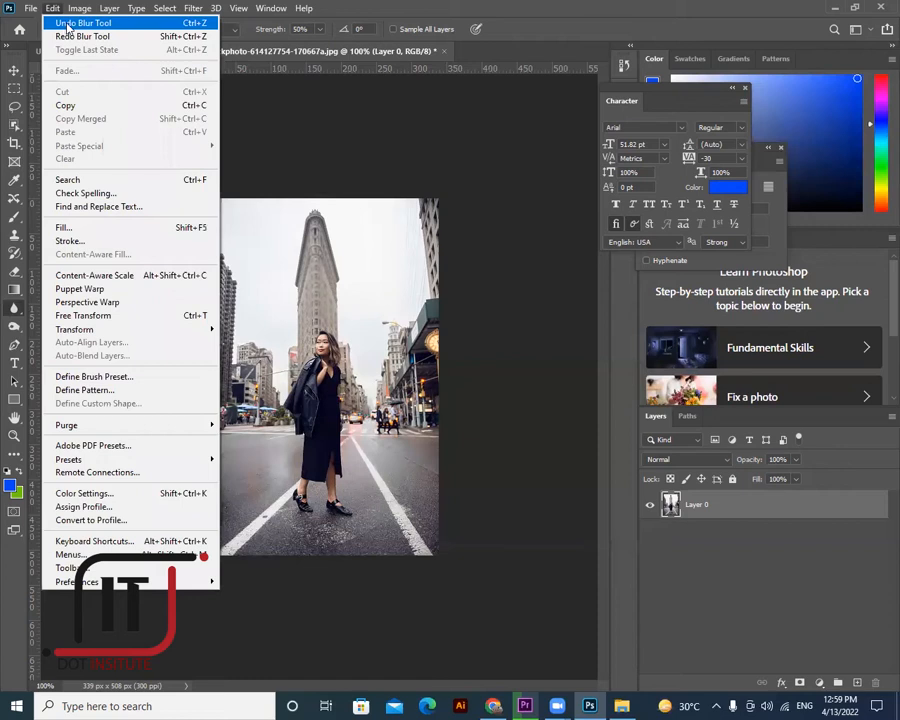
{"action": "left_click", "coordinate": [66, 23]}
{"action": "left_click", "coordinate": [48, 9]}
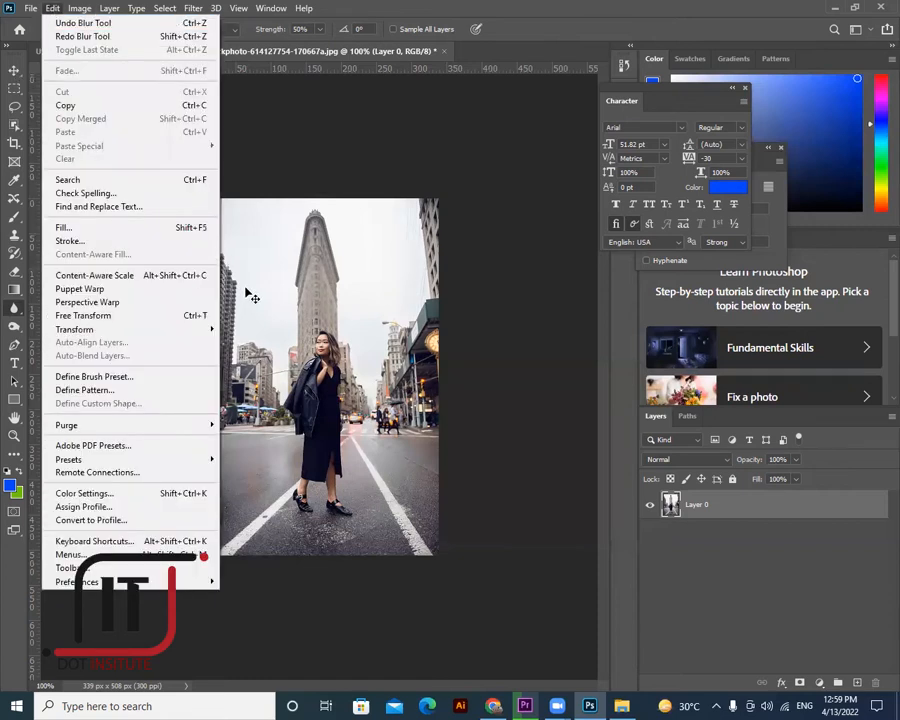
{"action": "key", "text": "v"}
{"action": "left_click", "coordinate": [15, 364]}
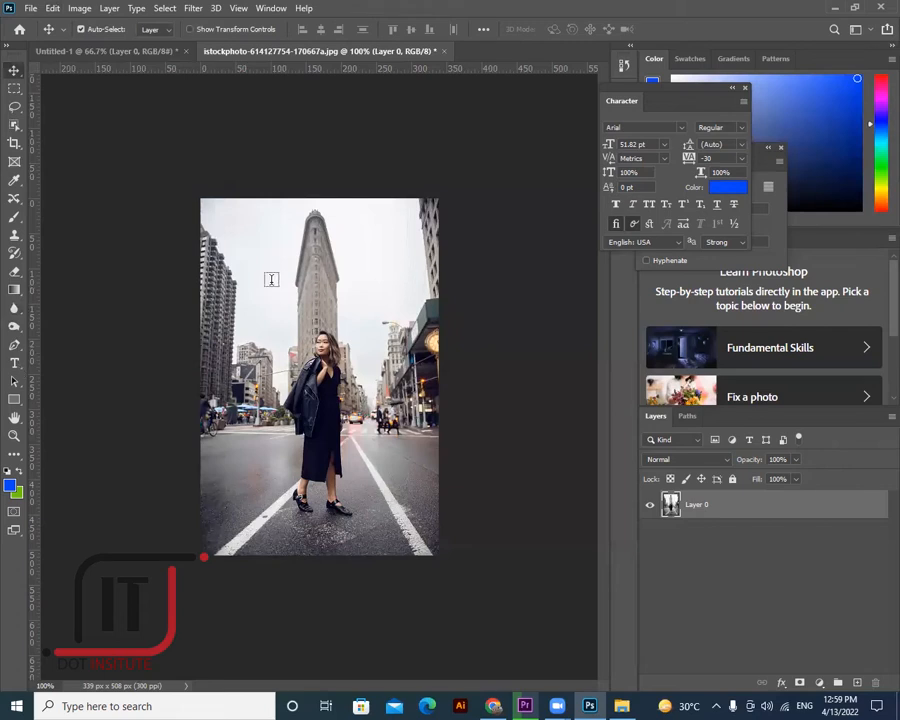
- Add a 'ctrl+z' text caption at 24 pt and move it toward the photo's top
{"action": "left_click", "coordinate": [374, 290]}
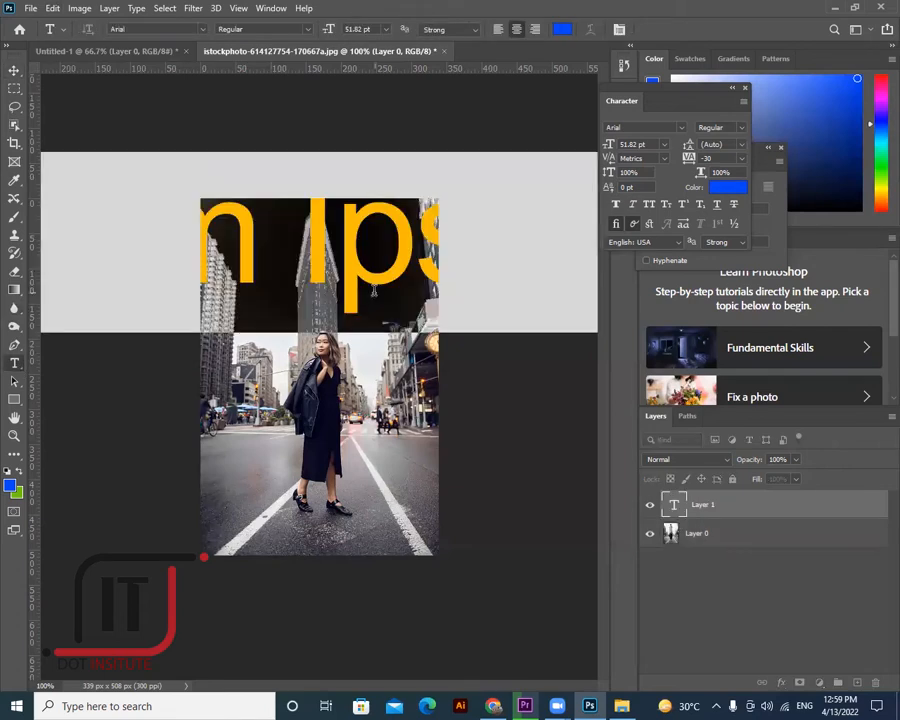
{"action": "key", "text": "BackSpace"}
{"action": "type", "text": "ctrl"}
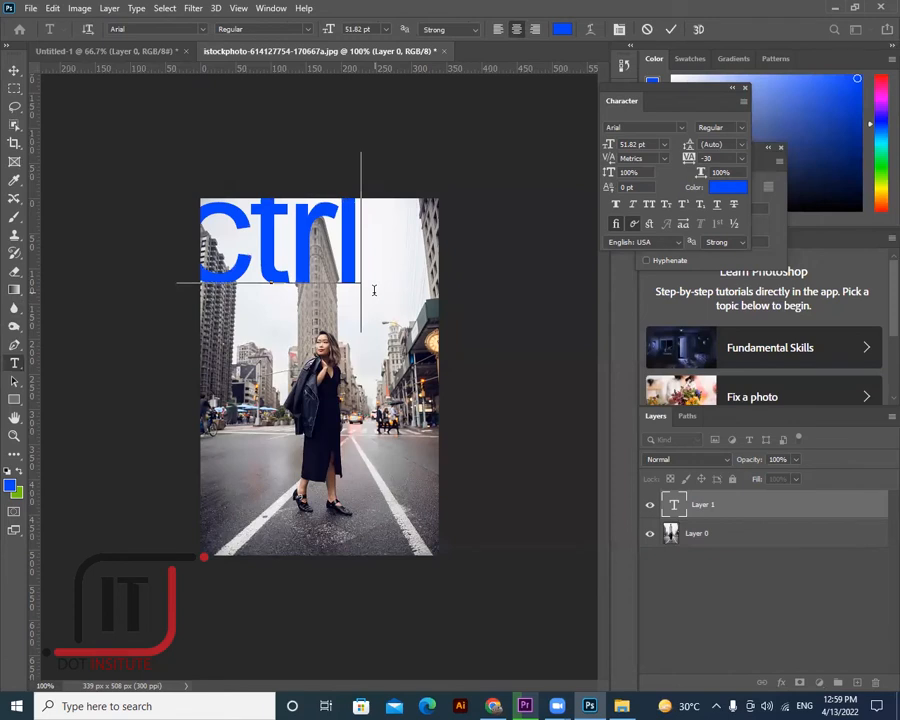
{"action": "type", "text": "+"}
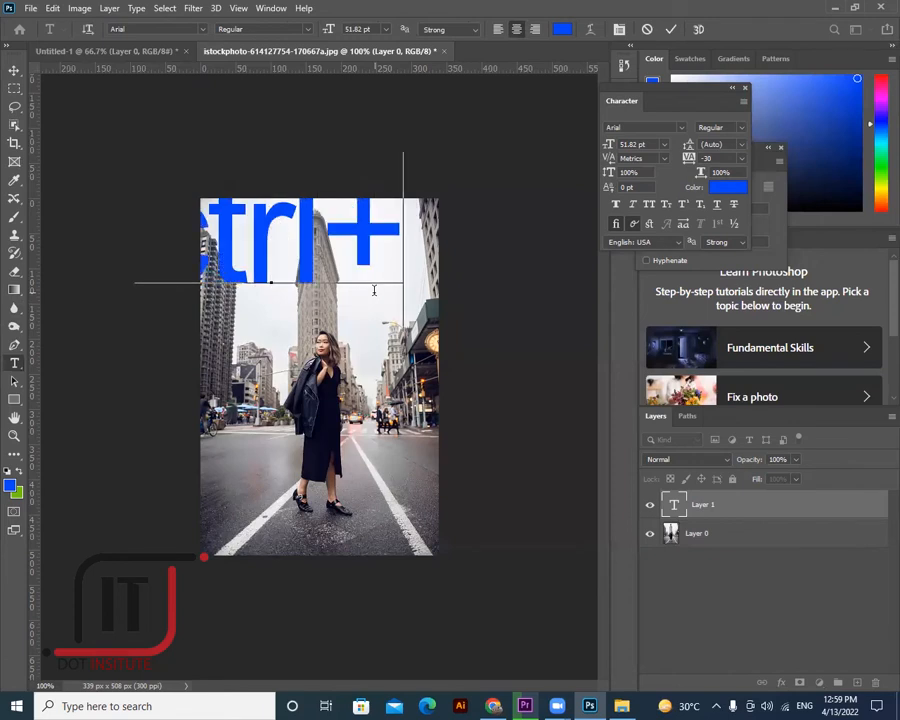
{"action": "type", "text": "z"}
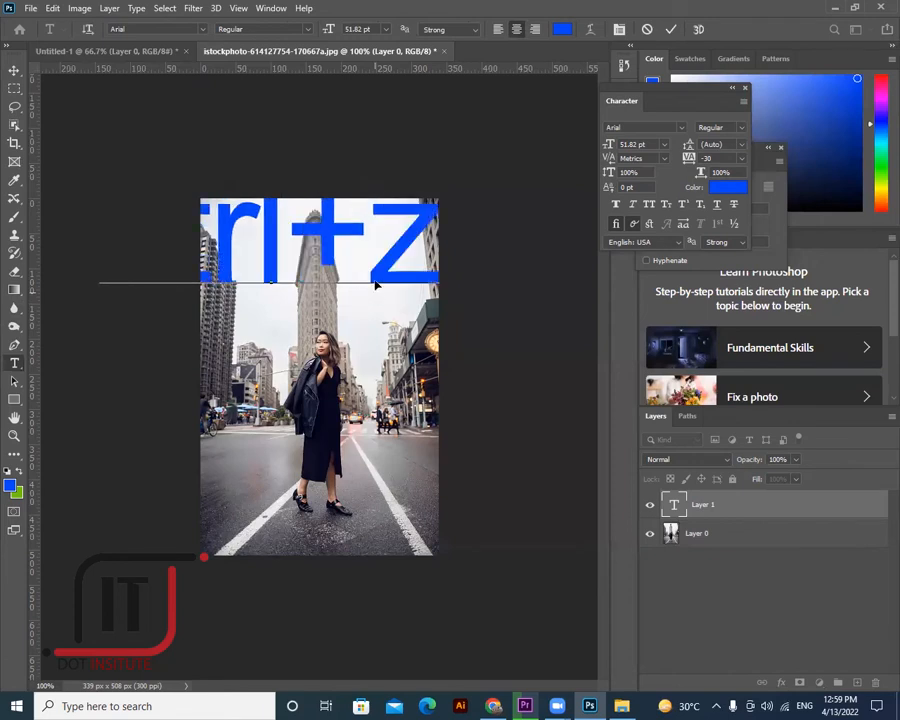
{"action": "key", "text": "ctrl+a"}
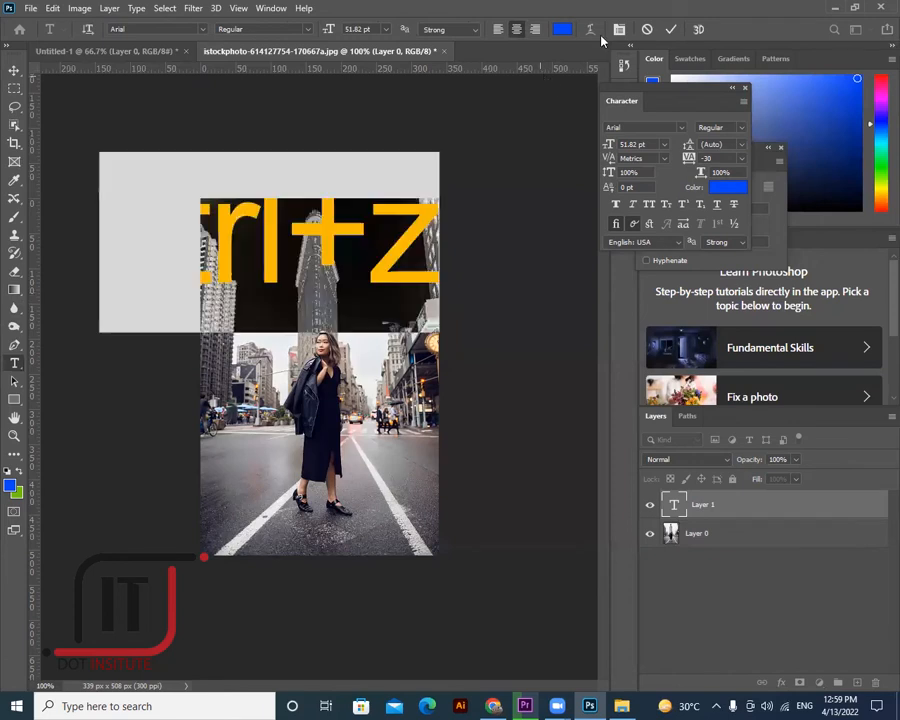
{"action": "left_click", "coordinate": [664, 145]}
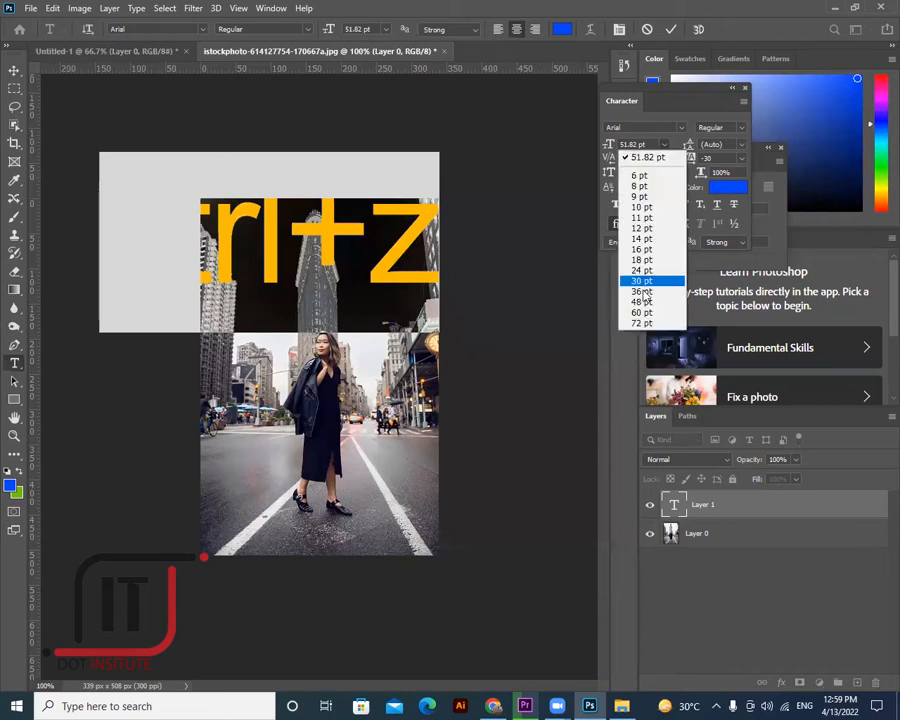
{"action": "left_click", "coordinate": [642, 291]}
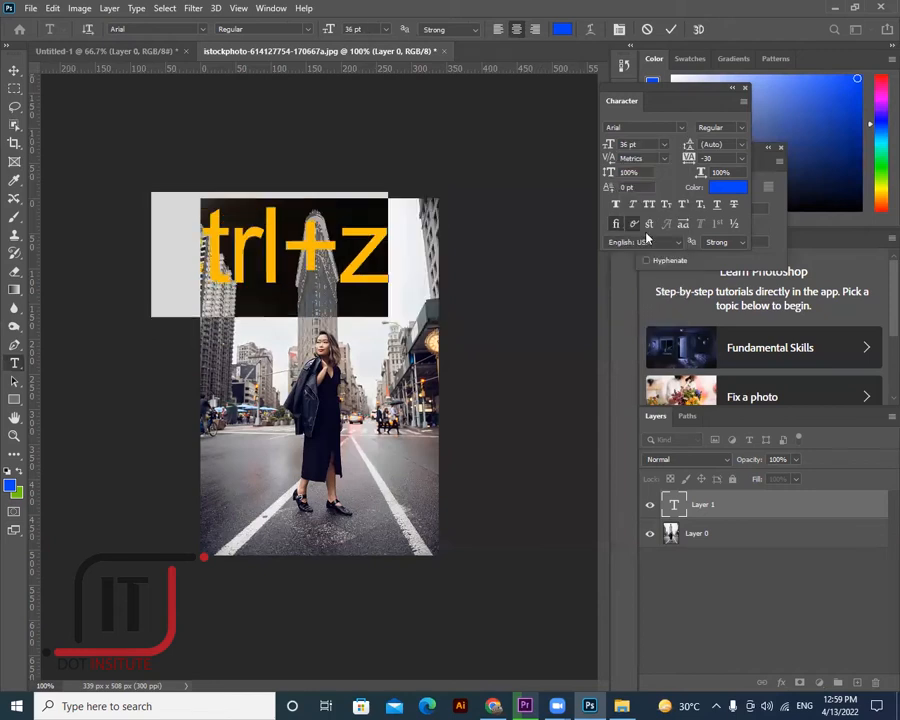
{"action": "left_click", "coordinate": [663, 144]}
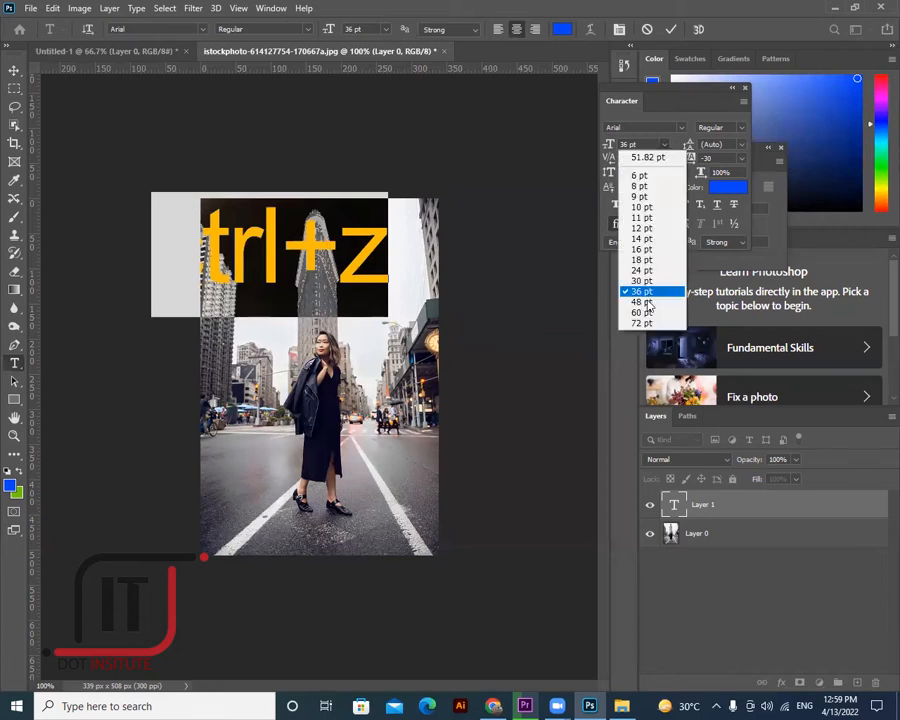
{"action": "left_click", "coordinate": [642, 302]}
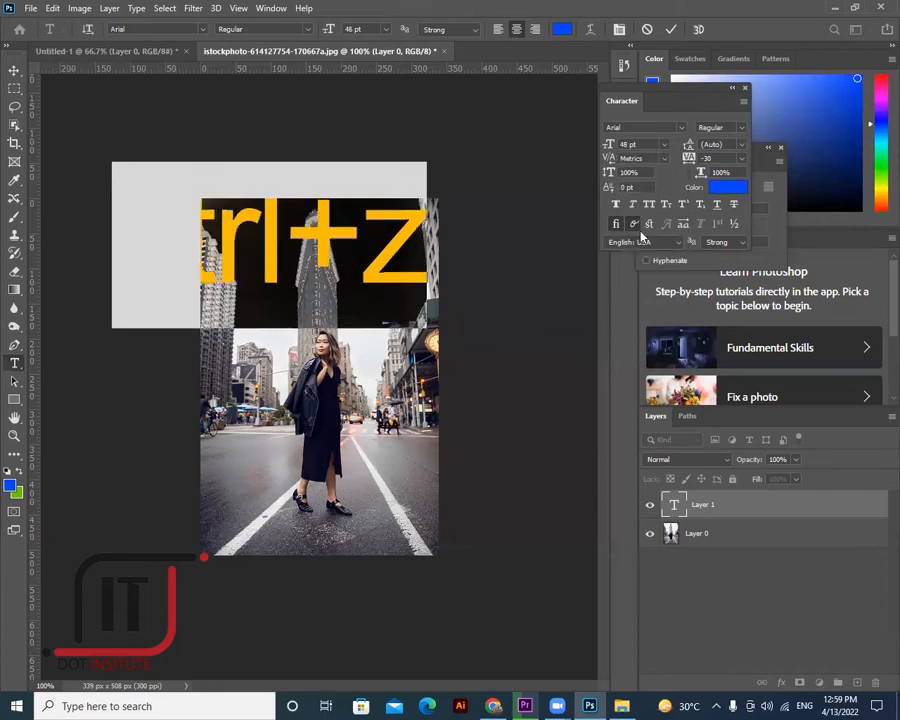
{"action": "left_click", "coordinate": [663, 144]}
{"action": "left_click", "coordinate": [641, 270]}
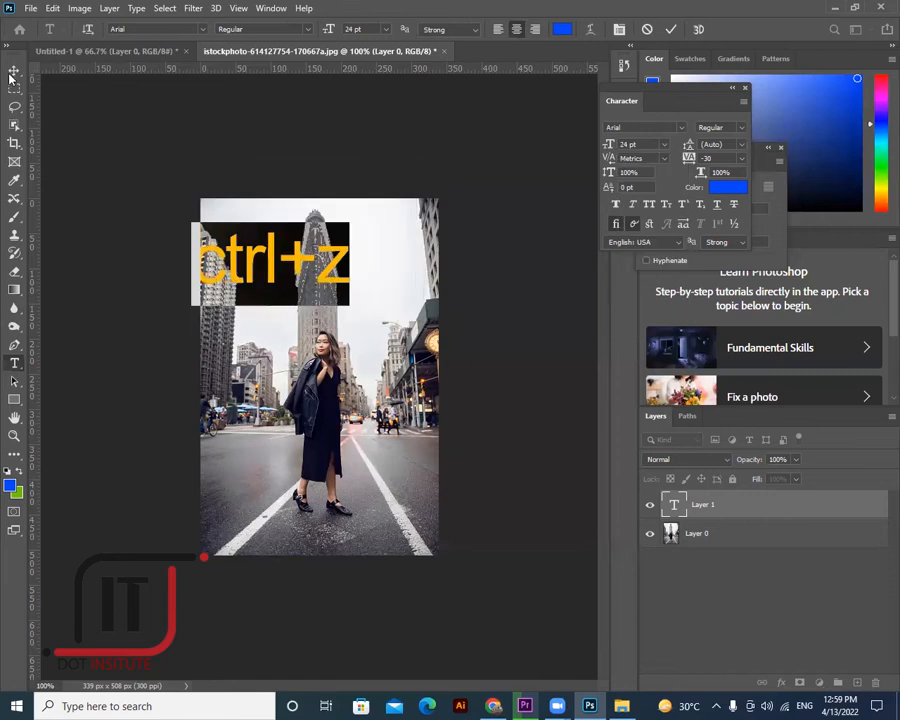
{"action": "left_click", "coordinate": [275, 250]}
{"action": "left_click_drag", "start_coordinate": [273, 245], "coordinate": [310, 228]}
- Add '1 step back' as a second line, set the caption to 14 pt, and duplicate its layer
{"action": "left_click", "coordinate": [14, 363]}
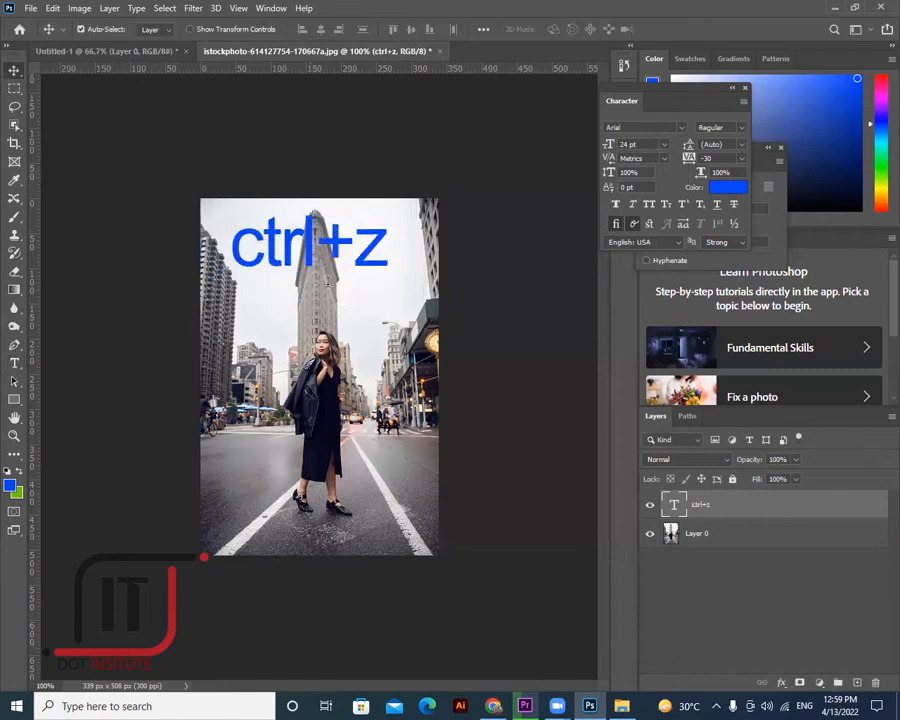
{"action": "left_click", "coordinate": [390, 236]}
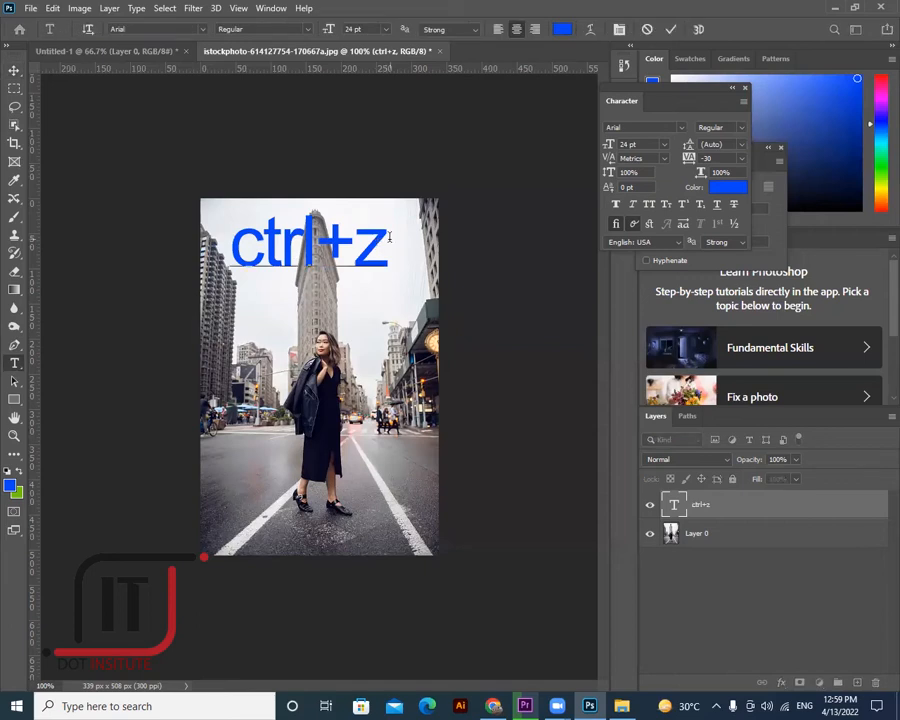
{"action": "key", "text": "Return"}
{"action": "type", "text": "1 s"}
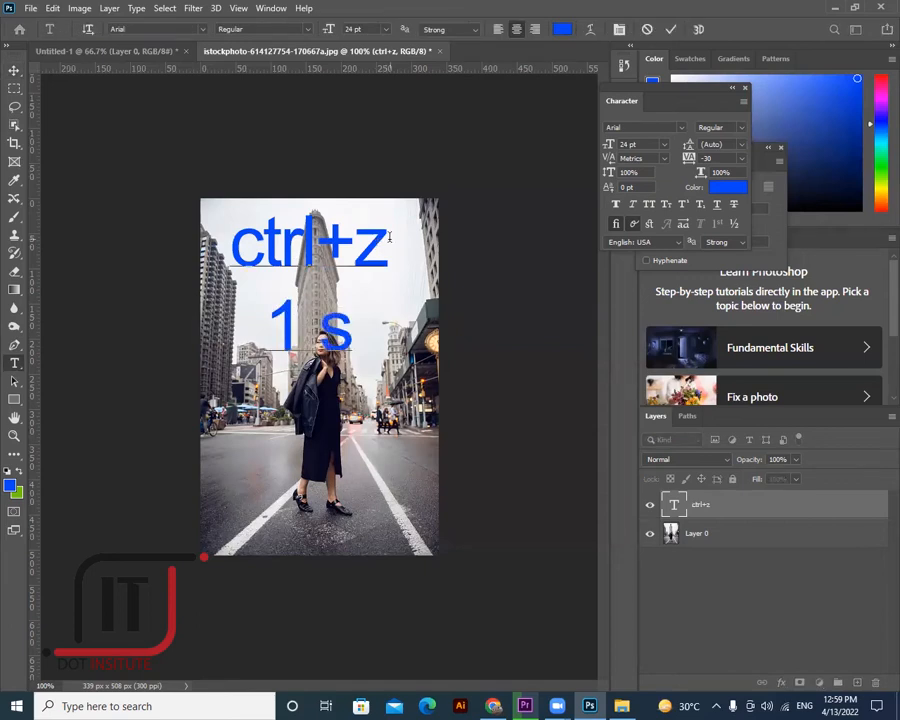
{"action": "type", "text": "tep ba"}
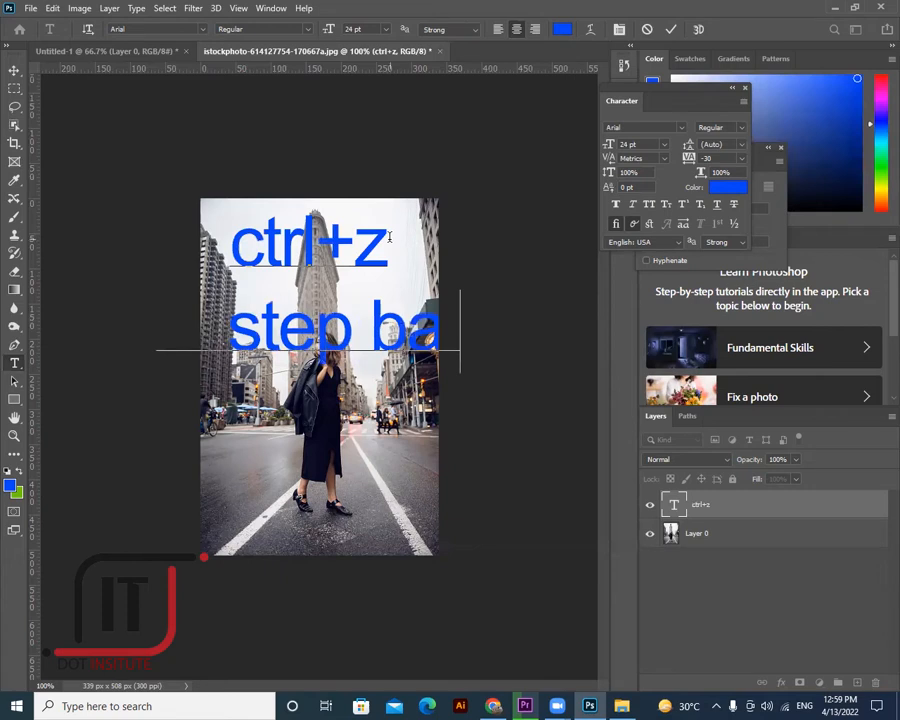
{"action": "type", "text": "c"}
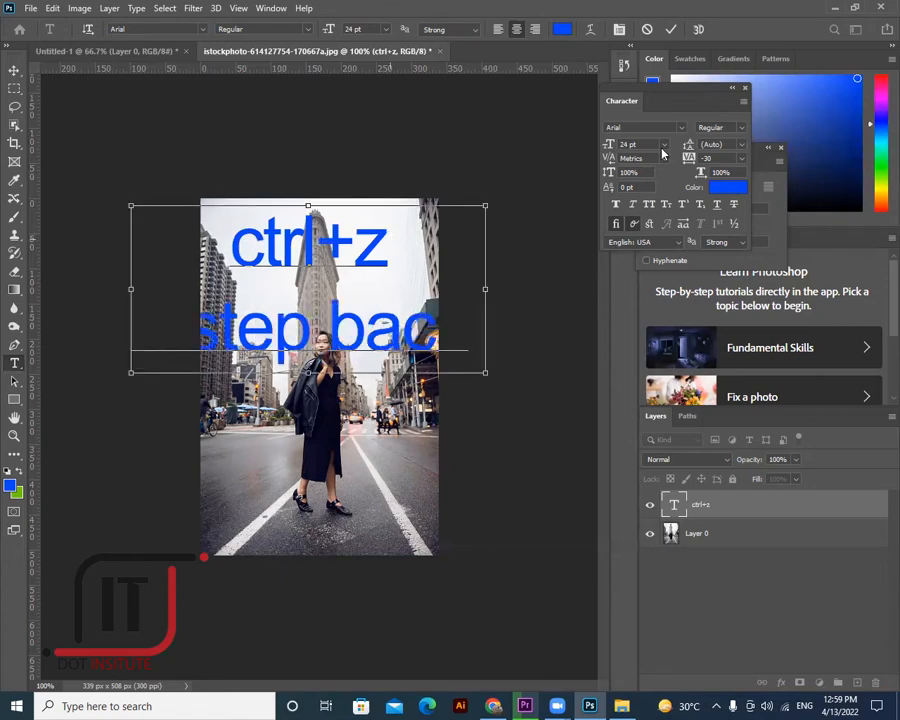
{"action": "key", "text": "ctrl+a"}
{"action": "left_click", "coordinate": [664, 144]}
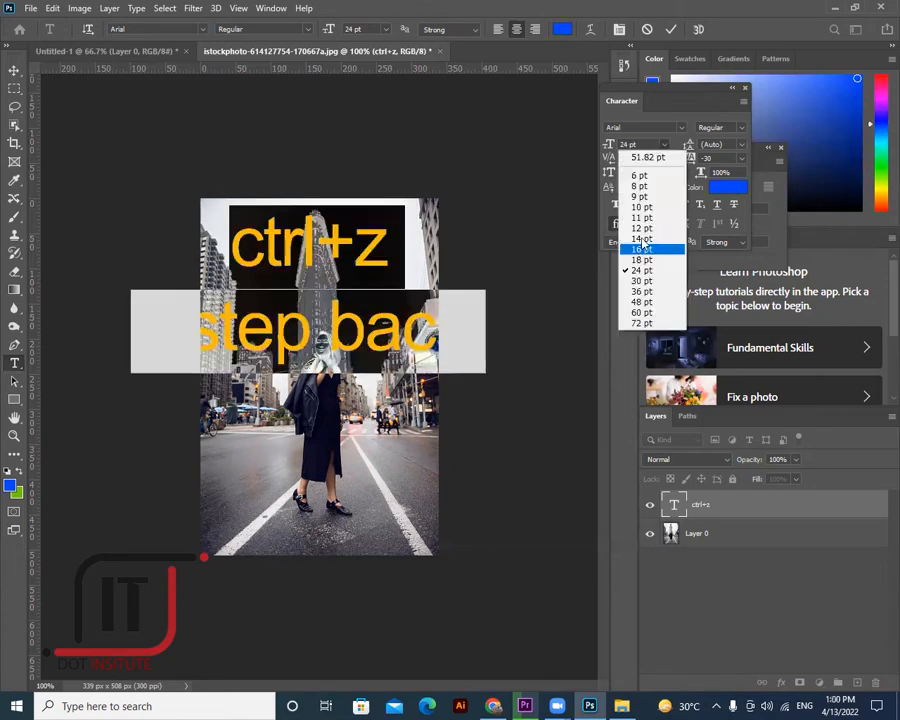
{"action": "left_click", "coordinate": [643, 249]}
{"action": "left_click", "coordinate": [14, 70]}
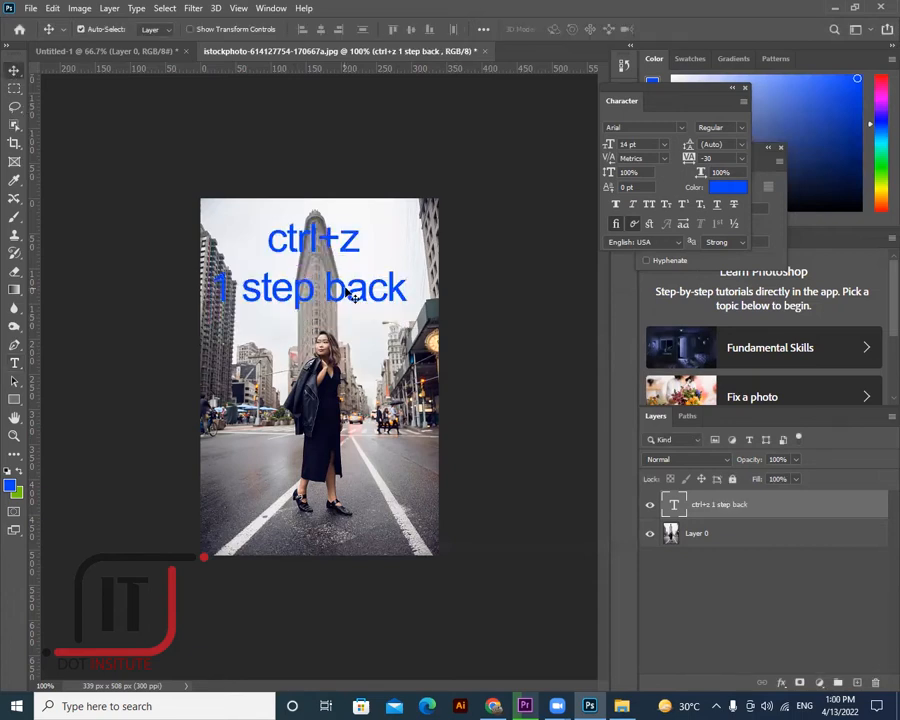
{"action": "key", "text": "ctrl+j"}
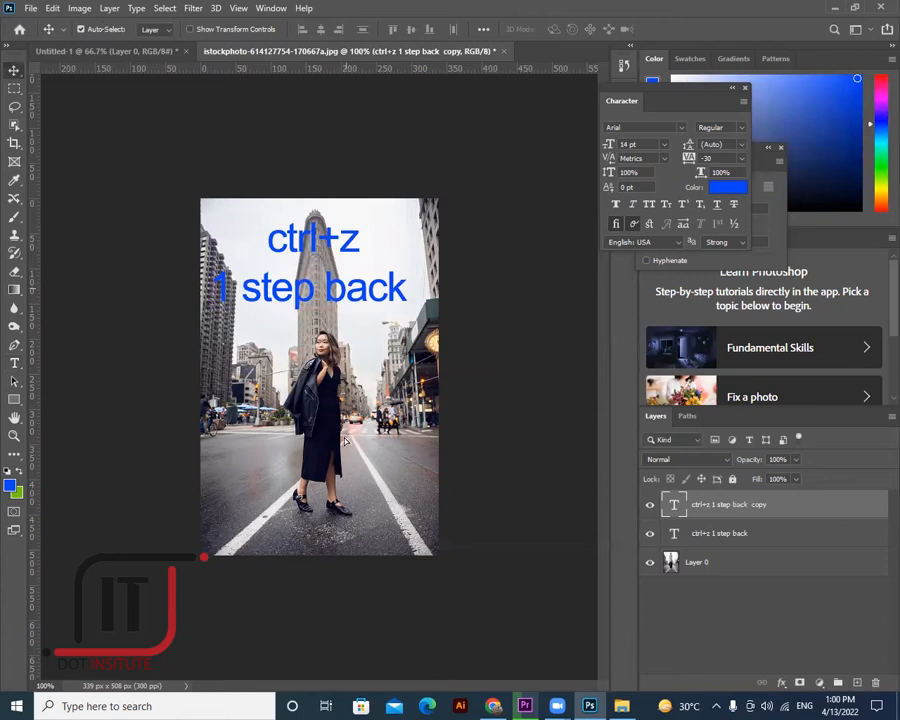
- Move the copied caption down and change it to 'ctrl+ alt+z more step back' at 11 pt
{"action": "left_click_drag", "start_coordinate": [244, 300], "coordinate": [243, 448]}
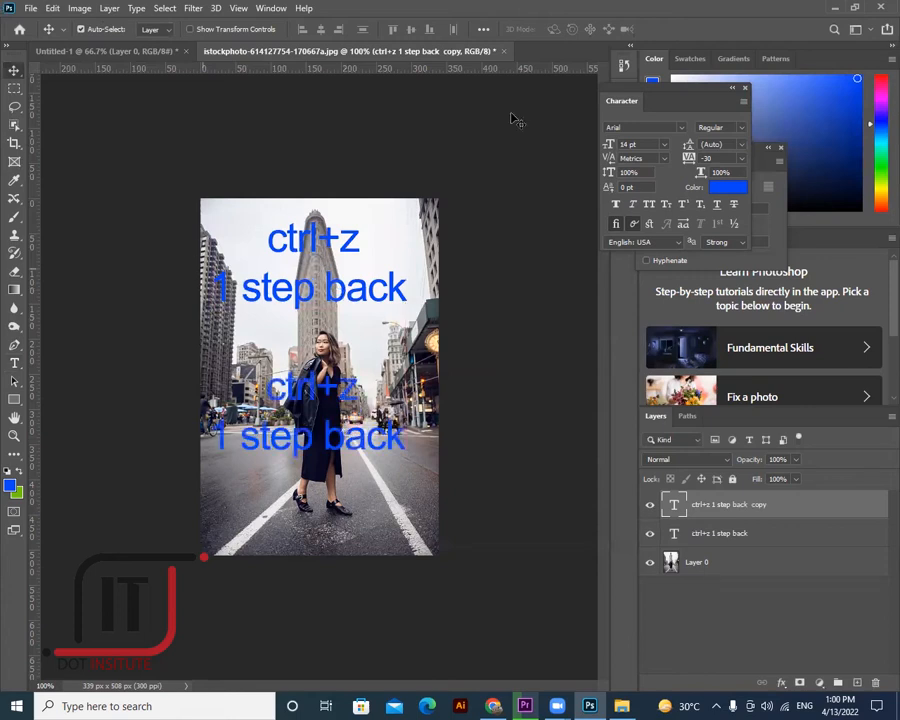
{"action": "left_click", "coordinate": [14, 362]}
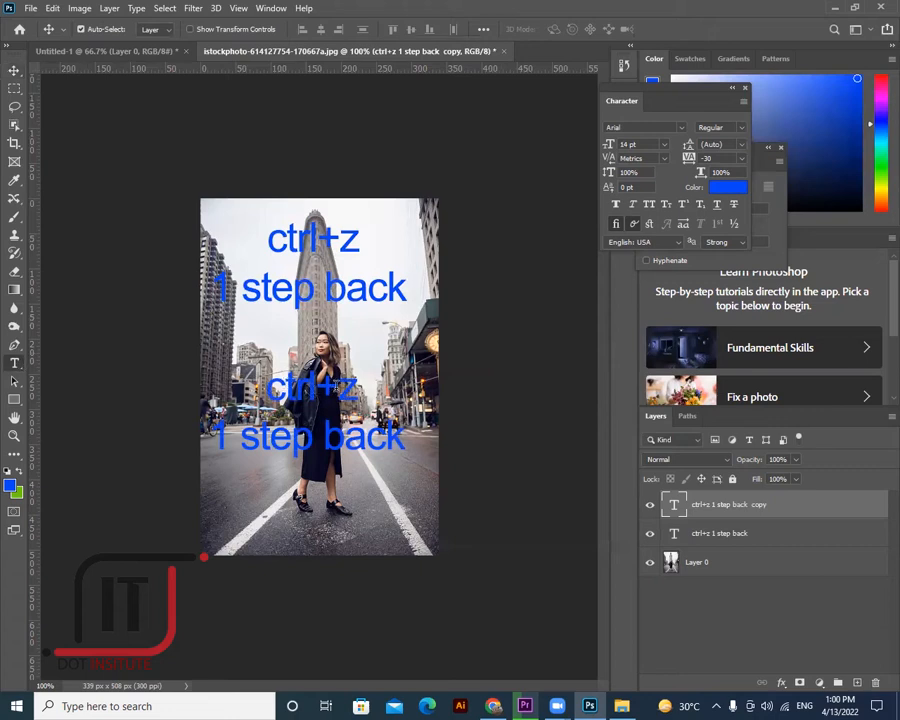
{"action": "left_click", "coordinate": [335, 415]}
{"action": "left_click", "coordinate": [338, 388]}
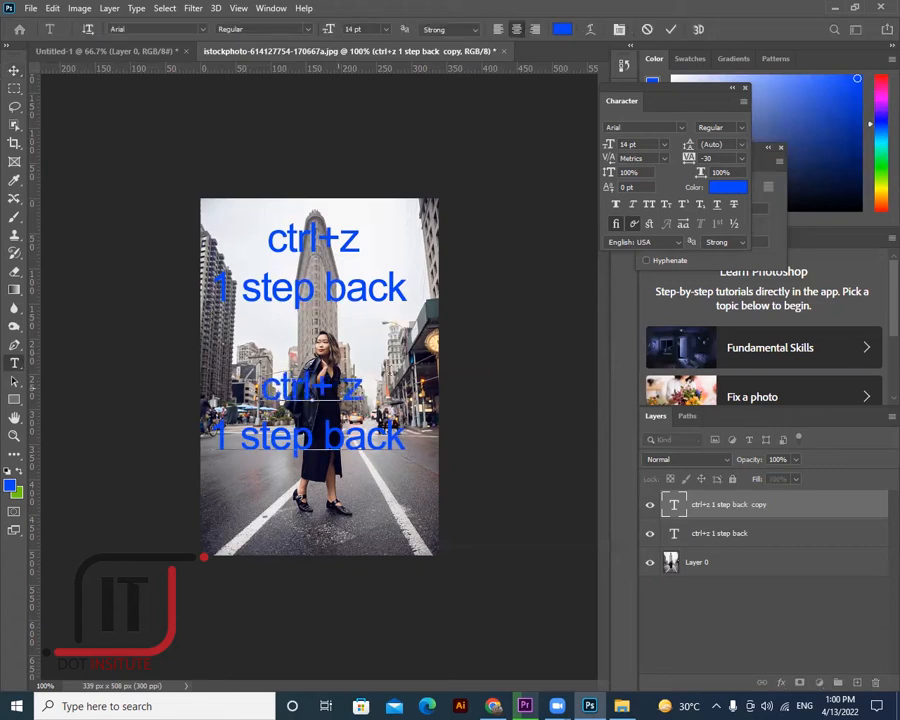
{"action": "type", "text": "alt+"}
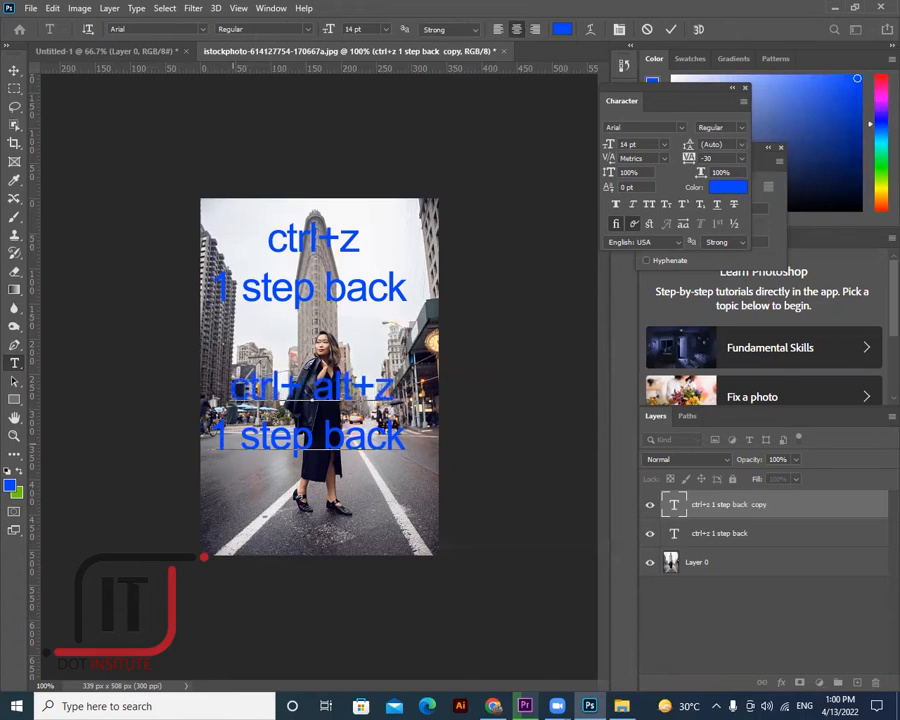
{"action": "key", "text": "BackSpace"}
{"action": "type", "text": "no "}
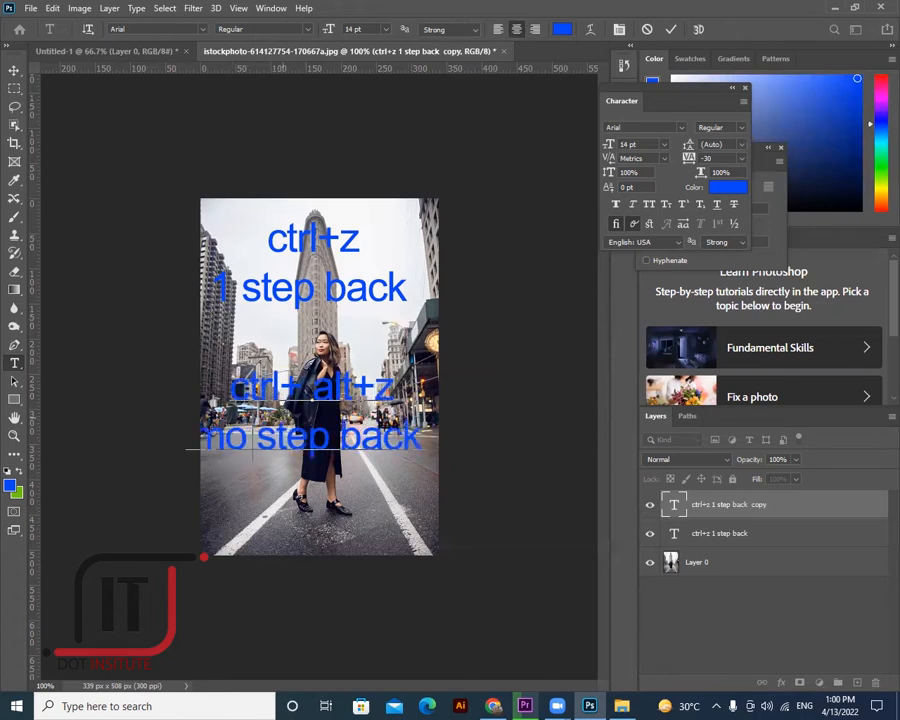
{"action": "type", "text": "re"}
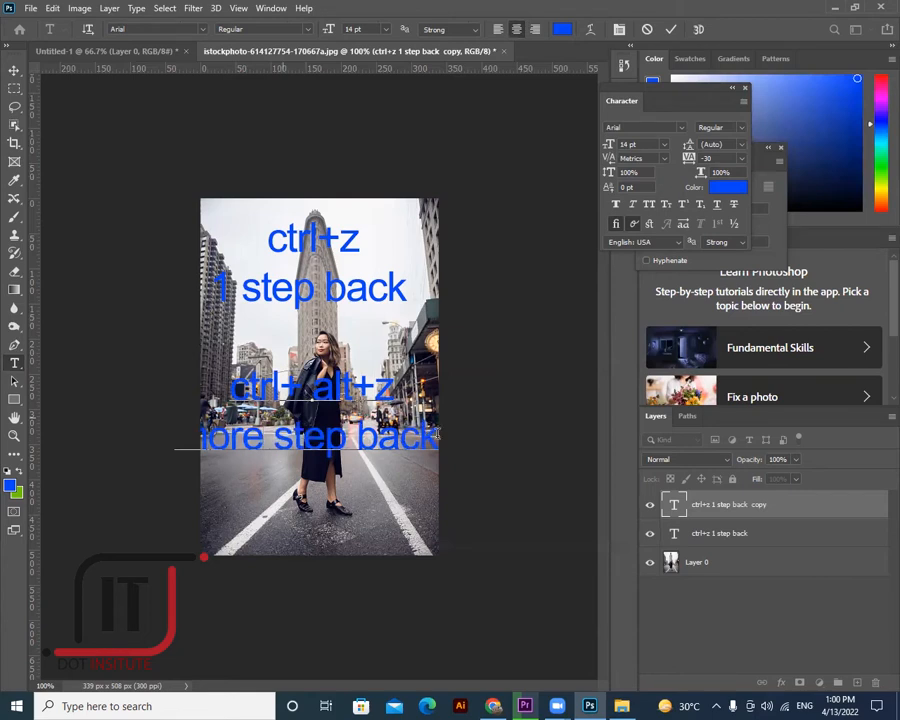
{"action": "left_click_drag", "start_coordinate": [437, 432], "coordinate": [150, 440]}
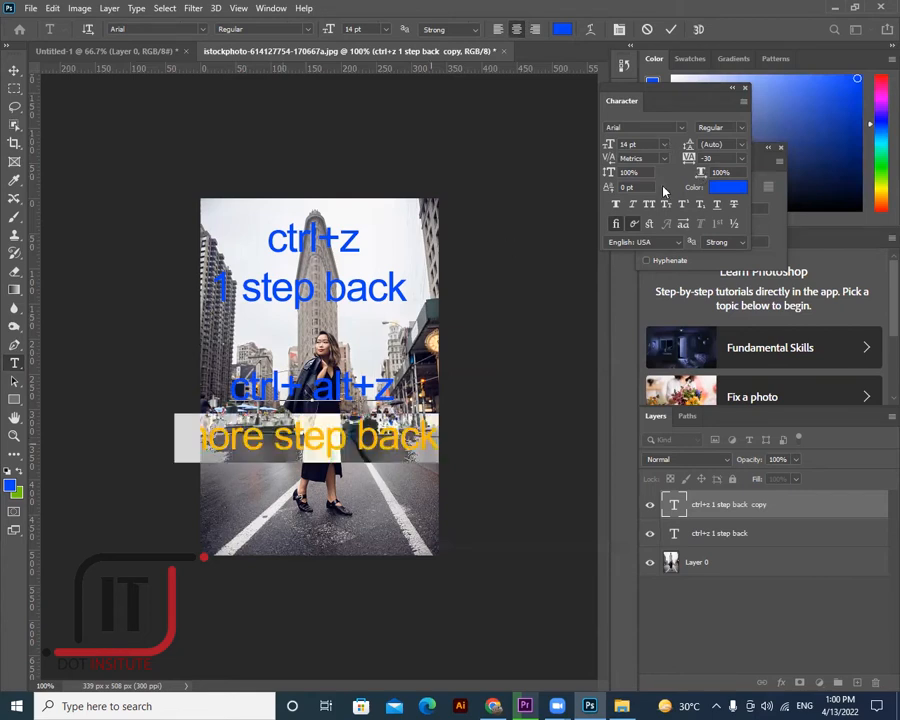
{"action": "left_click", "coordinate": [663, 144]}
{"action": "left_click", "coordinate": [647, 219]}
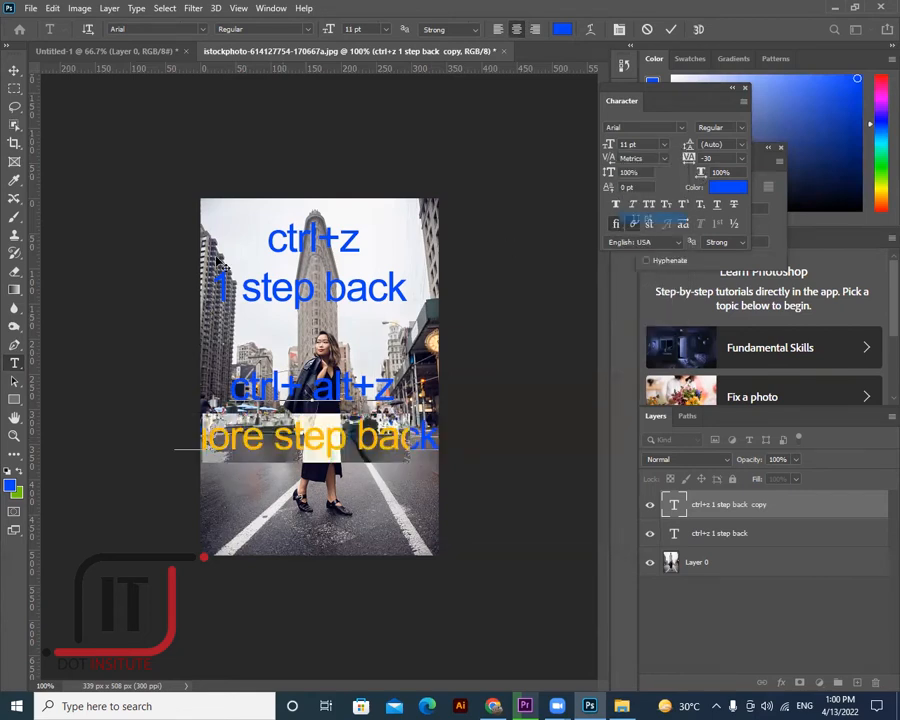
{"action": "key", "text": "ctrl+Return"}
- Reposition the new caption under the first, then delete both caption layers
{"action": "key", "text": "v"}
{"action": "left_click_drag", "start_coordinate": [356, 432], "coordinate": [360, 382]}
{"action": "left_click_drag", "start_coordinate": [360, 327], "coordinate": [358, 355]}
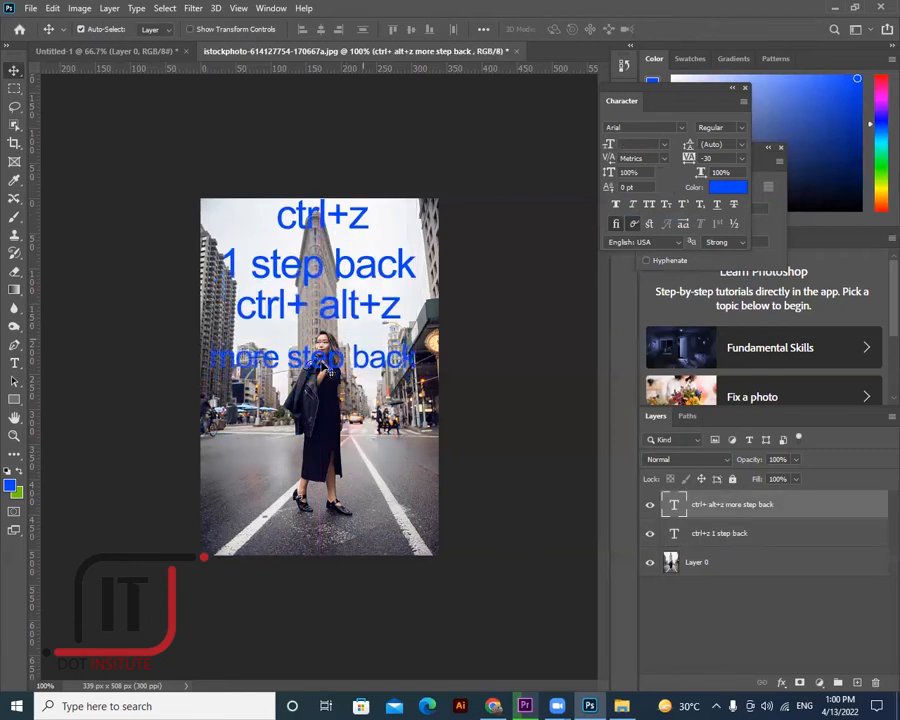
{"action": "left_click", "coordinate": [355, 275]}
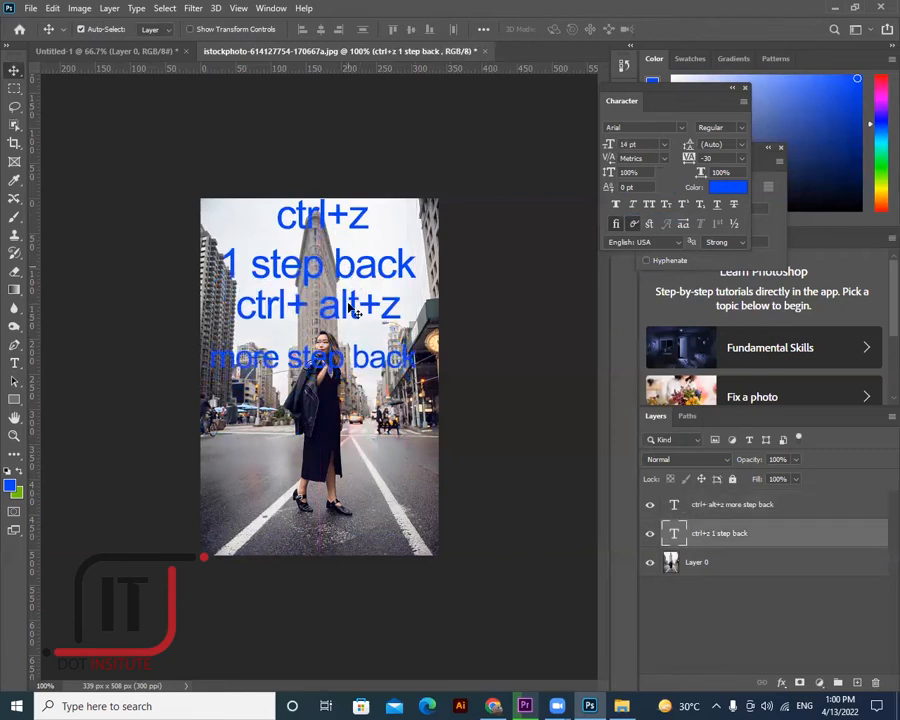
{"action": "key", "text": "Delete"}
{"action": "left_click", "coordinate": [362, 263]}
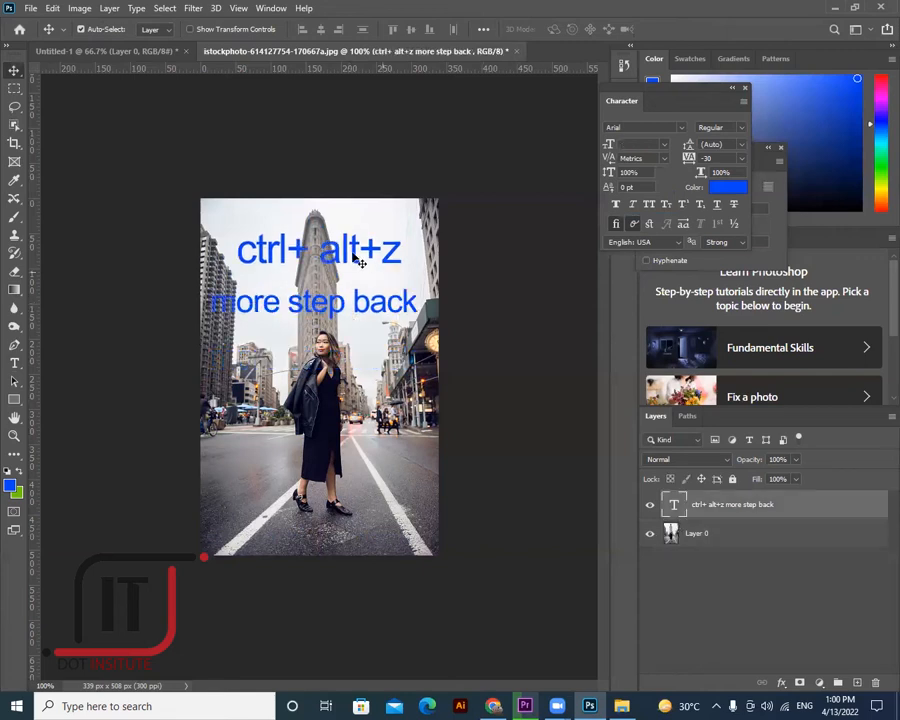
{"action": "key", "text": "Delete"}
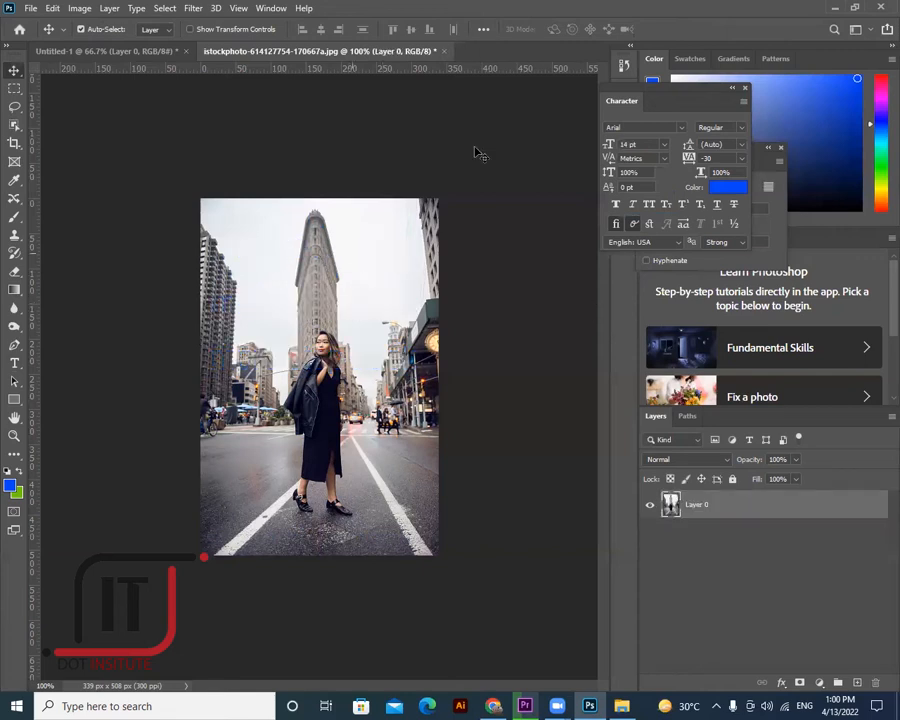
- Add an empty Layer 1 above the photo and select the Blur tool
{"action": "left_click", "coordinate": [56, 9]}
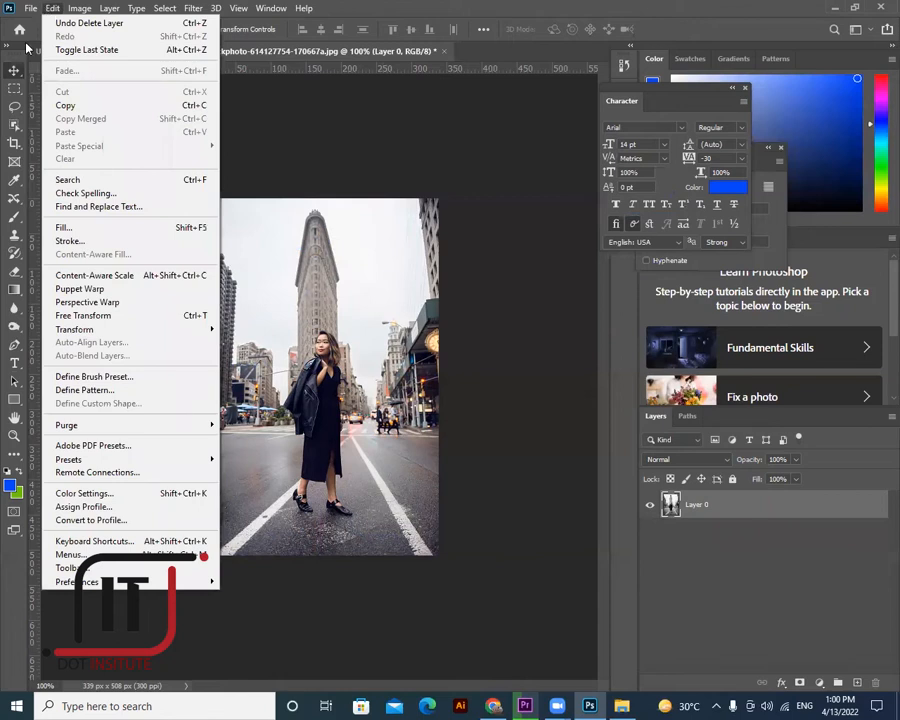
{"action": "mouse_move", "coordinate": [30, 8]}
{"action": "left_click", "coordinate": [355, 318]}
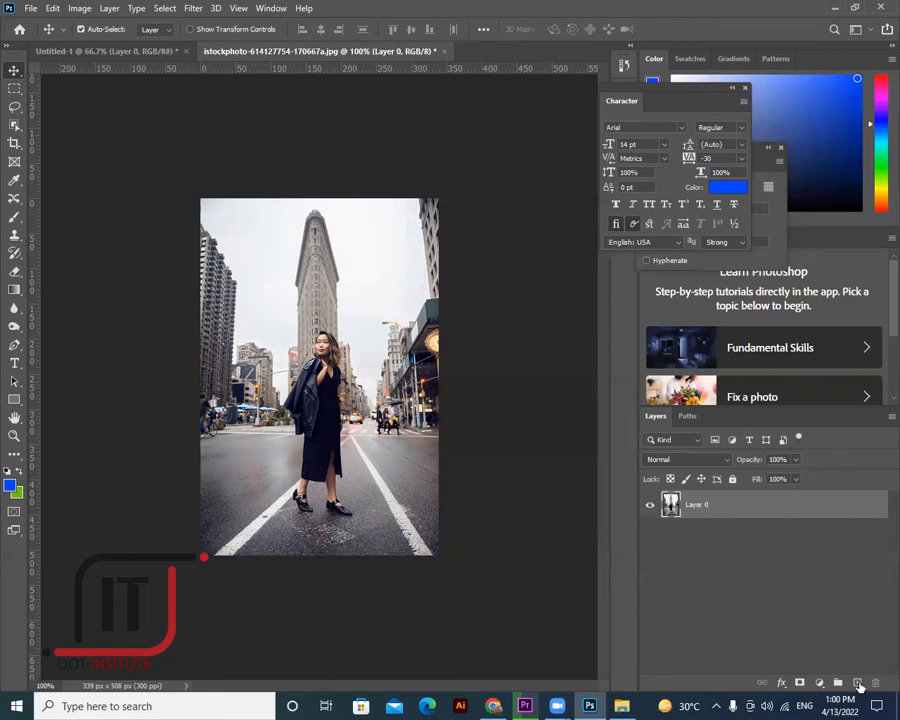
{"action": "left_click", "coordinate": [856, 683]}
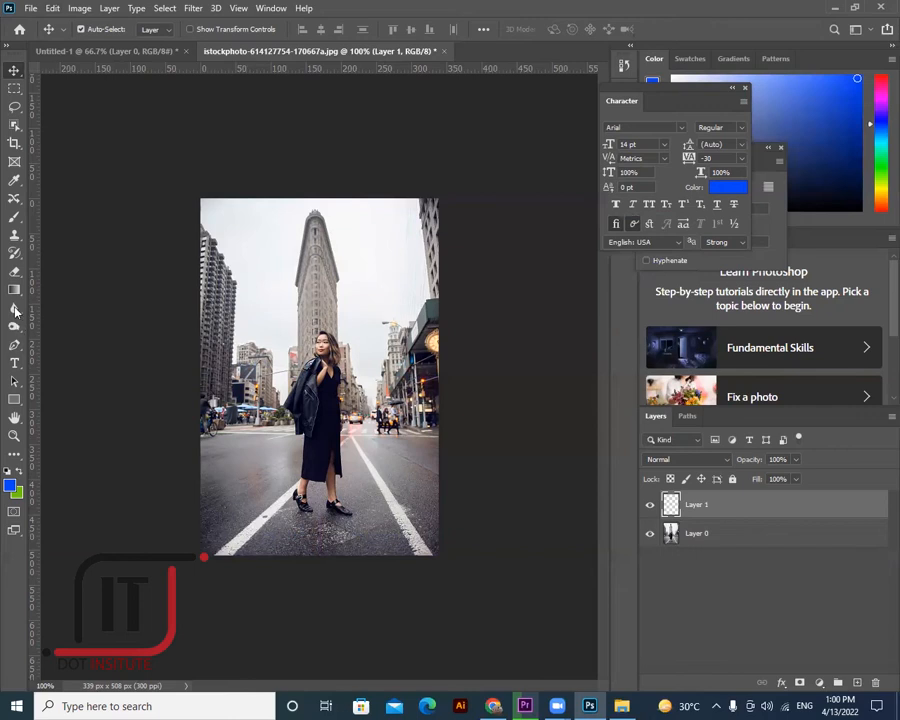
{"action": "left_click", "coordinate": [14, 311]}
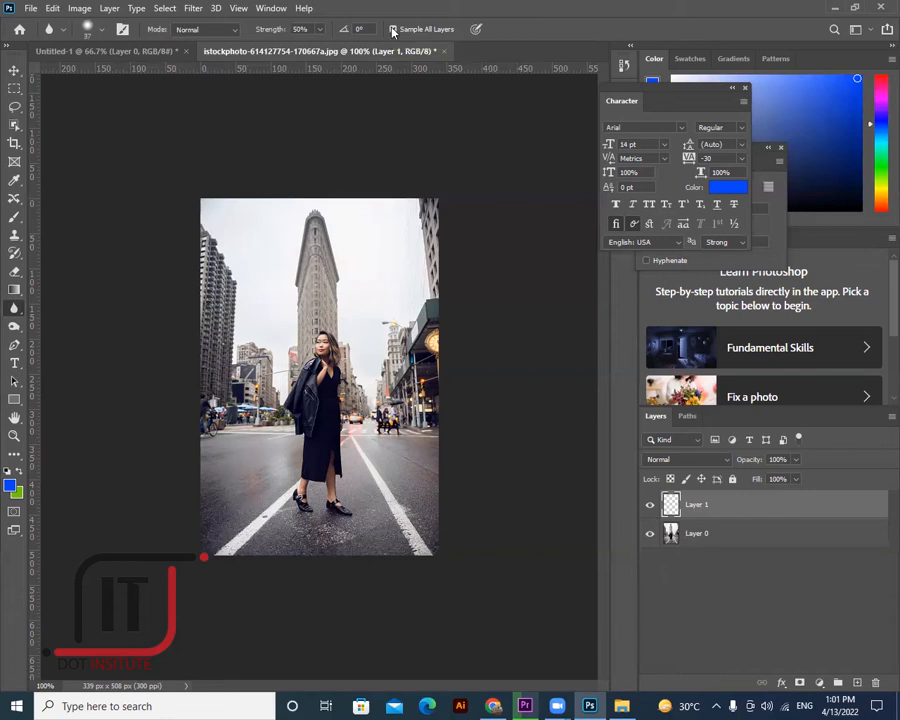
- With Sample All Layers on, blur the street, buildings, pedestrians and cars, then toggle Layer 1 to compare
{"action": "left_click", "coordinate": [393, 30]}
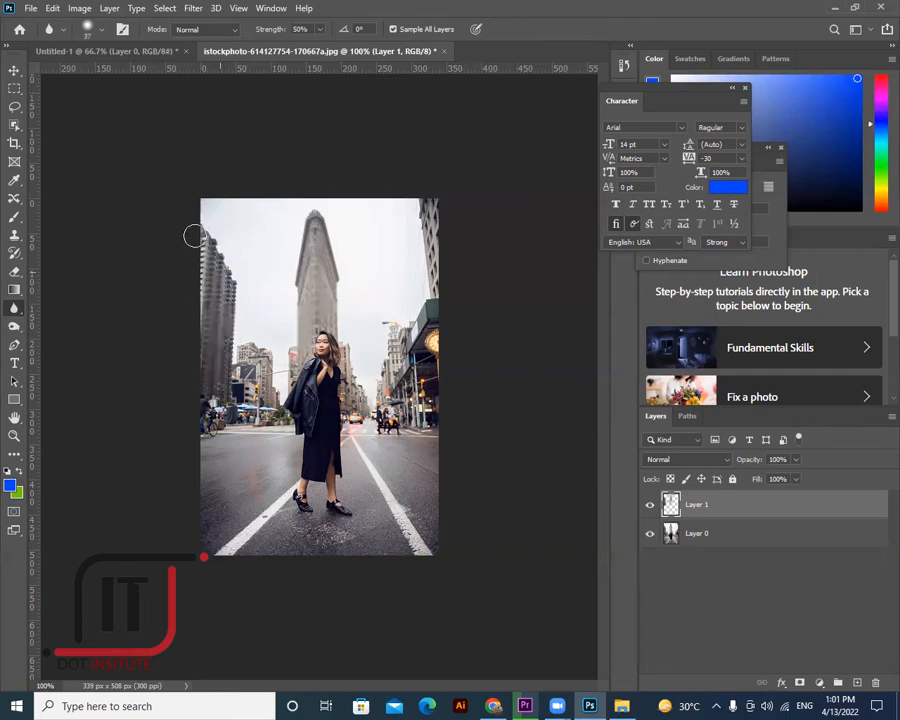
{"action": "mouse_move", "coordinate": [205, 406]}
{"action": "left_mouse_down"}
{"action": "mouse_move", "coordinate": [210, 413]}
{"action": "mouse_move", "coordinate": [217, 404]}
{"action": "left_mouse_up"}
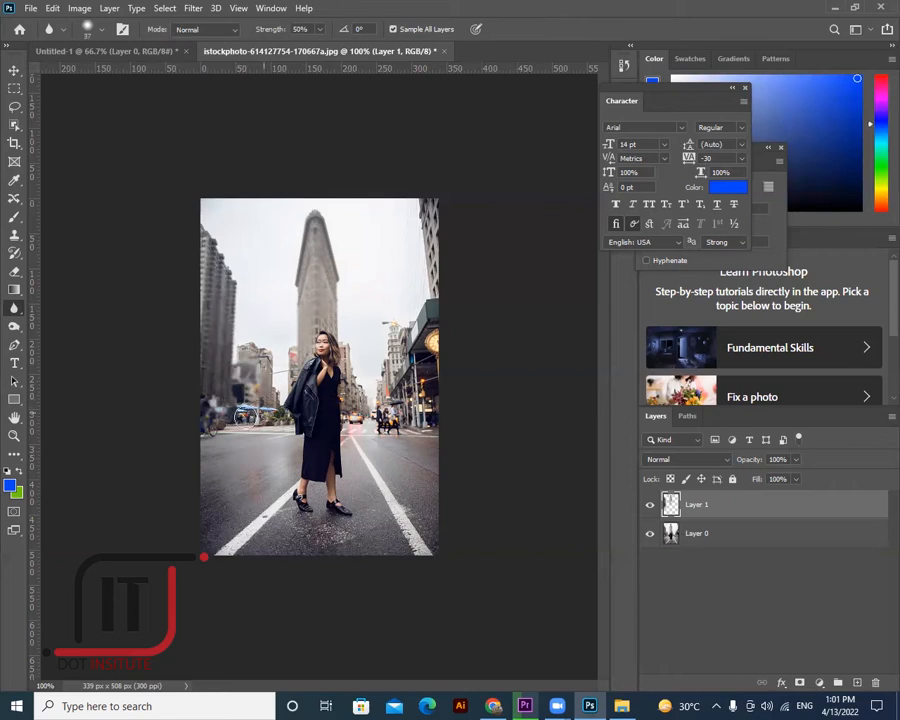
{"action": "mouse_move", "coordinate": [250, 355]}
{"action": "left_mouse_down"}
{"action": "mouse_move", "coordinate": [282, 345]}
{"action": "mouse_move", "coordinate": [293, 350]}
{"action": "mouse_move", "coordinate": [319, 331]}
{"action": "mouse_move", "coordinate": [350, 338]}
{"action": "left_mouse_up"}
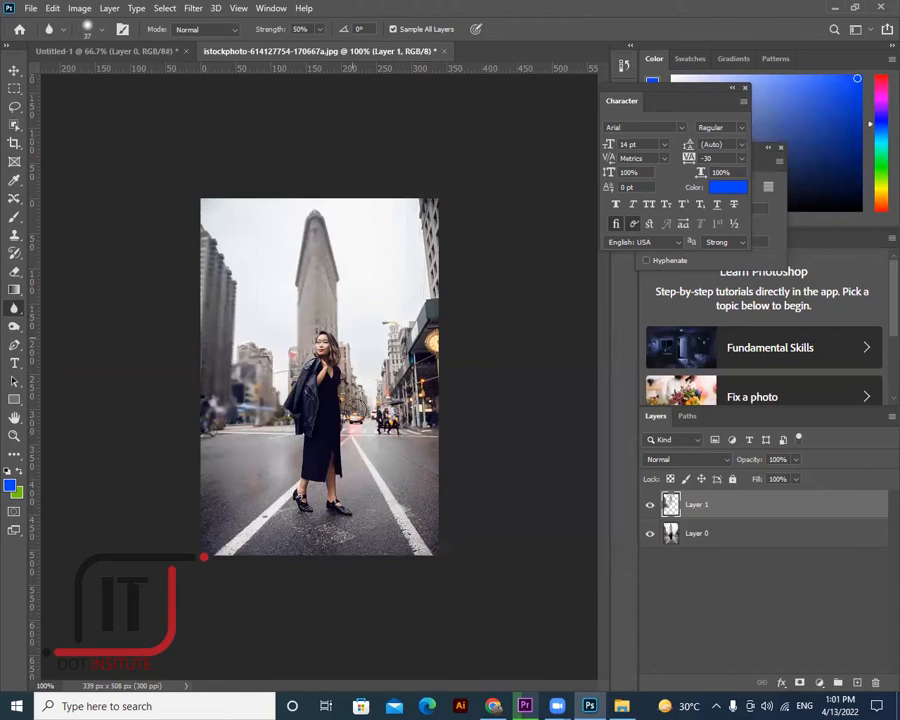
{"action": "mouse_move", "coordinate": [371, 419]}
{"action": "left_mouse_down"}
{"action": "mouse_move", "coordinate": [380, 383]}
{"action": "mouse_move", "coordinate": [384, 425]}
{"action": "mouse_move", "coordinate": [394, 347]}
{"action": "mouse_move", "coordinate": [397, 368]}
{"action": "left_mouse_up"}
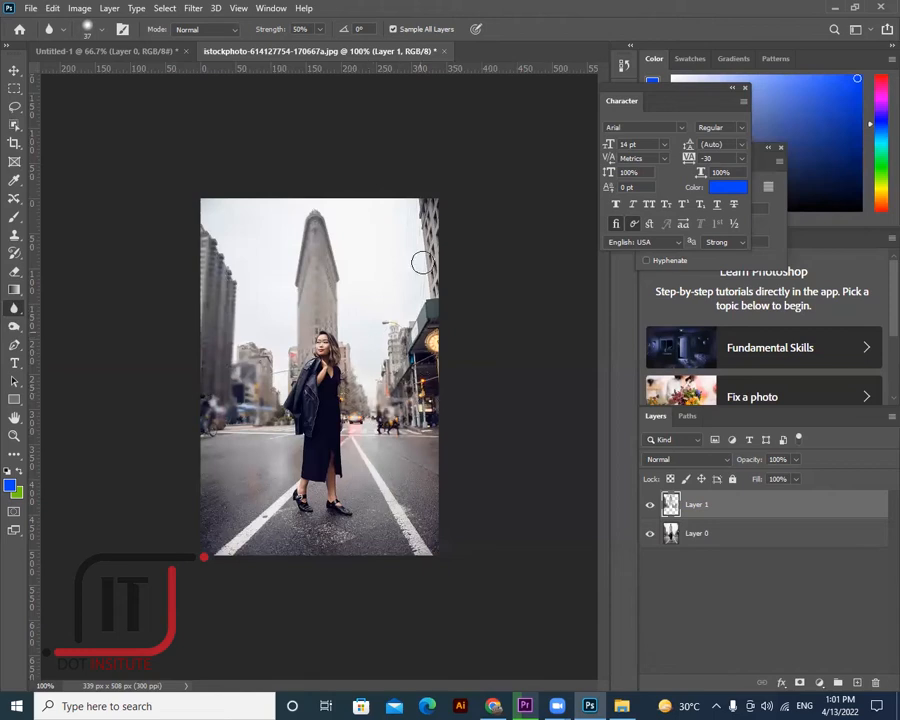
{"action": "mouse_move", "coordinate": [424, 227]}
{"action": "left_mouse_down"}
{"action": "mouse_move", "coordinate": [434, 322]}
{"action": "mouse_move", "coordinate": [423, 376]}
{"action": "mouse_move", "coordinate": [437, 438]}
{"action": "left_mouse_up"}
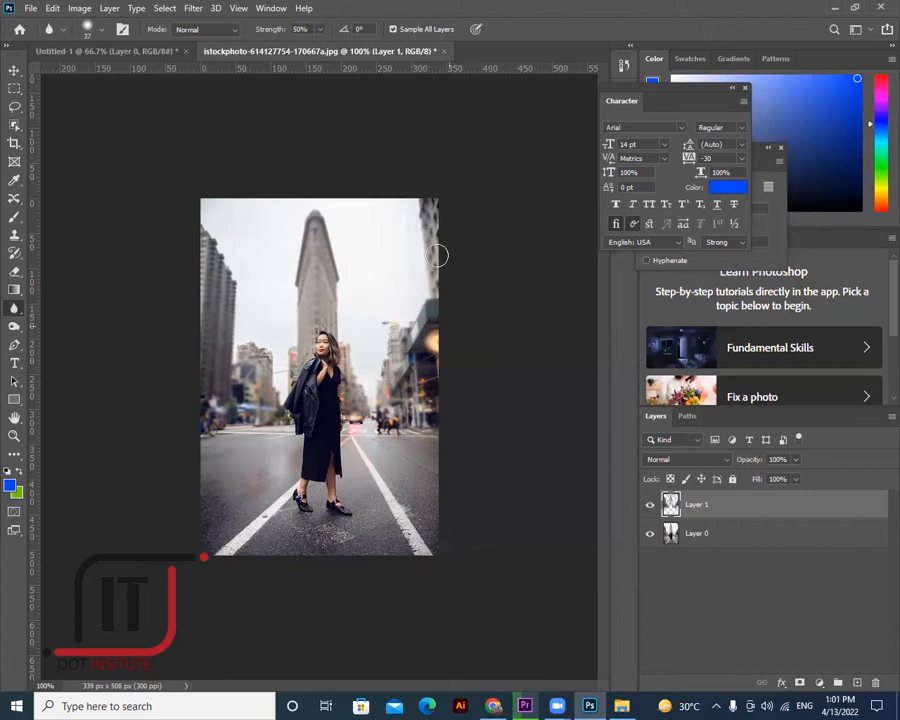
{"action": "left_click", "coordinate": [649, 508]}
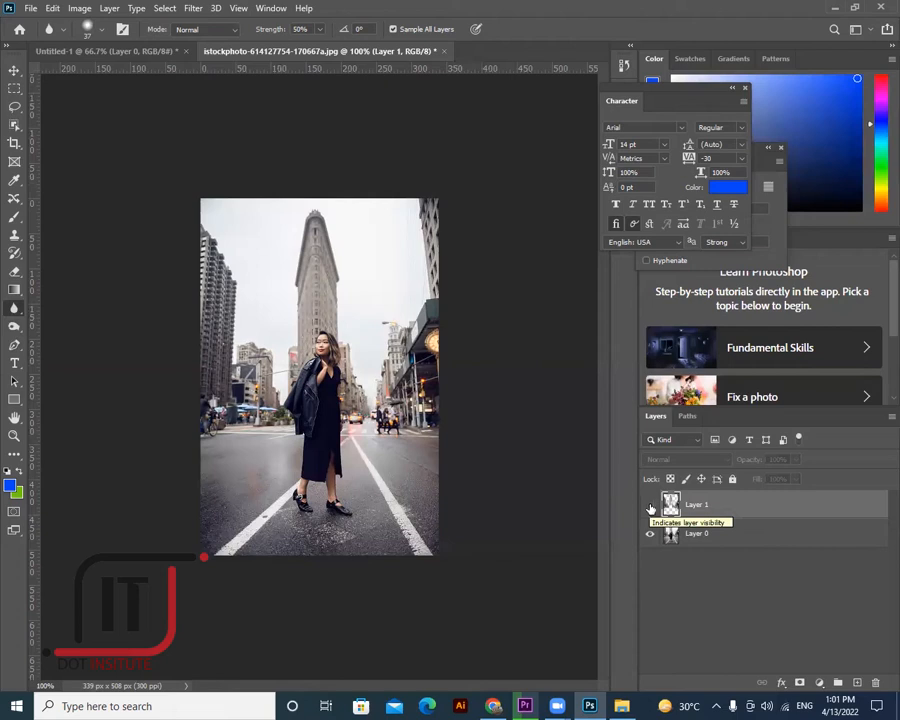
{"action": "left_click", "coordinate": [650, 507]}
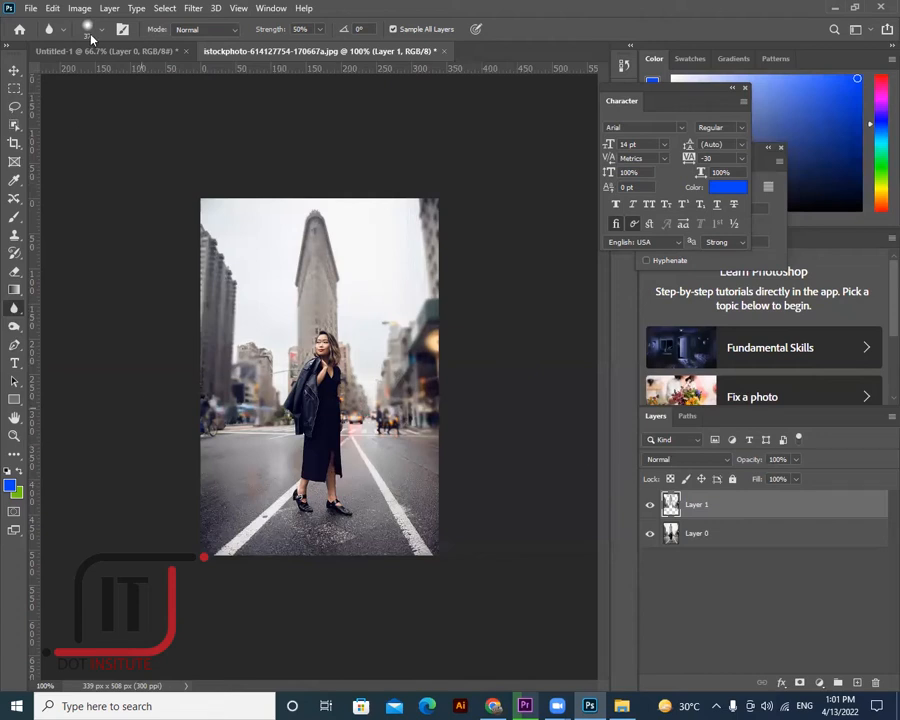
- Zoom in to 300% on the woman's face
{"action": "left_click", "coordinate": [14, 435]}
{"action": "left_click", "coordinate": [300, 338]}
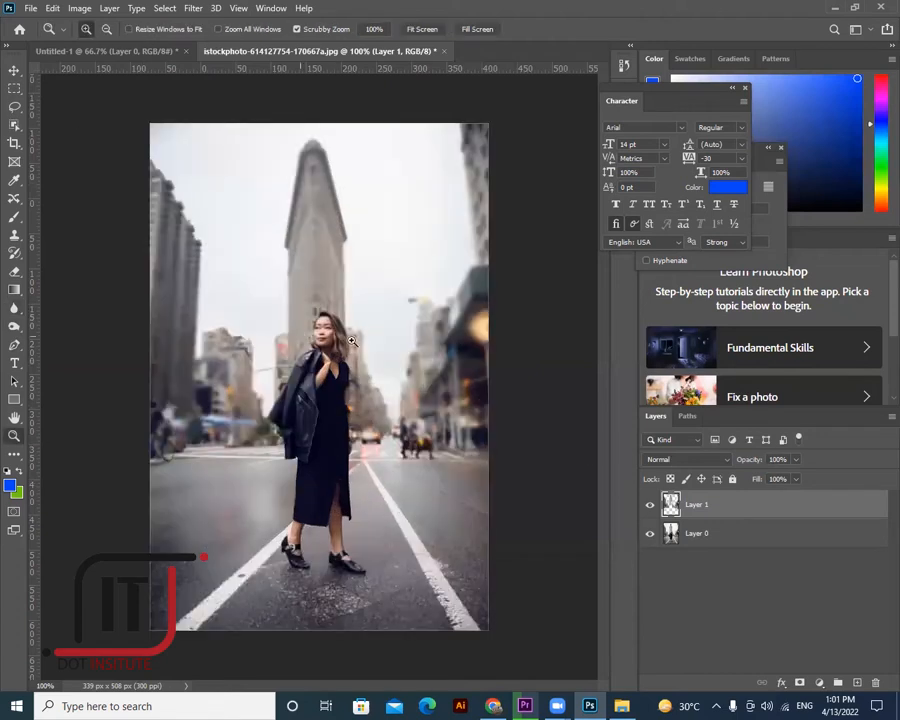
{"action": "left_click", "coordinate": [295, 332]}
{"action": "left_click", "coordinate": [358, 360]}
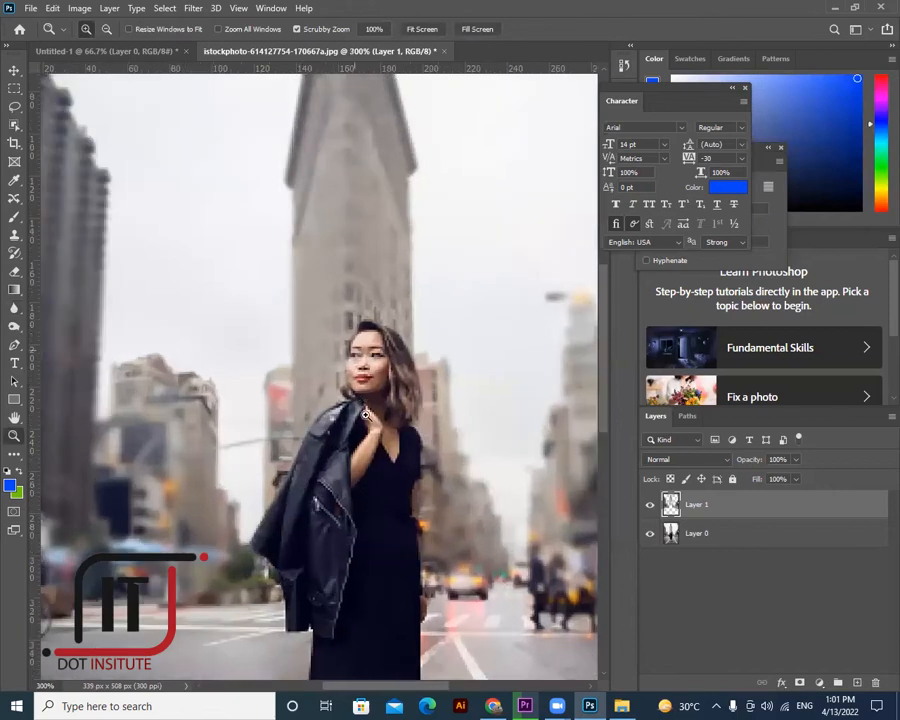
- Erase stray blur on the face with a 17 px Eraser at 100% opacity and 100% flow
{"action": "left_click", "coordinate": [15, 323]}
{"action": "left_click", "coordinate": [15, 272]}
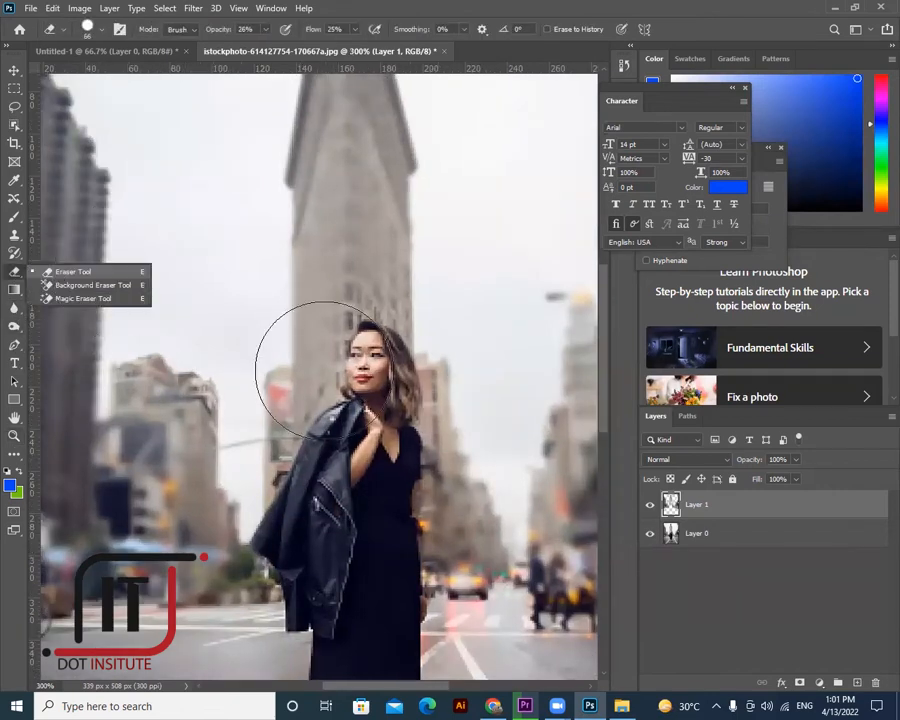
{"action": "left_click", "coordinate": [102, 30]}
{"action": "left_click", "coordinate": [88, 76]}
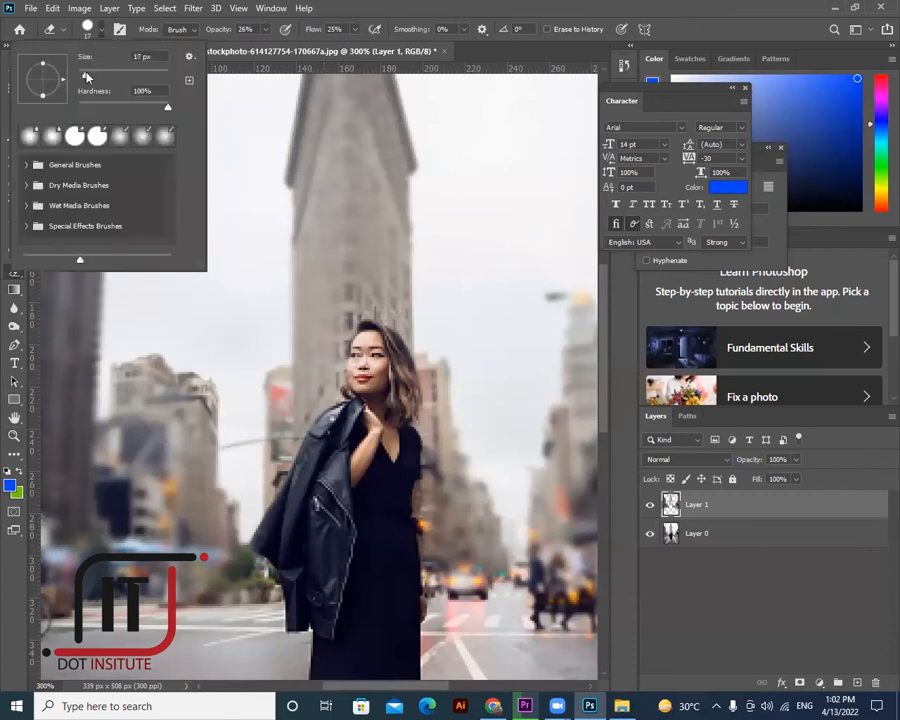
{"action": "left_click", "coordinate": [266, 29]}
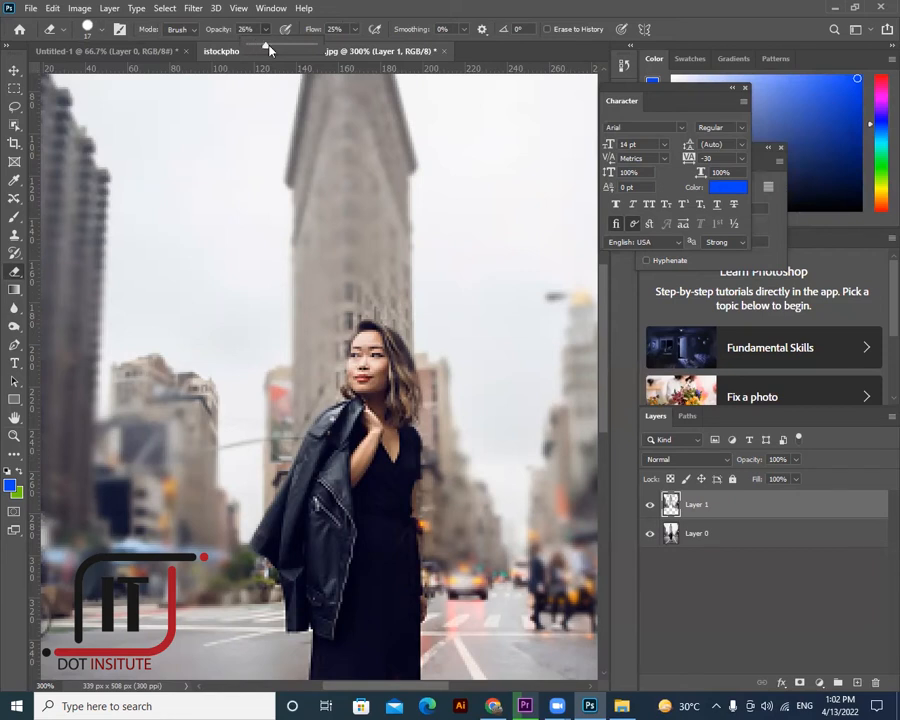
{"action": "left_click", "coordinate": [323, 51]}
{"action": "left_click", "coordinate": [355, 29]}
{"action": "left_click", "coordinate": [382, 47]}
{"action": "left_click", "coordinate": [402, 47]}
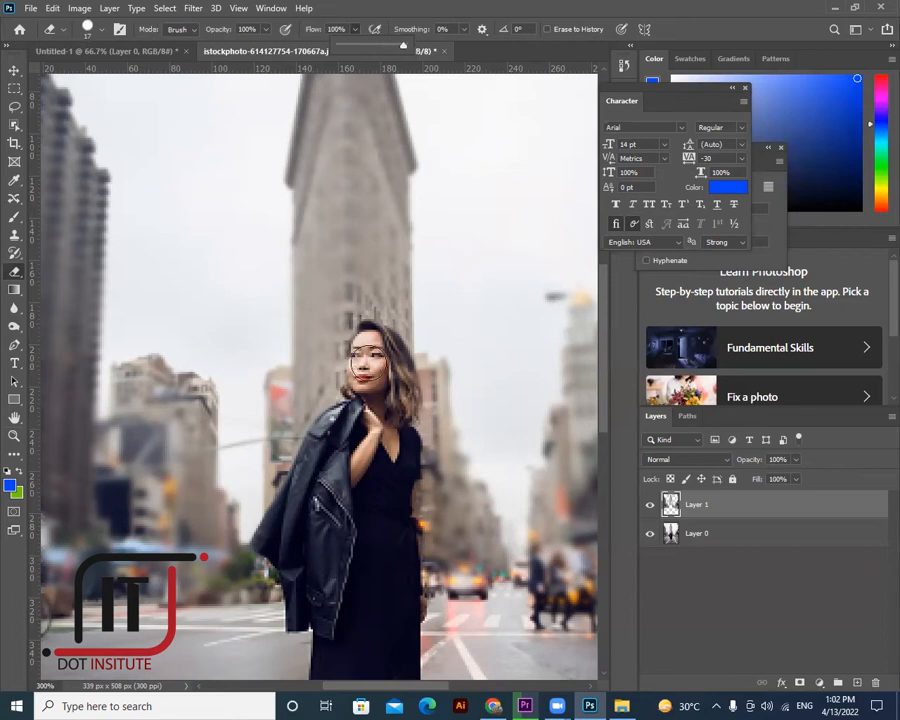
{"action": "left_click", "coordinate": [356, 358]}
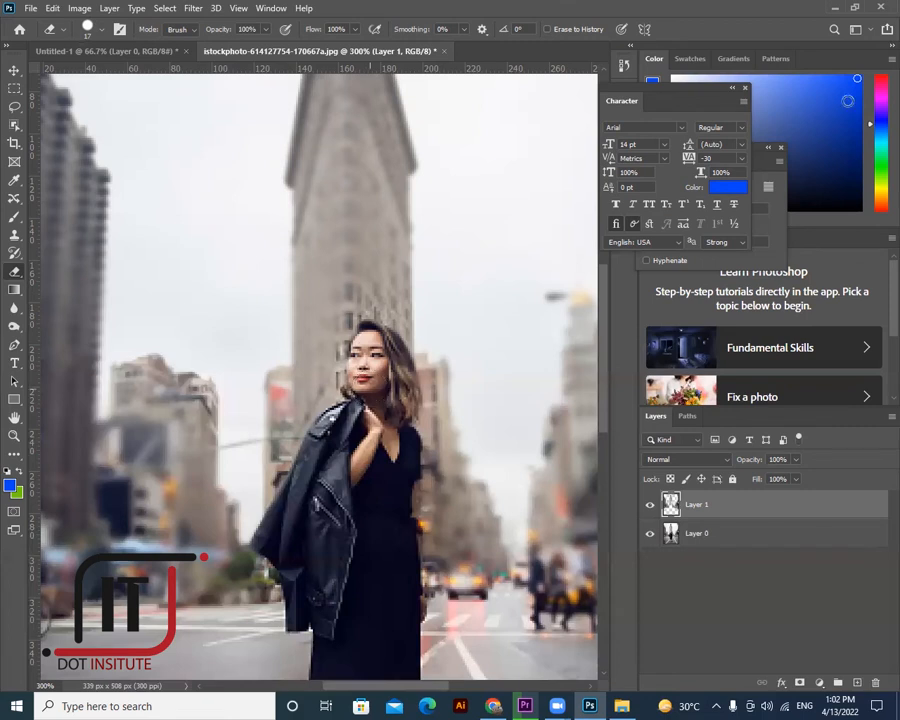
- Zoom back out to 100% and pick the Sharpen tool with a 55 px brush
{"action": "key", "text": "z"}
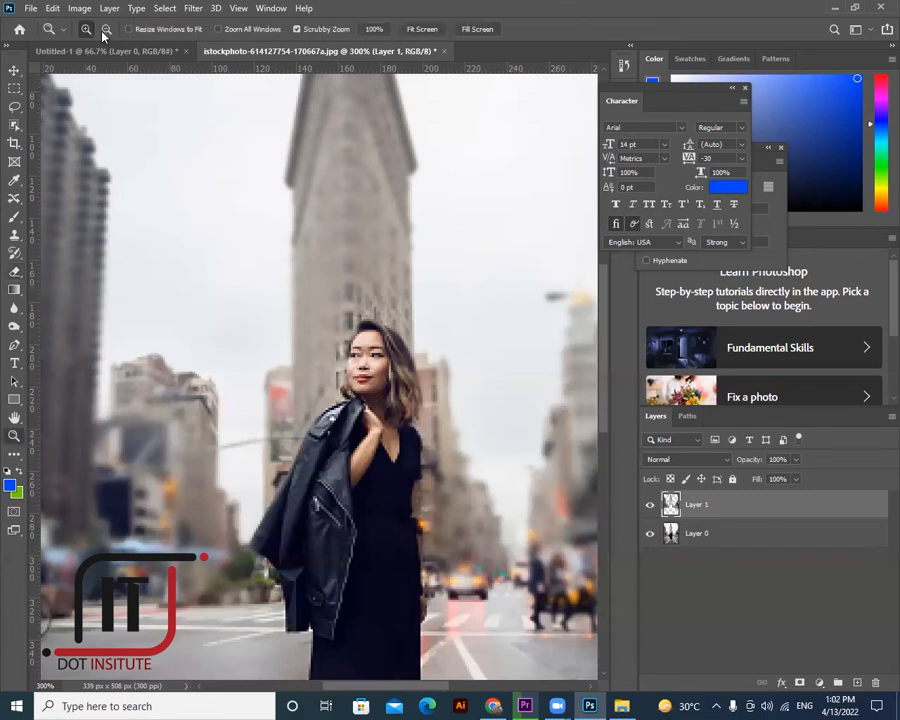
{"action": "key", "text": "ctrl+1"}
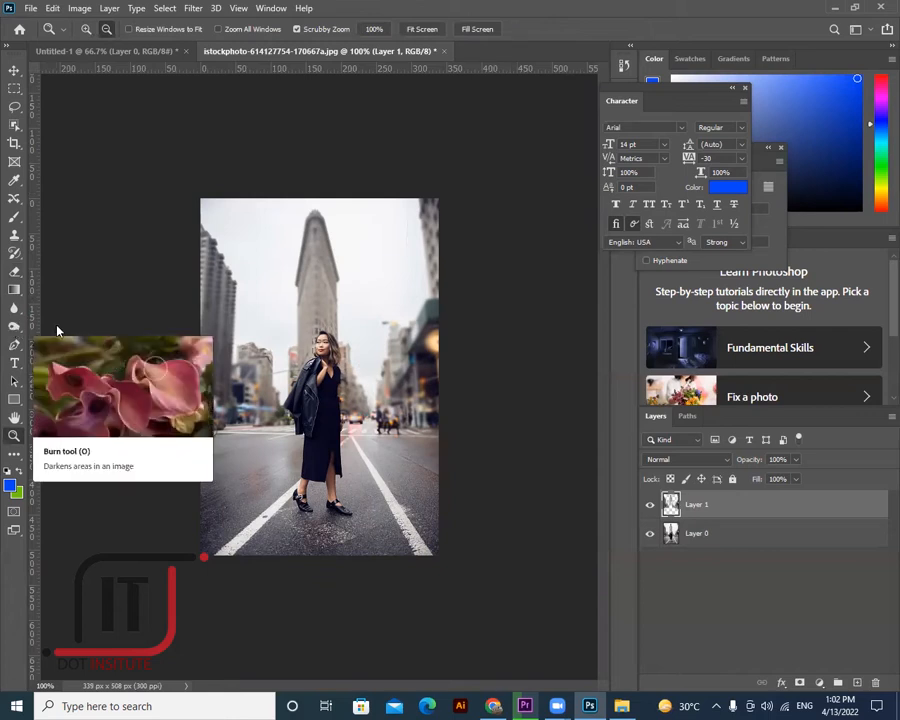
{"action": "left_click", "coordinate": [14, 326]}
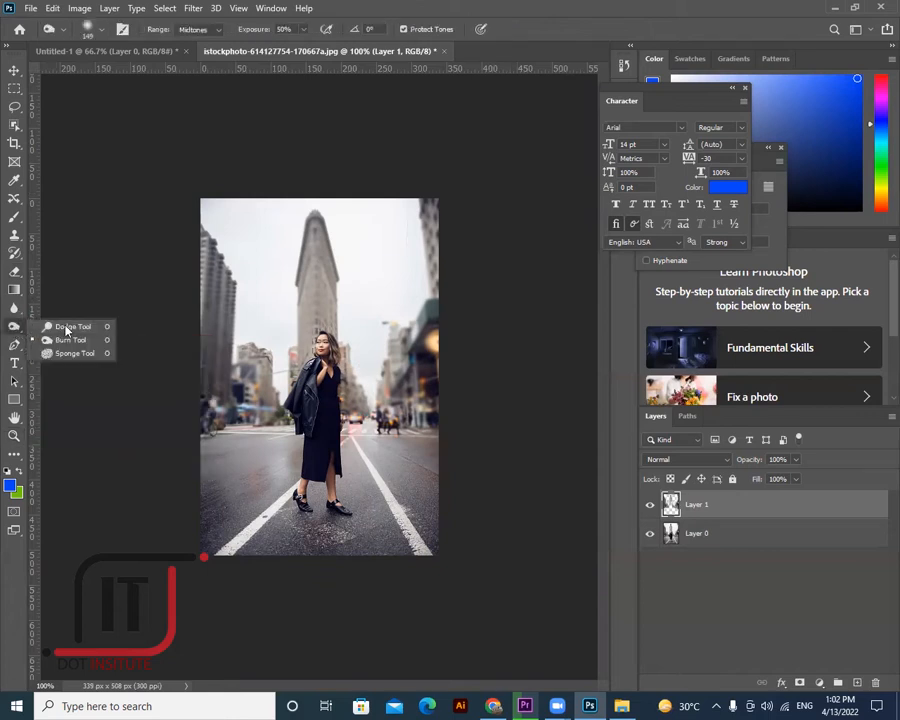
{"action": "right_click", "coordinate": [14, 308]}
{"action": "left_click", "coordinate": [66, 330]}
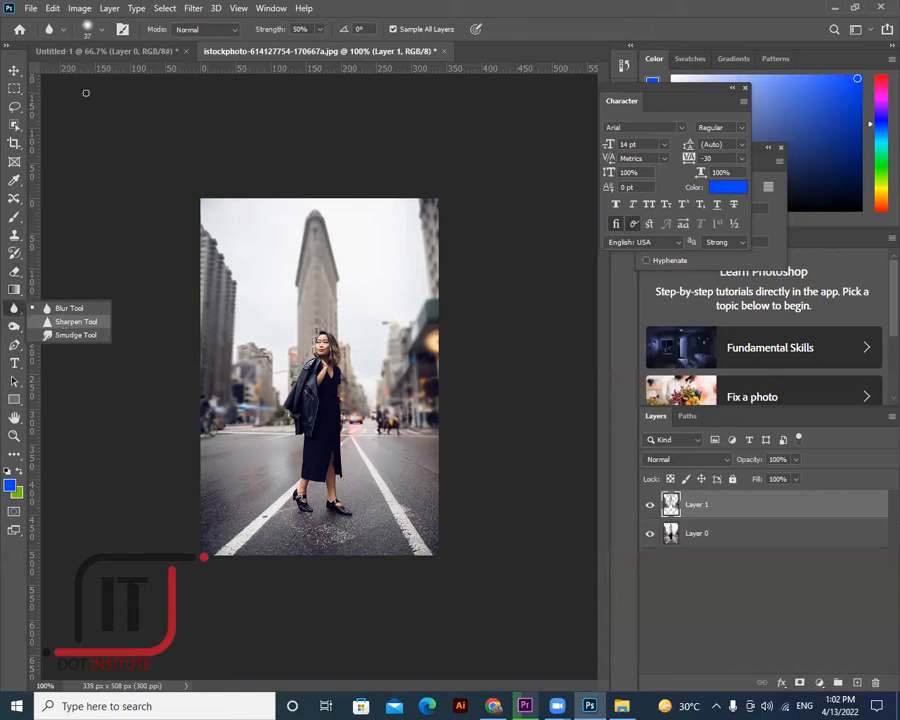
{"action": "left_click", "coordinate": [92, 29]}
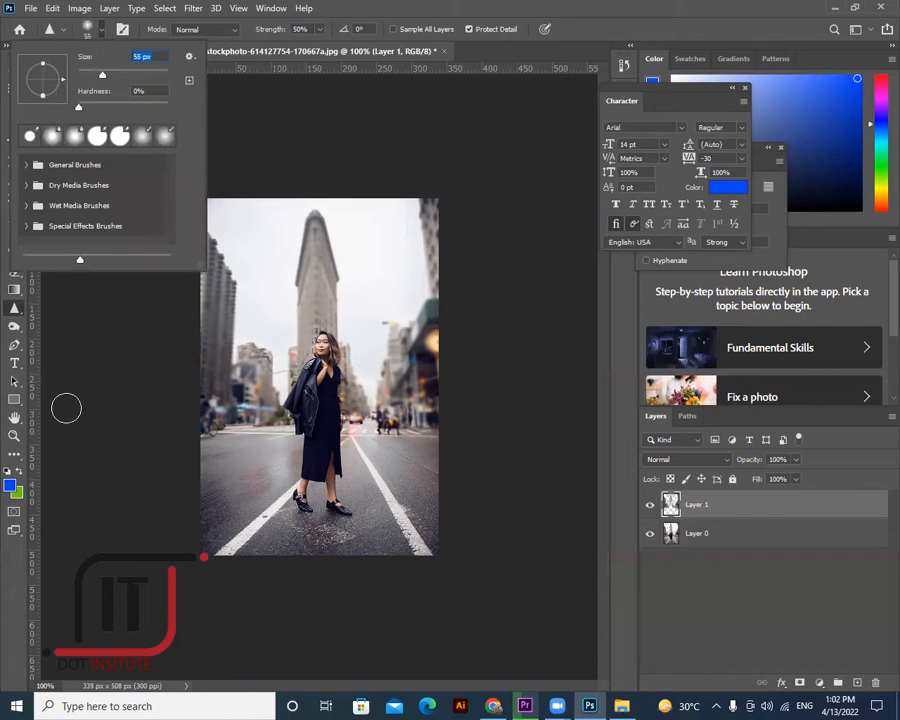
{"action": "left_click_drag", "start_coordinate": [100, 74], "coordinate": [115, 72]}
- Zoom in to 200% around the tower and the woman
{"action": "key", "text": "z"}
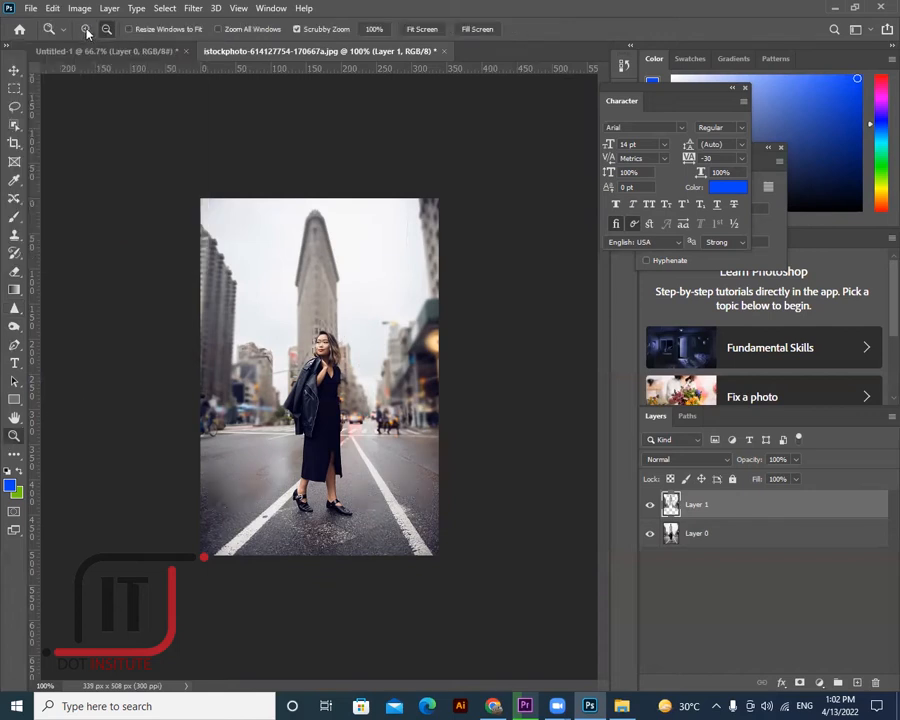
{"action": "left_click", "coordinate": [307, 295]}
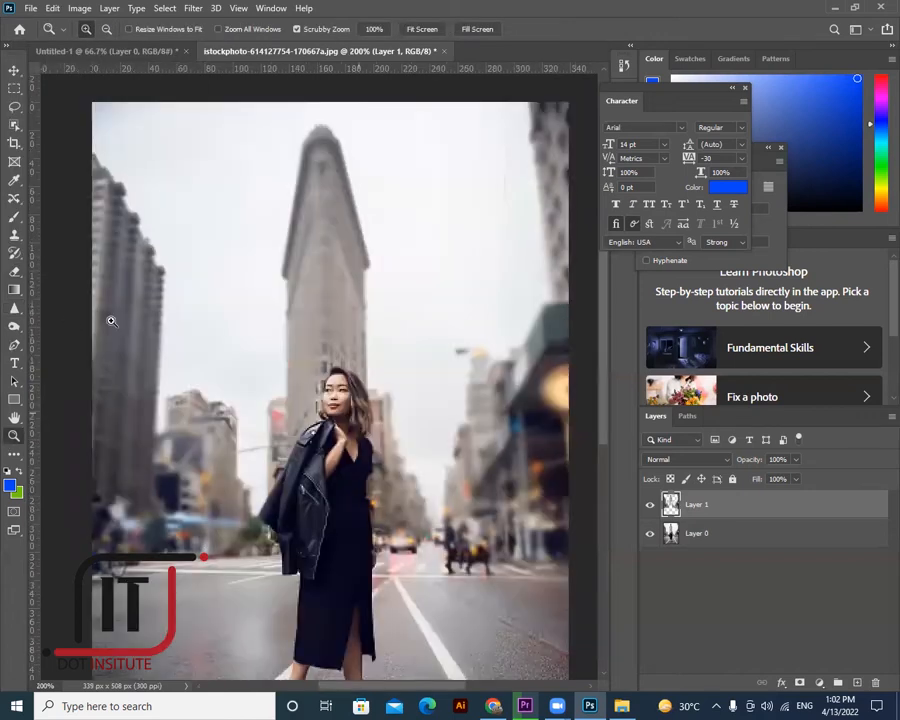
{"action": "right_click", "coordinate": [14, 308]}
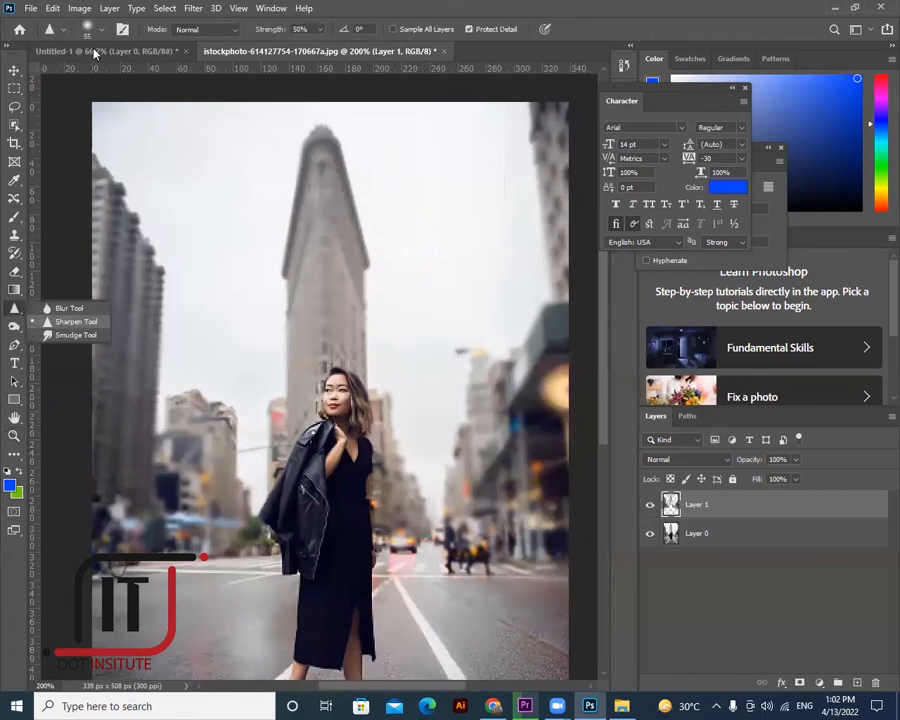
{"action": "left_click", "coordinate": [72, 318]}
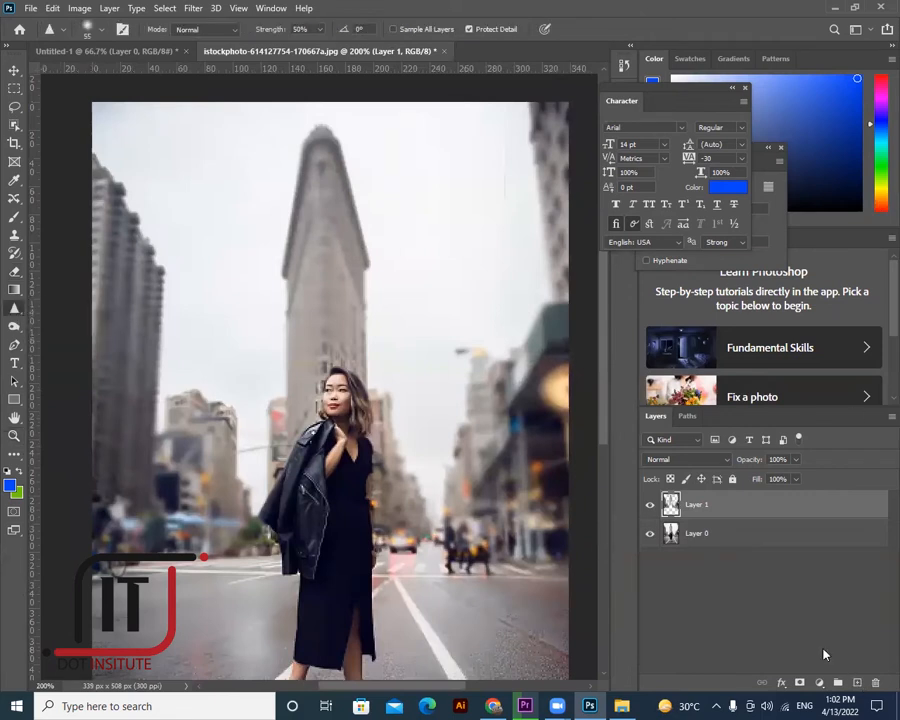
{"action": "key", "text": "ctrl+shift+alt+n"}
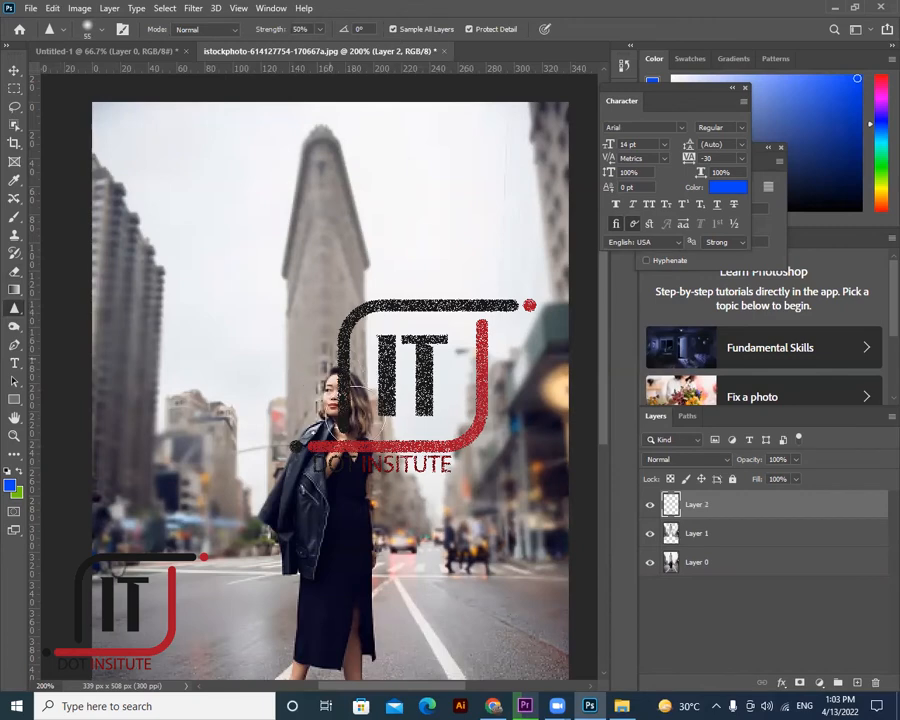
{"action": "mouse_move", "coordinate": [341, 367]}
{"action": "left_mouse_down"}
{"action": "mouse_move", "coordinate": [330, 424]}
{"action": "mouse_move", "coordinate": [340, 452]}
{"action": "mouse_move", "coordinate": [318, 494]}
{"action": "mouse_move", "coordinate": [335, 482]}
{"action": "mouse_move", "coordinate": [325, 424]}
{"action": "mouse_move", "coordinate": [293, 501]}
{"action": "left_mouse_up"}
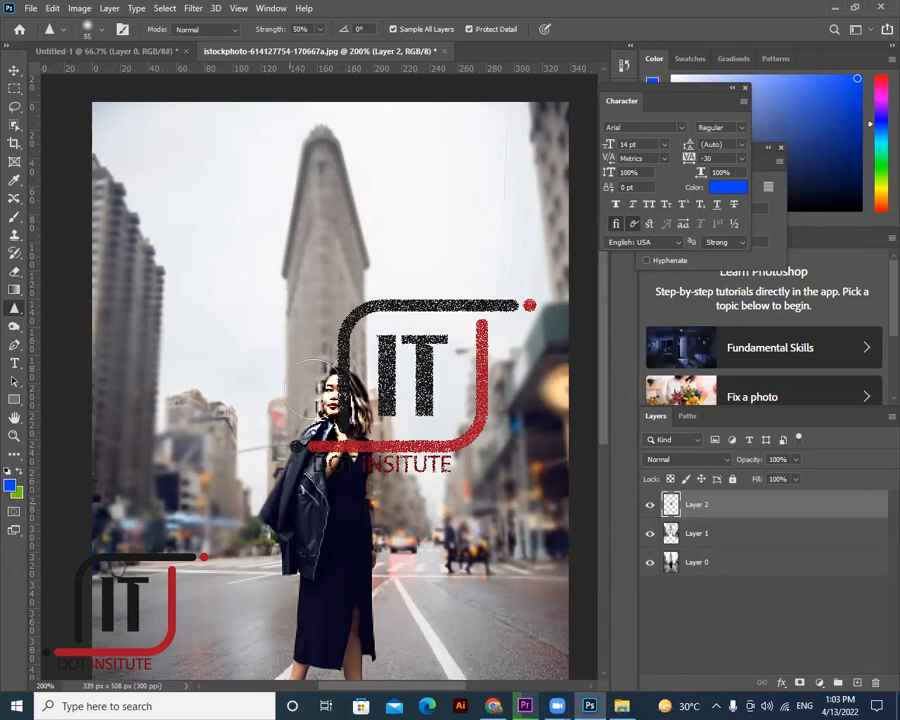
{"action": "mouse_move", "coordinate": [329, 365]}
{"action": "left_mouse_down"}
{"action": "mouse_move", "coordinate": [345, 399]}
{"action": "mouse_move", "coordinate": [293, 433]}
{"action": "left_mouse_up"}
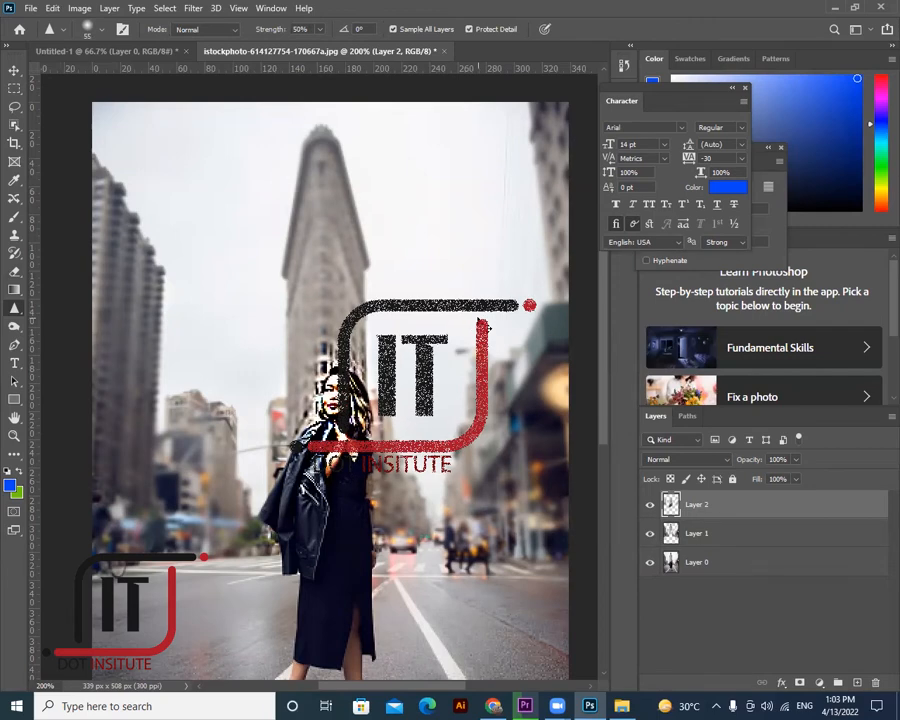
{"action": "key", "text": "z"}
{"action": "key", "text": "ctrl+z"}
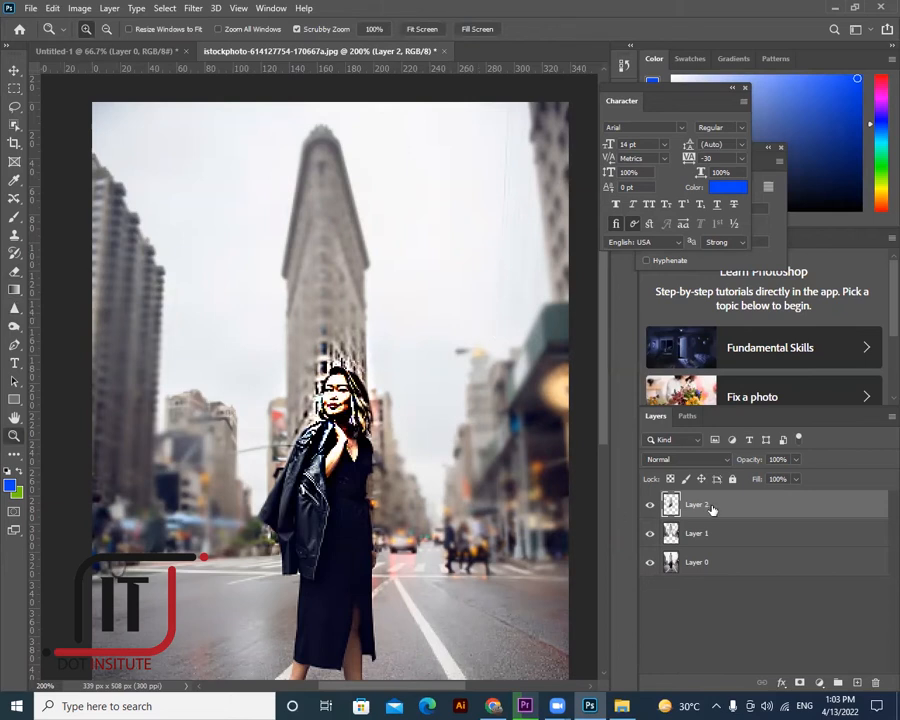
{"action": "key", "text": "Delete"}
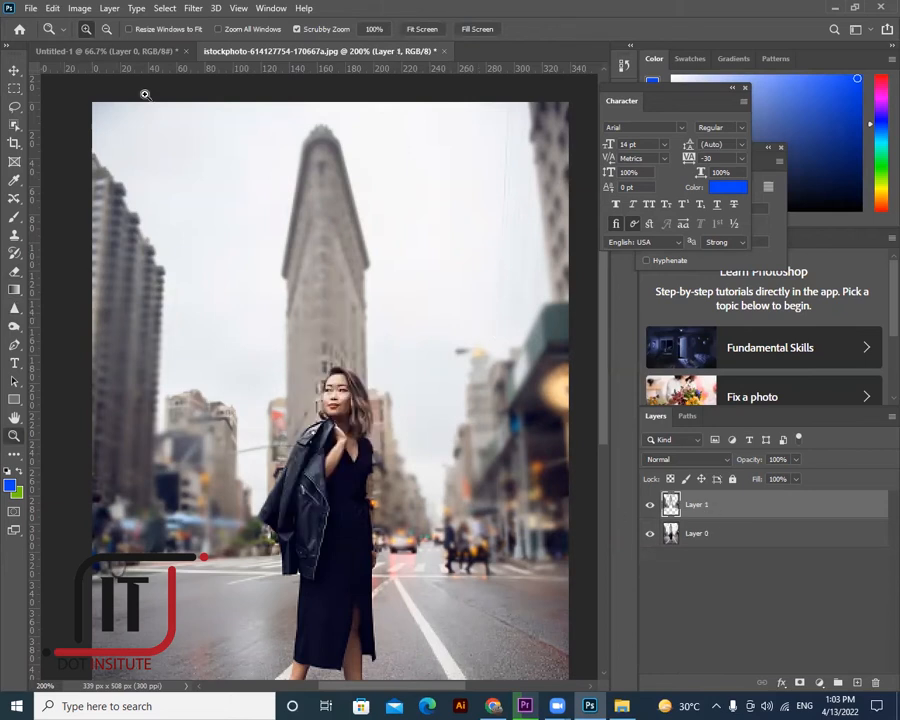
- Browse the Dodge and Blur tool groups, trying the Smudge tool and then the Mixer Brush
{"action": "left_click", "coordinate": [17, 313]}
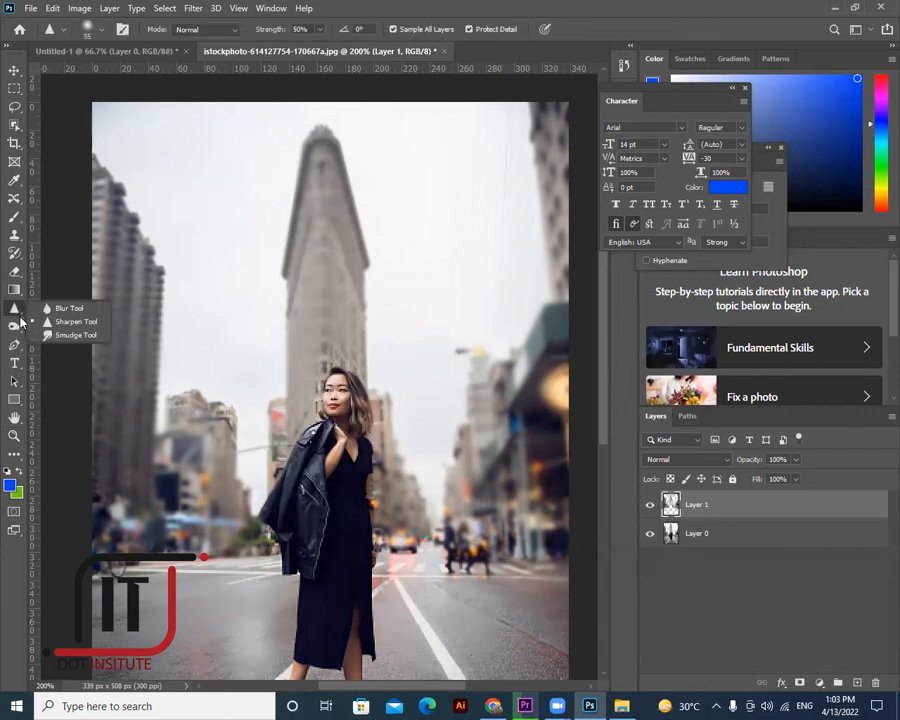
{"action": "left_click", "coordinate": [14, 326]}
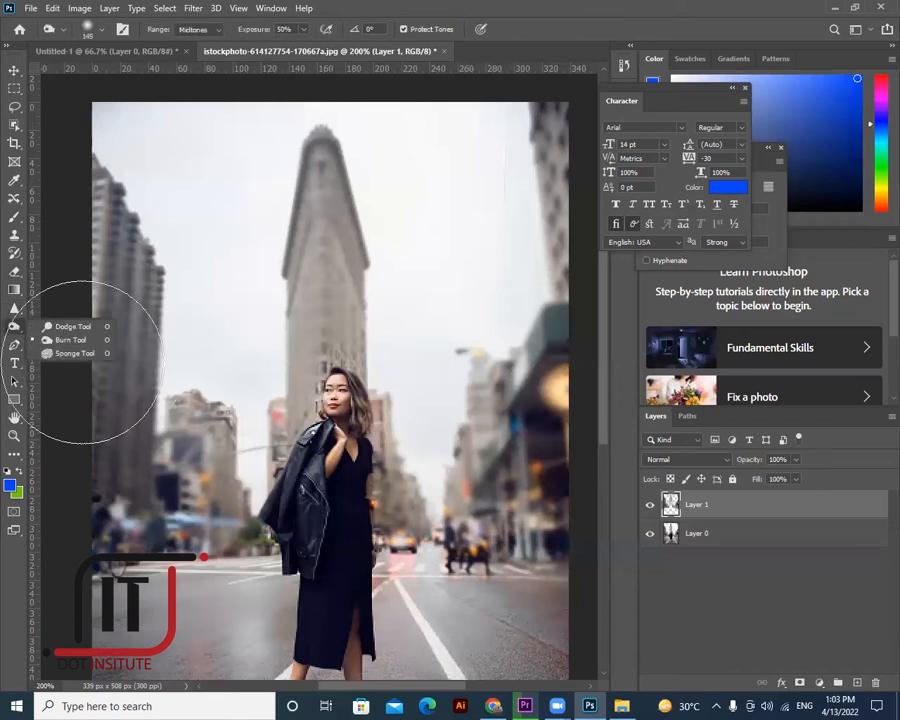
{"action": "left_click", "coordinate": [14, 308]}
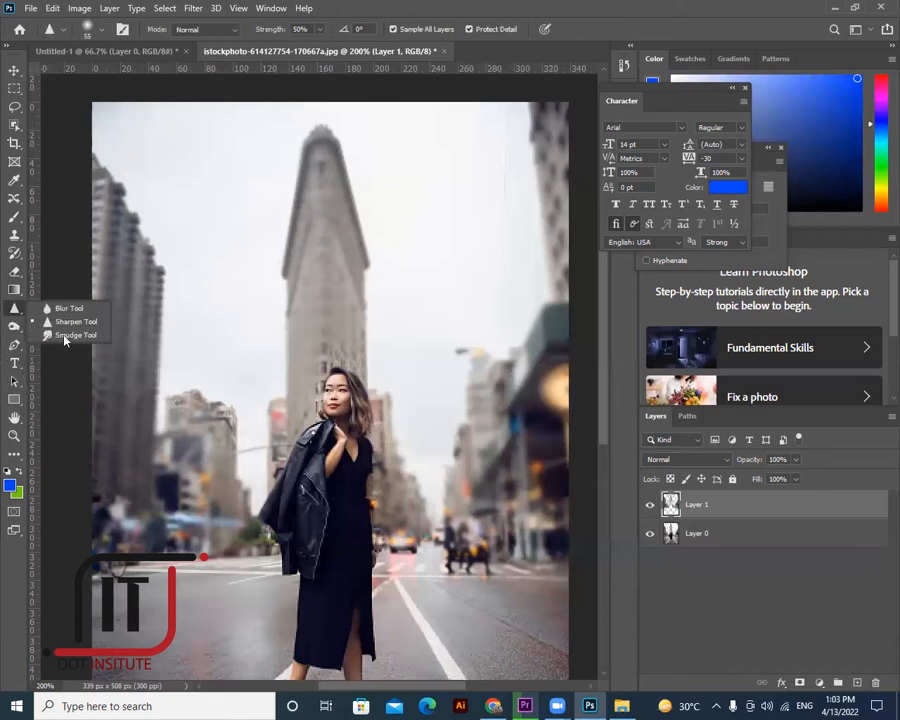
{"action": "left_click", "coordinate": [64, 337]}
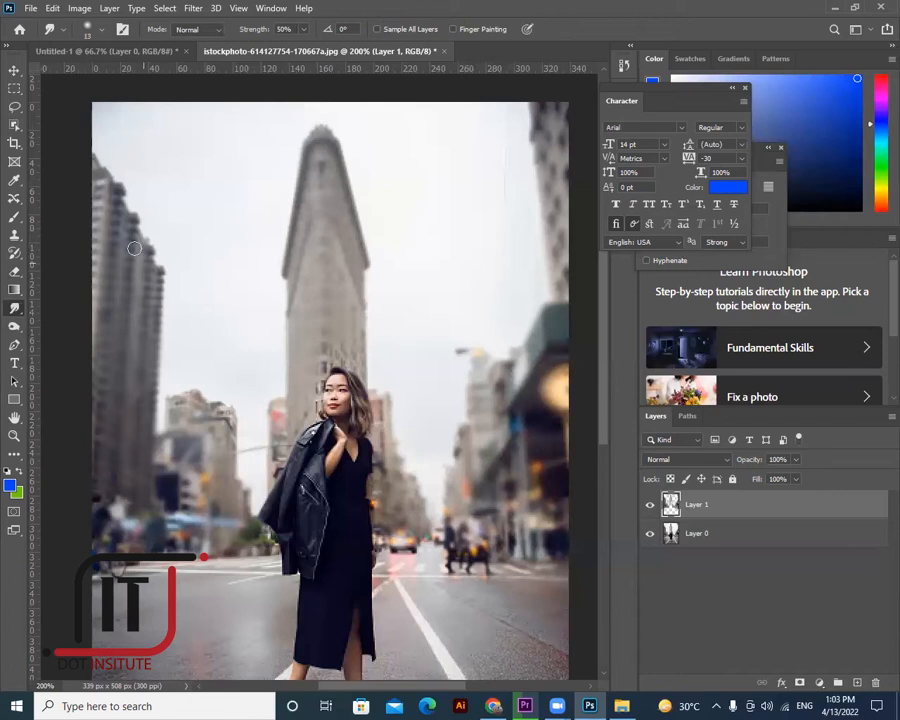
{"action": "right_click", "coordinate": [14, 216]}
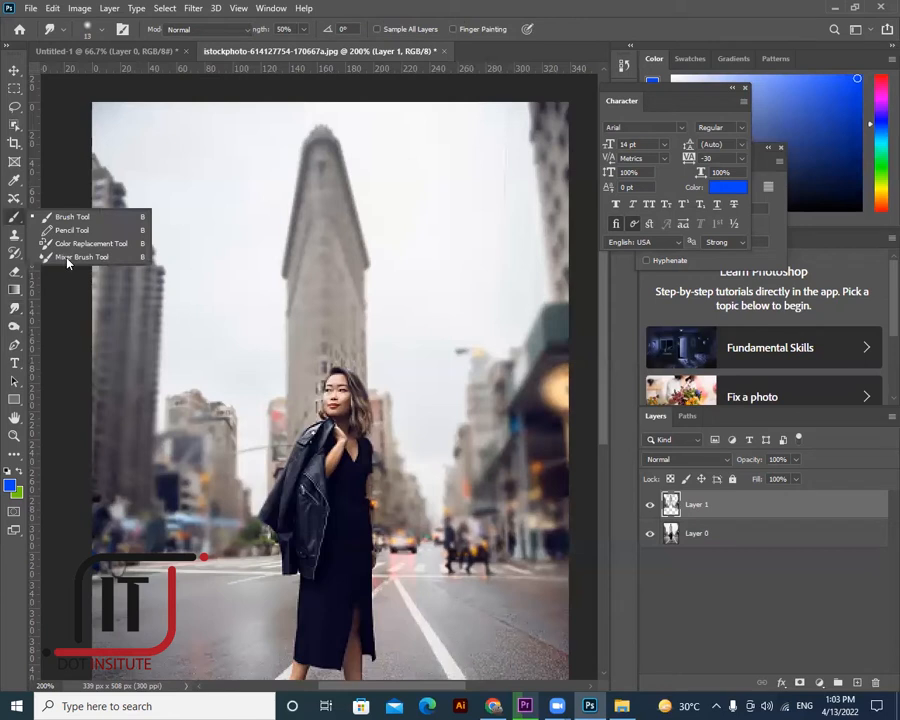
{"action": "left_click", "coordinate": [66, 257]}
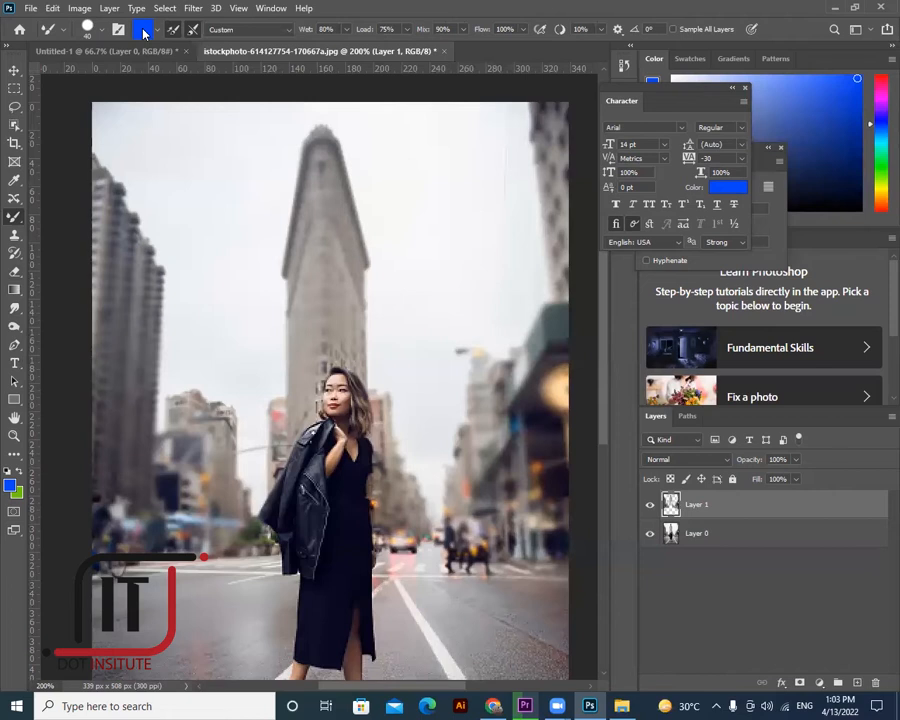
- Look through the History Brush, Clone Stamp and Healing groups, then settle on the Brush tool
{"action": "right_click", "coordinate": [14, 216]}
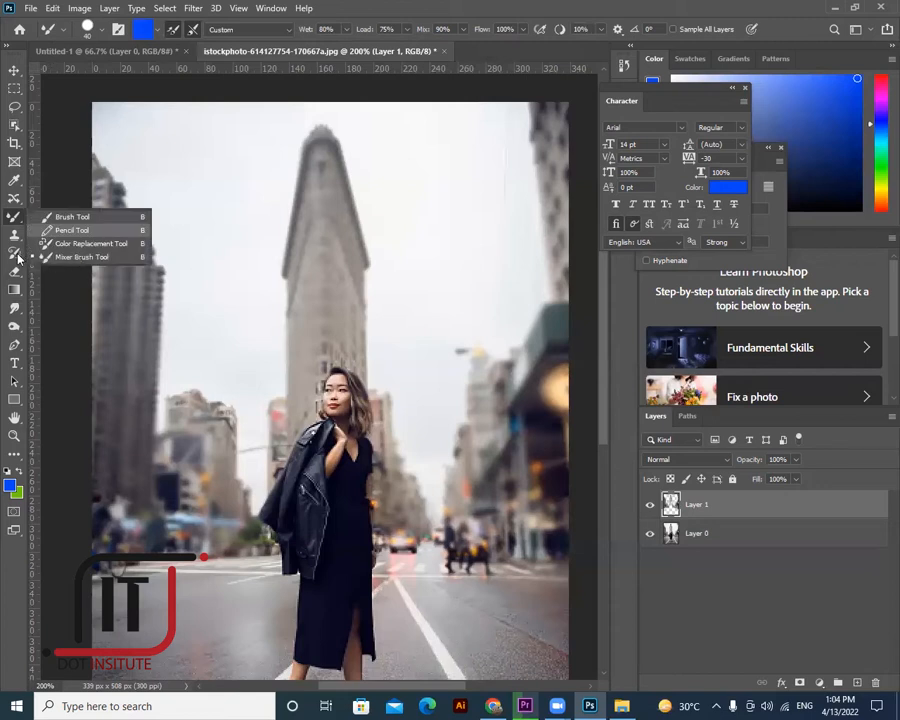
{"action": "left_click", "coordinate": [14, 252]}
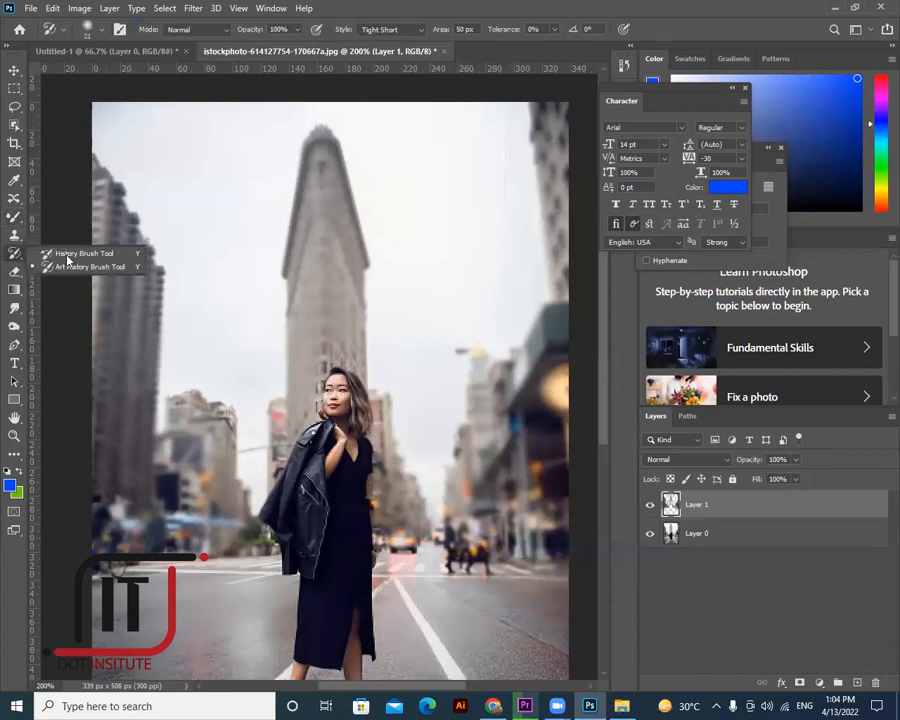
{"action": "left_click", "coordinate": [14, 234]}
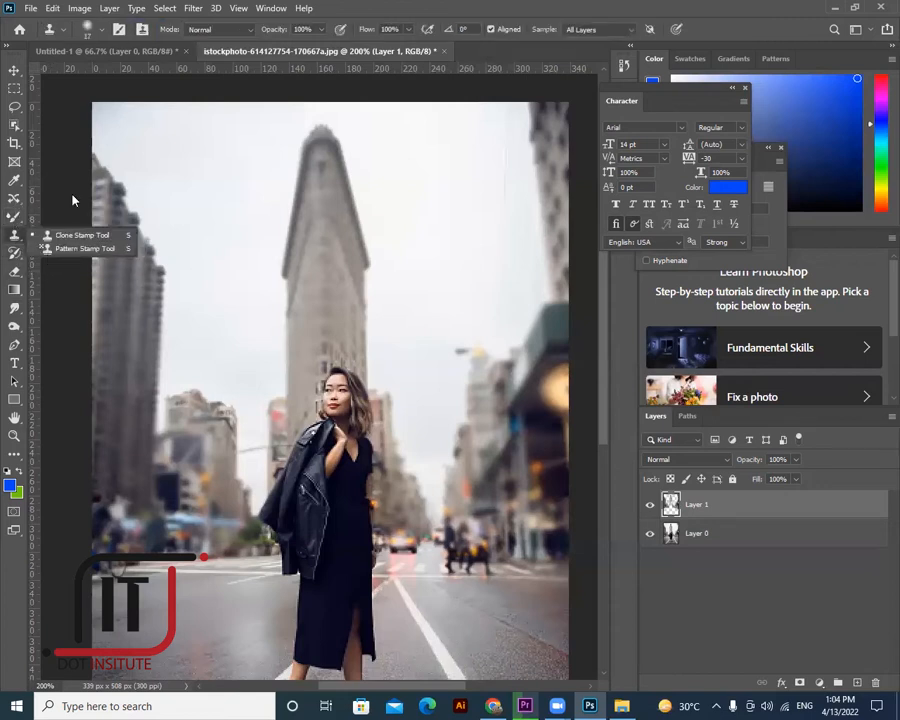
{"action": "left_click", "coordinate": [14, 198]}
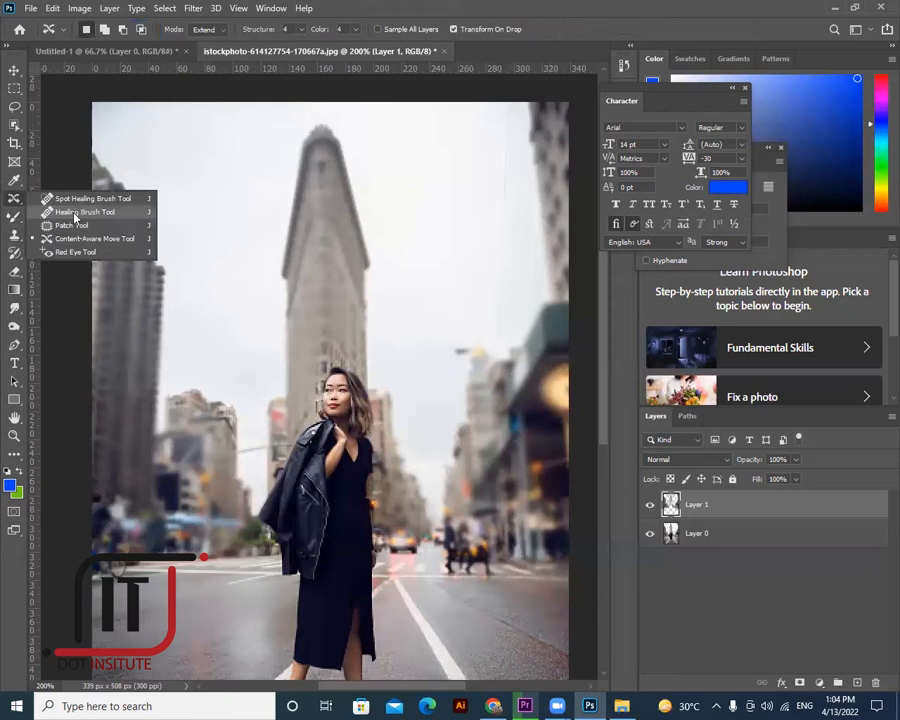
{"action": "left_click", "coordinate": [14, 327]}
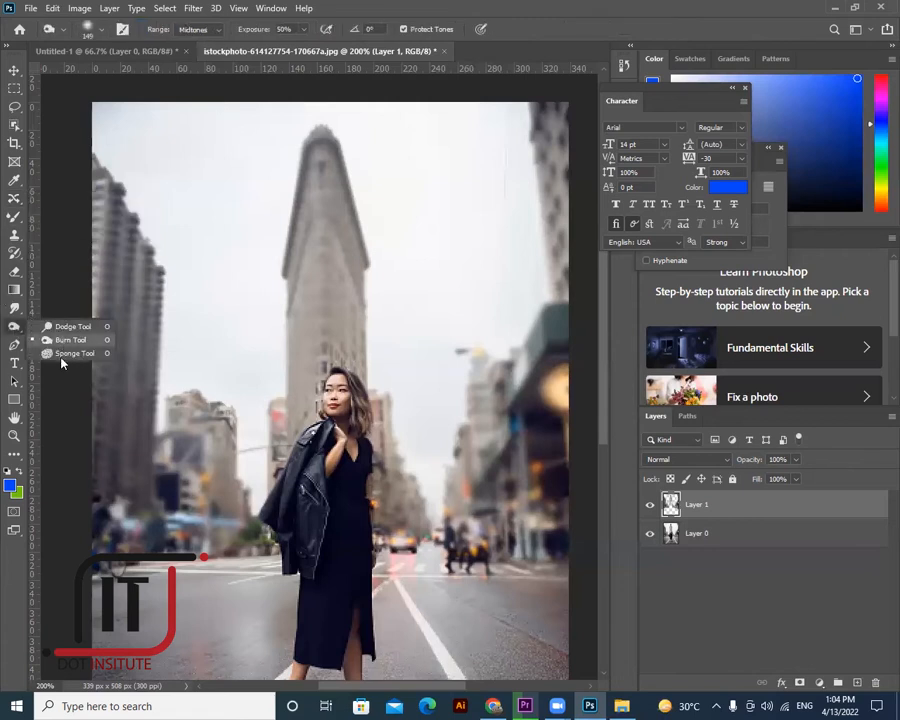
{"action": "left_click", "coordinate": [15, 311]}
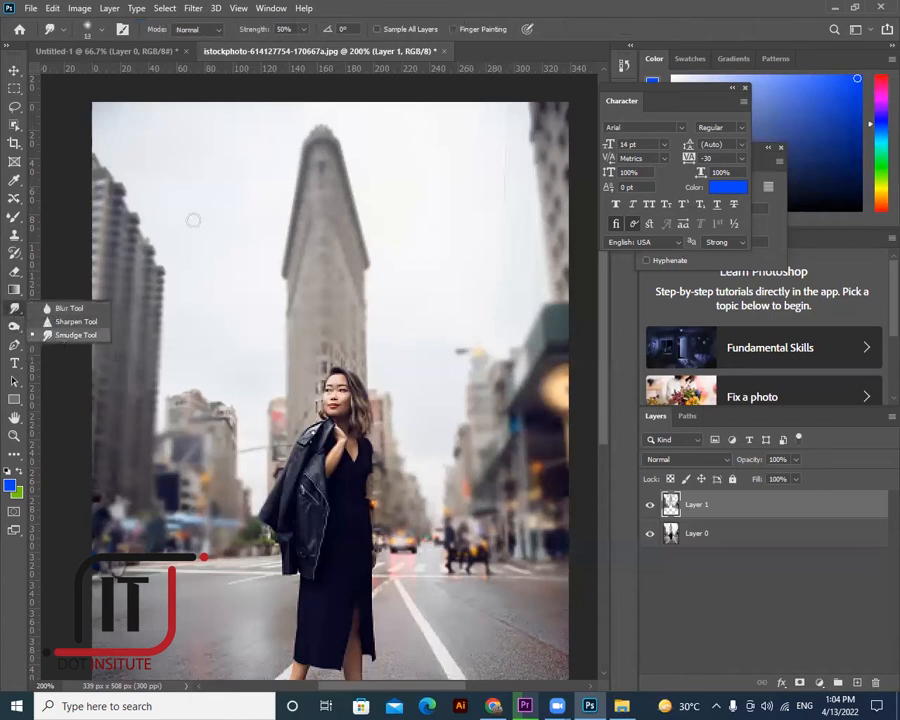
{"action": "left_click", "coordinate": [59, 340]}
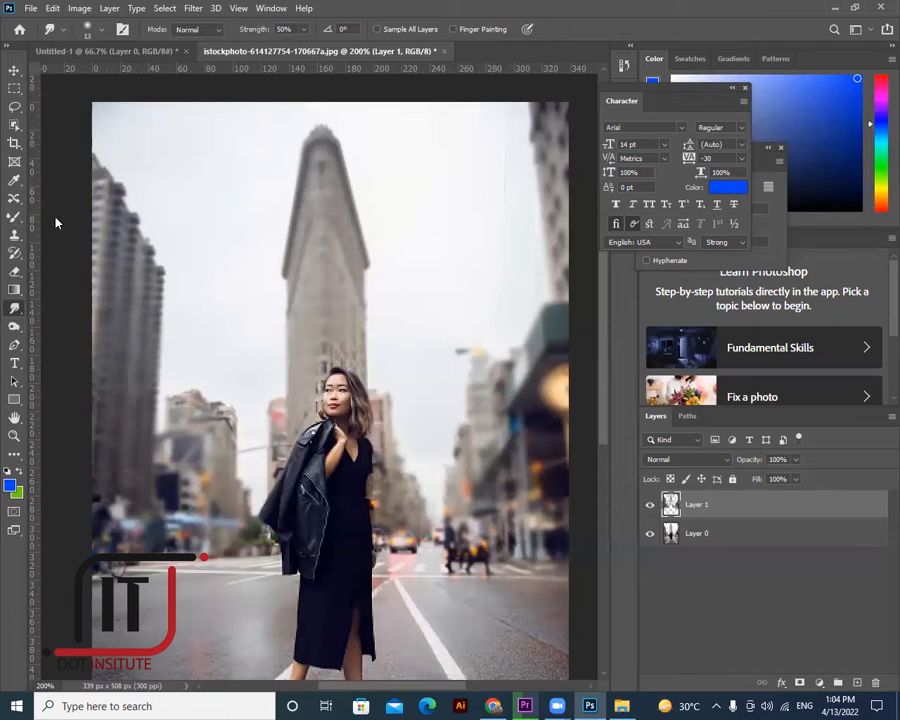
{"action": "left_click", "coordinate": [15, 216]}
- Paint soft blue over the Flatiron's top, switch to red, and brush a red band below it
{"action": "mouse_move", "coordinate": [208, 216]}
{"action": "left_mouse_down"}
{"action": "mouse_move", "coordinate": [313, 201]}
{"action": "mouse_move", "coordinate": [253, 237]}
{"action": "mouse_move", "coordinate": [416, 143]}
{"action": "mouse_move", "coordinate": [469, 131]}
{"action": "mouse_move", "coordinate": [441, 165]}
{"action": "mouse_move", "coordinate": [505, 119]}
{"action": "mouse_move", "coordinate": [406, 169]}
{"action": "mouse_move", "coordinate": [271, 205]}
{"action": "mouse_move", "coordinate": [296, 174]}
{"action": "mouse_move", "coordinate": [296, 226]}
{"action": "mouse_move", "coordinate": [301, 216]}
{"action": "mouse_move", "coordinate": [238, 226]}
{"action": "left_mouse_up"}
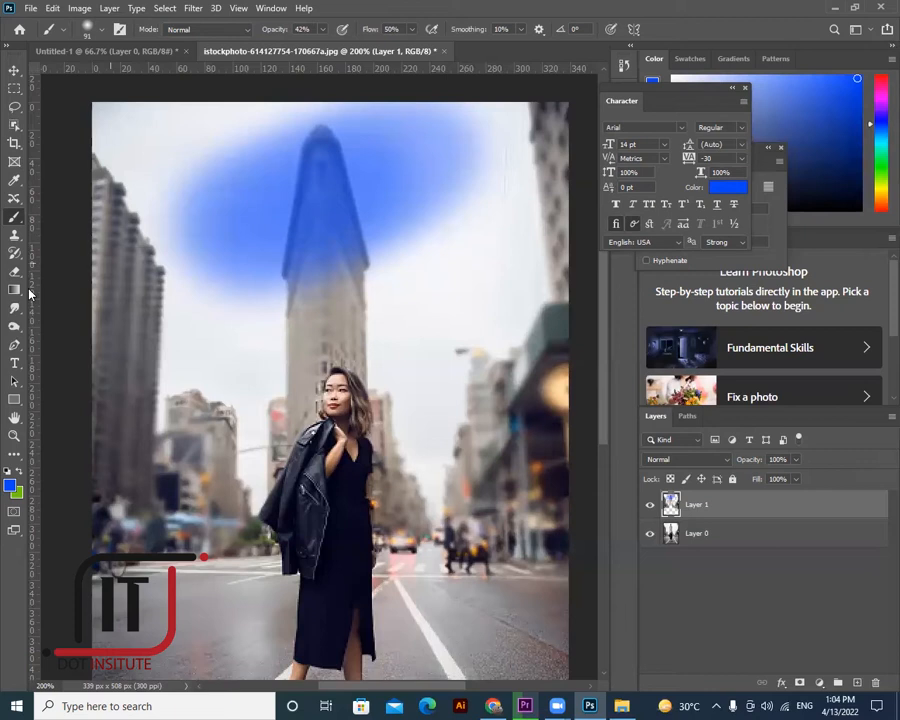
{"action": "left_click", "coordinate": [10, 485]}
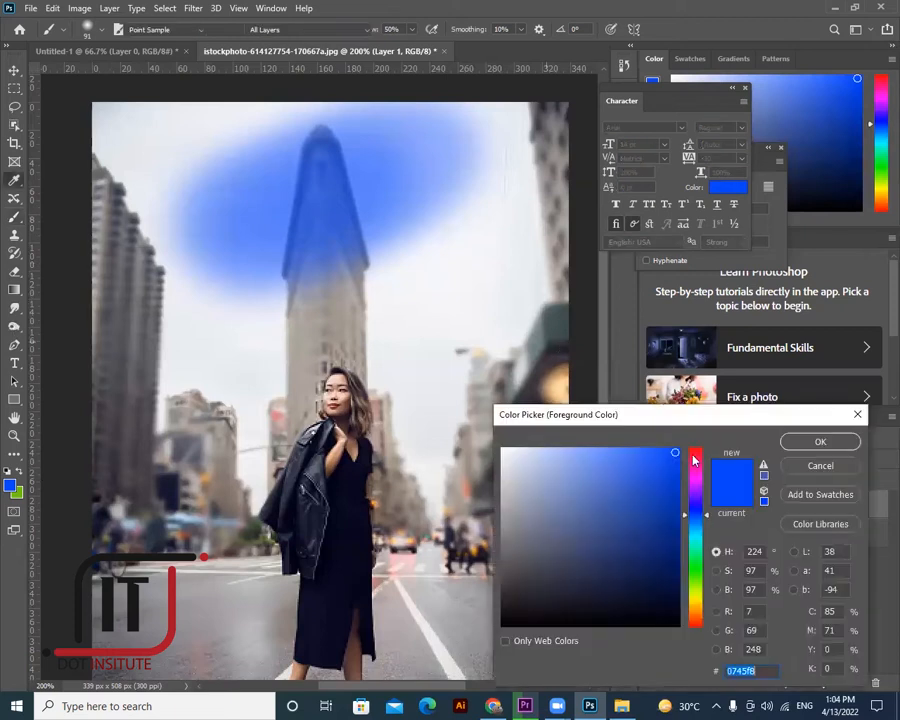
{"action": "left_click", "coordinate": [812, 441]}
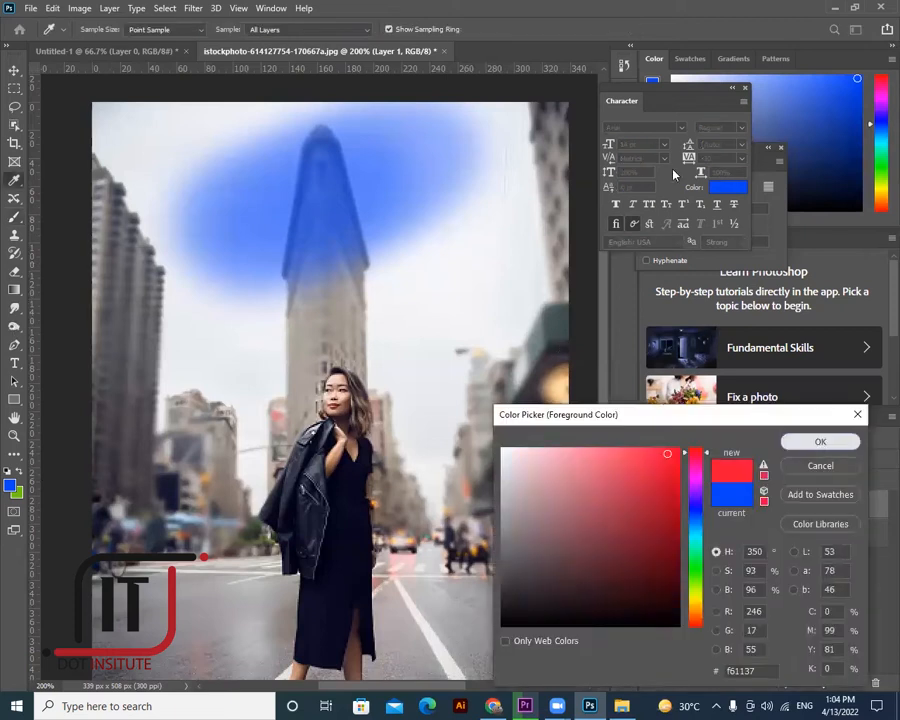
{"action": "left_click_drag", "start_coordinate": [275, 345], "coordinate": [430, 250]}
{"action": "mouse_move", "coordinate": [275, 340]}
{"action": "left_mouse_down"}
{"action": "mouse_move", "coordinate": [460, 237]}
{"action": "mouse_move", "coordinate": [255, 345]}
{"action": "left_mouse_up"}
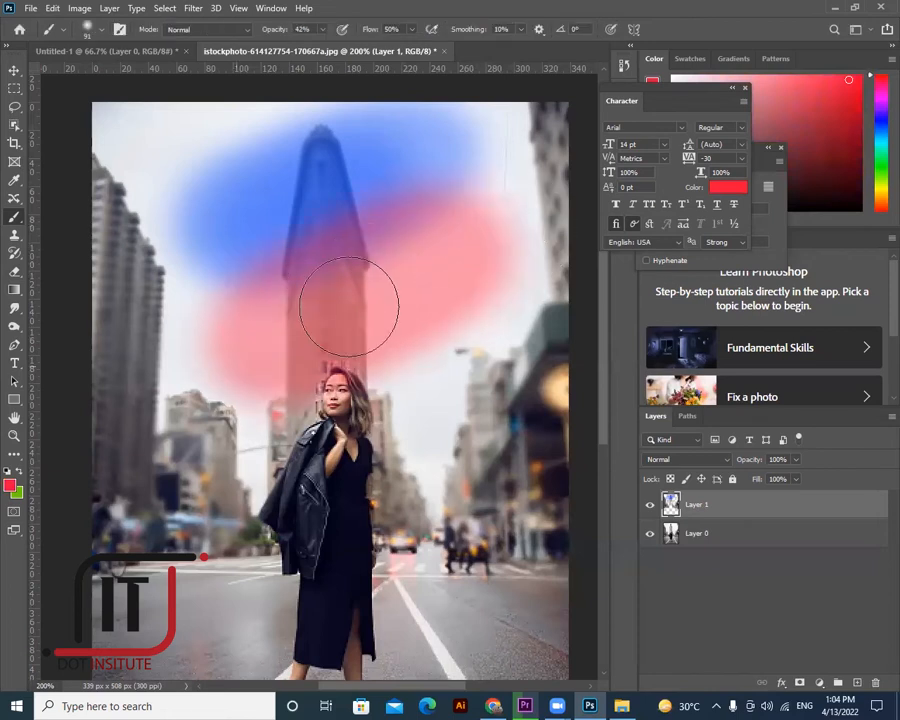
{"action": "left_click_drag", "start_coordinate": [355, 290], "coordinate": [460, 242]}
- Brush more red into the band's lower left until it is saturated
{"action": "mouse_move", "coordinate": [270, 350]}
{"action": "left_mouse_down"}
{"action": "mouse_move", "coordinate": [271, 305]}
{"action": "mouse_move", "coordinate": [291, 332]}
{"action": "mouse_move", "coordinate": [301, 311]}
{"action": "mouse_move", "coordinate": [316, 326]}
{"action": "mouse_move", "coordinate": [277, 353]}
{"action": "mouse_move", "coordinate": [352, 322]}
{"action": "left_mouse_up"}
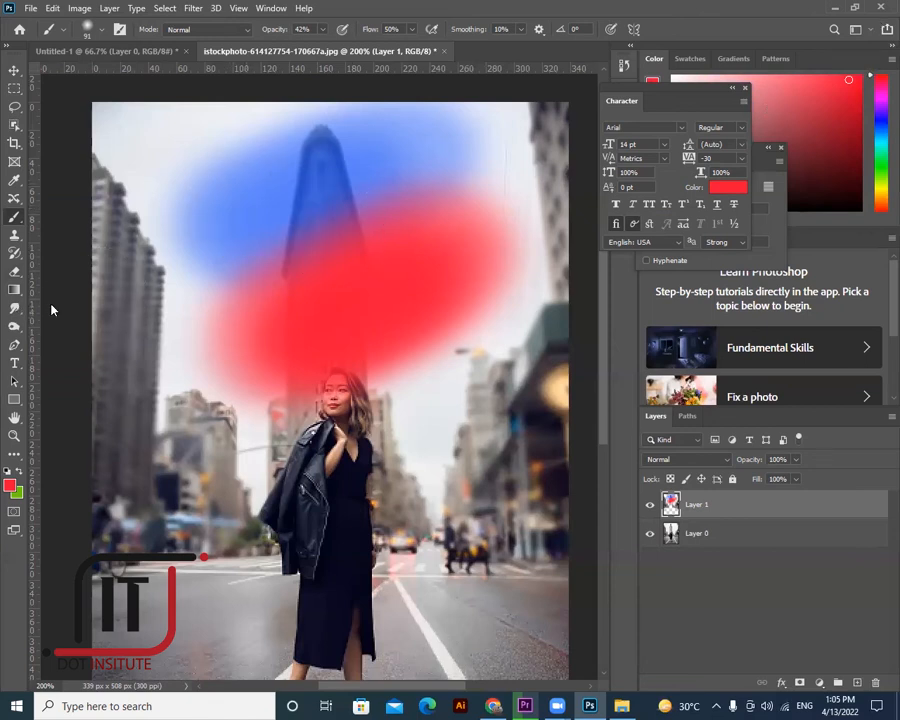
{"action": "right_click", "coordinate": [15, 308]}
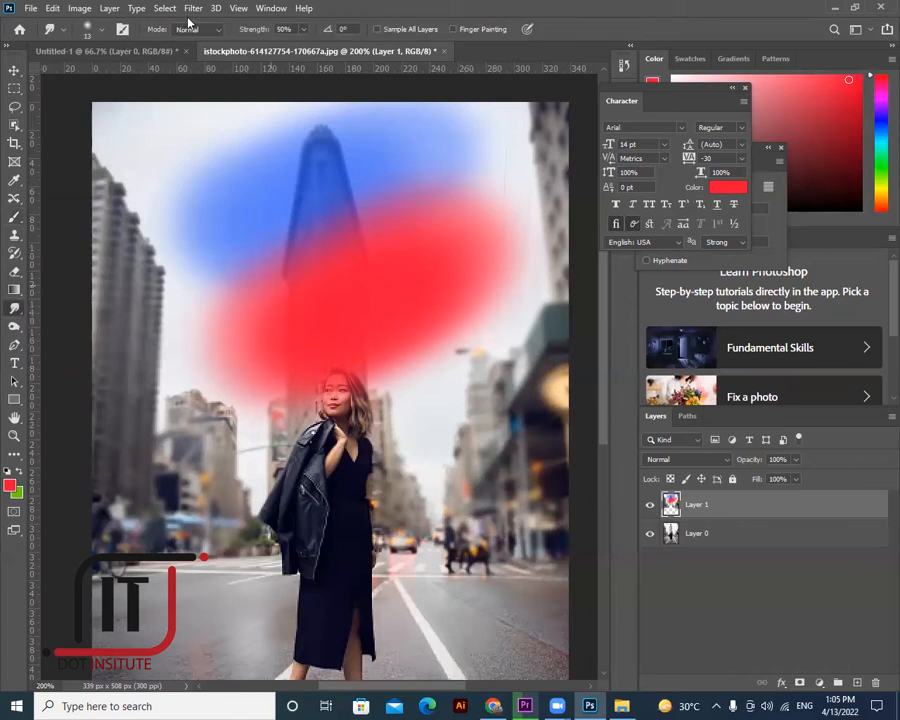
- Set Smudge strength to 79%, add a new layer, and smear blue into red along their boundary
{"action": "left_click", "coordinate": [303, 29]}
{"action": "left_click", "coordinate": [323, 47]}
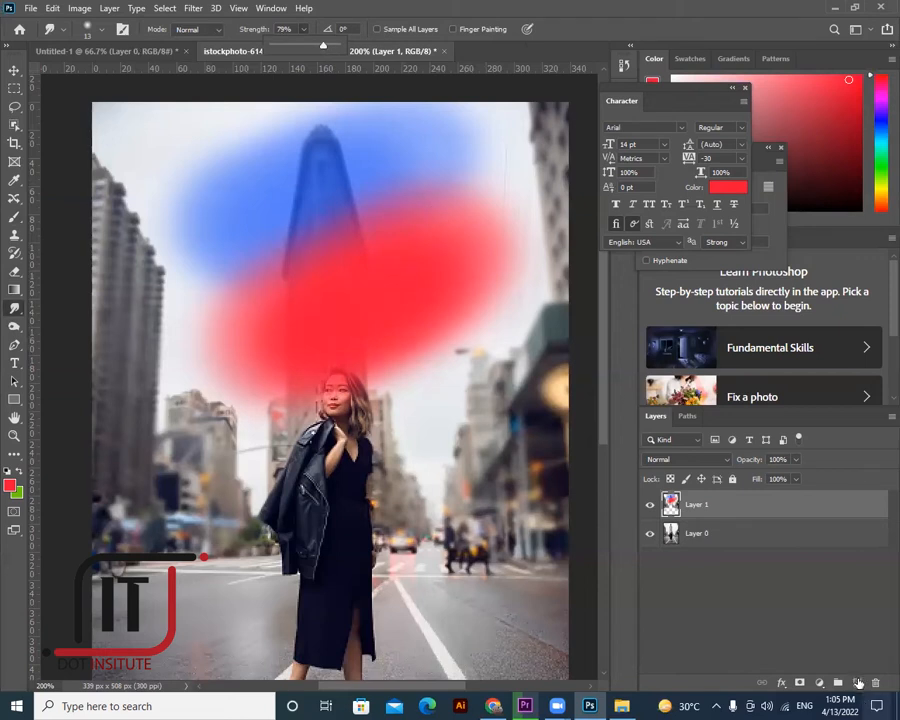
{"action": "left_click", "coordinate": [858, 683]}
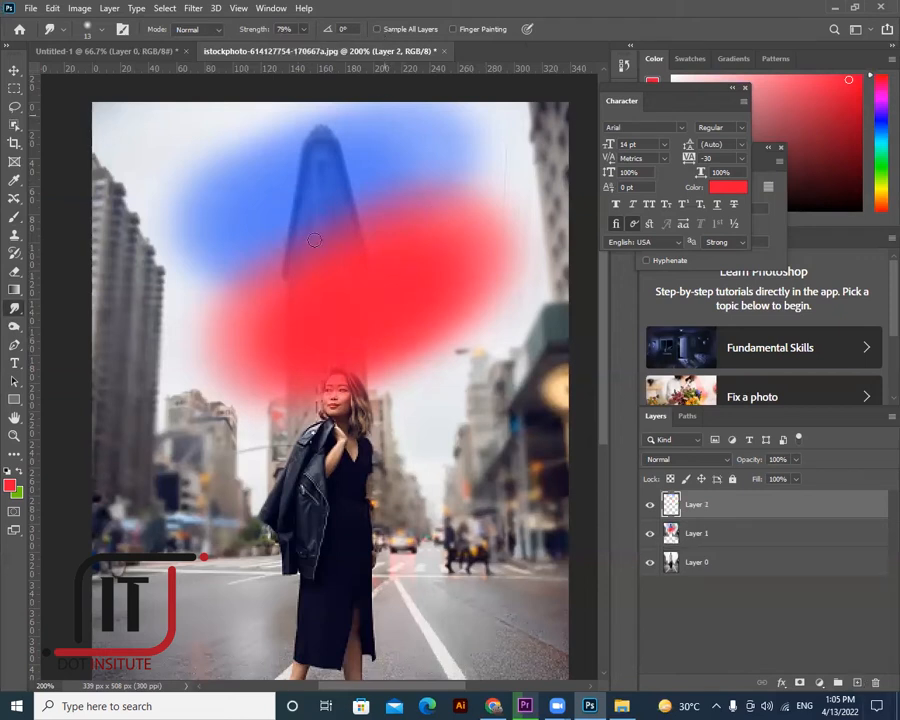
{"action": "mouse_move", "coordinate": [272, 260]}
{"action": "left_mouse_down"}
{"action": "mouse_move", "coordinate": [311, 253]}
{"action": "mouse_move", "coordinate": [303, 271]}
{"action": "left_mouse_up"}
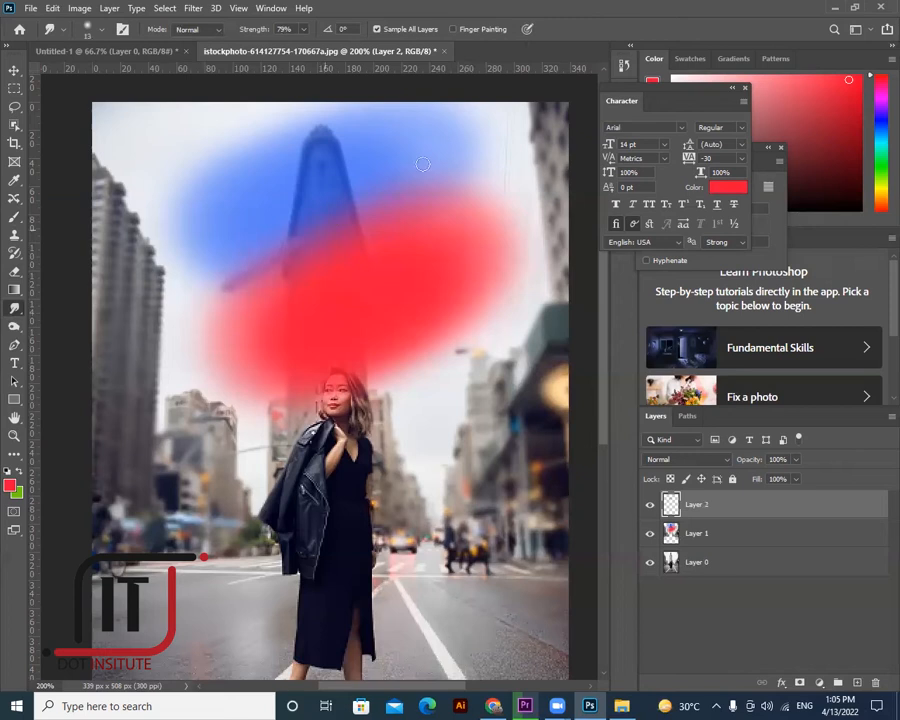
{"action": "left_click_drag", "start_coordinate": [375, 229], "coordinate": [371, 195]}
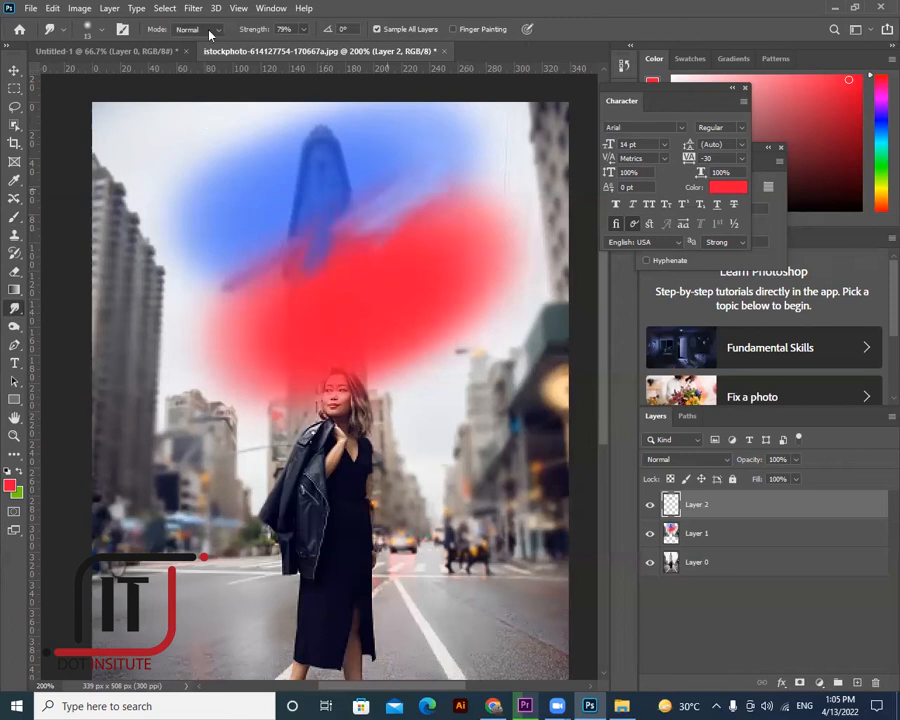
- Enlarge the smudge brush, smear blue and red together broadly, then undo back four strokes
{"action": "left_click", "coordinate": [100, 29]}
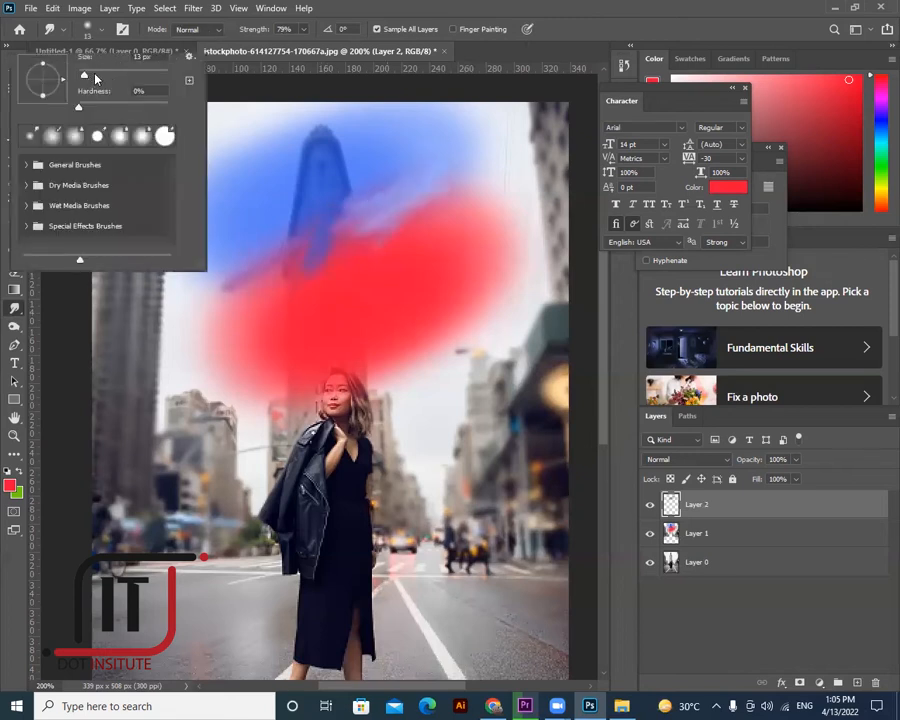
{"action": "left_click", "coordinate": [108, 75]}
{"action": "mouse_move", "coordinate": [350, 230]}
{"action": "left_mouse_down"}
{"action": "mouse_move", "coordinate": [400, 217]}
{"action": "mouse_move", "coordinate": [258, 266]}
{"action": "mouse_move", "coordinate": [287, 262]}
{"action": "mouse_move", "coordinate": [289, 237]}
{"action": "mouse_move", "coordinate": [214, 290]}
{"action": "mouse_move", "coordinate": [219, 305]}
{"action": "mouse_move", "coordinate": [244, 268]}
{"action": "mouse_move", "coordinate": [209, 234]}
{"action": "mouse_move", "coordinate": [216, 231]}
{"action": "mouse_move", "coordinate": [206, 229]}
{"action": "mouse_move", "coordinate": [203, 209]}
{"action": "mouse_move", "coordinate": [170, 228]}
{"action": "mouse_move", "coordinate": [244, 247]}
{"action": "mouse_move", "coordinate": [226, 287]}
{"action": "mouse_move", "coordinate": [296, 265]}
{"action": "mouse_move", "coordinate": [240, 271]}
{"action": "mouse_move", "coordinate": [447, 203]}
{"action": "mouse_move", "coordinate": [293, 293]}
{"action": "mouse_move", "coordinate": [430, 231]}
{"action": "mouse_move", "coordinate": [288, 268]}
{"action": "mouse_move", "coordinate": [454, 174]}
{"action": "mouse_move", "coordinate": [275, 303]}
{"action": "mouse_move", "coordinate": [453, 183]}
{"action": "mouse_move", "coordinate": [327, 257]}
{"action": "mouse_move", "coordinate": [496, 169]}
{"action": "mouse_move", "coordinate": [446, 230]}
{"action": "mouse_move", "coordinate": [223, 278]}
{"action": "mouse_move", "coordinate": [133, 427]}
{"action": "left_mouse_up"}
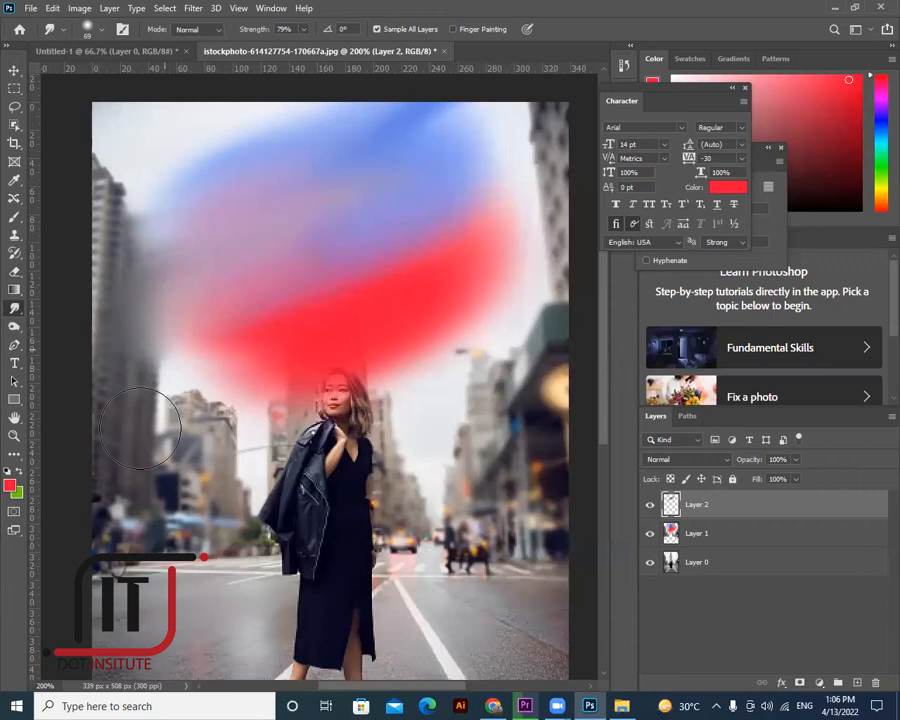
{"action": "key", "text": "ctrl+z"}
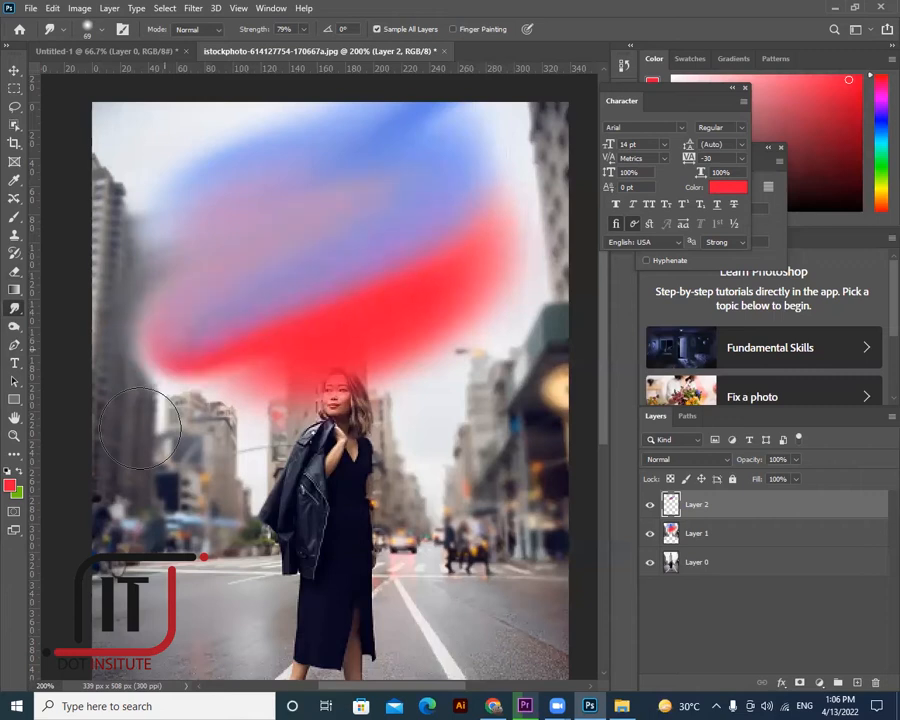
{"action": "key", "text": "ctrl+z"}
{"action": "key", "text": "ctrl+z"}
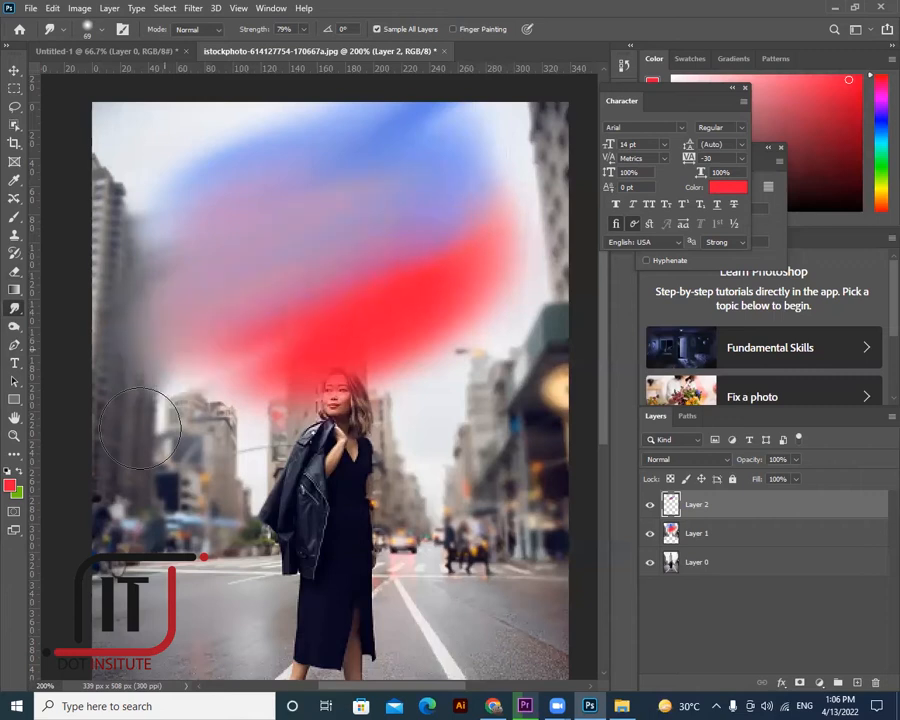
{"action": "key", "text": "ctrl+z"}
{"action": "key", "text": "ctrl+z"}
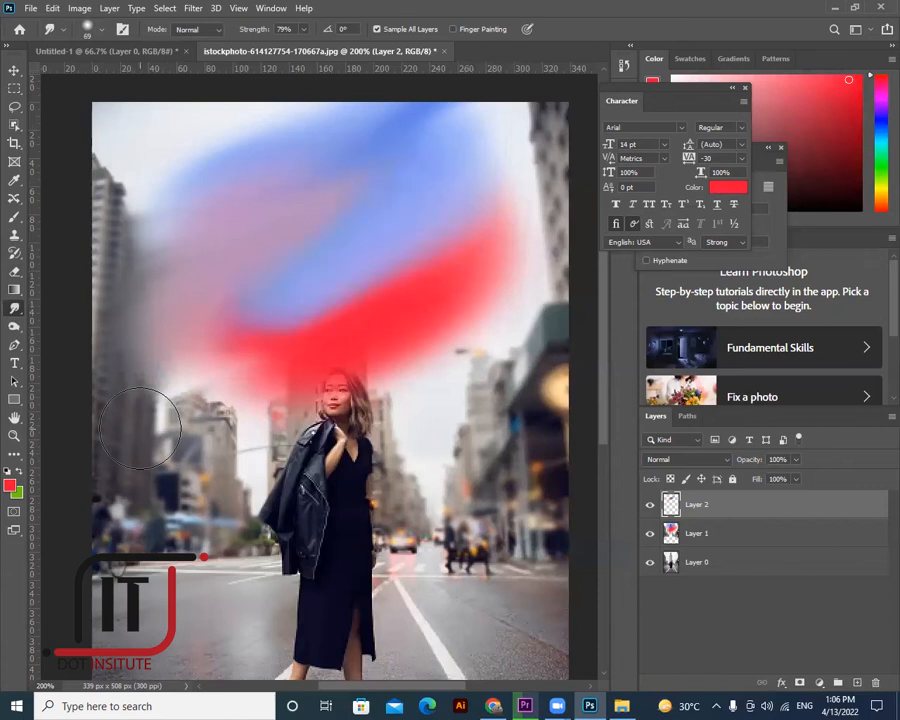
{"action": "key", "text": "ctrl+z"}
{"action": "key", "text": "ctrl+z"}
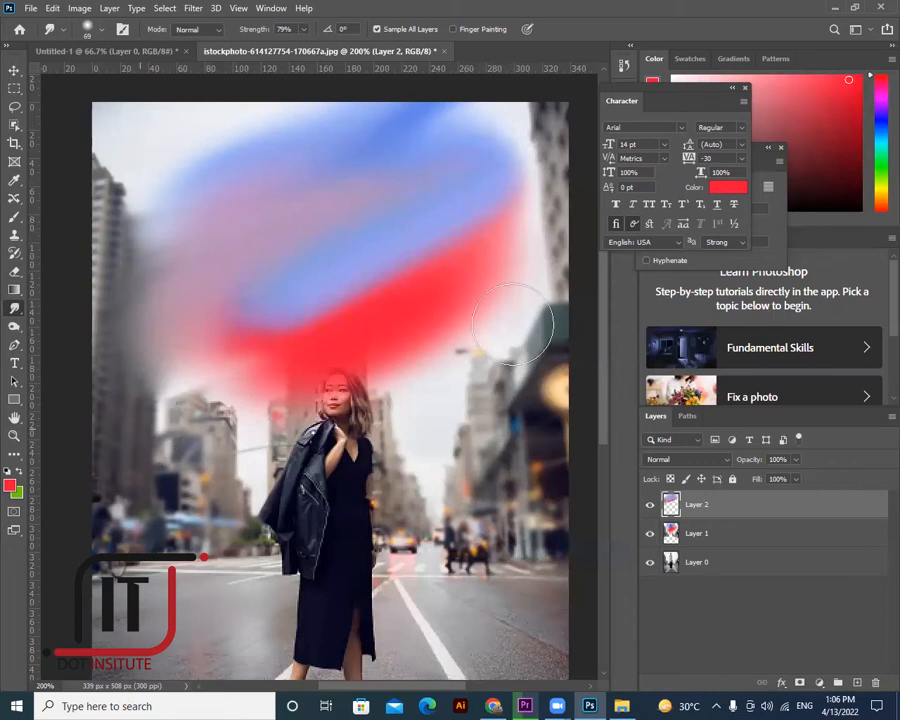
- Move Layer 2's smudged blob down and scale it to about 38%
{"action": "key", "text": "v"}
{"action": "mouse_move", "coordinate": [352, 305]}
{"action": "left_mouse_down"}
{"action": "mouse_move", "coordinate": [422, 308]}
{"action": "mouse_move", "coordinate": [314, 288]}
{"action": "mouse_move", "coordinate": [349, 409]}
{"action": "mouse_move", "coordinate": [362, 377]}
{"action": "left_mouse_up"}
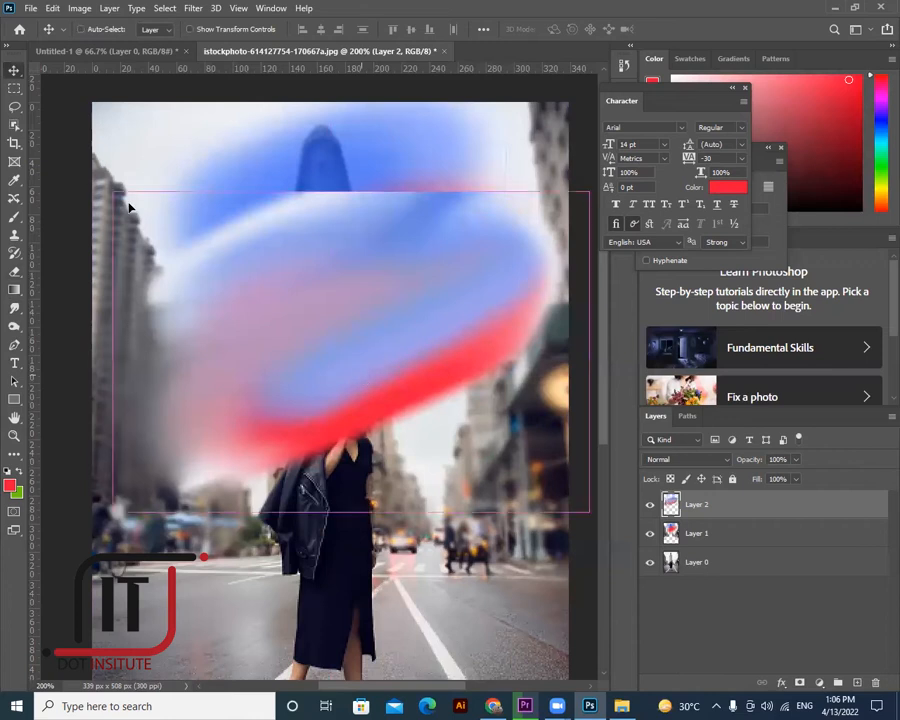
{"action": "key", "text": "ctrl+t"}
{"action": "left_click_drag", "start_coordinate": [384, 320], "coordinate": [428, 363]}
{"action": "left_click_drag", "start_coordinate": [488, 422], "coordinate": [545, 421]}
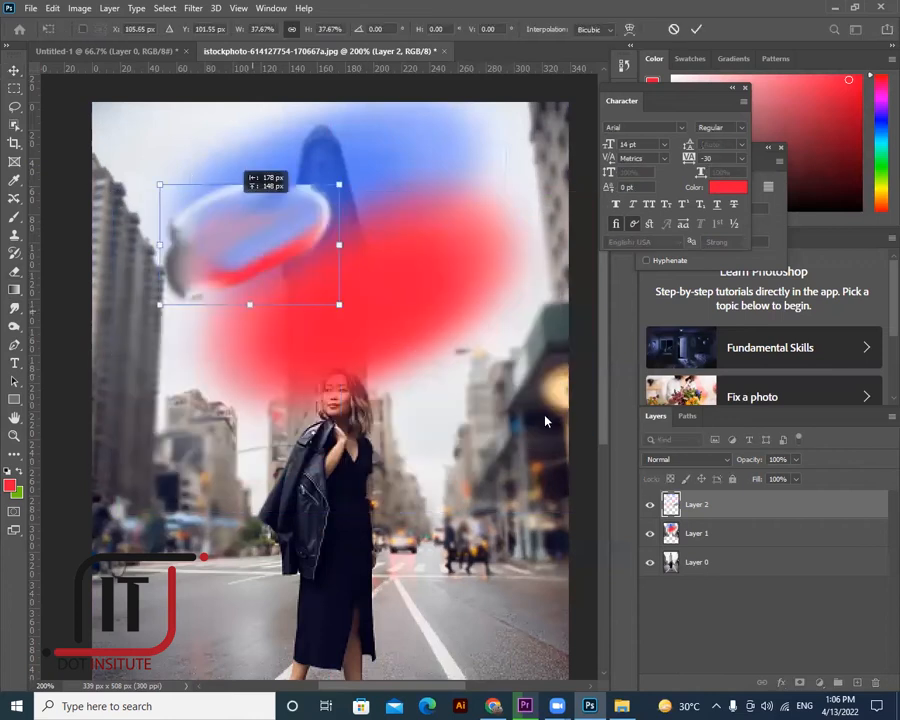
{"action": "key", "text": "Return"}
- Hide Layer 1's blur, then place the blob beside the building and enlarge it
{"action": "left_click", "coordinate": [650, 535]}
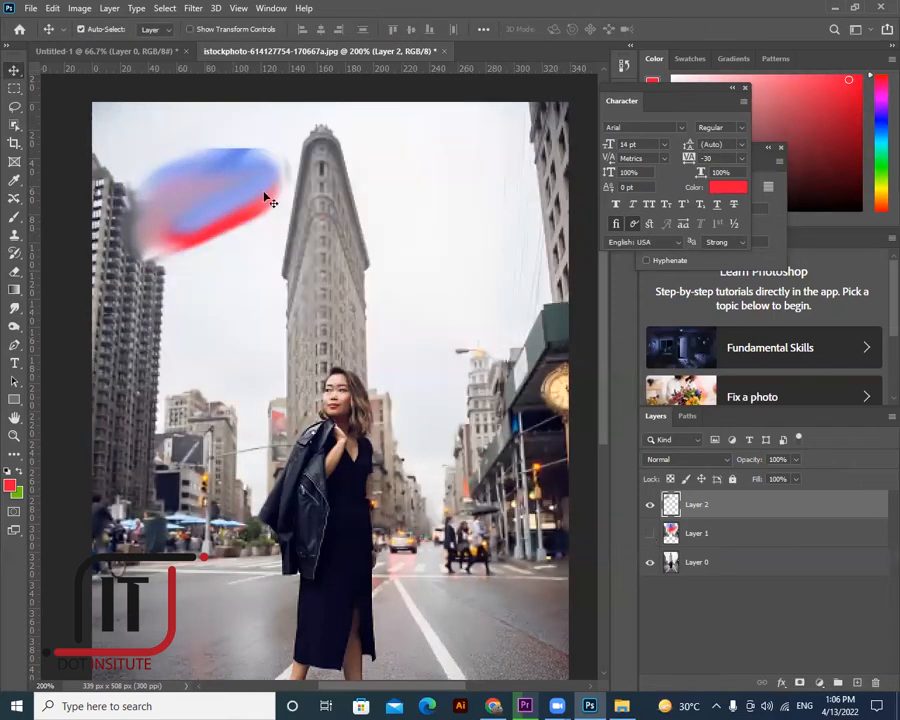
{"action": "left_click_drag", "start_coordinate": [148, 210], "coordinate": [356, 219]}
{"action": "key", "text": "ctrl+t"}
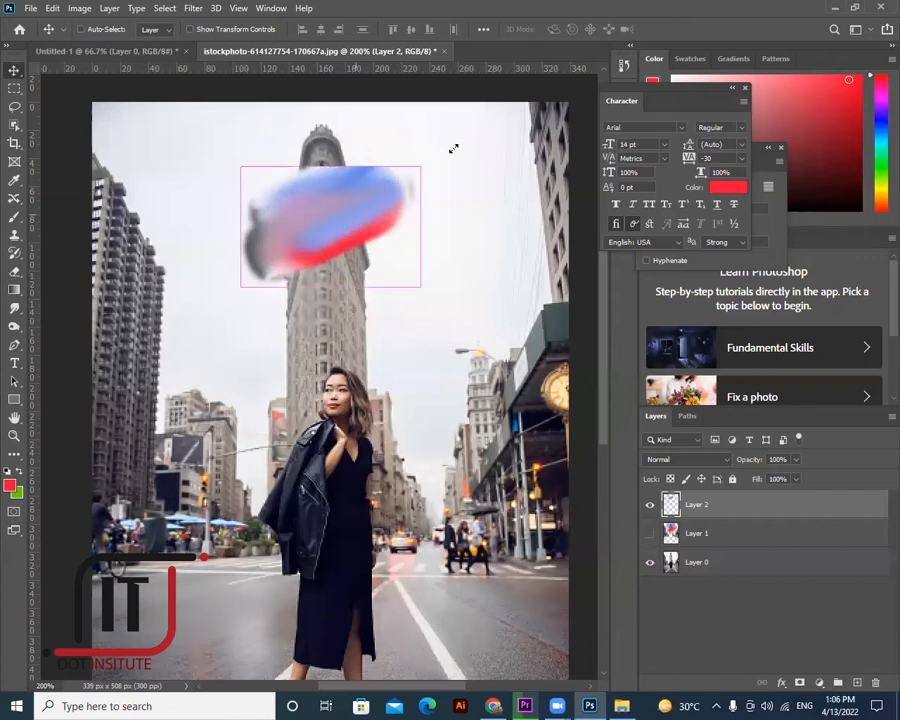
{"action": "left_click_drag", "start_coordinate": [453, 148], "coordinate": [446, 149]}
{"action": "left_click_drag", "start_coordinate": [243, 283], "coordinate": [180, 325]}
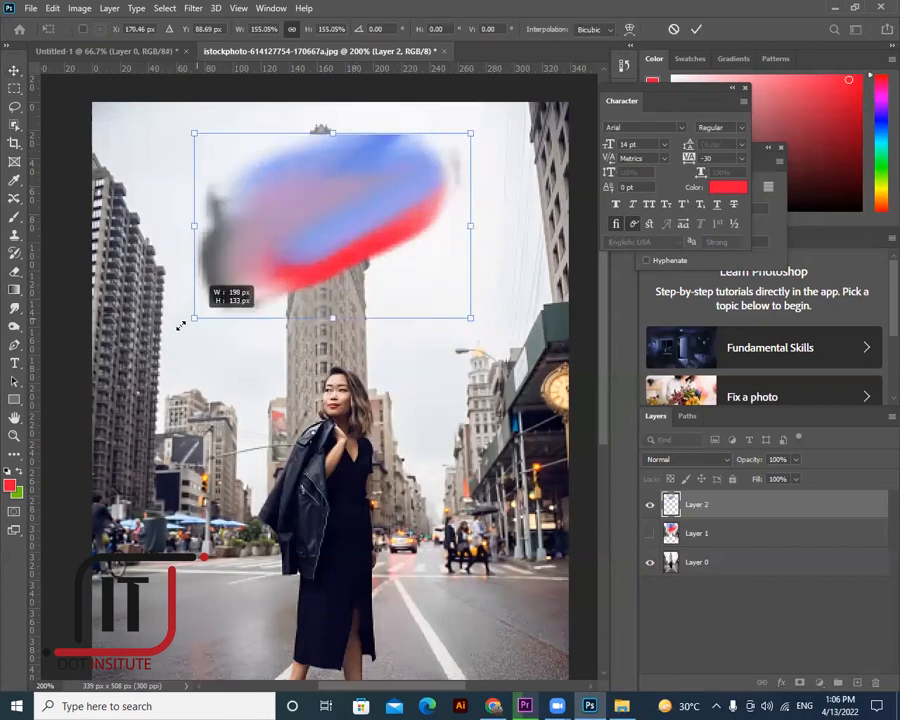
{"action": "left_click", "coordinate": [15, 70]}
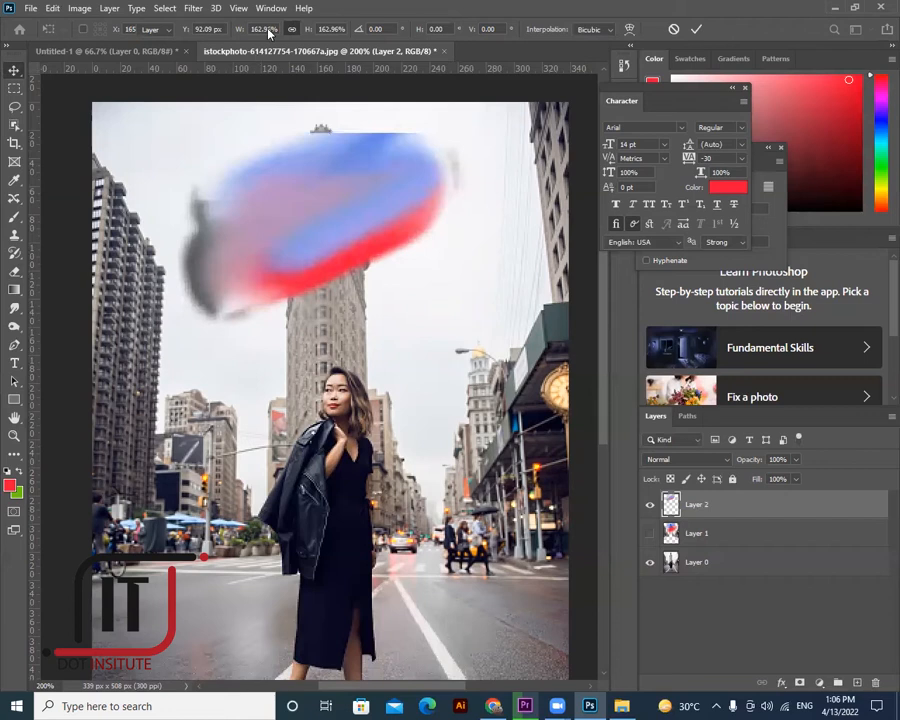
- Erase the blob's white top strip and grey lower-left smears into a clean rounded edge
{"action": "key", "text": "b"}
{"action": "mouse_move", "coordinate": [263, 153]}
{"action": "left_mouse_down"}
{"action": "mouse_move", "coordinate": [325, 133]}
{"action": "mouse_move", "coordinate": [404, 133]}
{"action": "mouse_move", "coordinate": [446, 167]}
{"action": "left_mouse_up"}
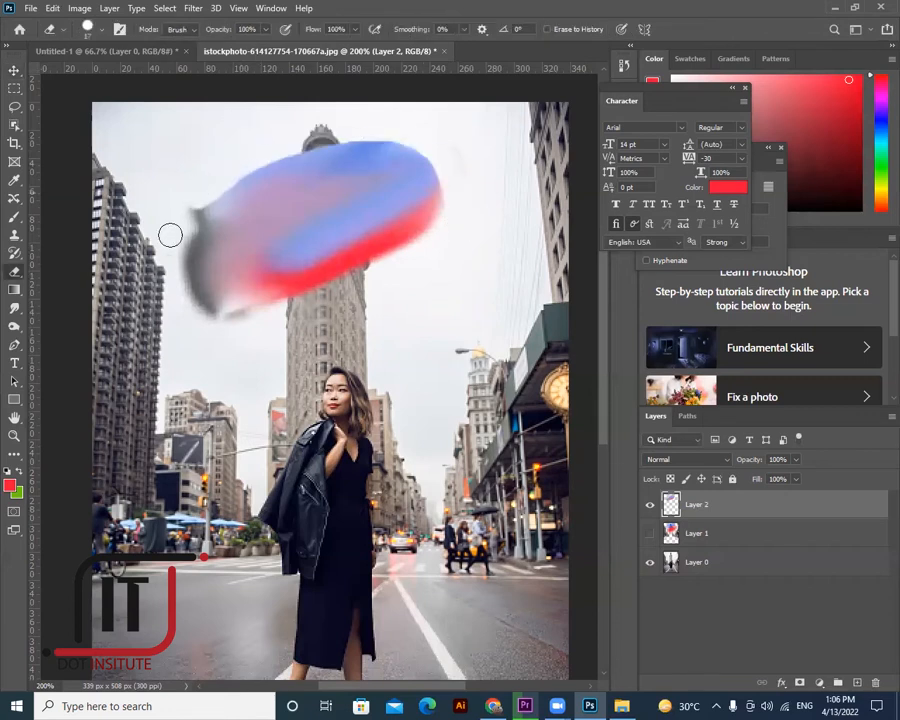
{"action": "left_click_drag", "start_coordinate": [194, 290], "coordinate": [215, 307]}
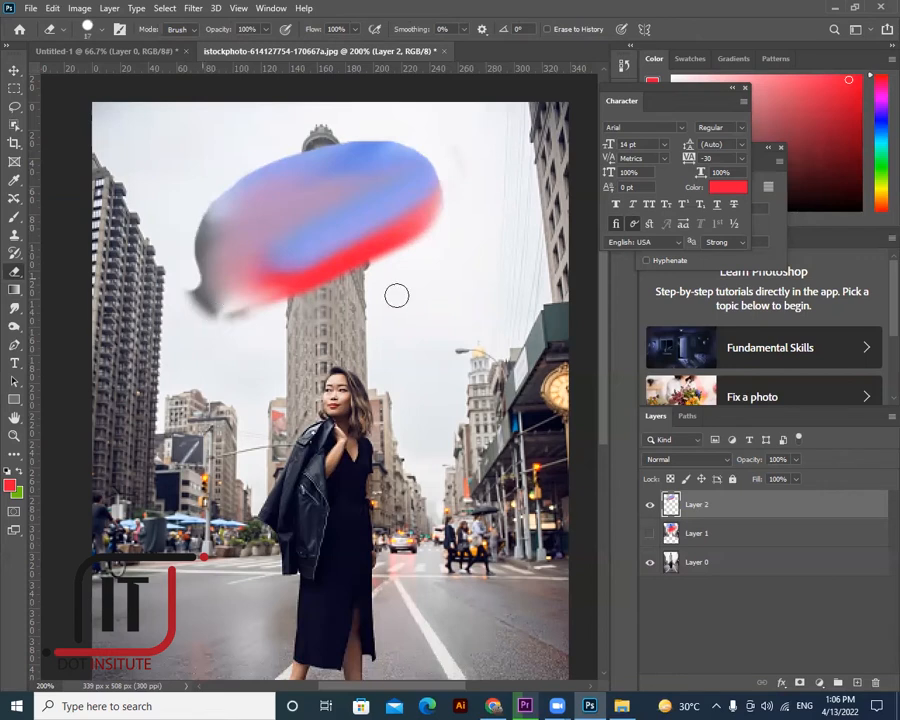
{"action": "left_click_drag", "start_coordinate": [316, 292], "coordinate": [211, 314]}
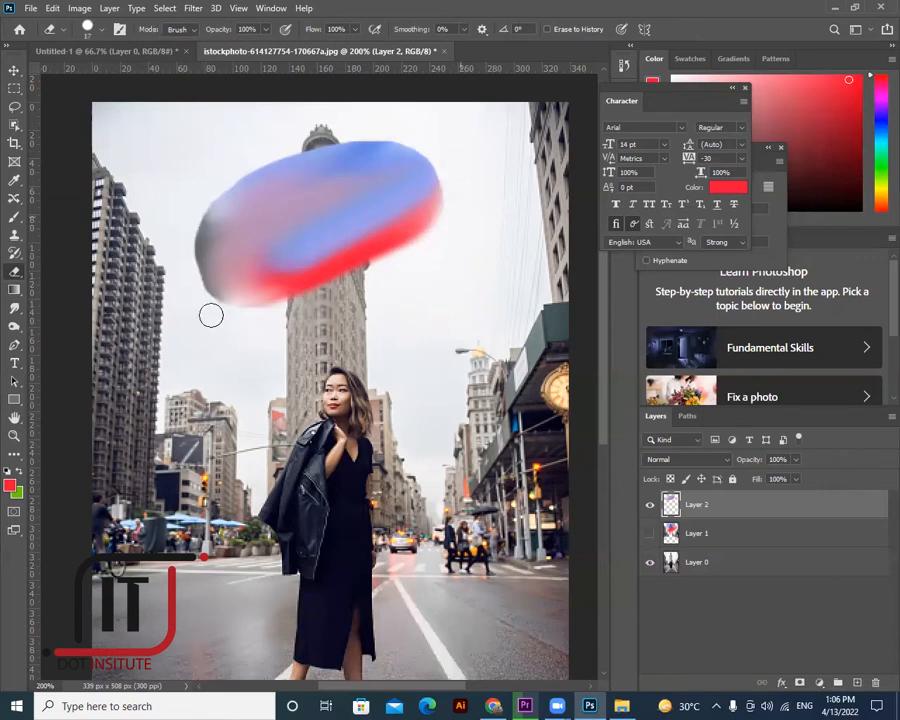
{"action": "left_click_drag", "start_coordinate": [185, 244], "coordinate": [245, 301]}
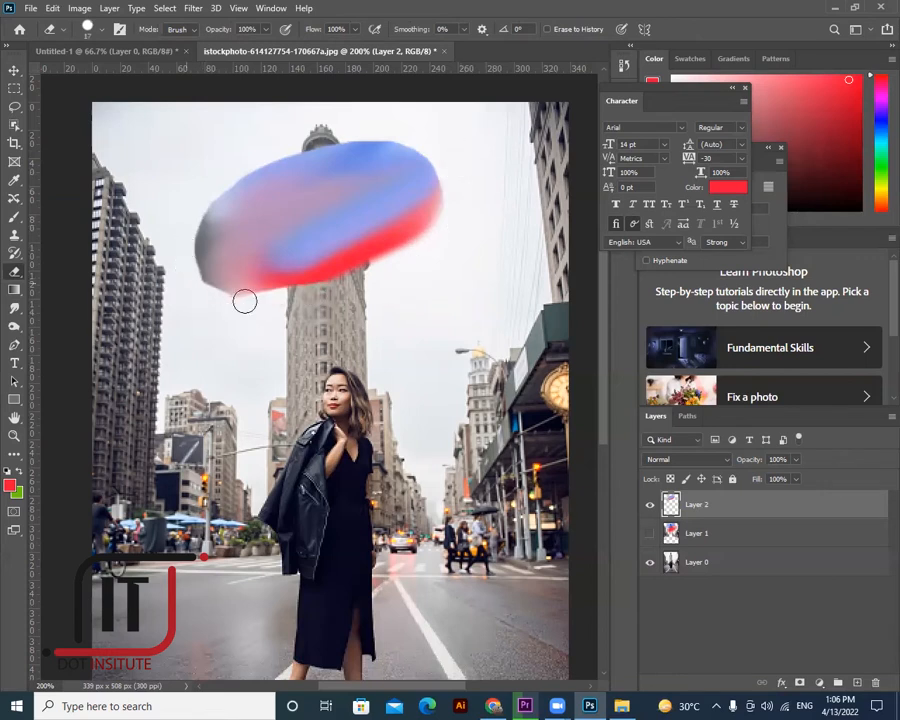
{"action": "mouse_move", "coordinate": [201, 260]}
{"action": "left_mouse_down"}
{"action": "mouse_move", "coordinate": [247, 293]}
{"action": "mouse_move", "coordinate": [311, 307]}
{"action": "left_mouse_up"}
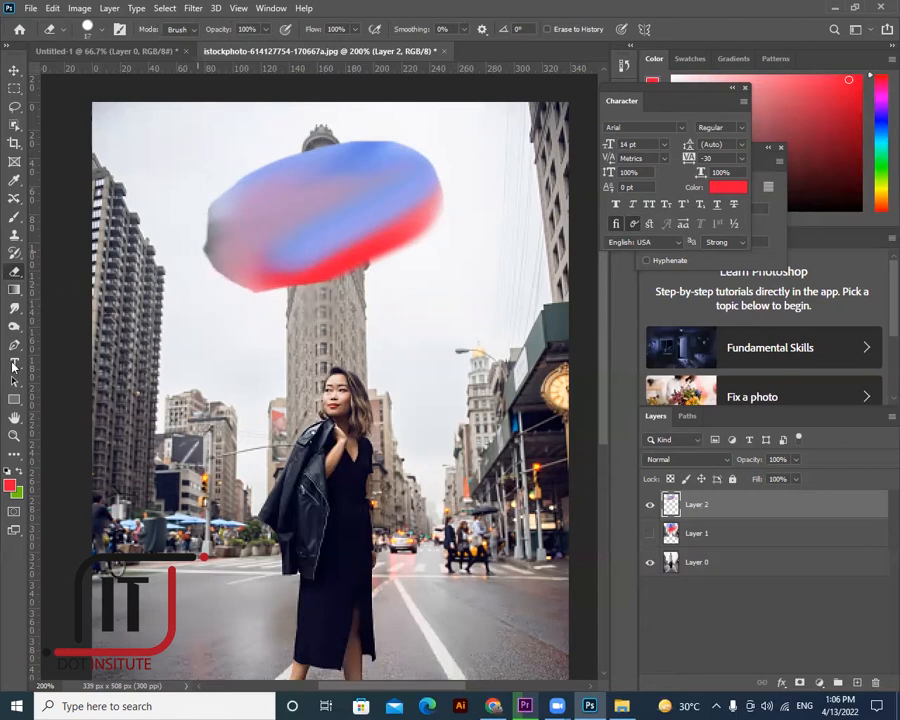
{"action": "left_click", "coordinate": [14, 363]}
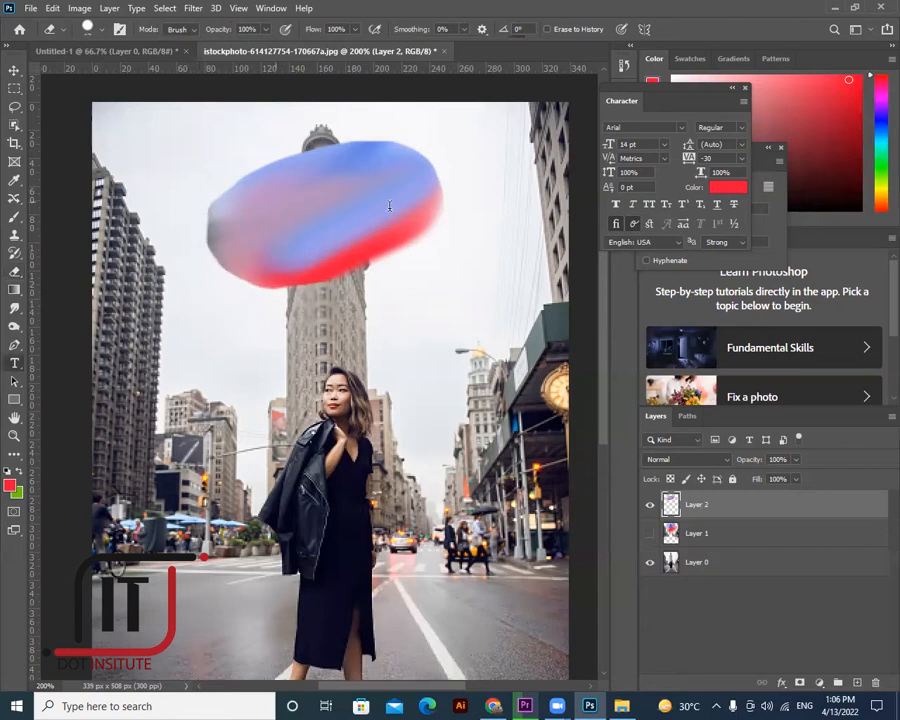
- Add a 'shop online' caption on the blob in near-black 8 pt text
{"action": "left_click", "coordinate": [389, 206]}
{"action": "key", "text": "BackSpace"}
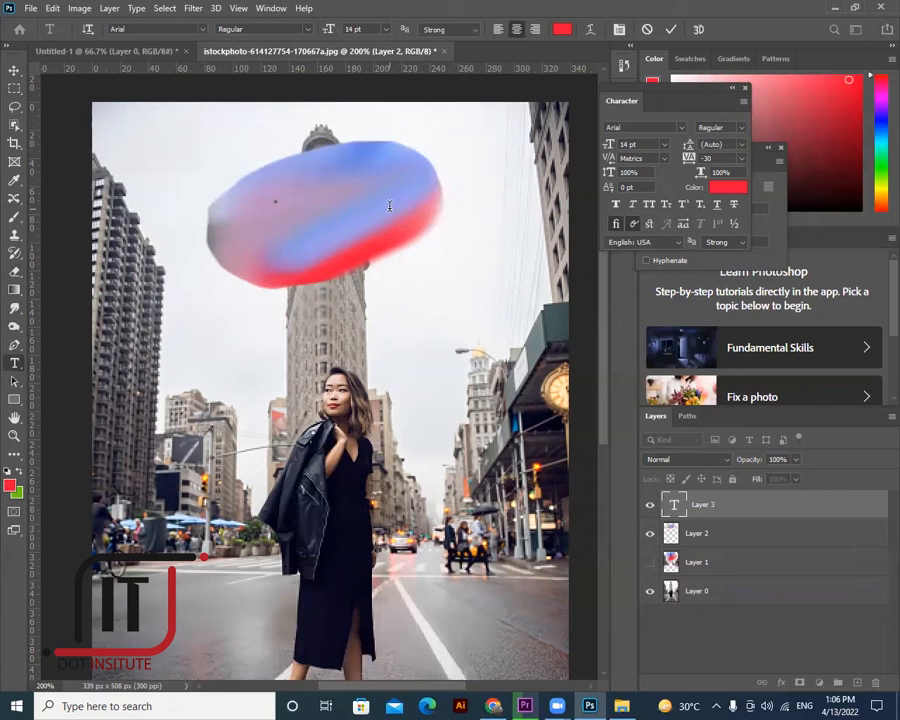
{"action": "type", "text": "shop o"}
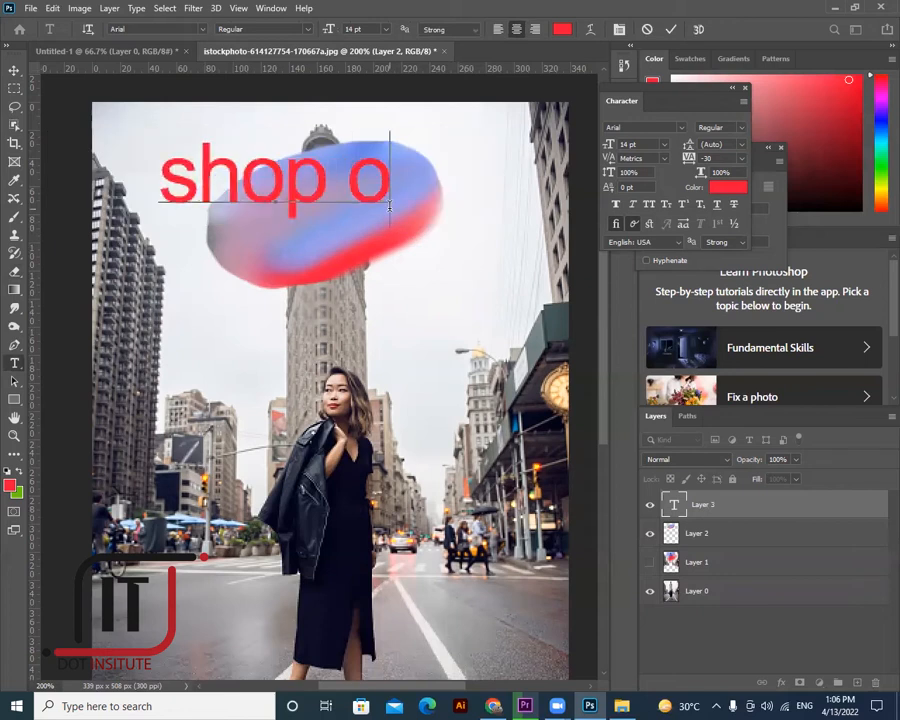
{"action": "type", "text": "nline"}
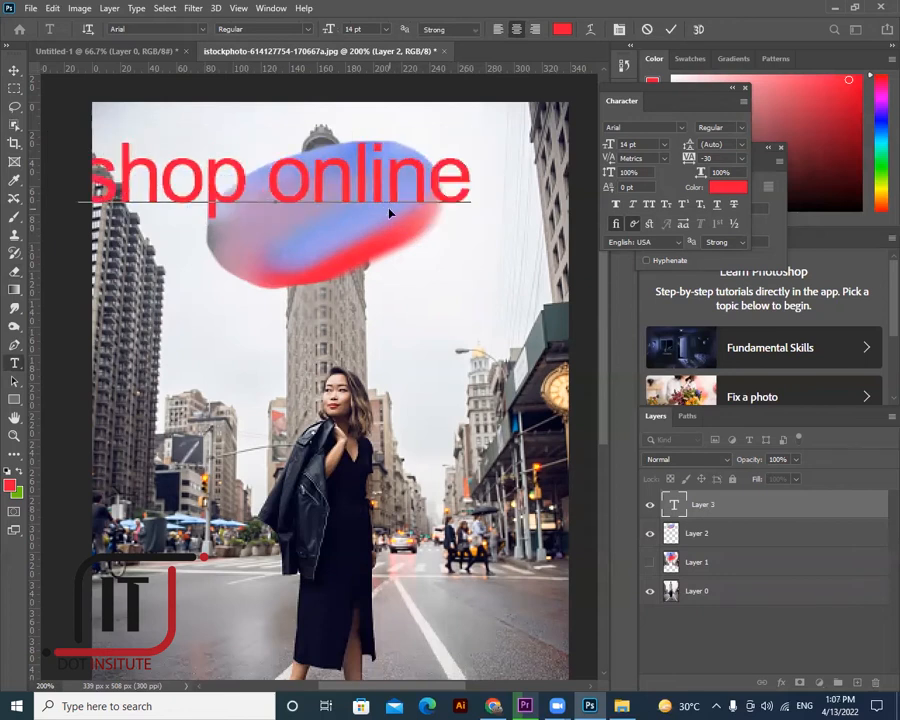
{"action": "key", "text": "ctrl+a"}
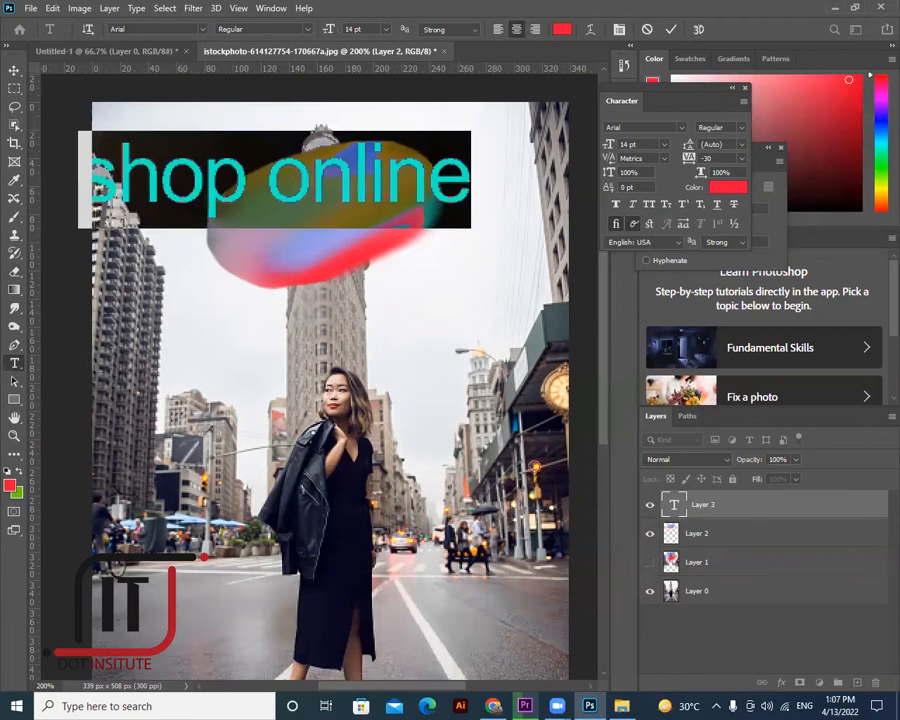
{"action": "left_click", "coordinate": [562, 29]}
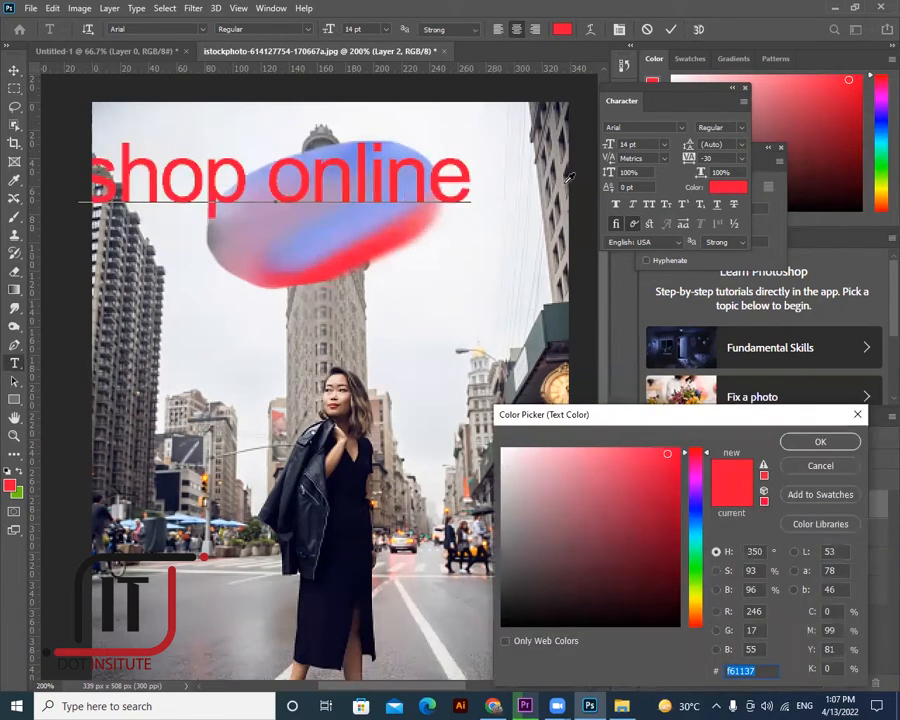
{"action": "left_click", "coordinate": [504, 620]}
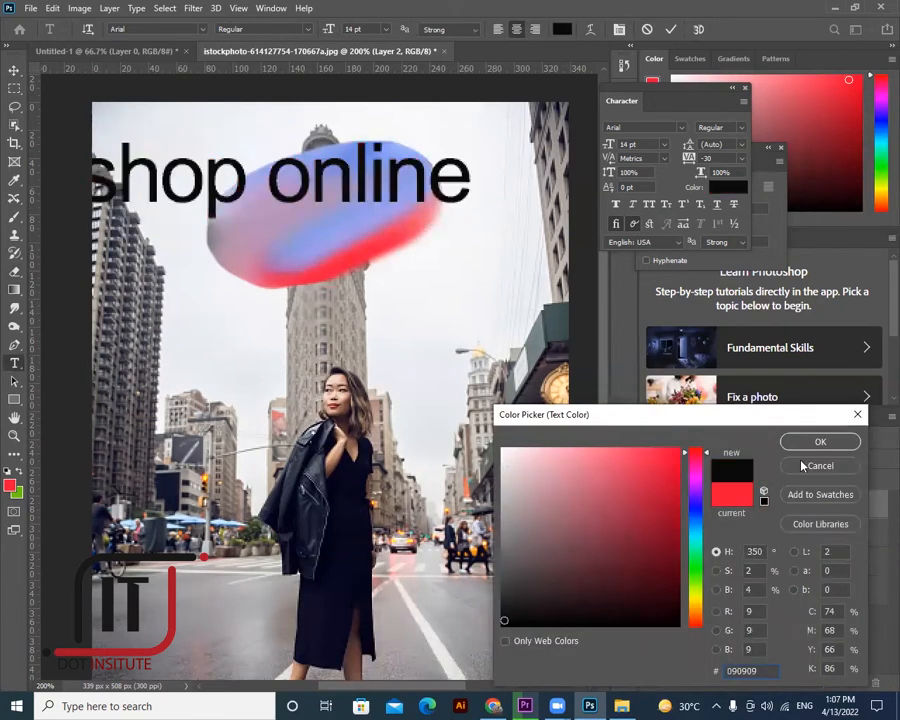
{"action": "key", "text": "Return"}
{"action": "left_click", "coordinate": [664, 145]}
{"action": "left_click", "coordinate": [646, 186]}
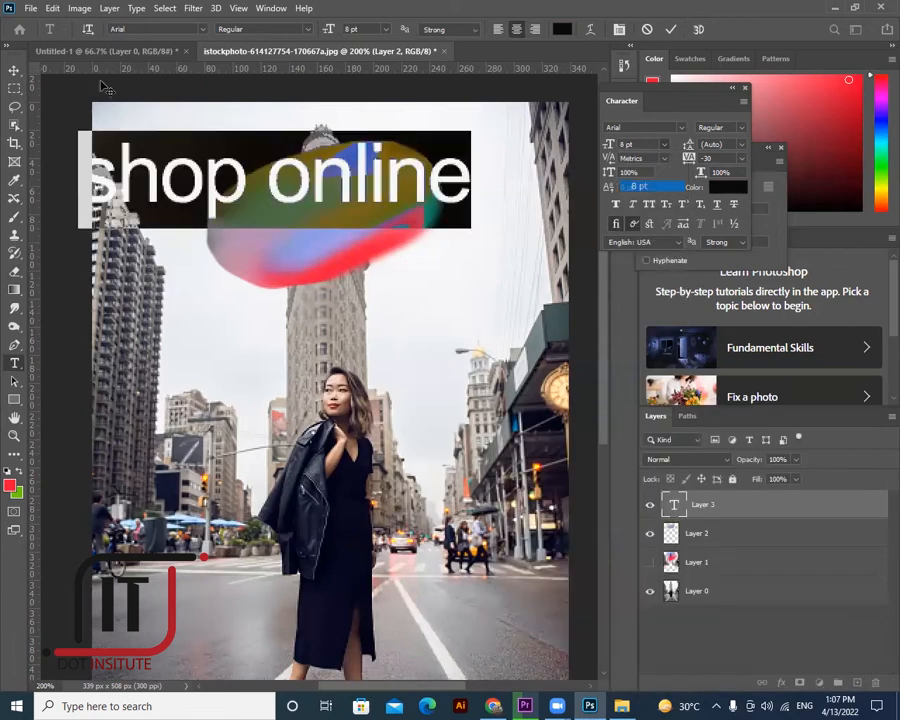
{"action": "left_click", "coordinate": [371, 212]}
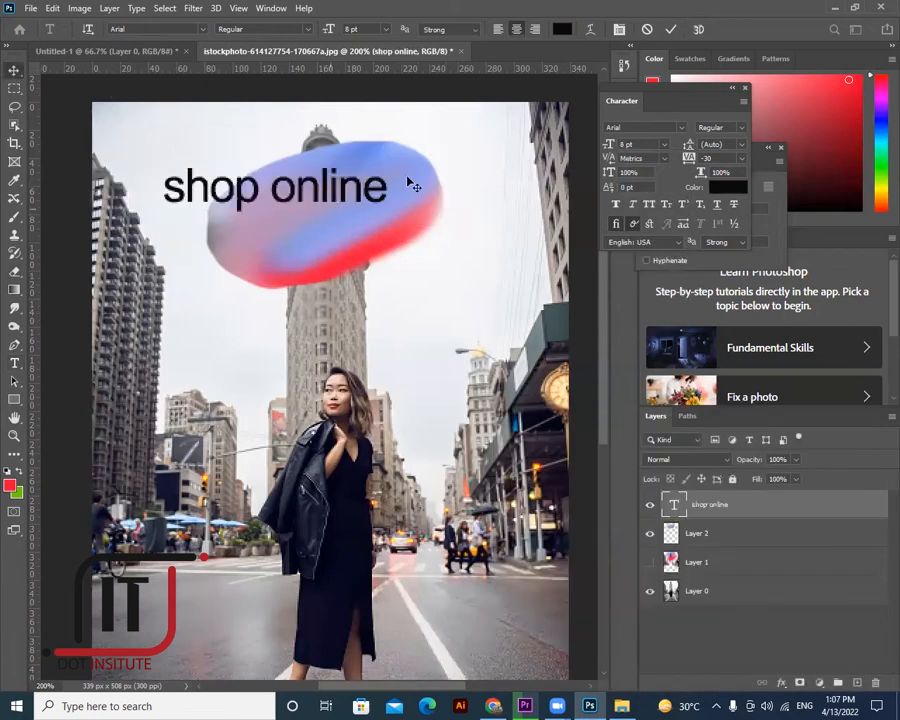
- Rotate the blob about 14° clockwise to level it, then delete the caption layer
{"action": "left_click_drag", "start_coordinate": [408, 180], "coordinate": [410, 175]}
{"action": "left_click", "coordinate": [410, 178]}
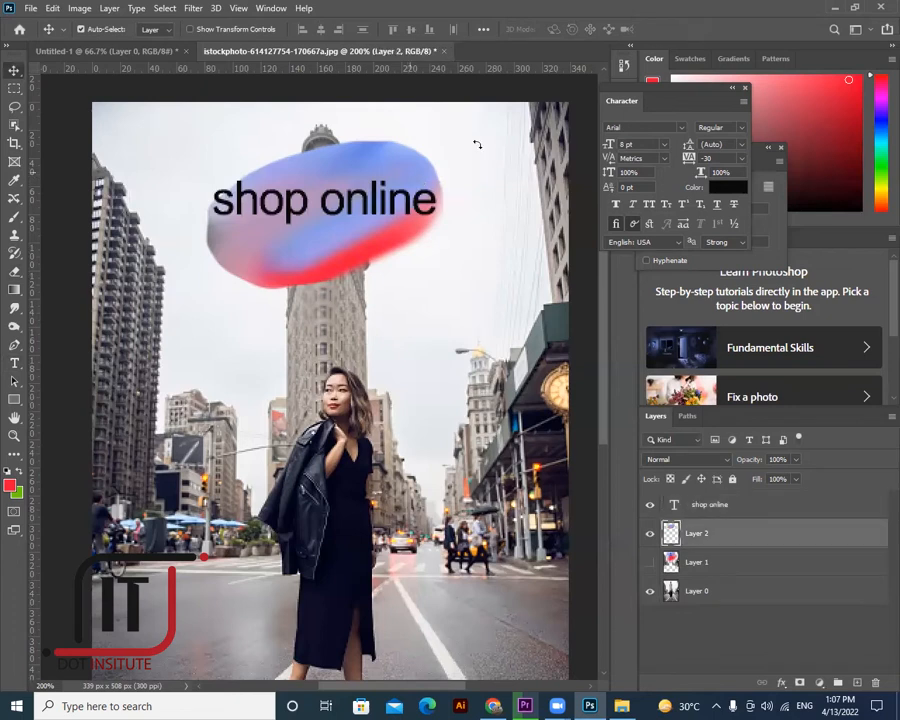
{"action": "key", "text": "ctrl+t"}
{"action": "left_click_drag", "start_coordinate": [497, 182], "coordinate": [494, 193]}
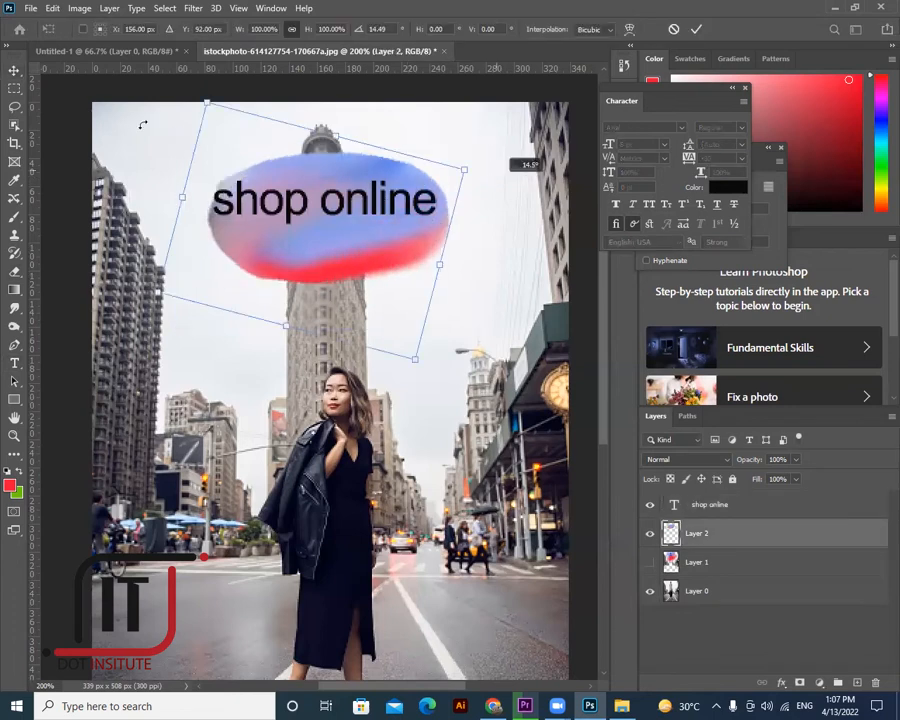
{"action": "left_click", "coordinate": [15, 75]}
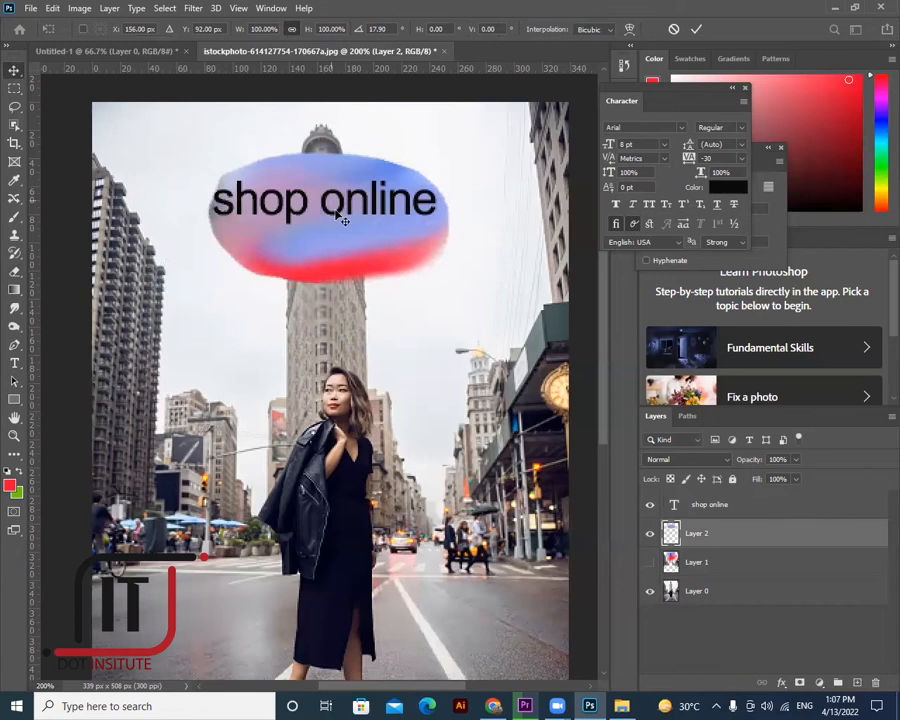
{"action": "left_click_drag", "start_coordinate": [338, 213], "coordinate": [340, 217]}
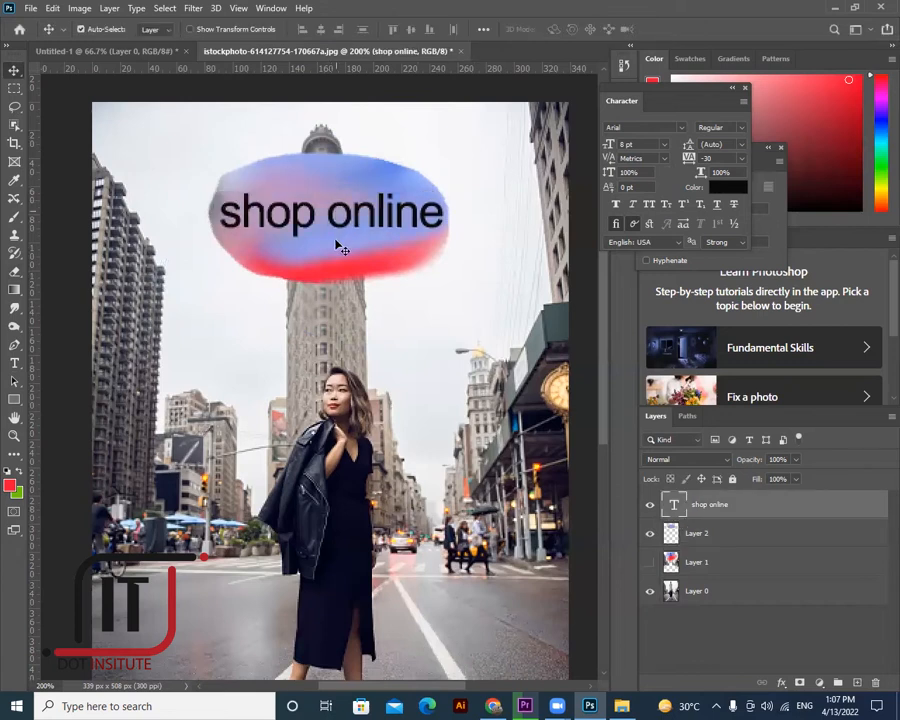
{"action": "key", "text": "Delete"}
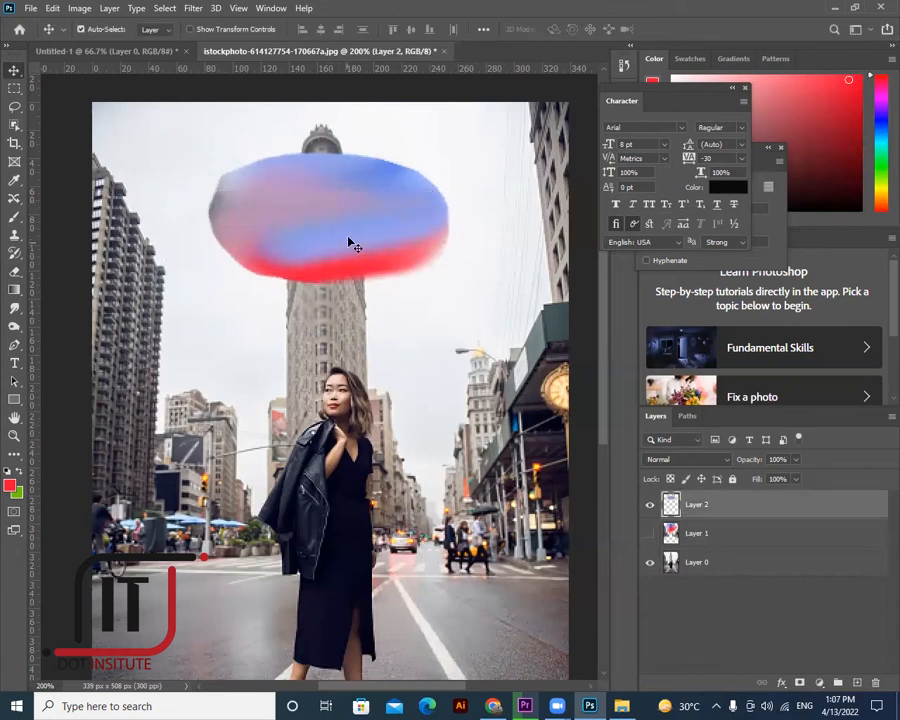
- Delete the blob layer, select the Blur tool, and return to Chrome's Google image results
{"action": "key", "text": "Delete"}
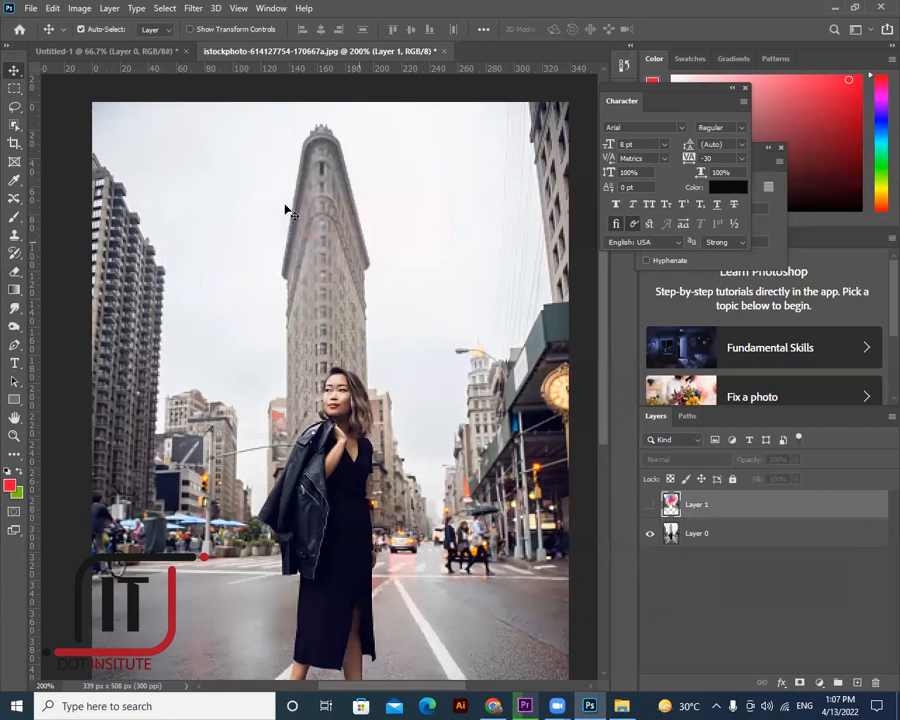
{"action": "left_click", "coordinate": [16, 314]}
{"action": "left_click", "coordinate": [23, 310]}
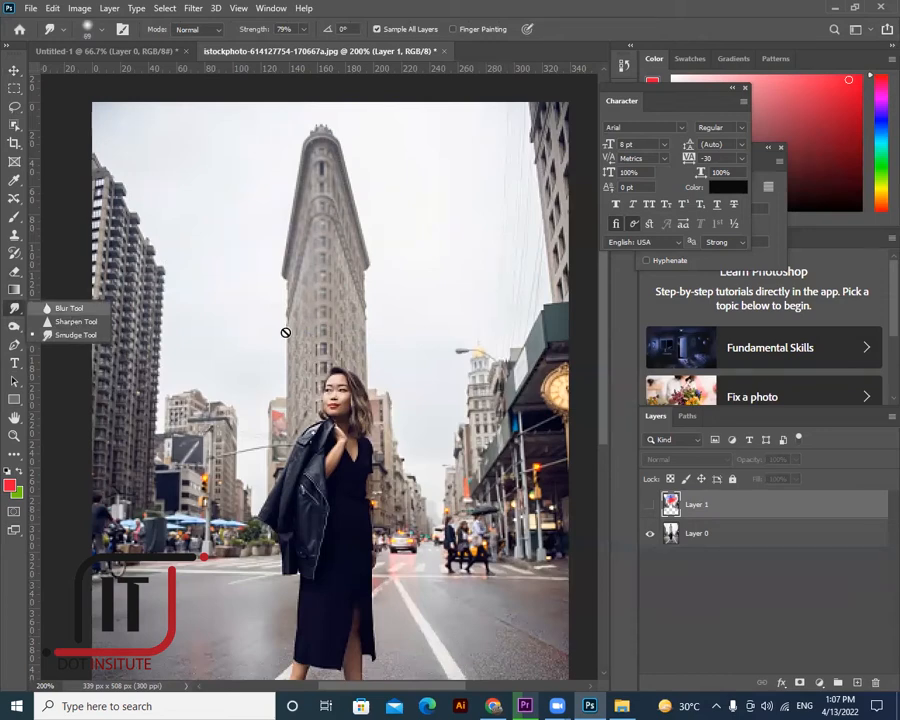
{"action": "left_click", "coordinate": [70, 309]}
{"action": "left_click", "coordinate": [493, 704]}
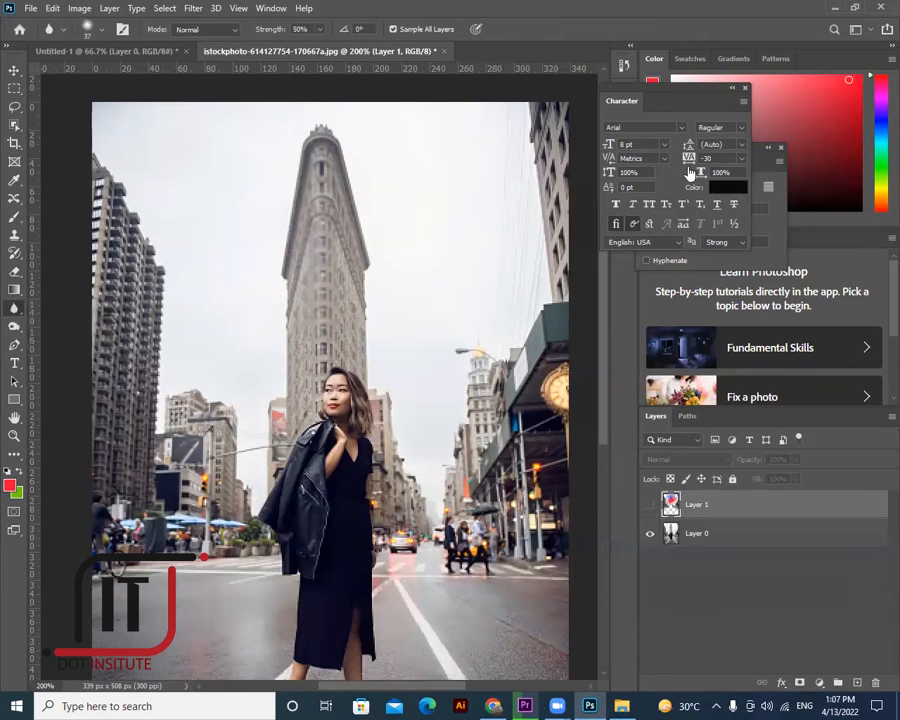
{"action": "left_click_drag", "start_coordinate": [326, 93], "coordinate": [161, 106]}
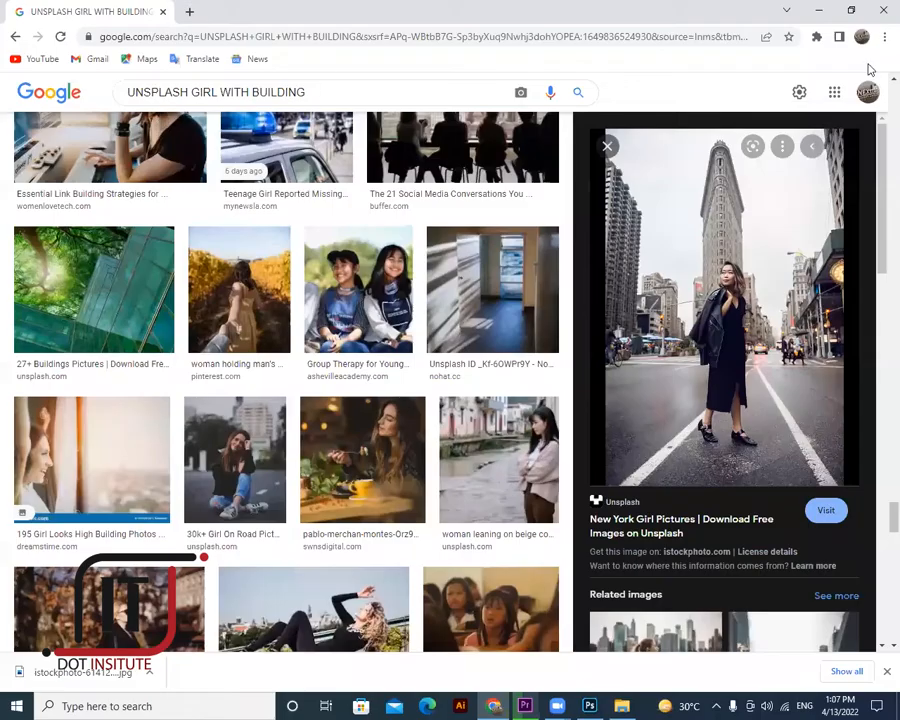
- Search Google Images for 'girl png with hair open' and preview the Girl hair Images result
{"action": "type", "text": "g"}
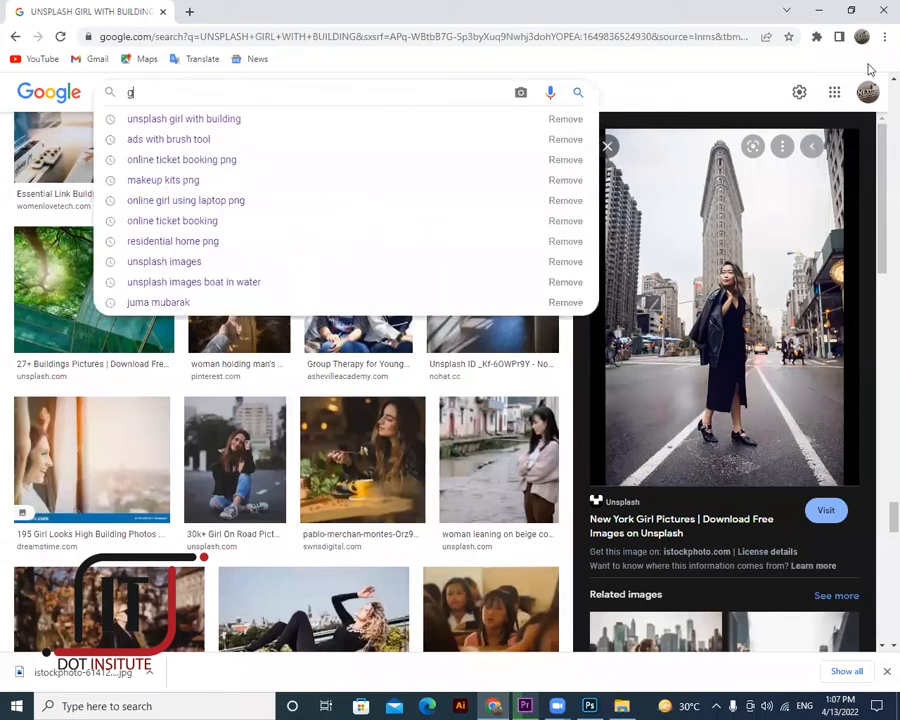
{"action": "type", "text": "irl pn"}
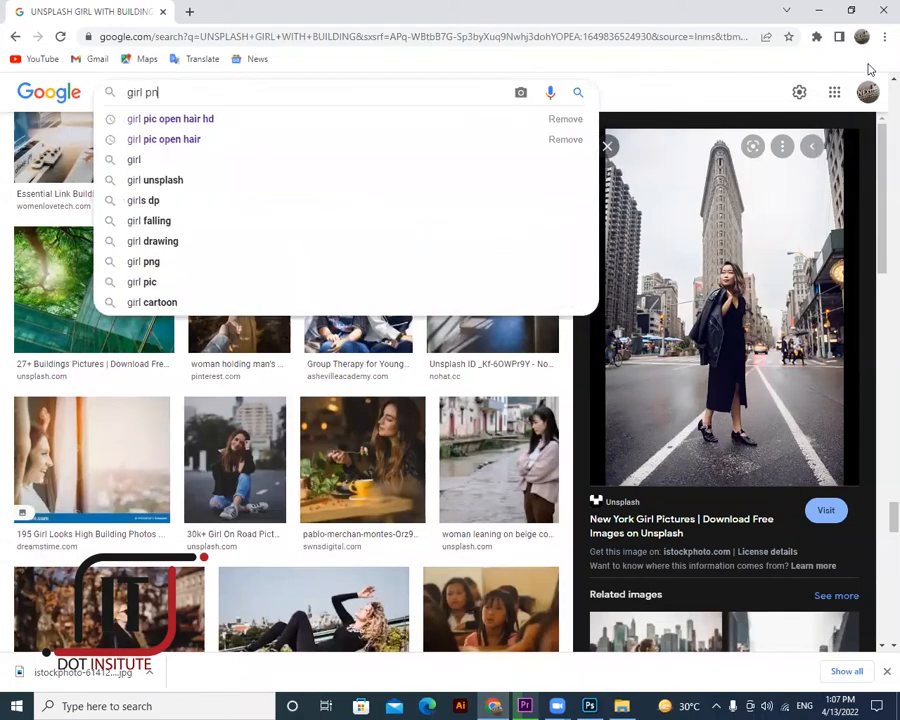
{"action": "type", "text": "g w"}
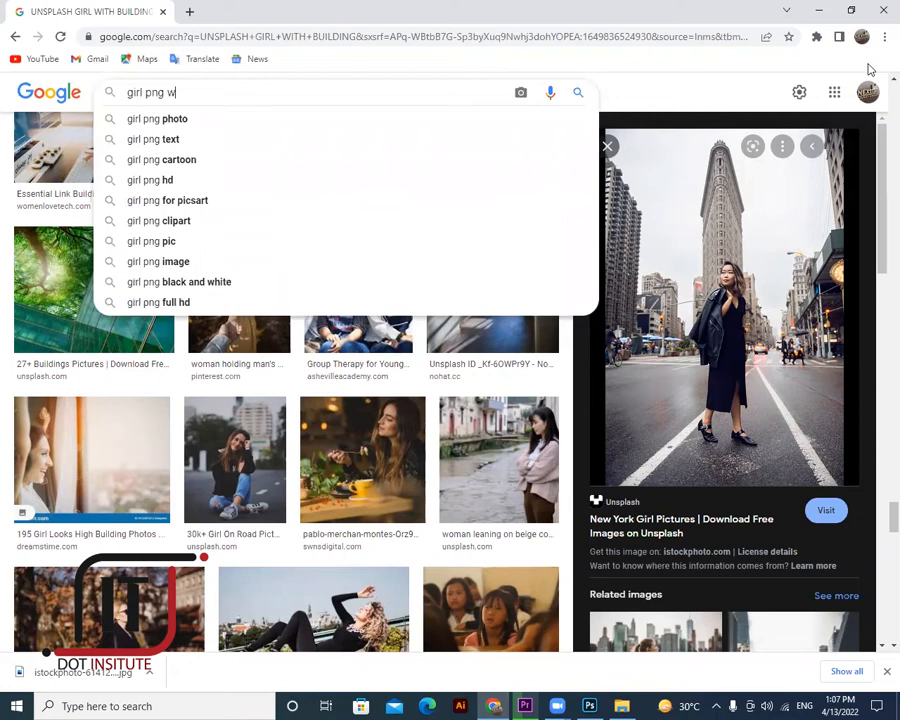
{"action": "type", "text": "ith hair"}
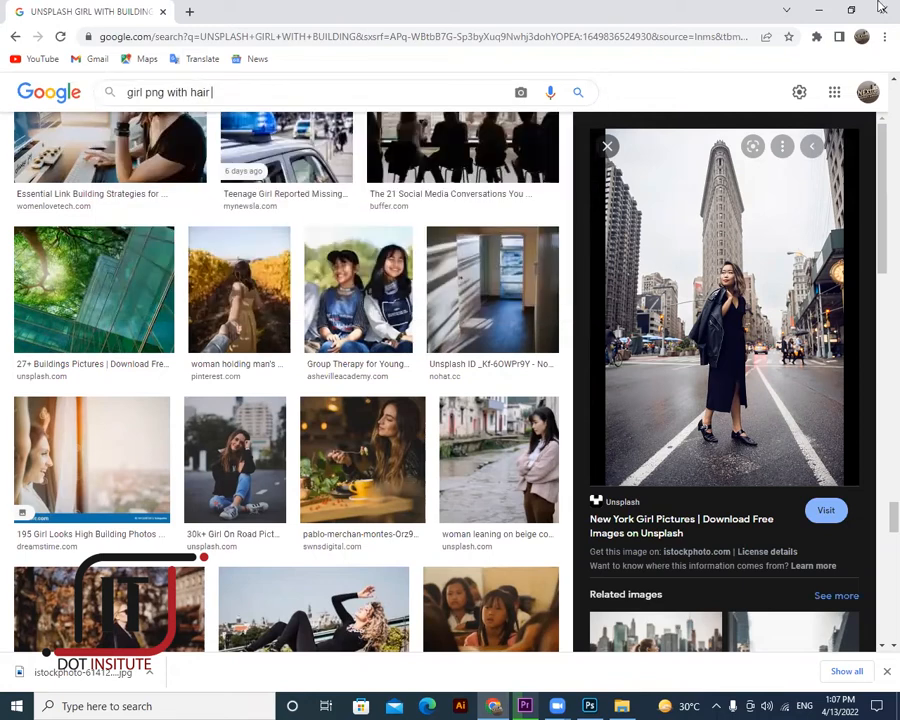
{"action": "type", "text": " open"}
{"action": "key", "text": "Return"}
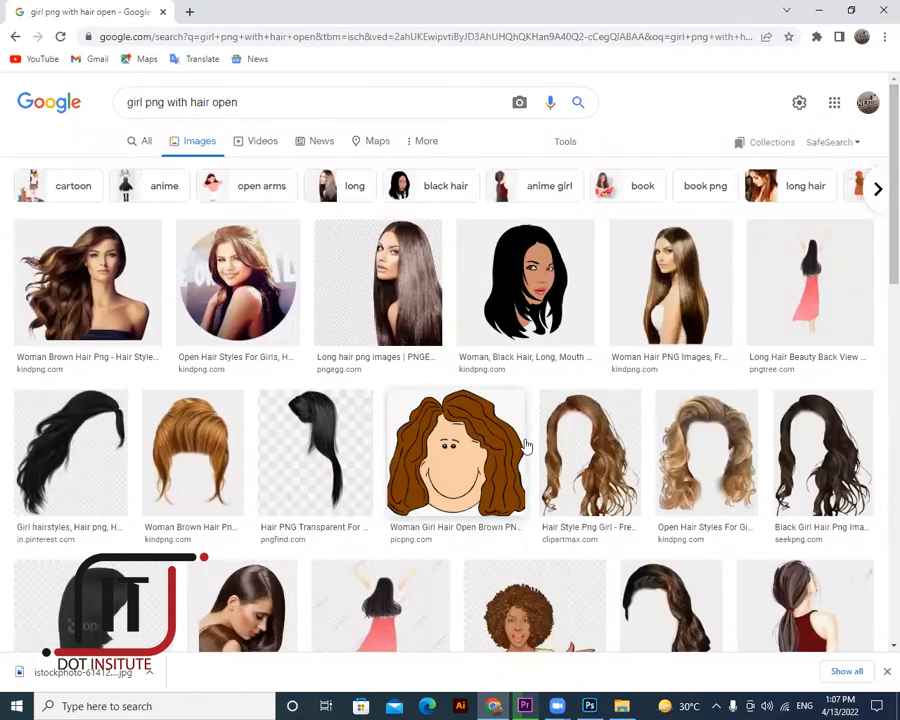
{"action": "scroll", "coordinate": [527, 445], "scroll_direction": "down", "scroll_amount": 1}
{"action": "scroll", "coordinate": [527, 445], "scroll_direction": "down", "scroll_amount": 3}
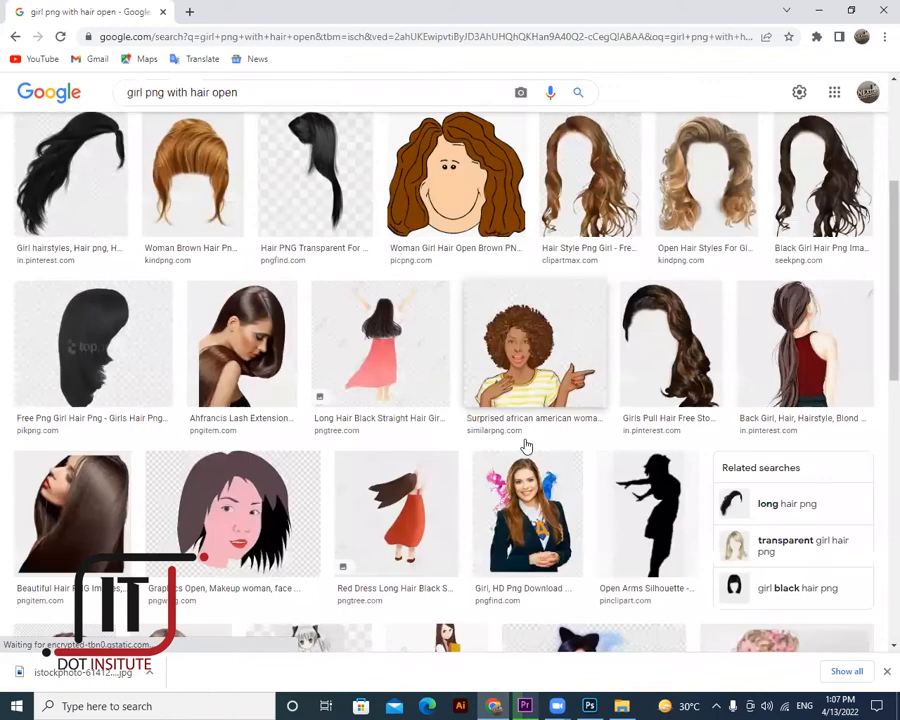
{"action": "scroll", "coordinate": [527, 445], "scroll_direction": "down", "scroll_amount": 5}
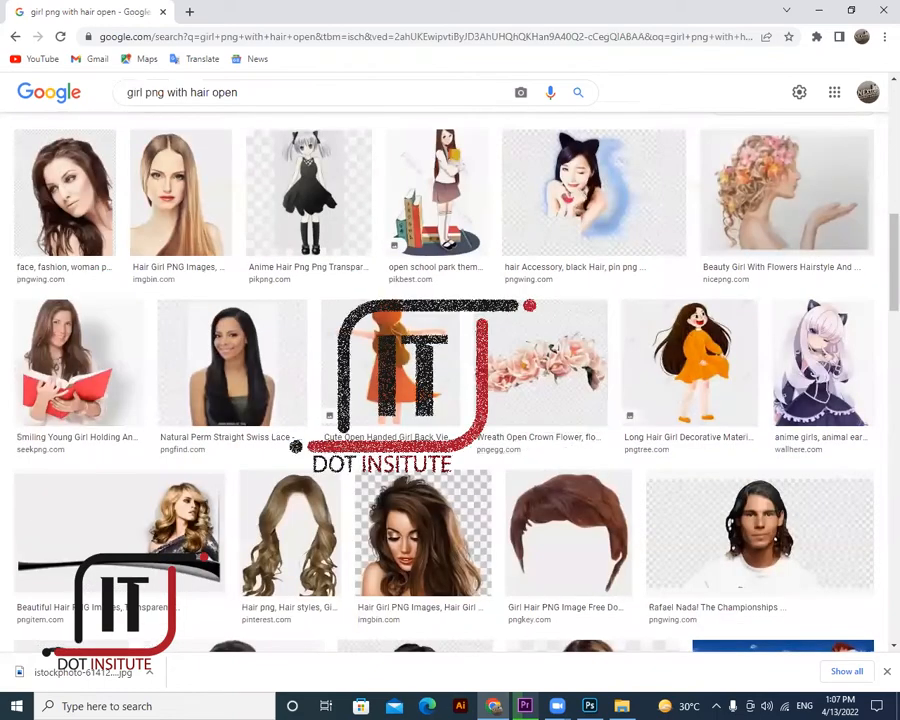
{"action": "scroll", "coordinate": [247, 273], "scroll_direction": "down", "scroll_amount": 5}
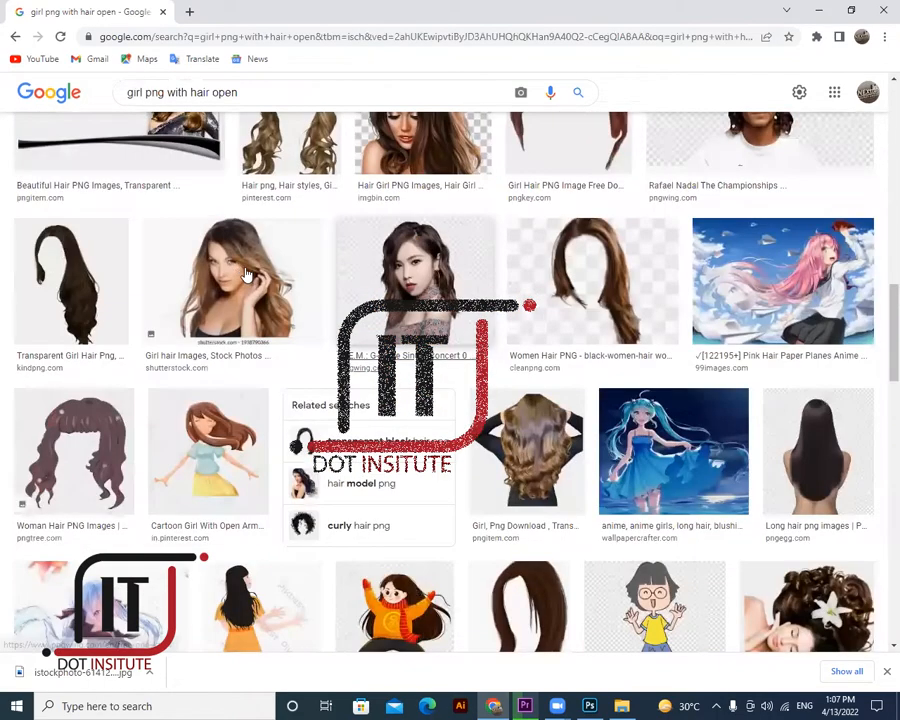
{"action": "left_click", "coordinate": [247, 273]}
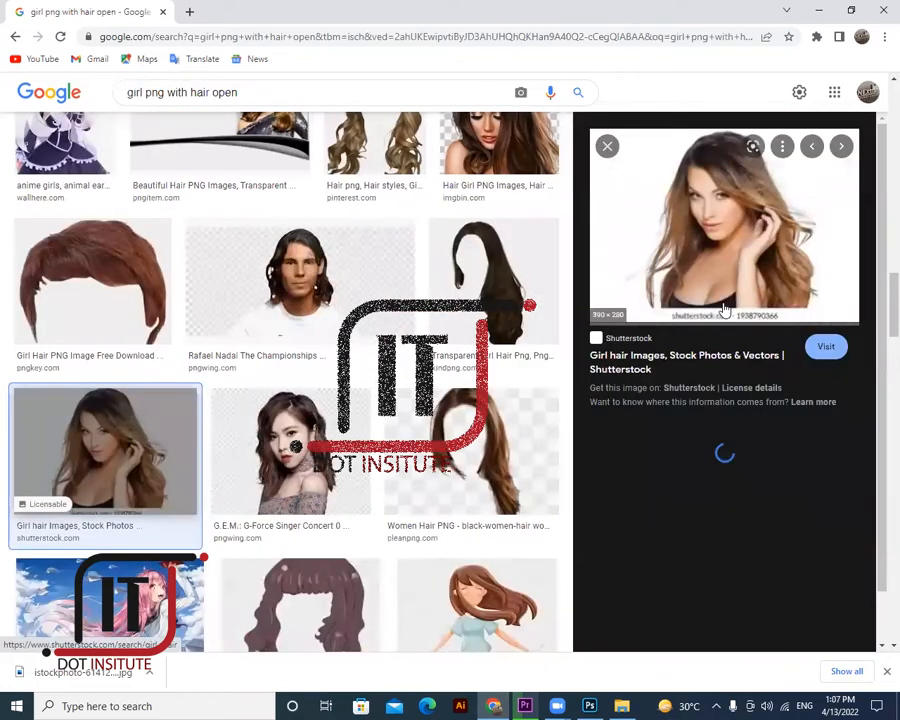
- Preview the photo of a model with flowing hair, then minimize Chrome and Photoshop
{"action": "scroll", "coordinate": [725, 332], "scroll_direction": "down", "scroll_amount": 2}
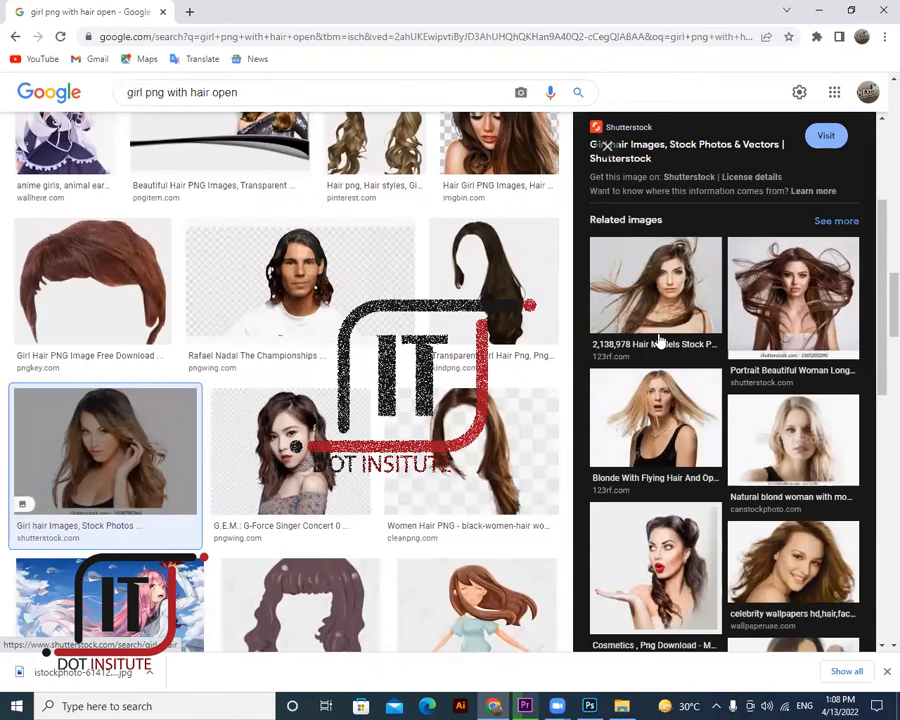
{"action": "scroll", "coordinate": [660, 343], "scroll_direction": "down", "scroll_amount": 3}
{"action": "scroll", "coordinate": [645, 285], "scroll_direction": "down", "scroll_amount": 3}
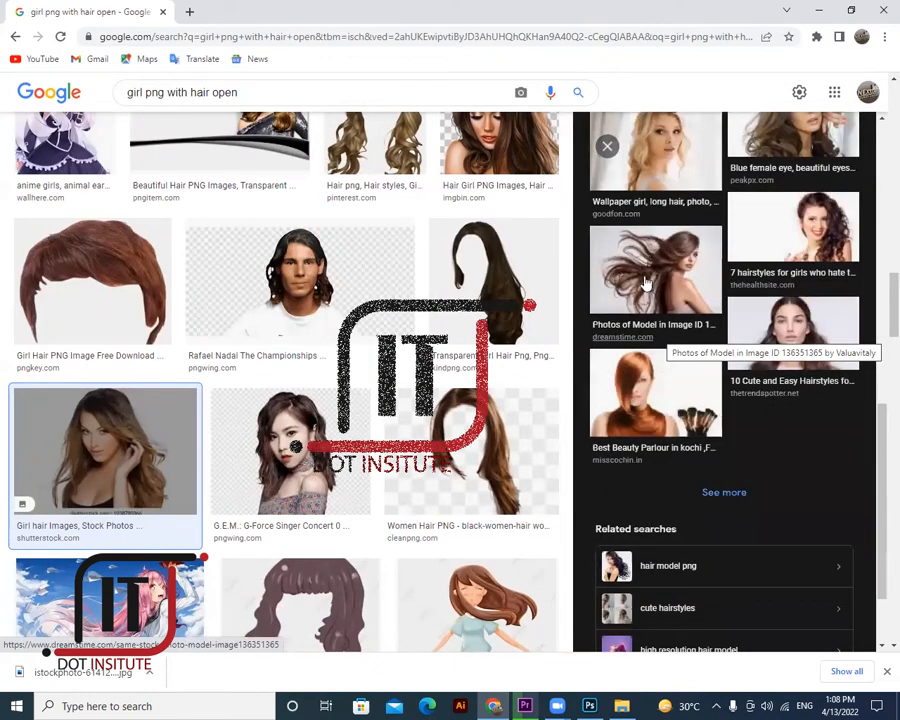
{"action": "left_click", "coordinate": [645, 285]}
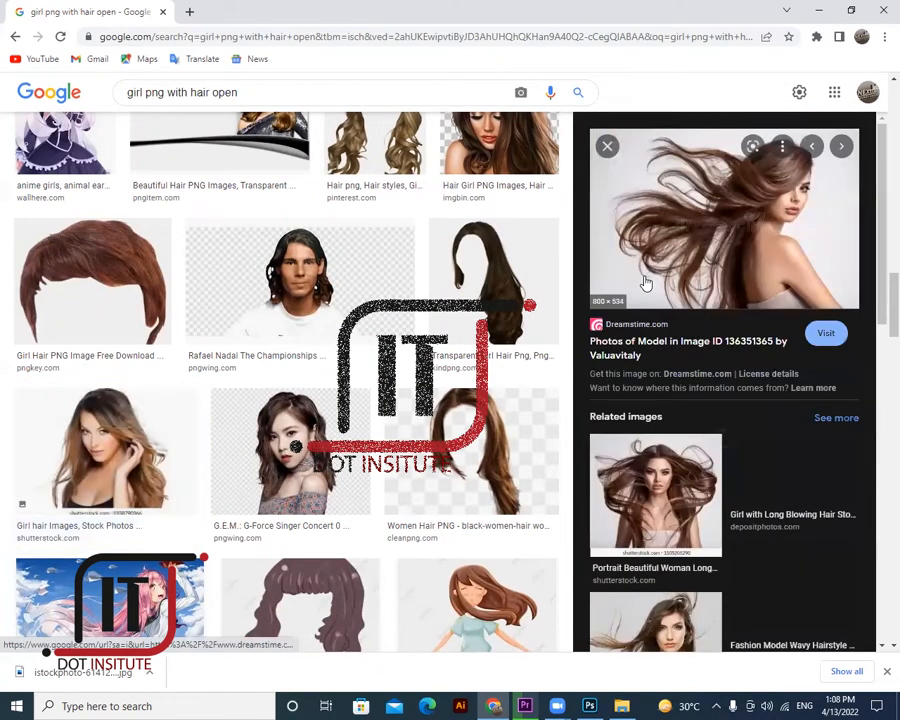
{"action": "scroll", "coordinate": [322, 322], "scroll_direction": "down", "scroll_amount": 4}
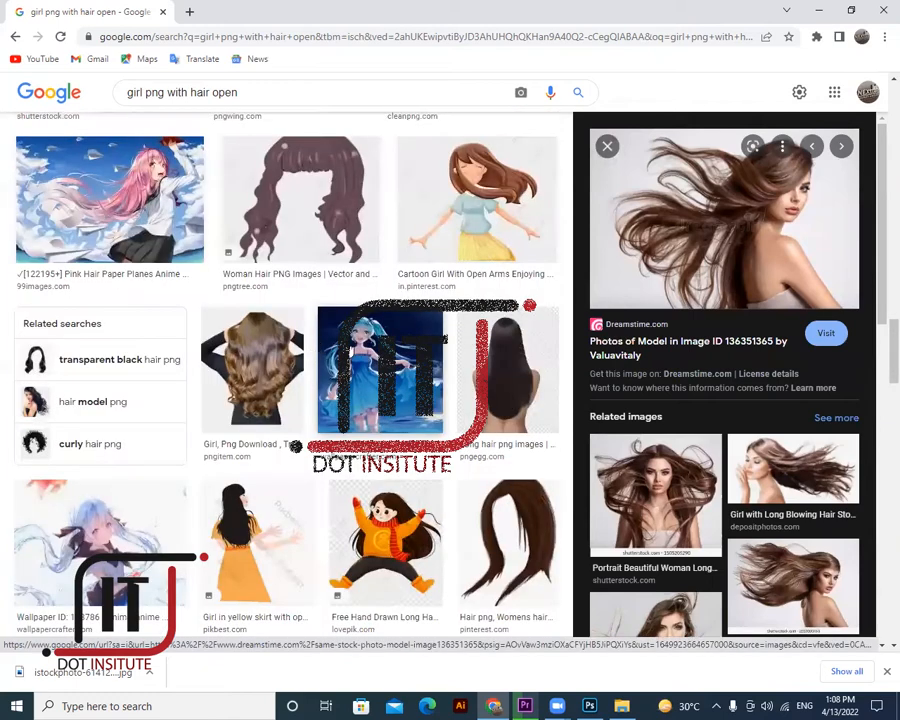
{"action": "scroll", "coordinate": [330, 345], "scroll_direction": "down", "scroll_amount": 1}
{"action": "scroll", "coordinate": [350, 350], "scroll_direction": "down", "scroll_amount": 4}
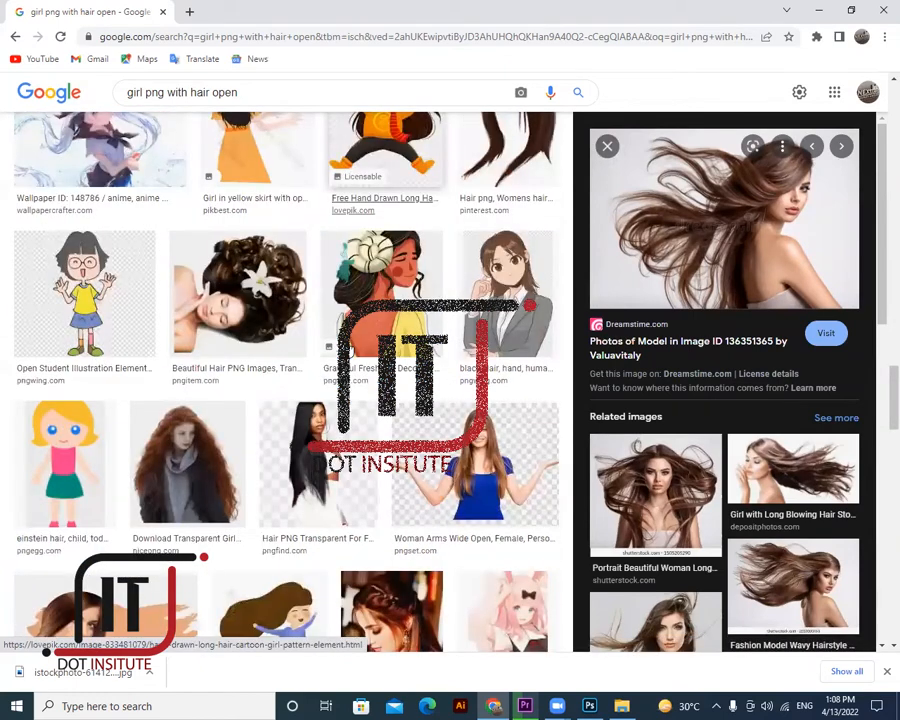
{"action": "scroll", "coordinate": [350, 348], "scroll_direction": "down", "scroll_amount": 2}
{"action": "scroll", "coordinate": [350, 348], "scroll_direction": "down", "scroll_amount": 4}
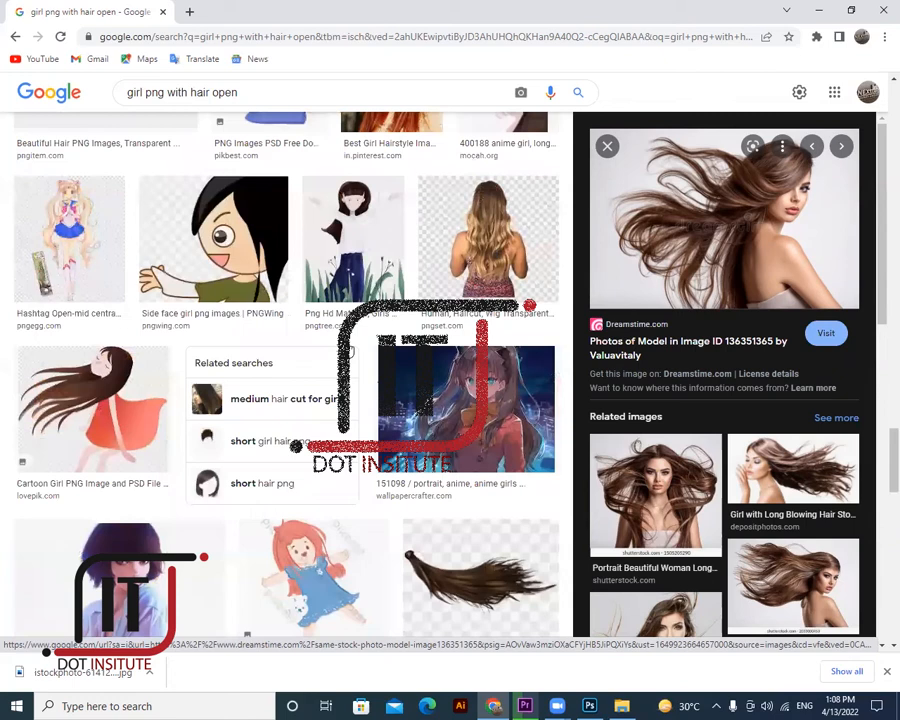
{"action": "scroll", "coordinate": [349, 351], "scroll_direction": "down", "scroll_amount": 3}
{"action": "scroll", "coordinate": [350, 348], "scroll_direction": "down", "scroll_amount": 2}
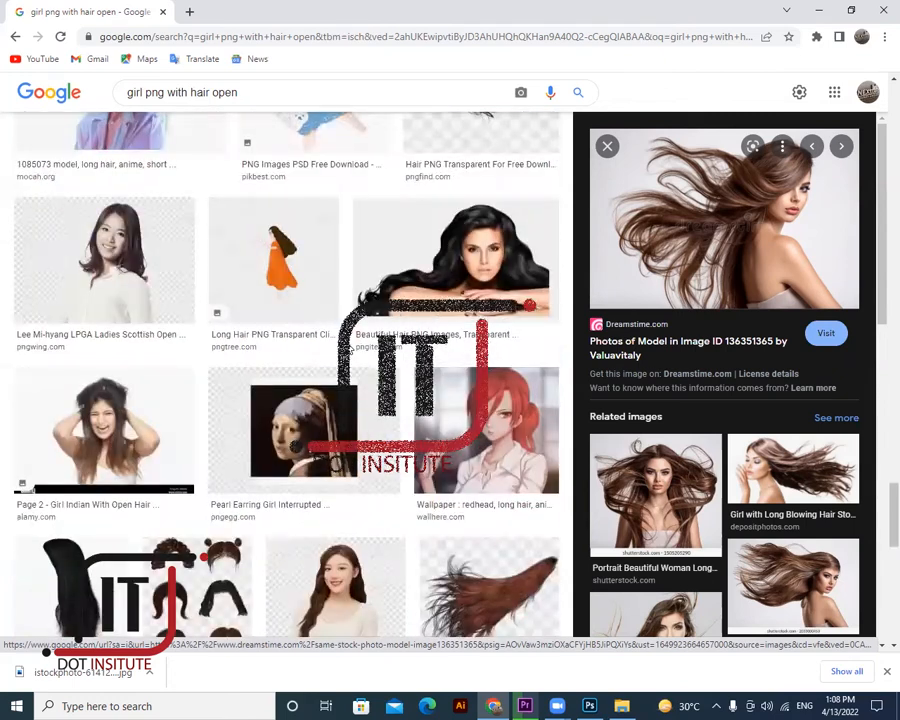
{"action": "left_click", "coordinate": [818, 10]}
{"action": "left_click", "coordinate": [829, 10]}
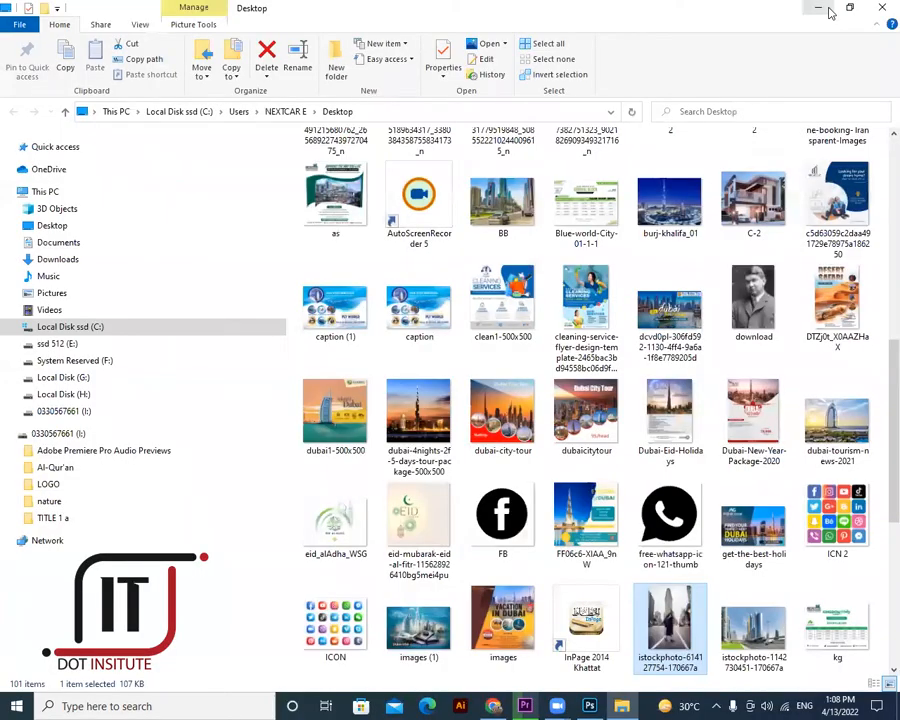
- Browse the Desktop folder's files in File Explorer, then return to the 'girl png with hair open' results in Chrome
{"action": "left_click", "coordinate": [803, 17]}
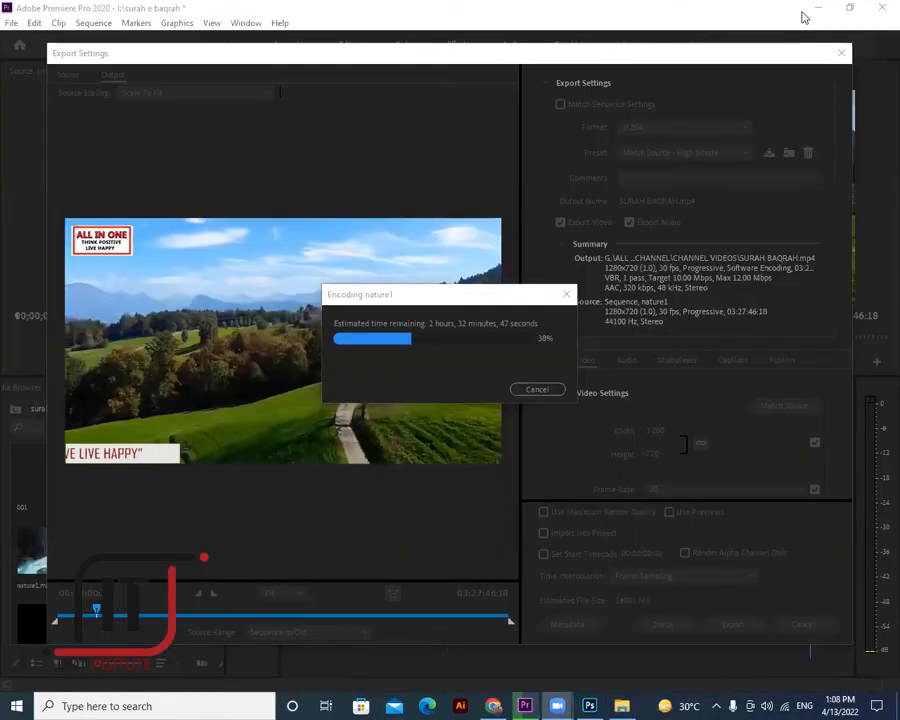
{"action": "left_click", "coordinate": [622, 705]}
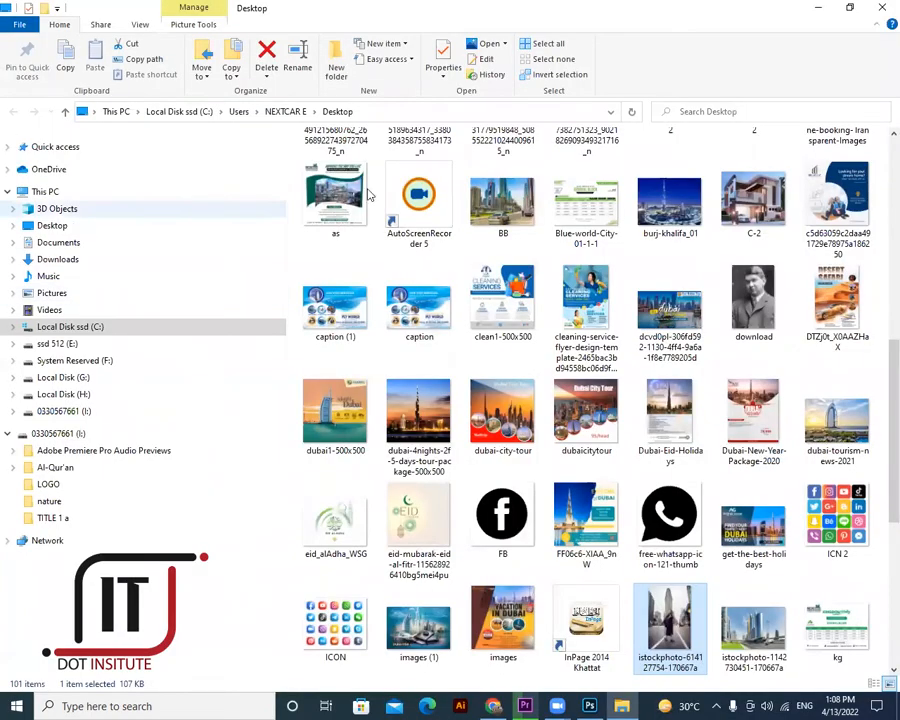
{"action": "left_click", "coordinate": [73, 228]}
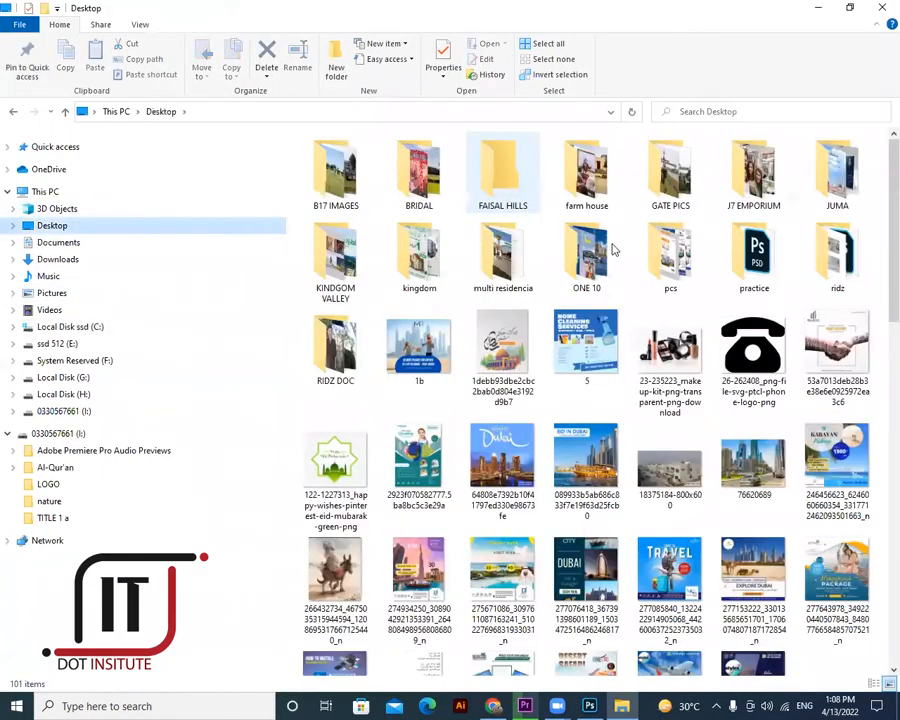
{"action": "scroll", "coordinate": [613, 250], "scroll_direction": "down", "scroll_amount": 5}
{"action": "scroll", "coordinate": [616, 245], "scroll_direction": "down", "scroll_amount": 4}
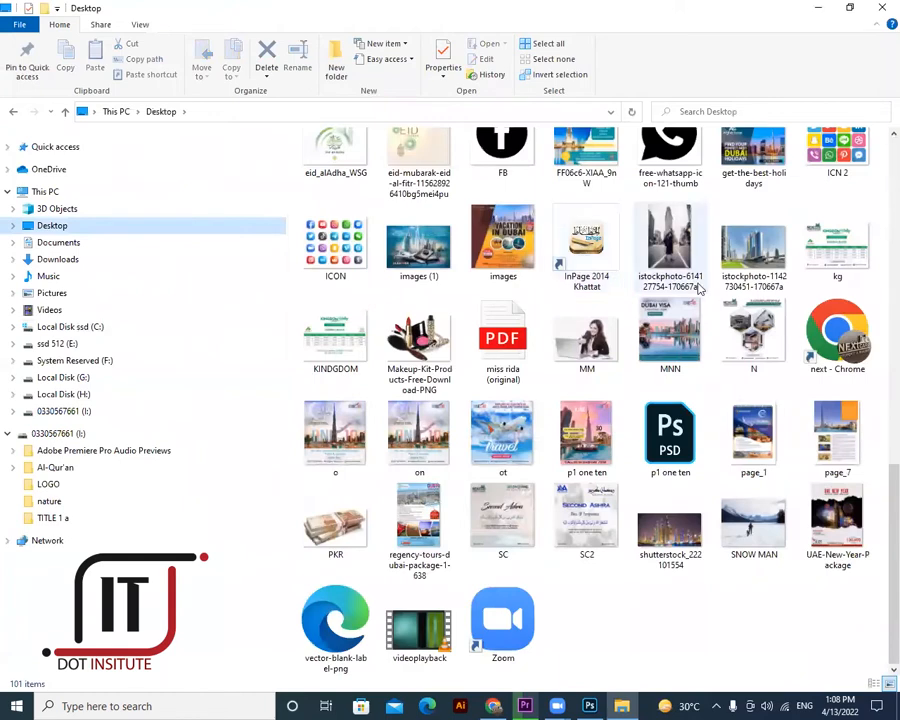
{"action": "scroll", "coordinate": [700, 288], "scroll_direction": "up", "scroll_amount": 8}
{"action": "scroll", "coordinate": [700, 288], "scroll_direction": "up", "scroll_amount": 1}
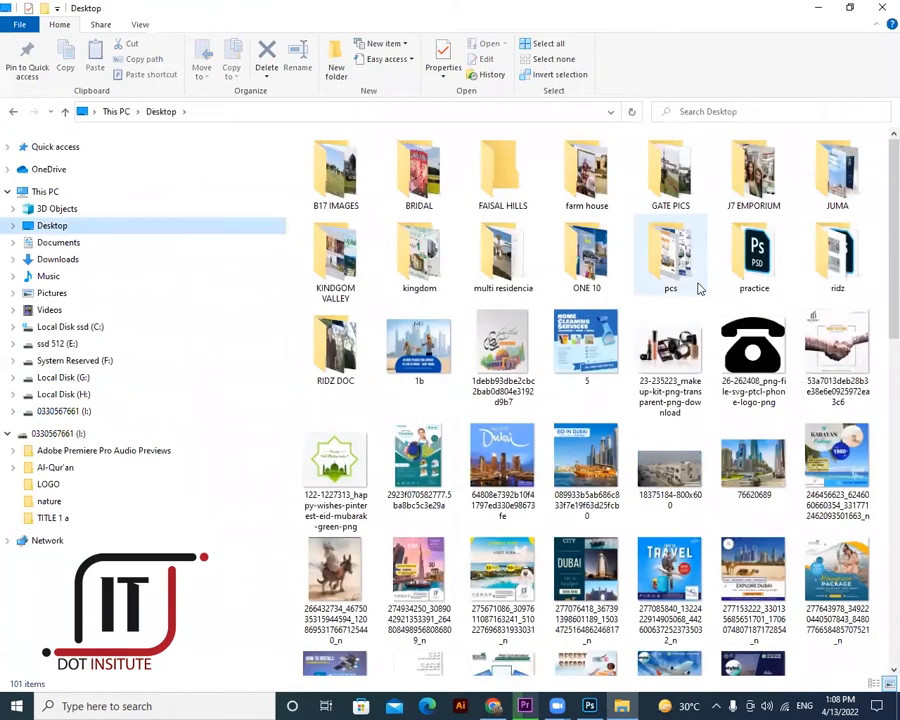
{"action": "scroll", "coordinate": [700, 288], "scroll_direction": "down", "scroll_amount": 10}
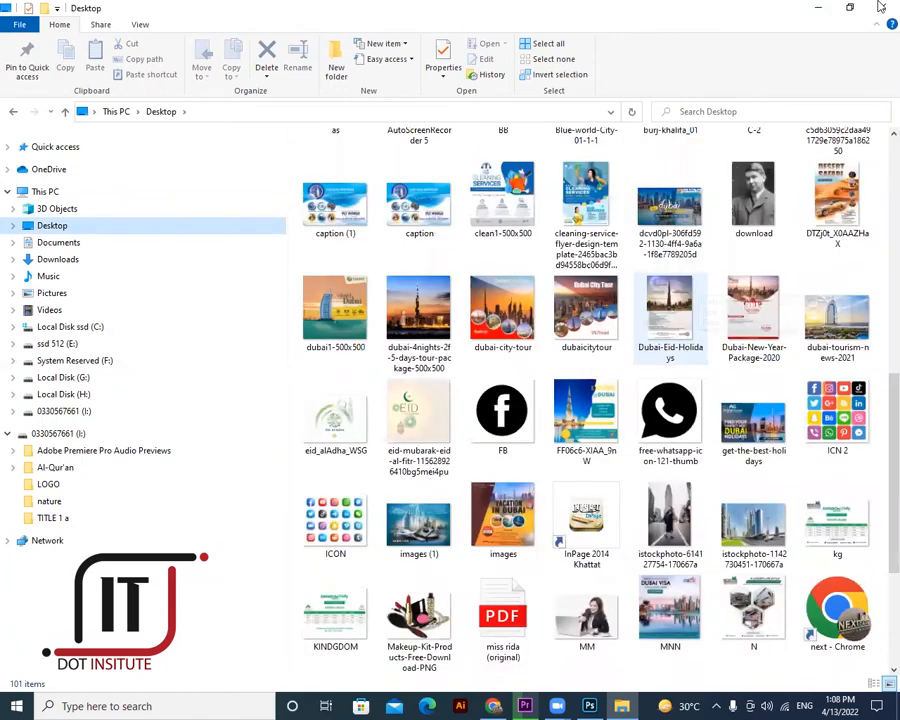
{"action": "scroll", "coordinate": [340, 496], "scroll_direction": "down", "scroll_amount": 3}
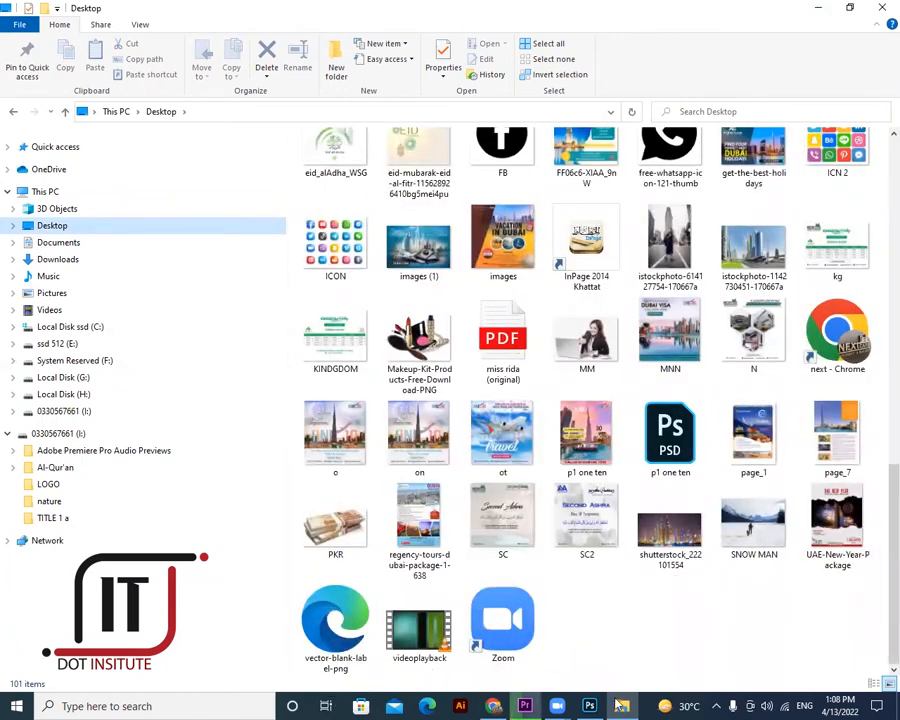
{"action": "left_click", "coordinate": [488, 706]}
{"action": "scroll", "coordinate": [217, 90], "scroll_direction": "up", "scroll_amount": 1}
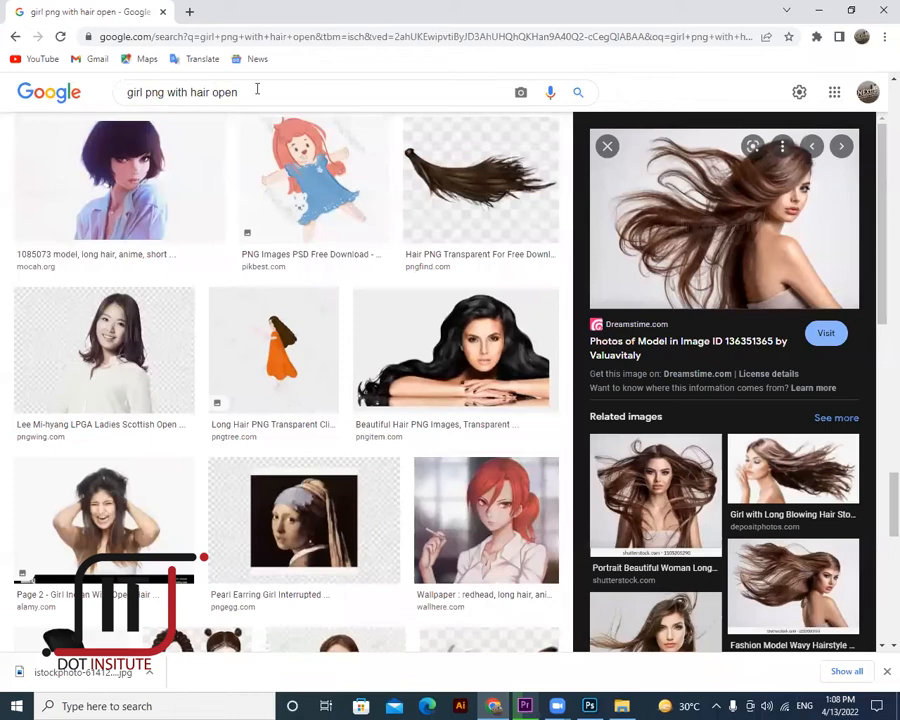
- Search Google Images for 'girl pic with hair style png'
{"action": "scroll", "coordinate": [235, 94], "scroll_direction": "up", "scroll_amount": 3}
{"action": "left_click_drag", "start_coordinate": [144, 95], "coordinate": [231, 77]}
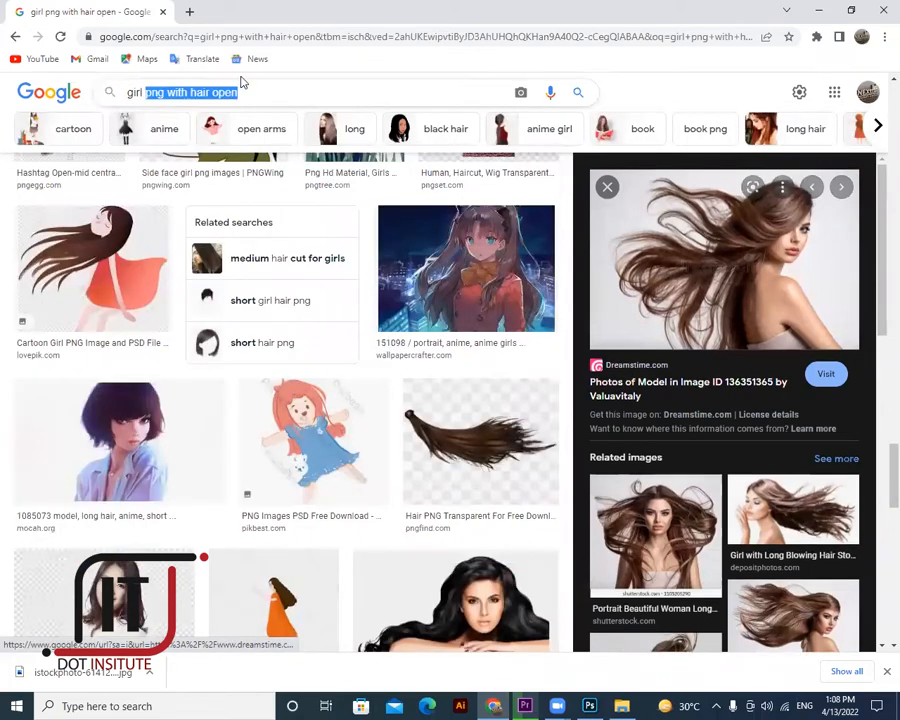
{"action": "key", "text": "ctrl+a"}
{"action": "key", "text": "BackSpace"}
{"action": "type", "text": "g"}
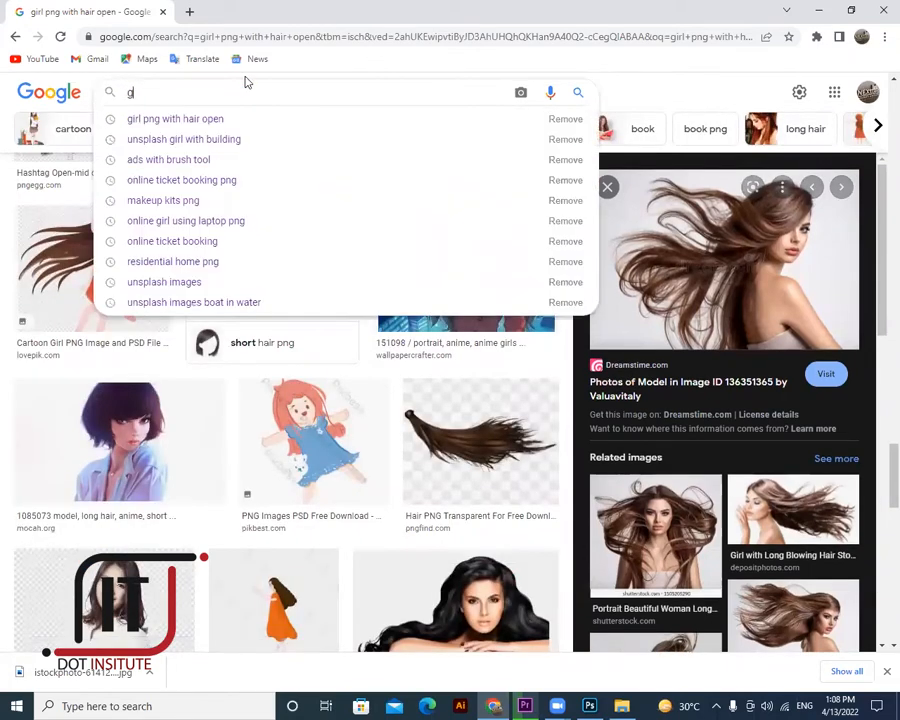
{"action": "type", "text": "irl pic"}
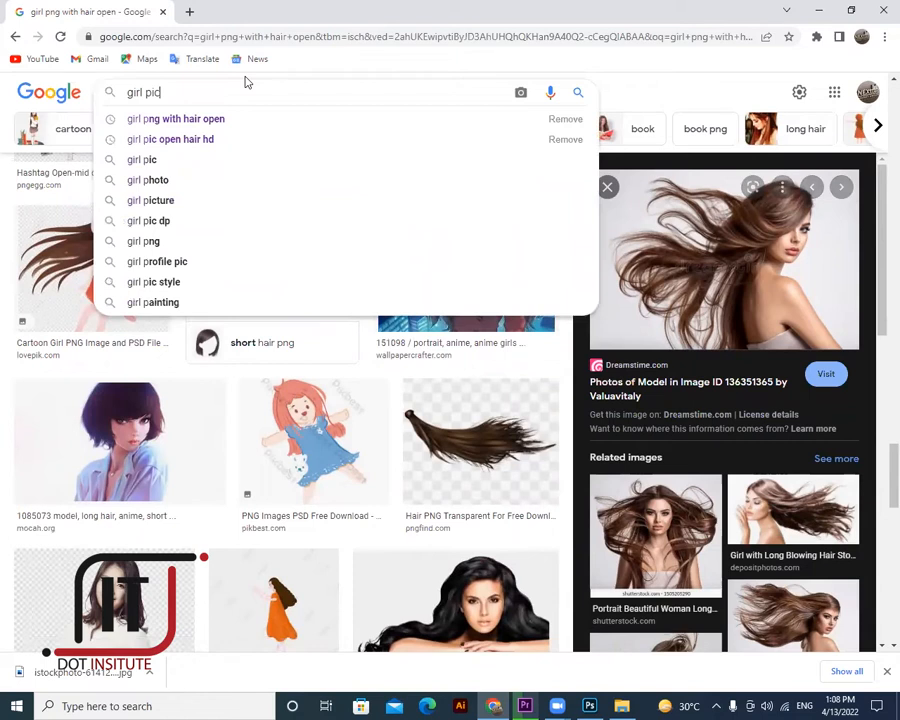
{"action": "type", "text": " with hair"}
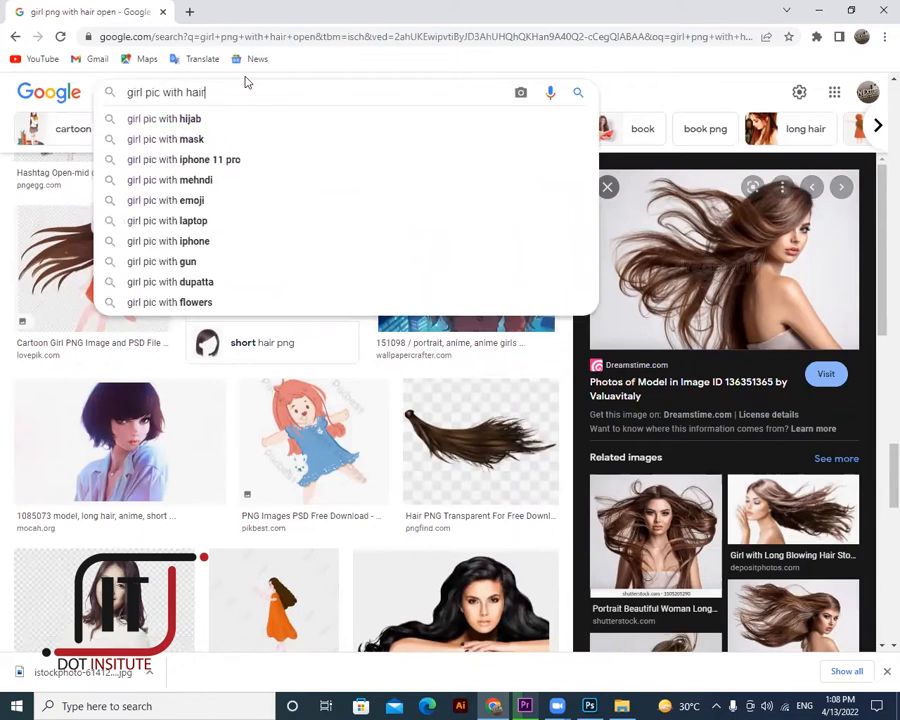
{"action": "type", "text": " sty"}
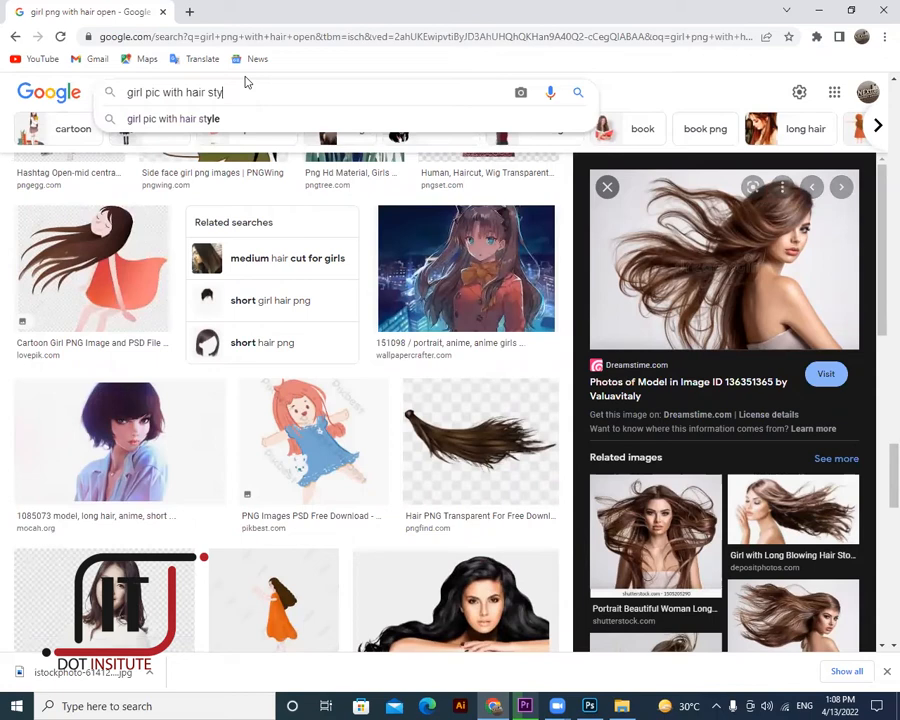
{"action": "type", "text": "le png"}
{"action": "key", "text": "Return"}
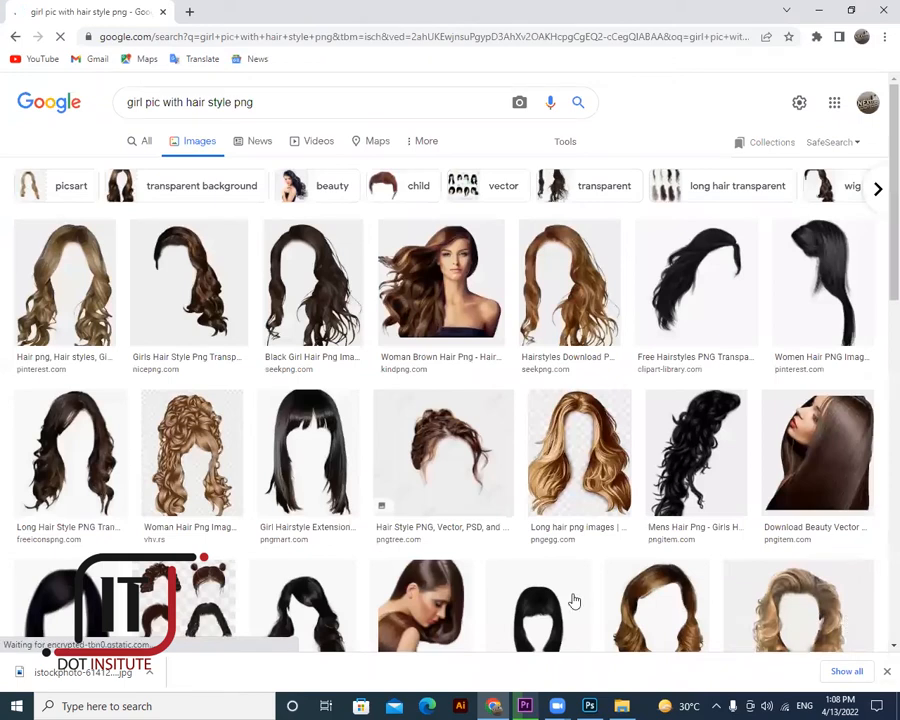
- Preview the Happy Girl Hair PNG result, cancel saving it, and visit its esquilo.io page
{"action": "scroll", "coordinate": [507, 570], "scroll_direction": "down", "scroll_amount": 5}
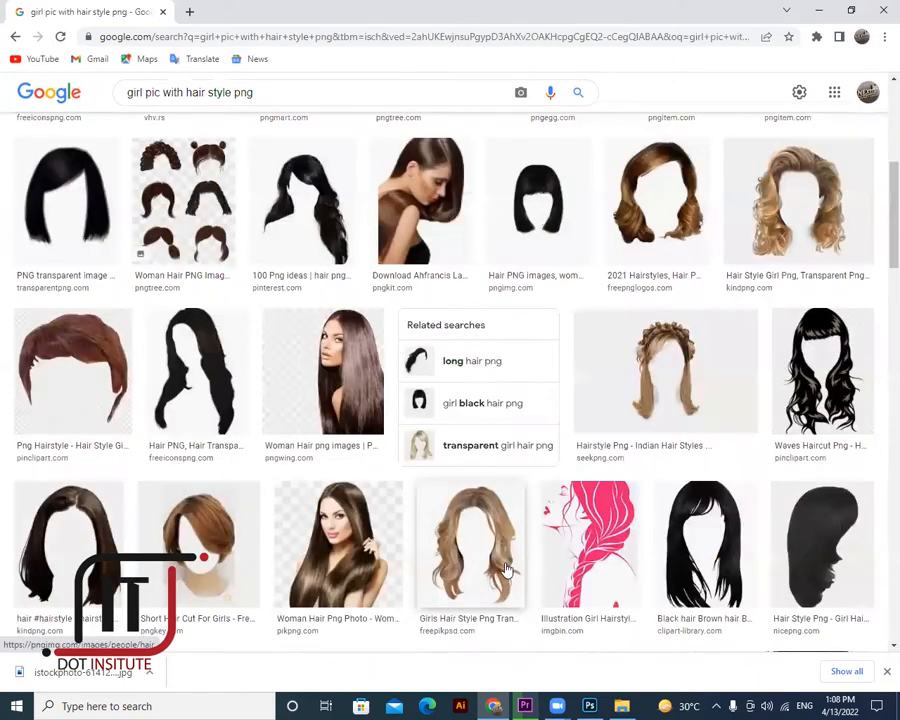
{"action": "scroll", "coordinate": [507, 570], "scroll_direction": "down", "scroll_amount": 3}
{"action": "scroll", "coordinate": [507, 570], "scroll_direction": "down", "scroll_amount": 2}
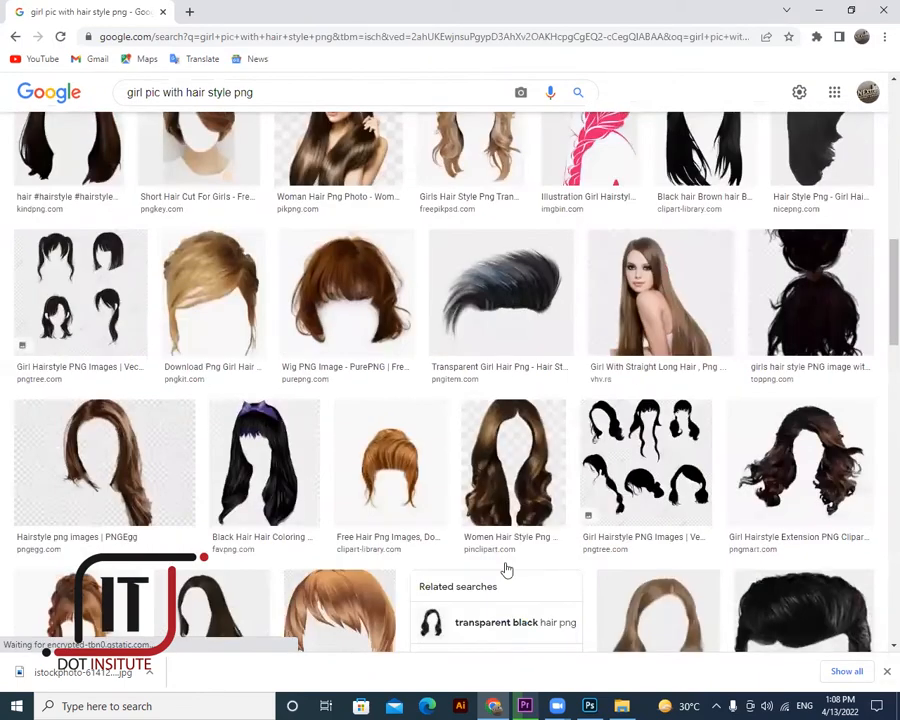
{"action": "scroll", "coordinate": [507, 570], "scroll_direction": "down", "scroll_amount": 5}
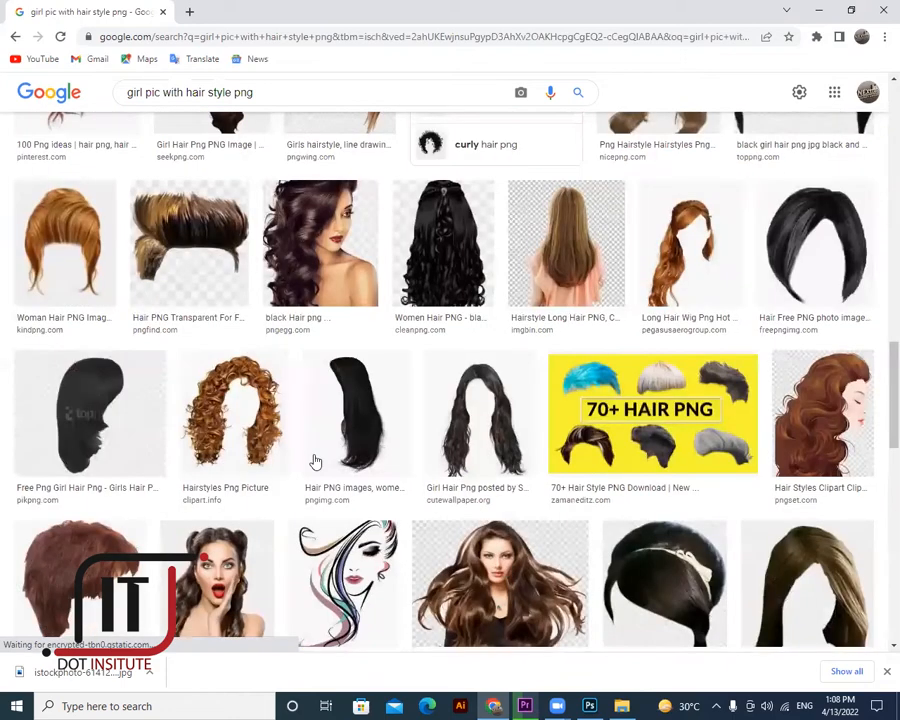
{"action": "left_click", "coordinate": [513, 431]}
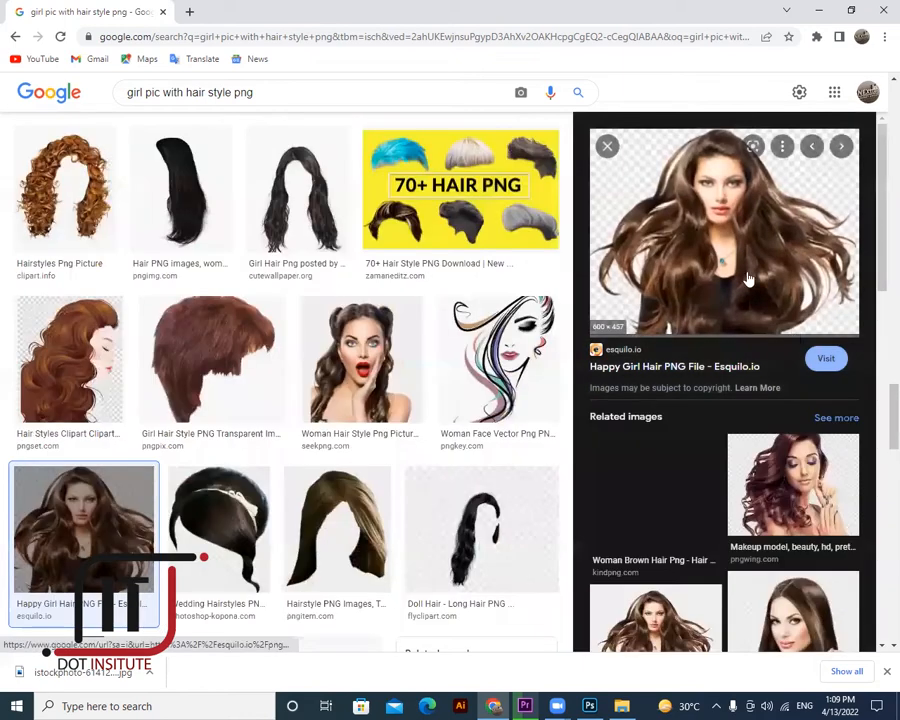
{"action": "right_click", "coordinate": [759, 270]}
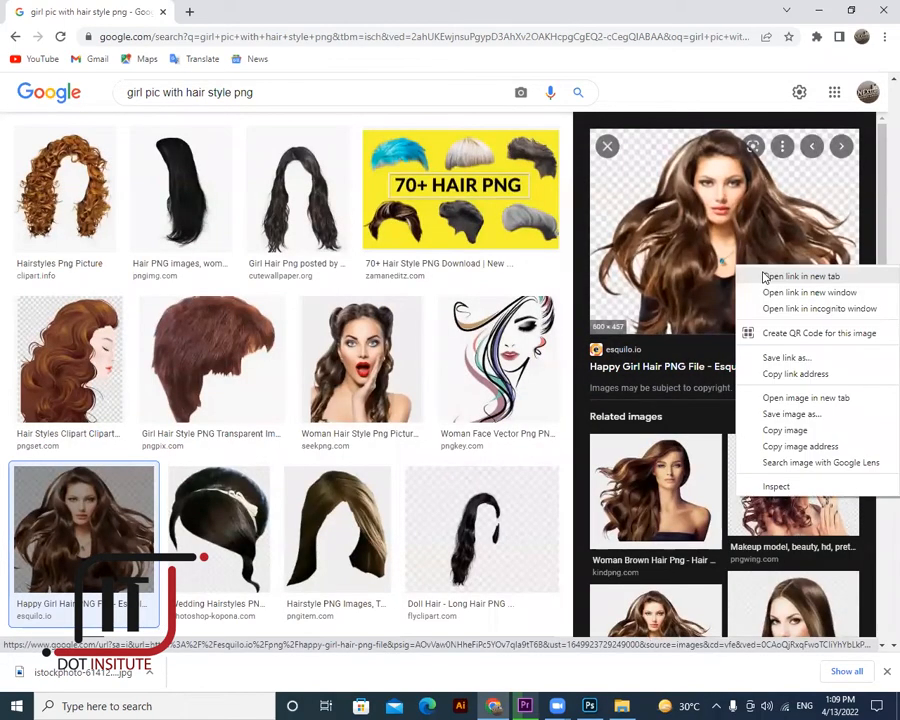
{"action": "left_click", "coordinate": [760, 414]}
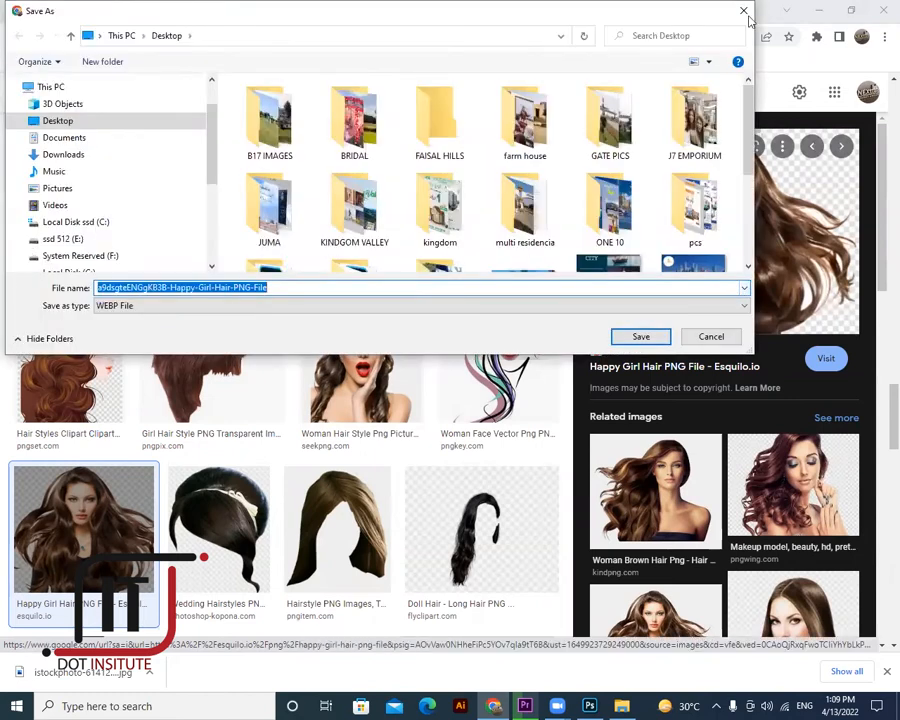
{"action": "key", "text": "Return"}
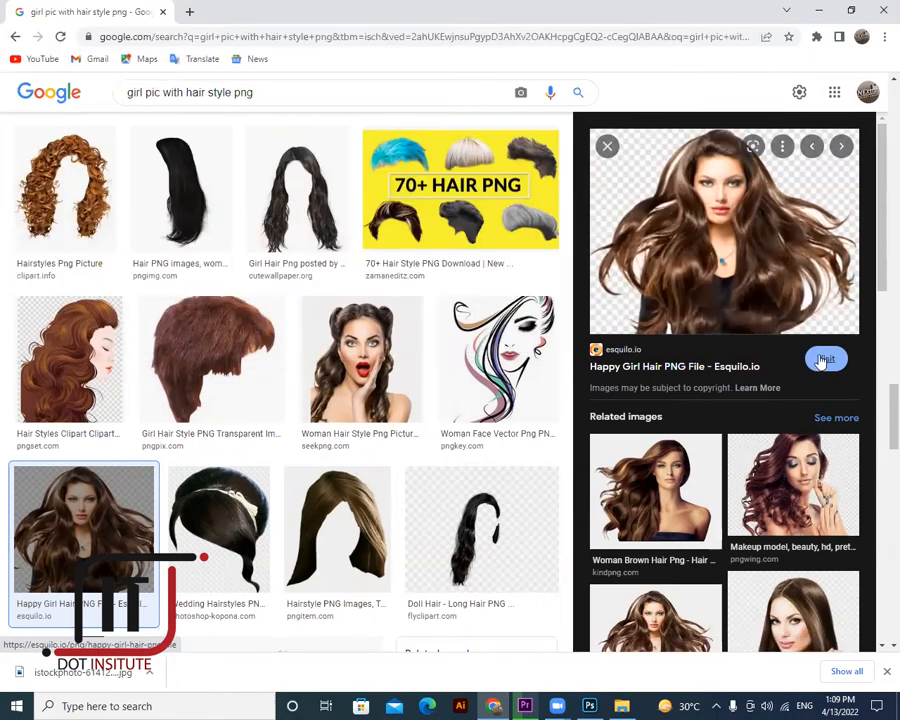
{"action": "left_click", "coordinate": [823, 359]}
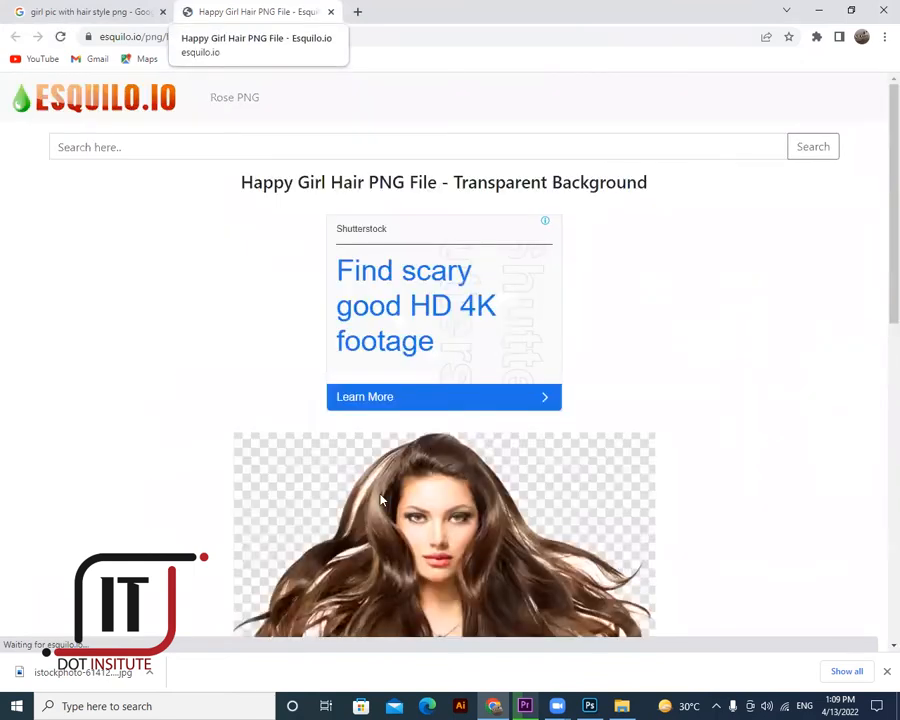
- Download the Happy Girl Hair PNG file from esquilo.io
{"action": "scroll", "coordinate": [428, 378], "scroll_direction": "down", "scroll_amount": 3}
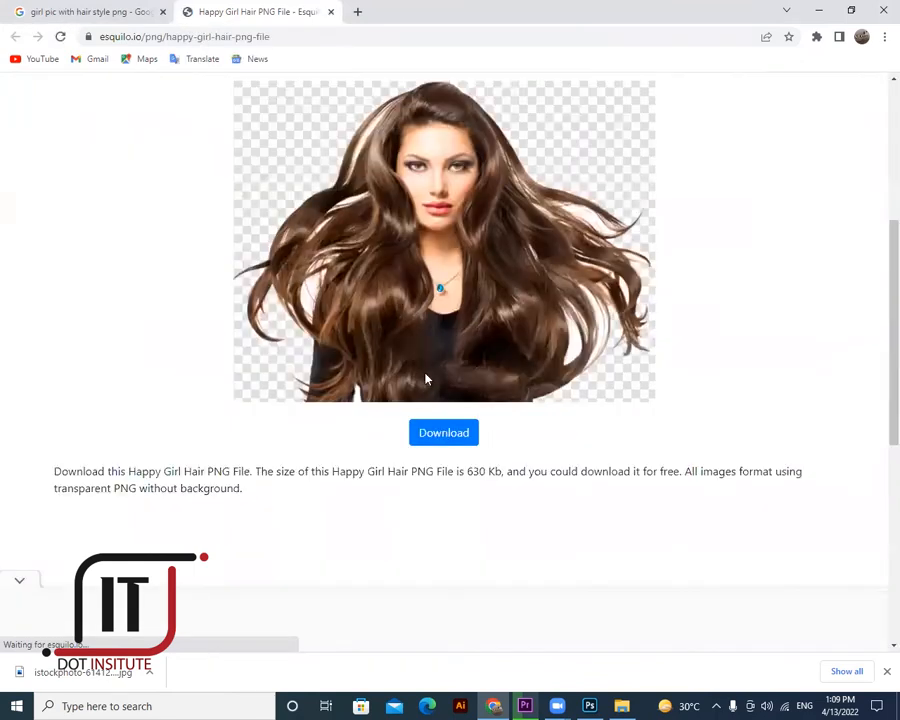
{"action": "left_click", "coordinate": [450, 436]}
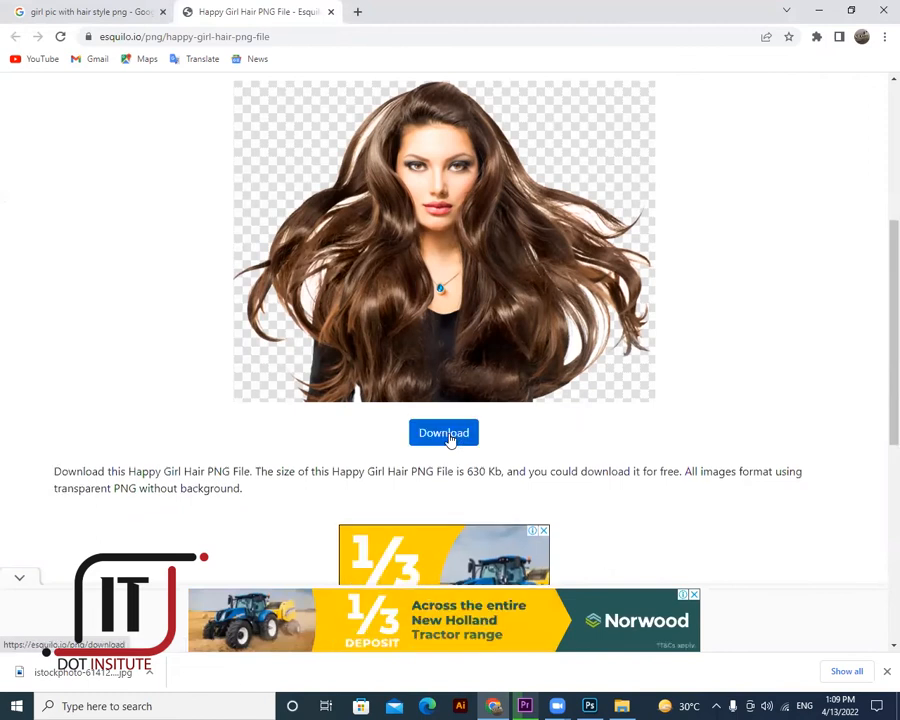
{"action": "left_click", "coordinate": [444, 433]}
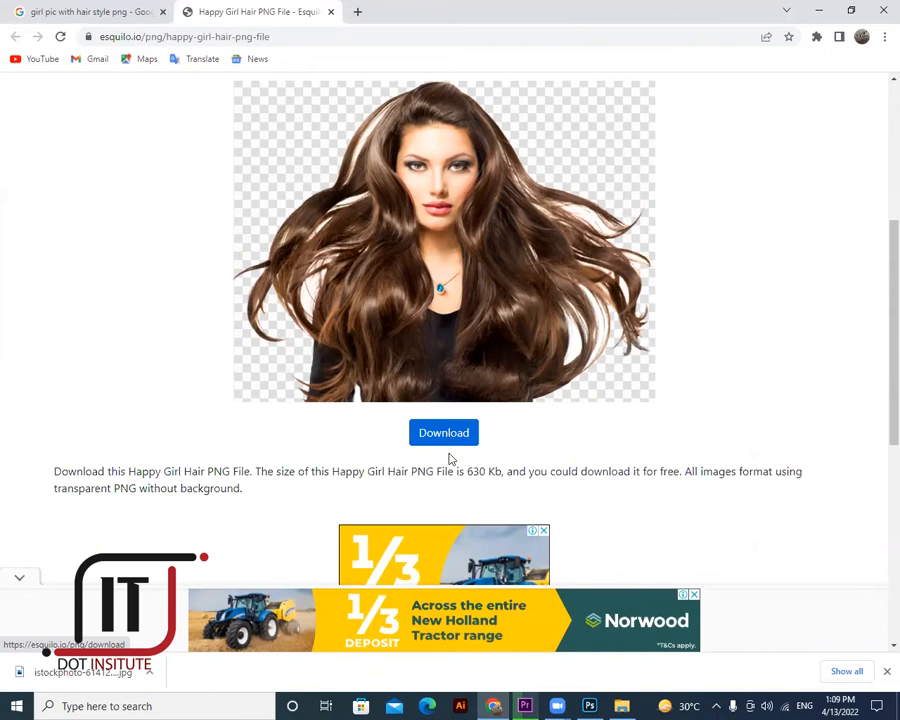
- Close the full-page ad and show the downloaded PNG in its folder
{"action": "scroll", "coordinate": [443, 525], "scroll_direction": "down", "scroll_amount": 3}
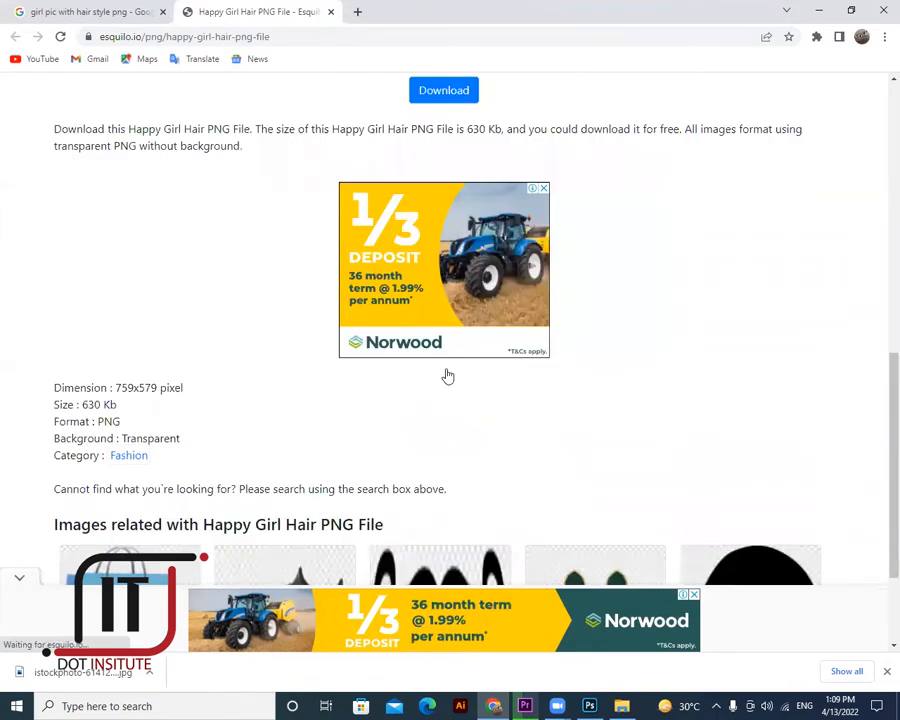
{"action": "scroll", "coordinate": [448, 375], "scroll_direction": "up", "scroll_amount": 3}
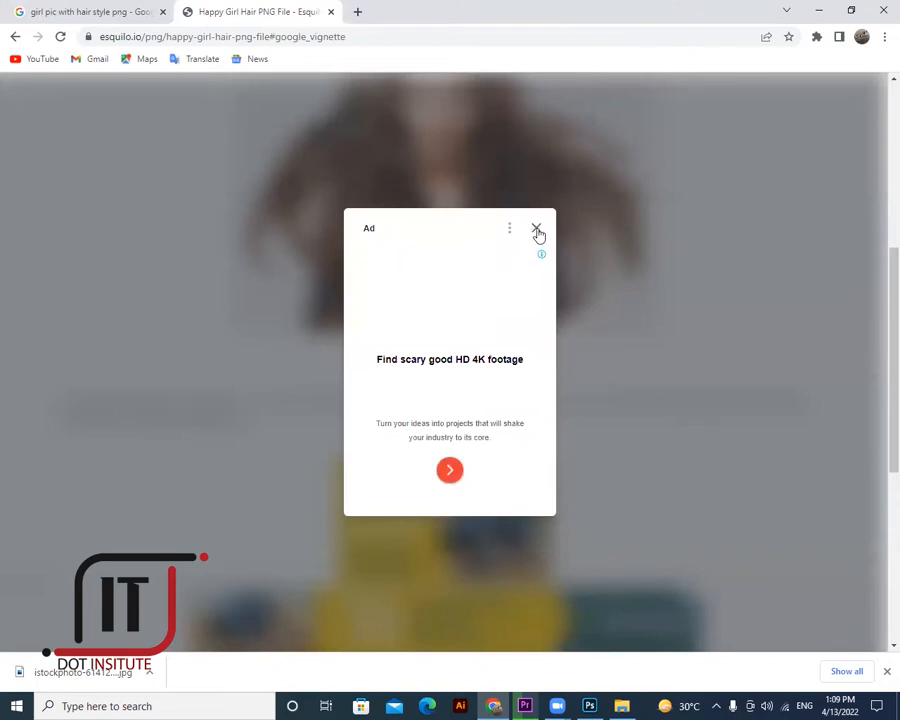
{"action": "left_click", "coordinate": [451, 474]}
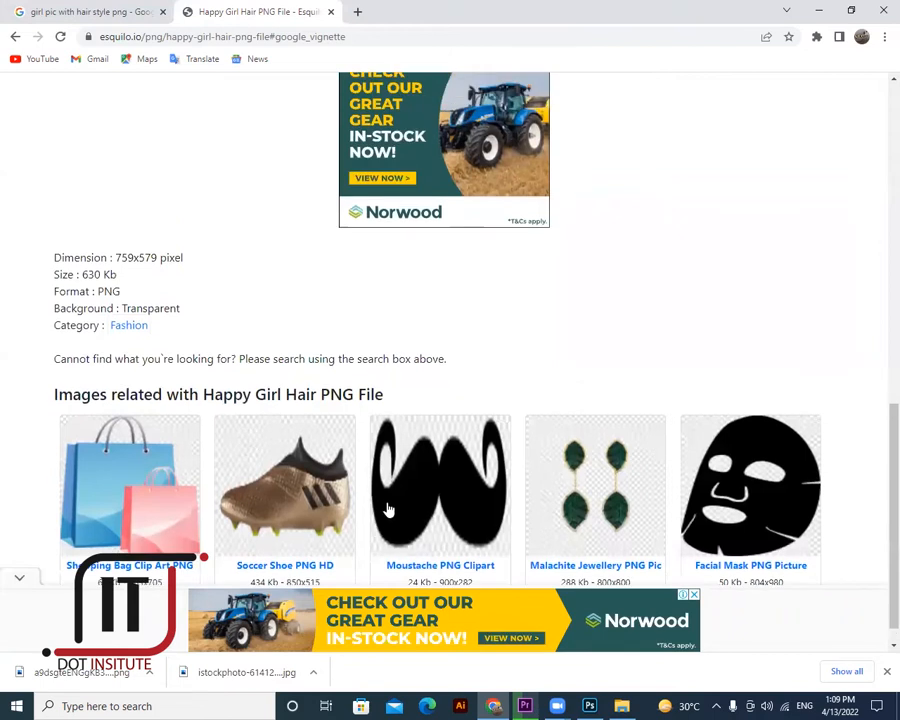
{"action": "right_click", "coordinate": [83, 676]}
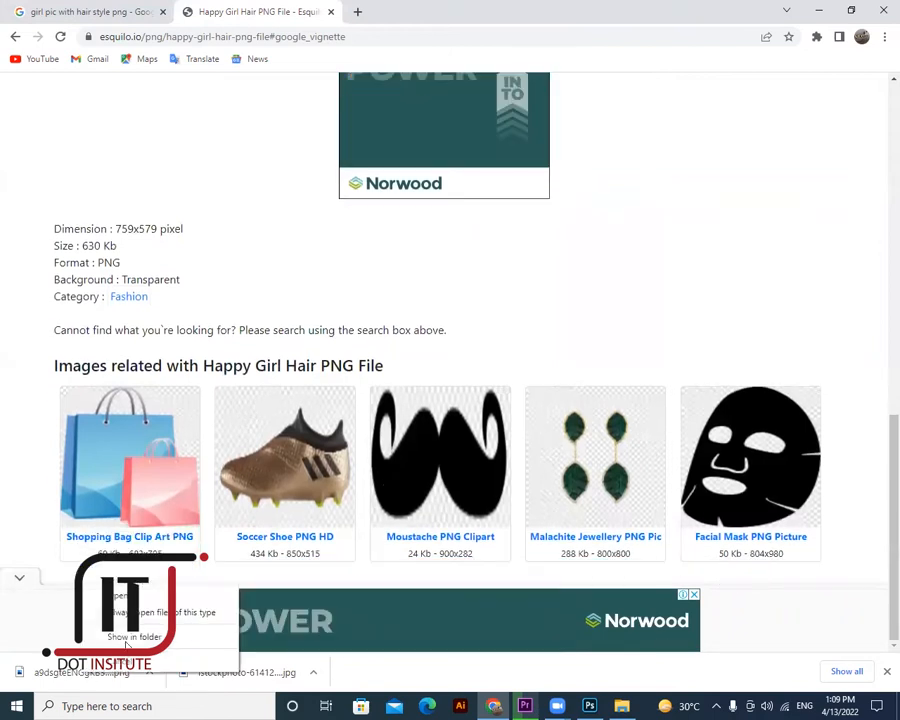
{"action": "left_click", "coordinate": [130, 637]}
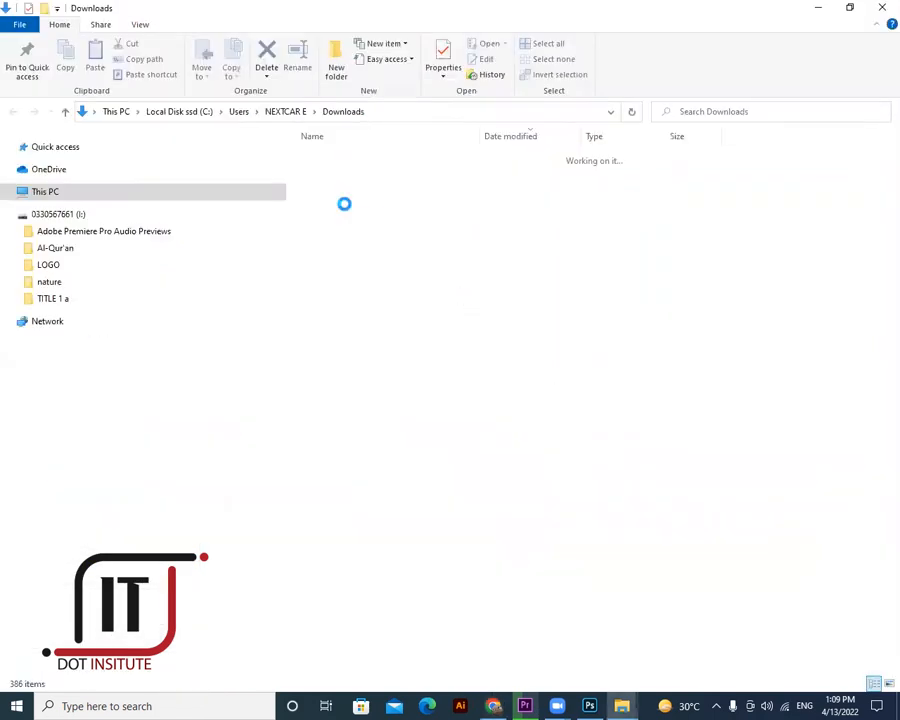
- Open the downloaded hair PNG with Adobe Photoshop, then switch back to Chrome
{"action": "right_click", "coordinate": [361, 177]}
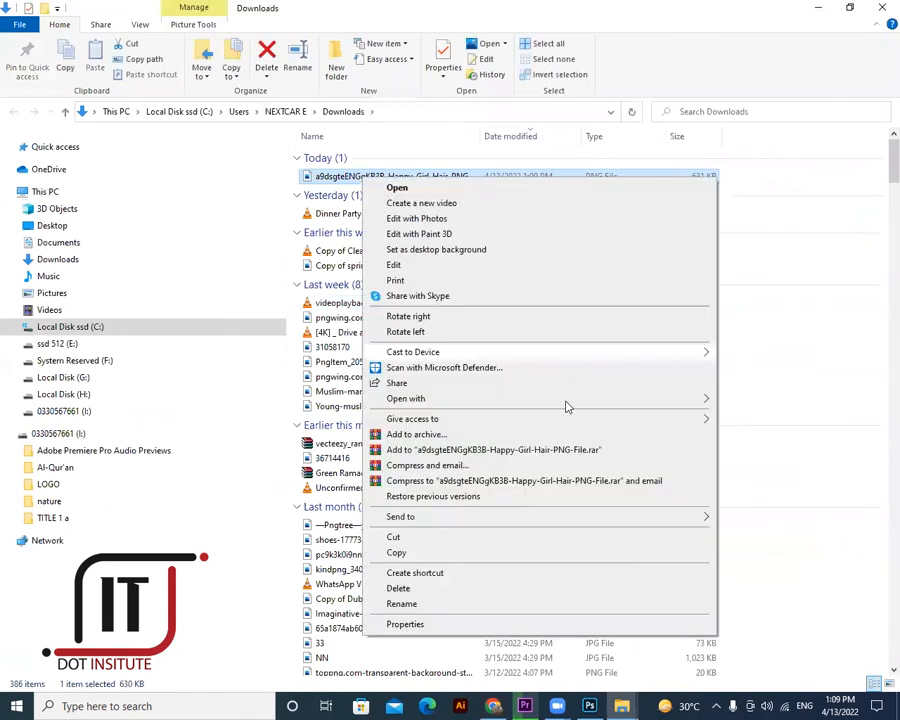
{"action": "mouse_move", "coordinate": [566, 400]}
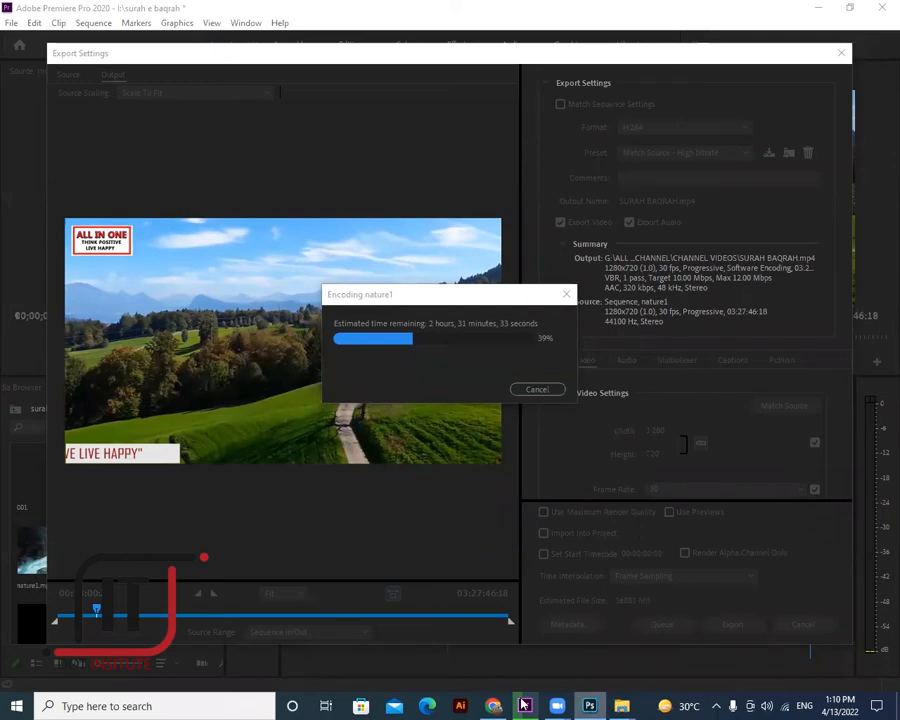
{"action": "left_click", "coordinate": [495, 705]}
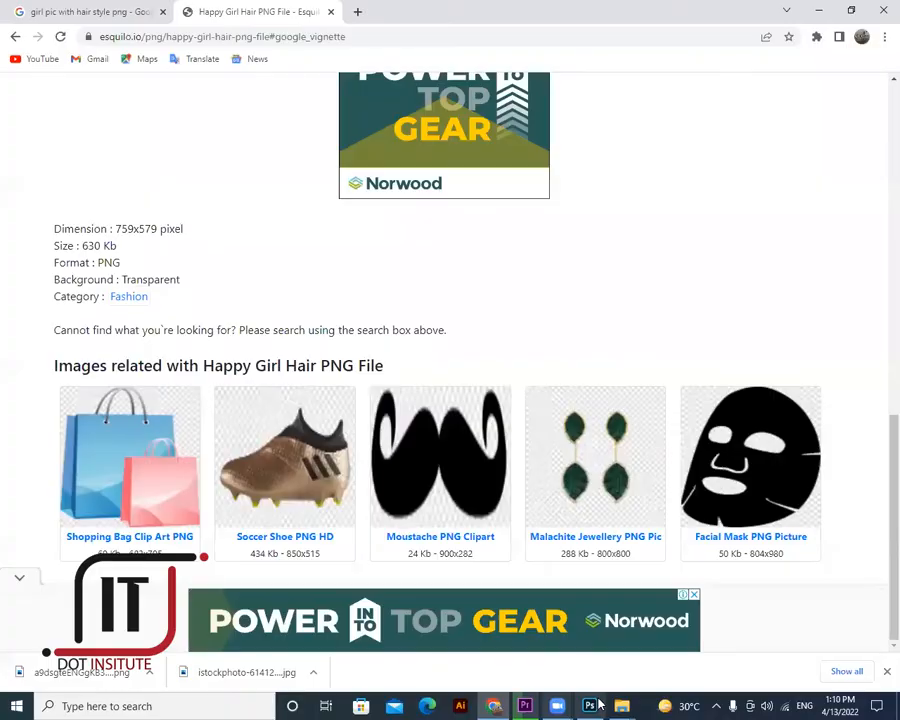
- Soften the girl's left and lower-right hair edges with the Blur Tool
{"action": "left_click", "coordinate": [592, 705]}
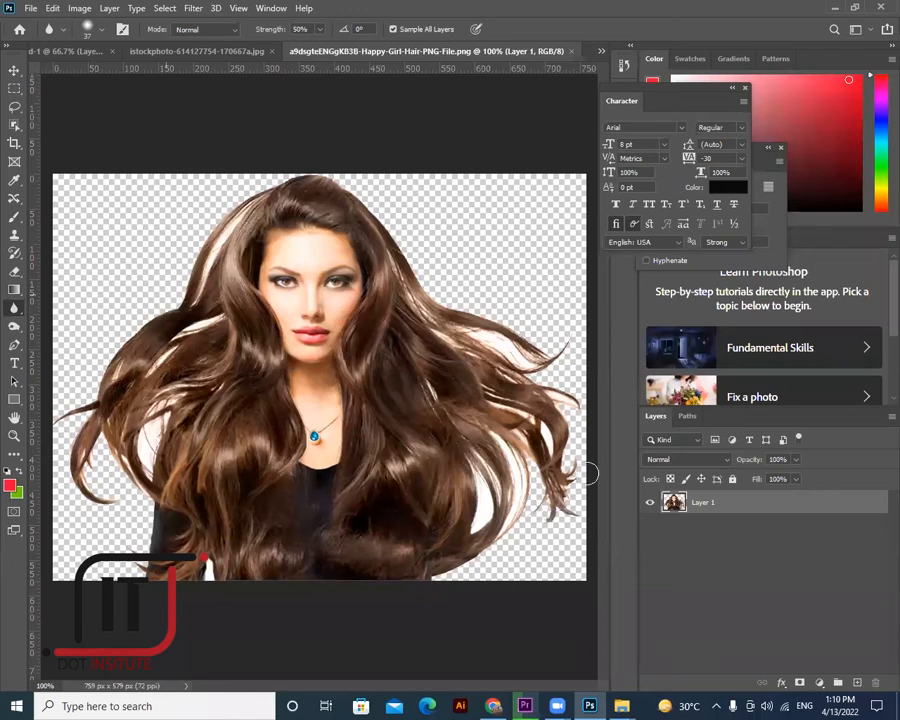
{"action": "mouse_move", "coordinate": [564, 510]}
{"action": "left_mouse_down"}
{"action": "mouse_move", "coordinate": [541, 519]}
{"action": "mouse_move", "coordinate": [549, 412]}
{"action": "left_mouse_up"}
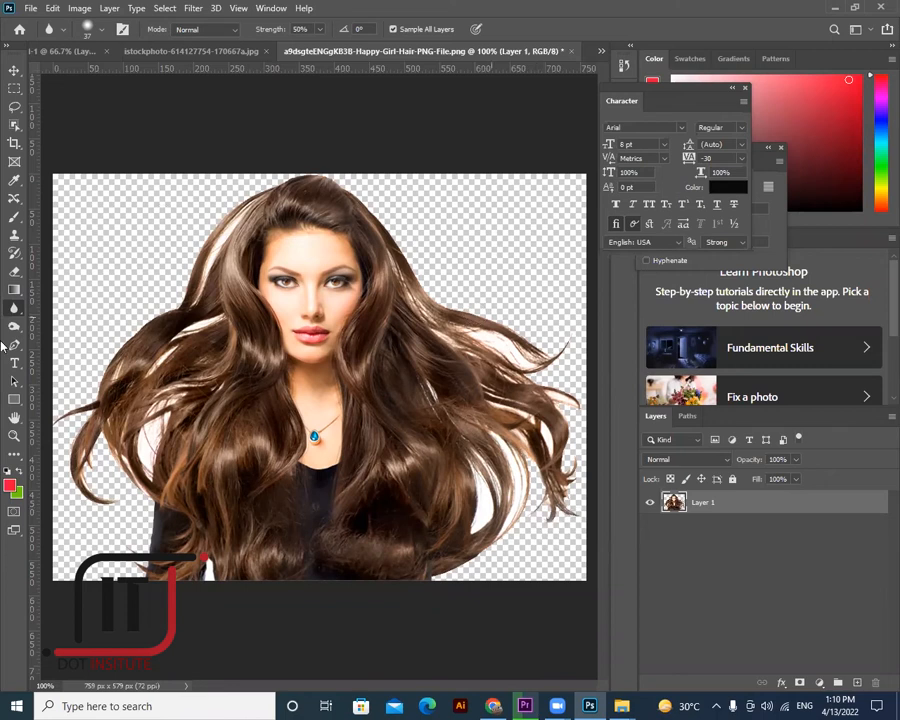
{"action": "right_click", "coordinate": [15, 308]}
{"action": "left_click", "coordinate": [57, 309]}
{"action": "mouse_move", "coordinate": [158, 317]}
{"action": "left_mouse_down"}
{"action": "mouse_move", "coordinate": [125, 343]}
{"action": "mouse_move", "coordinate": [143, 324]}
{"action": "mouse_move", "coordinate": [87, 397]}
{"action": "mouse_move", "coordinate": [101, 372]}
{"action": "mouse_move", "coordinate": [78, 456]}
{"action": "mouse_move", "coordinate": [70, 442]}
{"action": "mouse_move", "coordinate": [78, 470]}
{"action": "mouse_move", "coordinate": [73, 437]}
{"action": "mouse_move", "coordinate": [67, 455]}
{"action": "mouse_move", "coordinate": [114, 531]}
{"action": "mouse_move", "coordinate": [135, 463]}
{"action": "mouse_move", "coordinate": [120, 450]}
{"action": "mouse_move", "coordinate": [150, 558]}
{"action": "mouse_move", "coordinate": [150, 527]}
{"action": "mouse_move", "coordinate": [245, 181]}
{"action": "mouse_move", "coordinate": [245, 196]}
{"action": "mouse_move", "coordinate": [268, 181]}
{"action": "mouse_move", "coordinate": [330, 175]}
{"action": "mouse_move", "coordinate": [389, 205]}
{"action": "mouse_move", "coordinate": [416, 268]}
{"action": "mouse_move", "coordinate": [408, 245]}
{"action": "mouse_move", "coordinate": [466, 332]}
{"action": "mouse_move", "coordinate": [522, 335]}
{"action": "mouse_move", "coordinate": [549, 369]}
{"action": "mouse_move", "coordinate": [540, 481]}
{"action": "mouse_move", "coordinate": [559, 505]}
{"action": "mouse_move", "coordinate": [527, 492]}
{"action": "mouse_move", "coordinate": [564, 536]}
{"action": "mouse_move", "coordinate": [517, 485]}
{"action": "mouse_move", "coordinate": [512, 460]}
{"action": "mouse_move", "coordinate": [523, 456]}
{"action": "mouse_move", "coordinate": [535, 525]}
{"action": "mouse_move", "coordinate": [490, 557]}
{"action": "mouse_move", "coordinate": [414, 589]}
{"action": "left_mouse_up"}
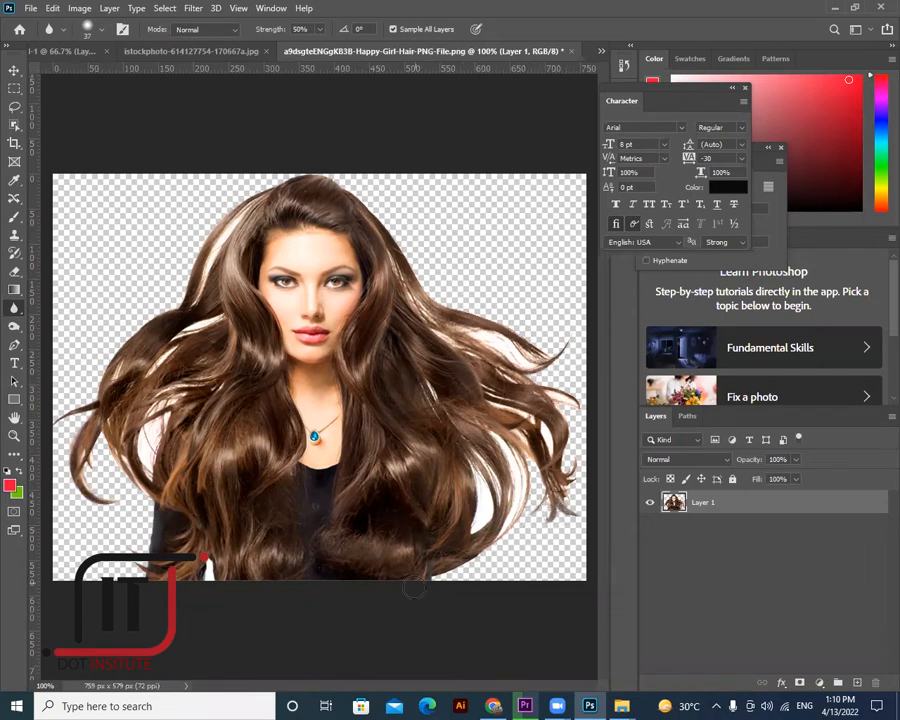
{"action": "mouse_move", "coordinate": [535, 487]}
{"action": "left_mouse_down"}
{"action": "mouse_move", "coordinate": [500, 548]}
{"action": "mouse_move", "coordinate": [406, 589]}
{"action": "left_mouse_up"}
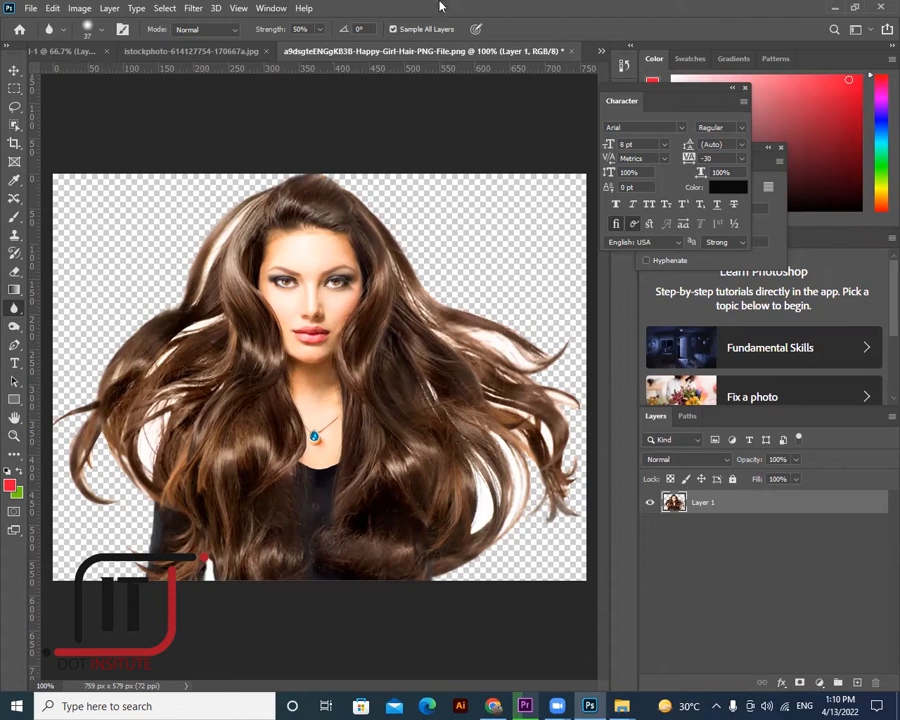
- Add an empty Layer 2 and set the Smudge Tool to a 10 px brush at 79% strength
{"action": "left_click", "coordinate": [857, 682]}
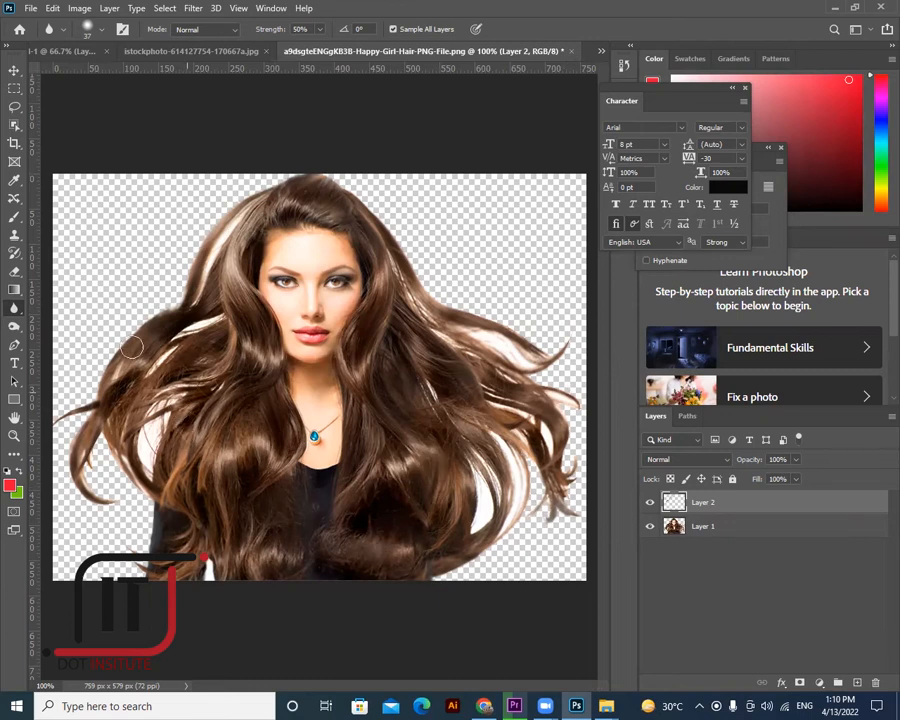
{"action": "right_click", "coordinate": [14, 308]}
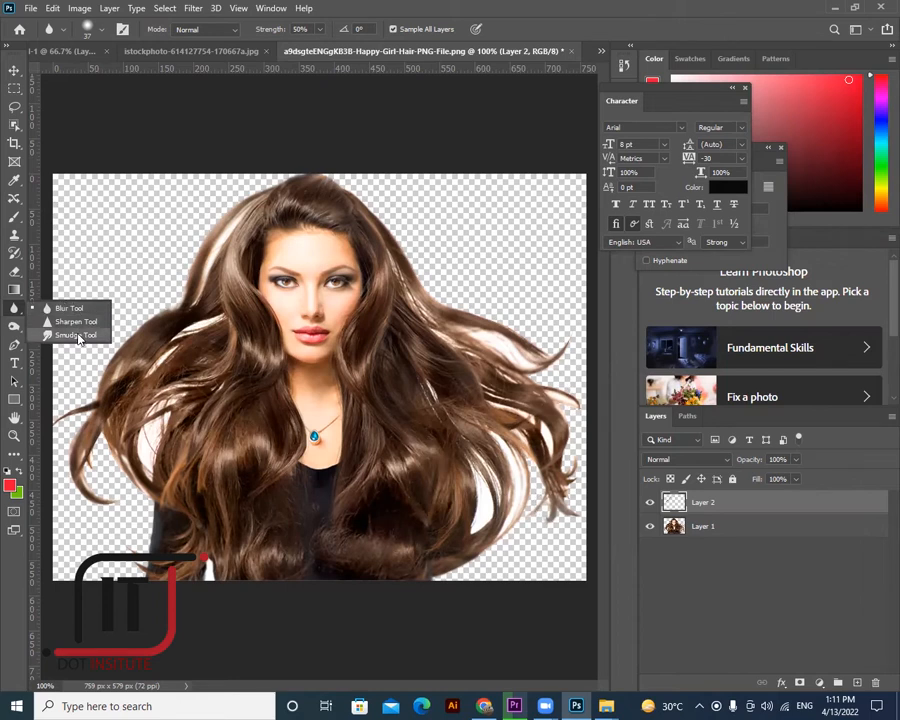
{"action": "left_click", "coordinate": [74, 335]}
{"action": "left_click", "coordinate": [100, 29]}
{"action": "left_click_drag", "start_coordinate": [100, 78], "coordinate": [84, 78]}
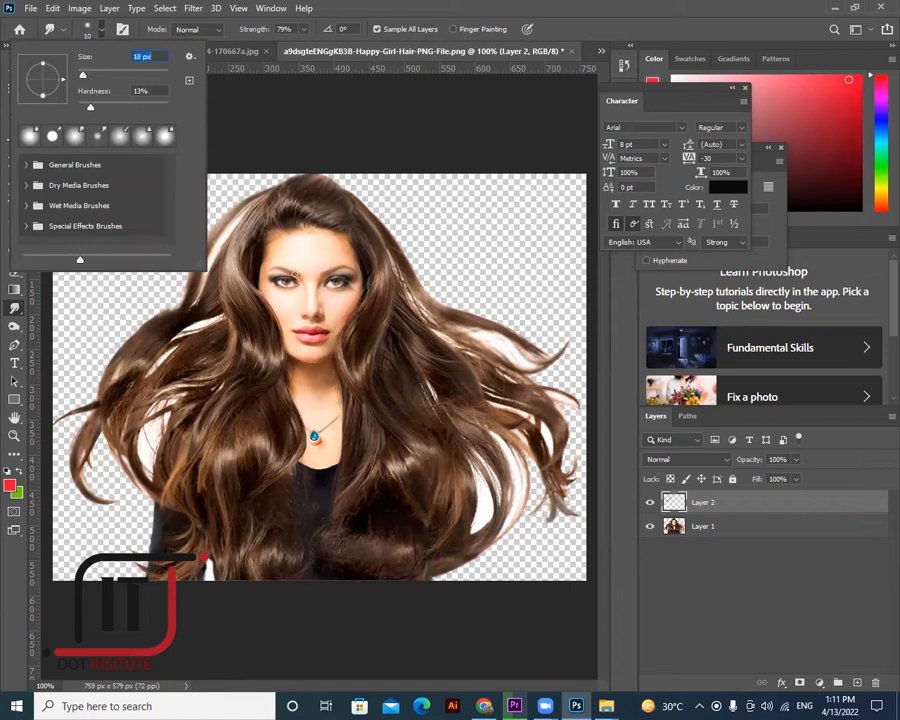
{"action": "key", "text": "Return"}
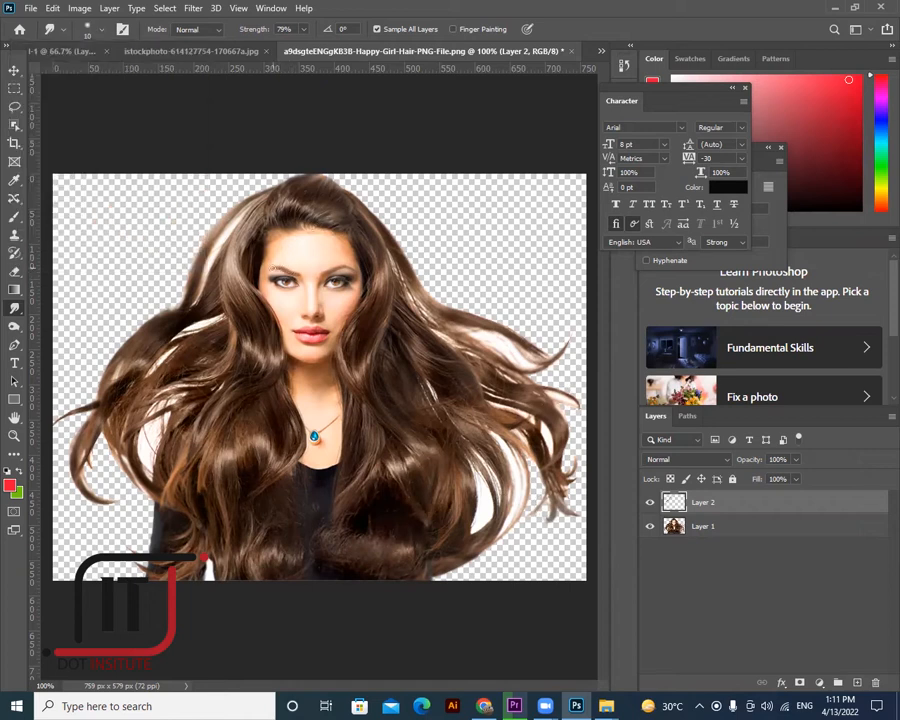
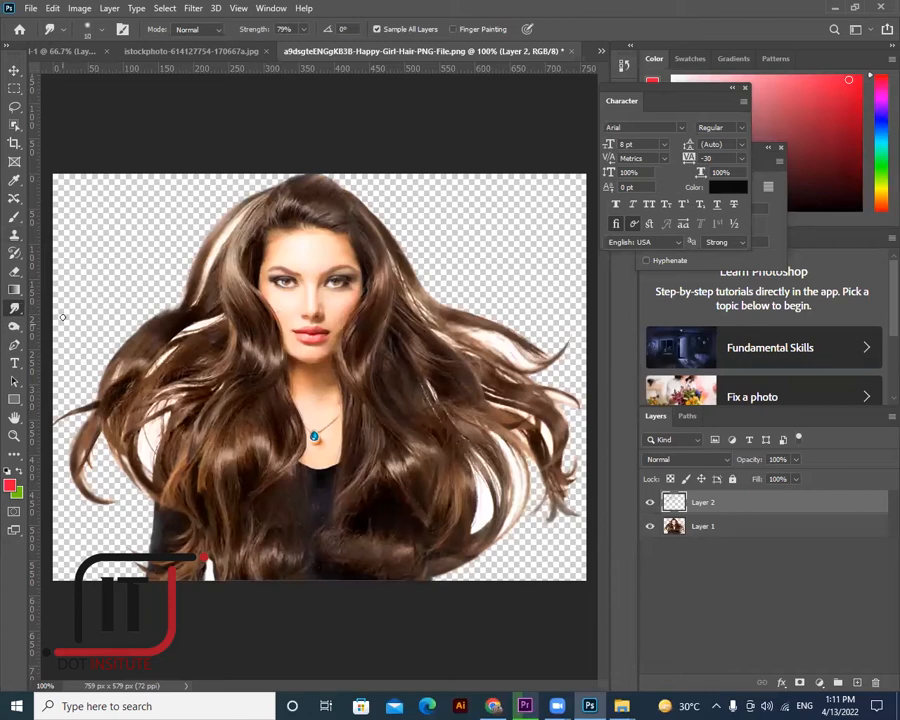
- Sharpen the woman's face on Layer 2 with the Sharpen Tool at 100% strength
{"action": "right_click", "coordinate": [15, 307]}
{"action": "left_click", "coordinate": [64, 322]}
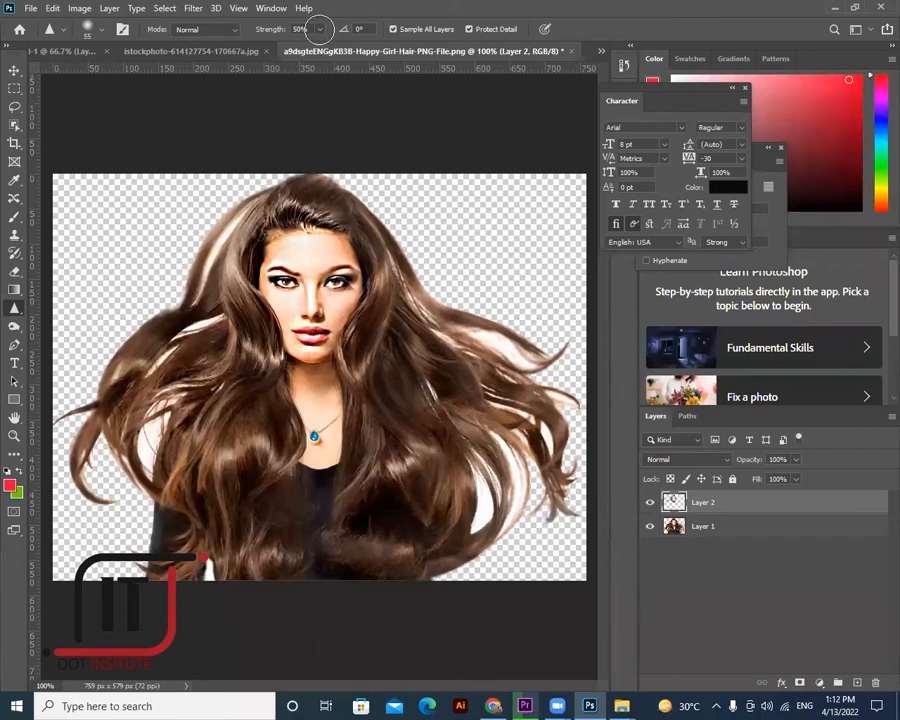
{"action": "left_click", "coordinate": [319, 29]}
{"action": "left_click_drag", "start_coordinate": [320, 44], "coordinate": [353, 45]}
{"action": "mouse_move", "coordinate": [282, 345]}
{"action": "left_mouse_down"}
{"action": "mouse_move", "coordinate": [313, 348]}
{"action": "mouse_move", "coordinate": [338, 359]}
{"action": "mouse_move", "coordinate": [346, 328]}
{"action": "mouse_move", "coordinate": [288, 312]}
{"action": "left_mouse_up"}
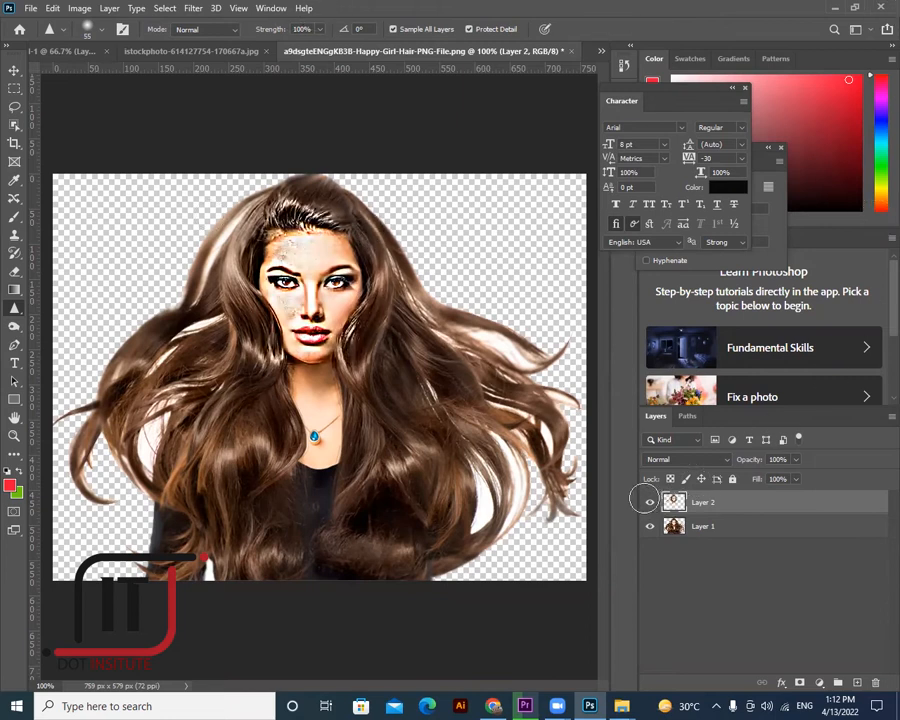
- Toggle Layer 2's visibility to compare the sharpened face with the original
{"action": "left_click", "coordinate": [14, 70]}
{"action": "key", "text": "Delete"}
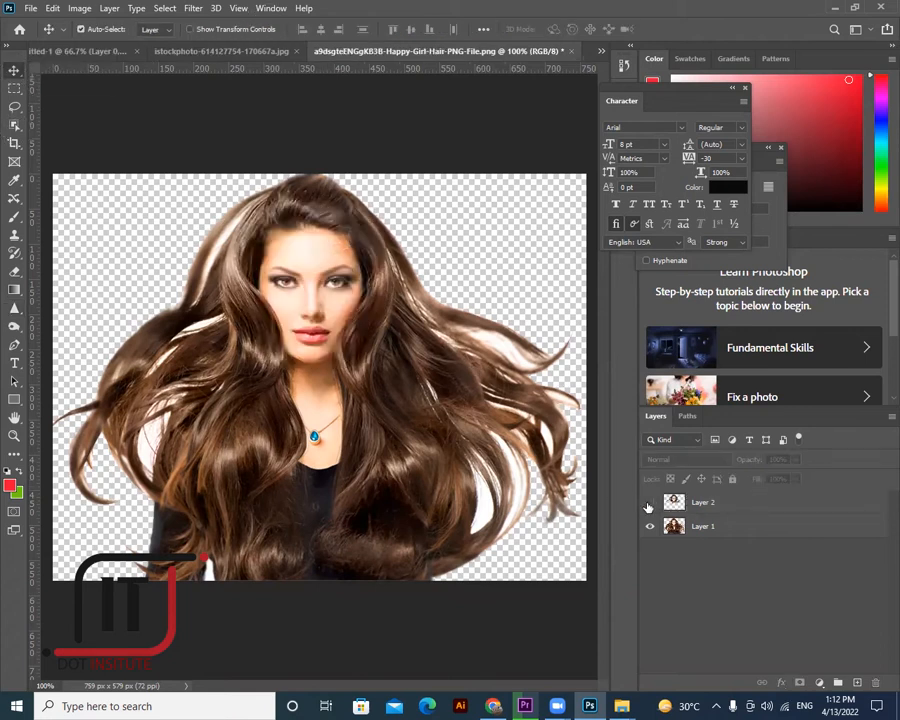
{"action": "left_click", "coordinate": [649, 506]}
- Hide Layer 2 again and browse the Dodge and Blur tool groups, keeping Normal blend mode
{"action": "left_click", "coordinate": [649, 506]}
{"action": "left_click", "coordinate": [14, 327]}
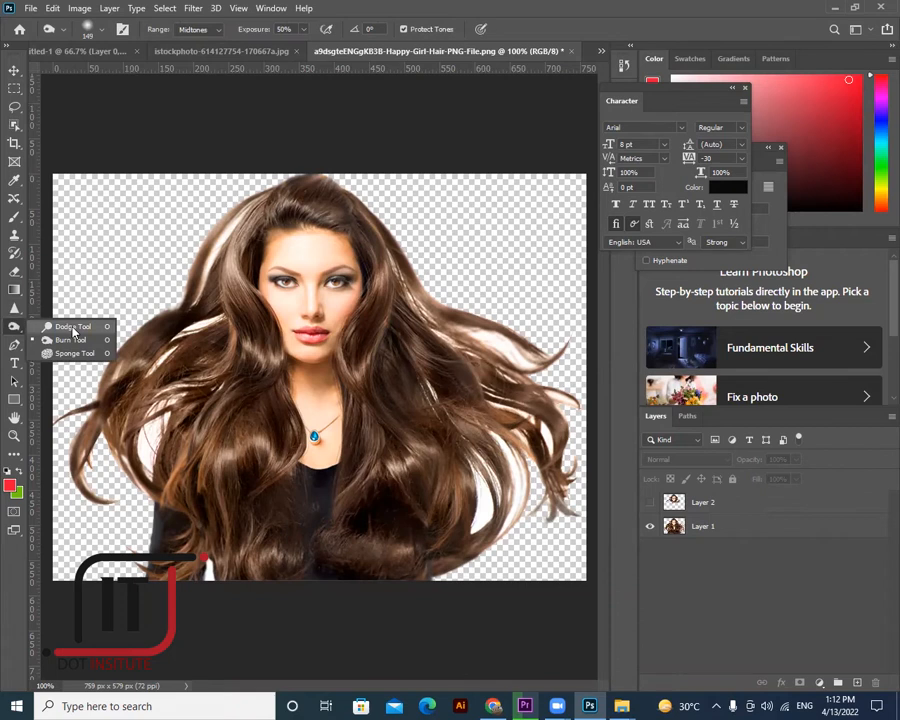
{"action": "left_click", "coordinate": [14, 308]}
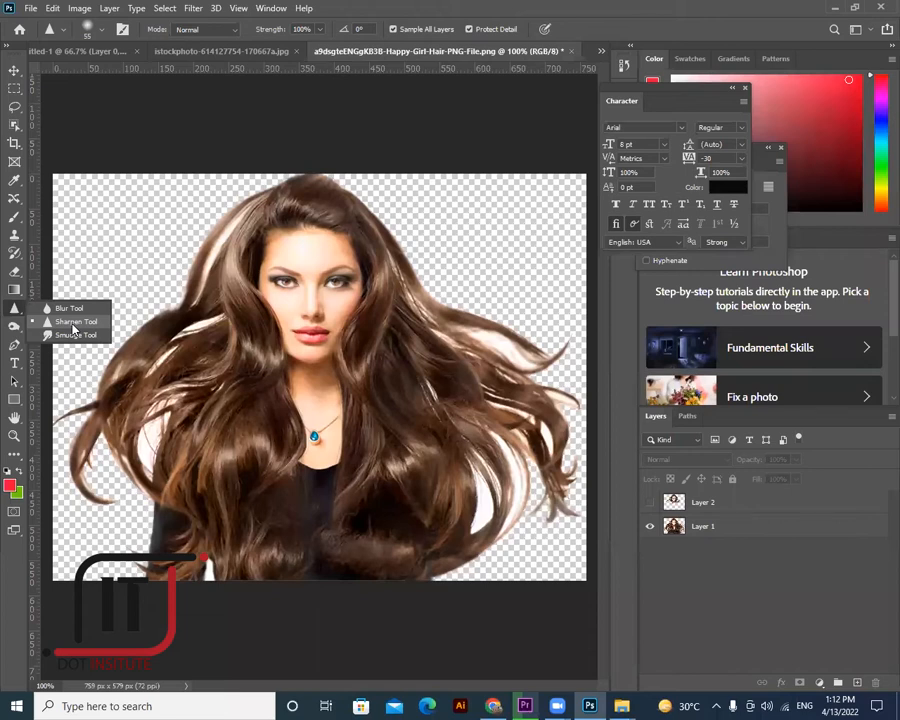
{"action": "left_click", "coordinate": [236, 30]}
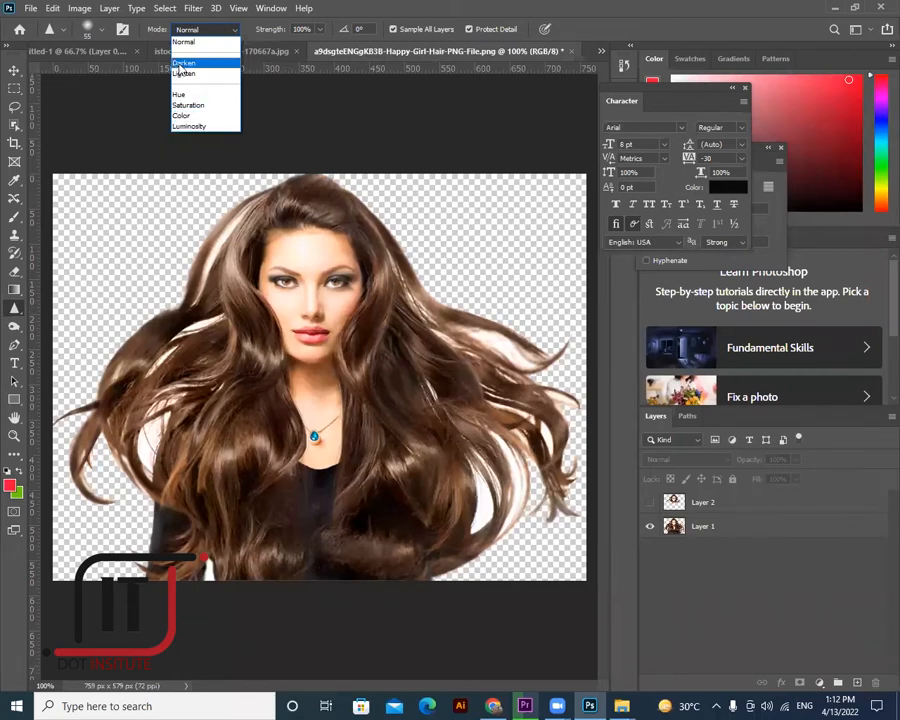
{"action": "left_click", "coordinate": [88, 80]}
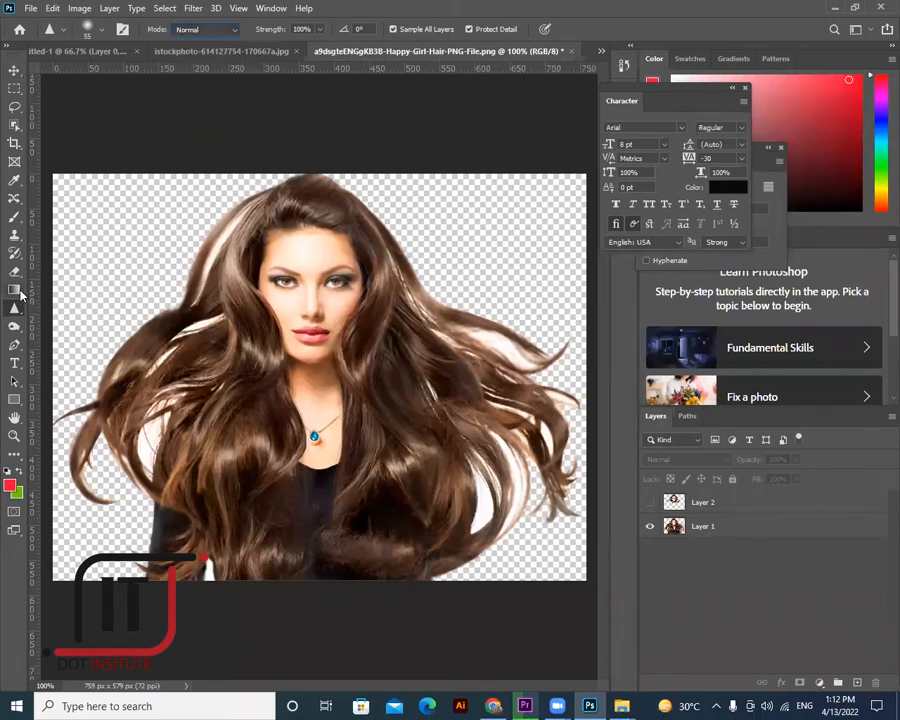
- Select the Brush Tool and Layer 1, then switch to the blank Untitled-1 document
{"action": "left_click", "coordinate": [14, 217]}
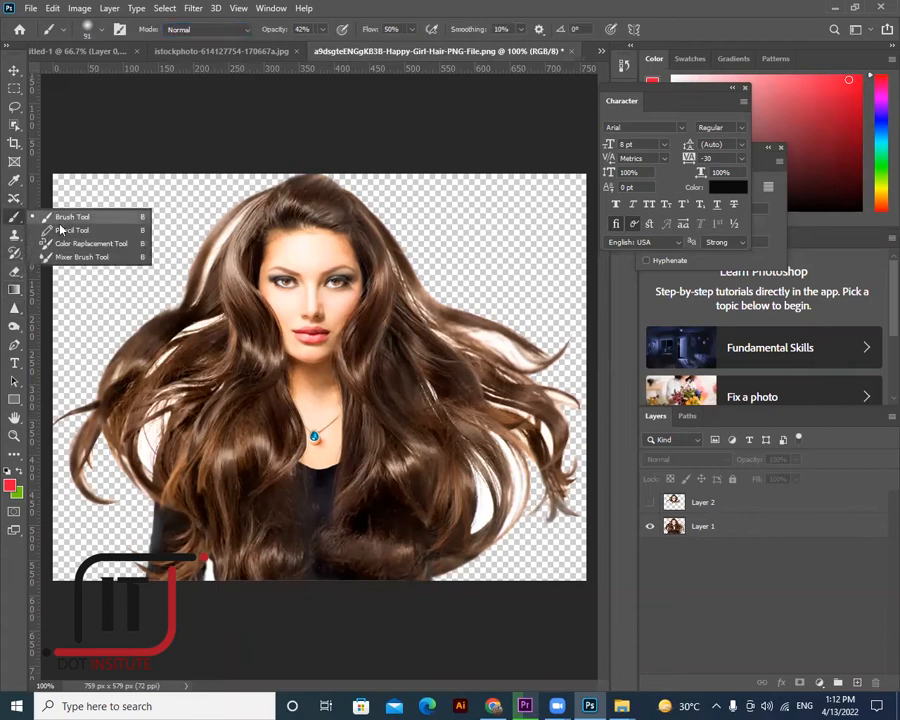
{"action": "left_click", "coordinate": [68, 217]}
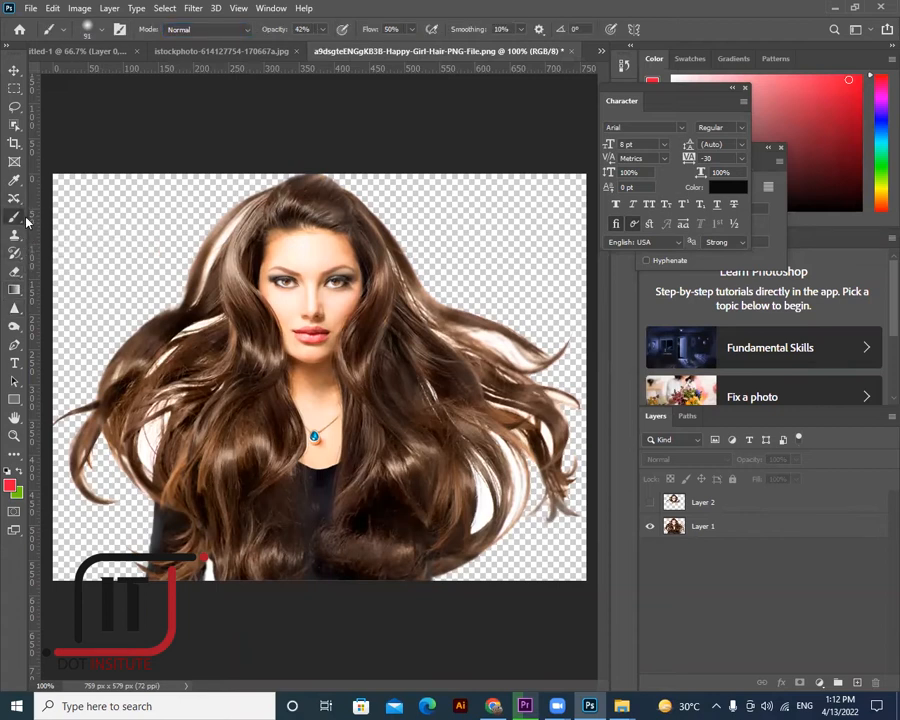
{"action": "right_click", "coordinate": [16, 216]}
{"action": "left_click", "coordinate": [668, 524]}
{"action": "right_click", "coordinate": [14, 217]}
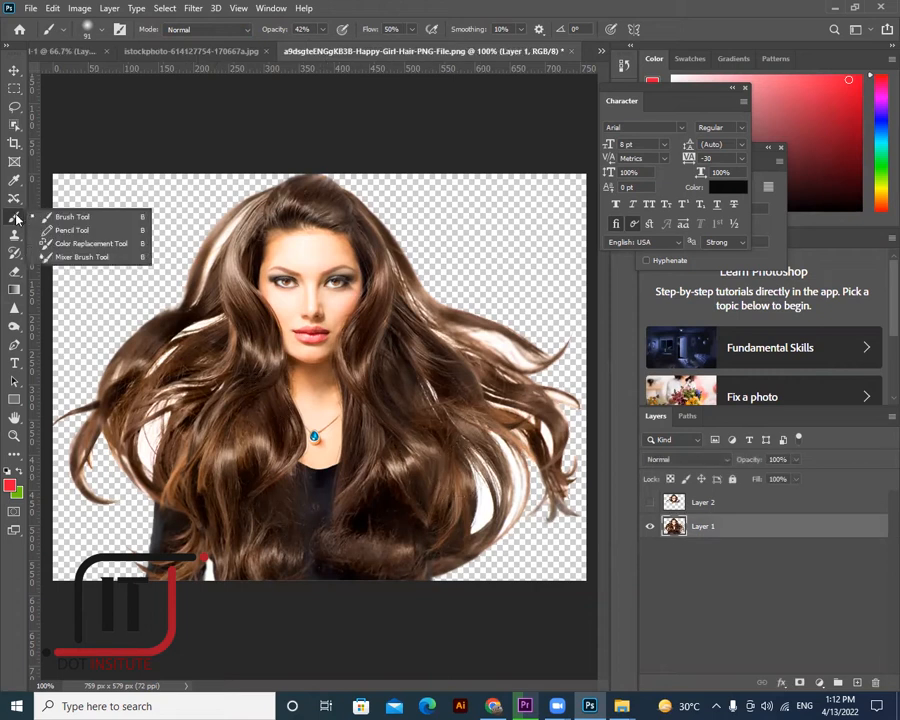
{"action": "left_click", "coordinate": [72, 220]}
{"action": "left_click", "coordinate": [42, 50]}
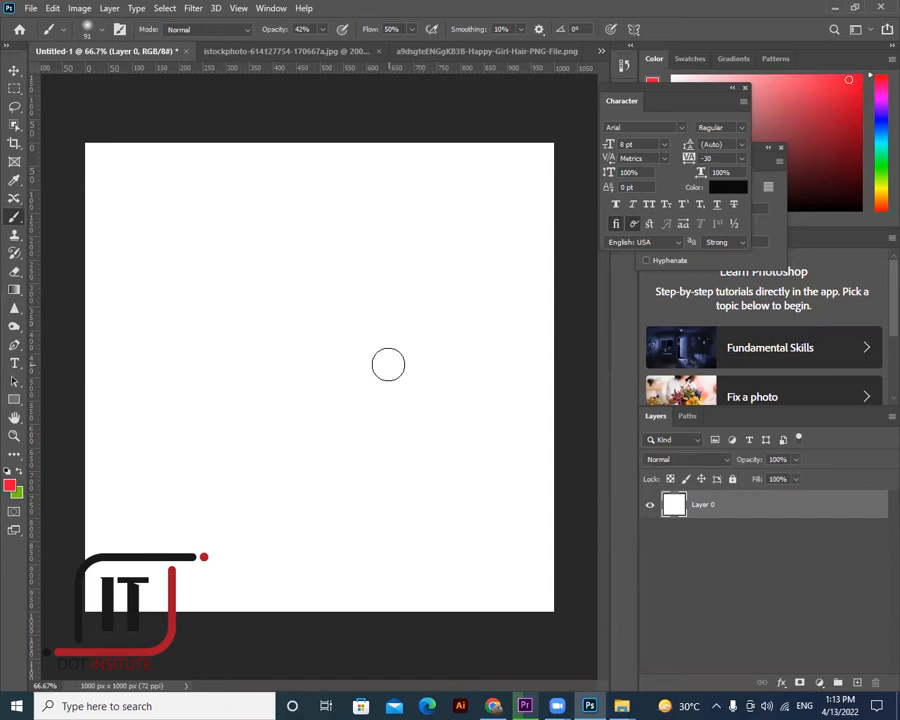
- Minimise Photoshop to reveal the Chrome page for the Happy Girl Hair PNG
{"action": "left_click", "coordinate": [832, 10]}
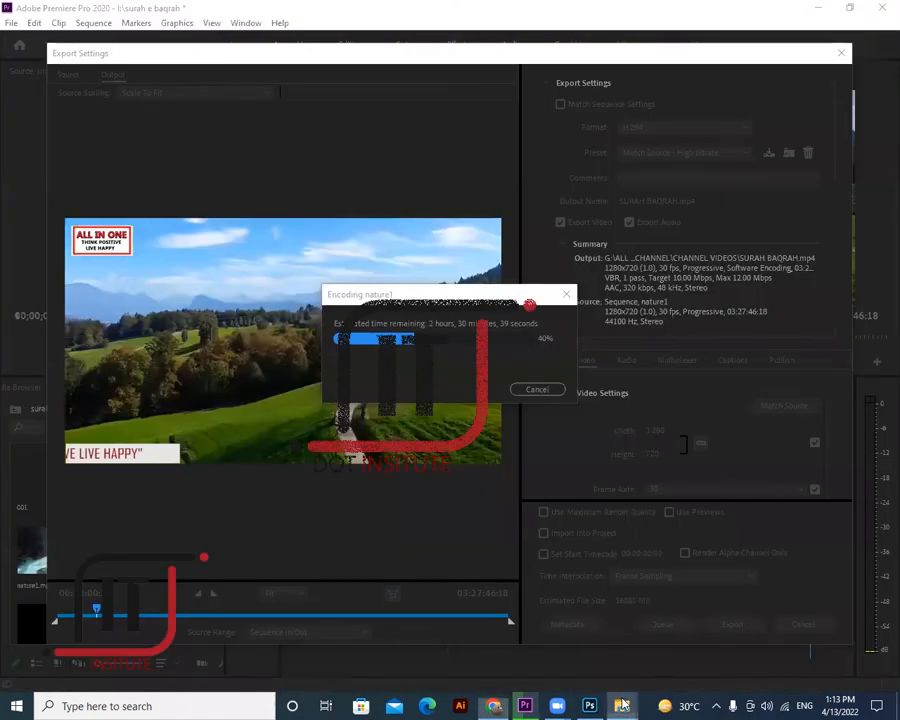
- Open the Makeup-Kit-Products PNG from the Desktop with Adobe Photoshop and return to Photoshop
{"action": "left_click", "coordinate": [622, 706]}
{"action": "left_click", "coordinate": [576, 662]}
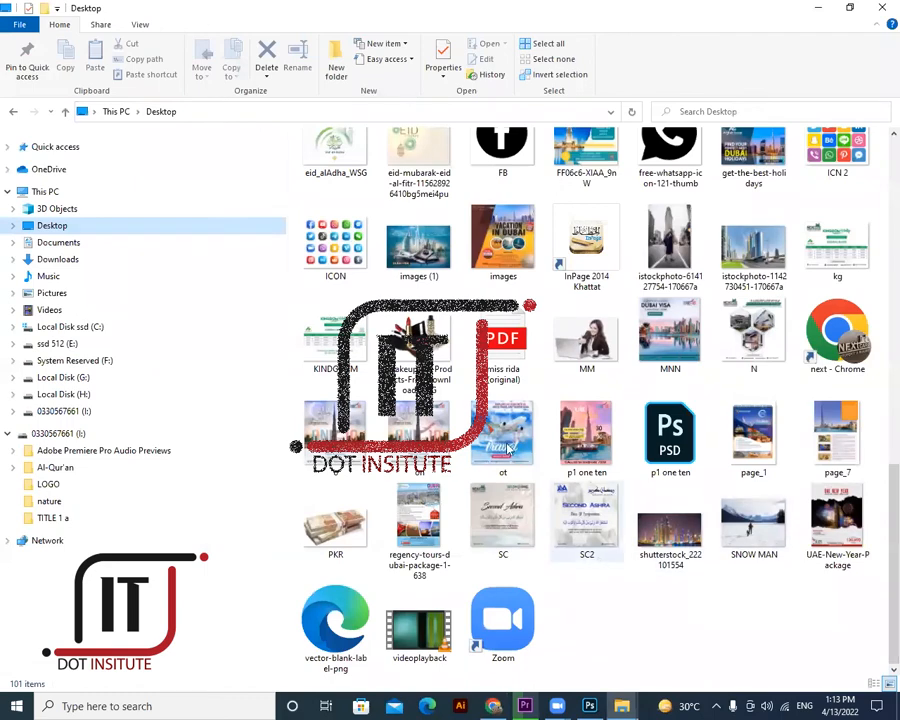
{"action": "left_click", "coordinate": [418, 345]}
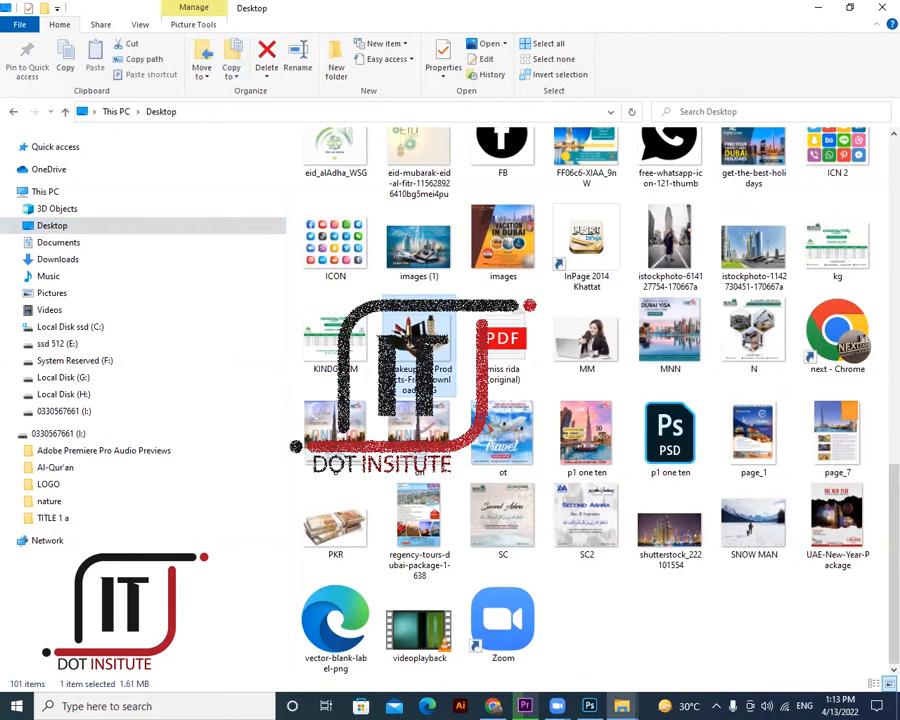
{"action": "key", "text": "ctrl+p"}
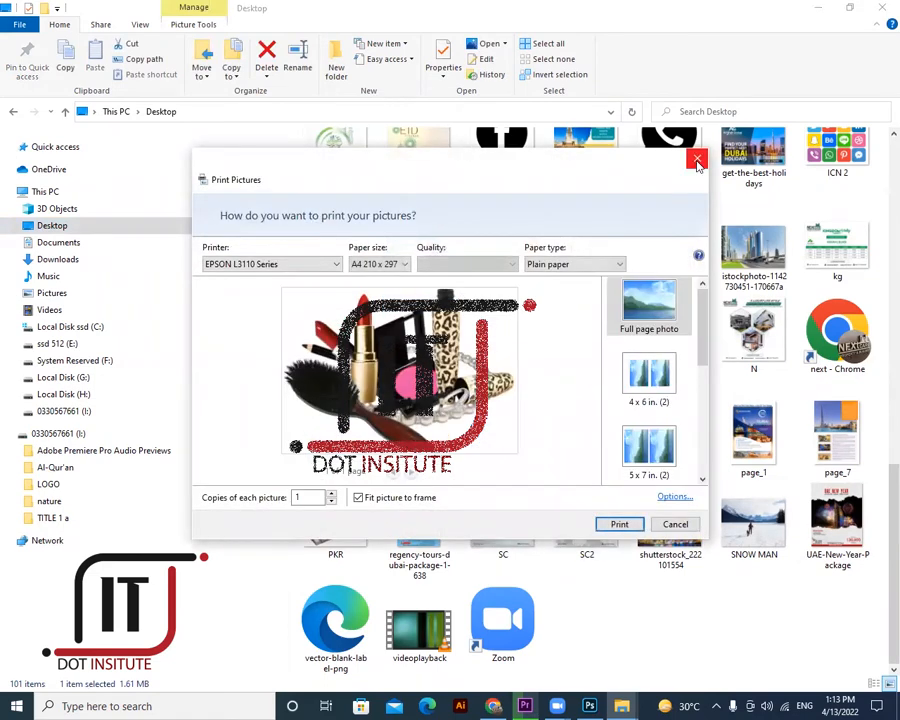
{"action": "left_click", "coordinate": [696, 159]}
{"action": "right_click", "coordinate": [433, 336]}
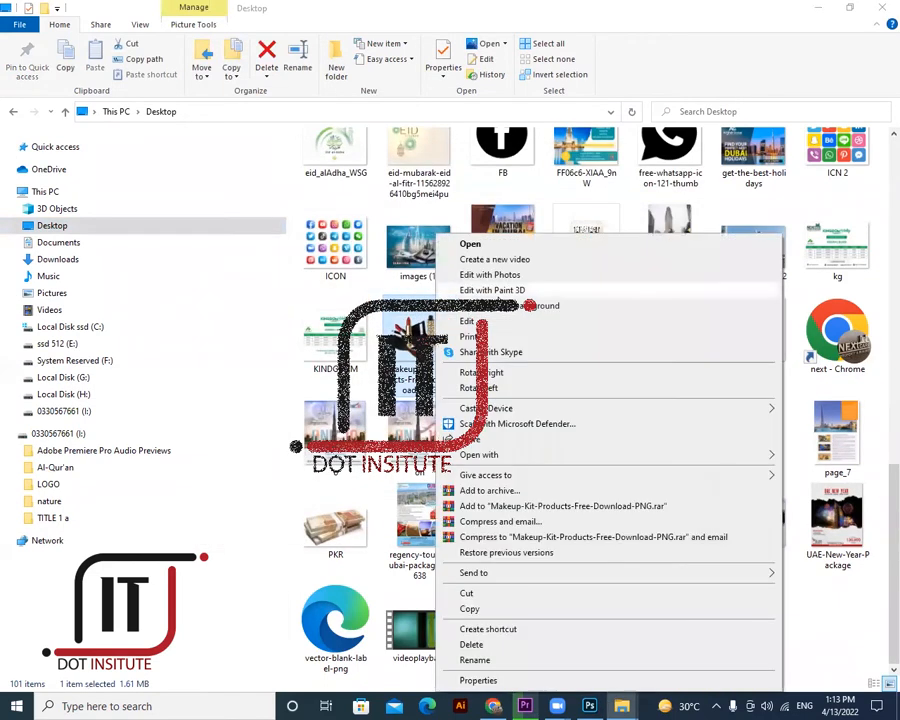
{"action": "mouse_move", "coordinate": [479, 459]}
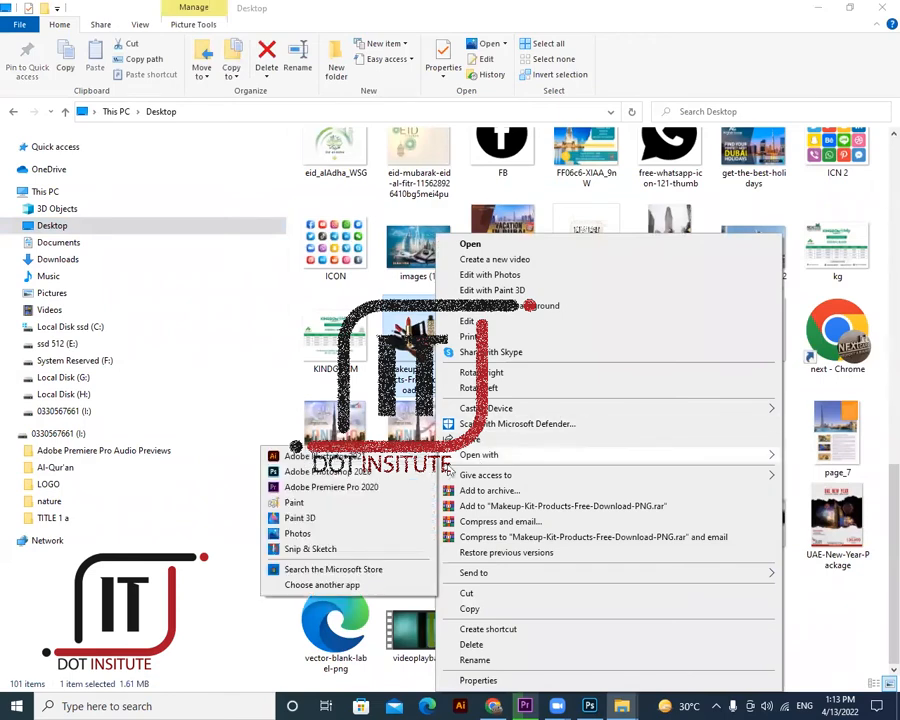
{"action": "left_click", "coordinate": [331, 472]}
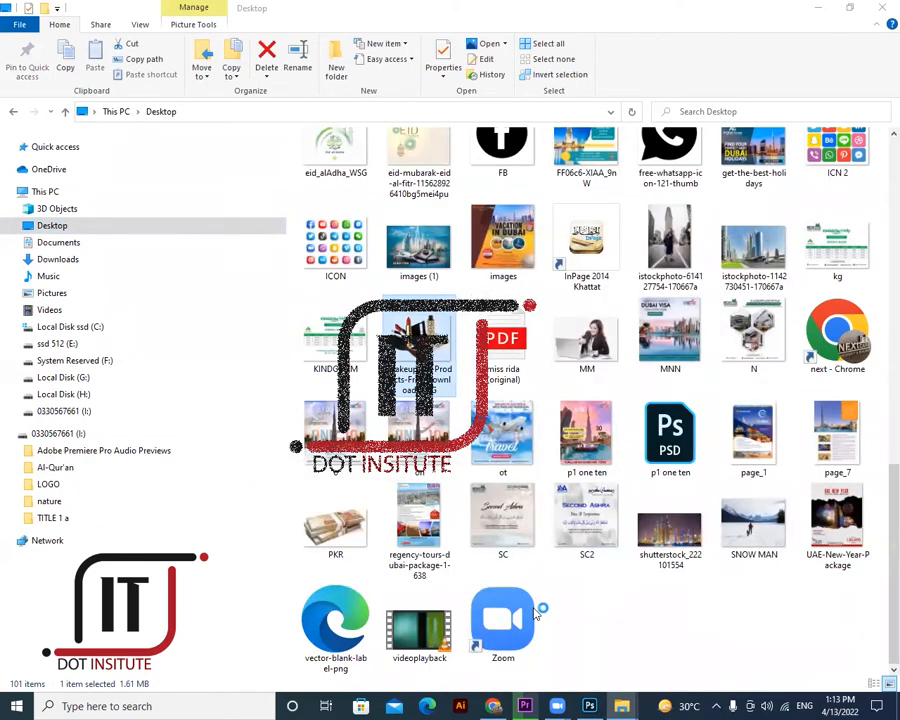
{"action": "left_click", "coordinate": [590, 706]}
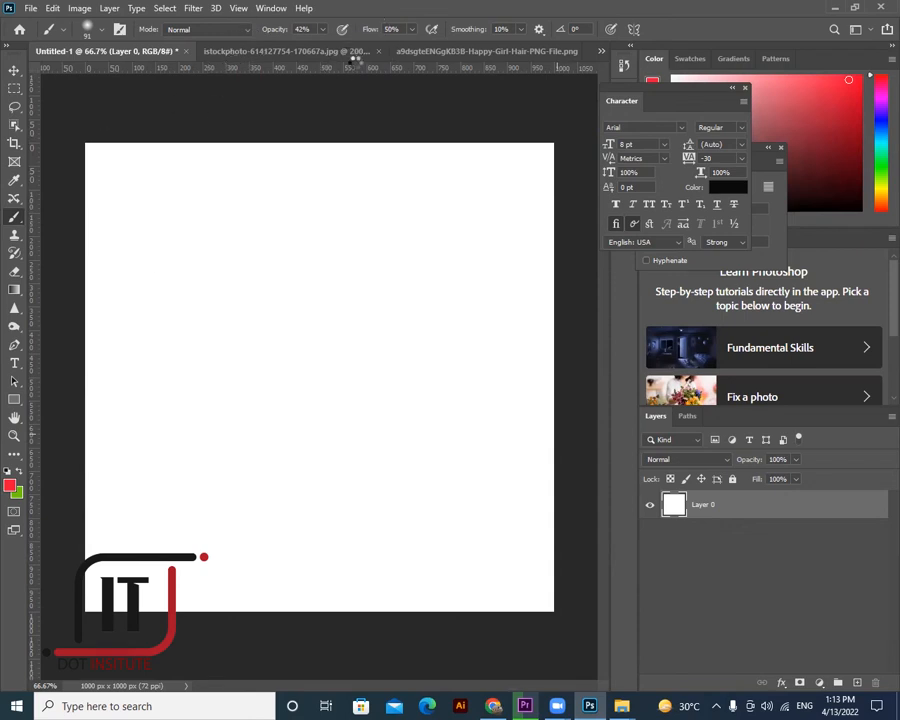
- Close the Happy-Girl-Hair document without saving its changes
{"action": "key", "text": "ctrl+shift+Tab"}
{"action": "key", "text": "ctrl+shift+Tab"}
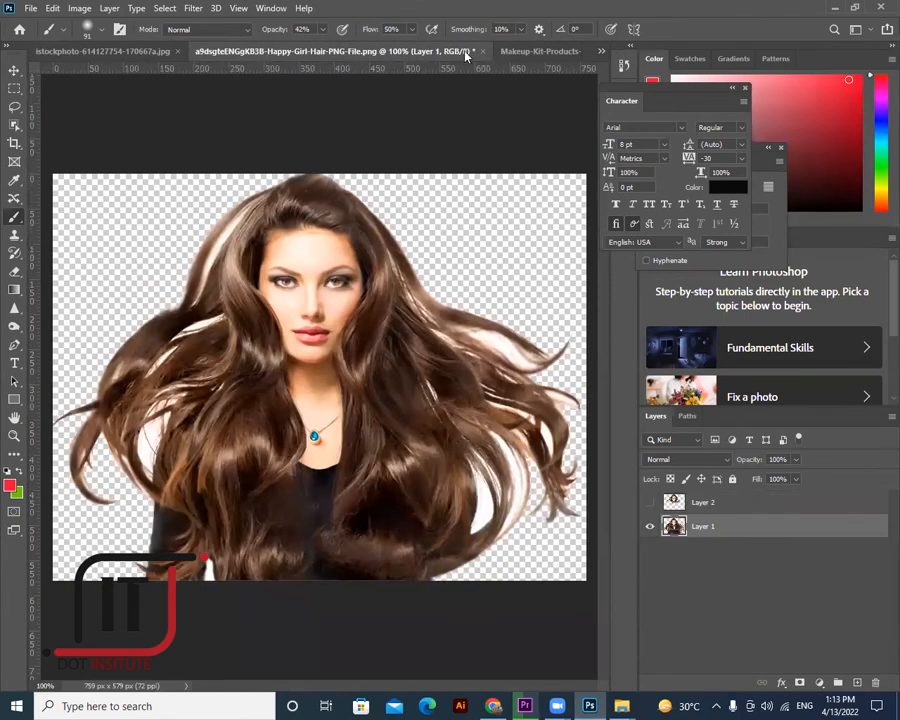
{"action": "left_click", "coordinate": [563, 52]}
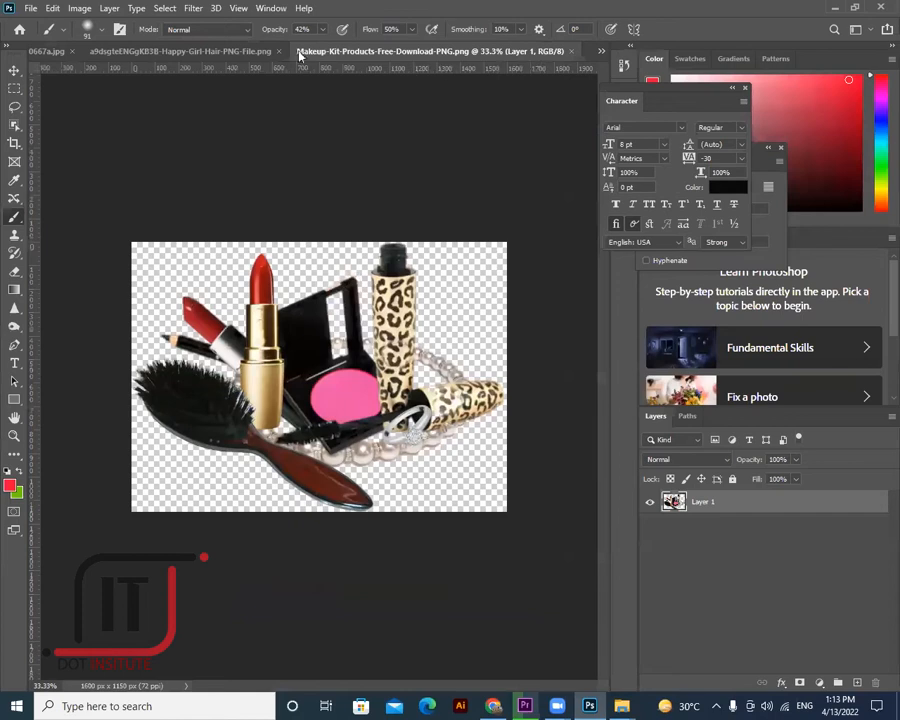
{"action": "key", "text": "ctrl+shift+Tab"}
{"action": "left_click", "coordinate": [482, 52]}
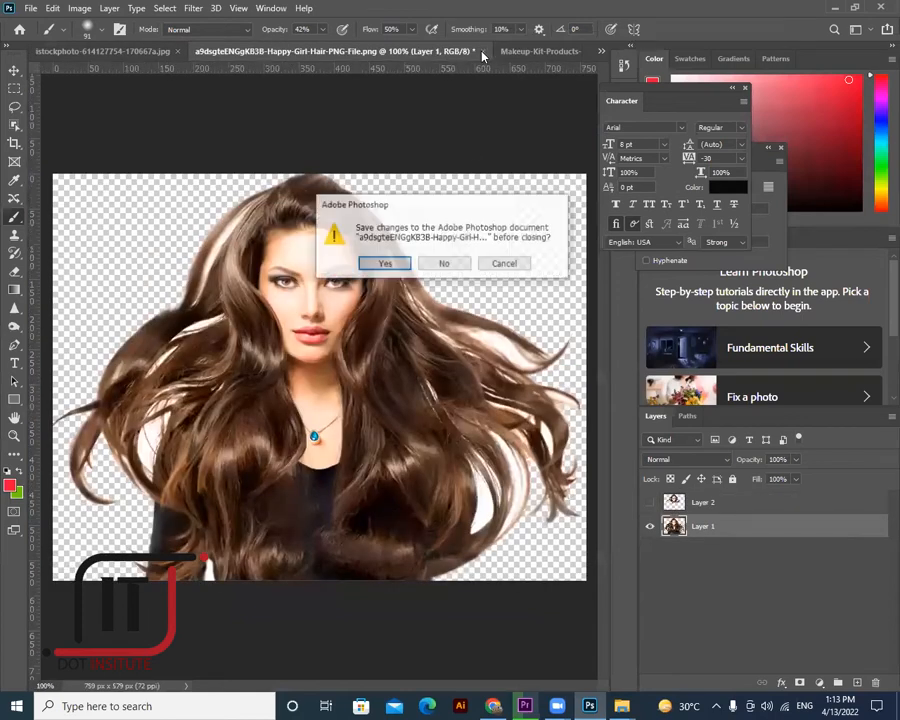
{"action": "left_click", "coordinate": [446, 263]}
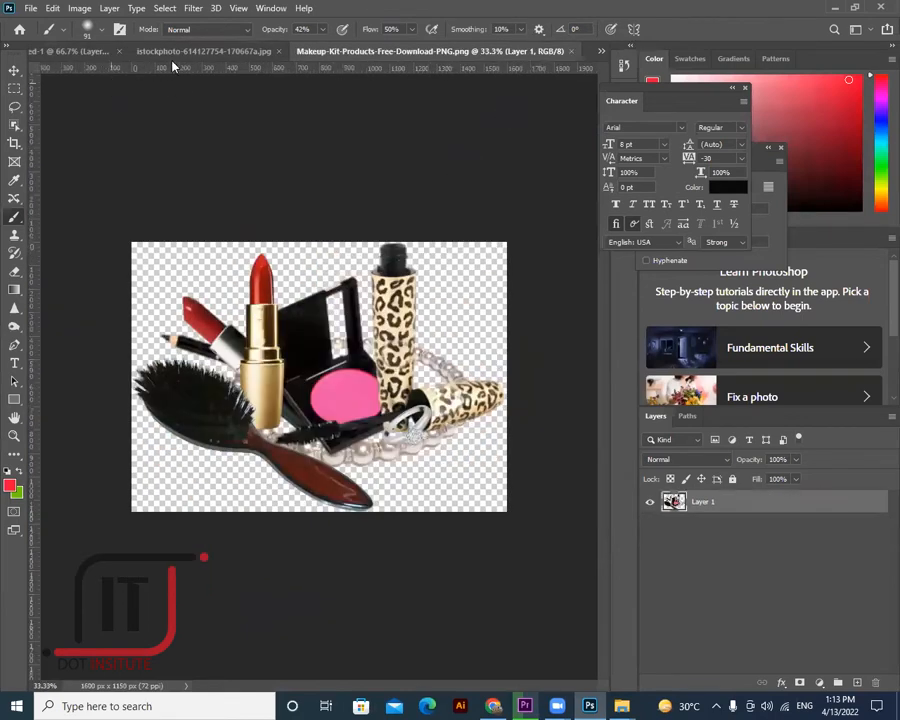
- Close the istockphoto document without saving and return to Untitled-1
{"action": "left_click", "coordinate": [185, 52]}
{"action": "left_click", "coordinate": [423, 52]}
{"action": "left_click", "coordinate": [452, 271]}
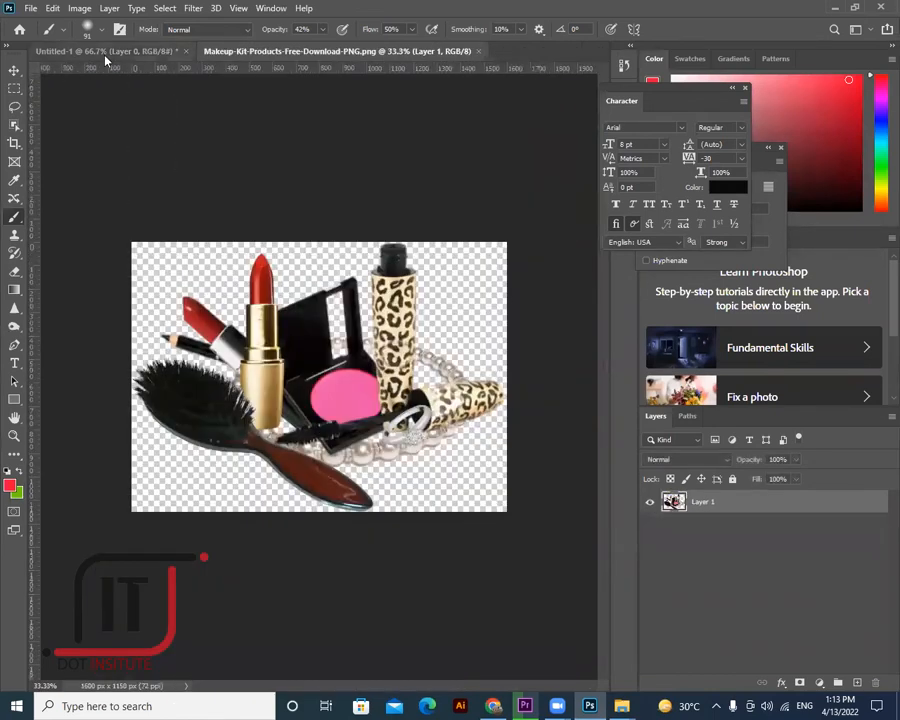
{"action": "key", "text": "ctrl+Tab"}
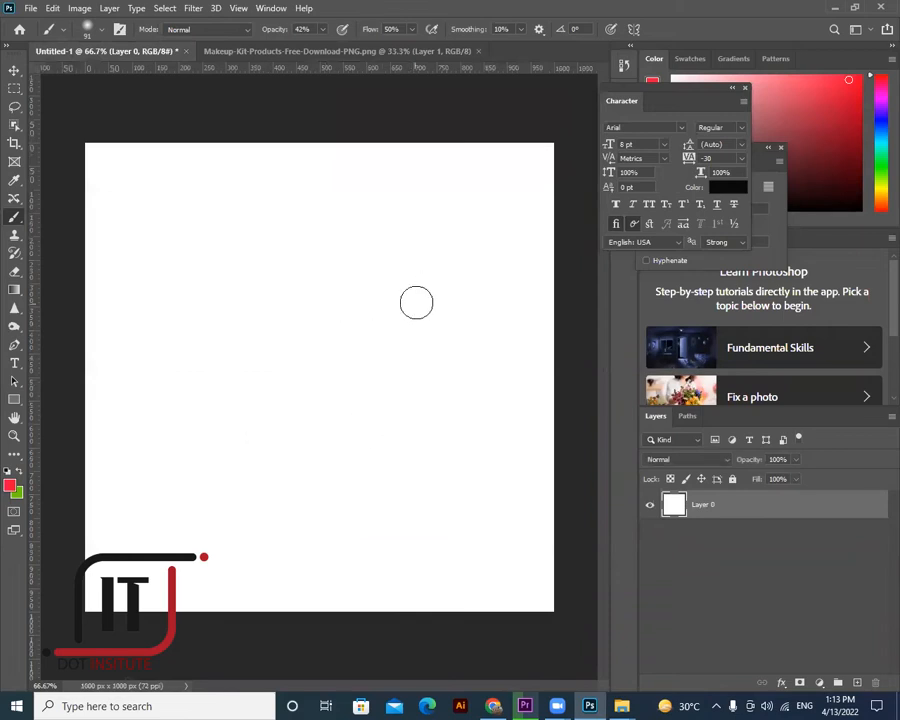
- Select the Brush Tool and look through its preset and display options on the canvas
{"action": "right_click", "coordinate": [44, 222]}
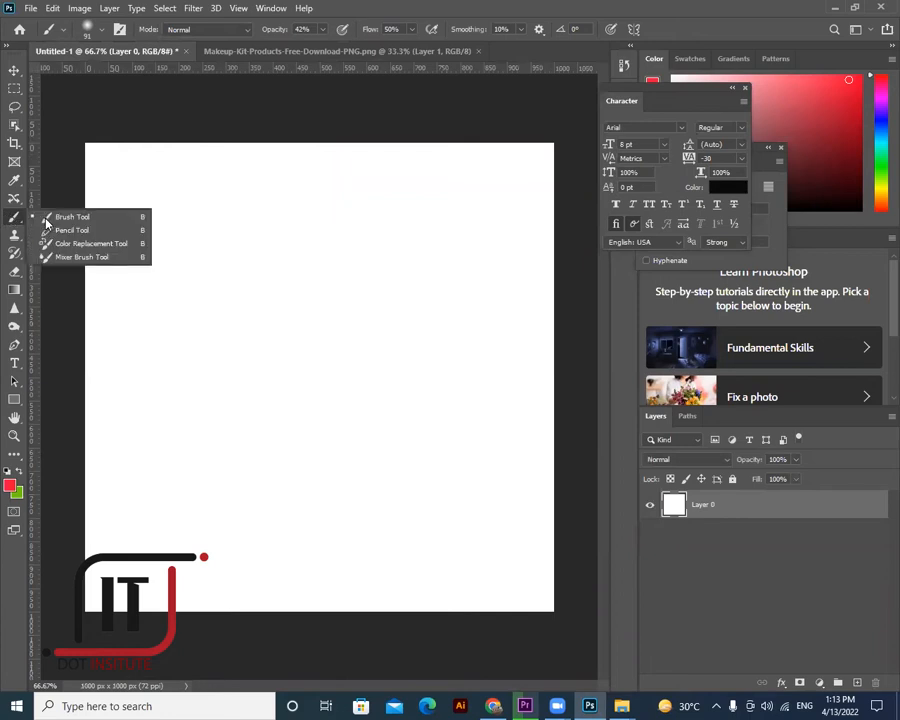
{"action": "left_click", "coordinate": [44, 222]}
{"action": "right_click", "coordinate": [358, 256]}
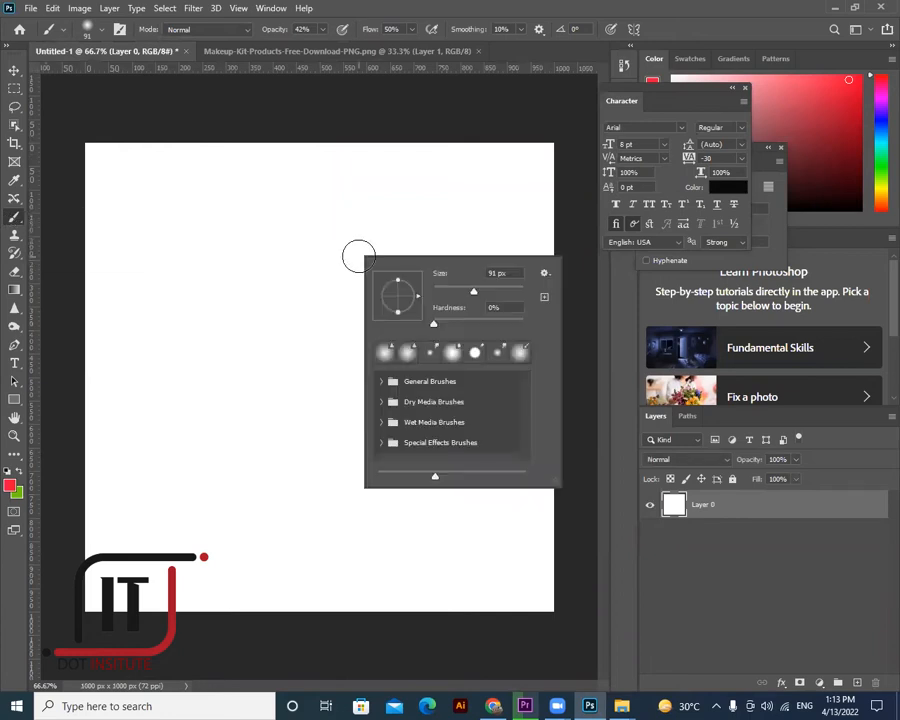
{"action": "key", "text": "v"}
{"action": "left_click", "coordinate": [15, 219]}
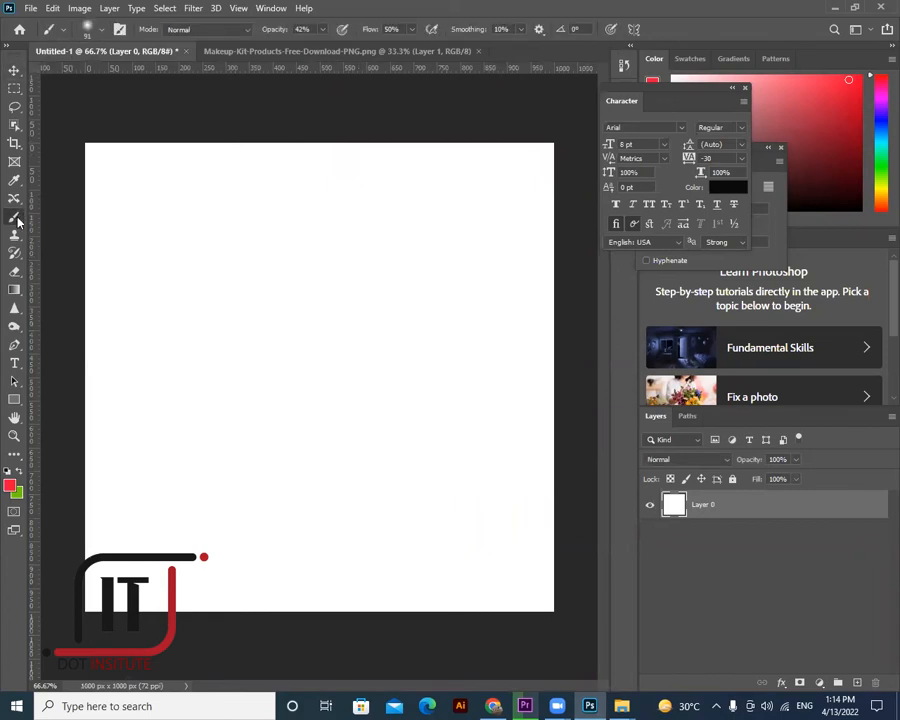
{"action": "left_click", "coordinate": [386, 287]}
{"action": "right_click", "coordinate": [436, 434]}
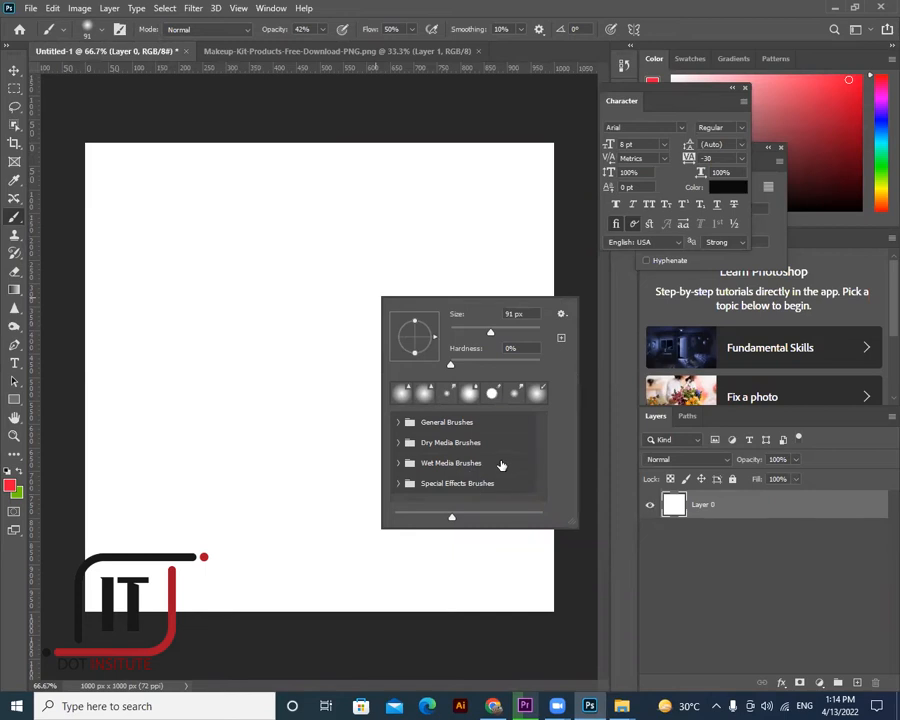
{"action": "left_click", "coordinate": [561, 314]}
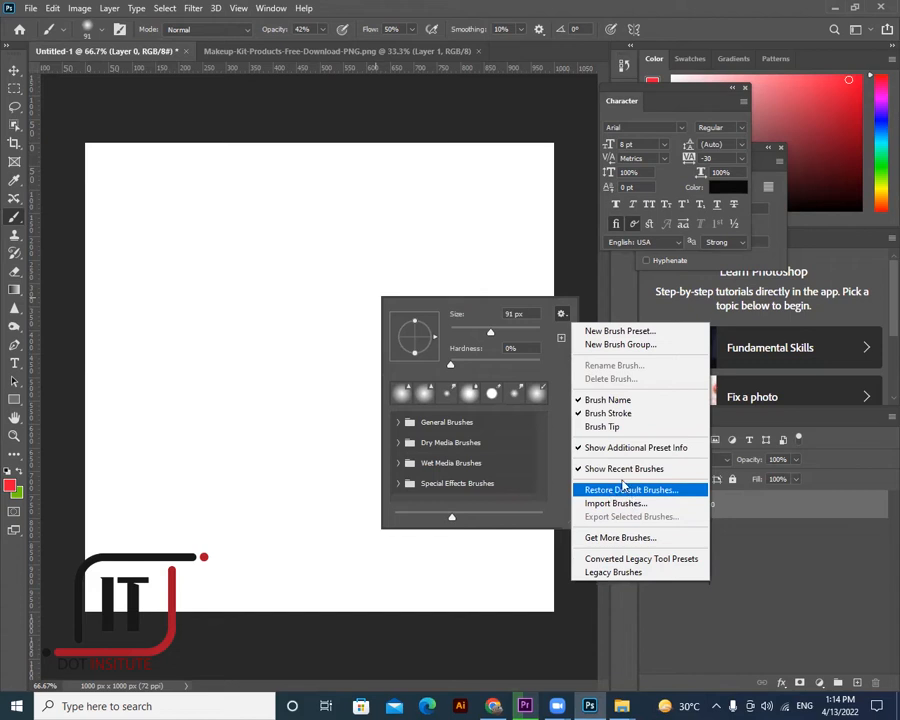
{"action": "left_click", "coordinate": [602, 414]}
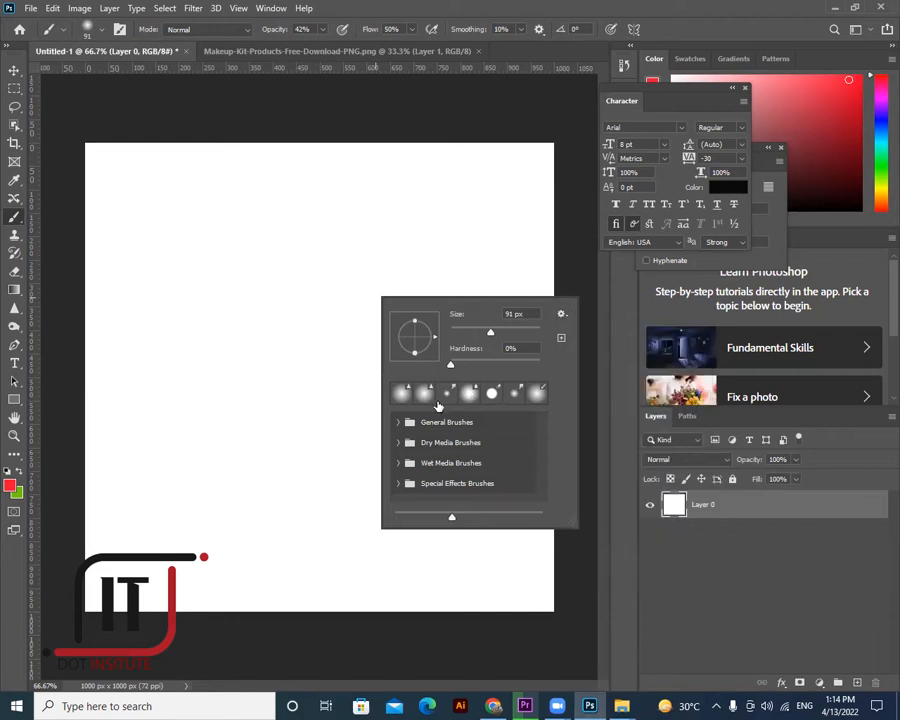
{"action": "left_click", "coordinate": [560, 314]}
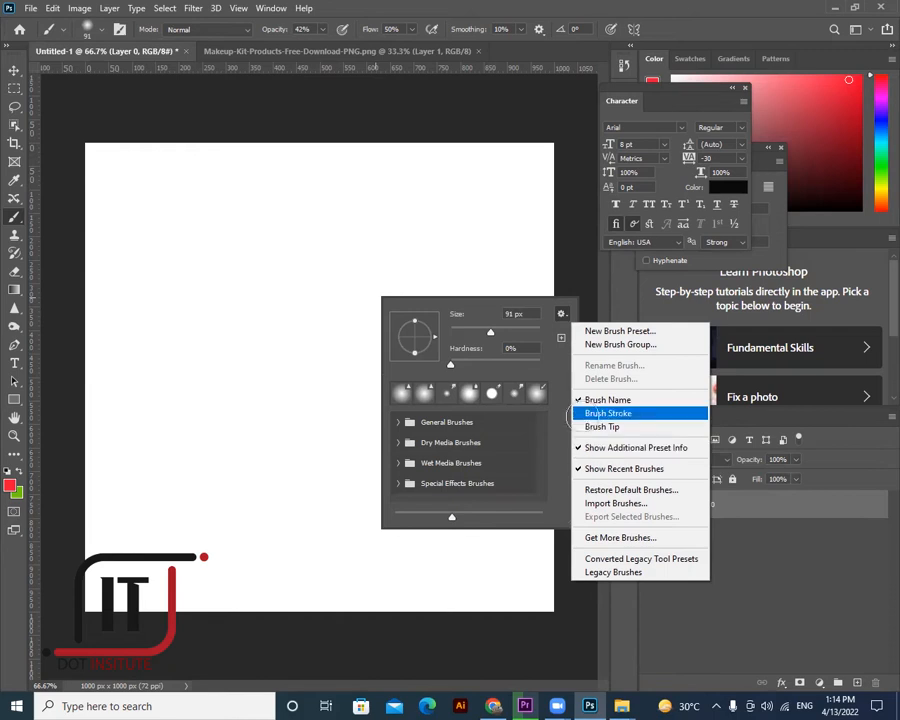
{"action": "left_click", "coordinate": [531, 430]}
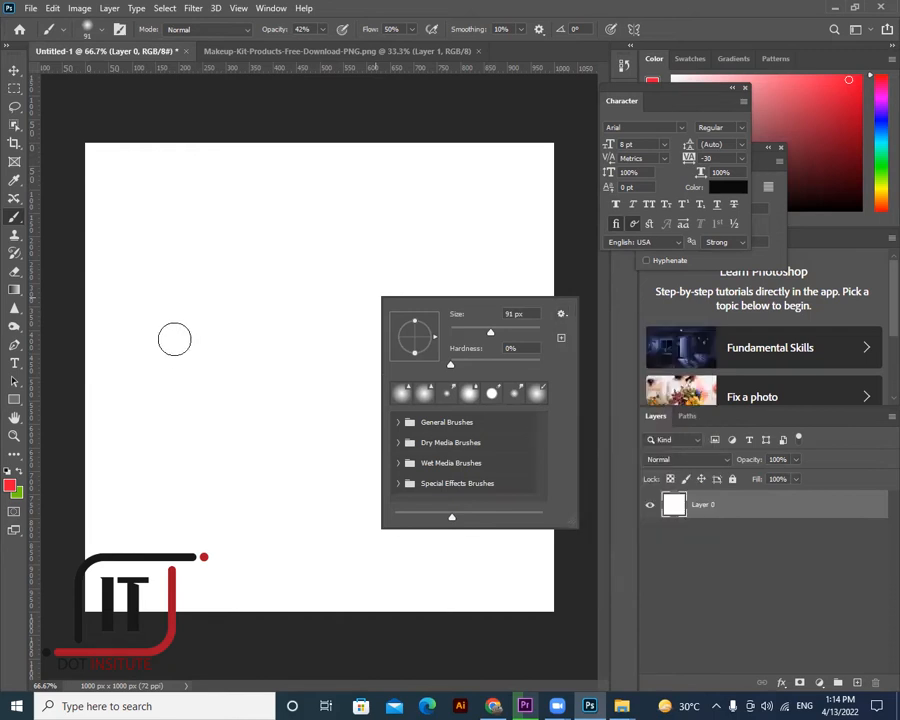
- Paint trial pink strokes, undo them, and add a new empty Layer 1
{"action": "left_click_drag", "start_coordinate": [165, 340], "coordinate": [225, 314]}
{"action": "mouse_move", "coordinate": [498, 244]}
{"action": "left_mouse_down"}
{"action": "mouse_move", "coordinate": [166, 398]}
{"action": "mouse_move", "coordinate": [142, 370]}
{"action": "left_mouse_up"}
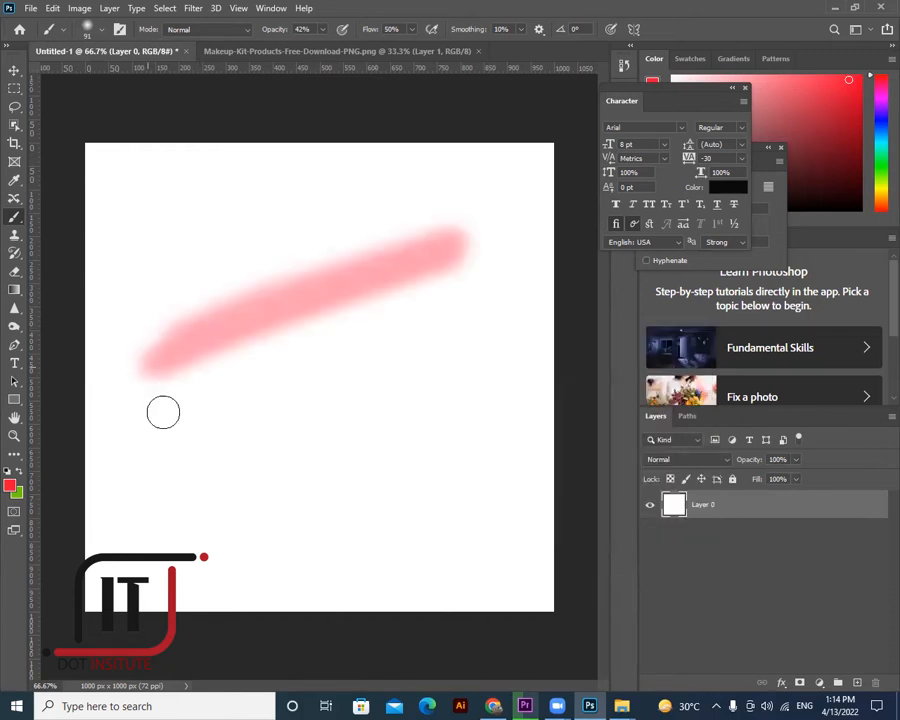
{"action": "left_click_drag", "start_coordinate": [478, 297], "coordinate": [162, 416]}
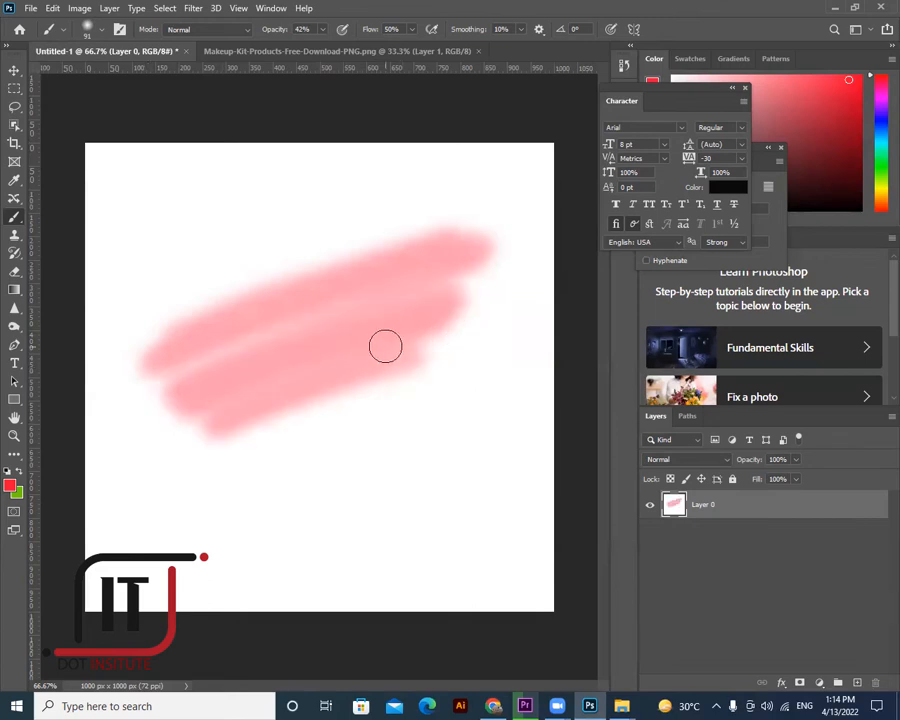
{"action": "key", "text": "ctrl+z"}
{"action": "key", "text": "ctrl+z"}
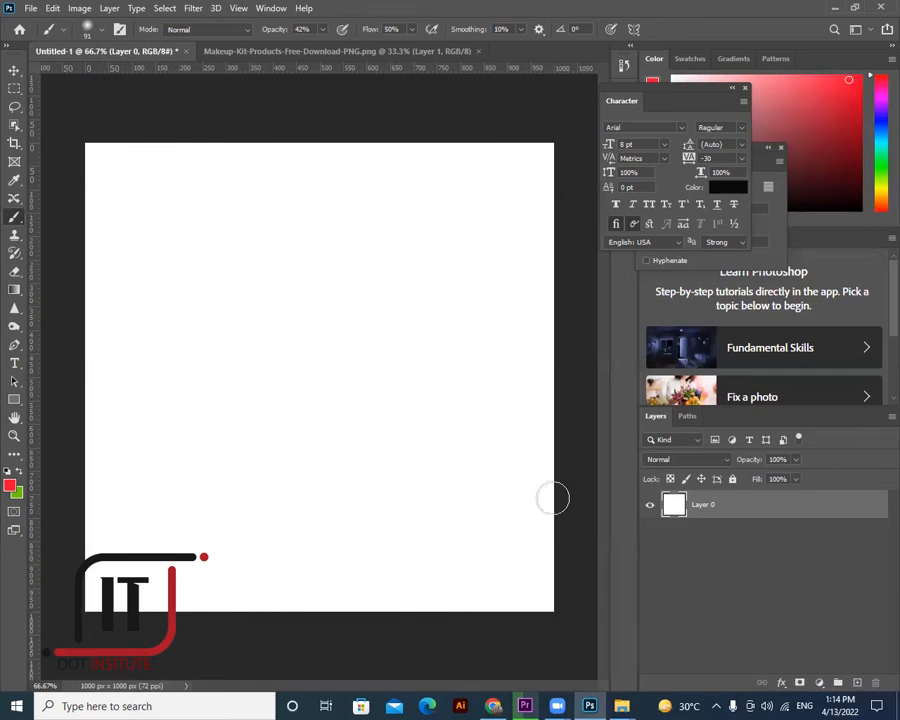
{"action": "key", "text": "ctrl+shift+alt+n"}
{"action": "right_click", "coordinate": [17, 218]}
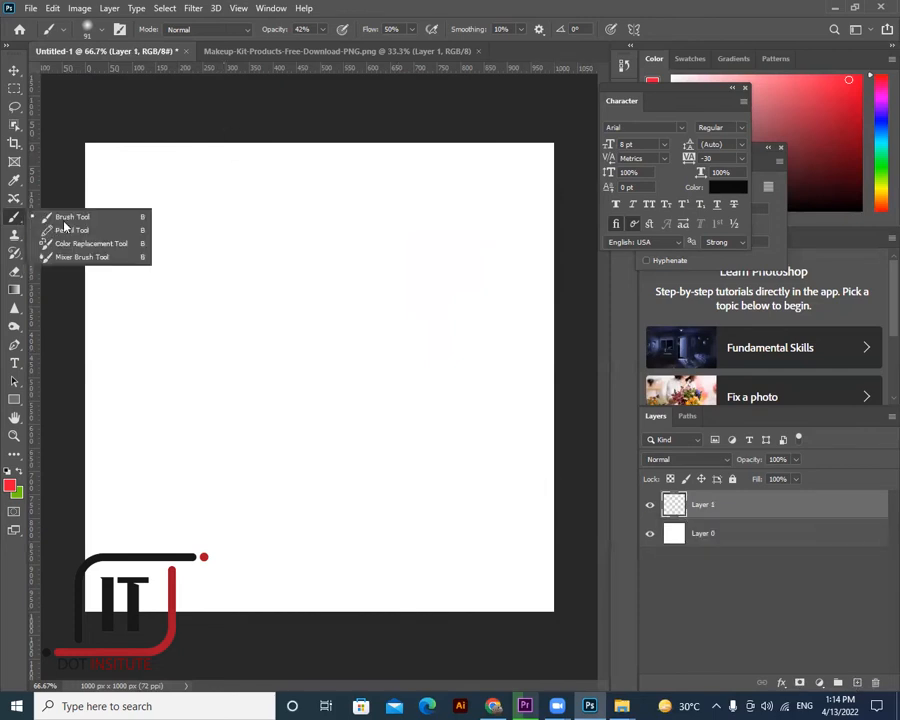
- Raise the brush hardness to 17% and reduce the brush size
{"action": "right_click", "coordinate": [414, 277]}
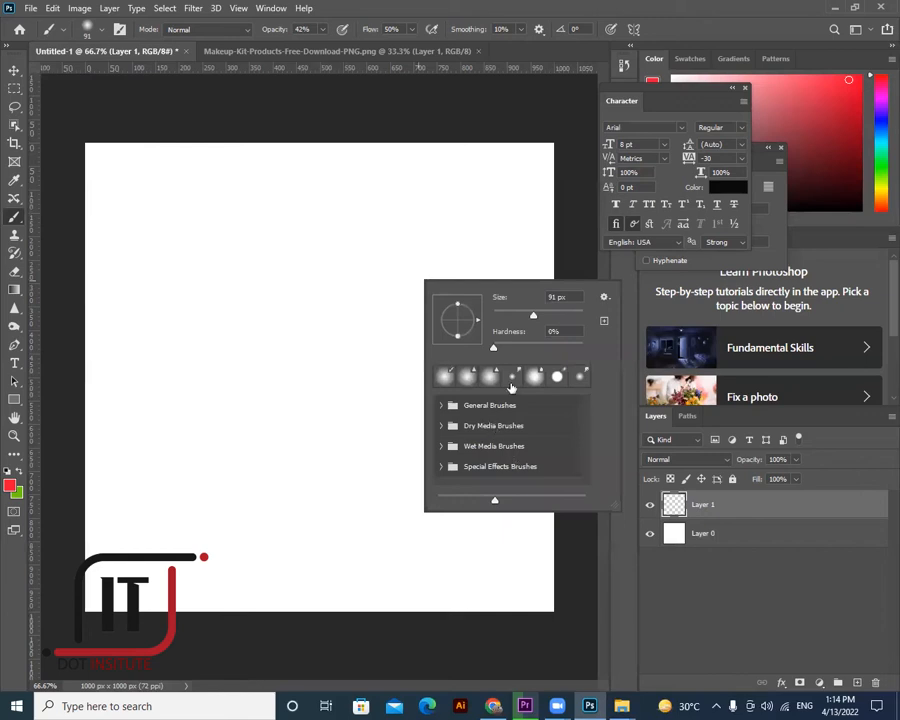
{"action": "left_click_drag", "start_coordinate": [494, 348], "coordinate": [508, 348]}
{"action": "key", "text": "["}
{"action": "key", "text": "["}
- Expand the General, Dry Media and Wet Media brush sets to browse presets
{"action": "left_click", "coordinate": [441, 406]}
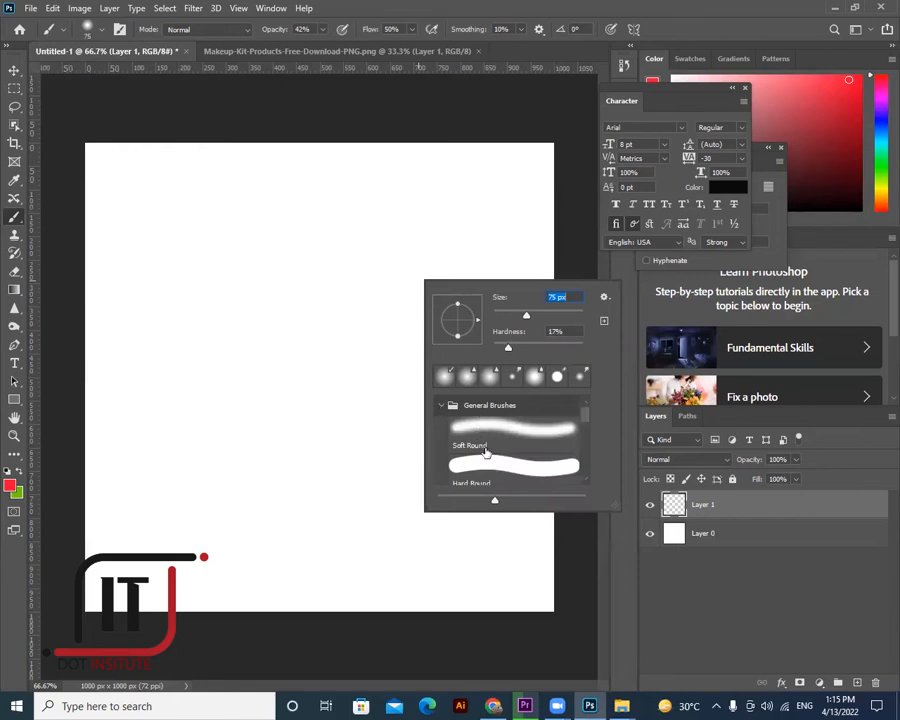
{"action": "scroll", "coordinate": [507, 464], "scroll_direction": "down", "scroll_amount": 2}
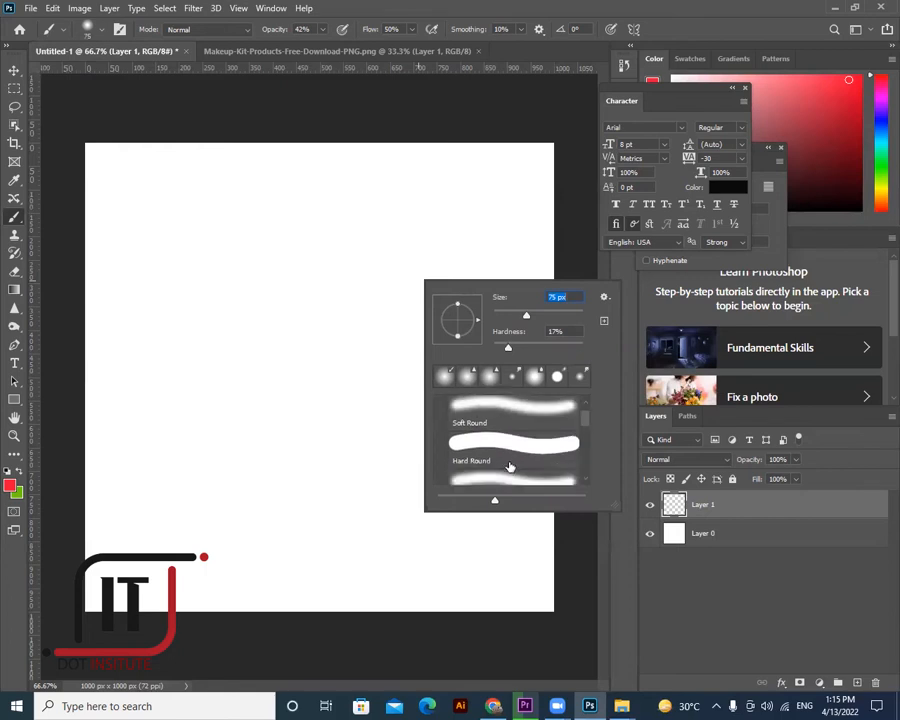
{"action": "scroll", "coordinate": [514, 477], "scroll_direction": "down", "scroll_amount": 1}
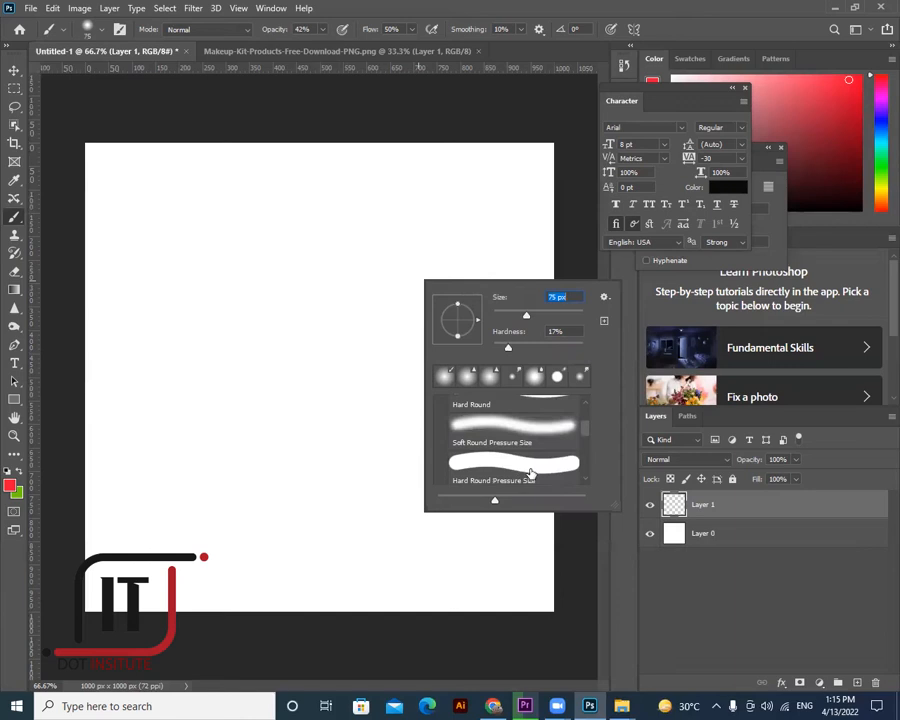
{"action": "scroll", "coordinate": [516, 476], "scroll_direction": "down", "scroll_amount": 1}
{"action": "scroll", "coordinate": [502, 470], "scroll_direction": "down", "scroll_amount": 2}
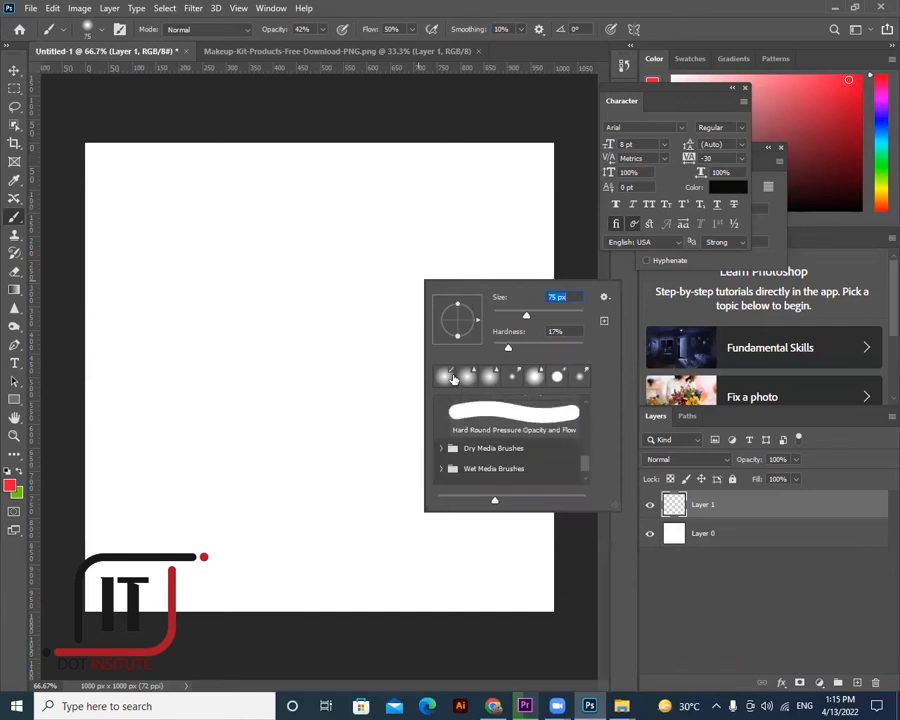
{"action": "left_click", "coordinate": [511, 452]}
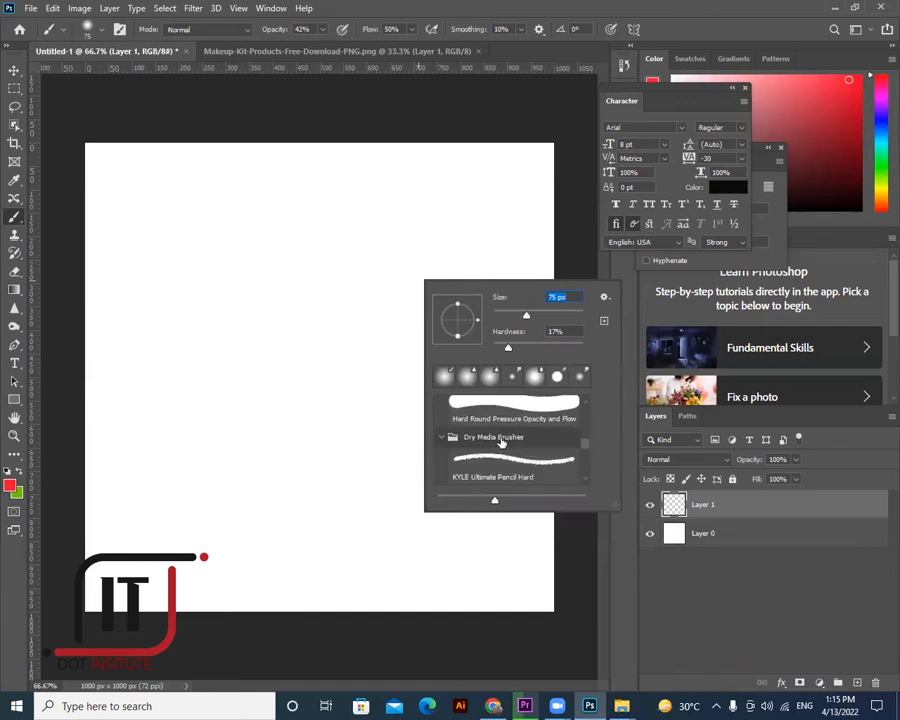
{"action": "scroll", "coordinate": [510, 465], "scroll_direction": "down", "scroll_amount": 1}
{"action": "scroll", "coordinate": [530, 472], "scroll_direction": "down", "scroll_amount": 1}
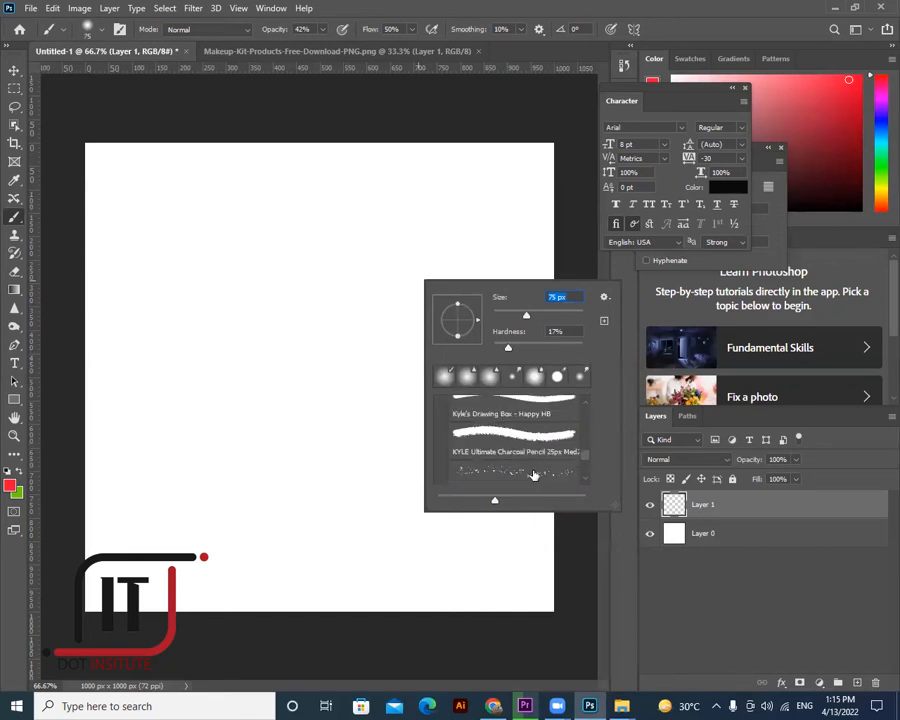
{"action": "scroll", "coordinate": [532, 476], "scroll_direction": "down", "scroll_amount": 2}
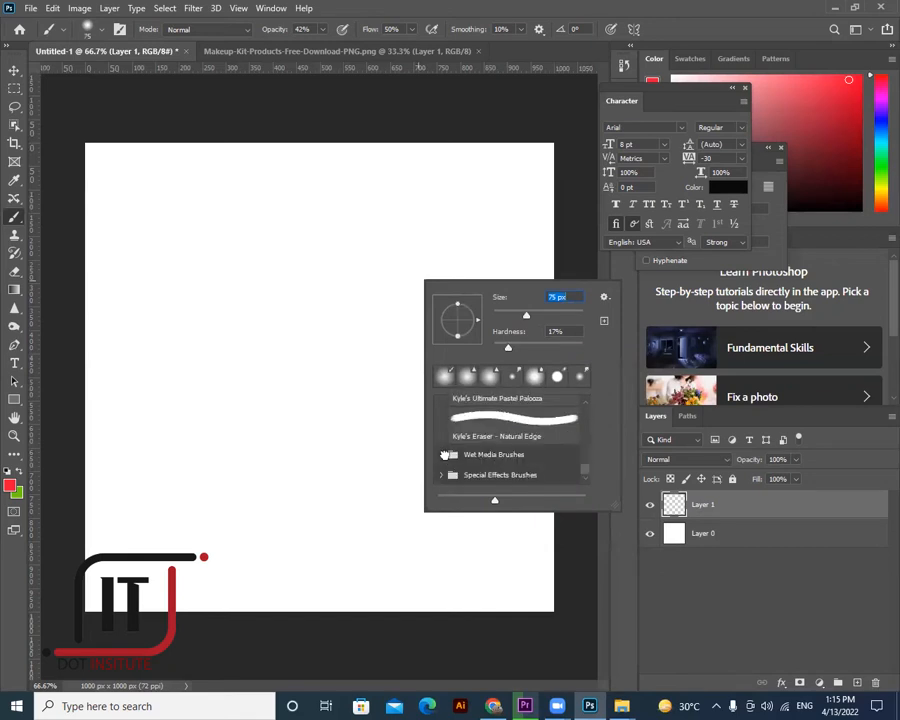
{"action": "left_click", "coordinate": [519, 465]}
{"action": "scroll", "coordinate": [514, 468], "scroll_direction": "down", "scroll_amount": 2}
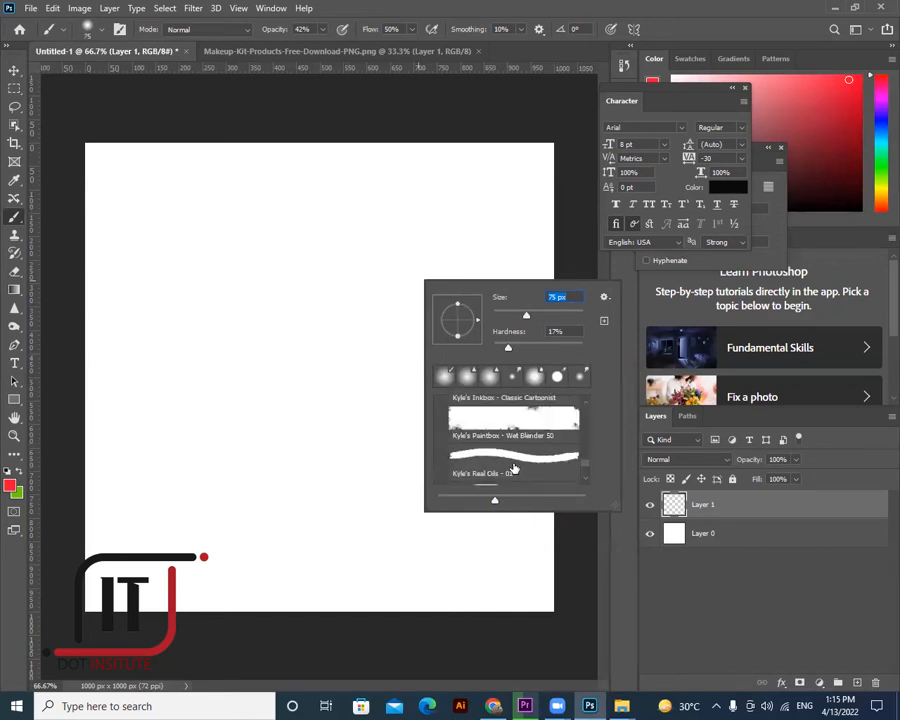
{"action": "scroll", "coordinate": [514, 468], "scroll_direction": "down", "scroll_amount": 2}
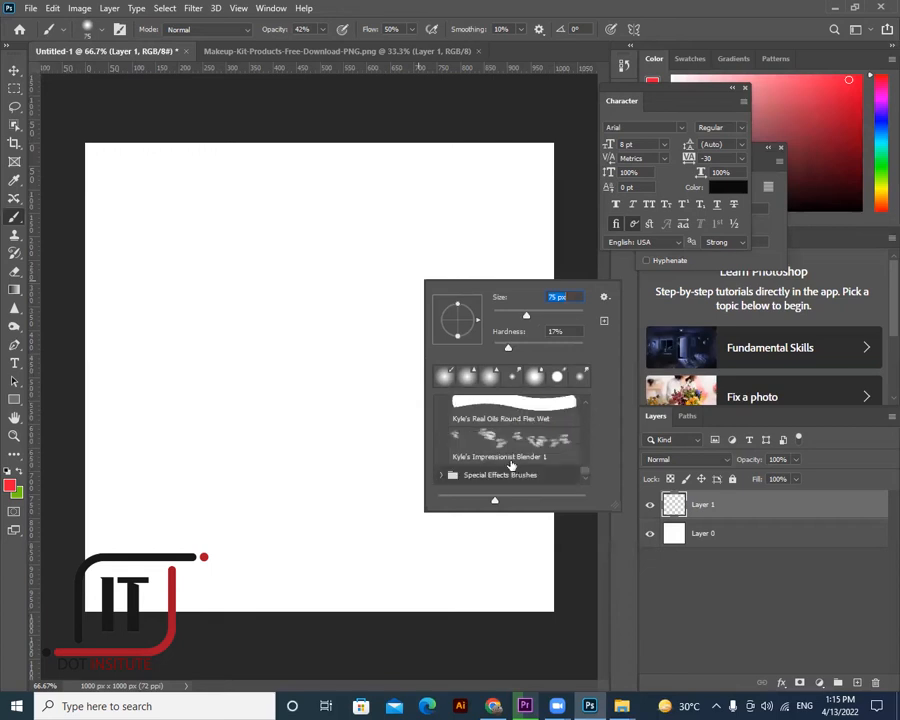
- Expand Special Effects Brushes and choose Kyle's Concept Brushes - Scratch Blend at 175 px
{"action": "left_click", "coordinate": [441, 476]}
{"action": "scroll", "coordinate": [514, 468], "scroll_direction": "down", "scroll_amount": 2}
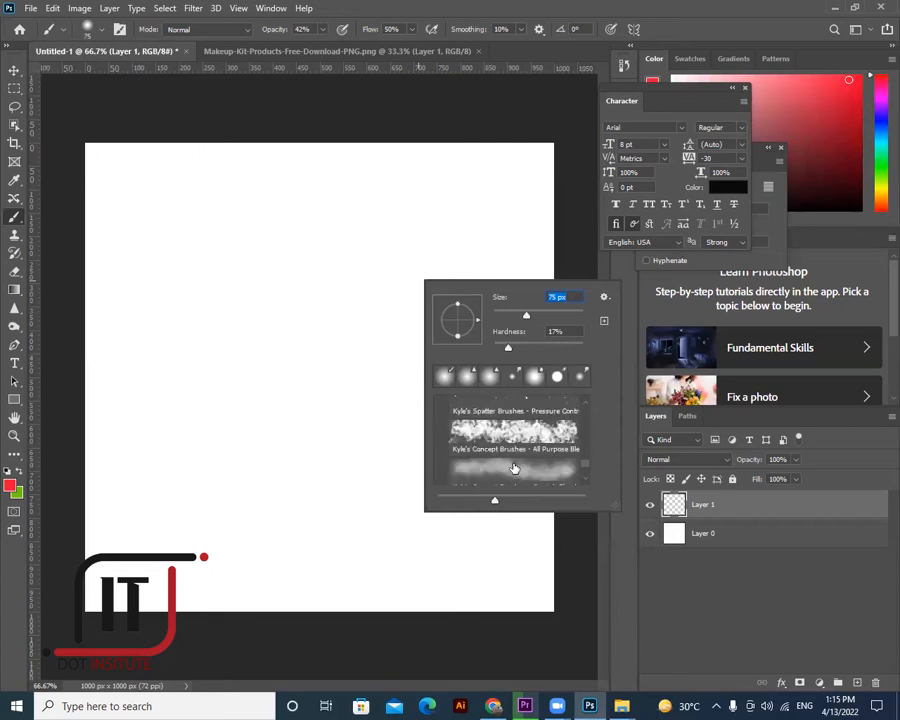
{"action": "scroll", "coordinate": [514, 468], "scroll_direction": "down", "scroll_amount": 2}
{"action": "scroll", "coordinate": [514, 468], "scroll_direction": "down", "scroll_amount": 1}
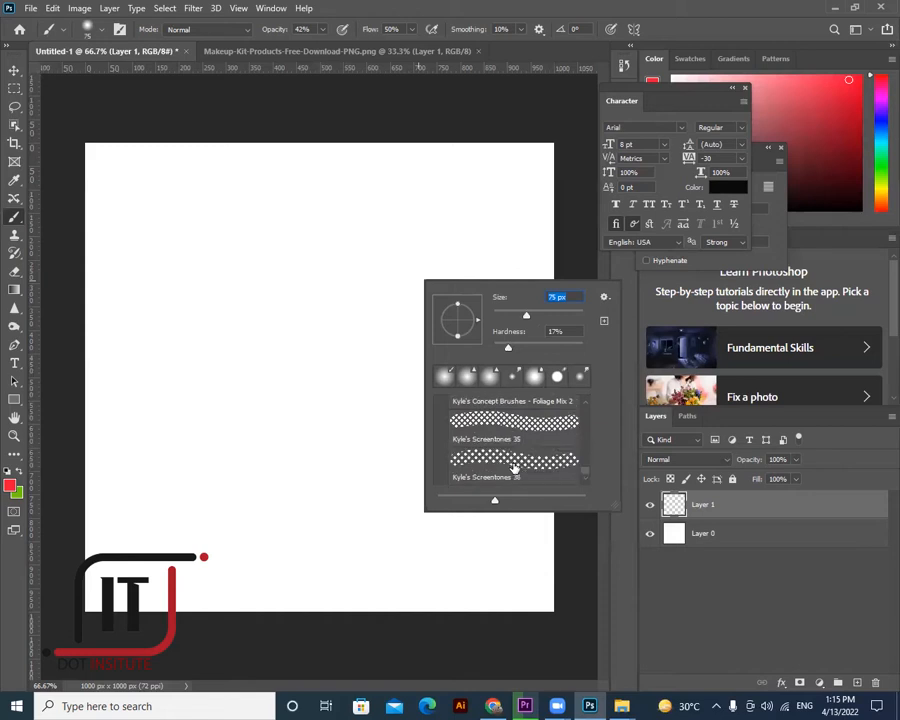
{"action": "scroll", "coordinate": [514, 468], "scroll_direction": "up", "scroll_amount": 1}
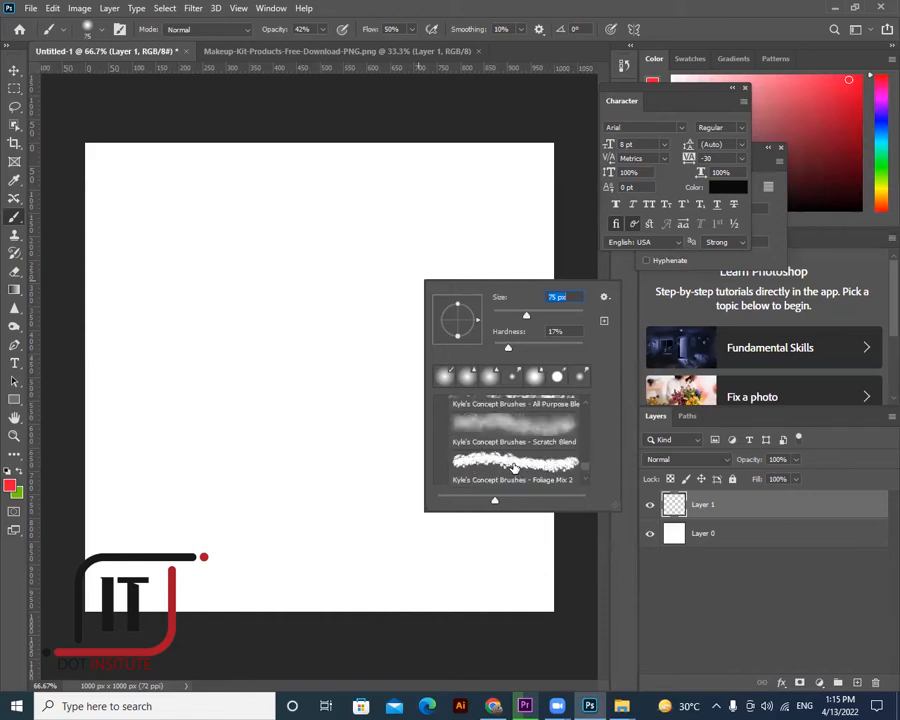
{"action": "scroll", "coordinate": [514, 468], "scroll_direction": "up", "scroll_amount": 1}
{"action": "left_click", "coordinate": [507, 445]}
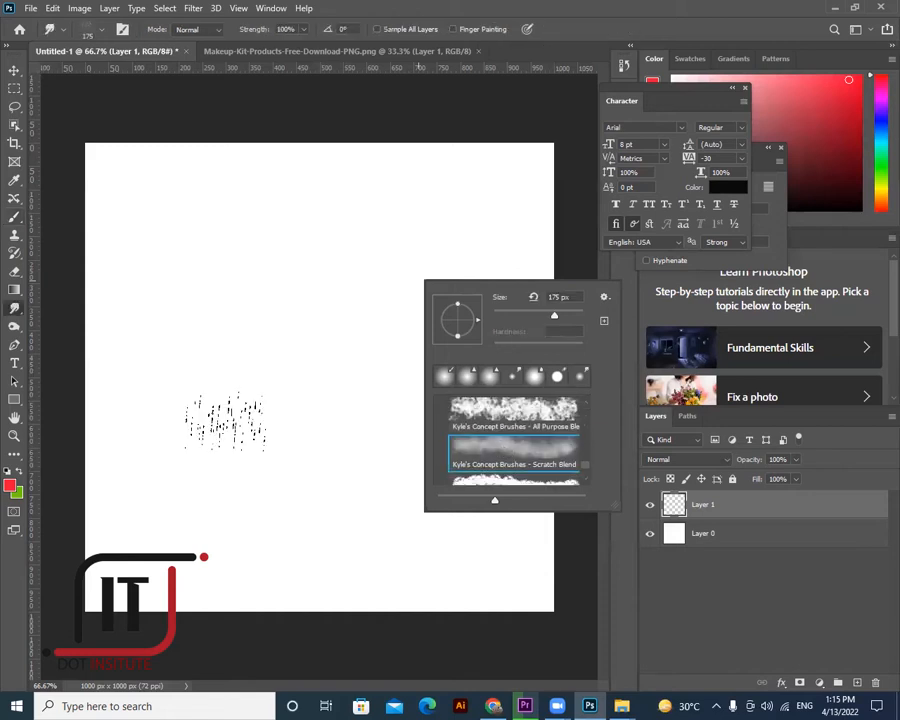
- Try a smudge stroke, dismiss Layer Style, and reapply the Scratch Blend preset to the brush
{"action": "mouse_move", "coordinate": [222, 420]}
{"action": "left_mouse_down"}
{"action": "mouse_move", "coordinate": [363, 355]}
{"action": "mouse_move", "coordinate": [349, 374]}
{"action": "left_mouse_up"}
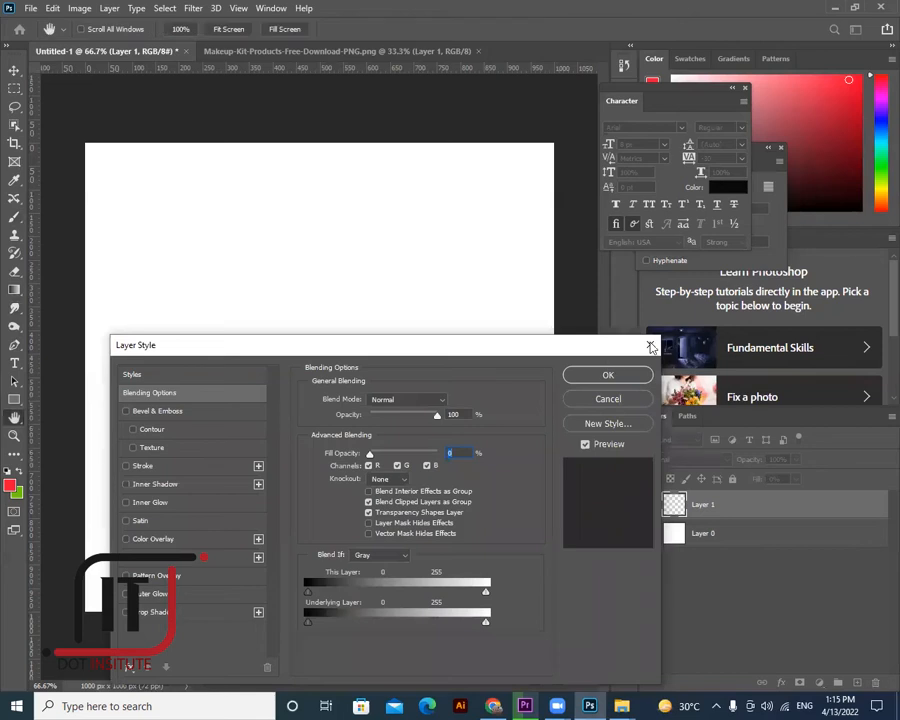
{"action": "key", "text": "Escape"}
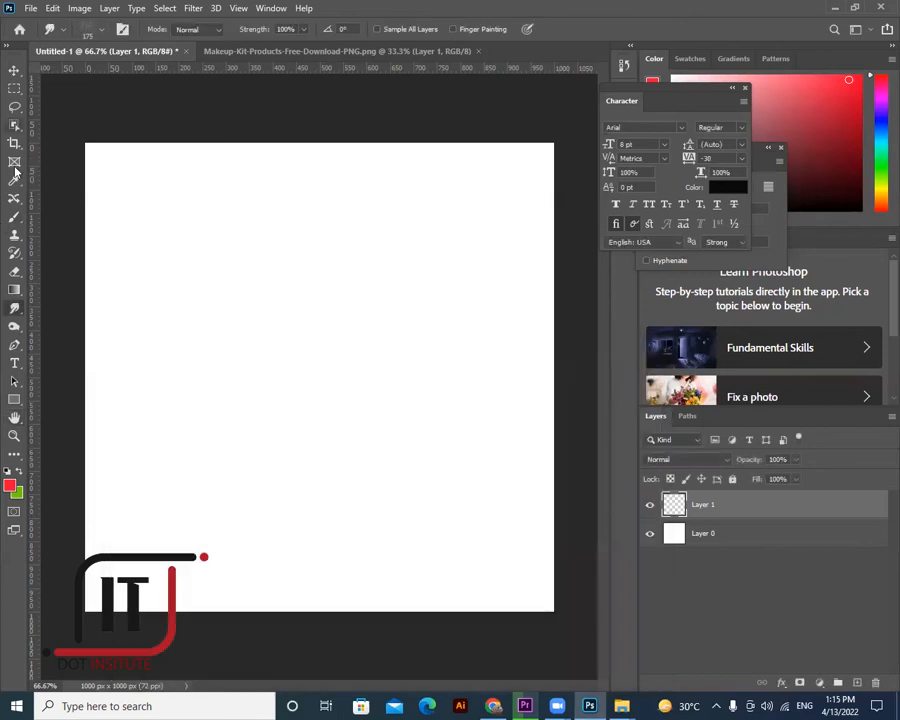
{"action": "right_click", "coordinate": [14, 216]}
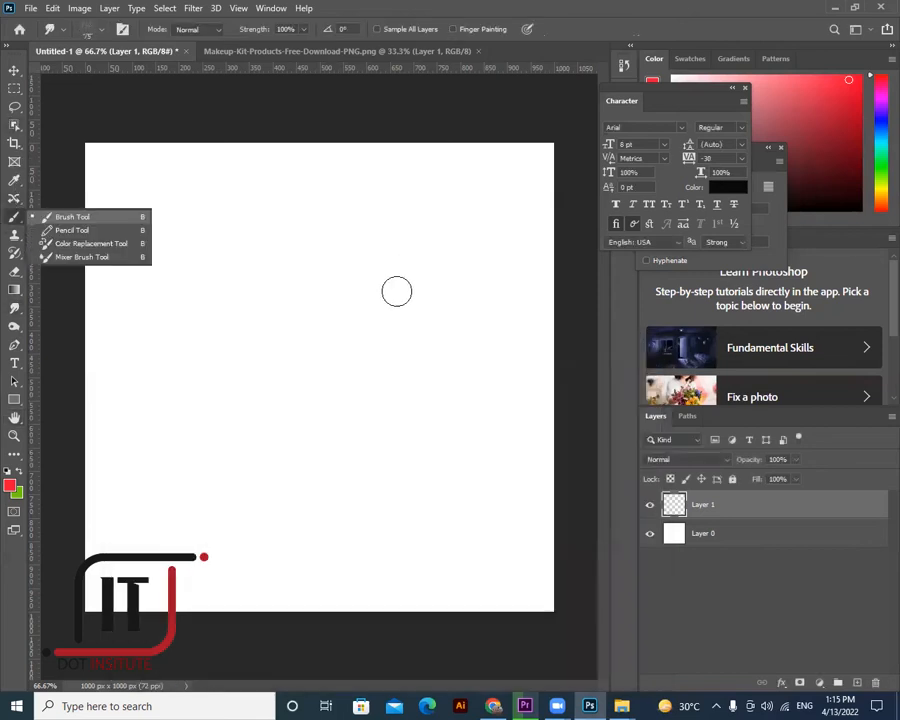
{"action": "key", "text": "b"}
{"action": "right_click", "coordinate": [400, 291]}
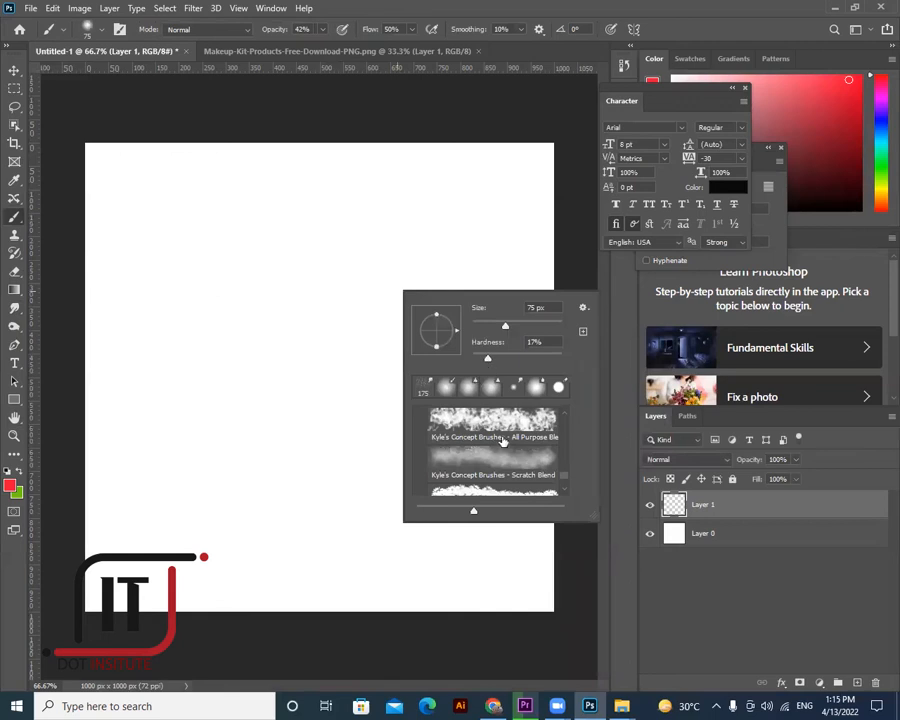
{"action": "scroll", "coordinate": [512, 449], "scroll_direction": "down", "scroll_amount": 1}
{"action": "left_click", "coordinate": [505, 450]}
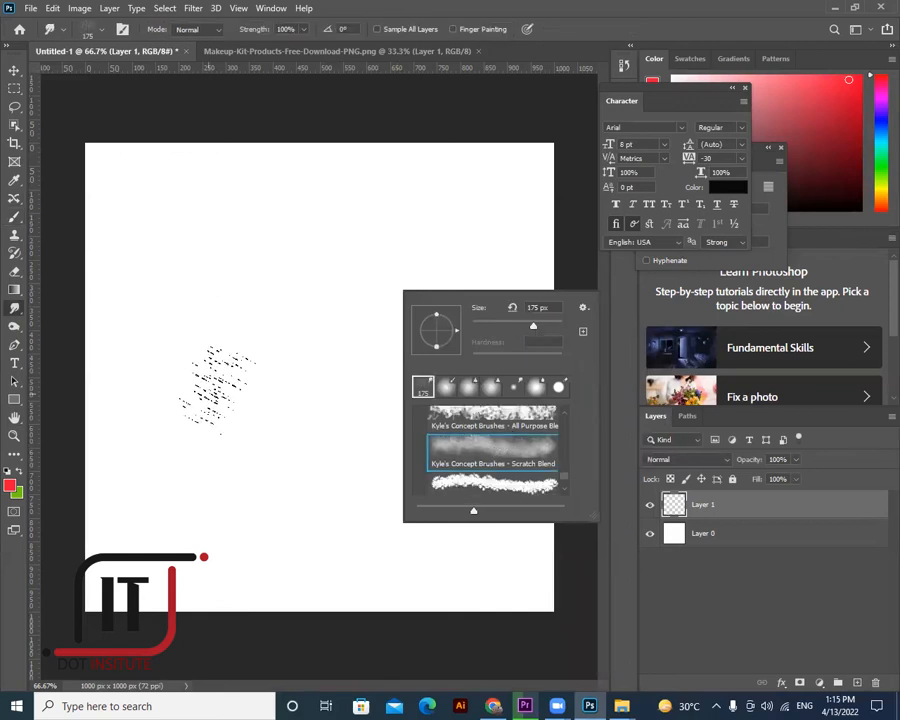
{"action": "left_click", "coordinate": [312, 406]}
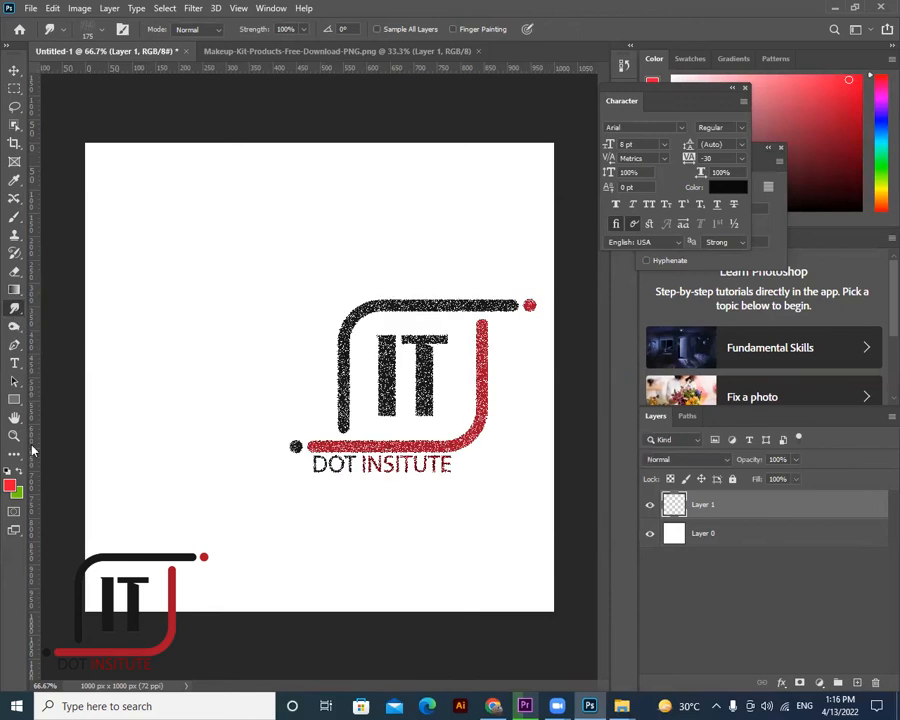
- Browse the Dodge and Eyedropper tool groups, then return to the plain Brush Tool
{"action": "right_click", "coordinate": [14, 326]}
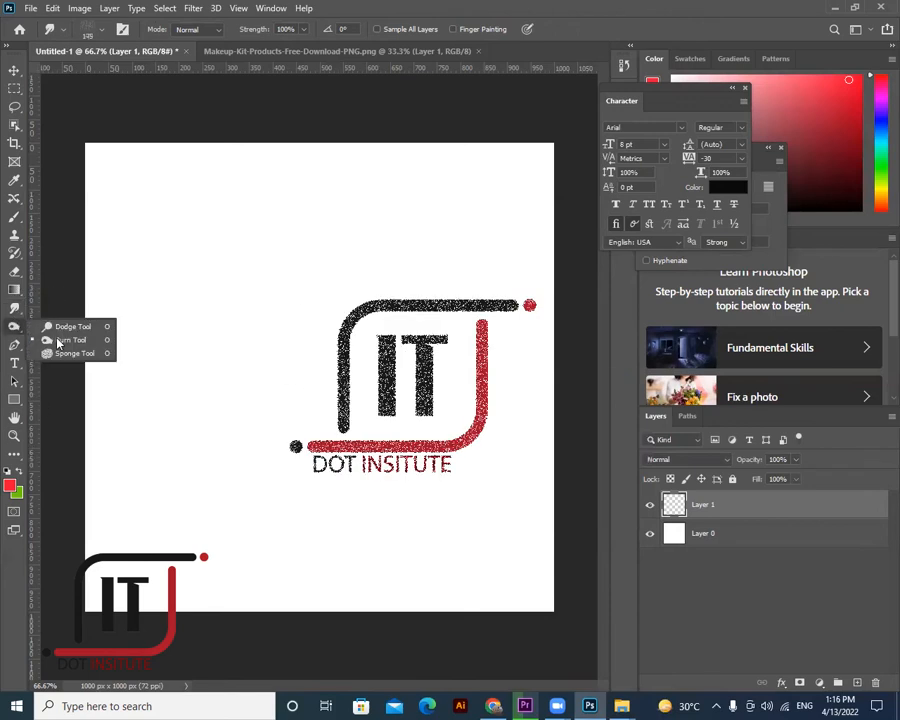
{"action": "key", "text": "o"}
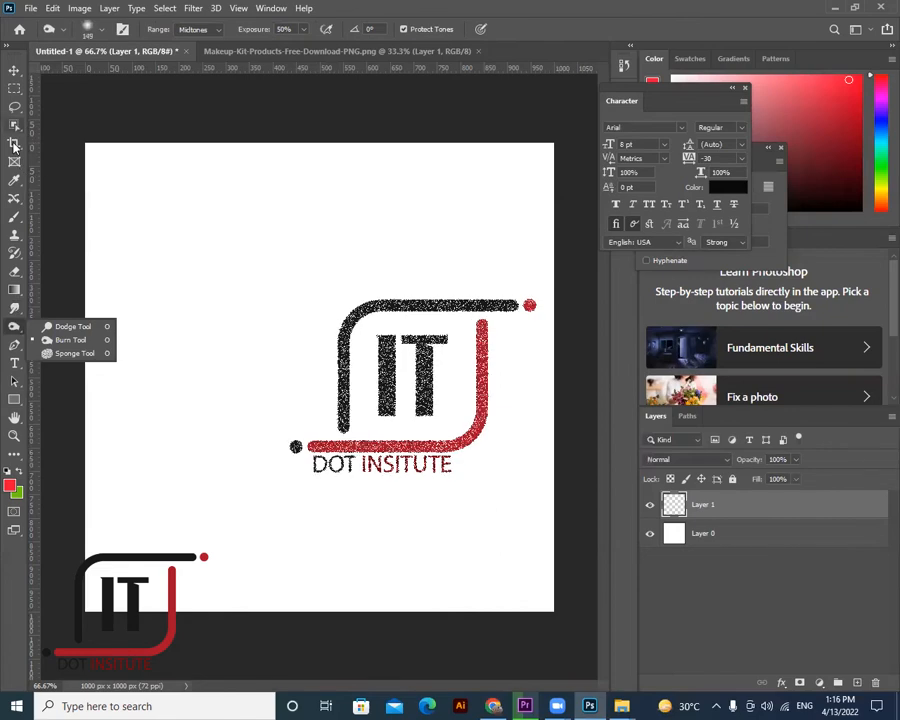
{"action": "right_click", "coordinate": [16, 182]}
{"action": "right_click", "coordinate": [16, 215]}
{"action": "left_click", "coordinate": [58, 215]}
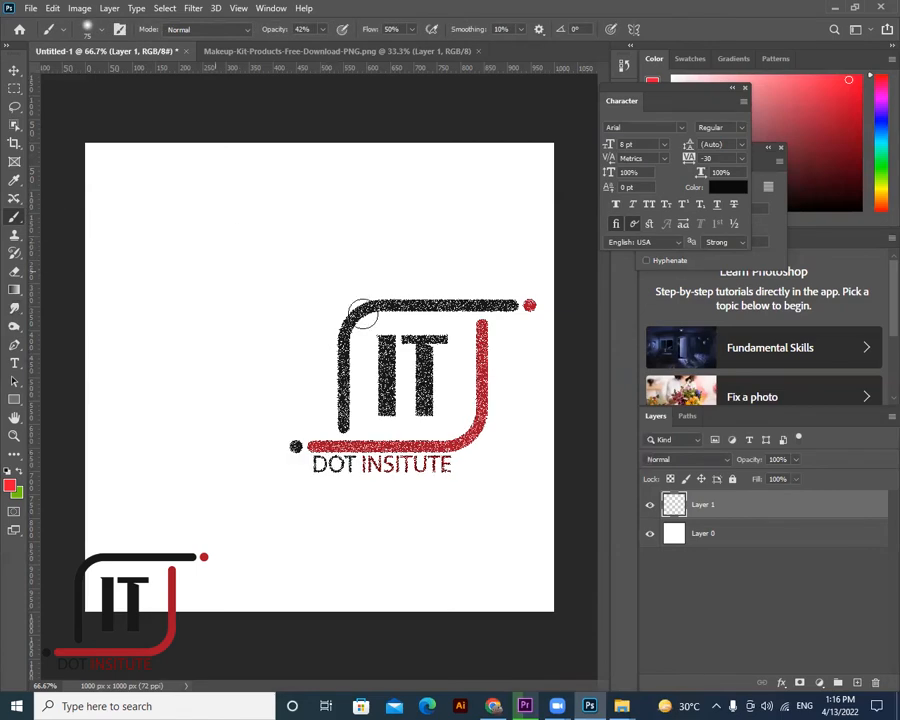
- Undo a pink test stroke and pick the Kyle's Screentones 35 brush
{"action": "left_click_drag", "start_coordinate": [208, 272], "coordinate": [362, 311]}
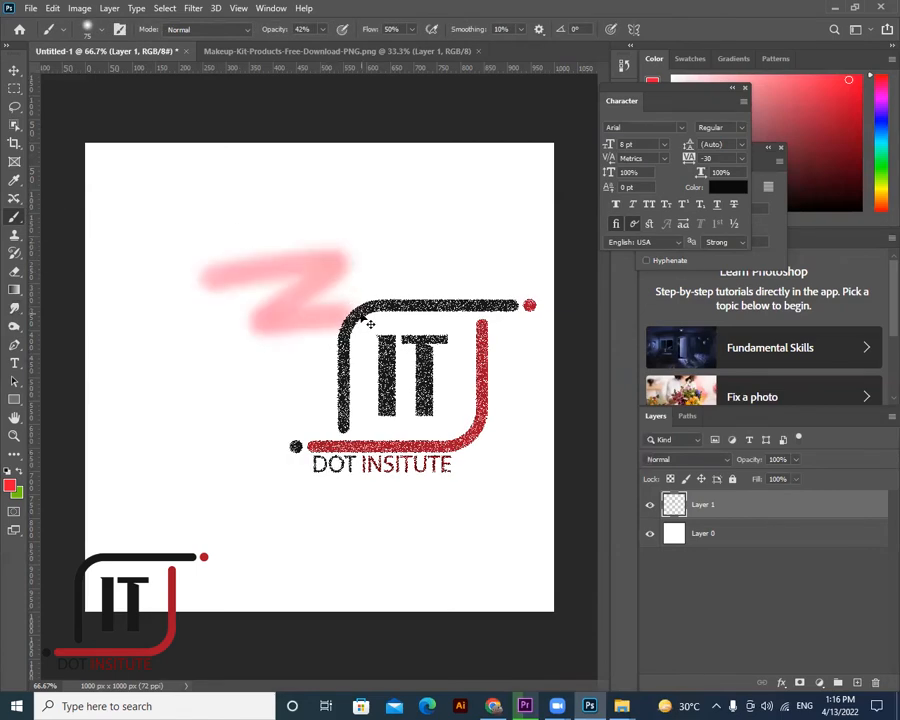
{"action": "key", "text": "ctrl+z"}
{"action": "right_click", "coordinate": [440, 382]}
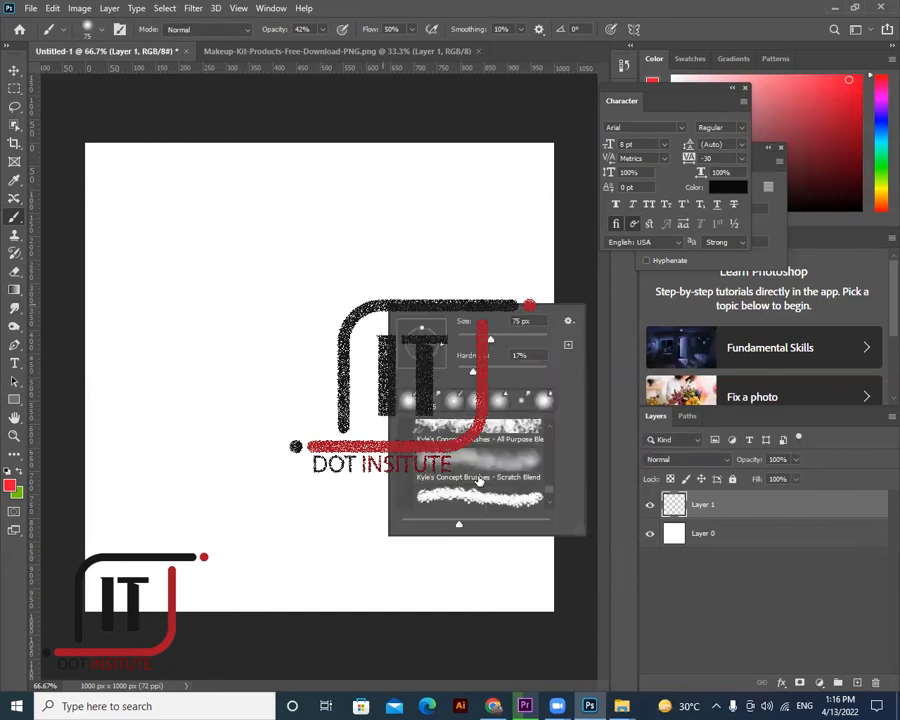
{"action": "scroll", "coordinate": [480, 480], "scroll_direction": "down", "scroll_amount": 1}
{"action": "scroll", "coordinate": [480, 481], "scroll_direction": "down", "scroll_amount": 2}
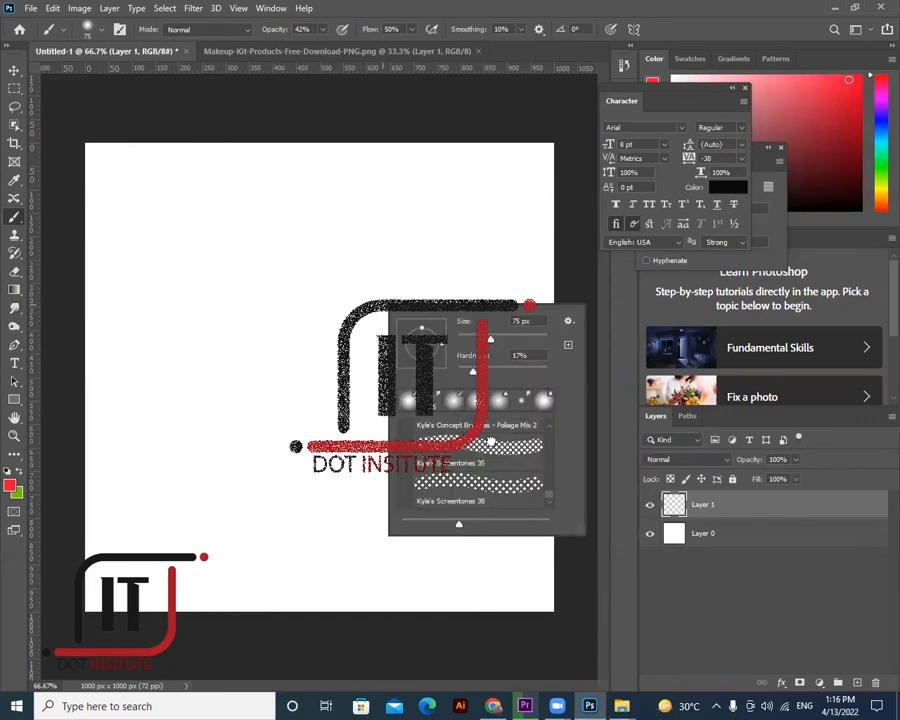
{"action": "left_click", "coordinate": [245, 329]}
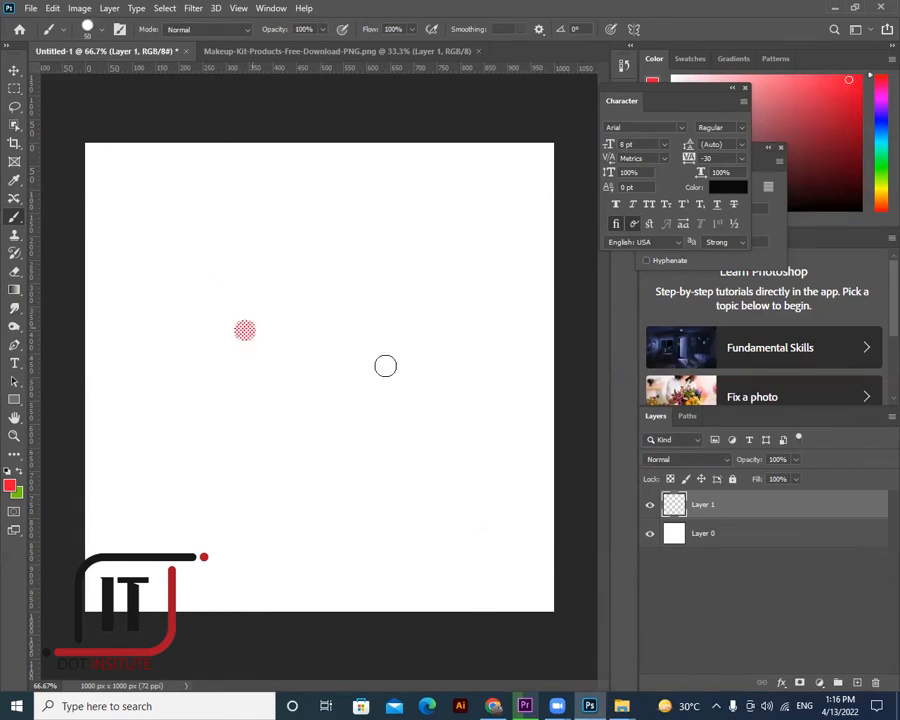
- Paint two trial screentone scribbles and undo both, leaving the canvas blank
{"action": "mouse_move", "coordinate": [224, 463]}
{"action": "left_mouse_down"}
{"action": "mouse_move", "coordinate": [398, 466]}
{"action": "mouse_move", "coordinate": [358, 528]}
{"action": "left_mouse_up"}
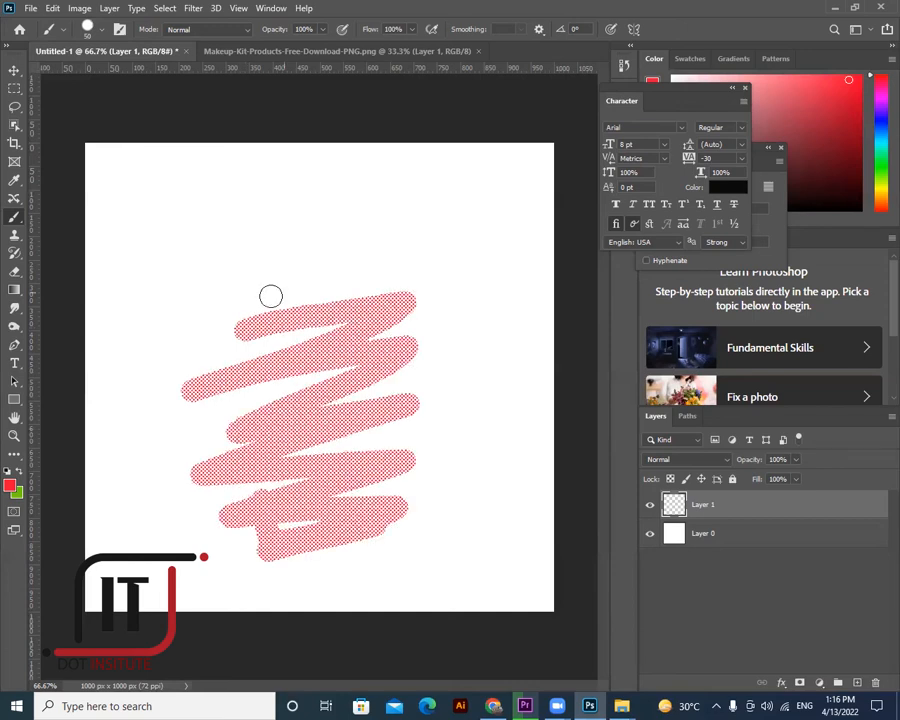
{"action": "left_click_drag", "start_coordinate": [397, 290], "coordinate": [486, 446]}
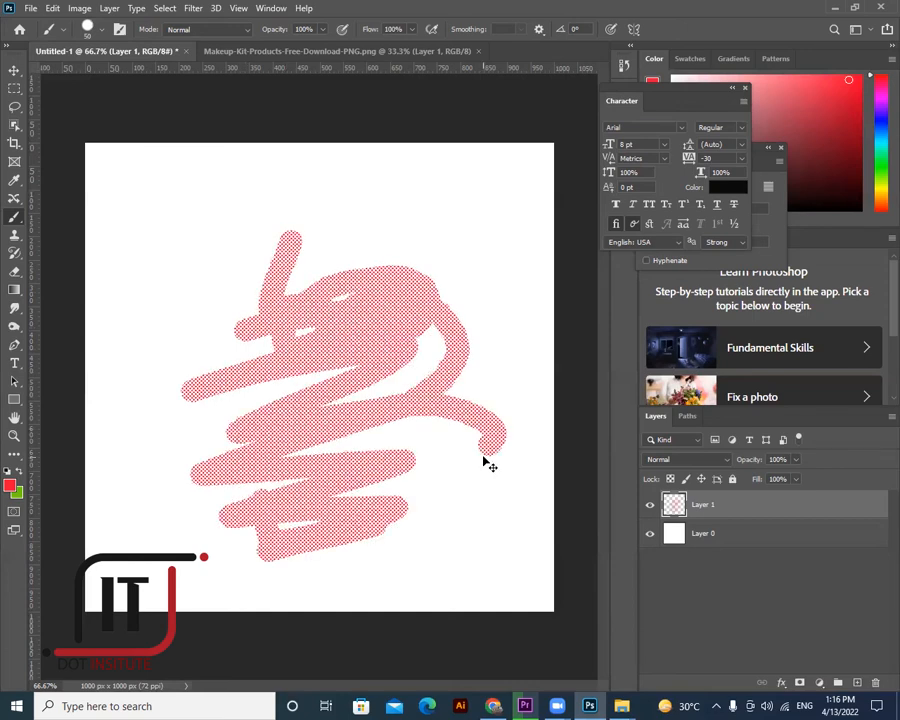
{"action": "key", "text": "ctrl+z"}
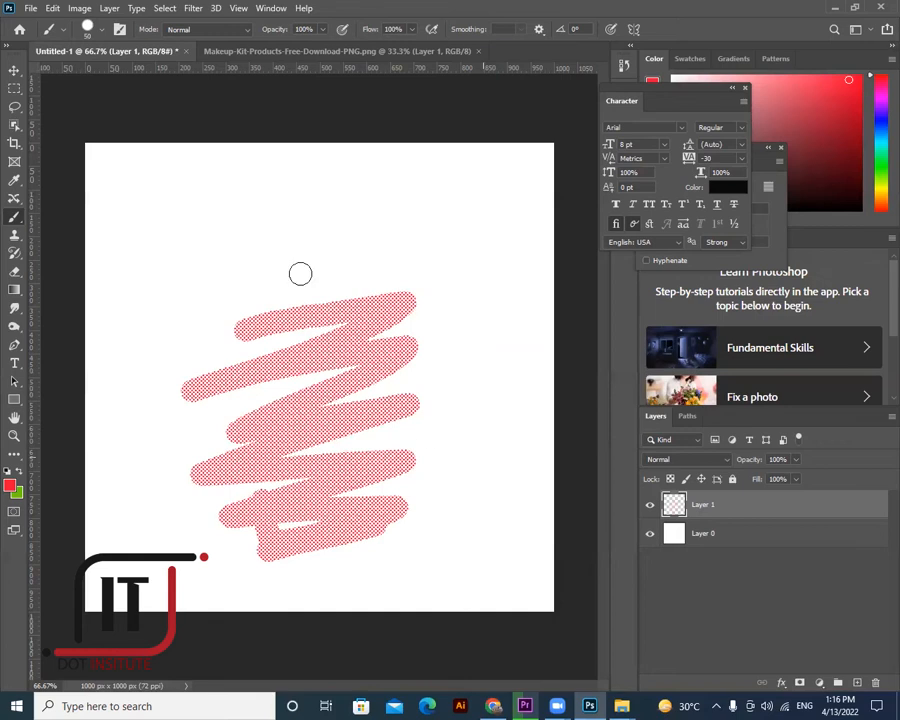
{"action": "key", "text": "ctrl+z"}
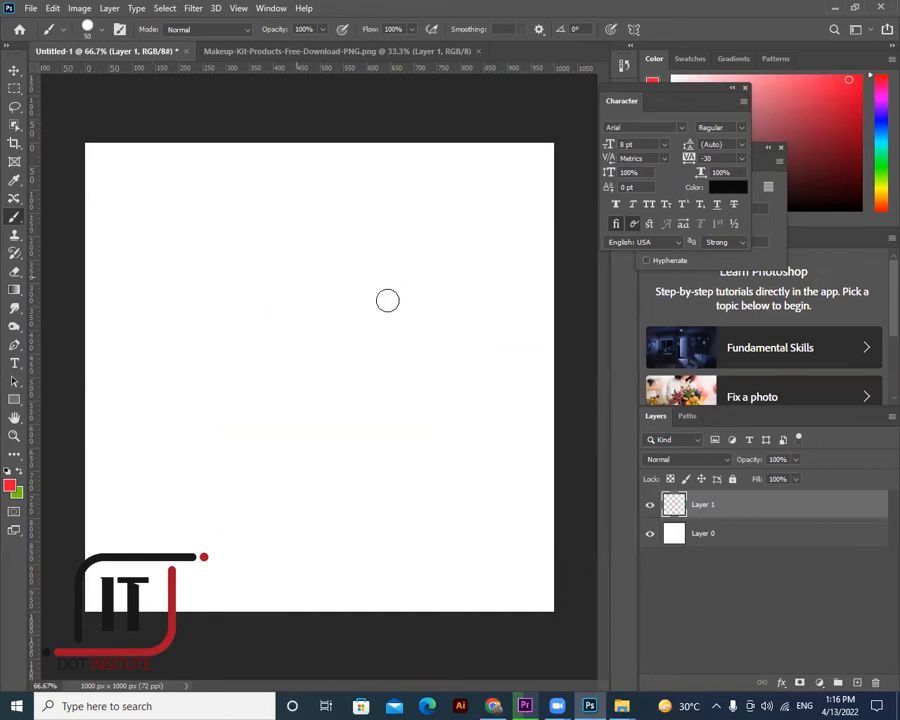
{"action": "right_click", "coordinate": [466, 430]}
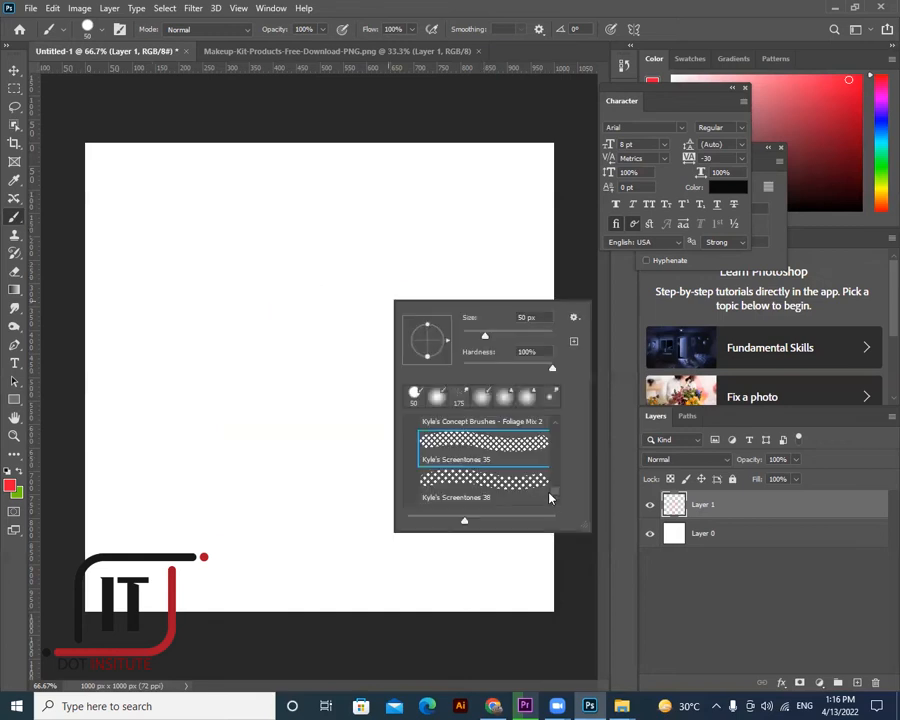
- Scroll the Brush Preset list looking for Kyle's Concept Brushes - Foliage Mix 2
{"action": "scroll", "coordinate": [556, 464], "scroll_direction": "down", "scroll_amount": 5}
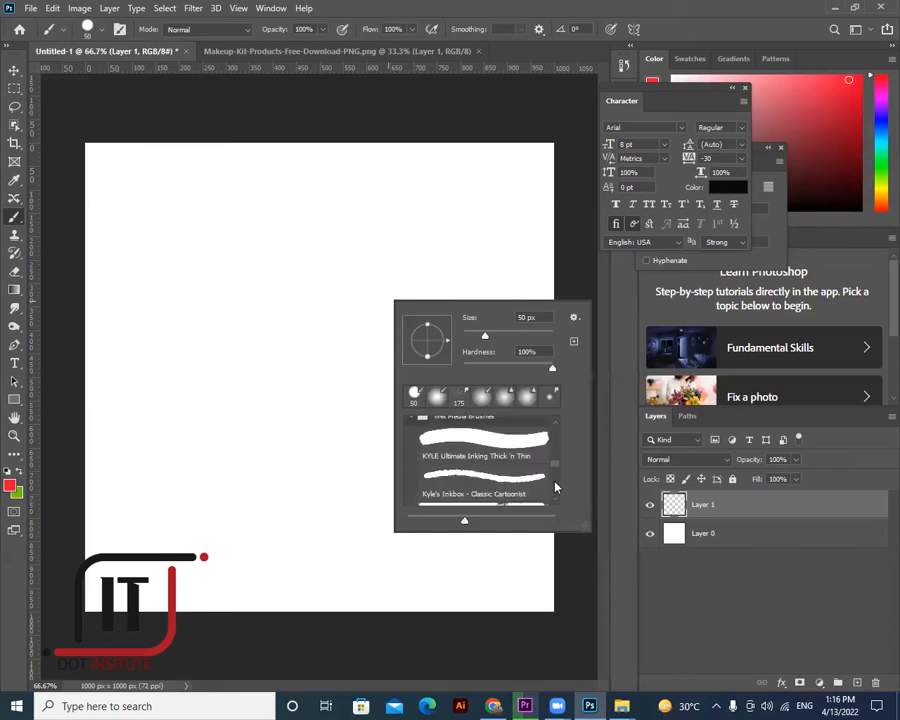
{"action": "scroll", "coordinate": [556, 462], "scroll_direction": "up", "scroll_amount": 2}
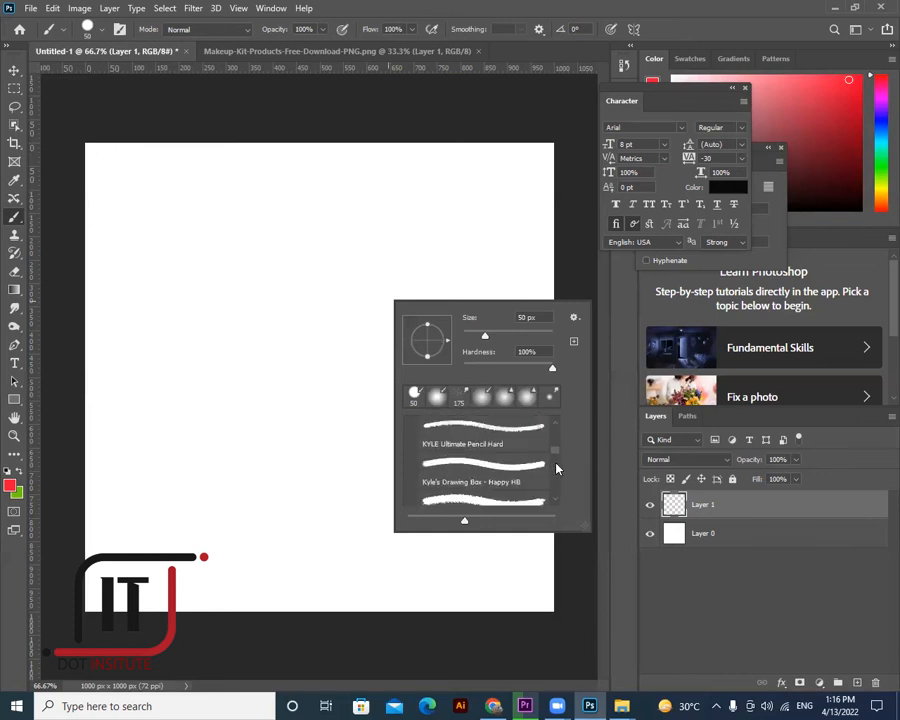
{"action": "scroll", "coordinate": [556, 460], "scroll_direction": "down", "scroll_amount": 3}
{"action": "scroll", "coordinate": [557, 460], "scroll_direction": "down", "scroll_amount": 2}
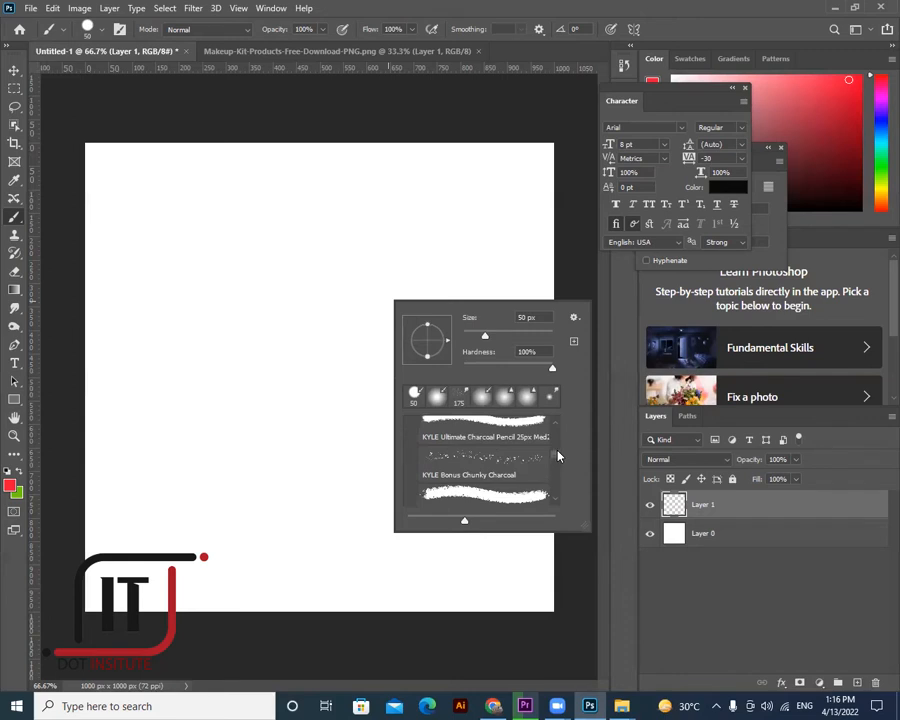
{"action": "scroll", "coordinate": [558, 461], "scroll_direction": "up", "scroll_amount": 1}
{"action": "scroll", "coordinate": [558, 461], "scroll_direction": "down", "scroll_amount": 1}
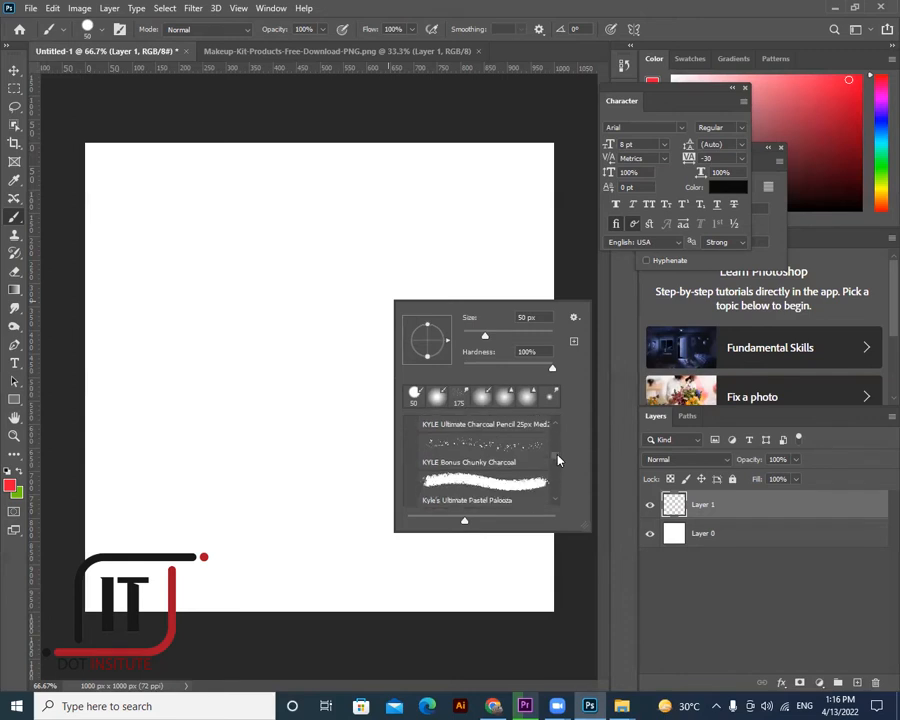
{"action": "scroll", "coordinate": [558, 466], "scroll_direction": "up", "scroll_amount": 3}
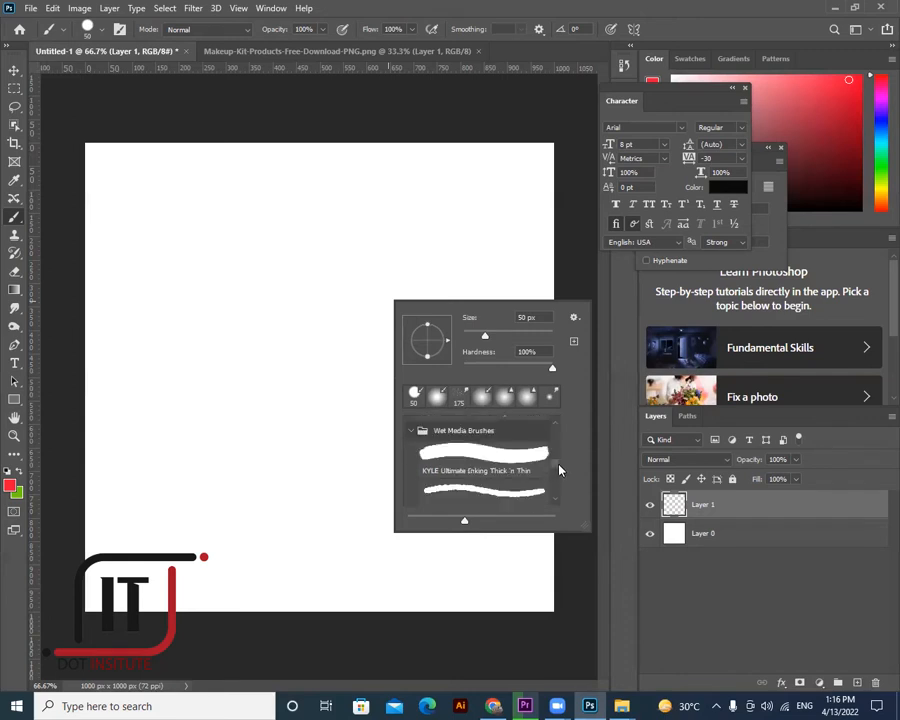
{"action": "scroll", "coordinate": [559, 469], "scroll_direction": "down", "scroll_amount": 1}
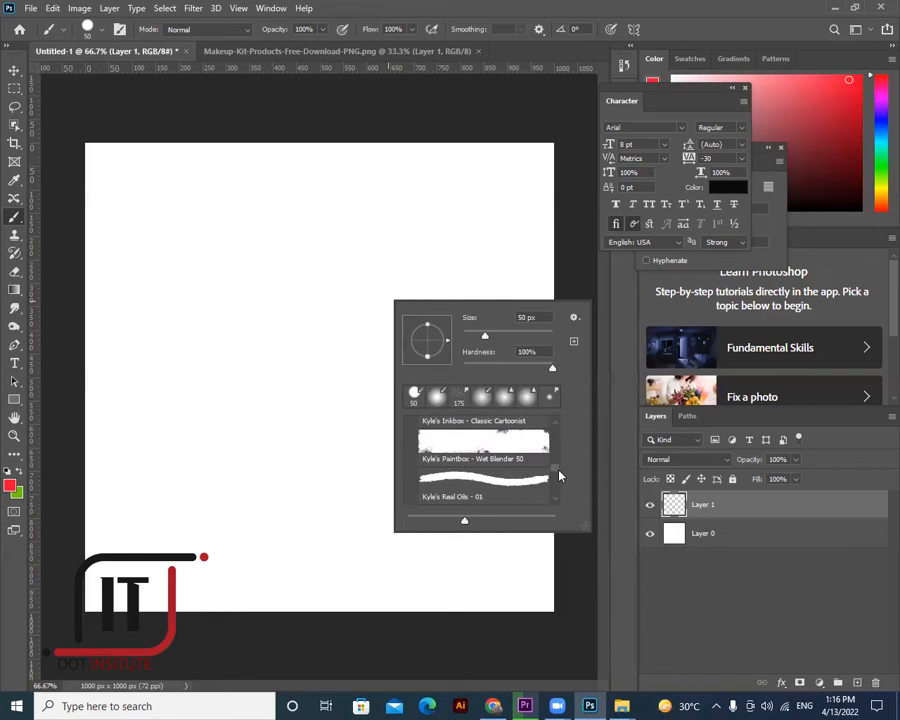
{"action": "scroll", "coordinate": [559, 477], "scroll_direction": "down", "scroll_amount": 3}
{"action": "scroll", "coordinate": [559, 482], "scroll_direction": "down", "scroll_amount": 2}
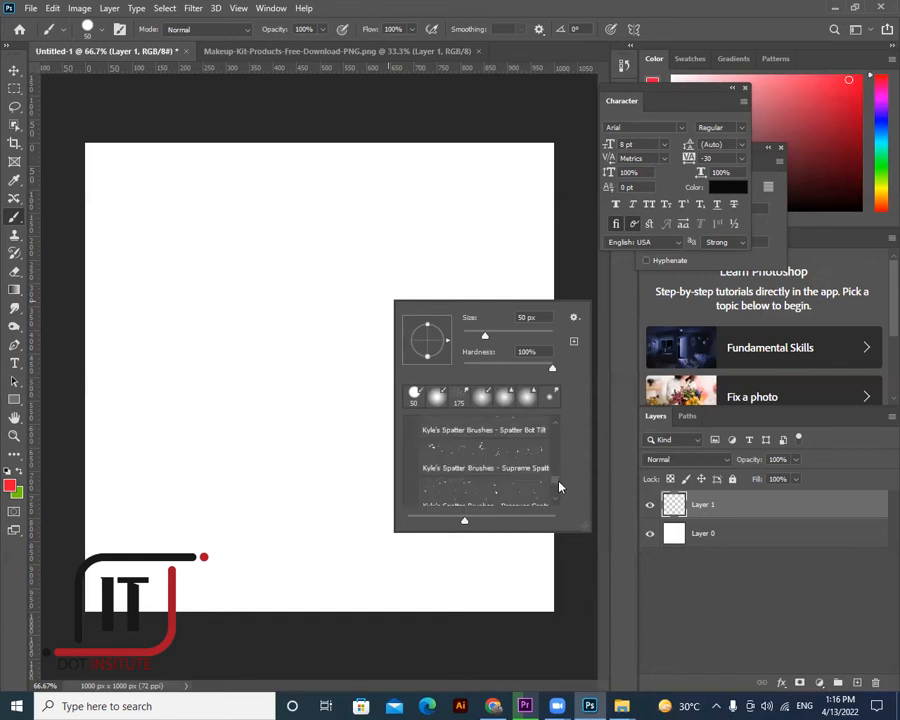
{"action": "scroll", "coordinate": [559, 484], "scroll_direction": "down", "scroll_amount": 2}
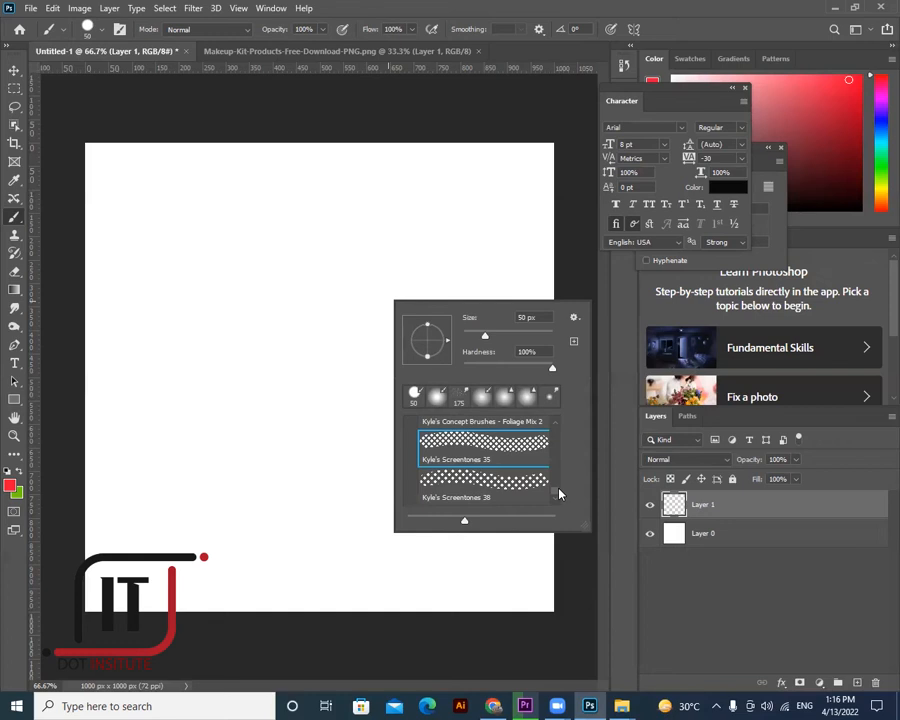
{"action": "scroll", "coordinate": [559, 492], "scroll_direction": "up", "scroll_amount": 1}
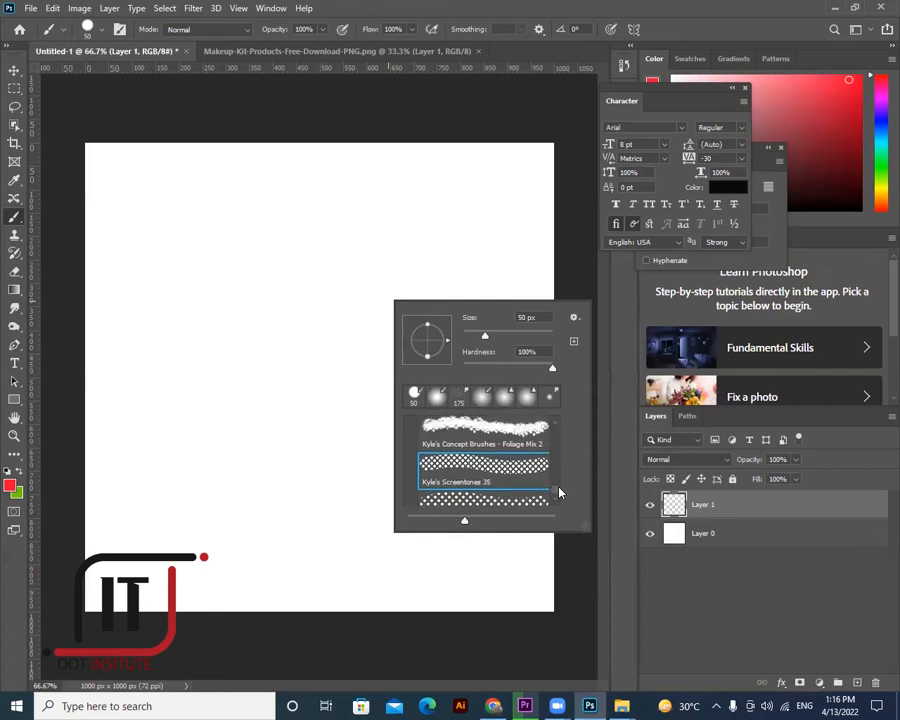
{"action": "scroll", "coordinate": [559, 496], "scroll_direction": "down", "scroll_amount": 1}
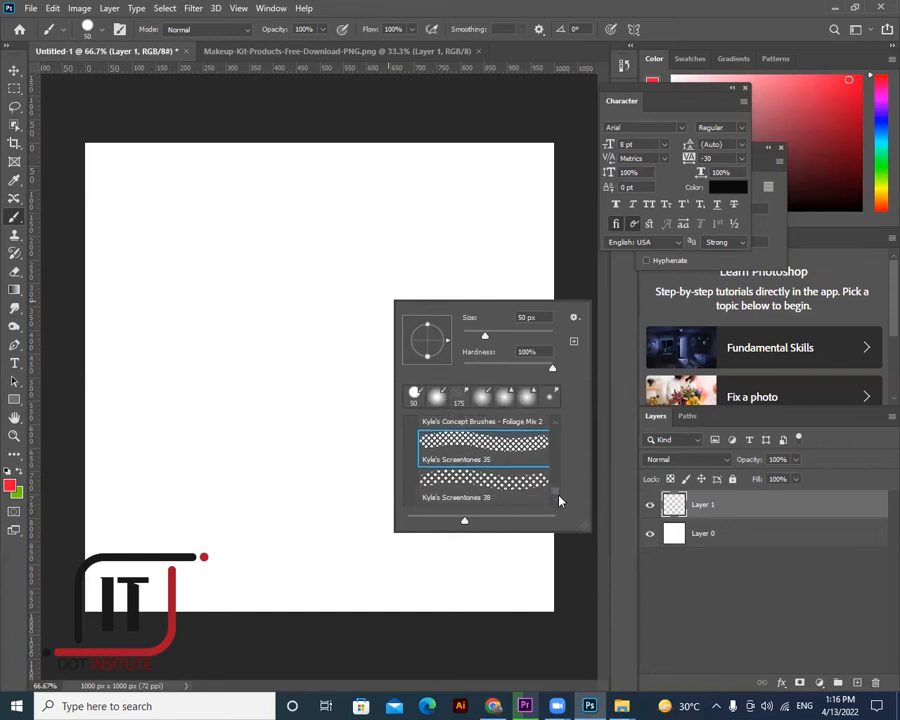
{"action": "scroll", "coordinate": [230, 385], "scroll_direction": "up", "scroll_amount": 1}
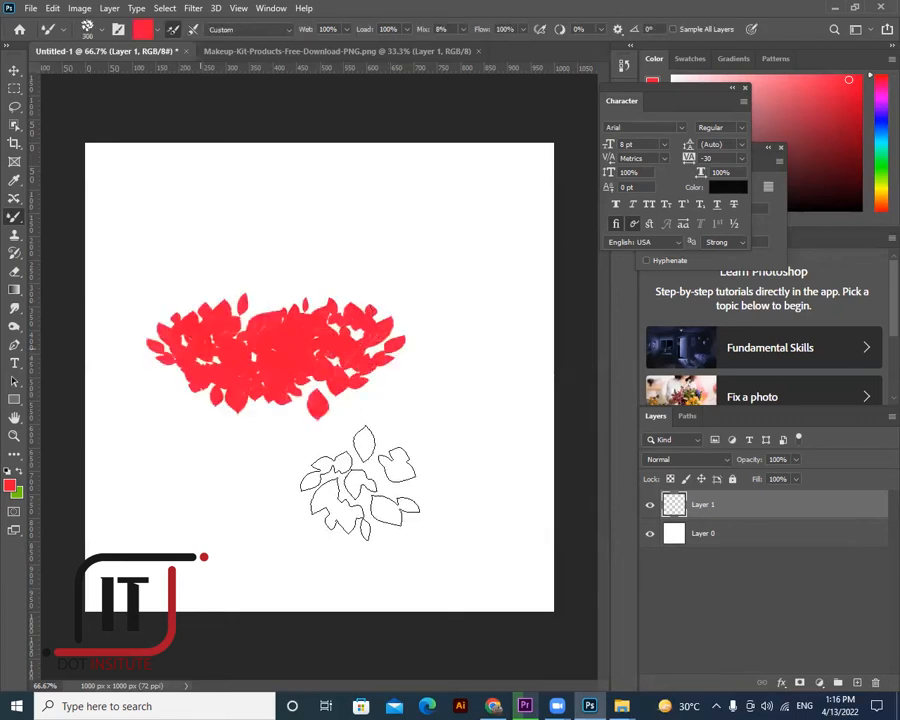
- Stamp three red leaf clusters, then set the foreground colour to a soft blue
{"action": "left_click", "coordinate": [352, 485]}
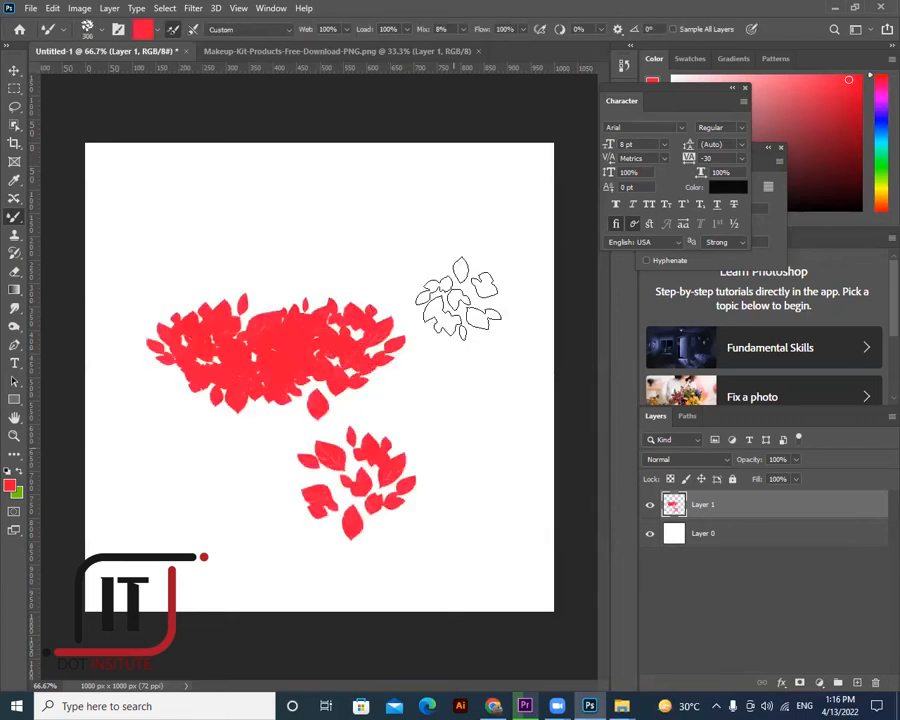
{"action": "left_click", "coordinate": [455, 262]}
{"action": "left_click", "coordinate": [480, 370]}
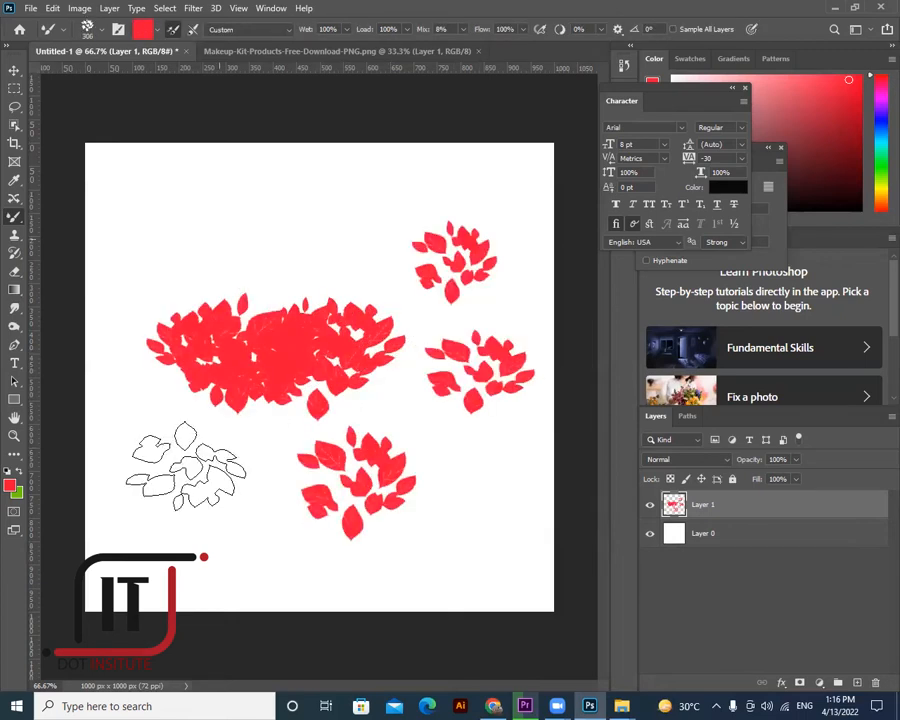
{"action": "left_click", "coordinate": [10, 484]}
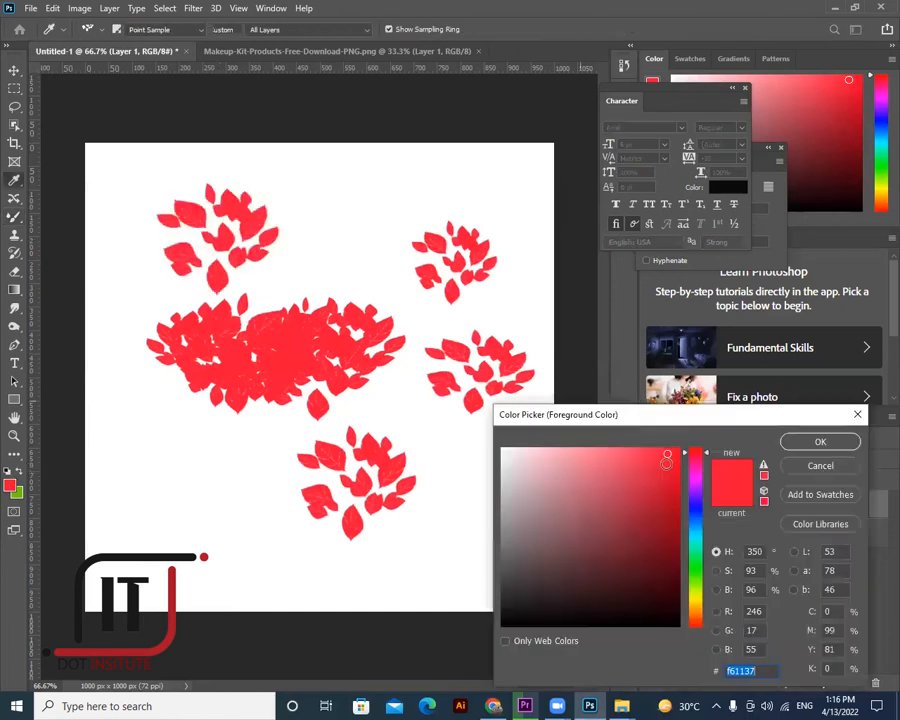
{"action": "left_click_drag", "start_coordinate": [697, 607], "coordinate": [695, 508]}
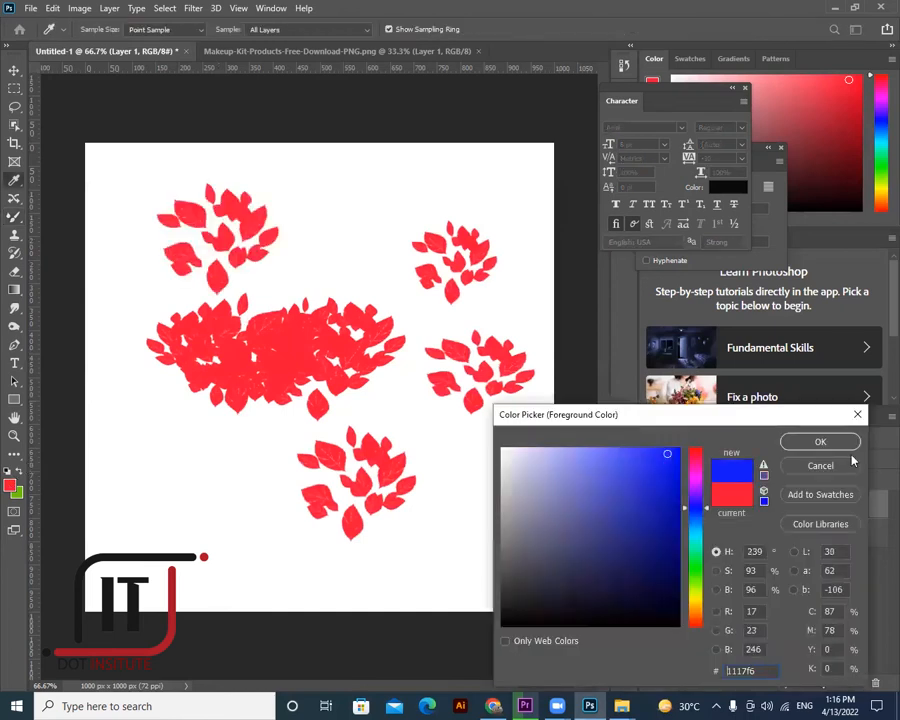
{"action": "left_click", "coordinate": [633, 473]}
{"action": "left_click", "coordinate": [819, 441]}
- Stamp two blue leaf clusters, undo all the stamps, and return to the regular Brush Tool
{"action": "left_click", "coordinate": [247, 490]}
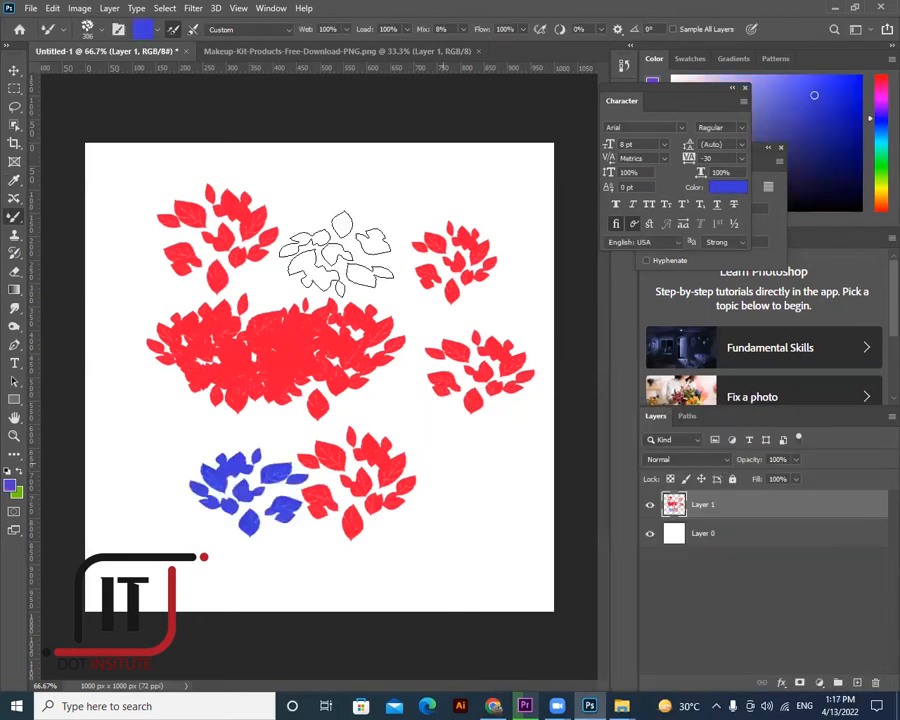
{"action": "left_click", "coordinate": [439, 482]}
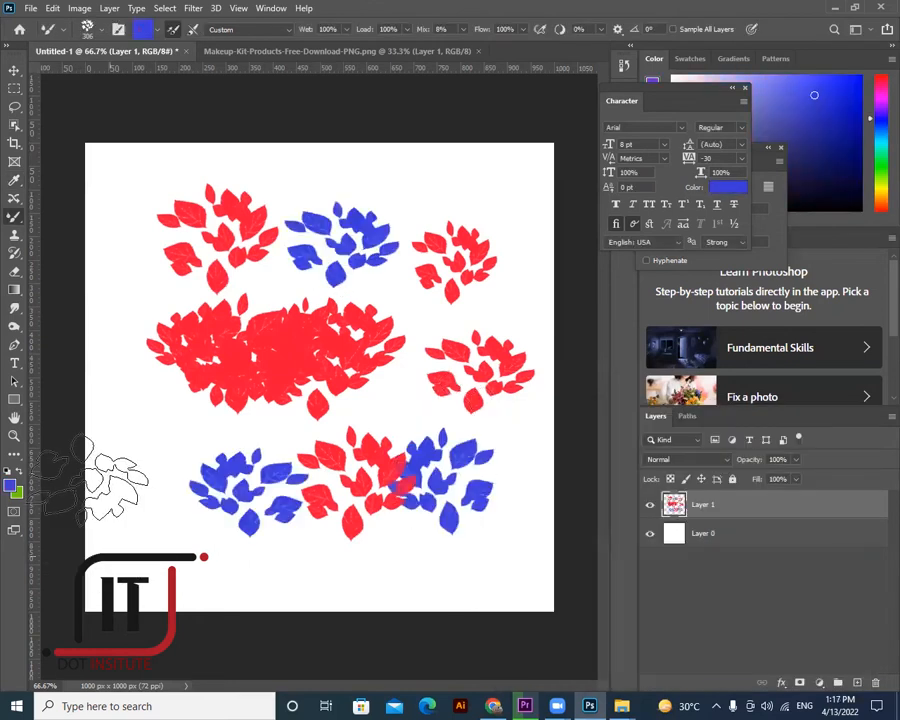
{"action": "key", "text": "ctrl+z"}
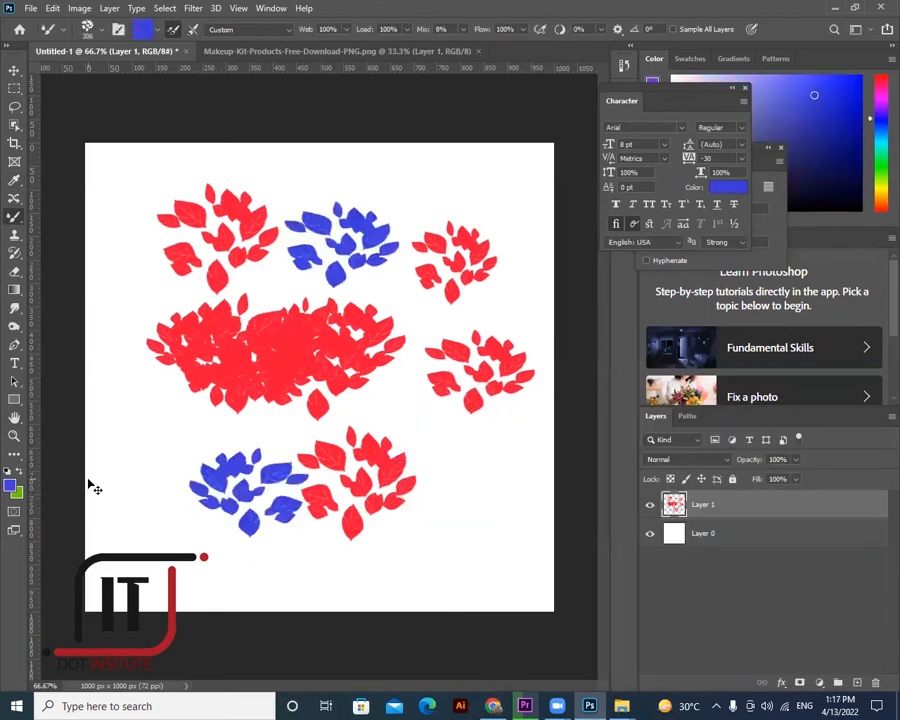
{"action": "key", "text": "ctrl+z"}
{"action": "key", "text": "ctrl+z"}
{"action": "key", "text": "ctrl+z"}
{"action": "key", "text": "ctrl+z"}
{"action": "key", "text": "ctrl+z"}
{"action": "key", "text": "ctrl+z"}
{"action": "key", "text": "ctrl+z"}
{"action": "key", "text": "ctrl+z"}
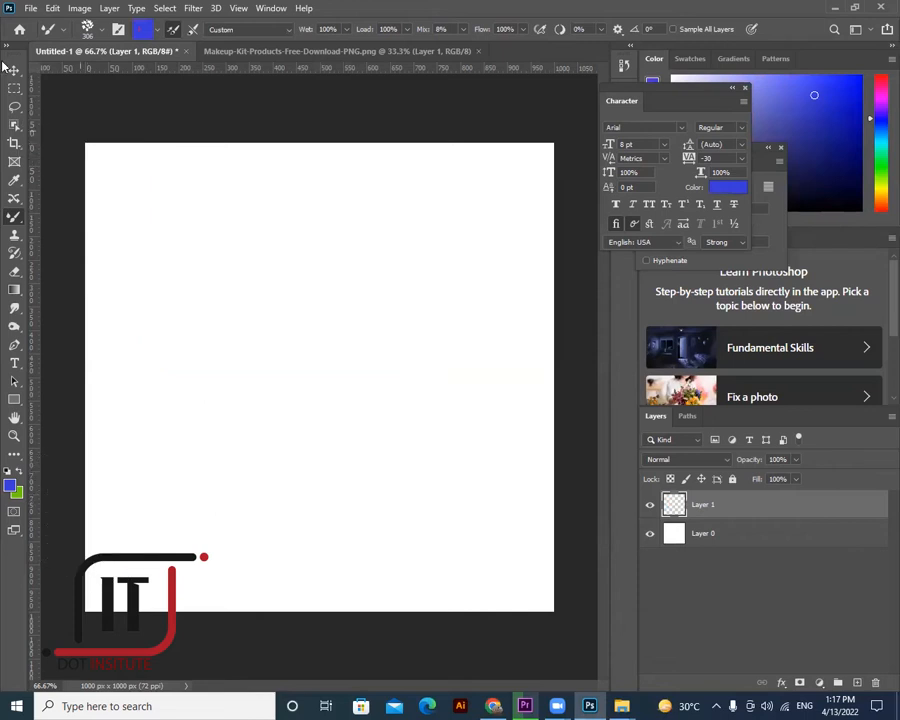
{"action": "left_click", "coordinate": [15, 70]}
{"action": "right_click", "coordinate": [14, 216]}
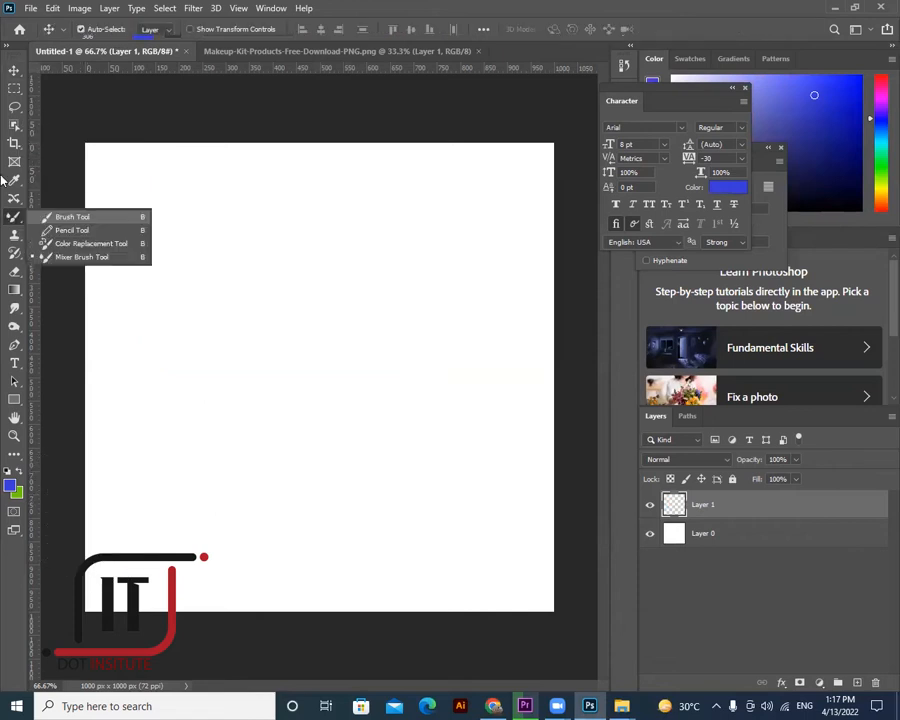
{"action": "left_click", "coordinate": [72, 216]}
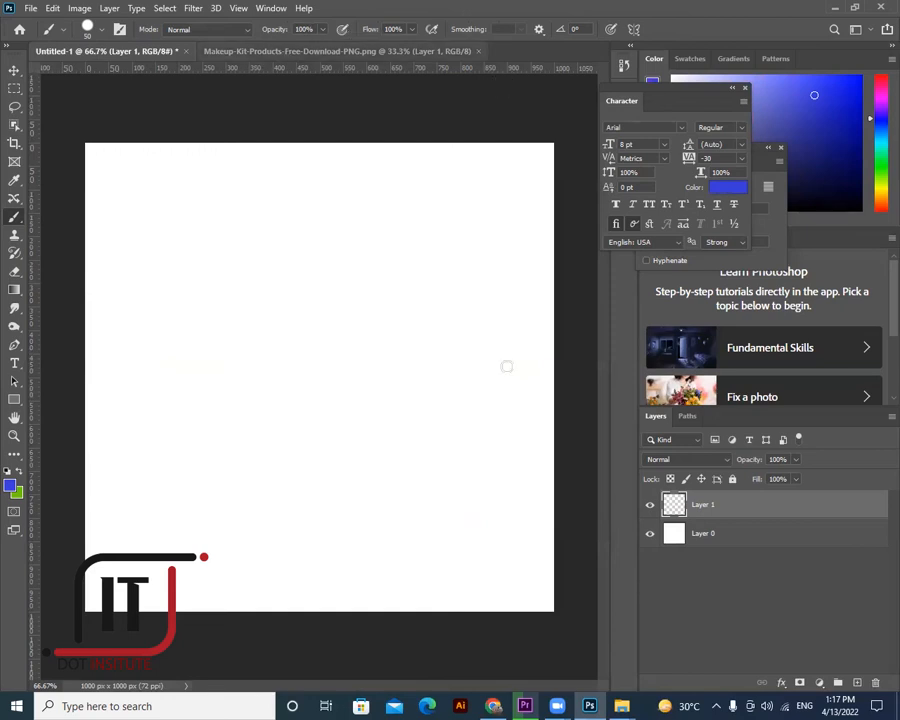
- Bring the makeup-kit image into the Untitled-1 ad canvas as a new layer
{"action": "key", "text": "ctrl+Tab"}
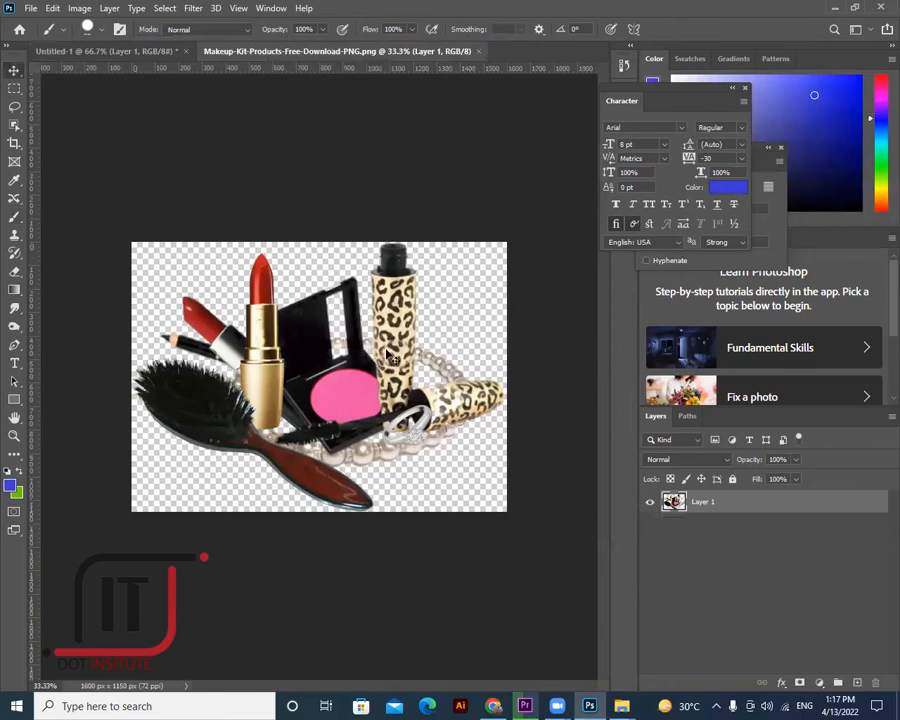
{"action": "left_click_drag", "start_coordinate": [372, 358], "coordinate": [357, 417]}
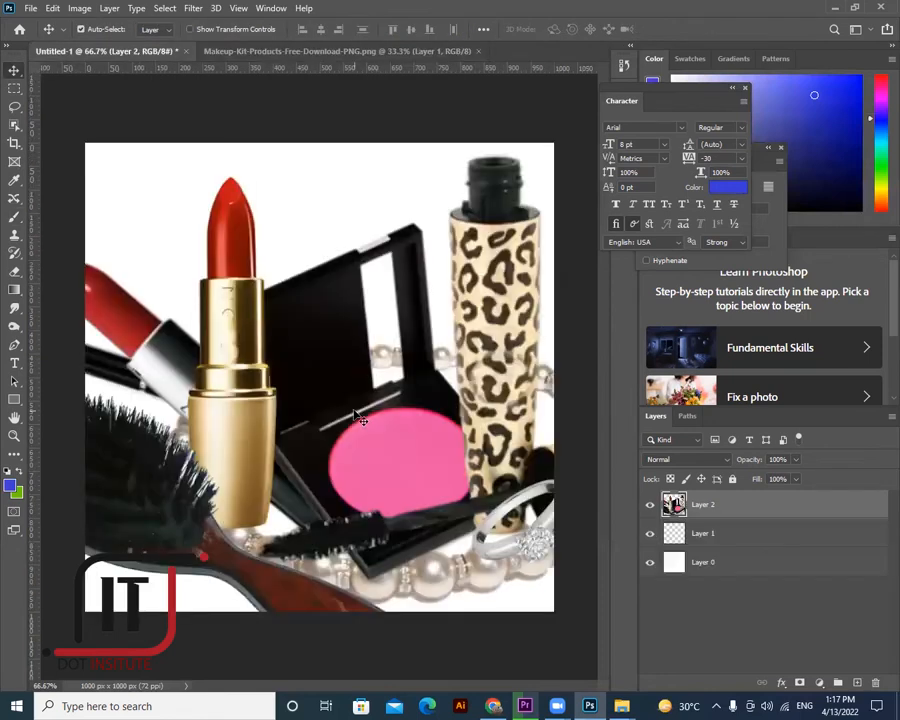
{"action": "left_click_drag", "start_coordinate": [198, 369], "coordinate": [532, 405]}
- Scale the makeup image to about 52%, centre it low on the canvas, then select Layer 0
{"action": "key", "text": "ctrl+t"}
{"action": "left_click_drag", "start_coordinate": [307, 190], "coordinate": [549, 370]}
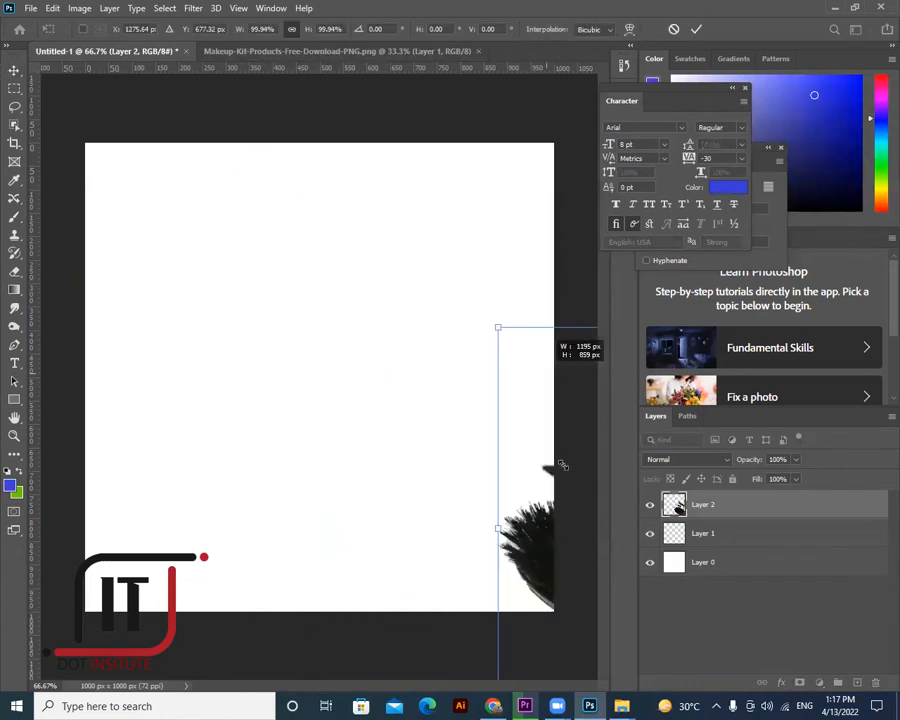
{"action": "left_click_drag", "start_coordinate": [431, 412], "coordinate": [314, 390]}
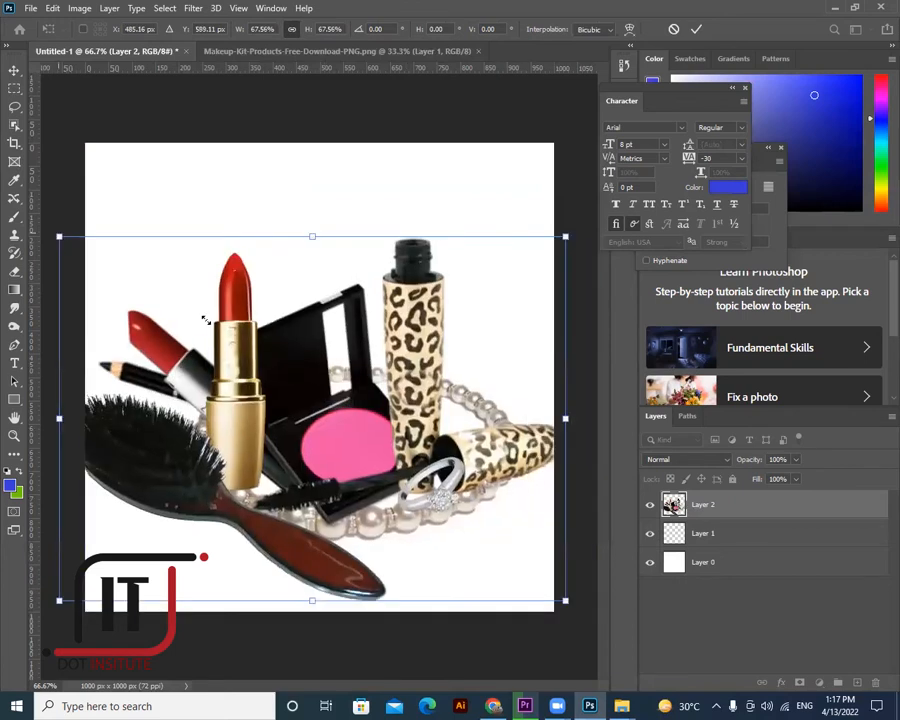
{"action": "left_click_drag", "start_coordinate": [59, 236], "coordinate": [265, 354]}
{"action": "left_click_drag", "start_coordinate": [310, 401], "coordinate": [213, 352]}
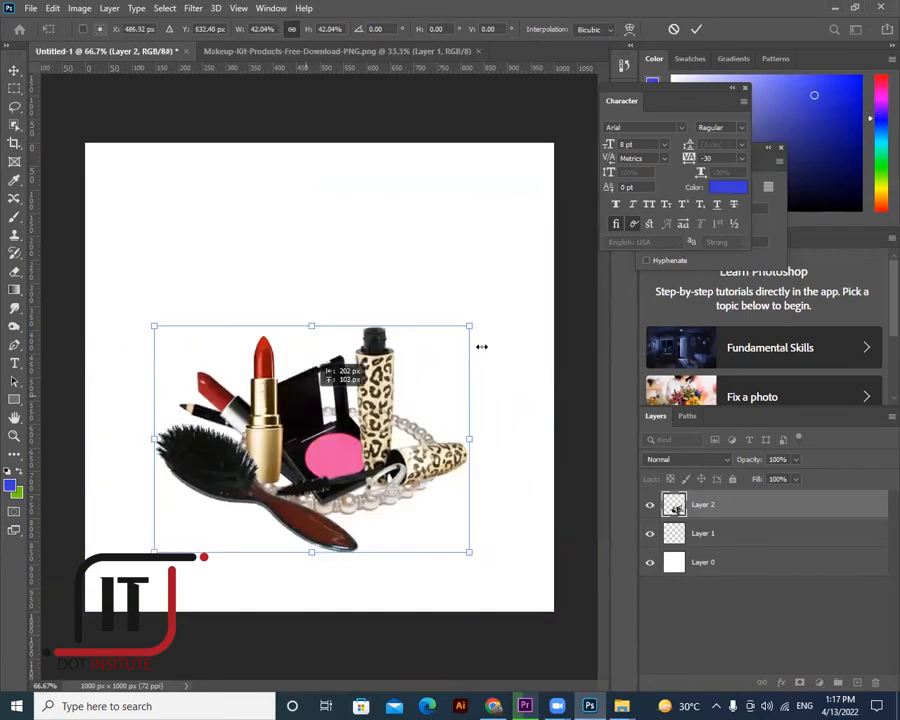
{"action": "left_click_drag", "start_coordinate": [473, 324], "coordinate": [511, 290]}
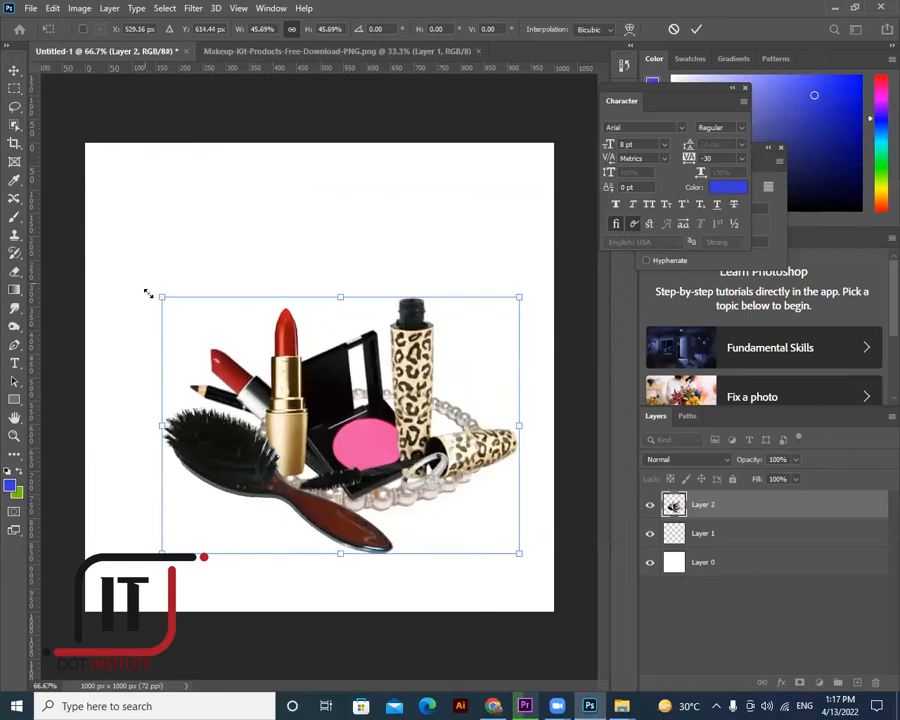
{"action": "left_click_drag", "start_coordinate": [120, 278], "coordinate": [90, 255]}
{"action": "left_click_drag", "start_coordinate": [280, 425], "coordinate": [274, 445]}
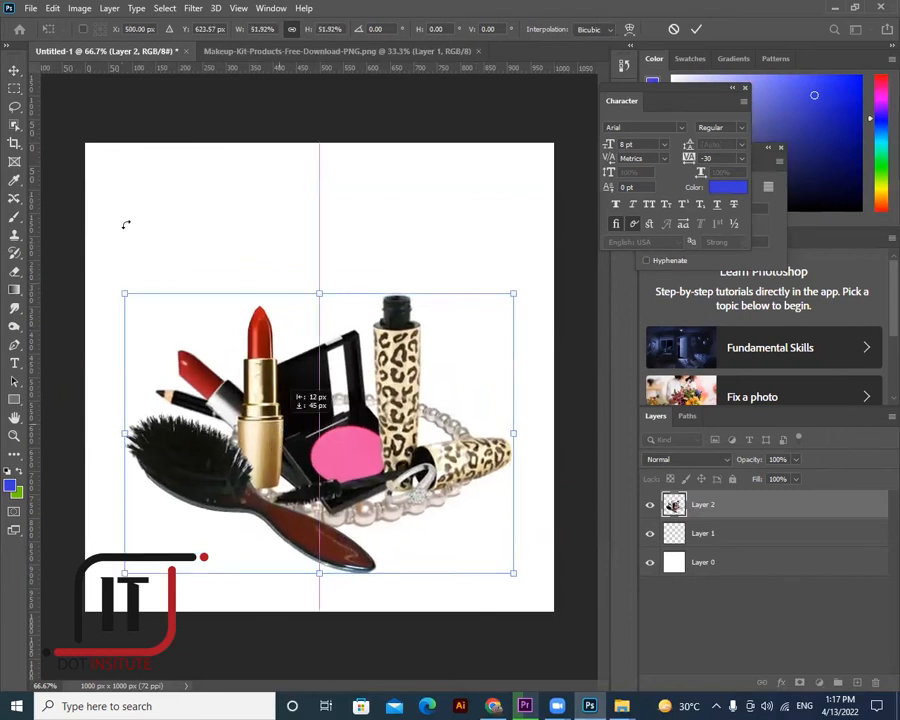
{"action": "key", "text": "Return"}
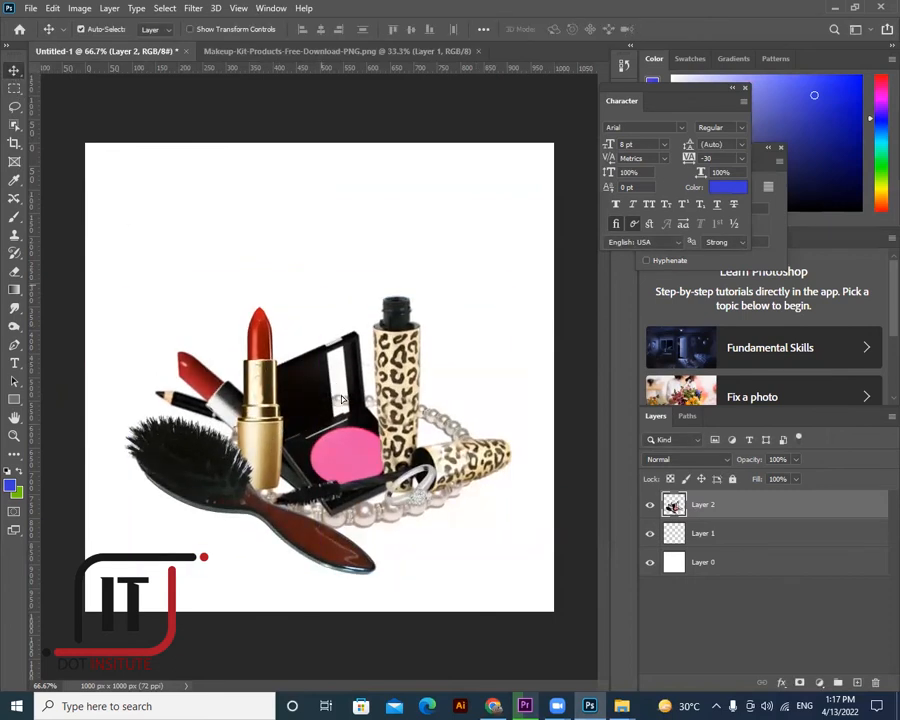
{"action": "left_click", "coordinate": [341, 399]}
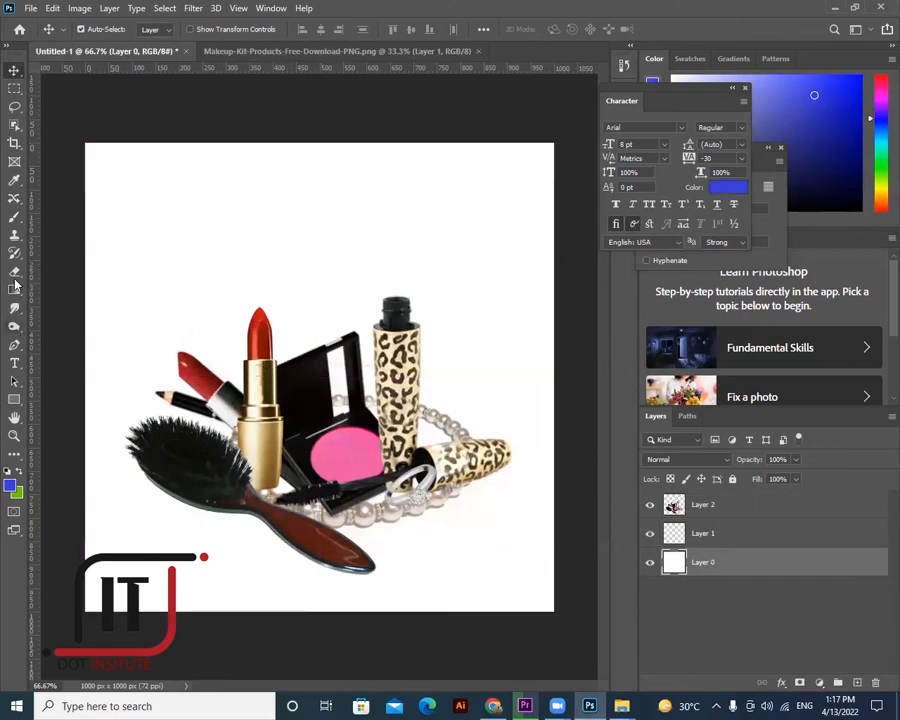
- Switch to the Brush Tool and undo a trial blue stroke
{"action": "left_click", "coordinate": [14, 88]}
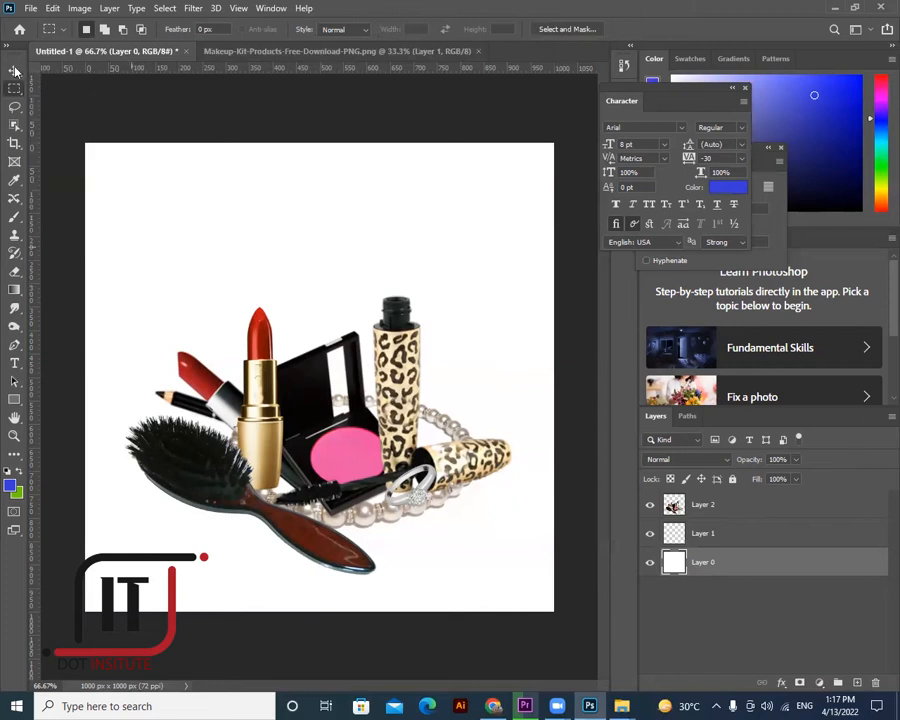
{"action": "right_click", "coordinate": [14, 217]}
{"action": "left_click", "coordinate": [62, 220]}
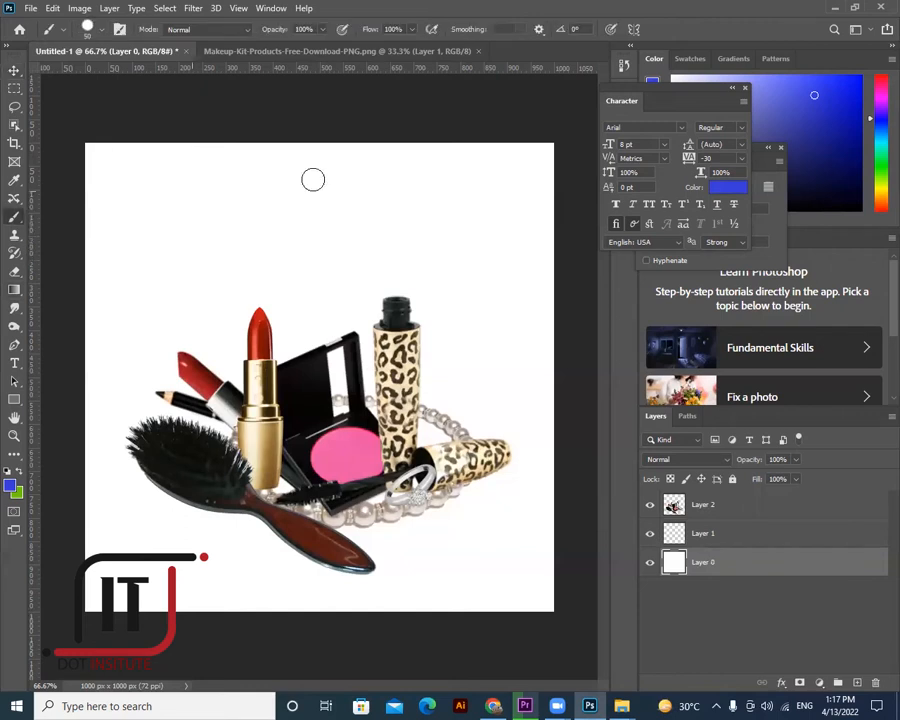
{"action": "left_click_drag", "start_coordinate": [145, 232], "coordinate": [278, 207]}
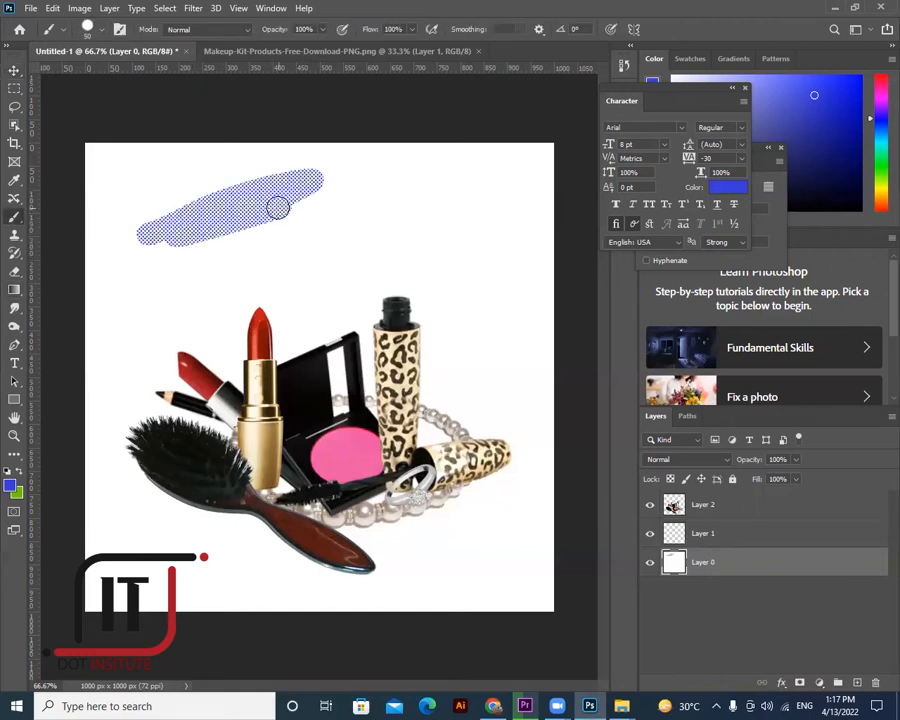
{"action": "key", "text": "ctrl+z"}
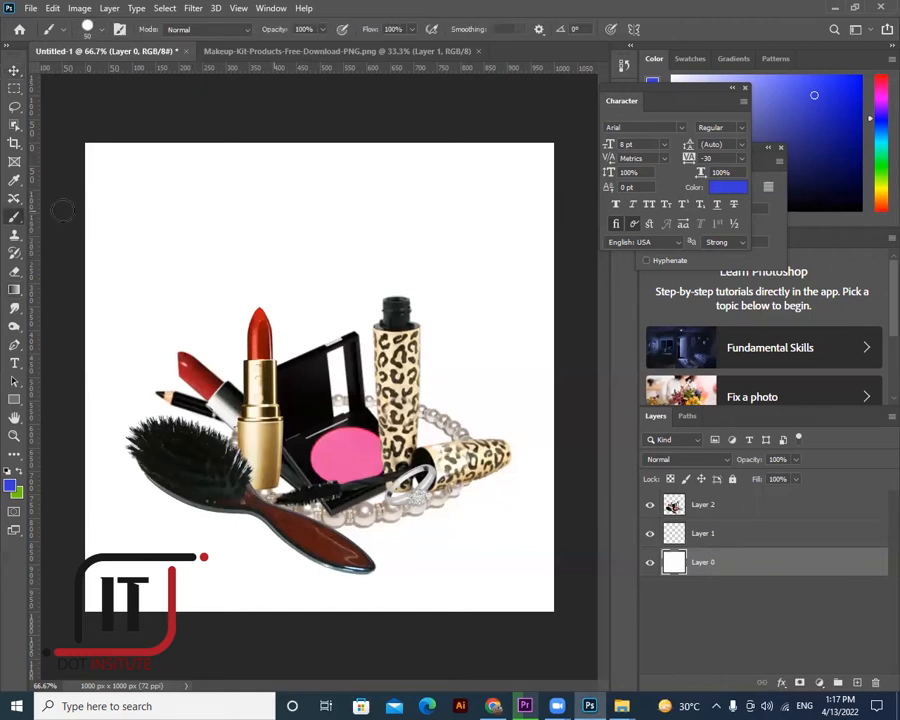
- Choose the Soft Round brush preset with 0% hardness from the brush picker
{"action": "right_click", "coordinate": [218, 220]}
{"action": "scroll", "coordinate": [300, 390], "scroll_direction": "up", "scroll_amount": 2}
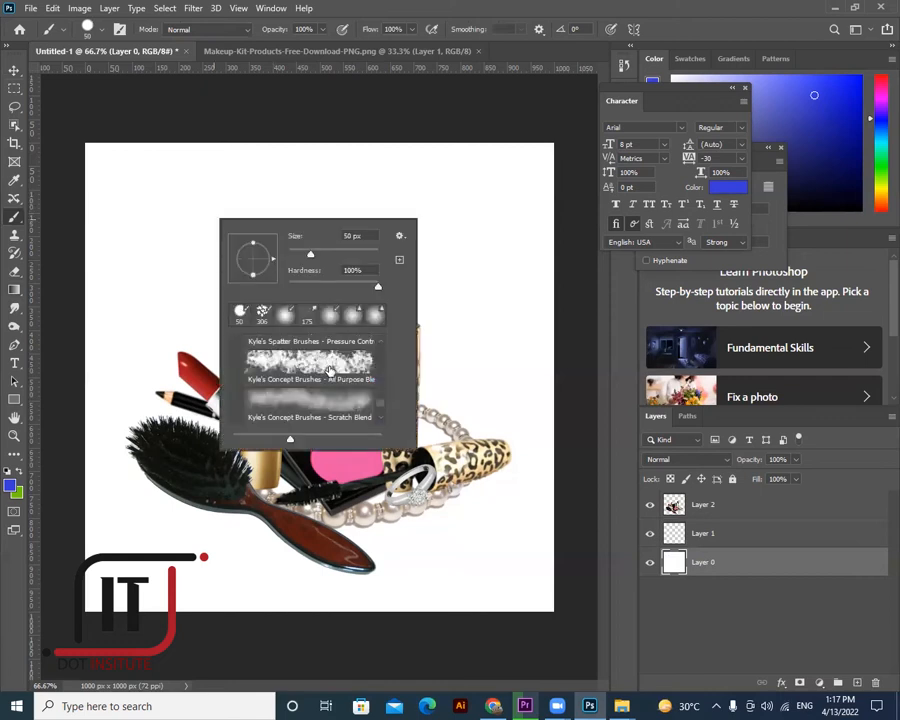
{"action": "scroll", "coordinate": [331, 371], "scroll_direction": "up", "scroll_amount": 2}
{"action": "scroll", "coordinate": [332, 372], "scroll_direction": "up", "scroll_amount": 3}
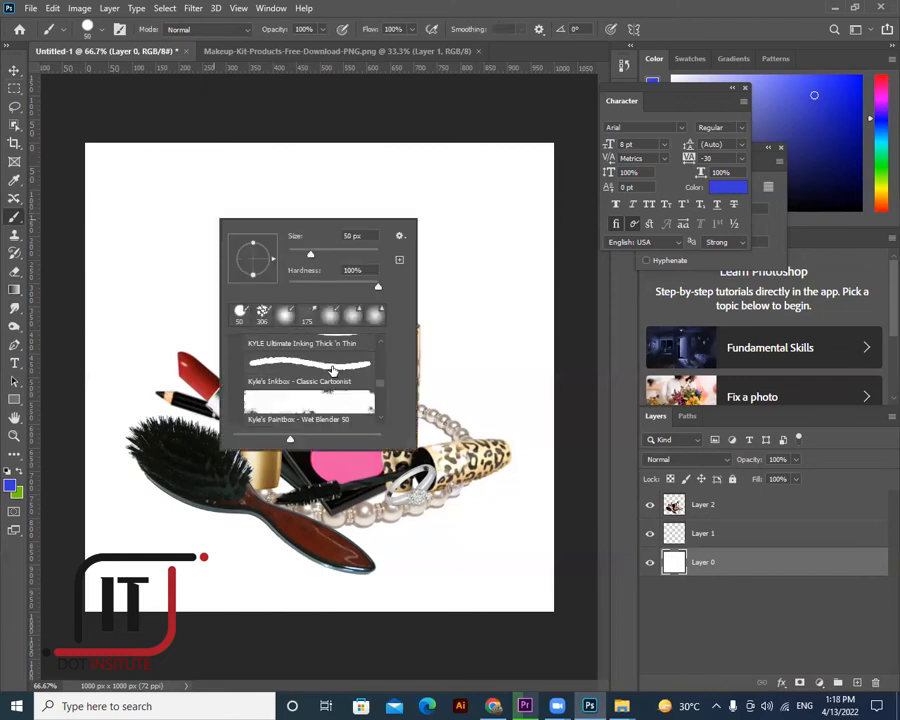
{"action": "scroll", "coordinate": [332, 371], "scroll_direction": "up", "scroll_amount": 2}
{"action": "scroll", "coordinate": [332, 368], "scroll_direction": "up", "scroll_amount": 3}
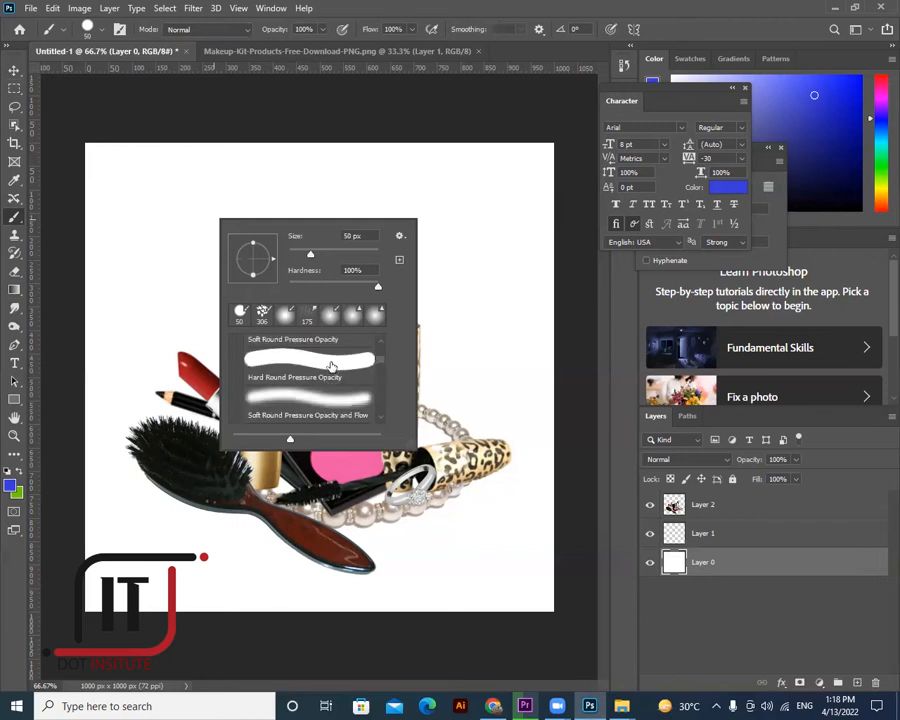
{"action": "scroll", "coordinate": [332, 367], "scroll_direction": "up", "scroll_amount": 2}
{"action": "scroll", "coordinate": [332, 367], "scroll_direction": "up", "scroll_amount": 1}
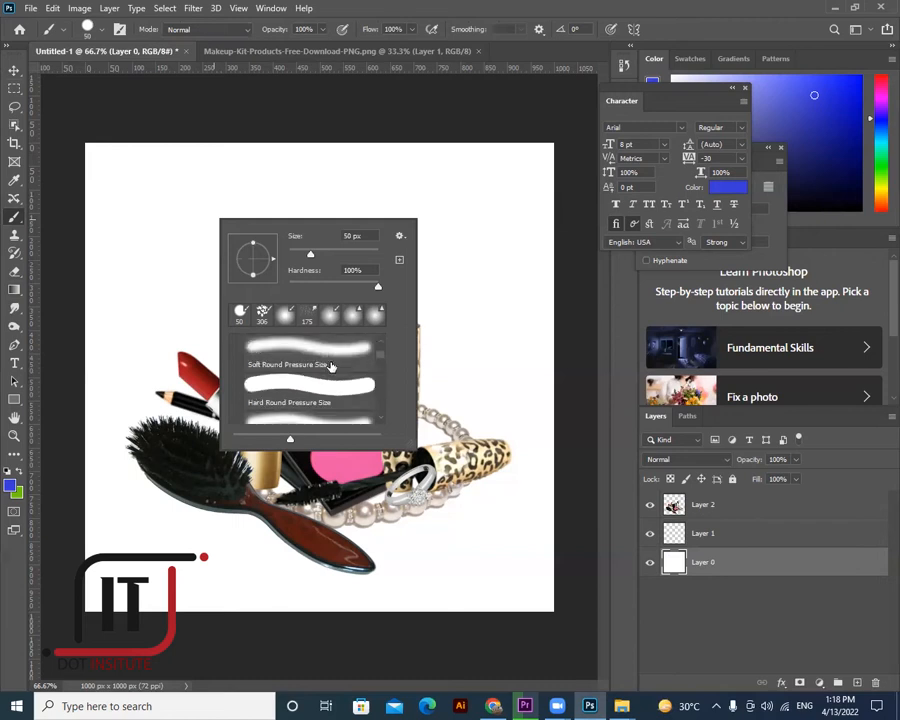
{"action": "scroll", "coordinate": [332, 366], "scroll_direction": "up", "scroll_amount": 3}
{"action": "left_click", "coordinate": [330, 372]}
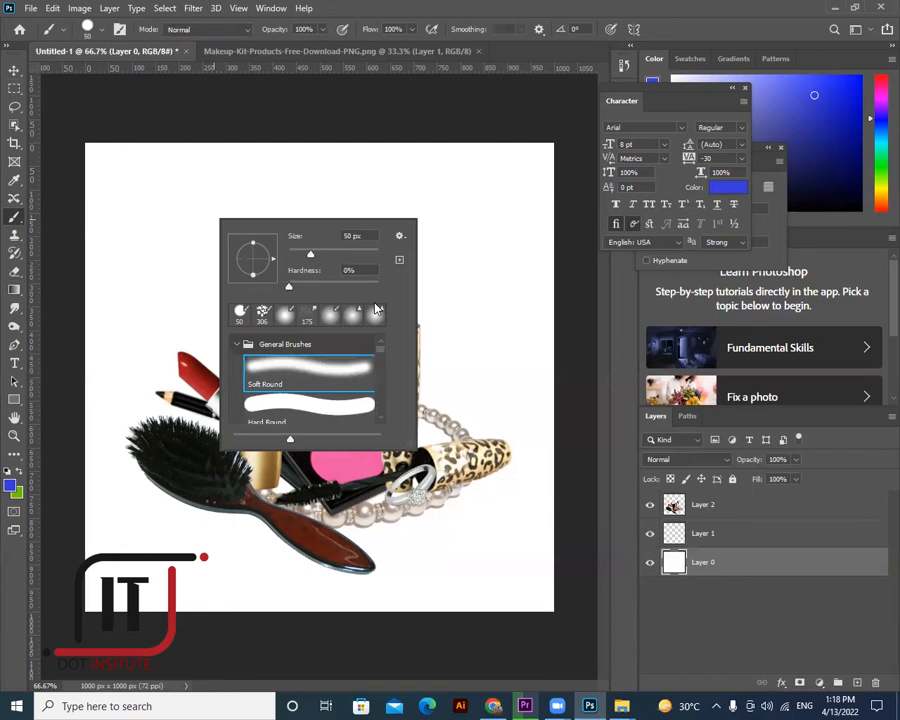
- Test soft blue strokes on the background, undo them, and add empty Layer 3
{"action": "mouse_move", "coordinate": [467, 219]}
{"action": "left_mouse_down"}
{"action": "mouse_move", "coordinate": [313, 244]}
{"action": "mouse_move", "coordinate": [460, 215]}
{"action": "left_mouse_up"}
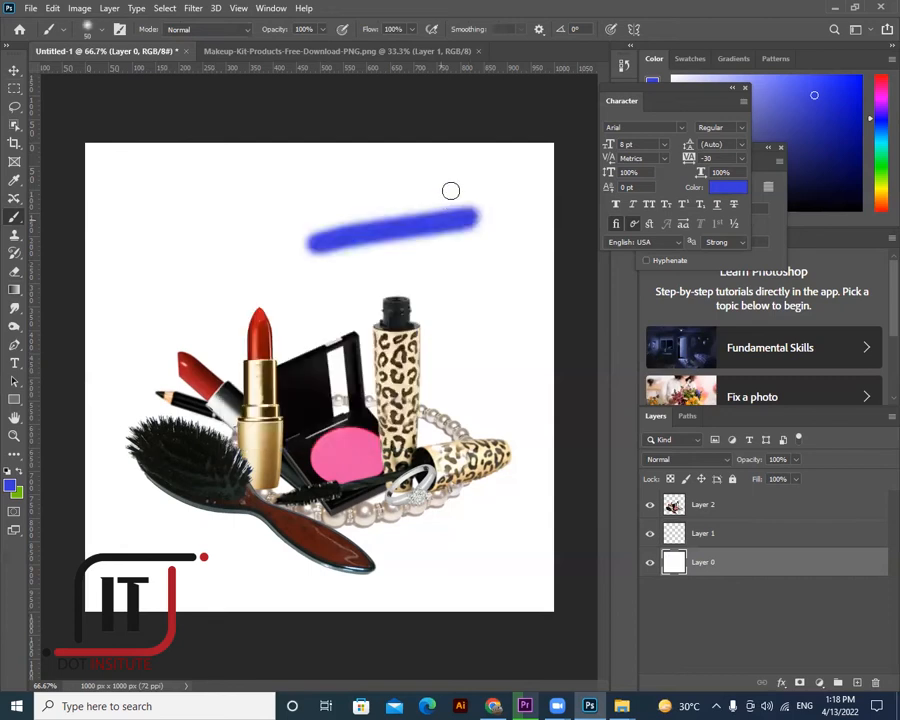
{"action": "mouse_move", "coordinate": [394, 190]}
{"action": "left_mouse_down"}
{"action": "mouse_move", "coordinate": [419, 212]}
{"action": "mouse_move", "coordinate": [414, 226]}
{"action": "mouse_move", "coordinate": [319, 255]}
{"action": "left_mouse_up"}
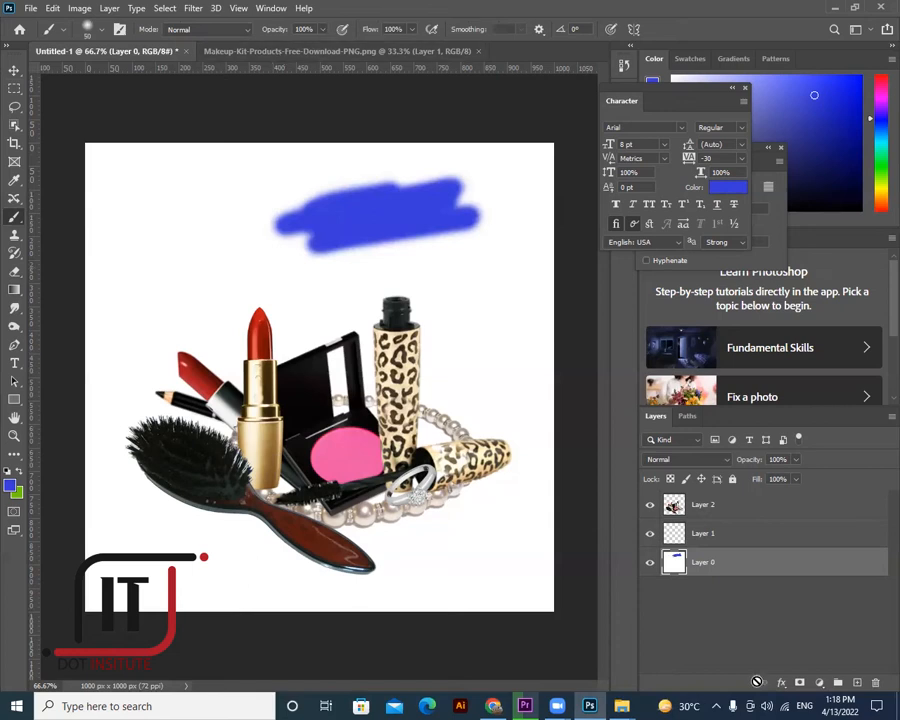
{"action": "key", "text": "ctrl+z"}
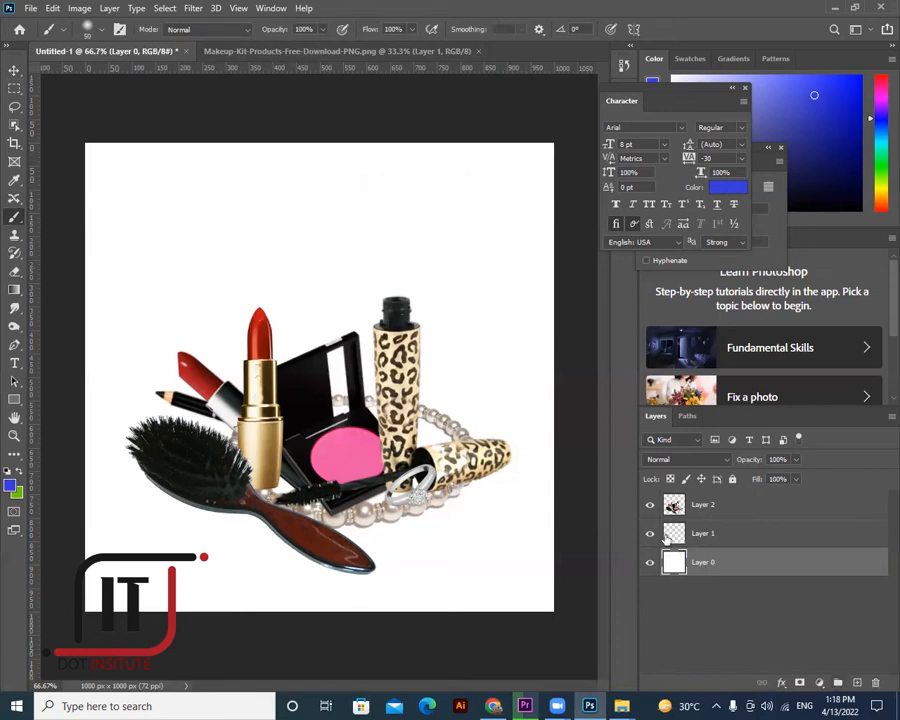
{"action": "left_click", "coordinate": [857, 682]}
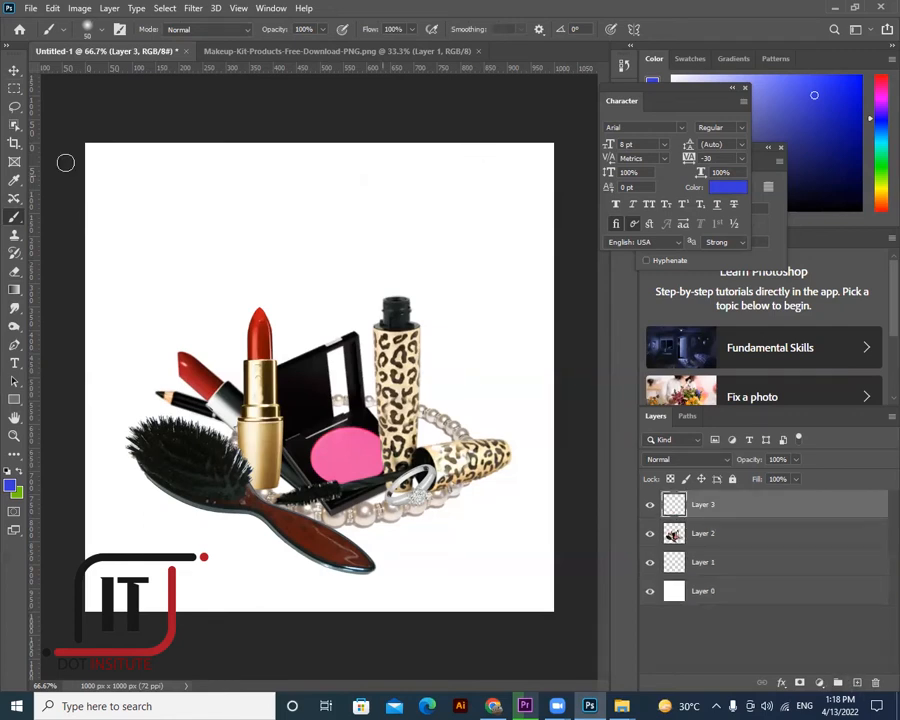
- Paint a blue blob at the top, lower brush opacity to about half, and keep flow at 100%
{"action": "left_click_drag", "start_coordinate": [348, 195], "coordinate": [448, 180]}
{"action": "left_click_drag", "start_coordinate": [374, 208], "coordinate": [325, 180]}
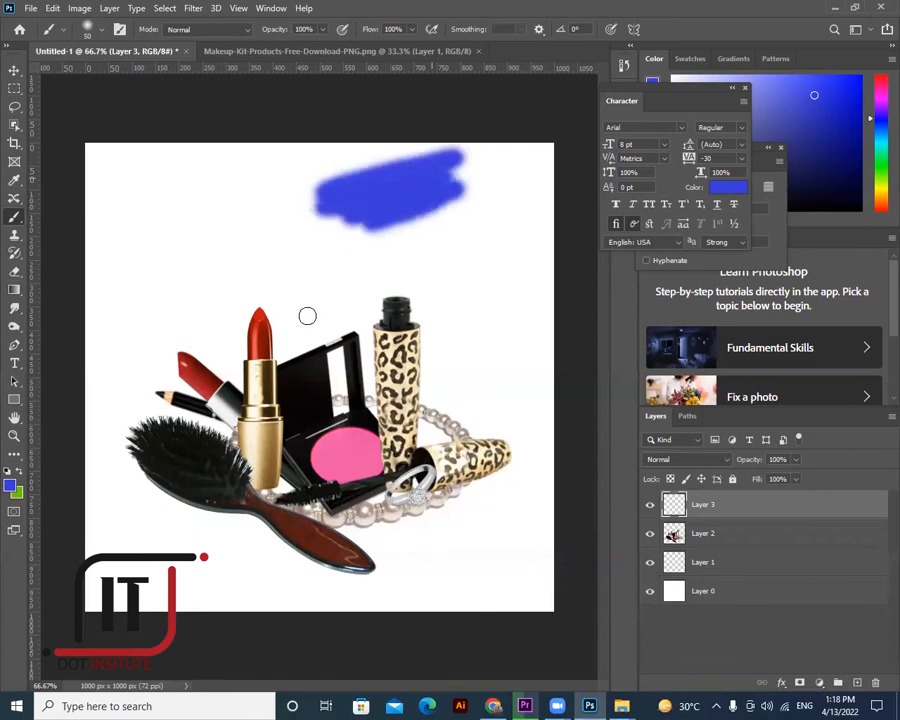
{"action": "left_click", "coordinate": [322, 29]}
{"action": "left_click_drag", "start_coordinate": [330, 45], "coordinate": [291, 45]}
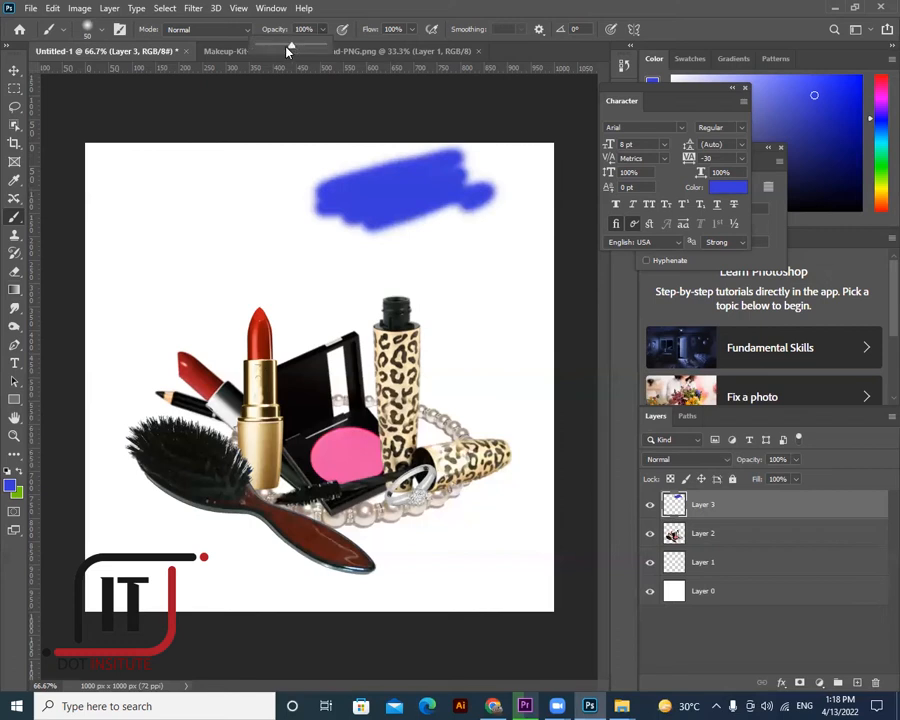
{"action": "left_click", "coordinate": [413, 31]}
{"action": "left_click", "coordinate": [365, 45]}
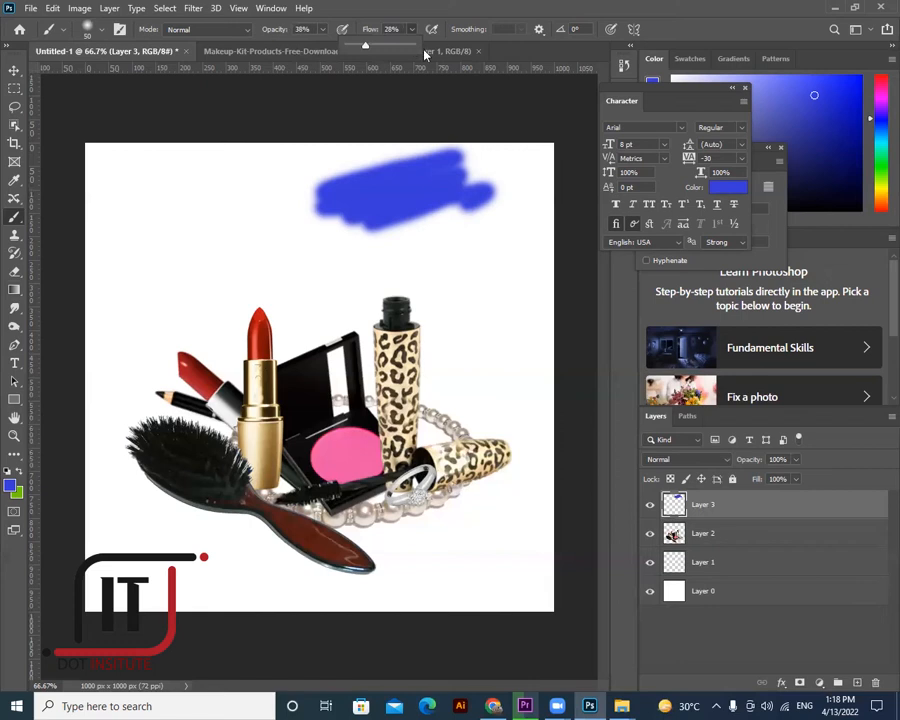
{"action": "key", "text": "shift+0"}
- Paint light and darker blue strokes across the upper canvas and beside the mascara
{"action": "mouse_move", "coordinate": [273, 191]}
{"action": "left_mouse_down"}
{"action": "mouse_move", "coordinate": [203, 240]}
{"action": "mouse_move", "coordinate": [201, 251]}
{"action": "mouse_move", "coordinate": [237, 258]}
{"action": "mouse_move", "coordinate": [298, 244]}
{"action": "mouse_move", "coordinate": [315, 257]}
{"action": "mouse_move", "coordinate": [246, 287]}
{"action": "mouse_move", "coordinate": [221, 257]}
{"action": "left_mouse_up"}
{"action": "mouse_move", "coordinate": [181, 201]}
{"action": "left_mouse_down"}
{"action": "mouse_move", "coordinate": [235, 189]}
{"action": "mouse_move", "coordinate": [183, 189]}
{"action": "mouse_move", "coordinate": [203, 183]}
{"action": "mouse_move", "coordinate": [259, 209]}
{"action": "mouse_move", "coordinate": [268, 232]}
{"action": "left_mouse_up"}
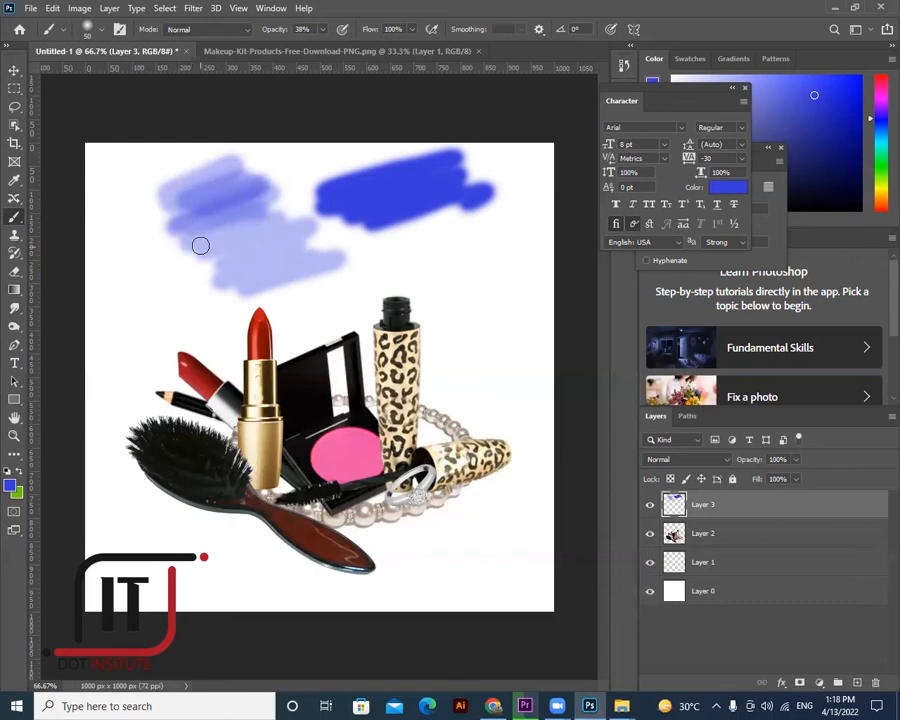
{"action": "left_click_drag", "start_coordinate": [219, 239], "coordinate": [199, 243]}
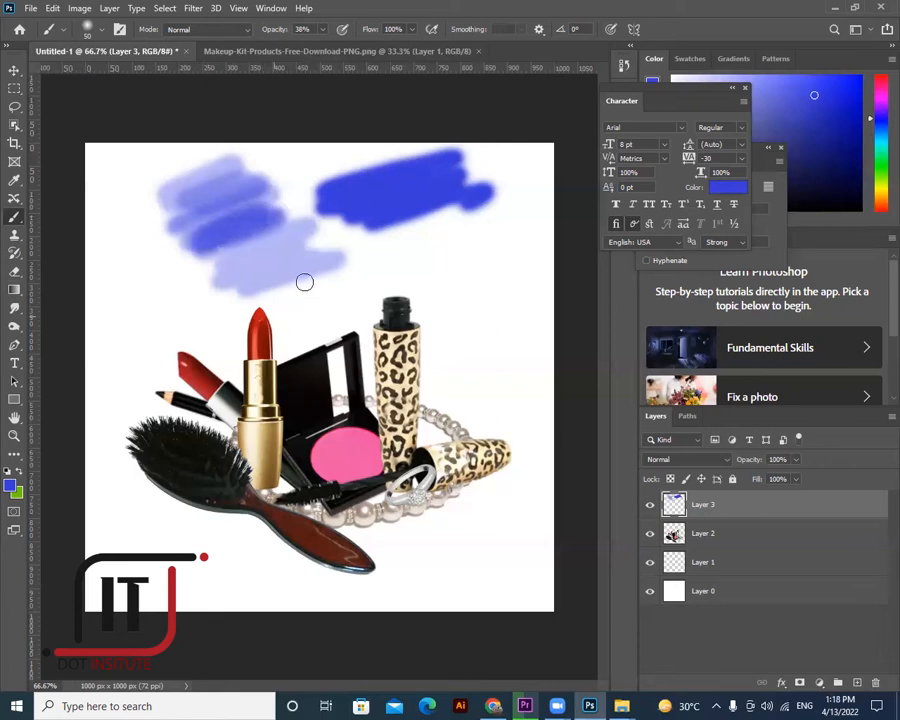
{"action": "mouse_move", "coordinate": [317, 285]}
{"action": "left_mouse_down"}
{"action": "mouse_move", "coordinate": [440, 273]}
{"action": "mouse_move", "coordinate": [420, 298]}
{"action": "left_mouse_up"}
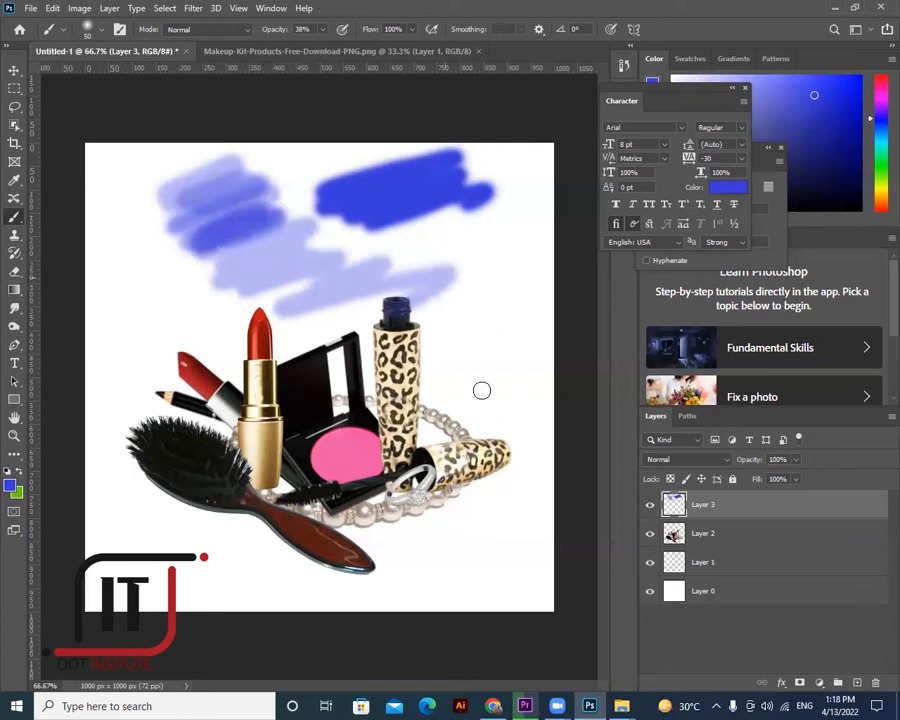
{"action": "left_click_drag", "start_coordinate": [494, 440], "coordinate": [438, 346]}
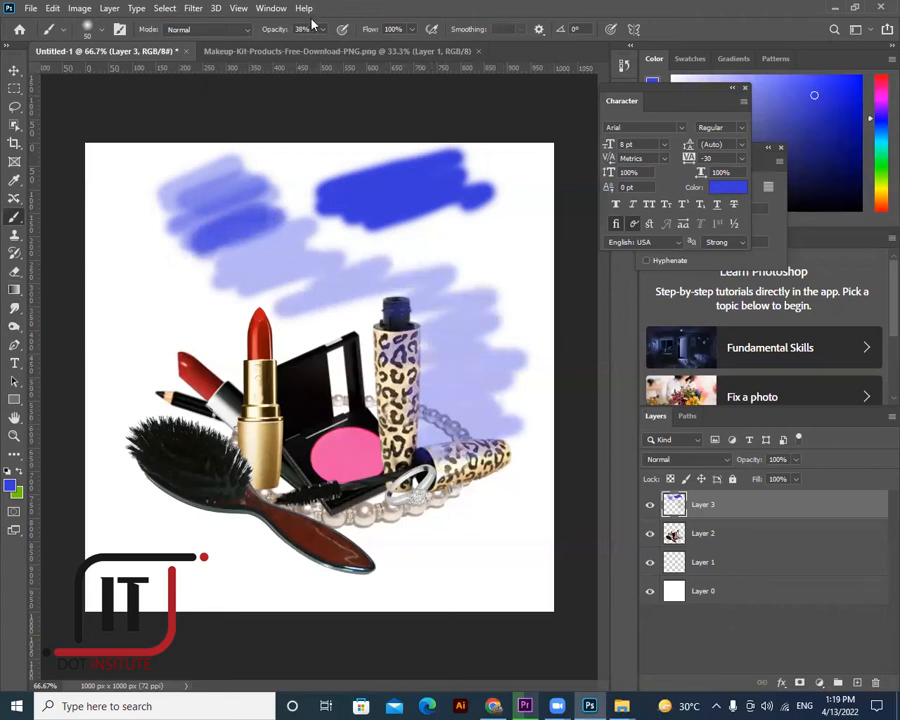
- Set brush flow to 46%, add a faint lavender scribble, then delete Layer 3 and add a new layer
{"action": "left_click", "coordinate": [413, 30]}
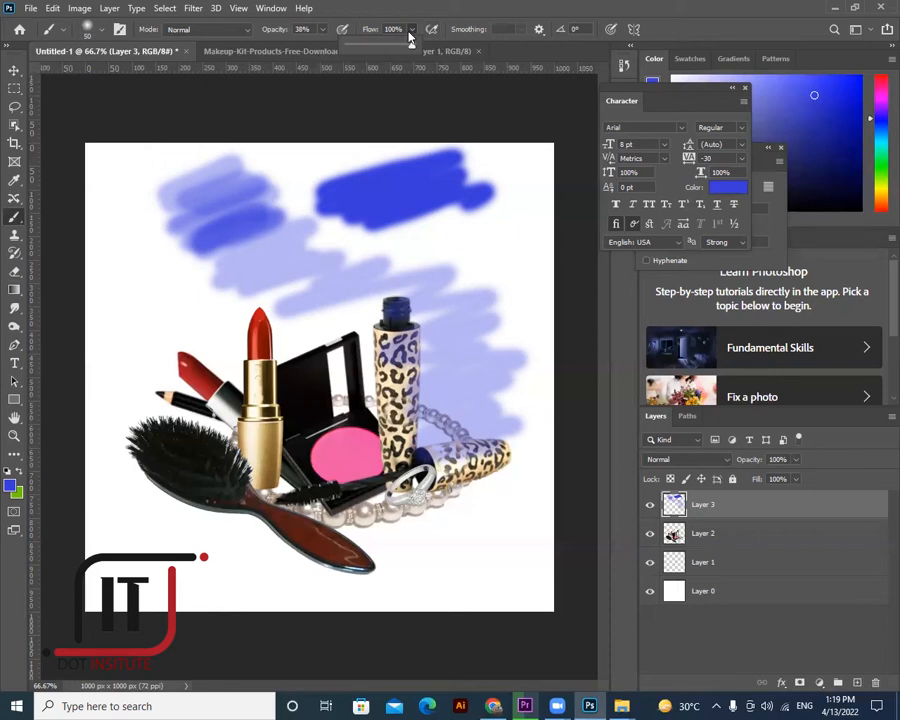
{"action": "left_click", "coordinate": [378, 47]}
{"action": "mouse_move", "coordinate": [131, 374]}
{"action": "left_mouse_down"}
{"action": "mouse_move", "coordinate": [208, 419]}
{"action": "mouse_move", "coordinate": [168, 539]}
{"action": "mouse_move", "coordinate": [224, 545]}
{"action": "left_mouse_up"}
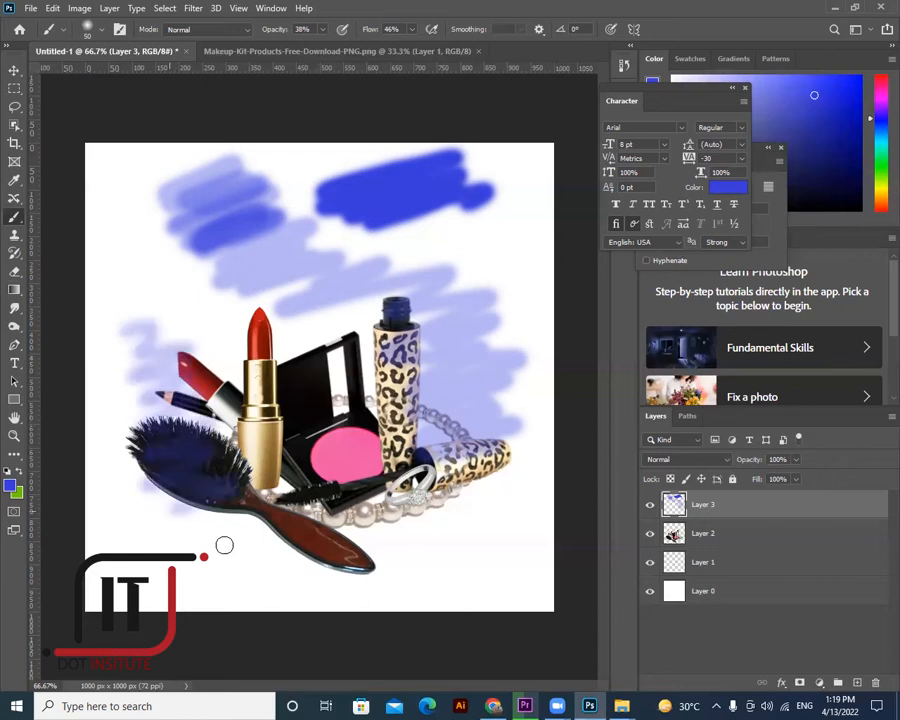
{"action": "left_click", "coordinate": [650, 505]}
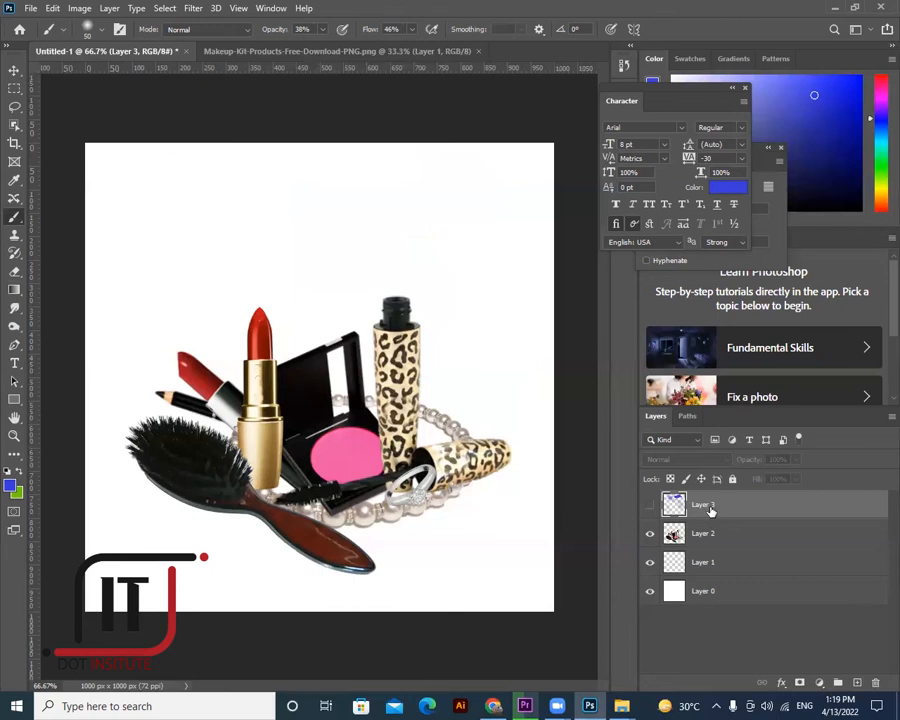
{"action": "left_click_drag", "start_coordinate": [718, 494], "coordinate": [875, 682]}
{"action": "left_click", "coordinate": [858, 684]}
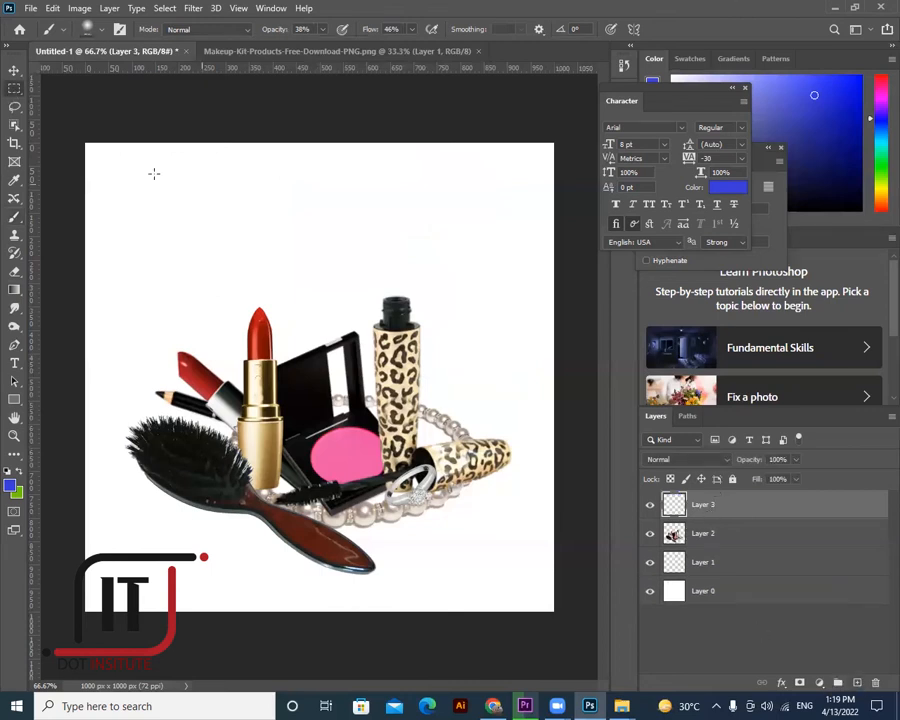
- Draw a rectangular marquee over the upper canvas
{"action": "key", "text": "m"}
{"action": "left_click_drag", "start_coordinate": [147, 173], "coordinate": [458, 263]}
{"action": "left_click", "coordinate": [277, 261]}
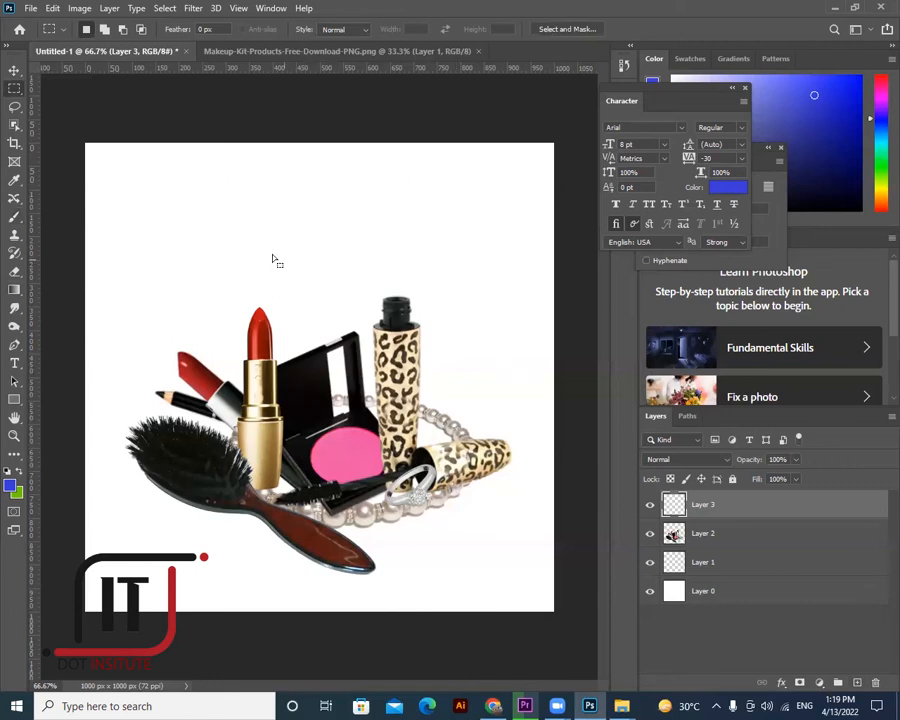
{"action": "key", "text": "ctrl+z"}
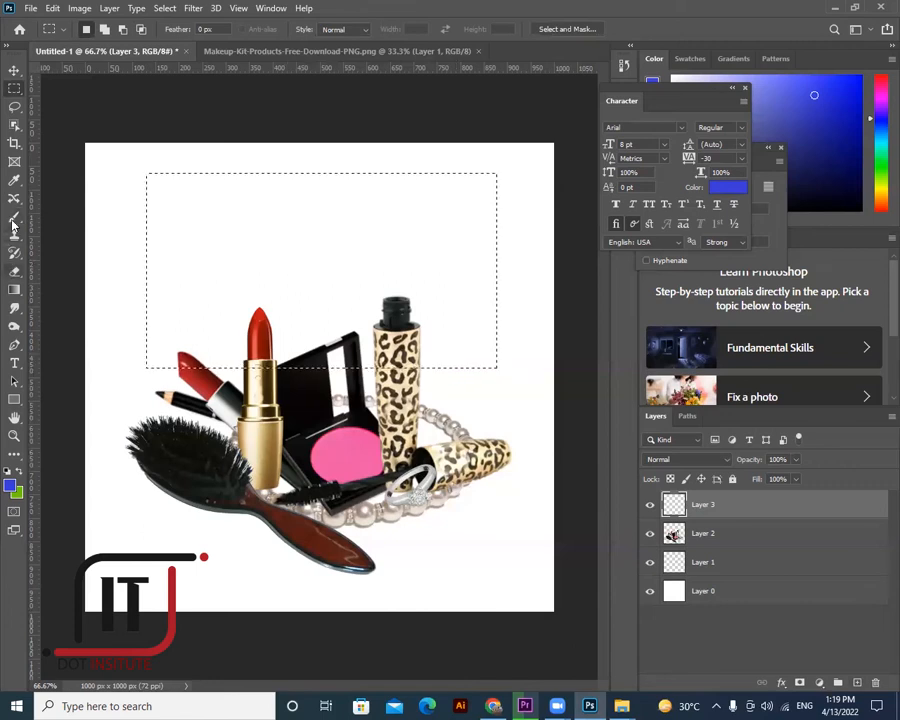
- At 100% opacity and flow, fill the rectangle with a 124 px blue brush, then undo it
{"action": "left_click", "coordinate": [14, 216]}
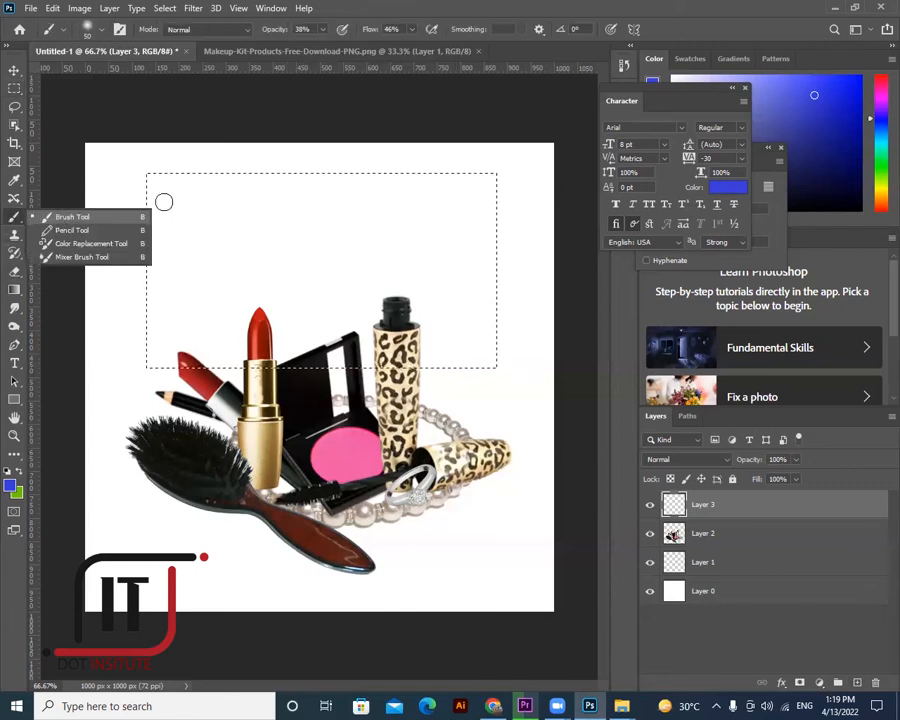
{"action": "left_click", "coordinate": [322, 30]}
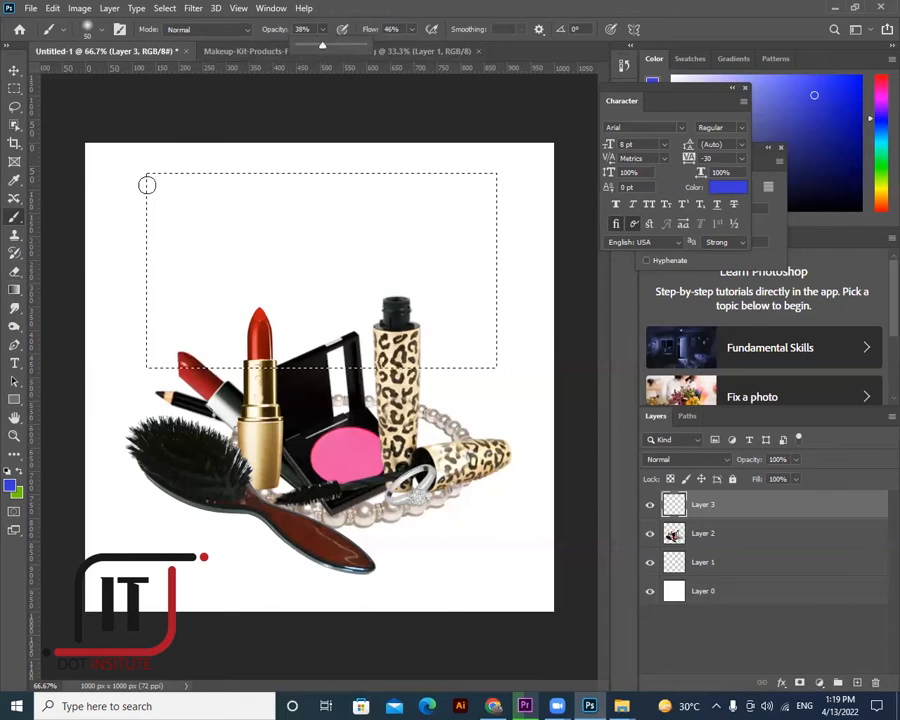
{"action": "key", "text": "0"}
{"action": "left_click_drag", "start_coordinate": [442, 203], "coordinate": [195, 218]}
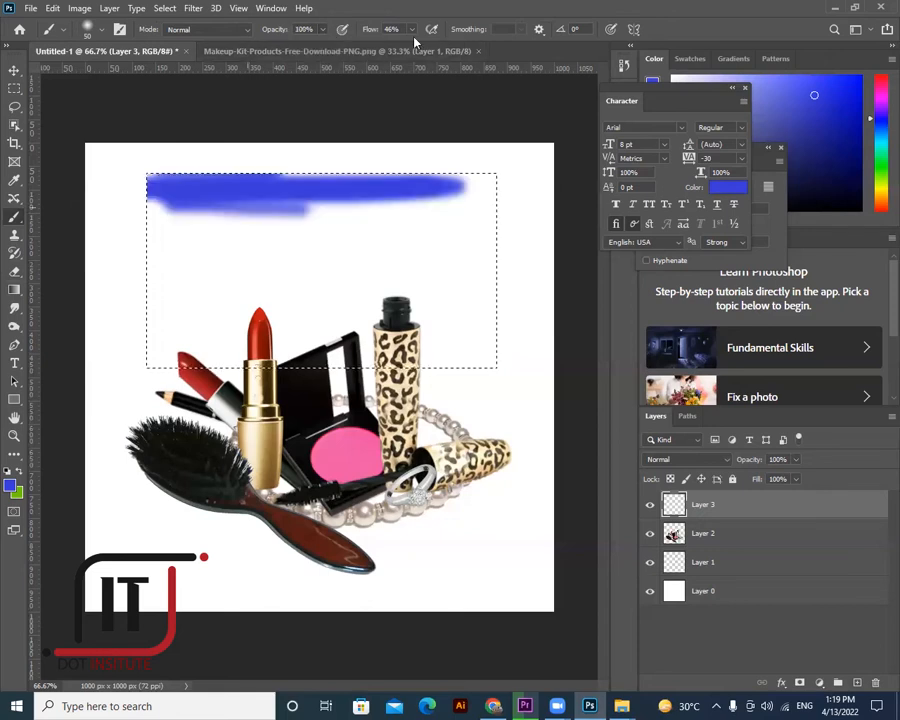
{"action": "key", "text": "shift+0"}
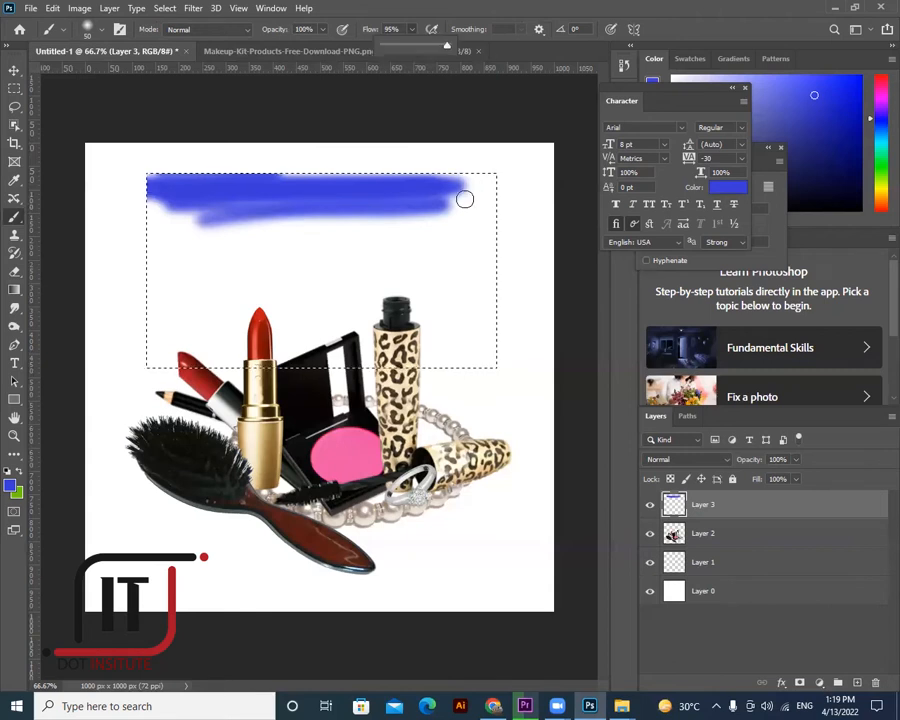
{"action": "left_click", "coordinate": [101, 29]}
{"action": "left_click_drag", "start_coordinate": [103, 75], "coordinate": [128, 75]}
{"action": "mouse_move", "coordinate": [137, 258]}
{"action": "left_mouse_down"}
{"action": "mouse_move", "coordinate": [313, 185]}
{"action": "mouse_move", "coordinate": [227, 209]}
{"action": "mouse_move", "coordinate": [457, 205]}
{"action": "left_mouse_up"}
{"action": "mouse_move", "coordinate": [73, 344]}
{"action": "left_mouse_down"}
{"action": "mouse_move", "coordinate": [522, 335]}
{"action": "mouse_move", "coordinate": [247, 321]}
{"action": "mouse_move", "coordinate": [337, 255]}
{"action": "mouse_move", "coordinate": [465, 240]}
{"action": "left_mouse_up"}
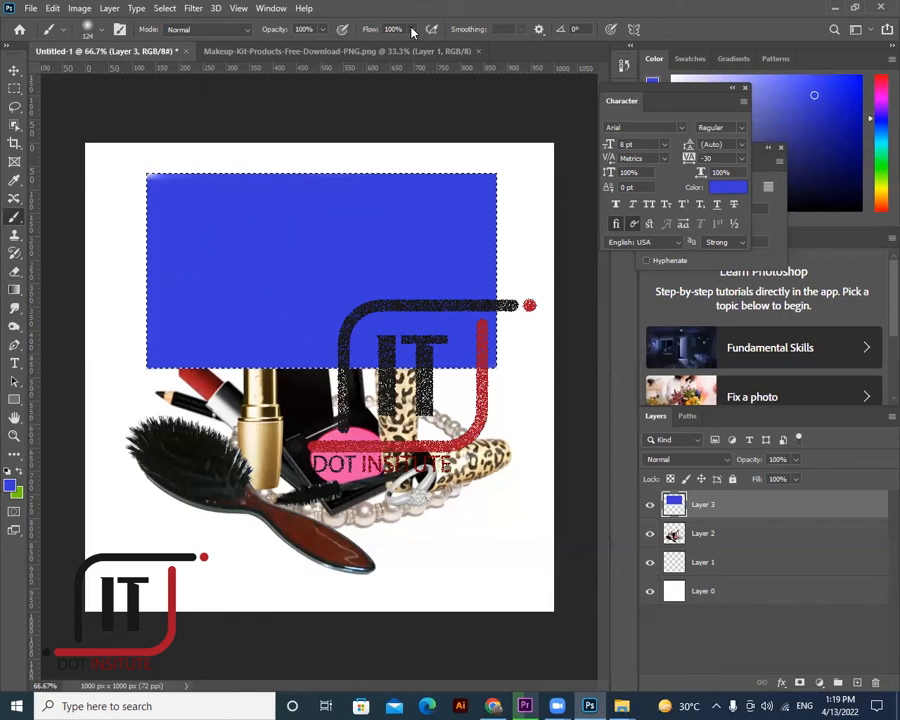
{"action": "key", "text": "ctrl+z"}
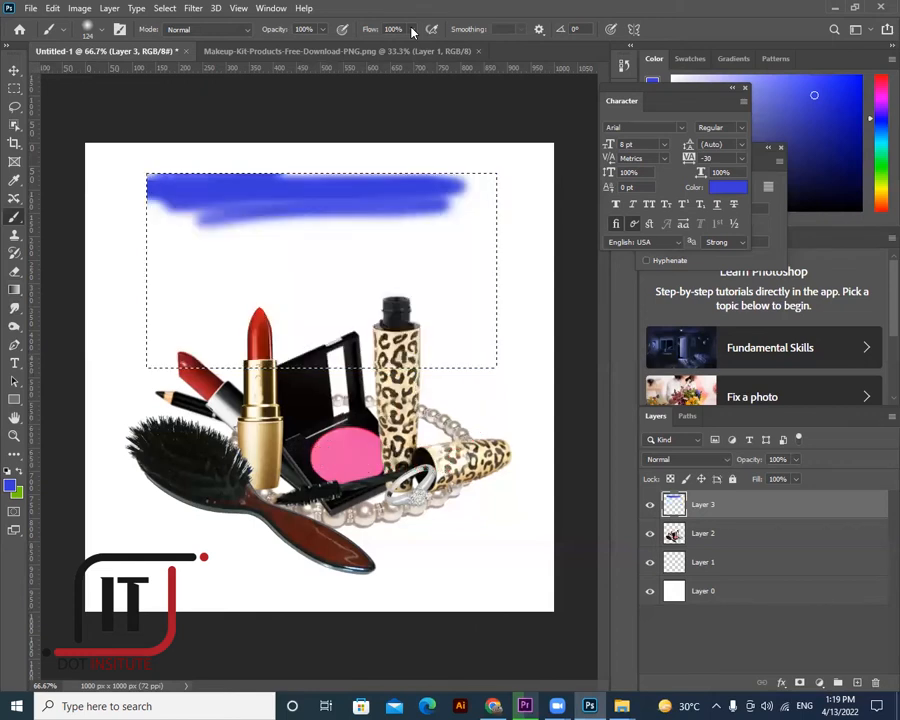
{"action": "key", "text": "ctrl+z"}
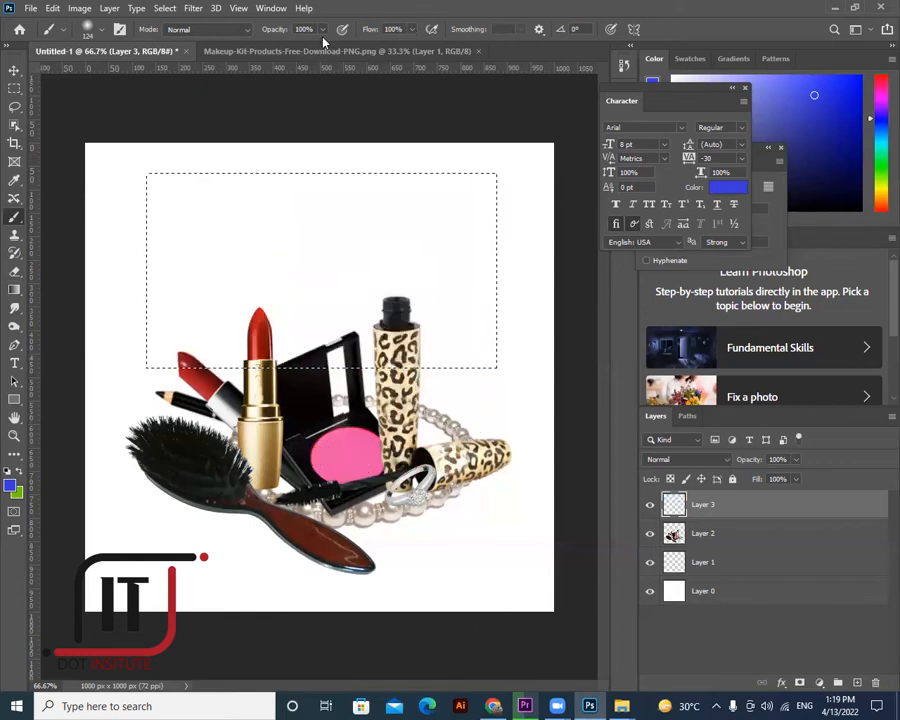
- At 40% opacity, tint the rectangle light blue, undo the strokes, and deselect
{"action": "key", "text": "4"}
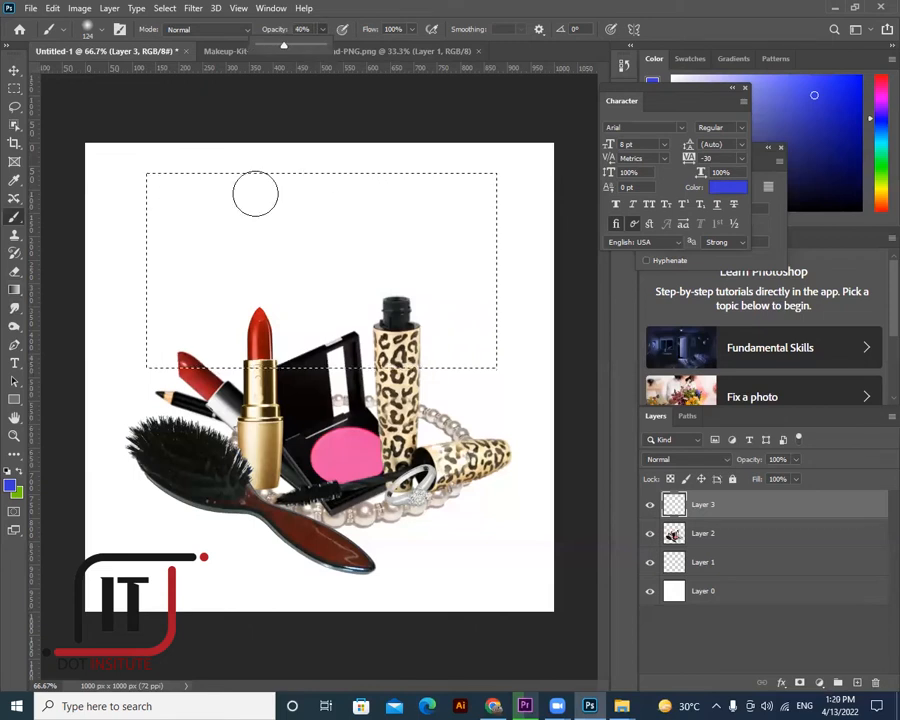
{"action": "left_click_drag", "start_coordinate": [103, 196], "coordinate": [408, 193]}
{"action": "left_click_drag", "start_coordinate": [157, 207], "coordinate": [149, 354]}
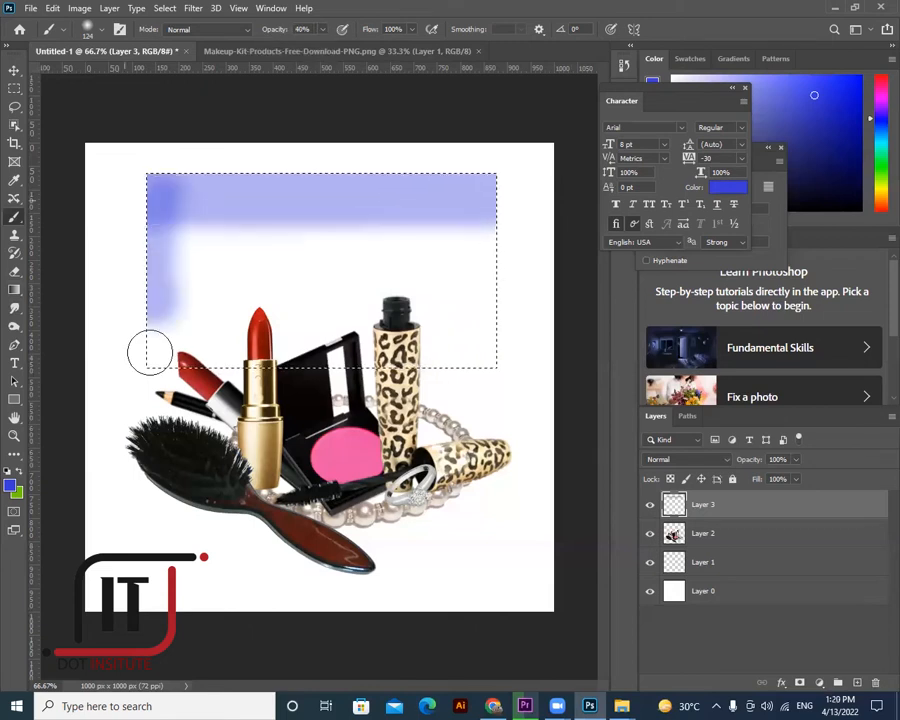
{"action": "mouse_move", "coordinate": [182, 229]}
{"action": "left_mouse_down"}
{"action": "mouse_move", "coordinate": [475, 226]}
{"action": "mouse_move", "coordinate": [489, 243]}
{"action": "mouse_move", "coordinate": [486, 338]}
{"action": "left_mouse_up"}
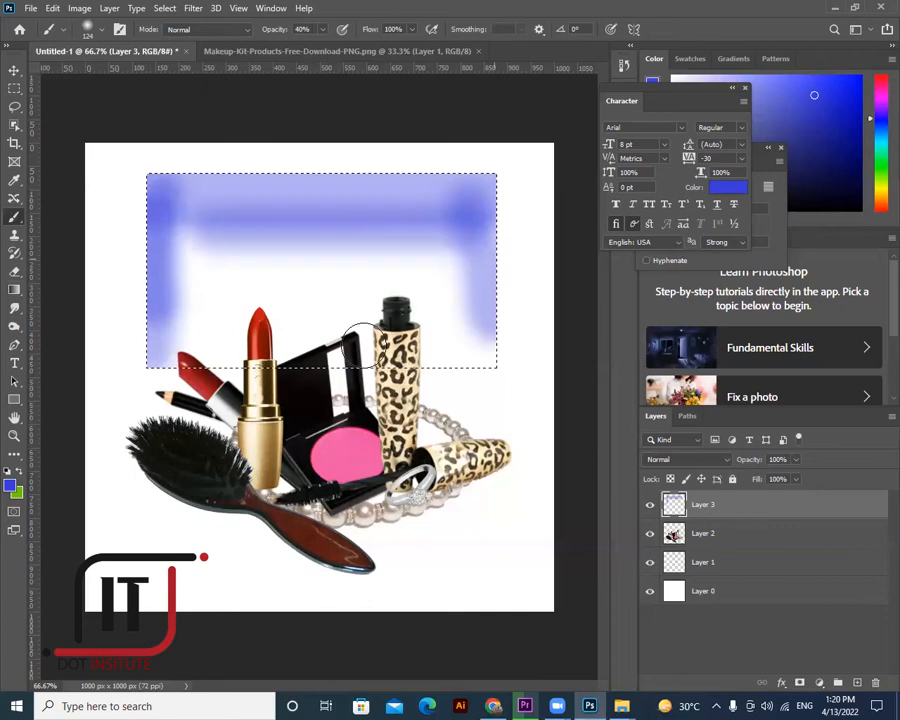
{"action": "mouse_move", "coordinate": [209, 330]}
{"action": "left_mouse_down"}
{"action": "mouse_move", "coordinate": [483, 242]}
{"action": "mouse_move", "coordinate": [303, 203]}
{"action": "mouse_move", "coordinate": [260, 212]}
{"action": "mouse_move", "coordinate": [246, 367]}
{"action": "mouse_move", "coordinate": [565, 367]}
{"action": "left_mouse_up"}
{"action": "key", "text": "ctrl+z"}
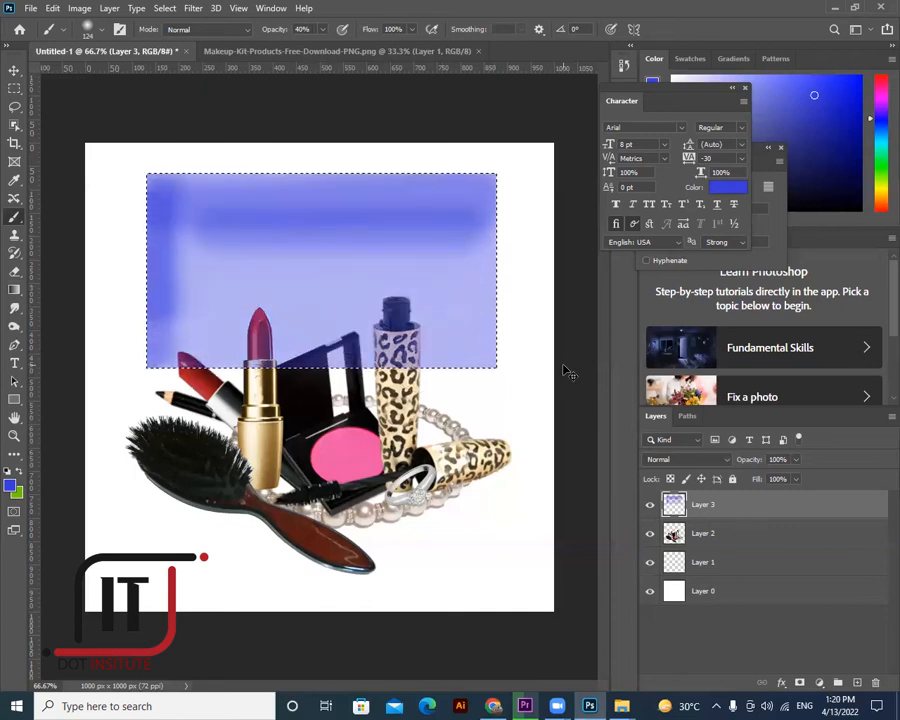
{"action": "key", "text": "ctrl+z"}
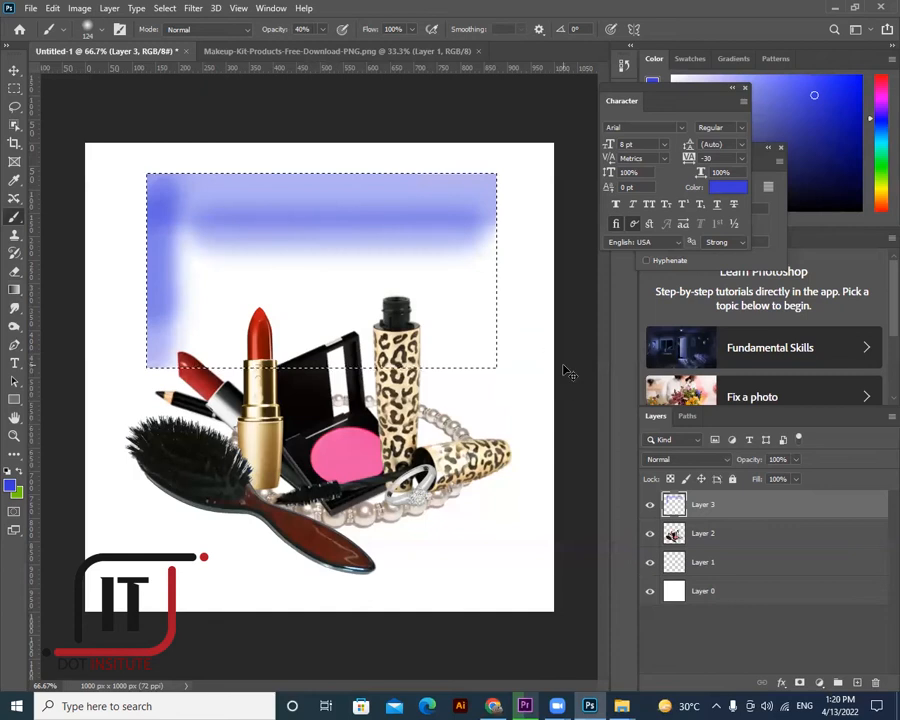
{"action": "key", "text": "ctrl+z"}
{"action": "key", "text": "ctrl+z"}
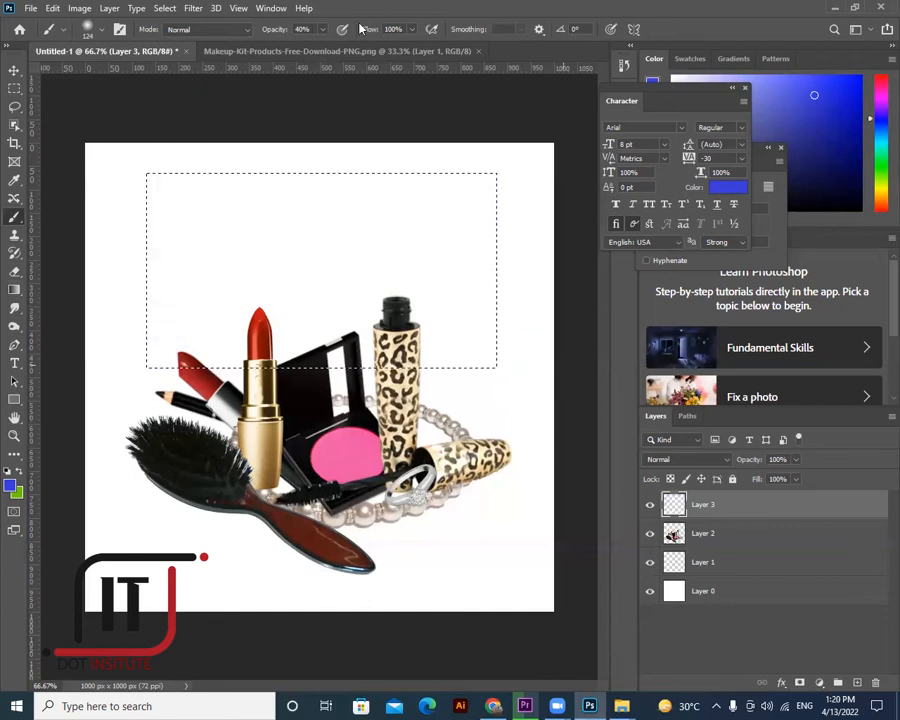
{"action": "key", "text": "ctrl+d"}
- Set the brush flow to 17% and opacity to 78%
{"action": "left_click", "coordinate": [359, 48]}
{"action": "left_click_drag", "start_coordinate": [323, 29], "coordinate": [347, 46]}
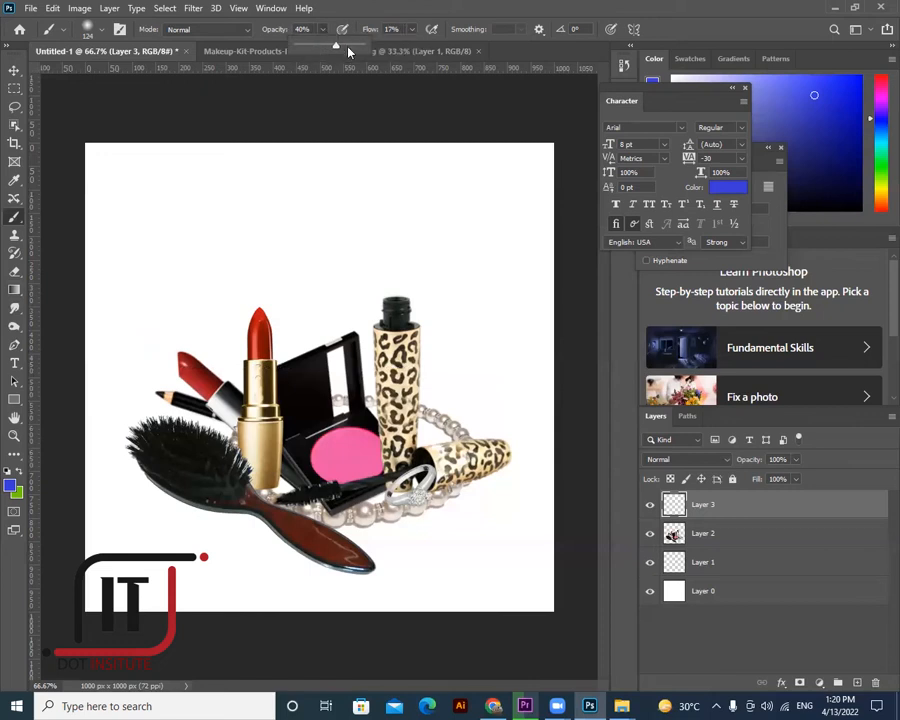
{"action": "key", "text": "7"}
{"action": "key", "text": "8"}
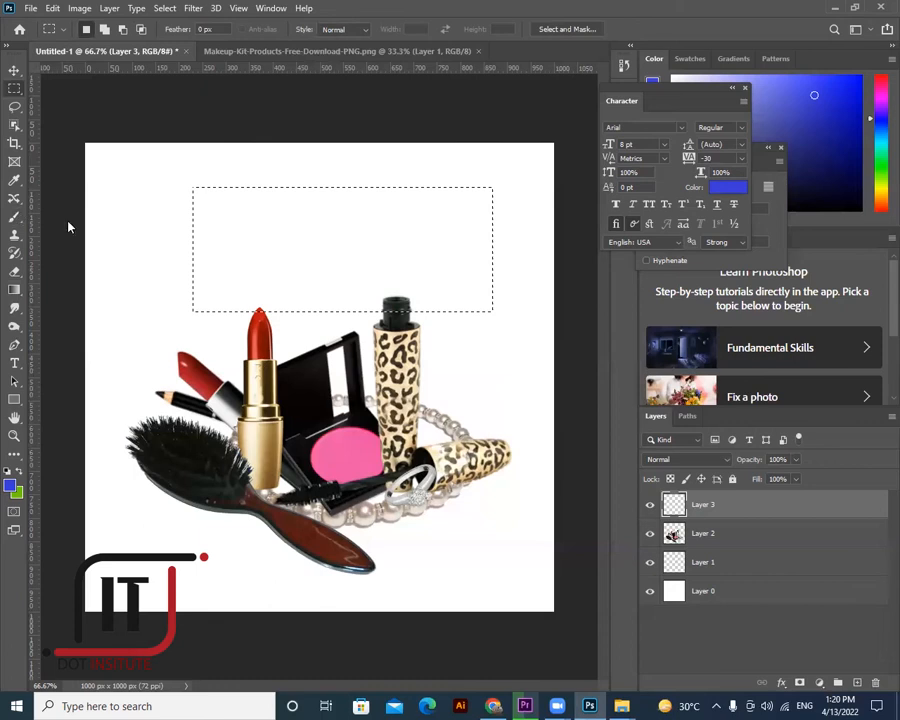
- Paint a soft blue band inside the rectangle, then deselect and remove the band's layer
{"action": "left_click", "coordinate": [14, 216]}
{"action": "mouse_move", "coordinate": [185, 200]}
{"action": "left_mouse_down"}
{"action": "mouse_move", "coordinate": [487, 195]}
{"action": "mouse_move", "coordinate": [494, 315]}
{"action": "left_mouse_up"}
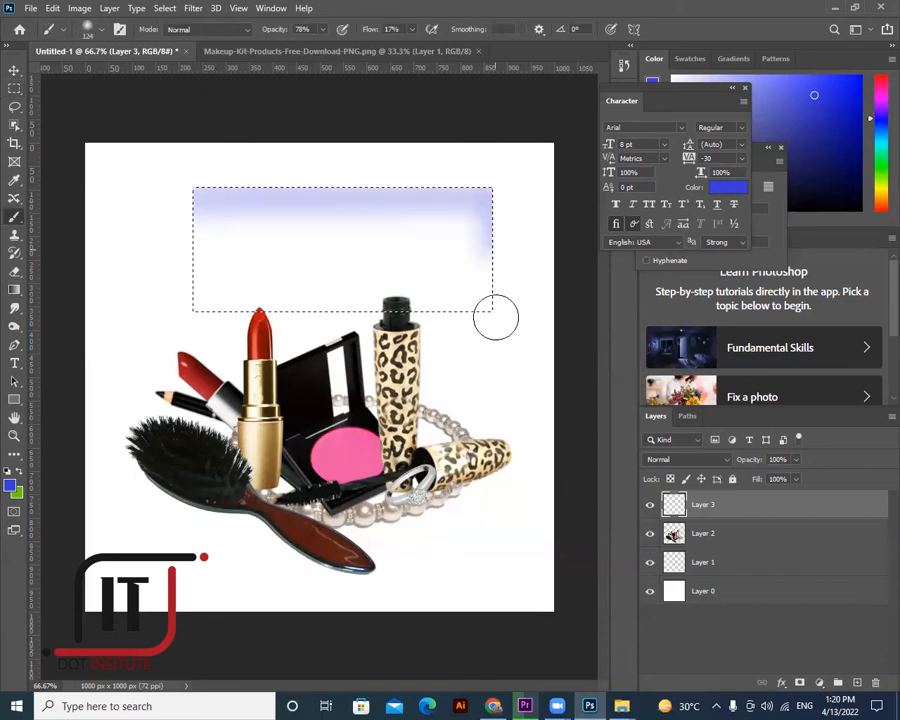
{"action": "left_click_drag", "start_coordinate": [203, 201], "coordinate": [196, 317]}
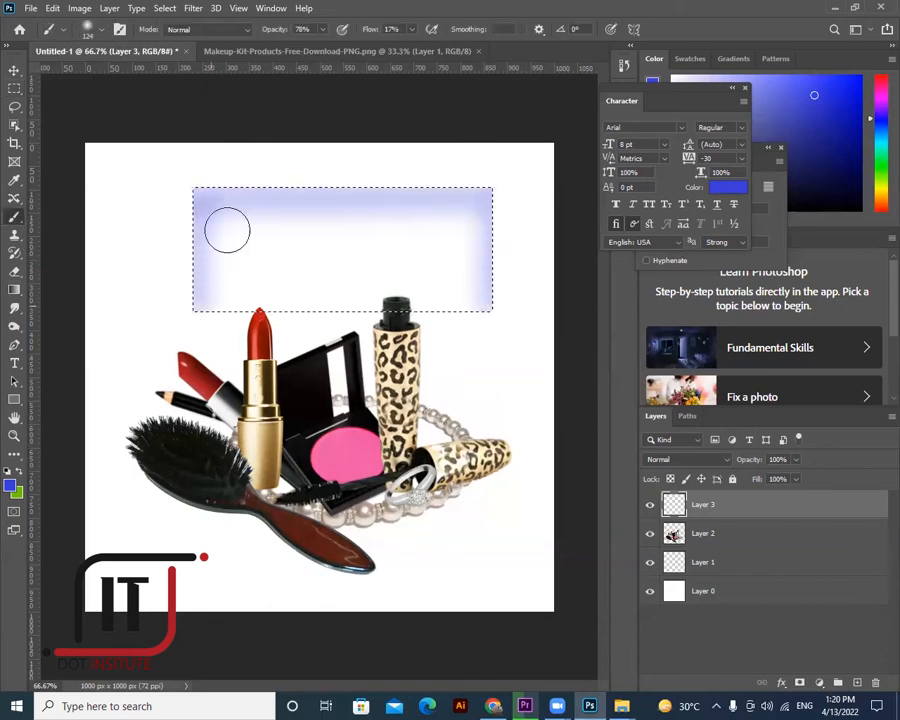
{"action": "mouse_move", "coordinate": [262, 313]}
{"action": "left_mouse_down"}
{"action": "mouse_move", "coordinate": [207, 301]}
{"action": "mouse_move", "coordinate": [482, 301]}
{"action": "mouse_move", "coordinate": [228, 299]}
{"action": "mouse_move", "coordinate": [227, 287]}
{"action": "mouse_move", "coordinate": [454, 281]}
{"action": "mouse_move", "coordinate": [200, 258]}
{"action": "mouse_move", "coordinate": [509, 243]}
{"action": "mouse_move", "coordinate": [219, 236]}
{"action": "mouse_move", "coordinate": [468, 220]}
{"action": "mouse_move", "coordinate": [245, 221]}
{"action": "left_mouse_up"}
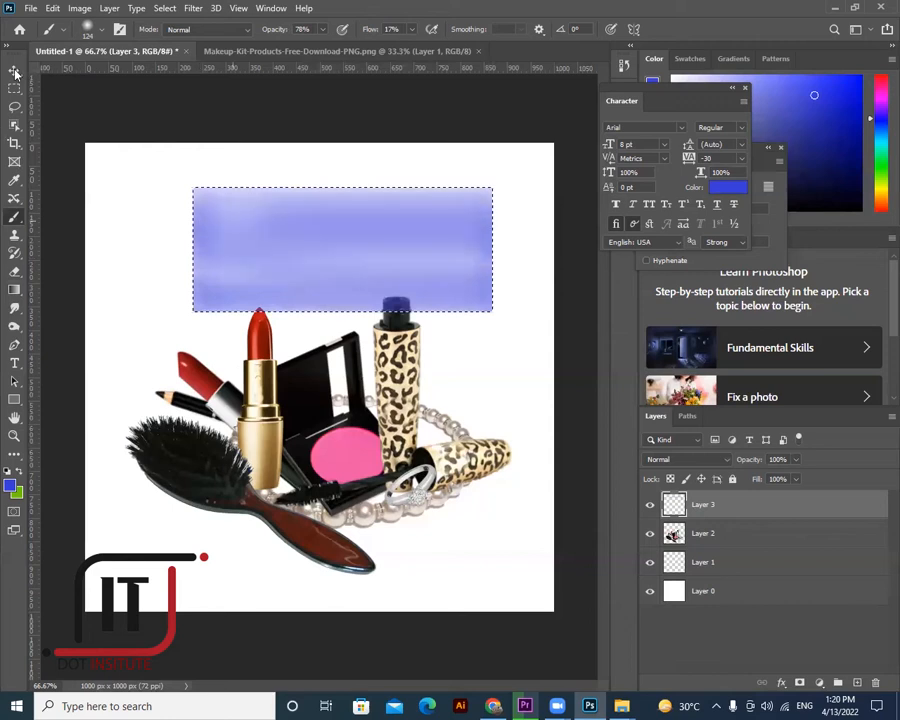
{"action": "key", "text": "v"}
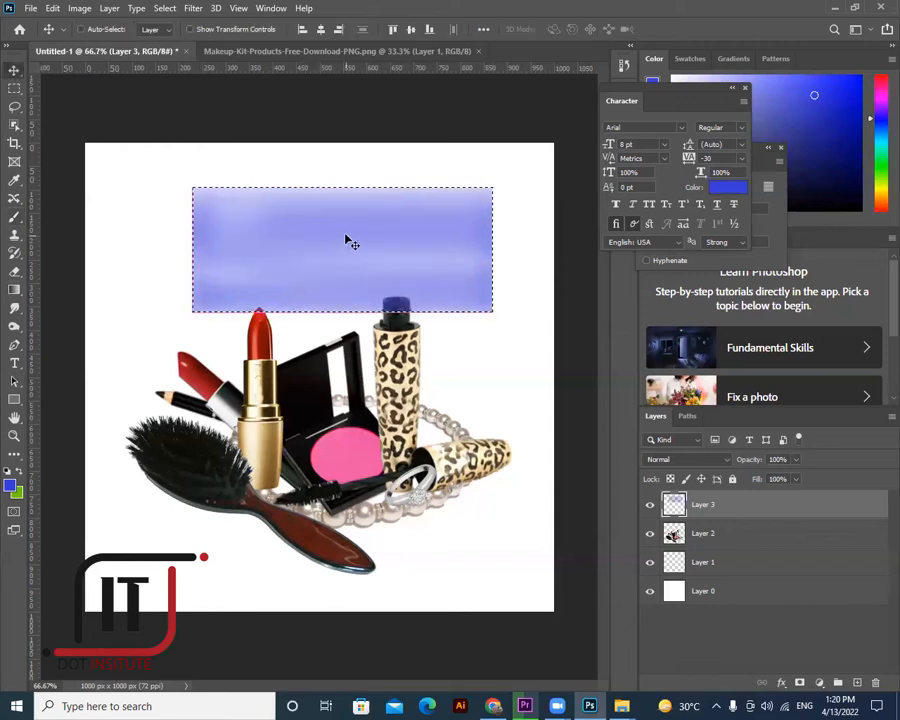
{"action": "key", "text": "ctrl+d"}
{"action": "key", "text": "ctrl+e"}
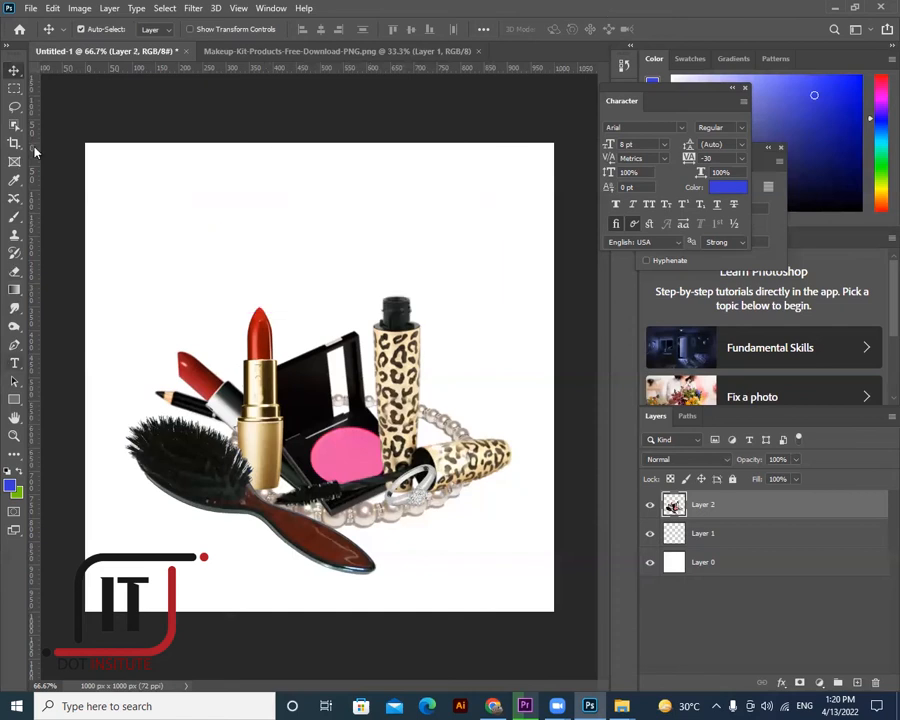
- Select the lower part of the canvas and set the foreground colour to near-black
{"action": "key", "text": "m"}
{"action": "left_click_drag", "start_coordinate": [86, 336], "coordinate": [601, 601]}
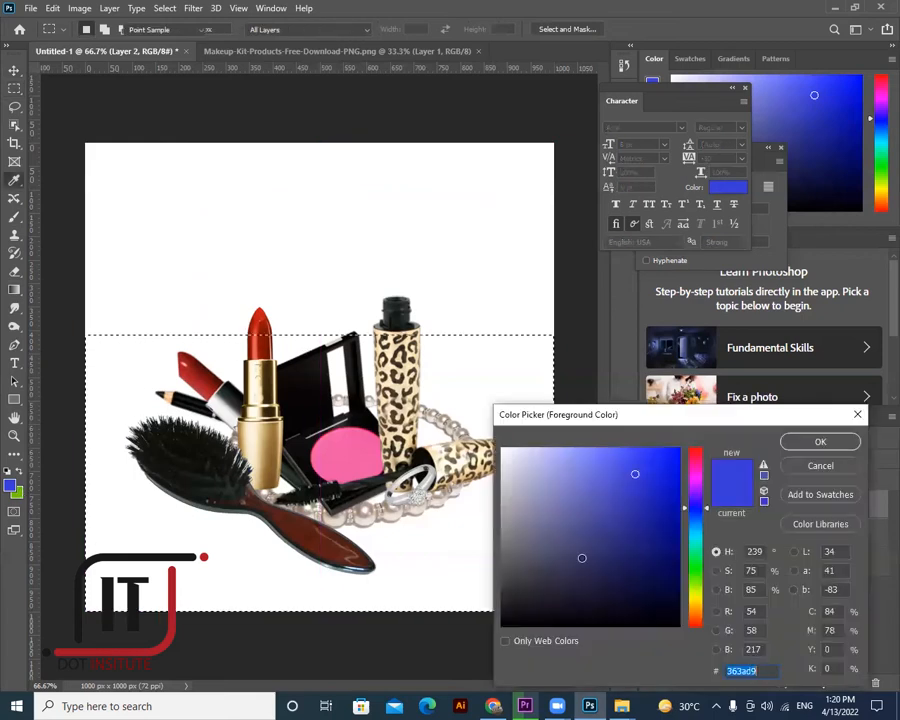
{"action": "left_click", "coordinate": [581, 558]}
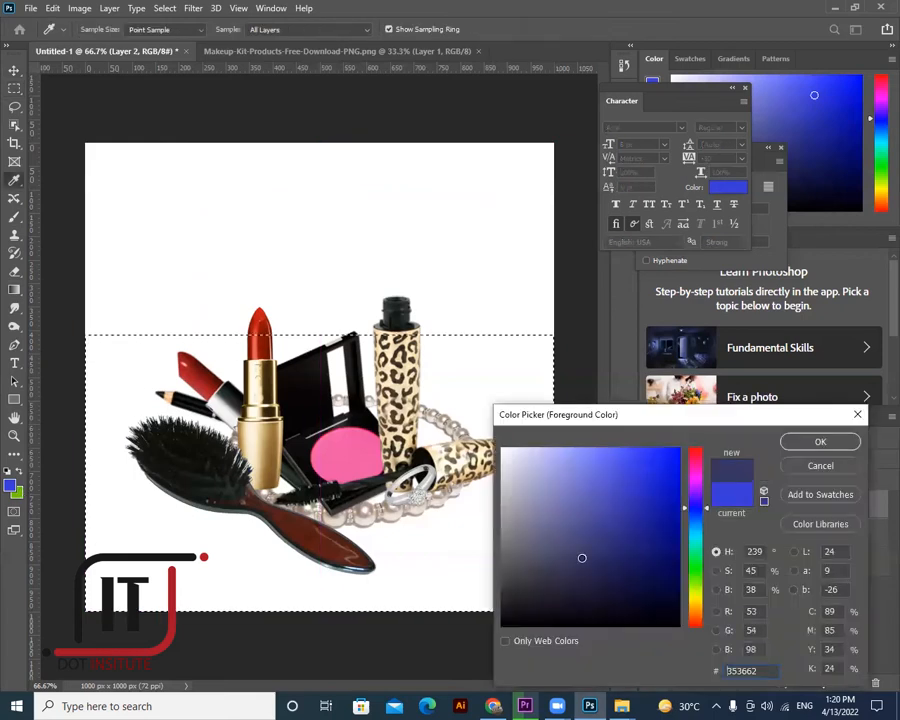
{"action": "left_click", "coordinate": [504, 613]}
{"action": "key", "text": "Return"}
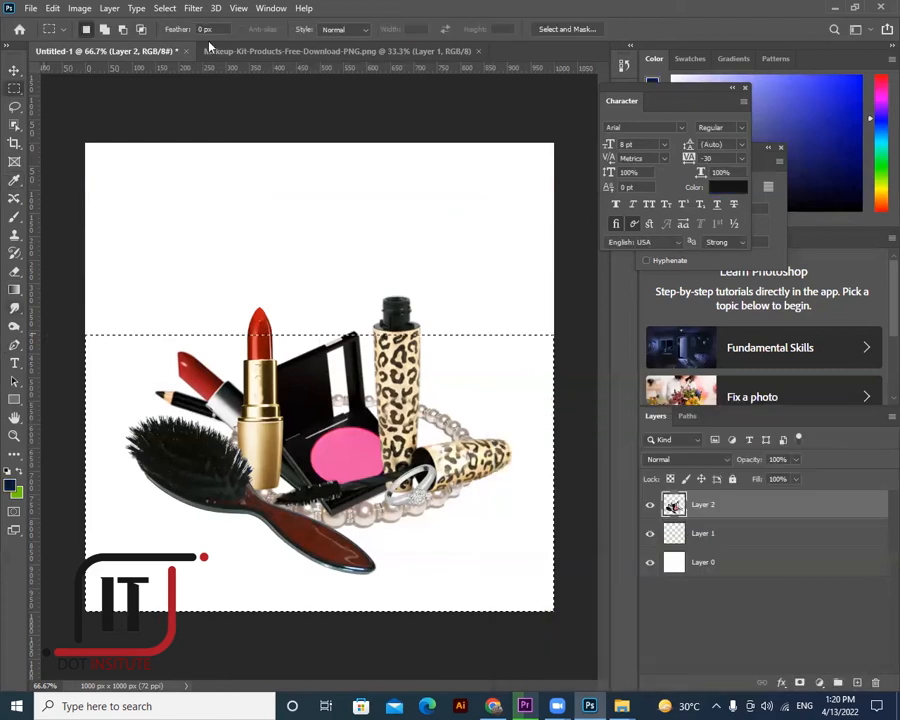
- Switch to the soft brush and set its opacity to 22%
{"action": "right_click", "coordinate": [18, 241]}
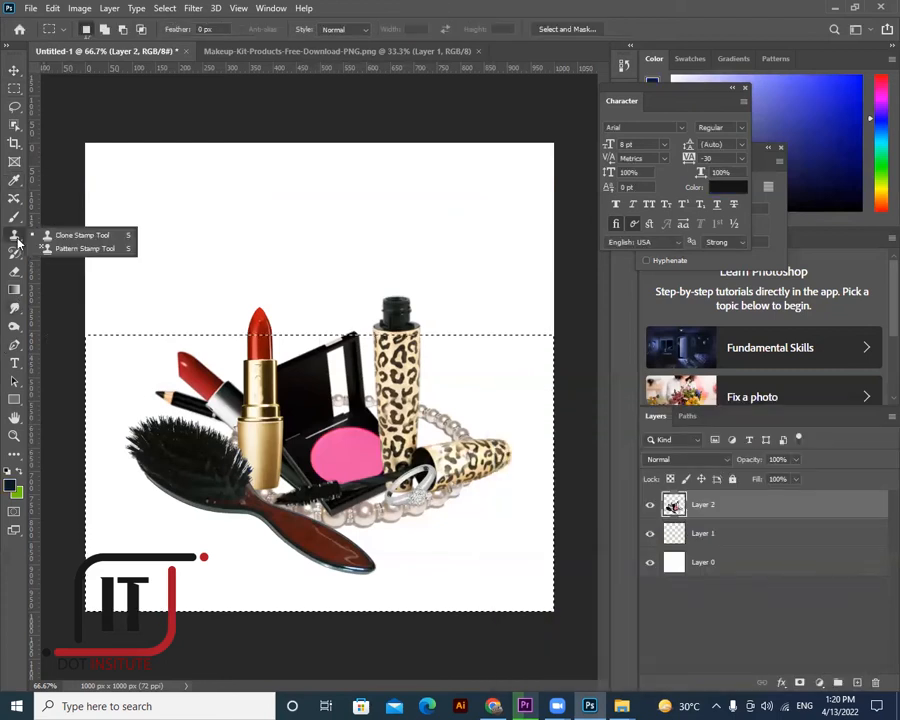
{"action": "key", "text": "b"}
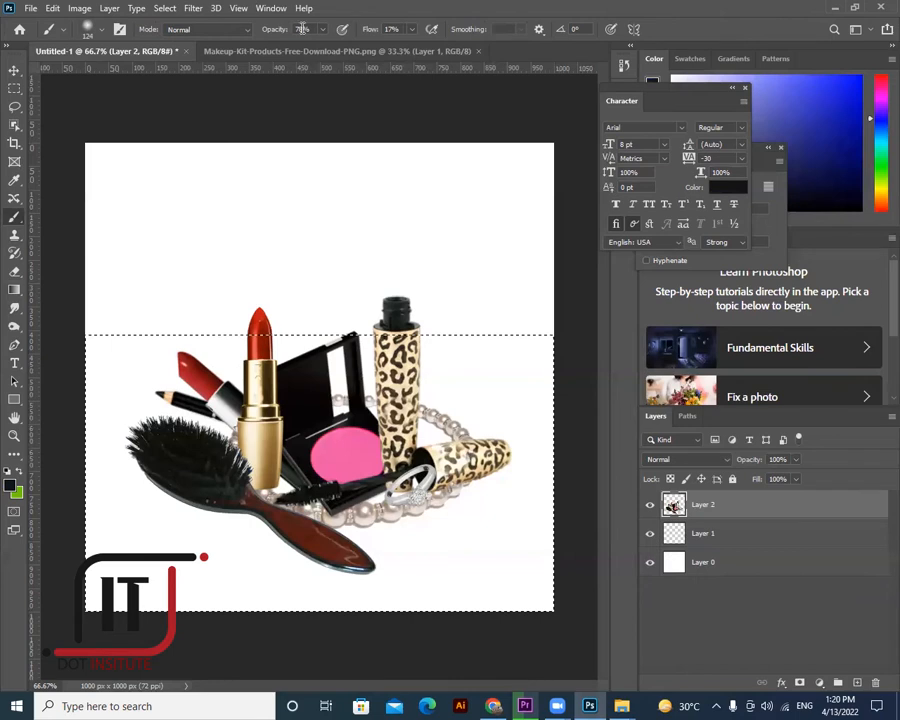
{"action": "left_click", "coordinate": [323, 30]}
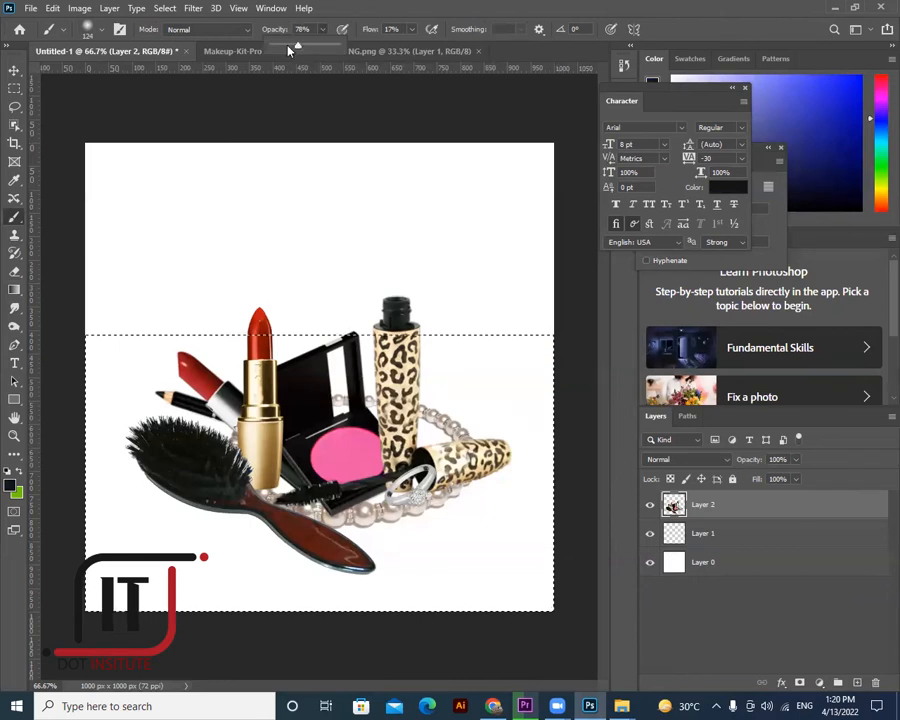
{"action": "left_click", "coordinate": [283, 45]}
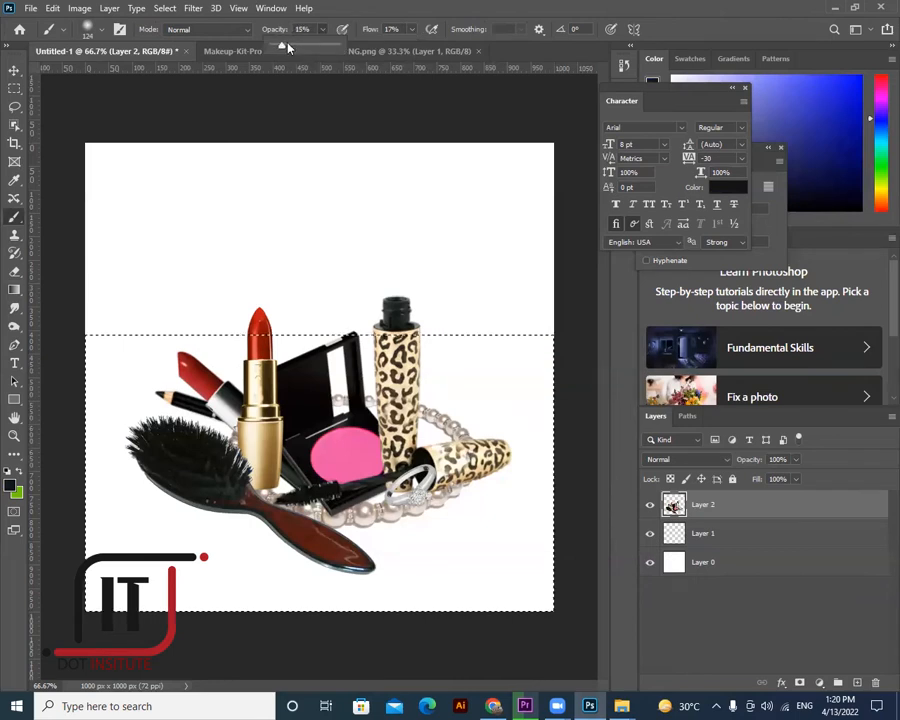
{"action": "left_click_drag", "start_coordinate": [275, 45], "coordinate": [285, 45]}
{"action": "left_click", "coordinate": [68, 345]}
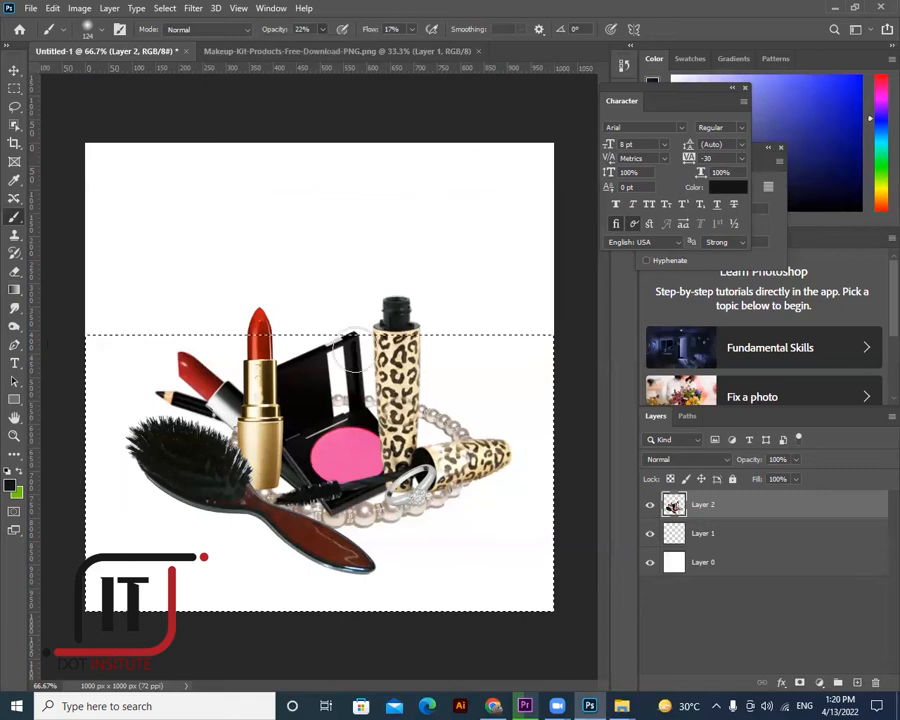
- Test grey shading around the products, undo it, deselect, and add a new empty Layer 3
{"action": "mouse_move", "coordinate": [391, 410]}
{"action": "left_mouse_down"}
{"action": "mouse_move", "coordinate": [160, 412]}
{"action": "mouse_move", "coordinate": [129, 484]}
{"action": "mouse_move", "coordinate": [317, 567]}
{"action": "left_mouse_up"}
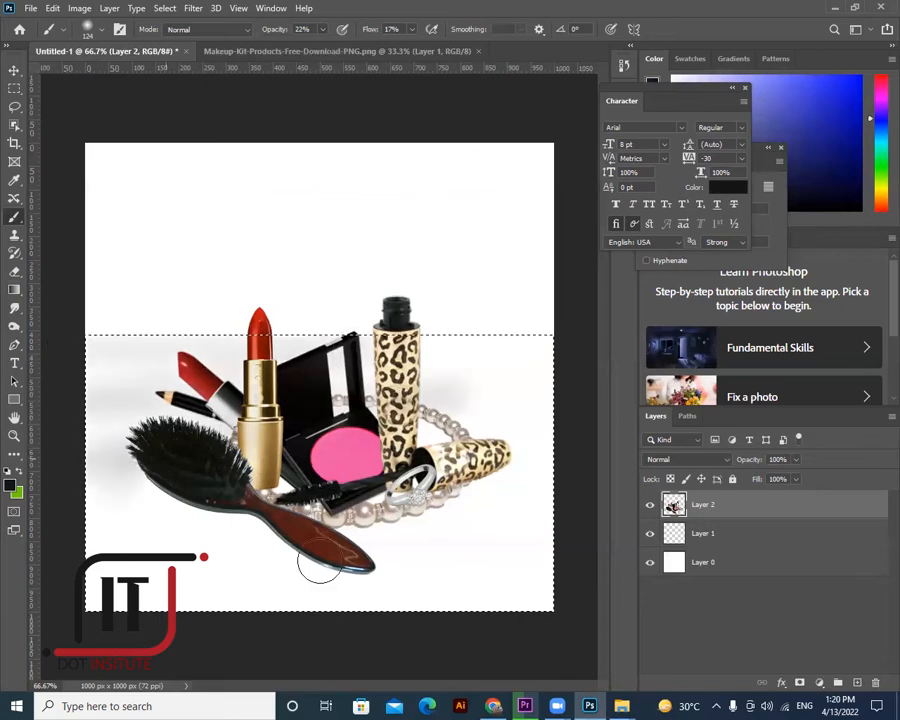
{"action": "left_click_drag", "start_coordinate": [504, 569], "coordinate": [212, 535]}
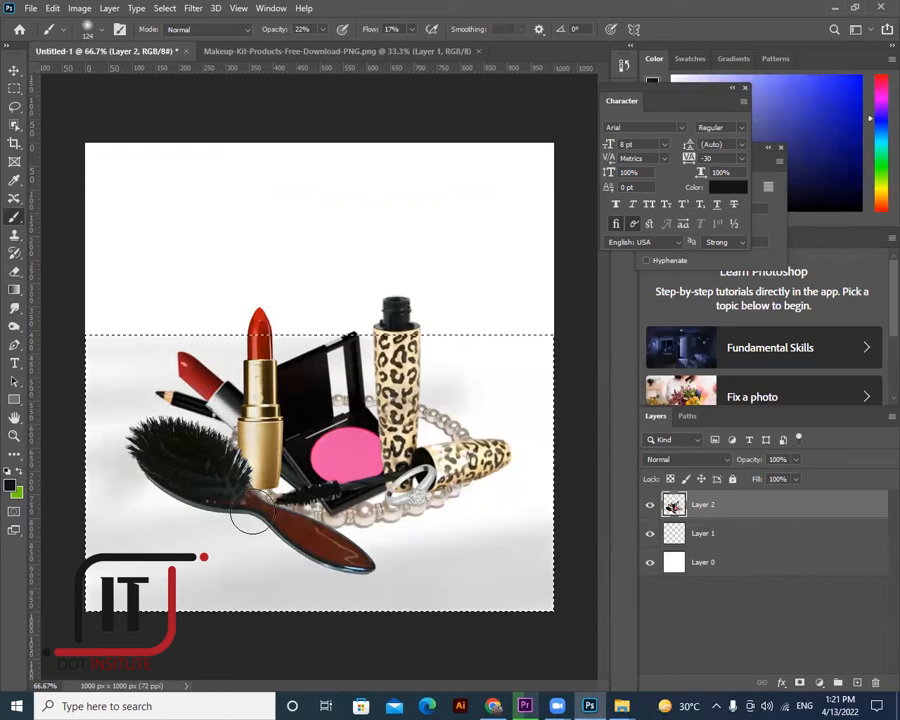
{"action": "mouse_move", "coordinate": [241, 464]}
{"action": "left_mouse_down"}
{"action": "mouse_move", "coordinate": [420, 470]}
{"action": "mouse_move", "coordinate": [366, 473]}
{"action": "mouse_move", "coordinate": [383, 503]}
{"action": "mouse_move", "coordinate": [298, 529]}
{"action": "left_mouse_up"}
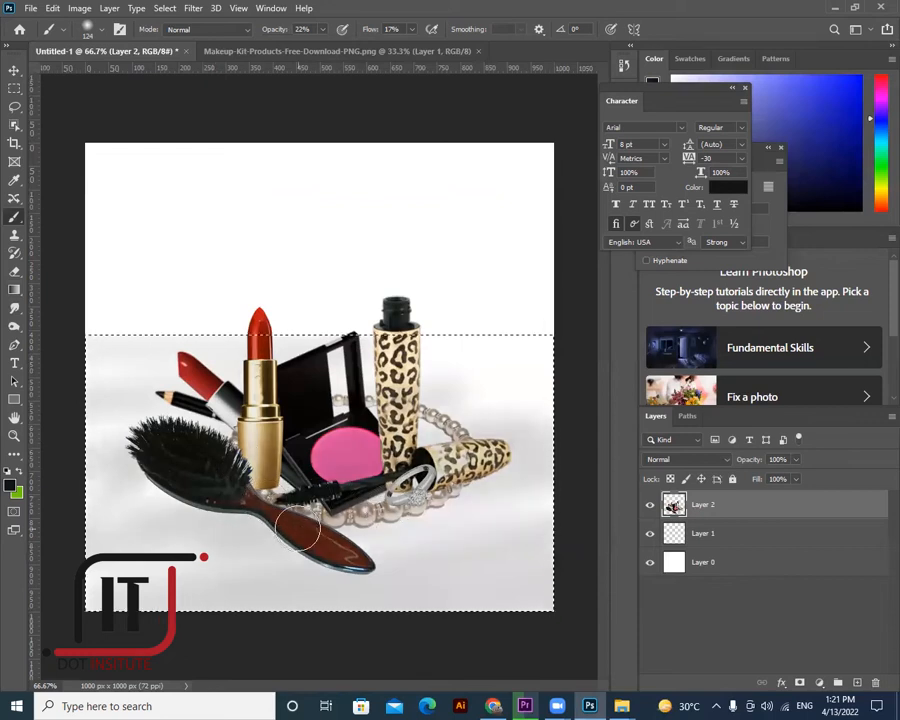
{"action": "key", "text": "ctrl+z"}
{"action": "key", "text": "ctrl+z"}
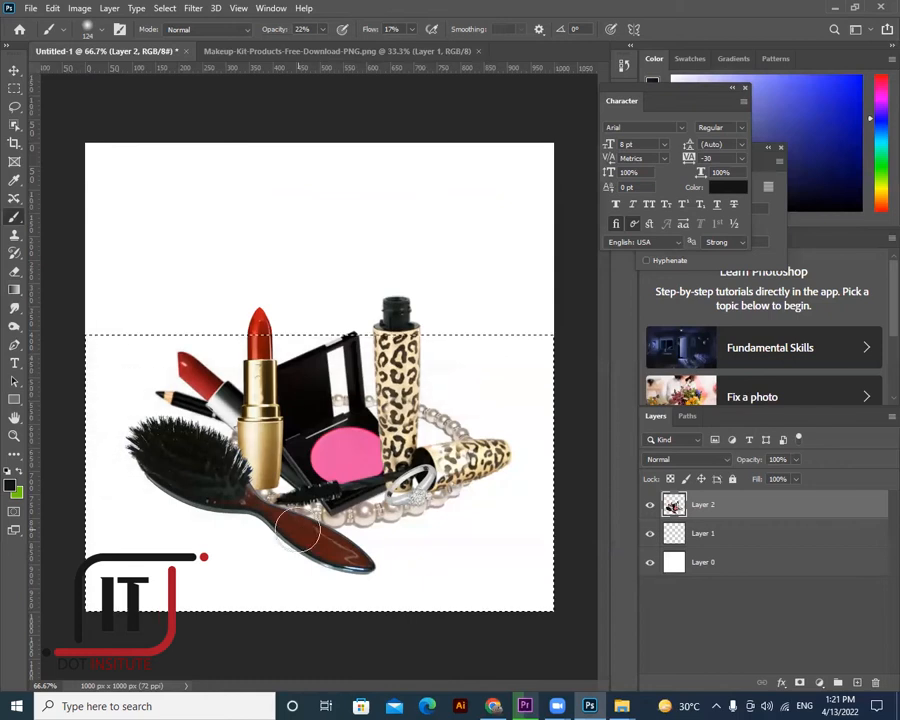
{"action": "key", "text": "ctrl+d"}
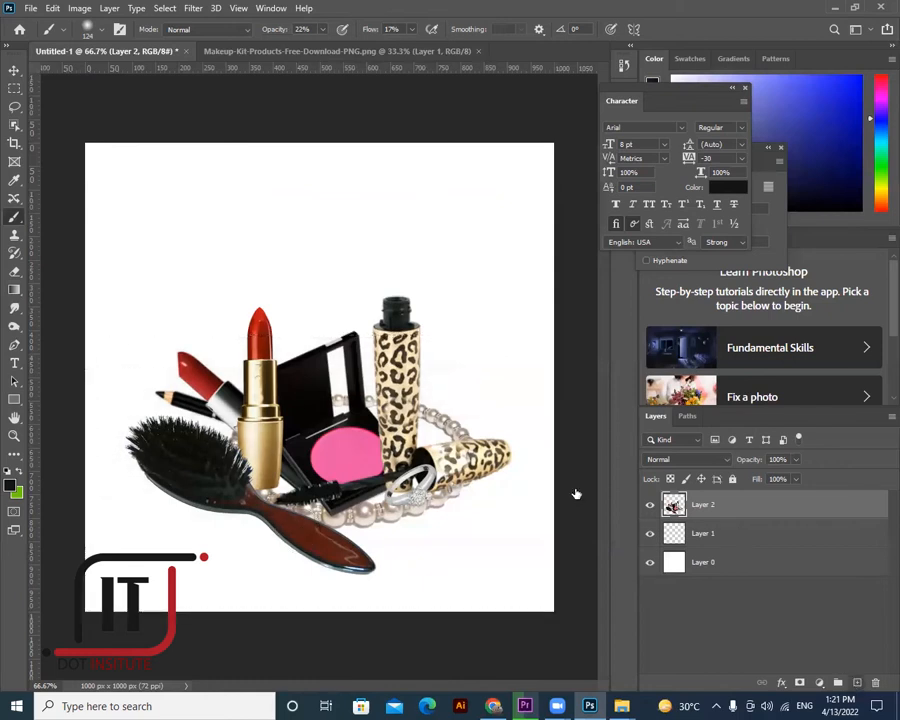
{"action": "key", "text": "ctrl+shift+alt+n"}
- Marquee the lower canvas and switch to the Brush tool
{"action": "key", "text": "m"}
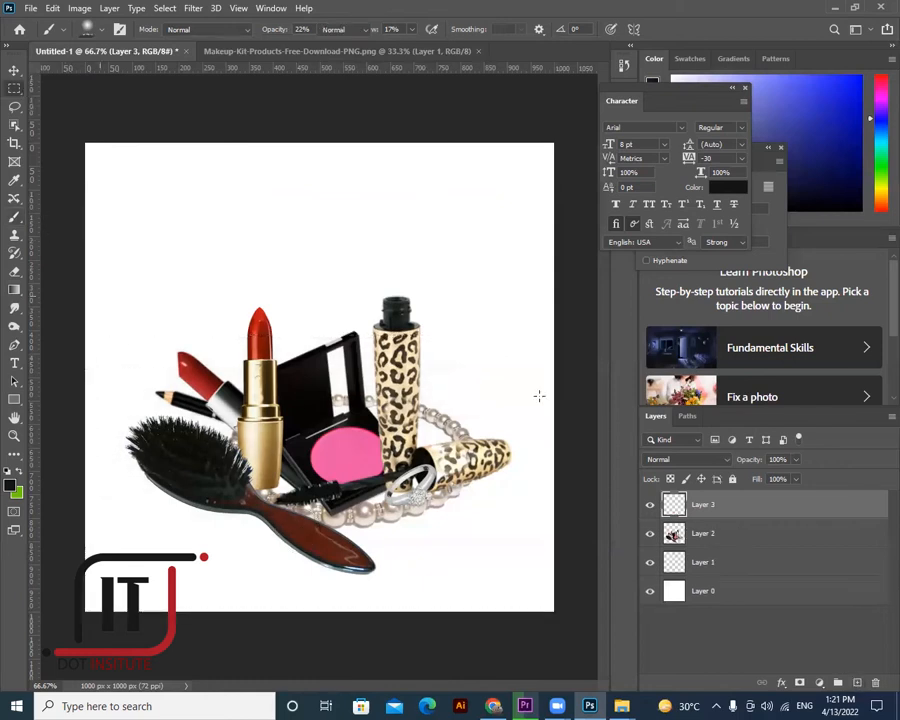
{"action": "left_click_drag", "start_coordinate": [588, 532], "coordinate": [580, 612]}
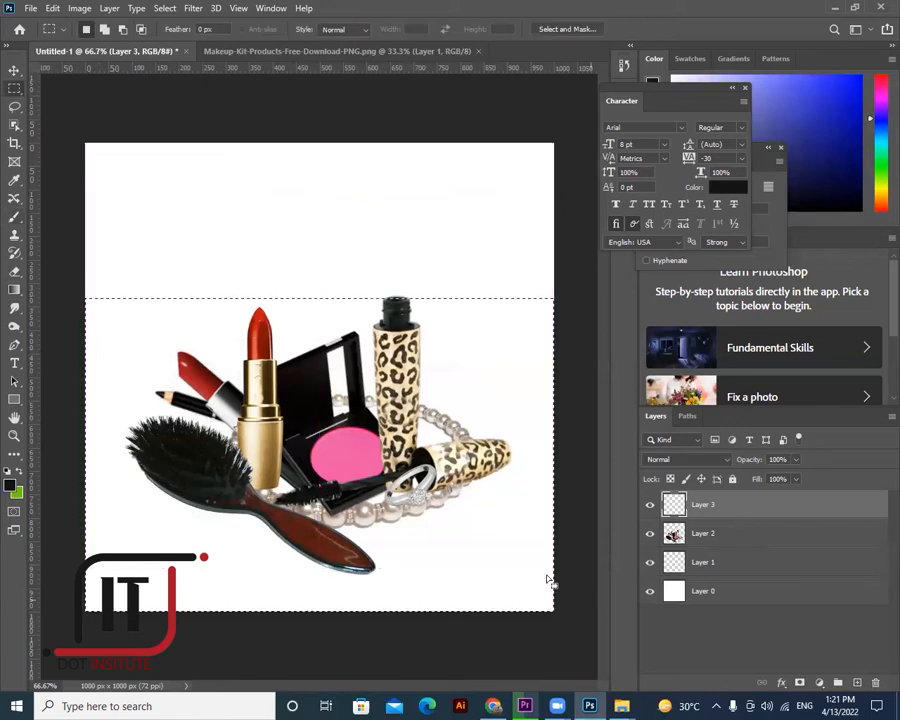
{"action": "left_click", "coordinate": [15, 223]}
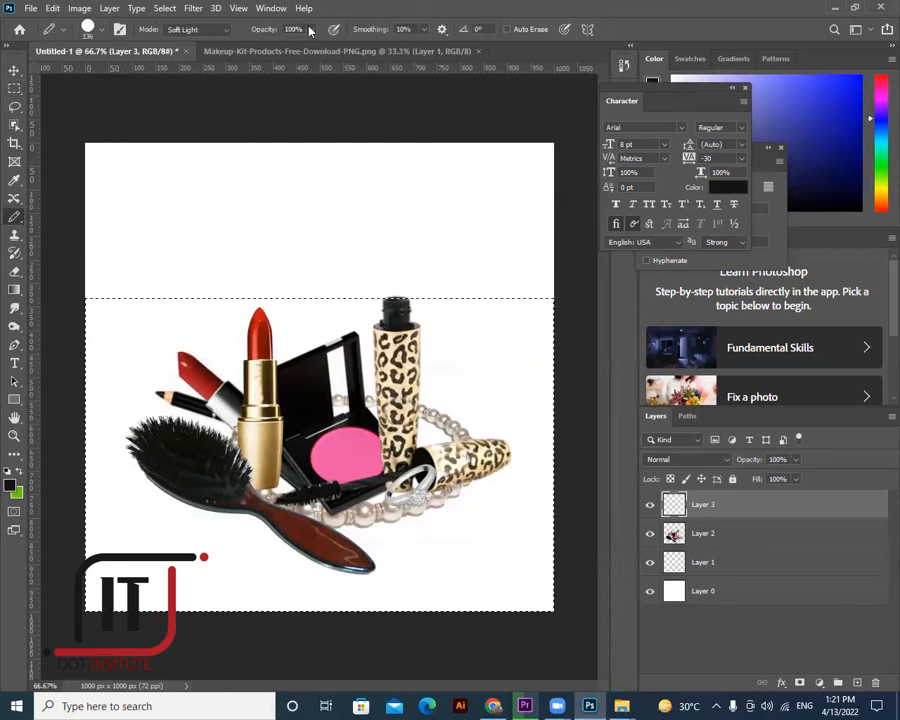
{"action": "left_click", "coordinate": [311, 29]}
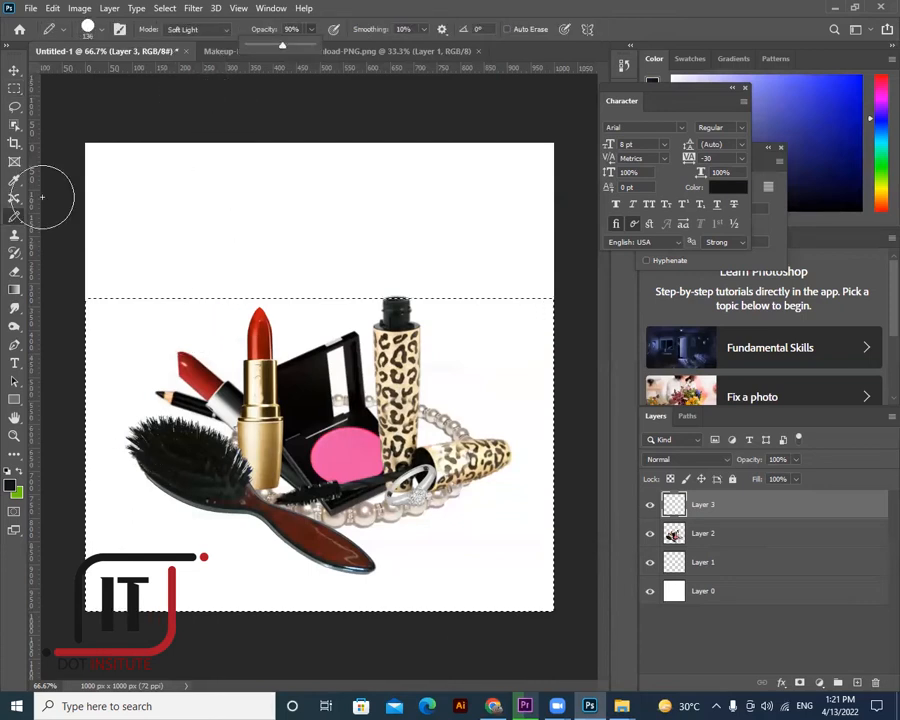
- Enlarge the soft brush to 146 px and shade grey down the left edge
{"action": "right_click", "coordinate": [15, 217]}
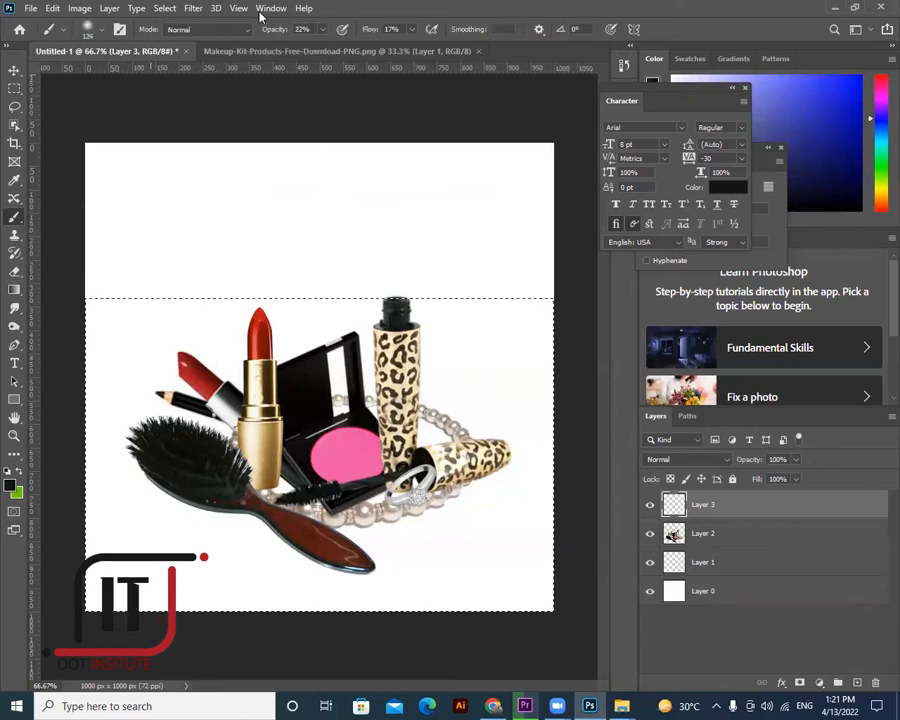
{"action": "left_click", "coordinate": [102, 33]}
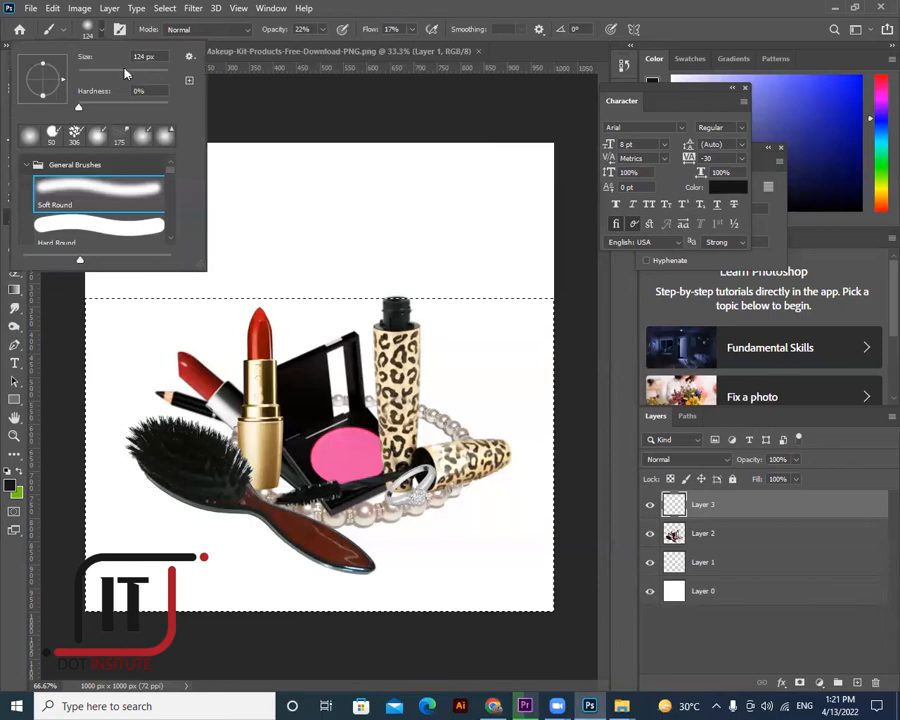
{"action": "left_click_drag", "start_coordinate": [128, 74], "coordinate": [133, 74]}
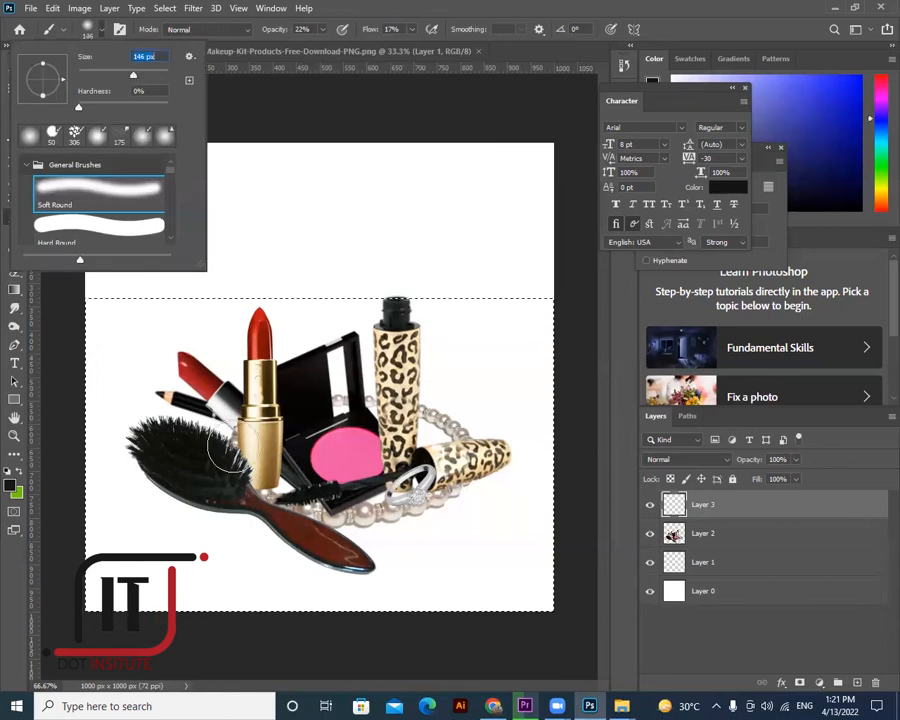
{"action": "mouse_move", "coordinate": [106, 329]}
{"action": "left_mouse_down"}
{"action": "mouse_move", "coordinate": [108, 583]}
{"action": "mouse_move", "coordinate": [105, 446]}
{"action": "mouse_move", "coordinate": [221, 593]}
{"action": "mouse_move", "coordinate": [490, 583]}
{"action": "mouse_move", "coordinate": [546, 596]}
{"action": "mouse_move", "coordinate": [575, 482]}
{"action": "mouse_move", "coordinate": [512, 517]}
{"action": "mouse_move", "coordinate": [382, 557]}
{"action": "mouse_move", "coordinate": [207, 581]}
{"action": "mouse_move", "coordinate": [120, 582]}
{"action": "mouse_move", "coordinate": [248, 563]}
{"action": "mouse_move", "coordinate": [193, 520]}
{"action": "mouse_move", "coordinate": [86, 530]}
{"action": "mouse_move", "coordinate": [444, 490]}
{"action": "mouse_move", "coordinate": [414, 508]}
{"action": "mouse_move", "coordinate": [562, 364]}
{"action": "mouse_move", "coordinate": [528, 420]}
{"action": "mouse_move", "coordinate": [398, 534]}
{"action": "mouse_move", "coordinate": [399, 518]}
{"action": "mouse_move", "coordinate": [200, 480]}
{"action": "mouse_move", "coordinate": [114, 478]}
{"action": "mouse_move", "coordinate": [145, 535]}
{"action": "mouse_move", "coordinate": [155, 590]}
{"action": "left_mouse_up"}
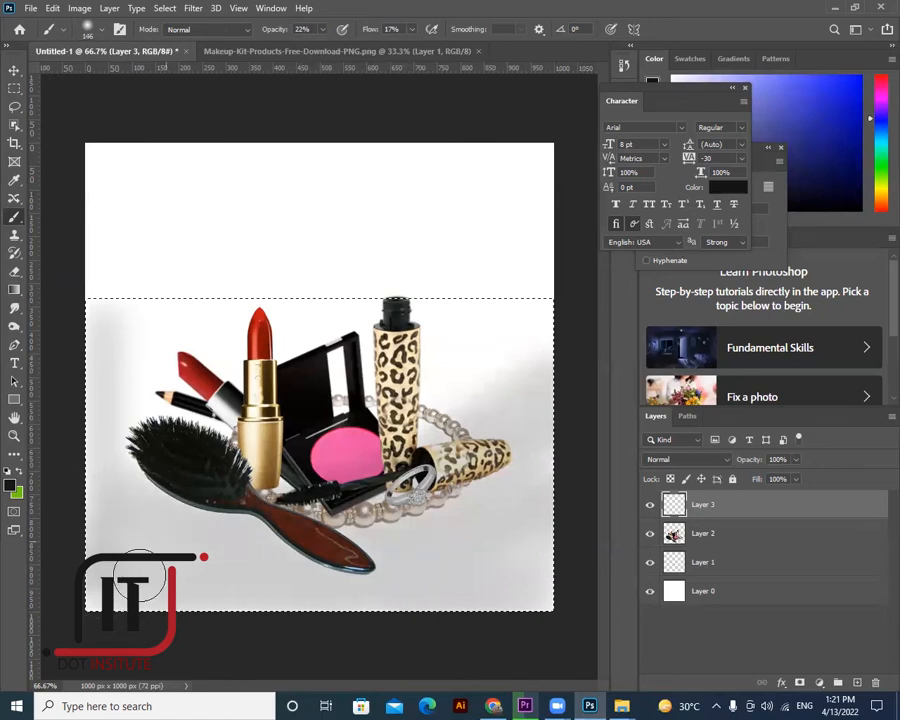
- Darken the grey shadow beneath the products, along the bottom, and on both sides
{"action": "left_click", "coordinate": [322, 587]}
{"action": "left_click_drag", "start_coordinate": [428, 576], "coordinate": [133, 557]}
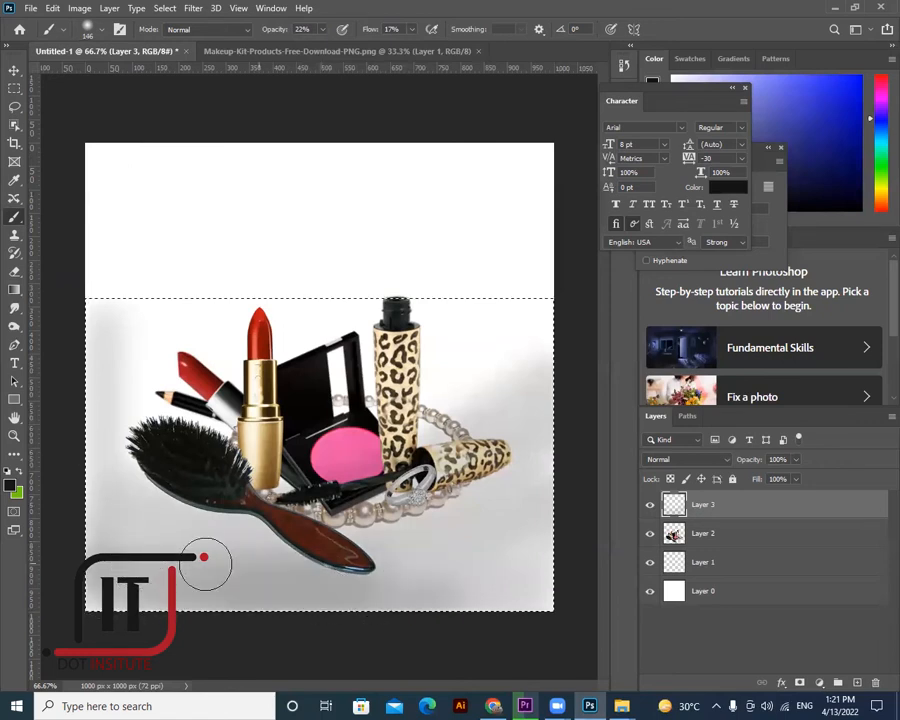
{"action": "mouse_move", "coordinate": [75, 585]}
{"action": "left_mouse_down"}
{"action": "mouse_move", "coordinate": [409, 573]}
{"action": "mouse_move", "coordinate": [380, 592]}
{"action": "mouse_move", "coordinate": [597, 589]}
{"action": "mouse_move", "coordinate": [634, 565]}
{"action": "mouse_move", "coordinate": [373, 539]}
{"action": "mouse_move", "coordinate": [607, 478]}
{"action": "left_mouse_up"}
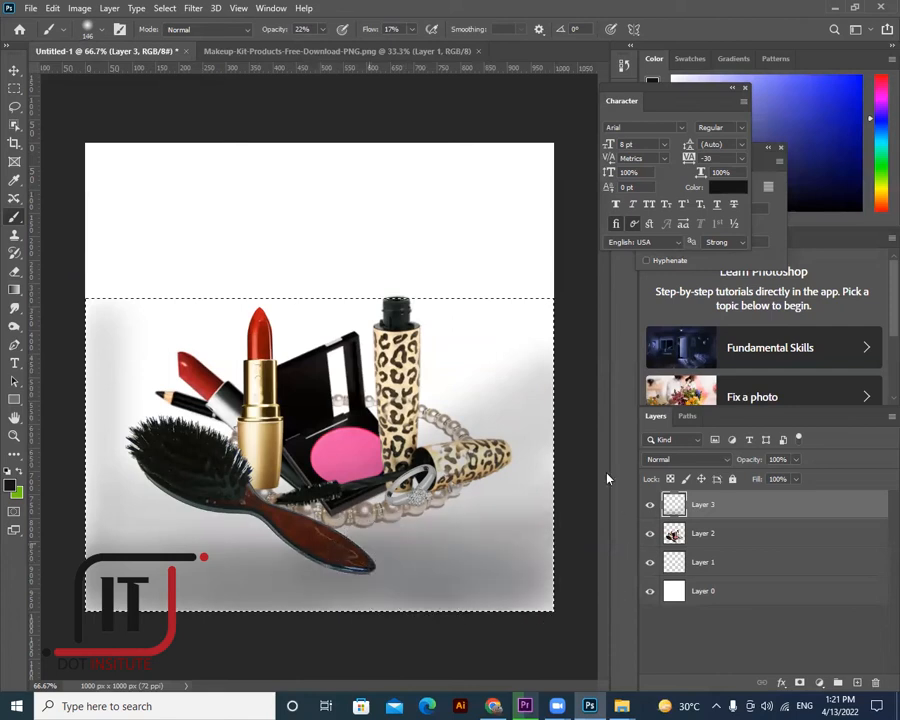
{"action": "mouse_move", "coordinate": [537, 536]}
{"action": "left_mouse_down"}
{"action": "mouse_move", "coordinate": [548, 563]}
{"action": "mouse_move", "coordinate": [414, 541]}
{"action": "mouse_move", "coordinate": [478, 517]}
{"action": "left_mouse_up"}
{"action": "left_click_drag", "start_coordinate": [107, 543], "coordinate": [290, 541]}
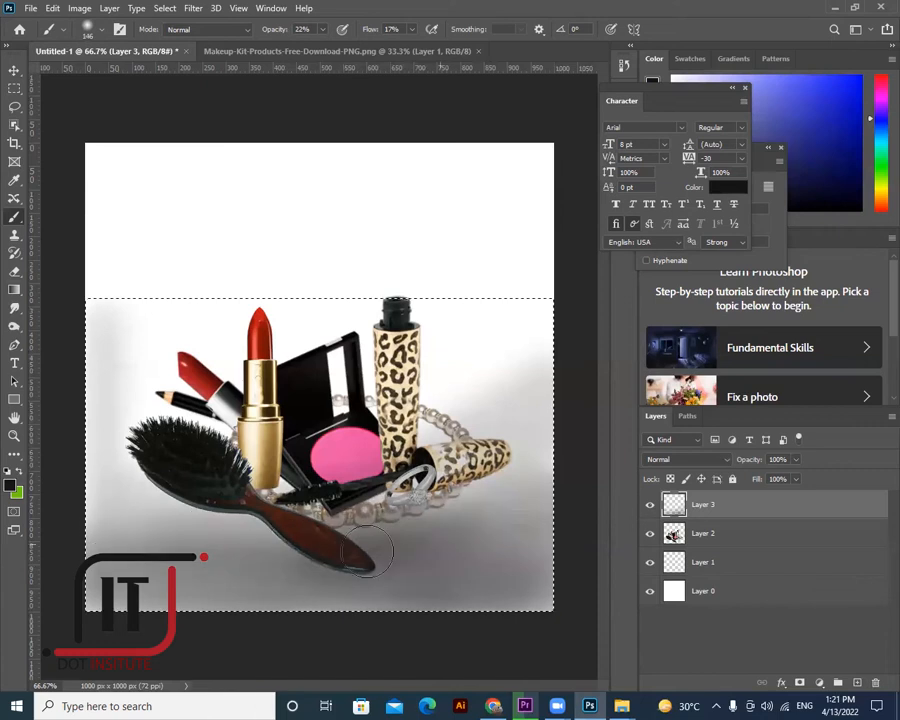
{"action": "left_click_drag", "start_coordinate": [160, 515], "coordinate": [62, 503]}
- Push the stray vertical guide off the canvas, then deepen shading along the bottom and left edge
{"action": "key", "text": "ctrl+semicolon"}
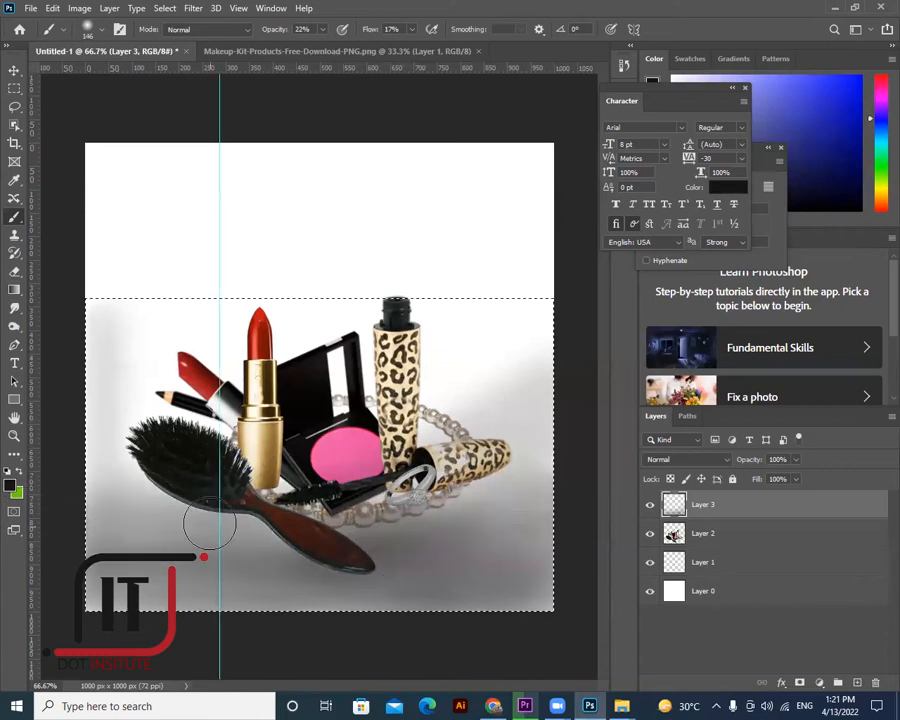
{"action": "left_click", "coordinate": [14, 71]}
{"action": "left_click_drag", "start_coordinate": [219, 160], "coordinate": [16, 222]}
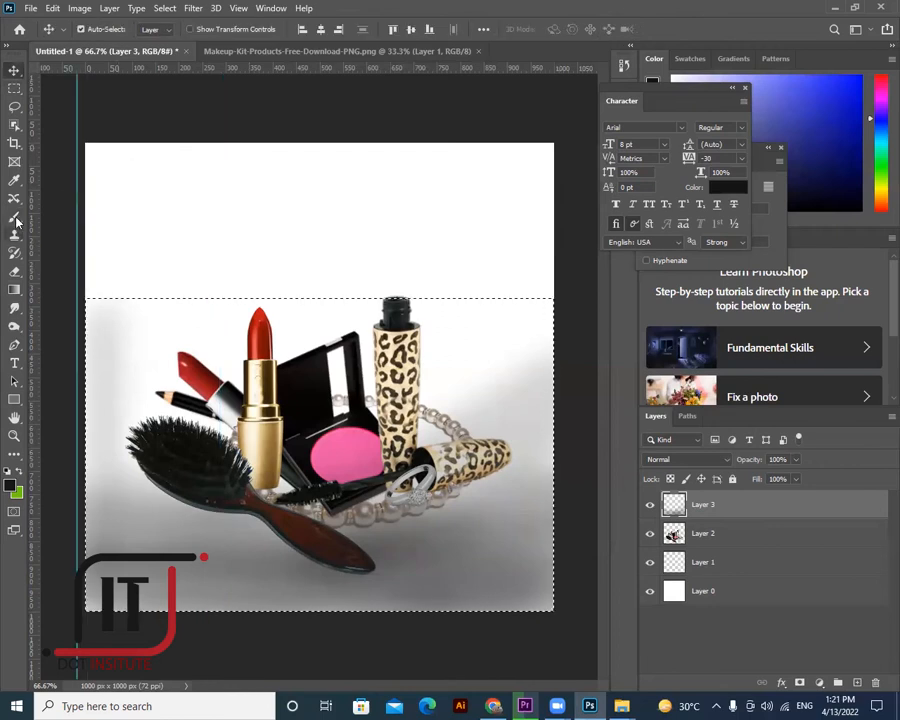
{"action": "right_click", "coordinate": [14, 216]}
{"action": "left_click", "coordinate": [75, 211]}
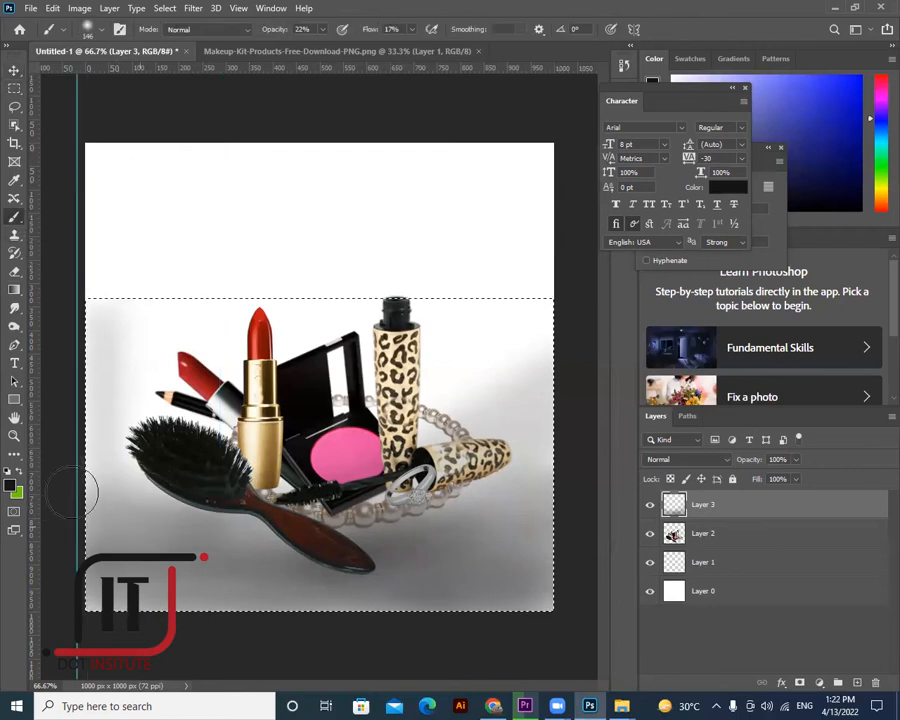
{"action": "mouse_move", "coordinate": [209, 584]}
{"action": "left_mouse_down"}
{"action": "mouse_move", "coordinate": [463, 594]}
{"action": "mouse_move", "coordinate": [370, 590]}
{"action": "left_mouse_up"}
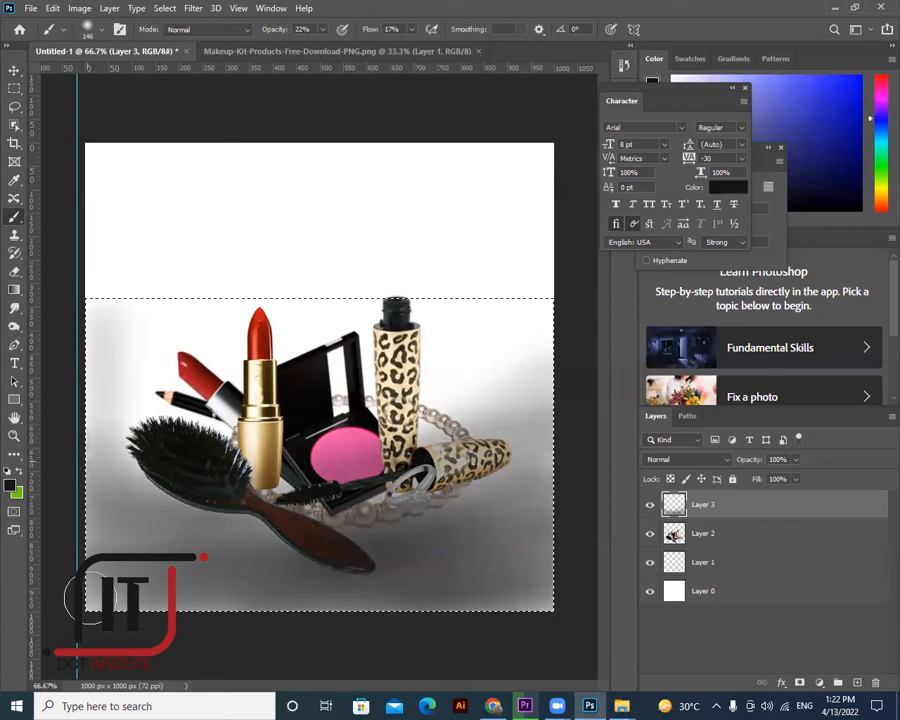
{"action": "left_click_drag", "start_coordinate": [118, 446], "coordinate": [105, 560]}
{"action": "left_click_drag", "start_coordinate": [114, 408], "coordinate": [155, 418]}
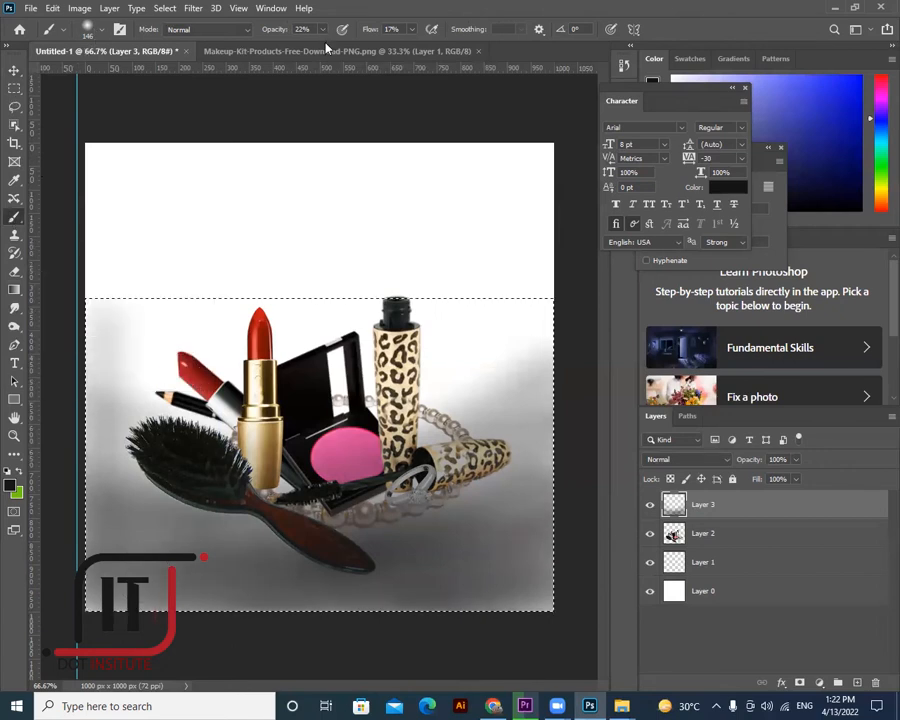
- Paint the bottom of the selection near-black at 60% opacity and 90% flow, then deselect
{"action": "key", "text": "6"}
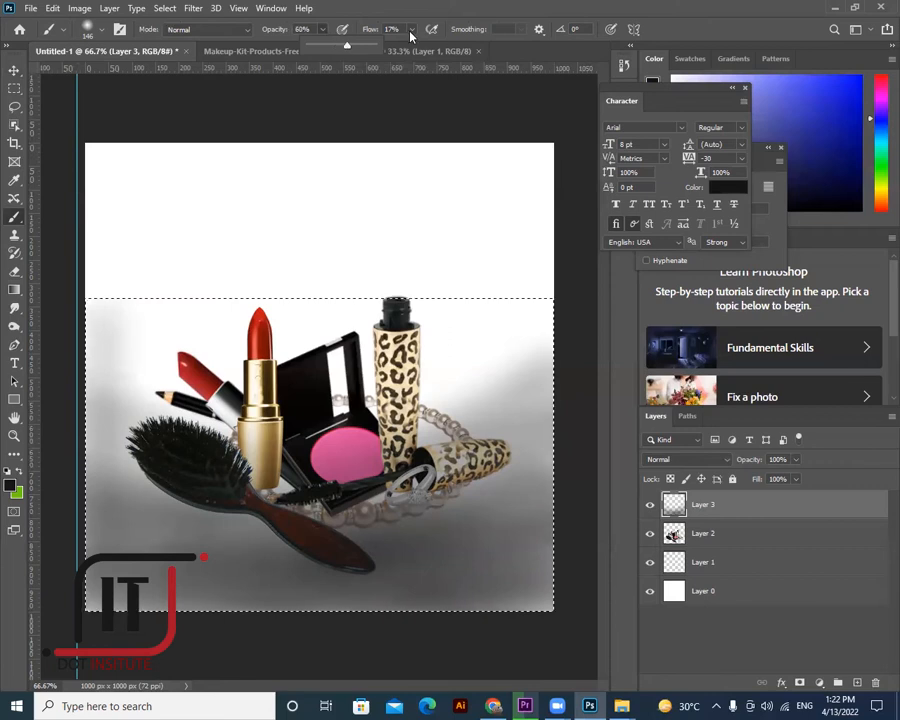
{"action": "key", "text": "shift+8"}
{"action": "key", "text": "shift+2"}
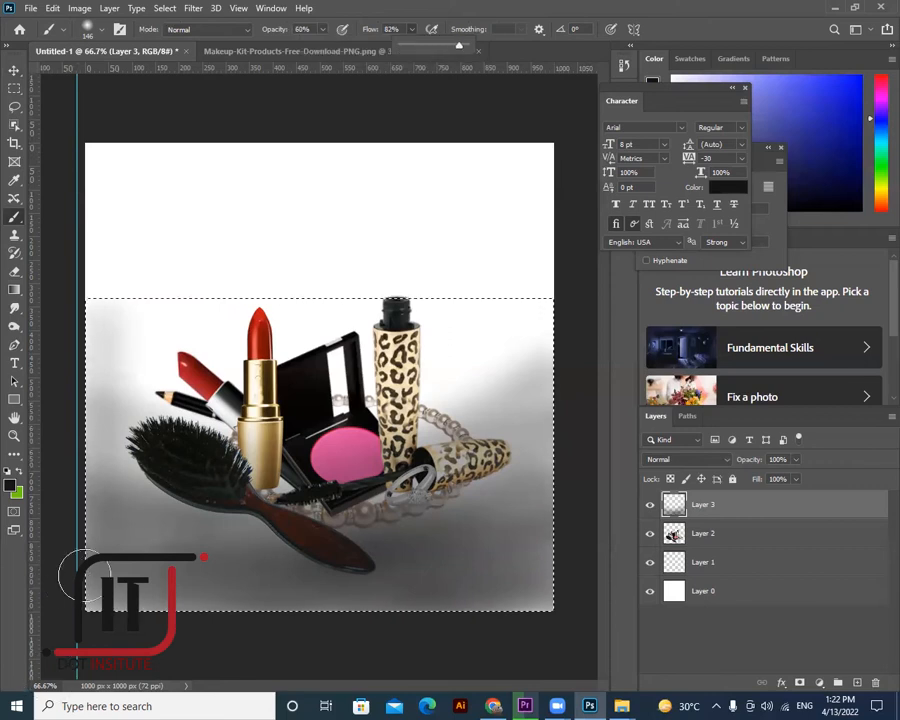
{"action": "left_click_drag", "start_coordinate": [44, 496], "coordinate": [376, 560]}
{"action": "left_click_drag", "start_coordinate": [169, 560], "coordinate": [434, 536]}
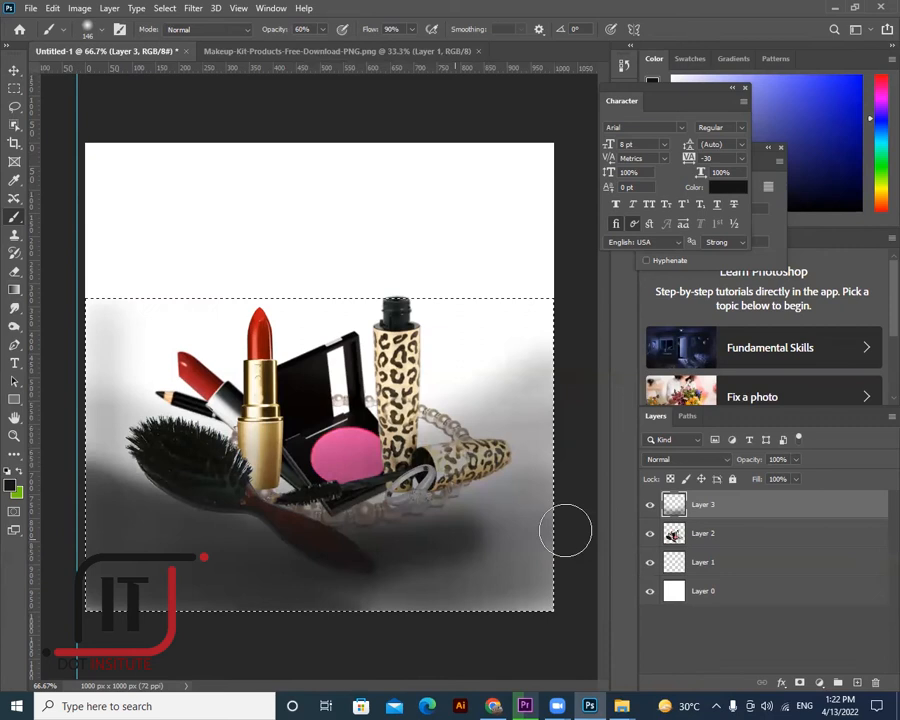
{"action": "mouse_move", "coordinate": [575, 594]}
{"action": "left_mouse_down"}
{"action": "mouse_move", "coordinate": [536, 518]}
{"action": "mouse_move", "coordinate": [333, 544]}
{"action": "mouse_move", "coordinate": [544, 558]}
{"action": "mouse_move", "coordinate": [530, 538]}
{"action": "mouse_move", "coordinate": [448, 577]}
{"action": "mouse_move", "coordinate": [370, 579]}
{"action": "mouse_move", "coordinate": [331, 569]}
{"action": "mouse_move", "coordinate": [245, 605]}
{"action": "mouse_move", "coordinate": [321, 560]}
{"action": "mouse_move", "coordinate": [151, 546]}
{"action": "mouse_move", "coordinate": [434, 544]}
{"action": "mouse_move", "coordinate": [442, 562]}
{"action": "mouse_move", "coordinate": [265, 567]}
{"action": "mouse_move", "coordinate": [633, 603]}
{"action": "mouse_move", "coordinate": [601, 526]}
{"action": "mouse_move", "coordinate": [378, 558]}
{"action": "mouse_move", "coordinate": [177, 548]}
{"action": "mouse_move", "coordinate": [265, 560]}
{"action": "mouse_move", "coordinate": [80, 534]}
{"action": "mouse_move", "coordinate": [169, 538]}
{"action": "mouse_move", "coordinate": [110, 514]}
{"action": "mouse_move", "coordinate": [386, 558]}
{"action": "mouse_move", "coordinate": [305, 546]}
{"action": "mouse_move", "coordinate": [263, 552]}
{"action": "mouse_move", "coordinate": [104, 609]}
{"action": "mouse_move", "coordinate": [536, 560]}
{"action": "left_mouse_up"}
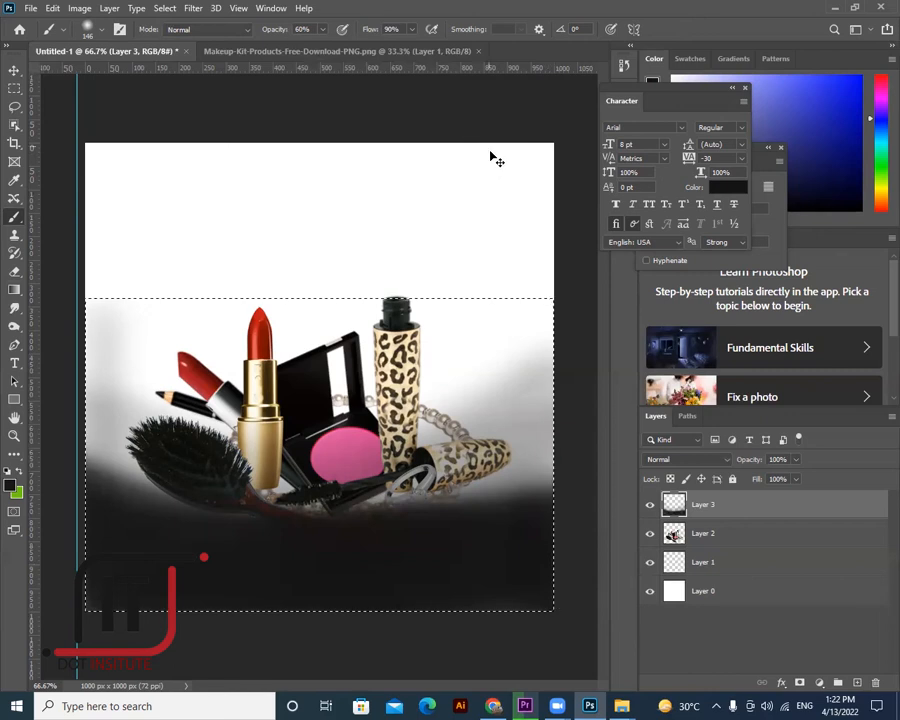
{"action": "key", "text": "ctrl+d"}
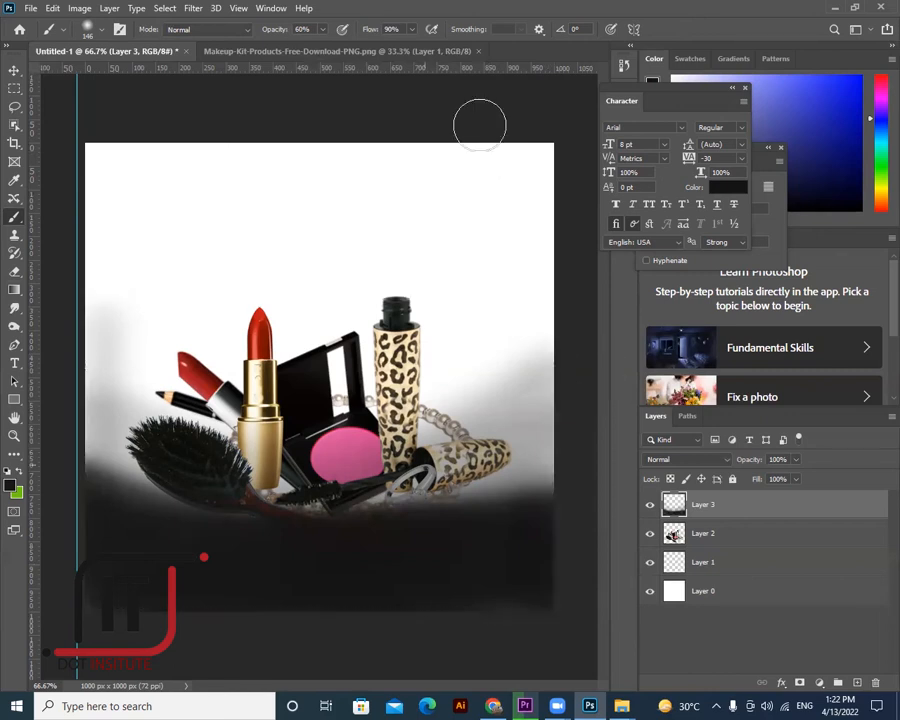
{"action": "key", "text": "v"}
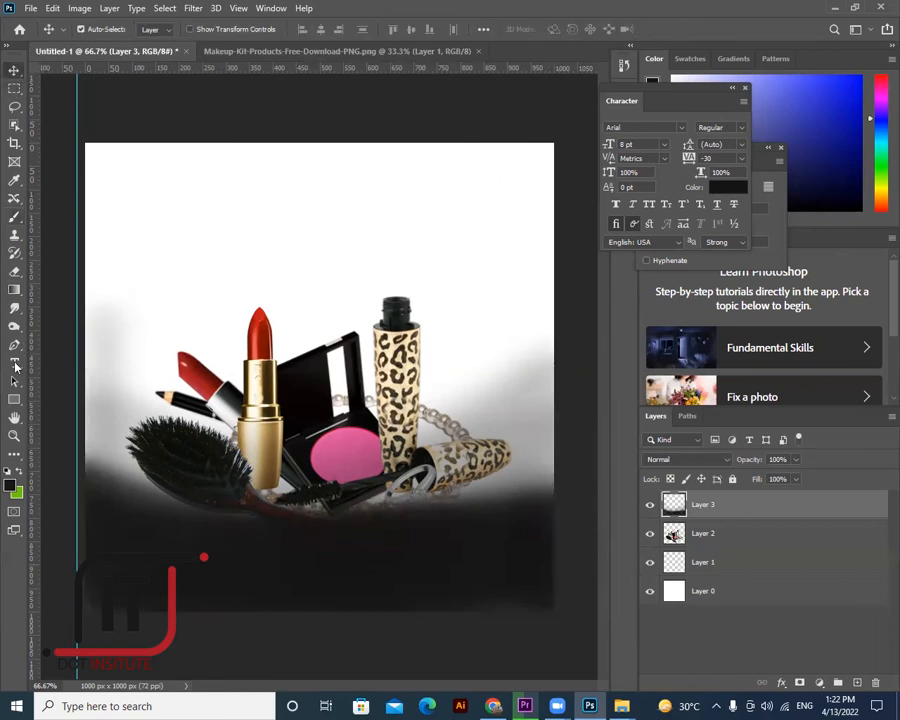
- Pick a soft Brush Tool and paint a trial grey stroke near the top
{"action": "right_click", "coordinate": [14, 217]}
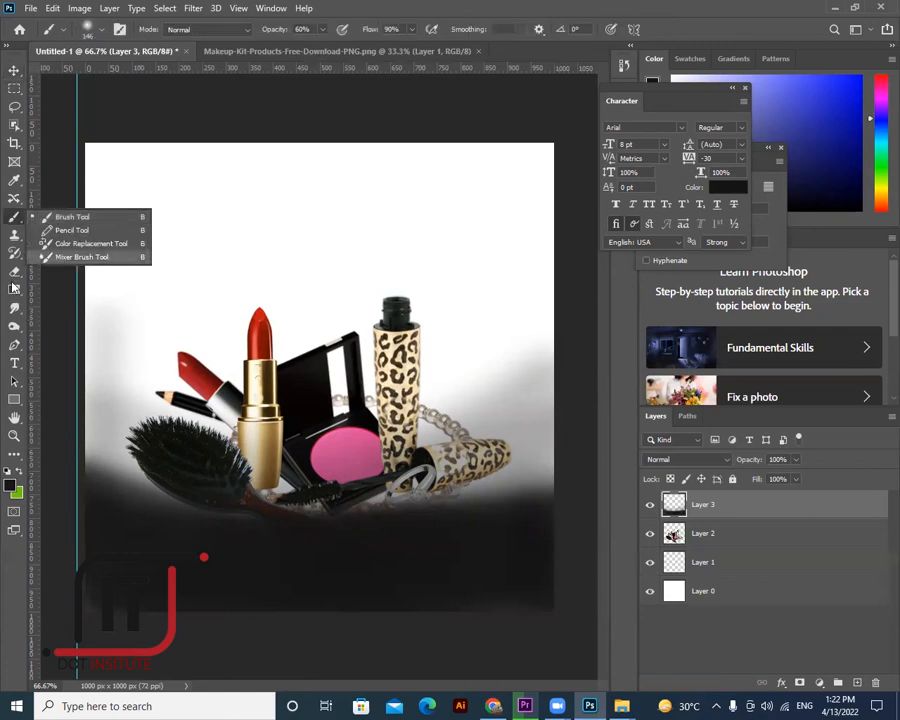
{"action": "right_click", "coordinate": [15, 329]}
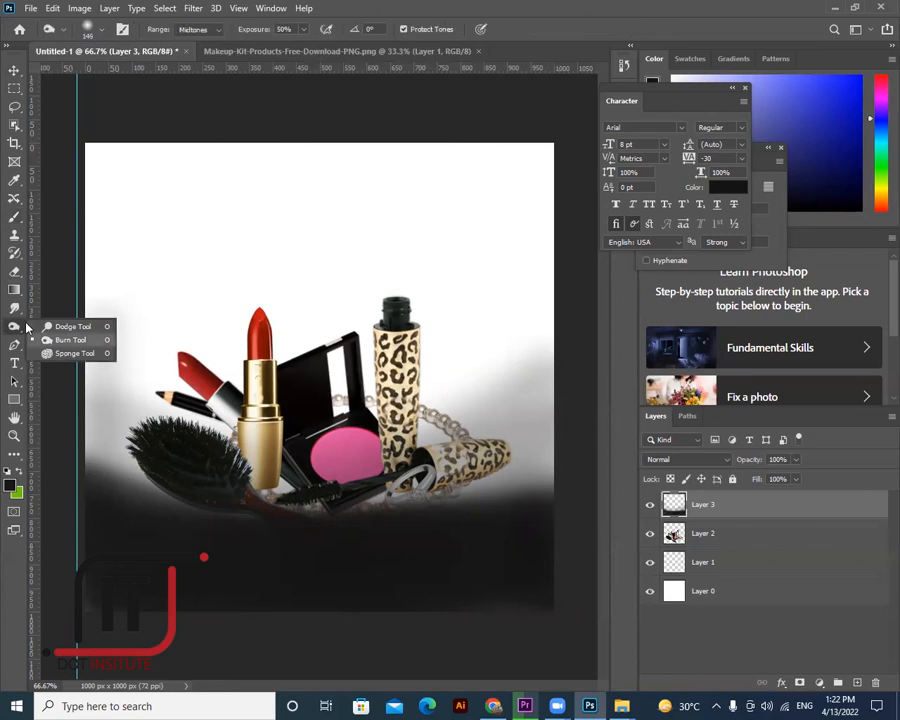
{"action": "right_click", "coordinate": [16, 309]}
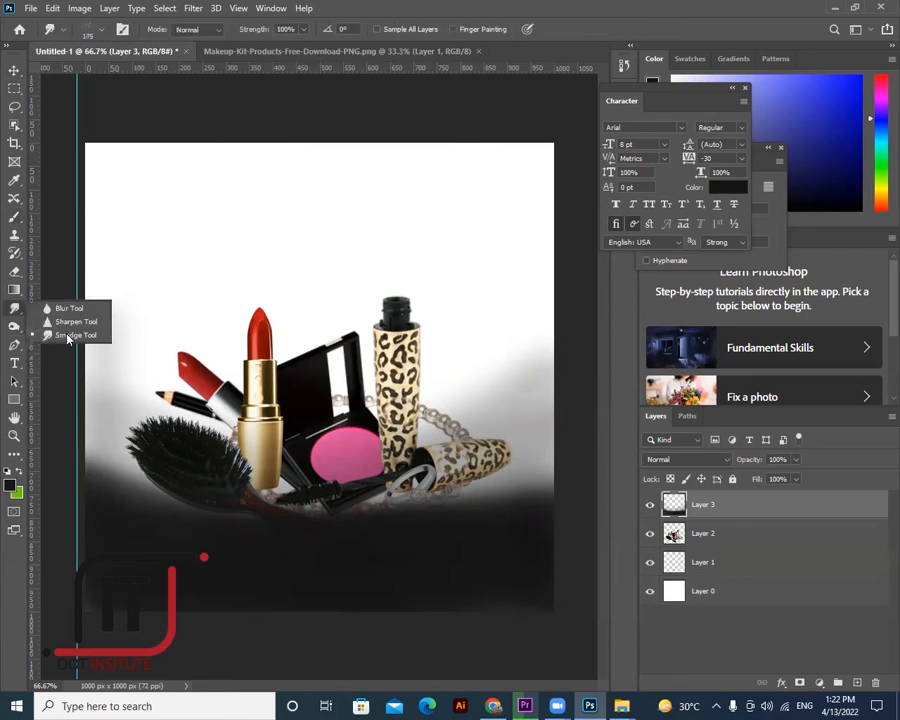
{"action": "right_click", "coordinate": [16, 220]}
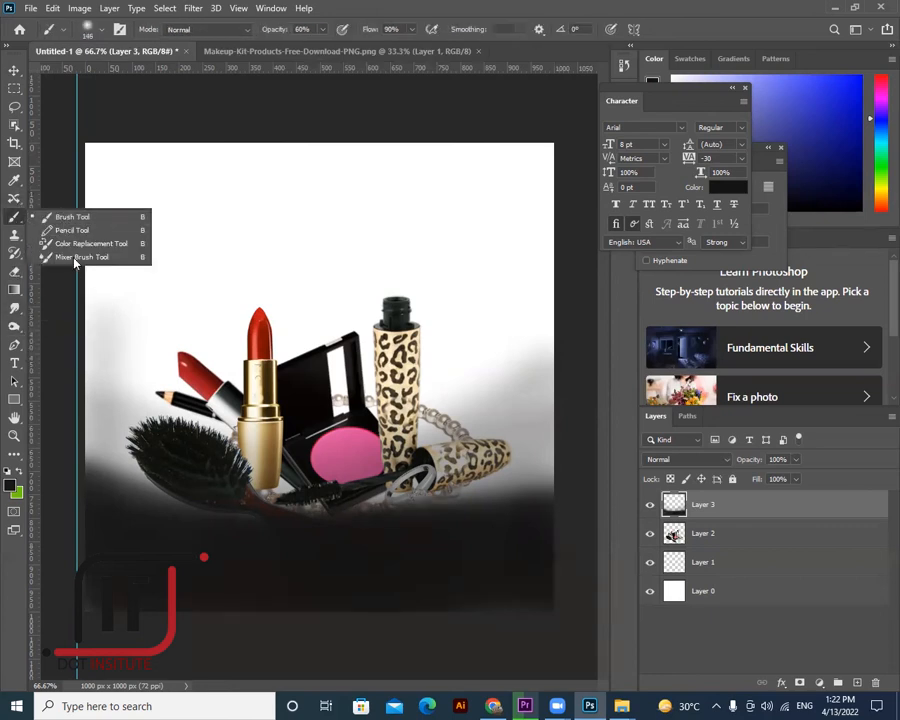
{"action": "left_click", "coordinate": [70, 220]}
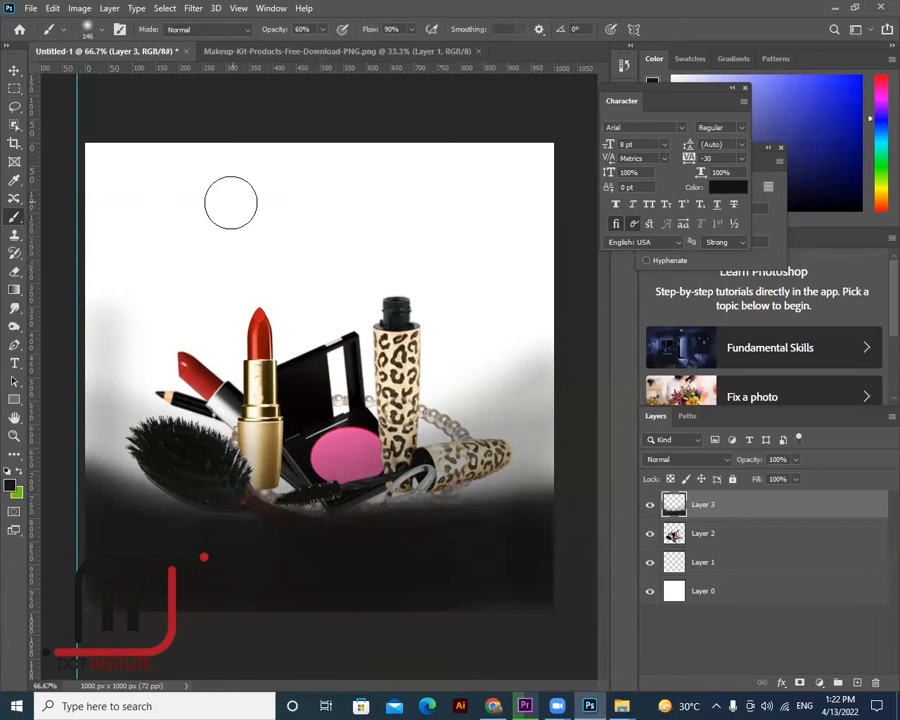
{"action": "mouse_move", "coordinate": [226, 200]}
{"action": "left_mouse_down"}
{"action": "mouse_move", "coordinate": [305, 179]}
{"action": "mouse_move", "coordinate": [200, 210]}
{"action": "mouse_move", "coordinate": [302, 172]}
{"action": "mouse_move", "coordinate": [208, 229]}
{"action": "mouse_move", "coordinate": [308, 185]}
{"action": "left_mouse_up"}
- Set the foreground colour to e64506 in the Color Picker
{"action": "left_click", "coordinate": [12, 487]}
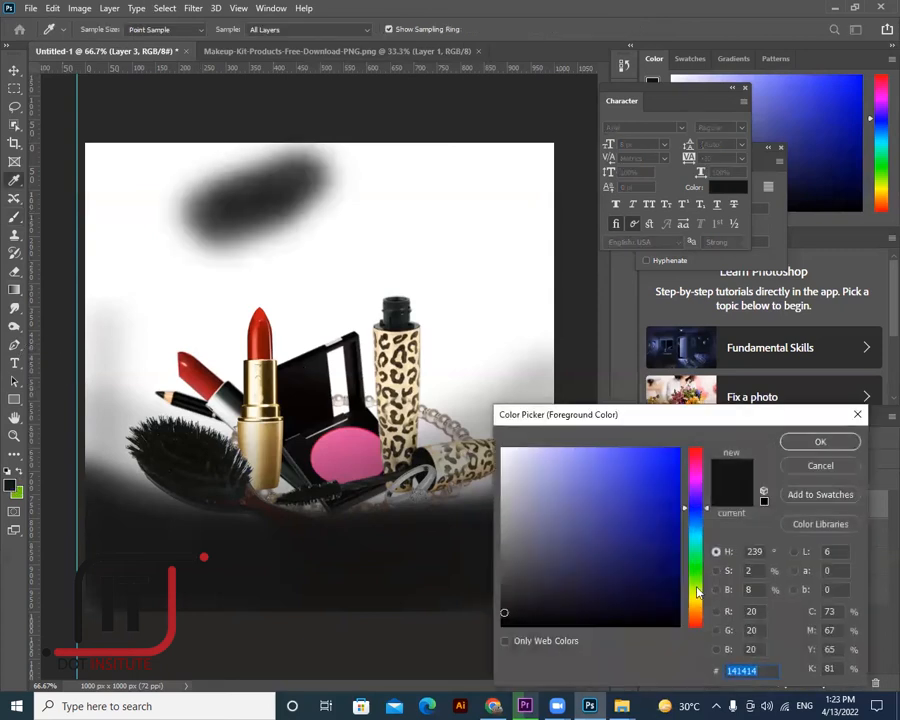
{"action": "left_click", "coordinate": [698, 611]}
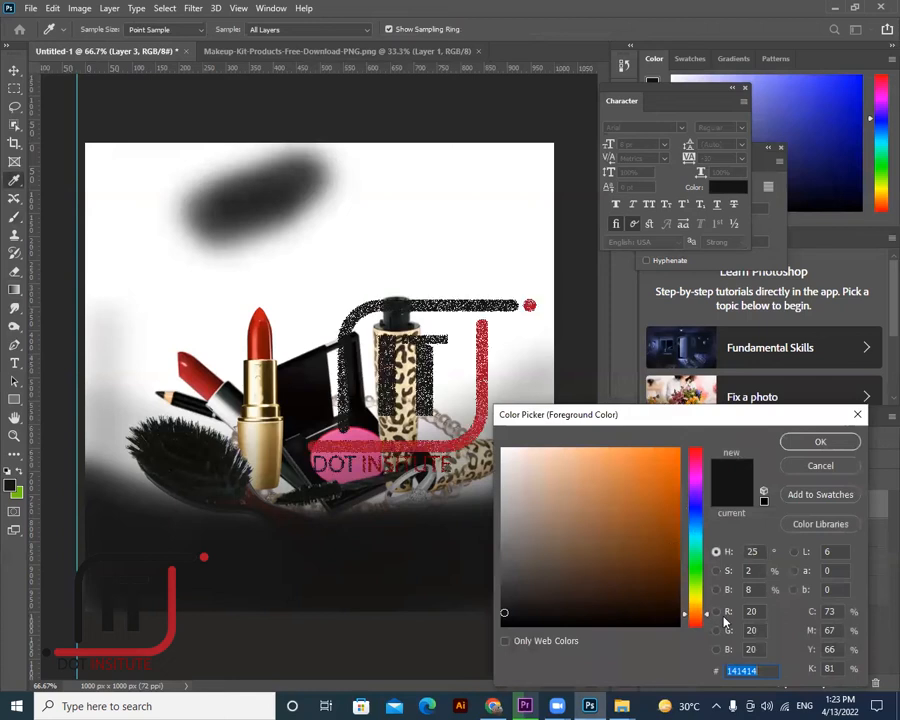
{"action": "type", "text": "e64506"}
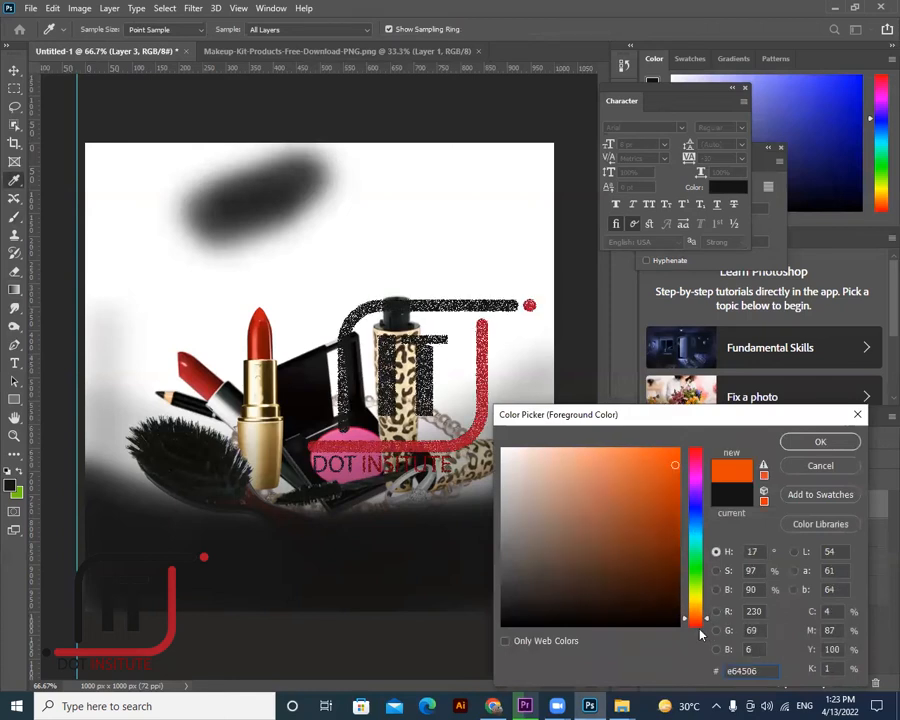
{"action": "key", "text": "Return"}
{"action": "key", "text": "b"}
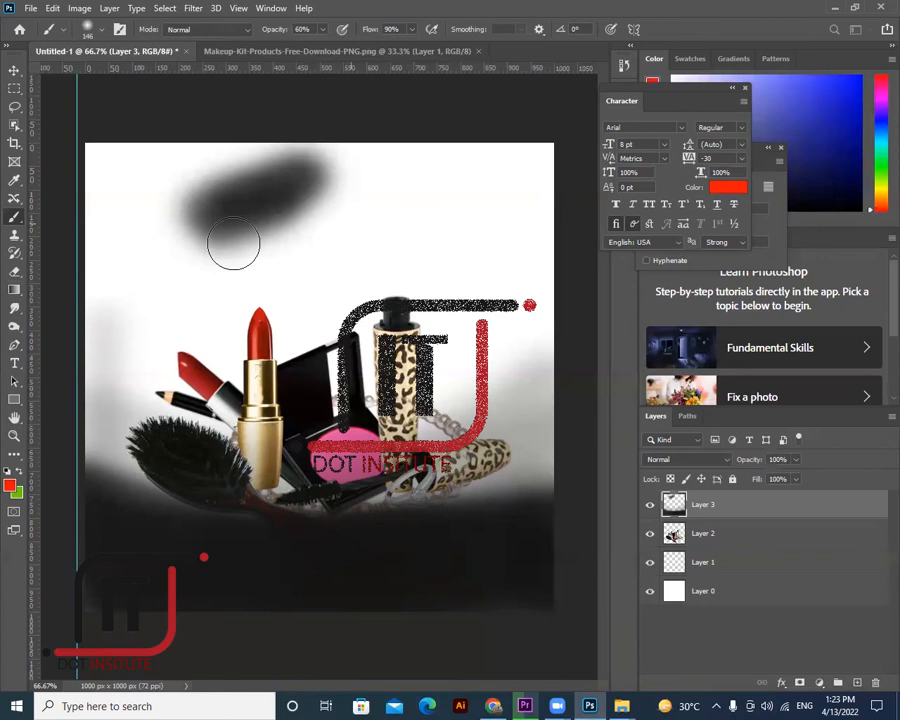
- Test red strokes over the grey one, then undo all the trial strokes
{"action": "left_click_drag", "start_coordinate": [257, 227], "coordinate": [305, 188]}
{"action": "left_click_drag", "start_coordinate": [258, 228], "coordinate": [300, 200]}
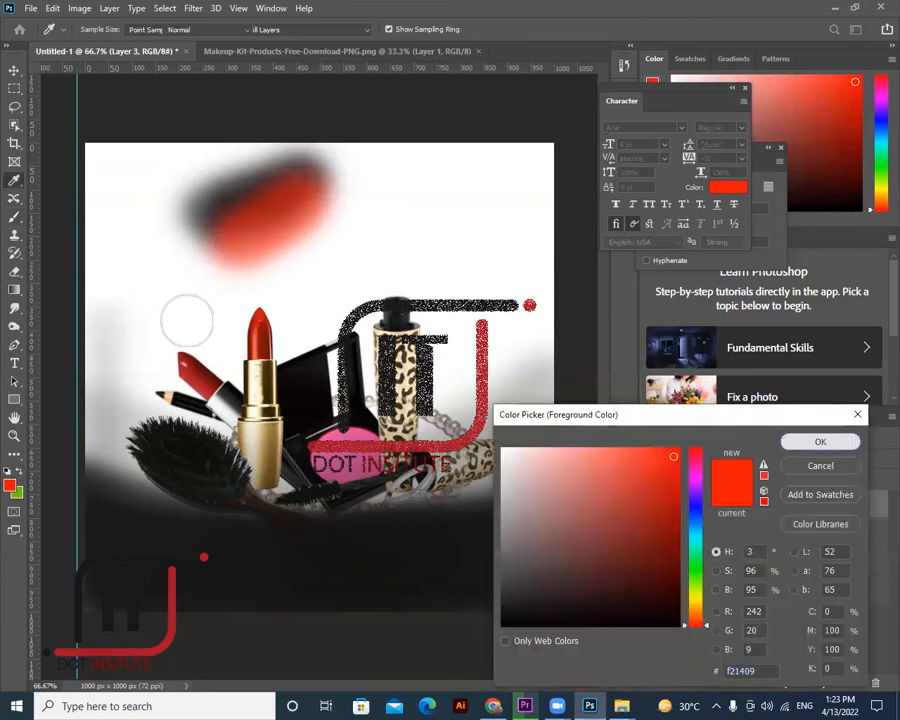
{"action": "left_click", "coordinate": [195, 189]}
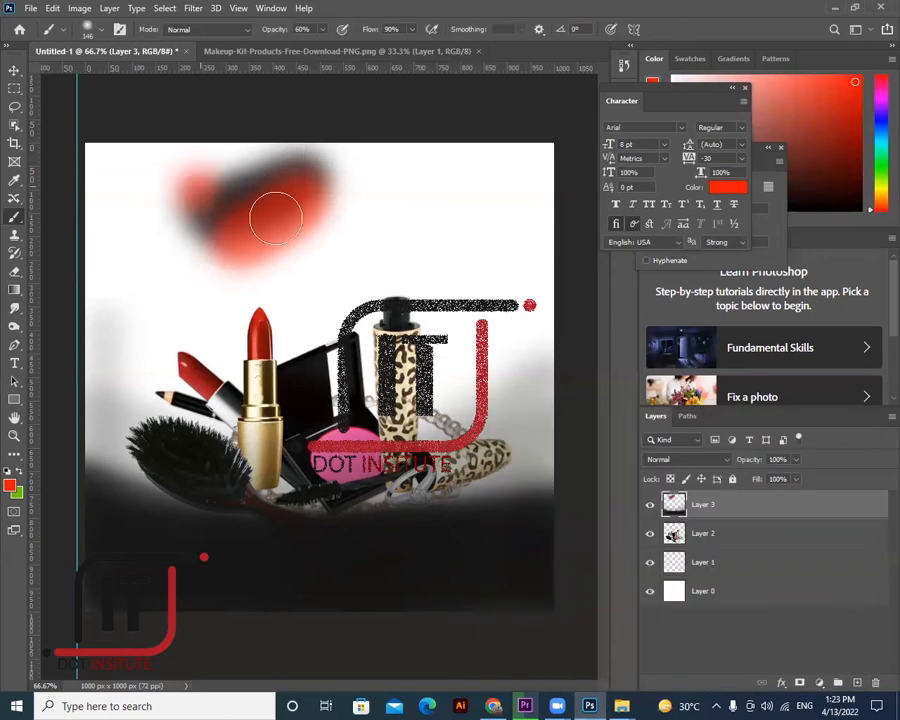
{"action": "key", "text": "ctrl+z"}
{"action": "key", "text": "ctrl+z"}
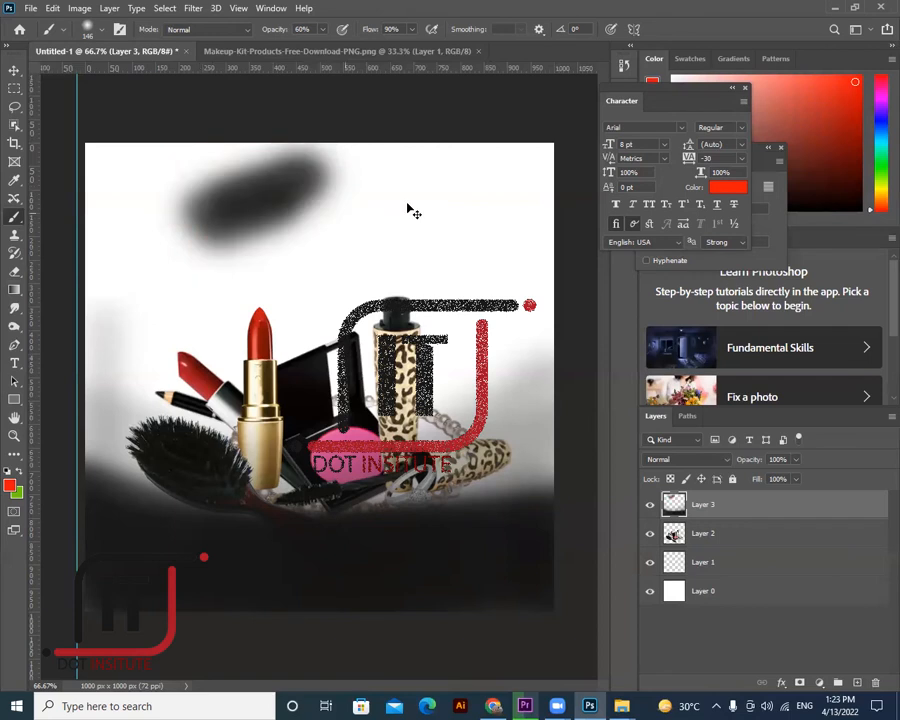
{"action": "key", "text": "ctrl+z"}
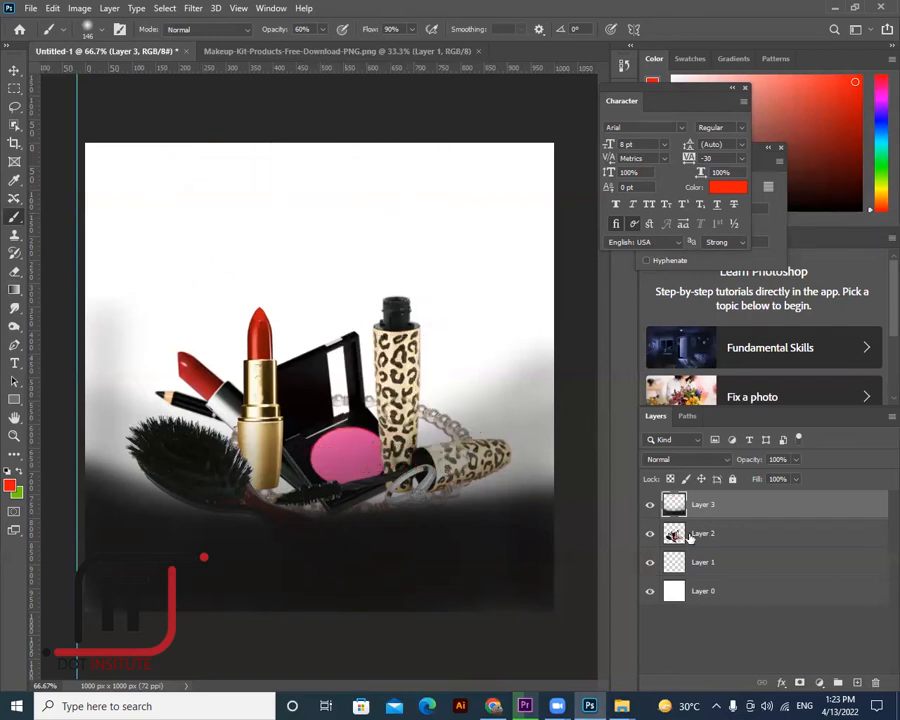
- On a new layer, paint red-orange strokes across the top with near-black strokes over them
{"action": "key", "text": "ctrl+shift+alt+n"}
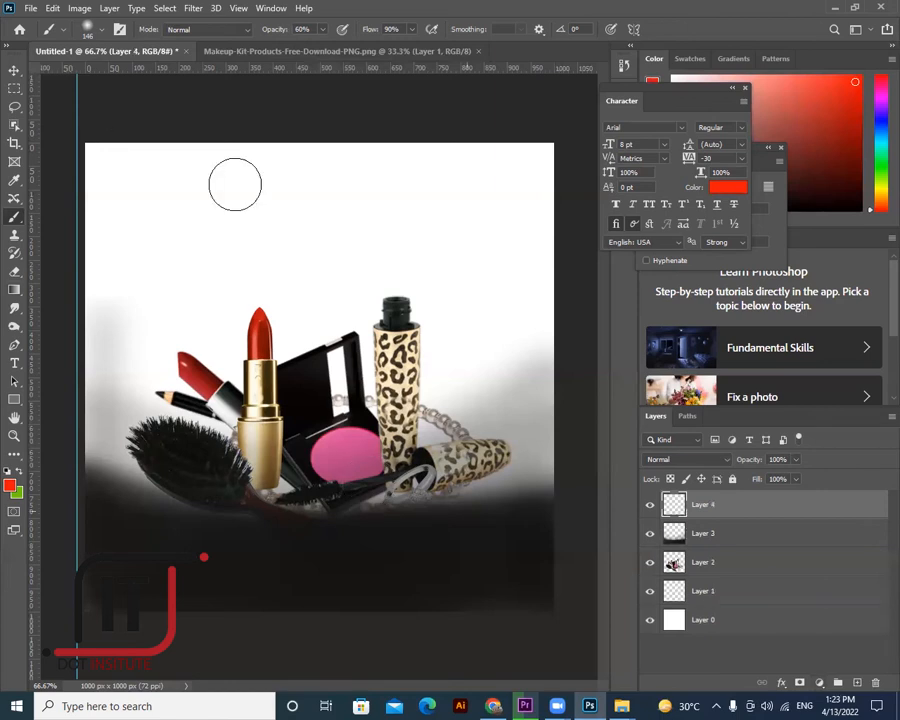
{"action": "left_click_drag", "start_coordinate": [270, 184], "coordinate": [171, 217]}
{"action": "left_click_drag", "start_coordinate": [315, 173], "coordinate": [267, 193]}
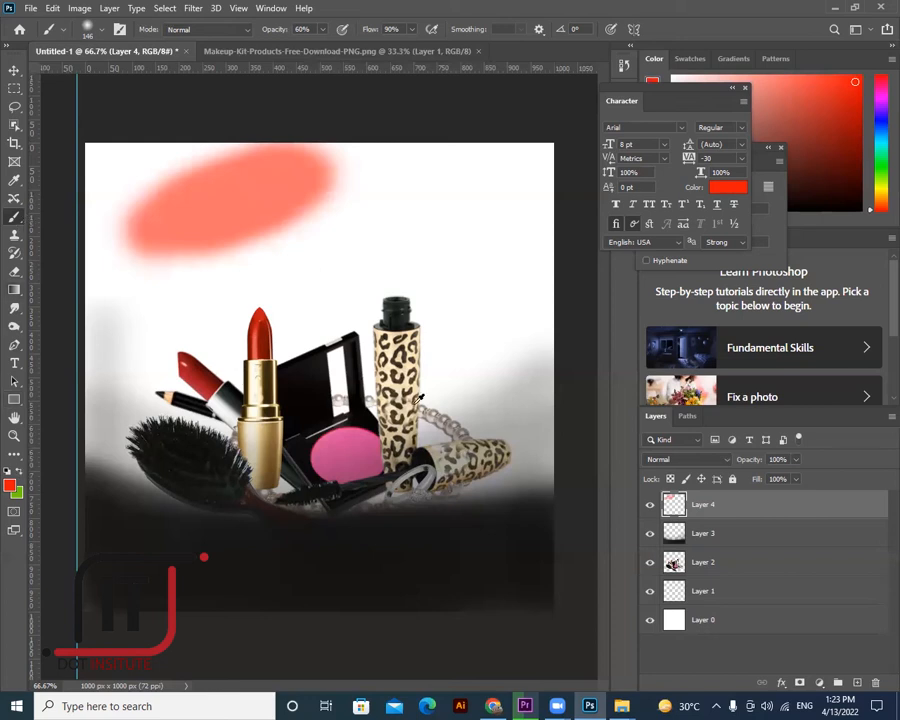
{"action": "left_click", "coordinate": [503, 612]}
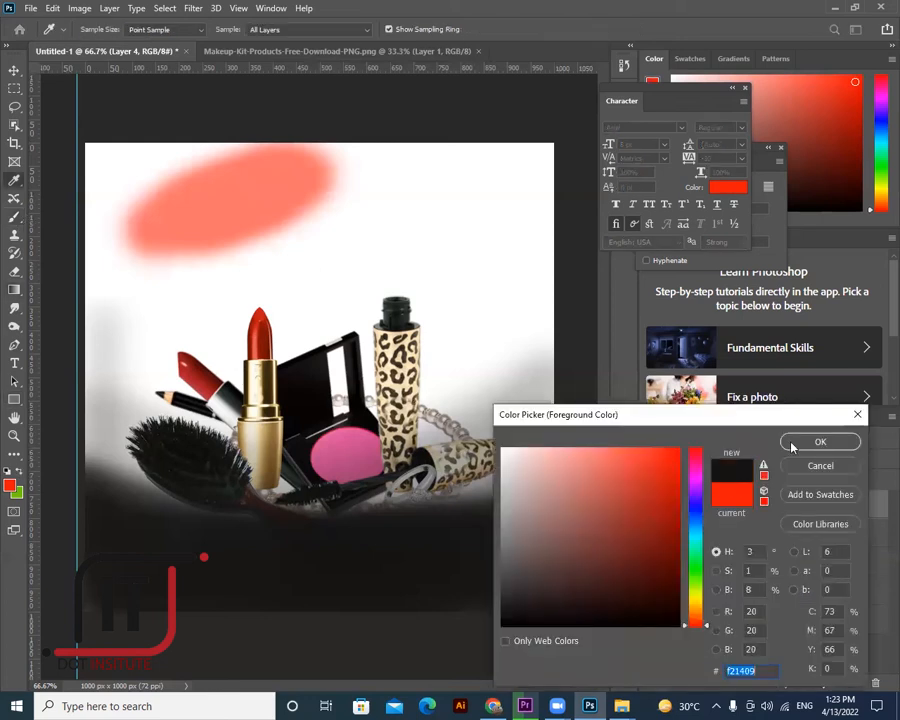
{"action": "key", "text": "Return"}
{"action": "key", "text": "b"}
{"action": "left_click_drag", "start_coordinate": [331, 197], "coordinate": [185, 257]}
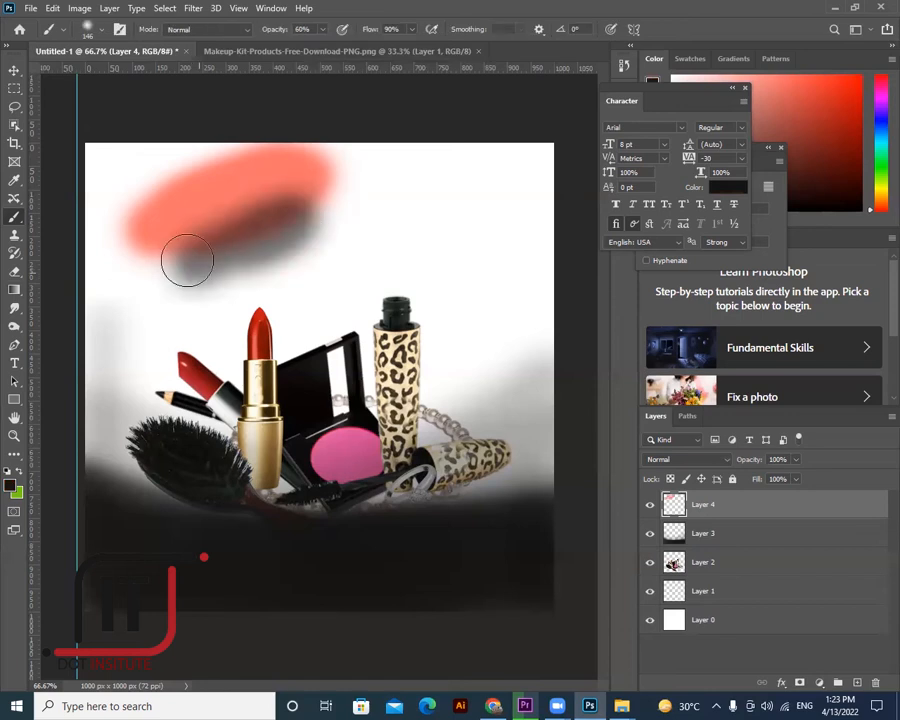
{"action": "left_click_drag", "start_coordinate": [312, 191], "coordinate": [183, 263]}
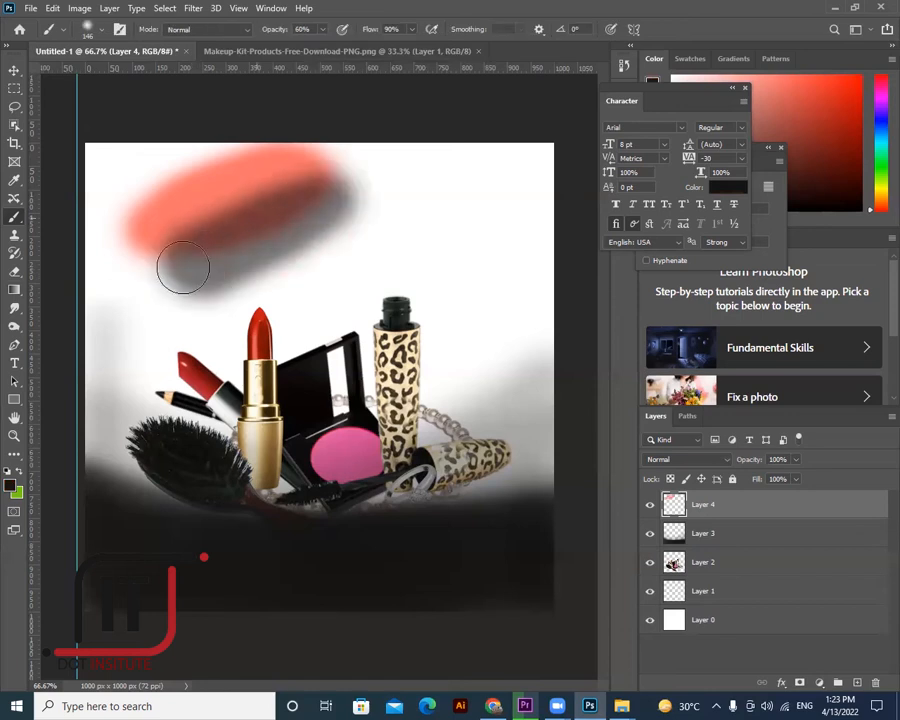
- Smudge the red-grey strokes into a blob and move it against the top-left edge
{"action": "left_click", "coordinate": [14, 308]}
{"action": "mouse_move", "coordinate": [152, 231]}
{"action": "left_mouse_down"}
{"action": "mouse_move", "coordinate": [250, 180]}
{"action": "mouse_move", "coordinate": [220, 215]}
{"action": "mouse_move", "coordinate": [240, 185]}
{"action": "mouse_move", "coordinate": [300, 170]}
{"action": "mouse_move", "coordinate": [230, 210]}
{"action": "mouse_move", "coordinate": [350, 145]}
{"action": "mouse_move", "coordinate": [445, 120]}
{"action": "mouse_move", "coordinate": [123, 102]}
{"action": "left_mouse_up"}
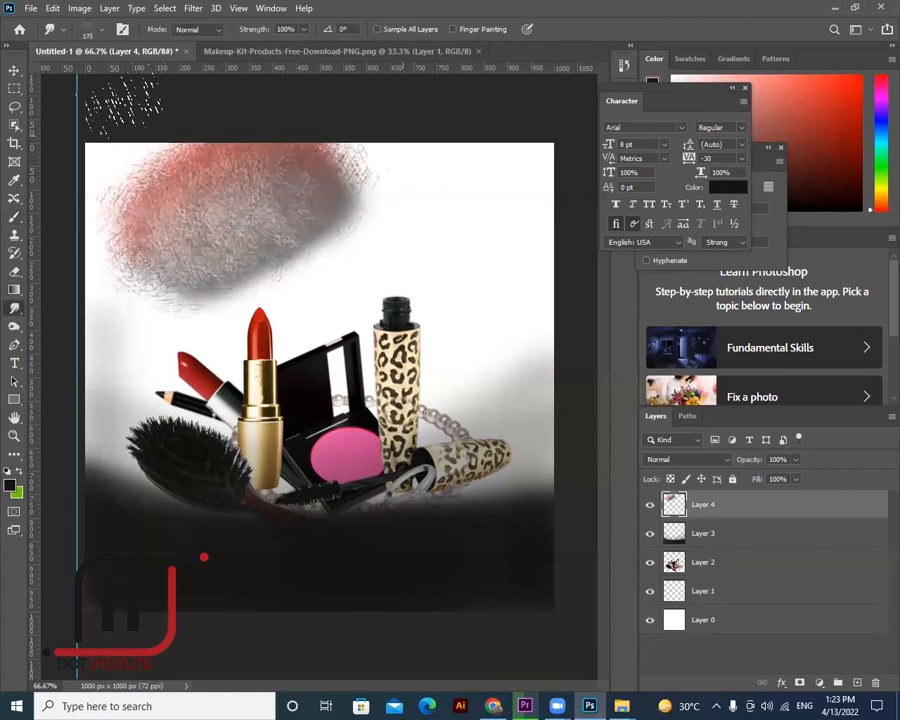
{"action": "key", "text": "v"}
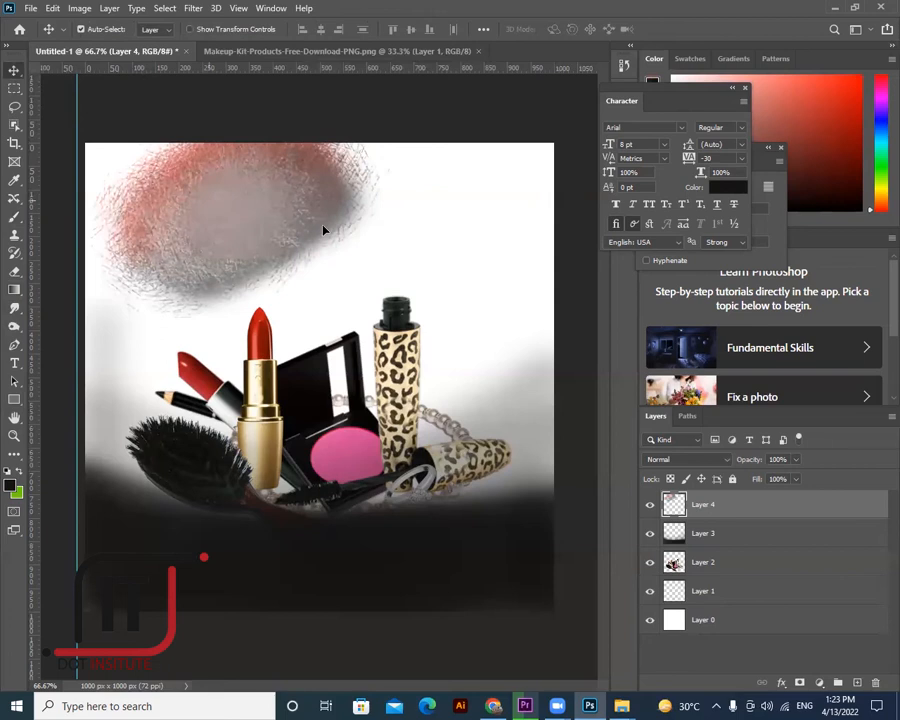
{"action": "mouse_move", "coordinate": [352, 243]}
{"action": "left_mouse_down"}
{"action": "mouse_move", "coordinate": [230, 230]}
{"action": "mouse_move", "coordinate": [229, 201]}
{"action": "left_mouse_up"}
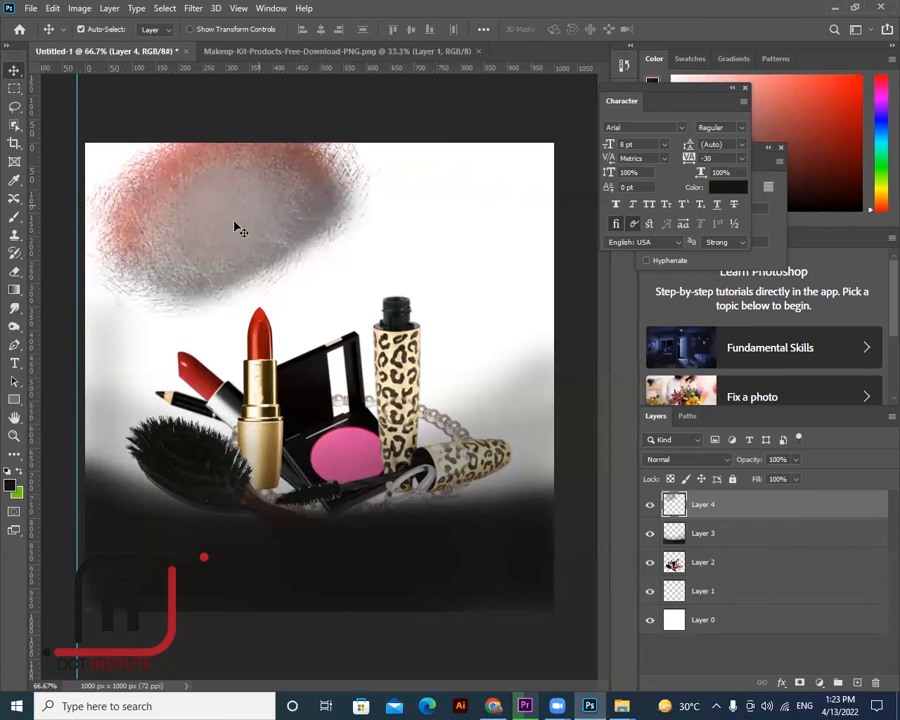
{"action": "left_click_drag", "start_coordinate": [225, 233], "coordinate": [216, 227]}
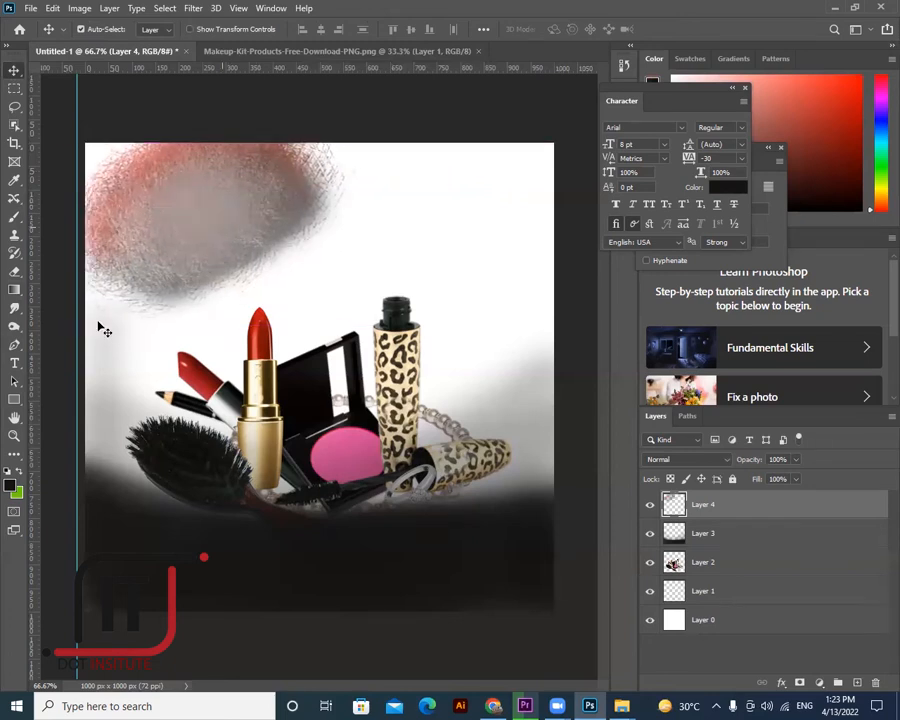
{"action": "left_click", "coordinate": [15, 363]}
- Add SHOP ONLINE text in Copperplate Gothic Bold 72 pt and move it over the top-left blob
{"action": "left_click", "coordinate": [364, 226]}
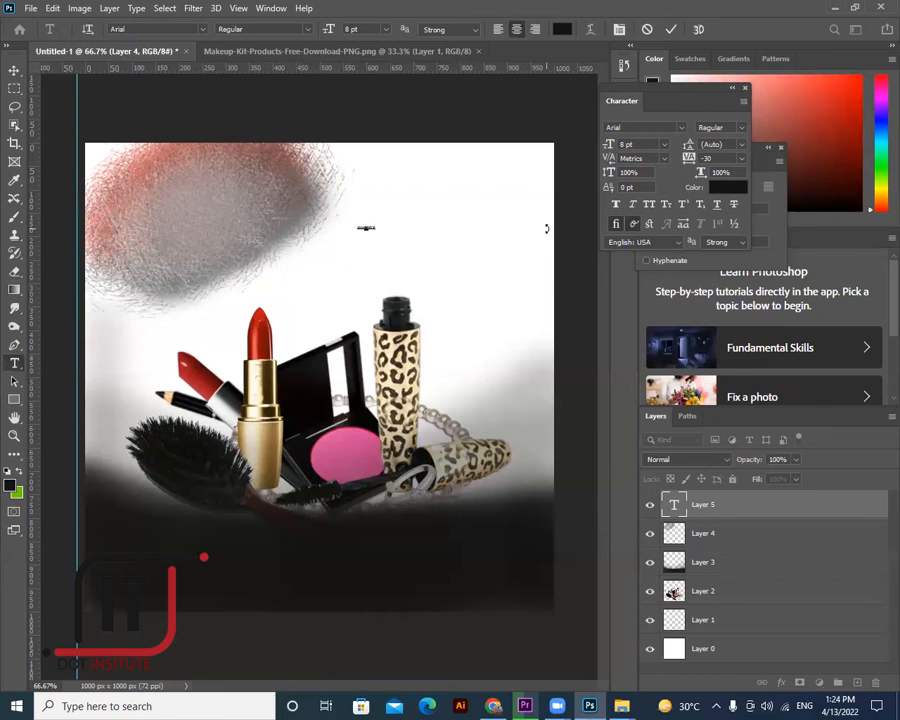
{"action": "key", "text": "ctrl+a"}
{"action": "left_click", "coordinate": [681, 128]}
{"action": "left_click", "coordinate": [666, 145]}
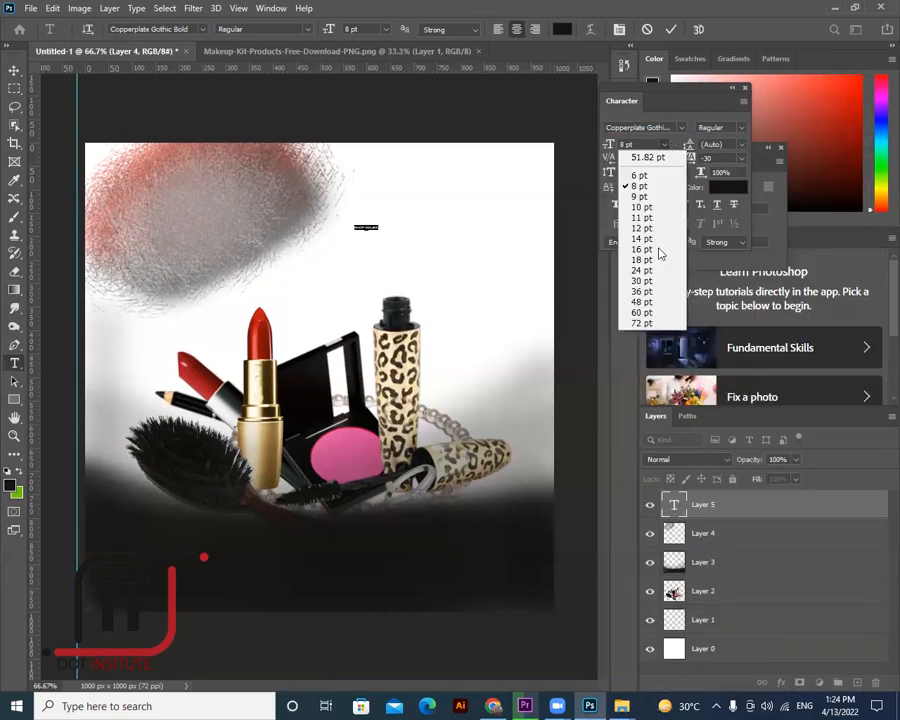
{"action": "left_click", "coordinate": [655, 271]}
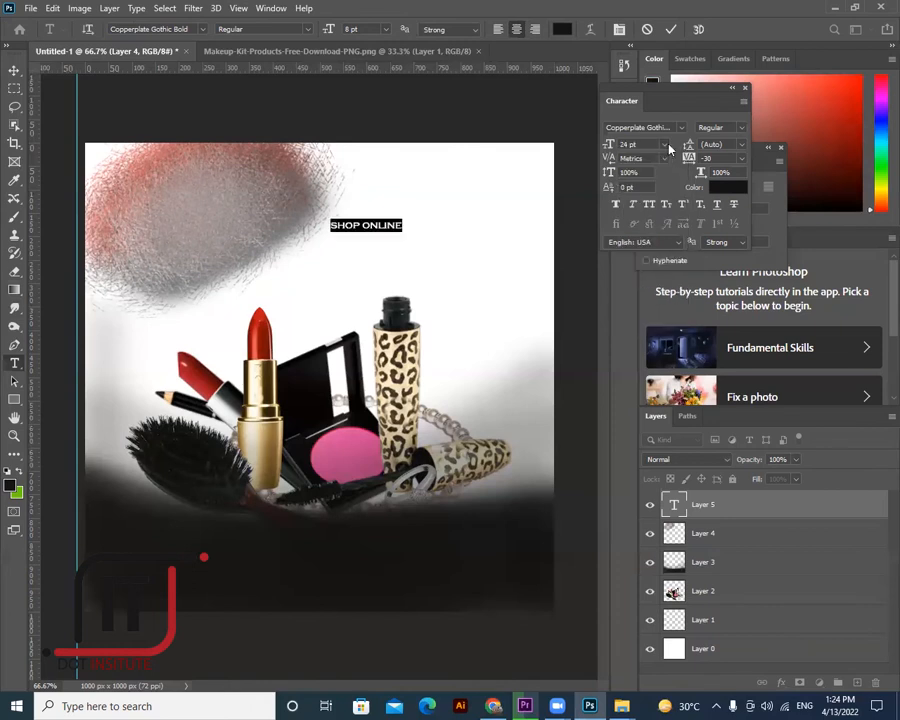
{"action": "left_click", "coordinate": [664, 145]}
{"action": "left_click", "coordinate": [648, 323]}
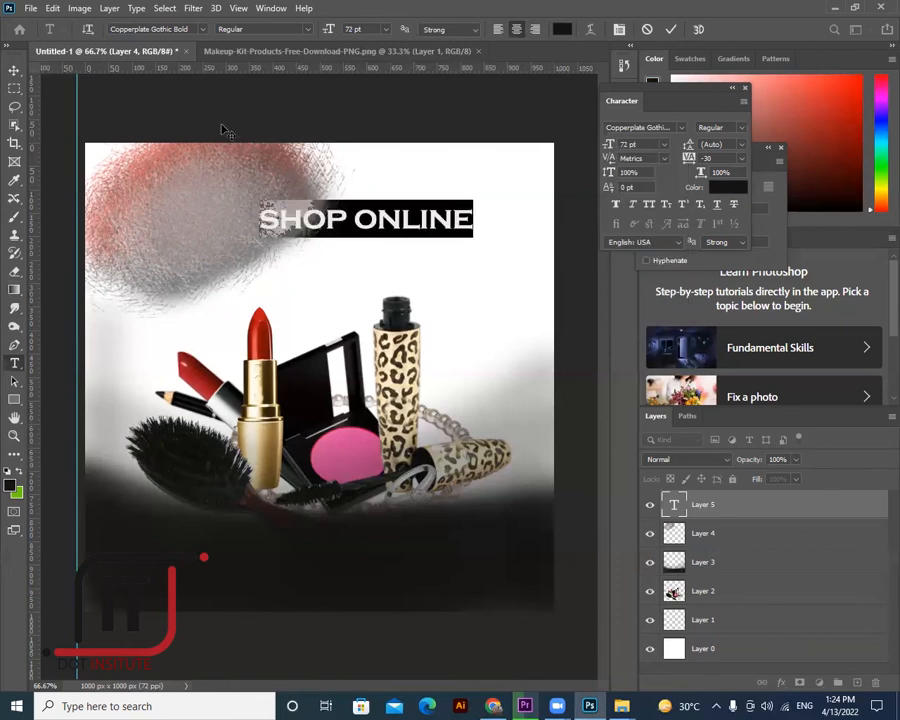
{"action": "left_click", "coordinate": [310, 194]}
{"action": "key", "text": "v"}
{"action": "left_click_drag", "start_coordinate": [313, 215], "coordinate": [55, 332]}
{"action": "left_click", "coordinate": [15, 366]}
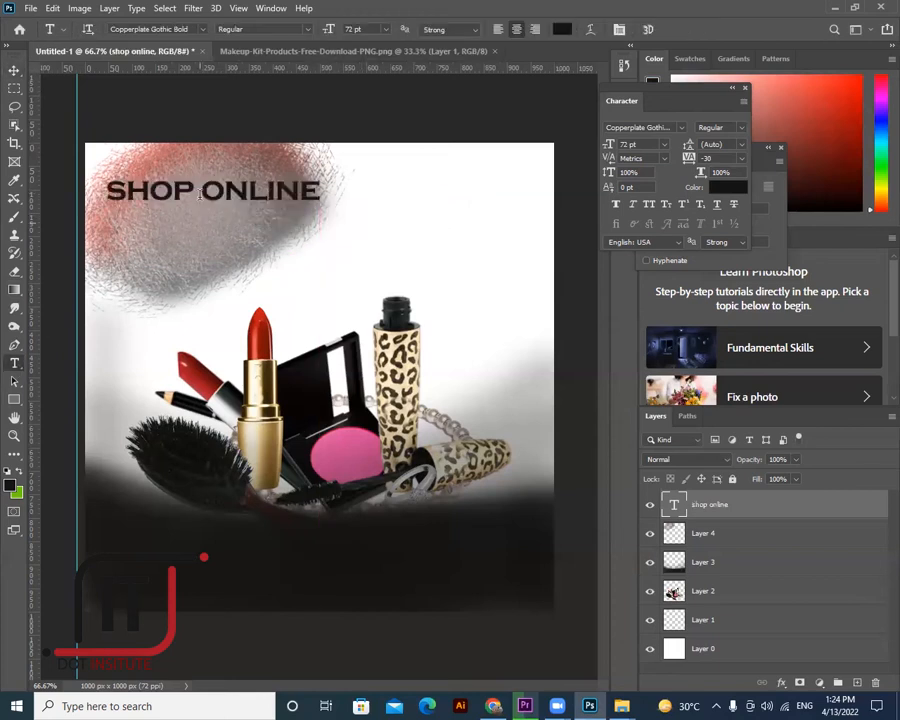
- Split SHOP ONLINE into two lines, set tracking 0 and leading 48 pt, and shift it left
{"action": "left_click", "coordinate": [203, 193]}
{"action": "key", "text": "Return"}
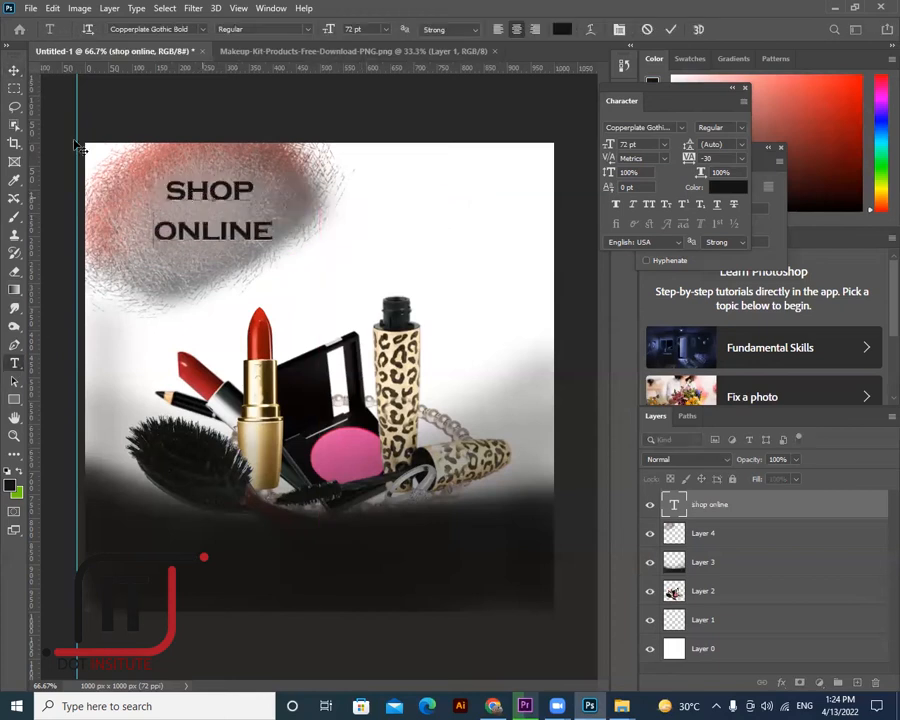
{"action": "left_click_drag", "start_coordinate": [233, 190], "coordinate": [166, 190]}
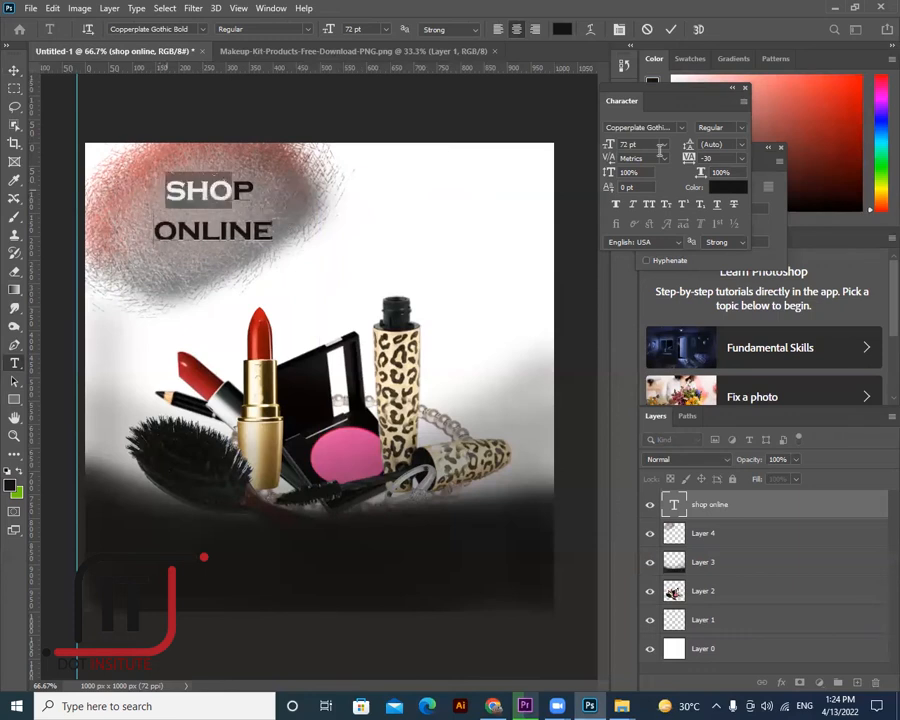
{"action": "key", "text": "ctrl+a"}
{"action": "left_click", "coordinate": [741, 158]}
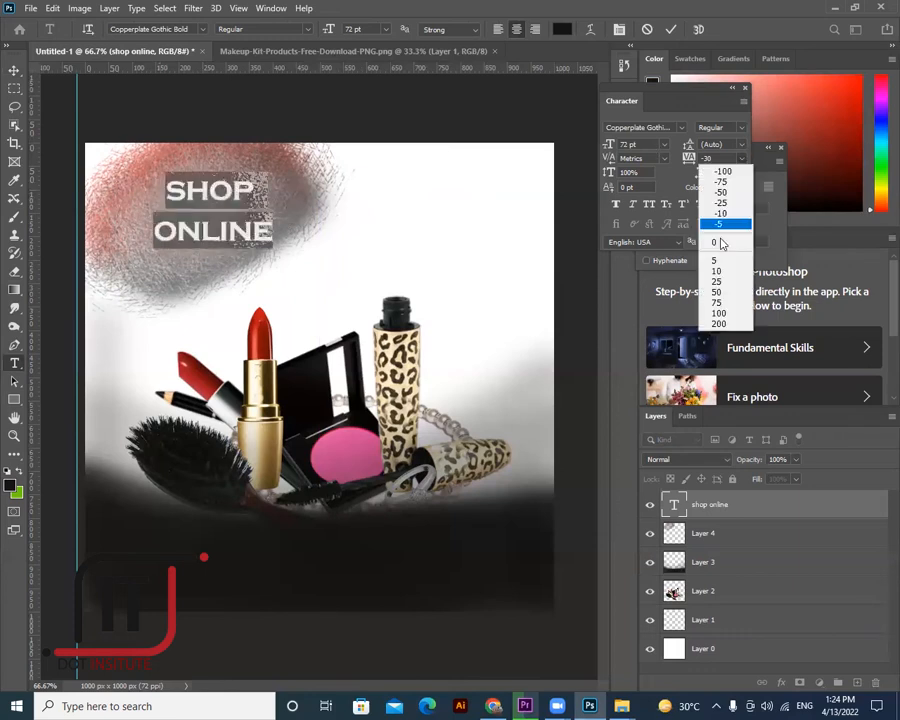
{"action": "left_click", "coordinate": [717, 242]}
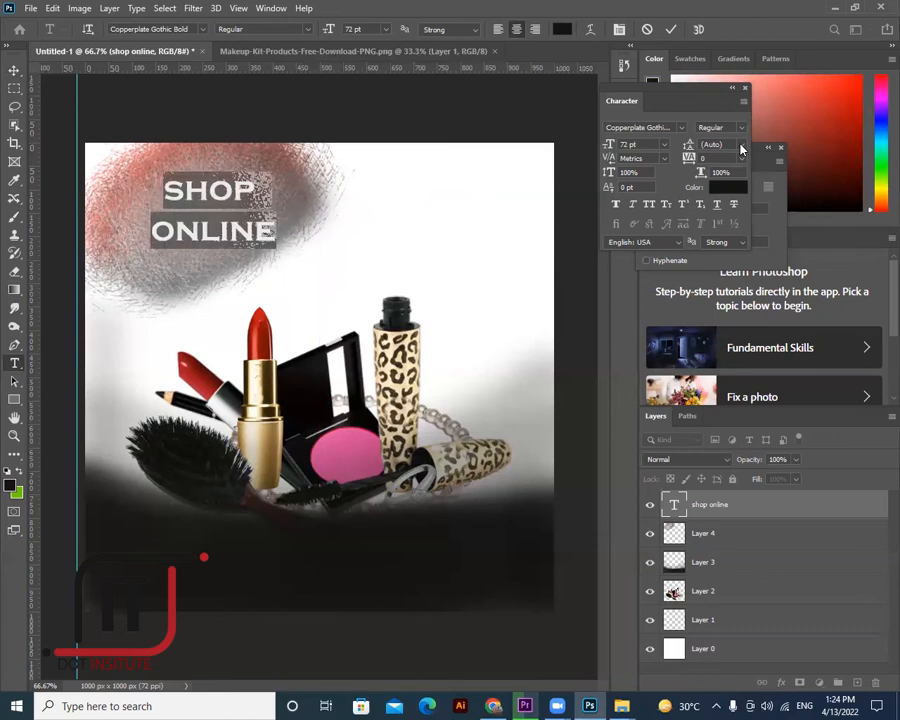
{"action": "left_click", "coordinate": [741, 144]}
{"action": "left_click", "coordinate": [727, 261]}
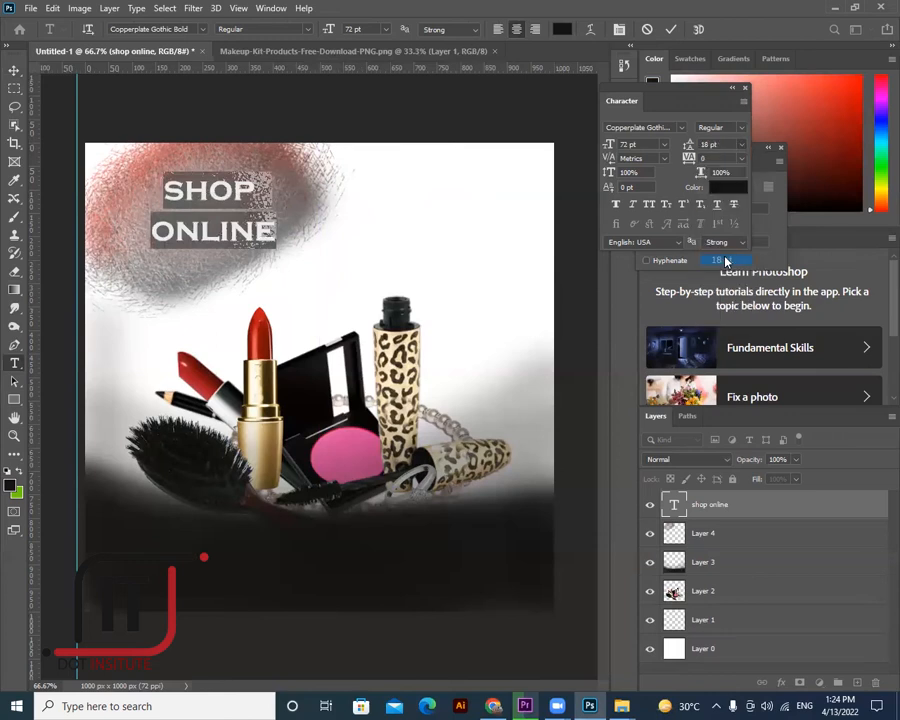
{"action": "left_click", "coordinate": [741, 144]}
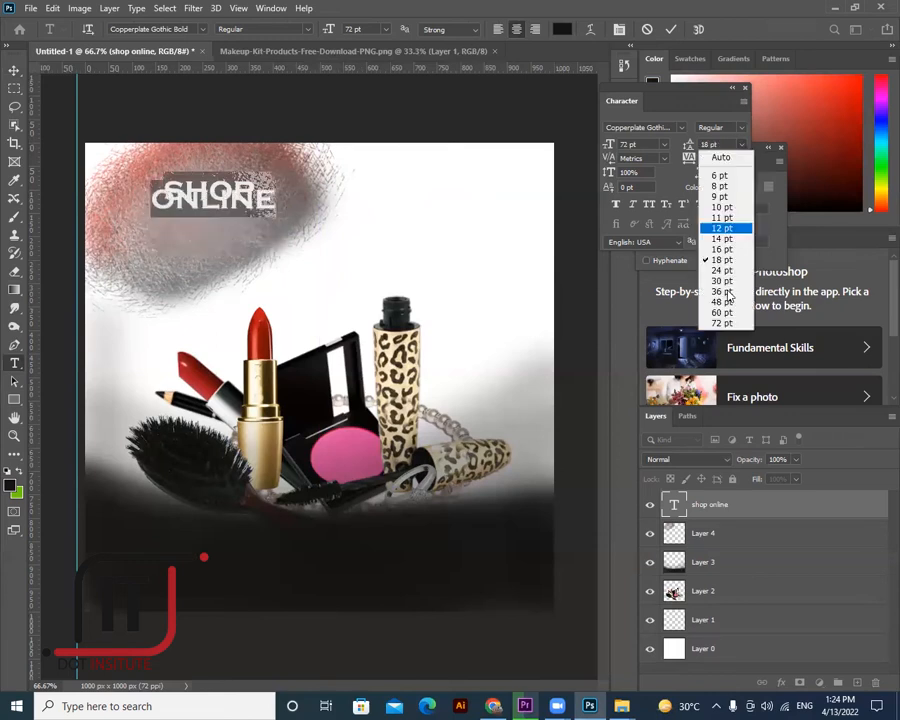
{"action": "left_click", "coordinate": [722, 291]}
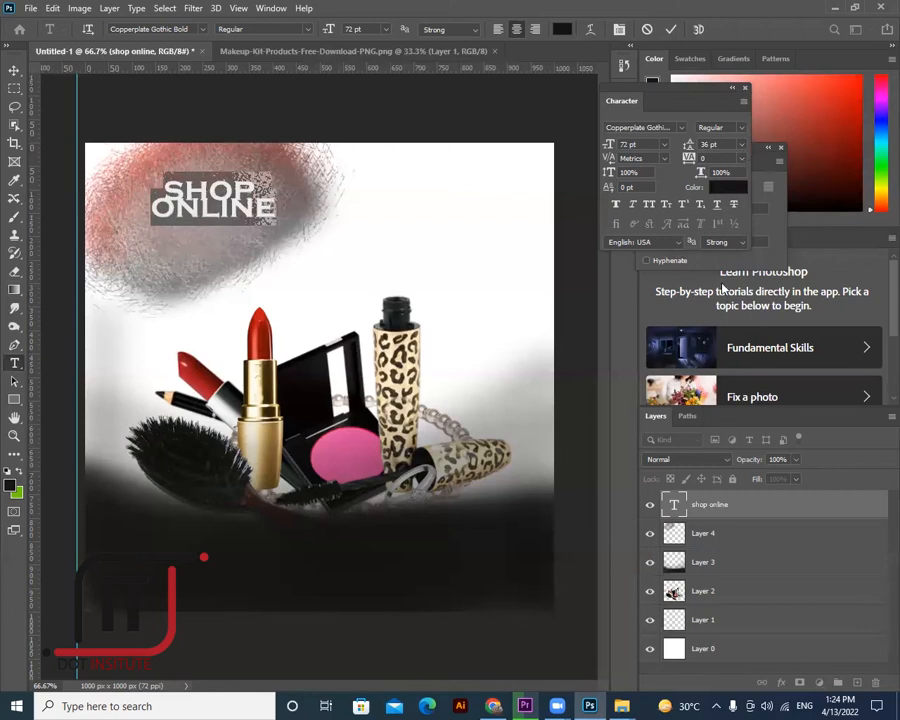
{"action": "left_click", "coordinate": [741, 144]}
{"action": "key", "text": "Return"}
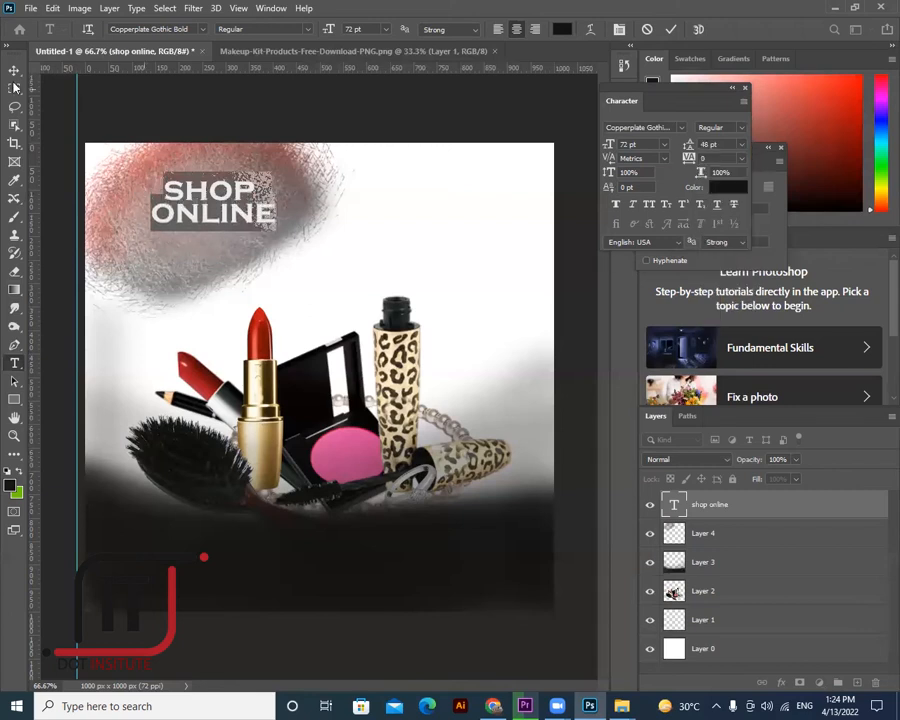
{"action": "left_click", "coordinate": [18, 71]}
{"action": "left_click_drag", "start_coordinate": [224, 221], "coordinate": [211, 221]}
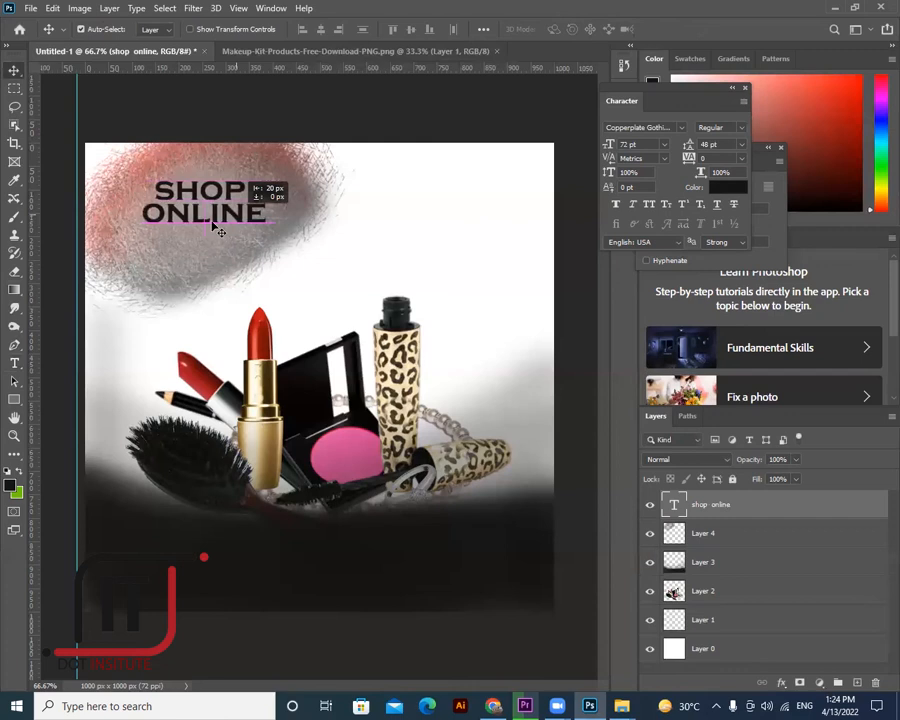
- Change the SHOP ONLINE leading to 50 pt
{"action": "left_click", "coordinate": [17, 362]}
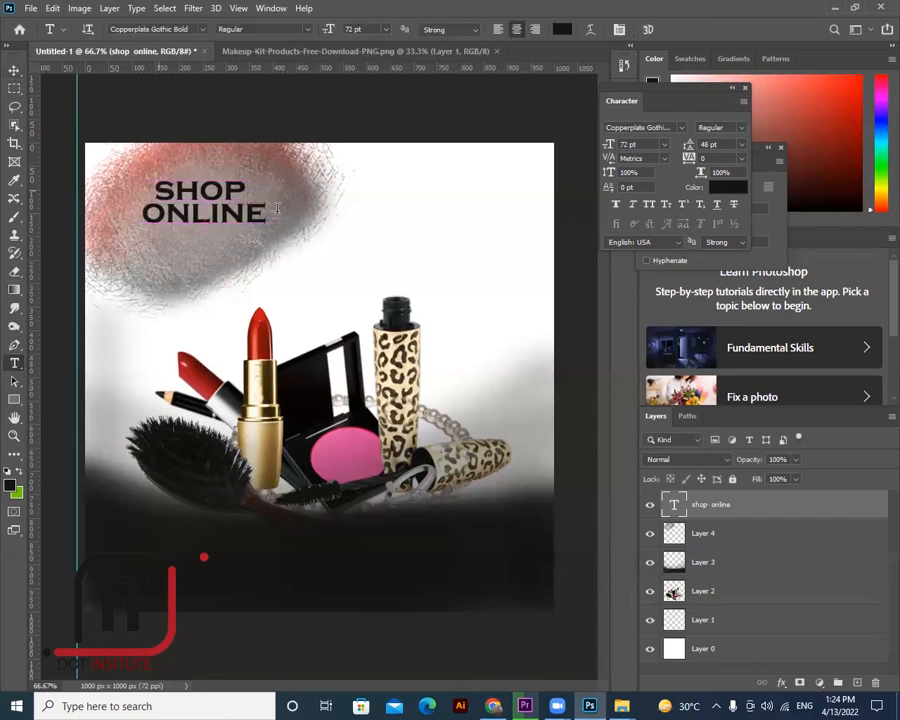
{"action": "key", "text": "Return"}
{"action": "left_click", "coordinate": [742, 145]}
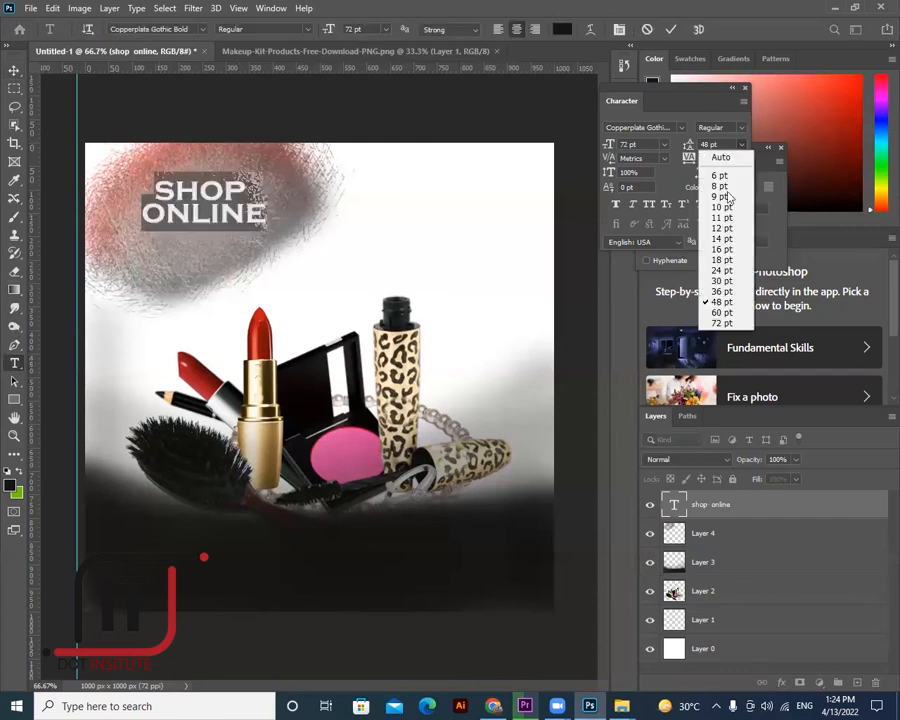
{"action": "left_click", "coordinate": [725, 312]}
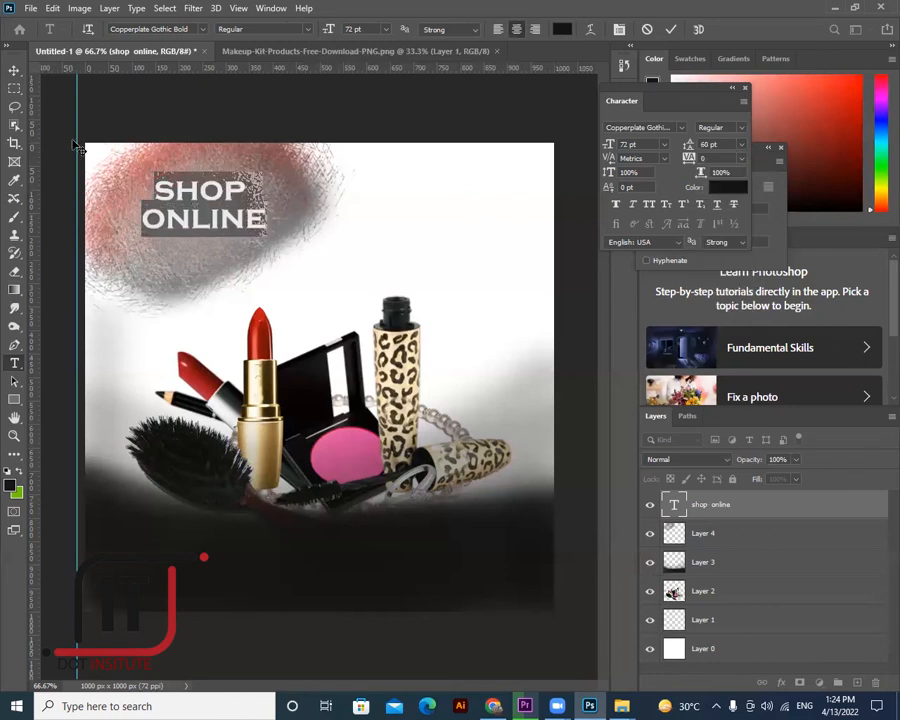
{"action": "left_click", "coordinate": [690, 146]}
{"action": "type", "text": "50"}
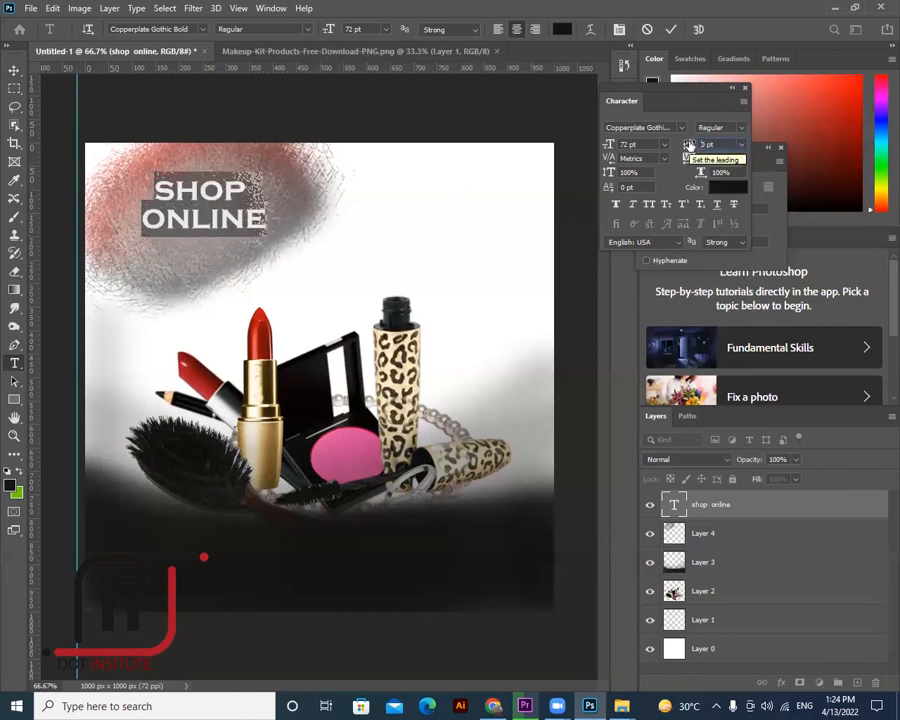
{"action": "key", "text": "Return"}
{"action": "left_click", "coordinate": [132, 214]}
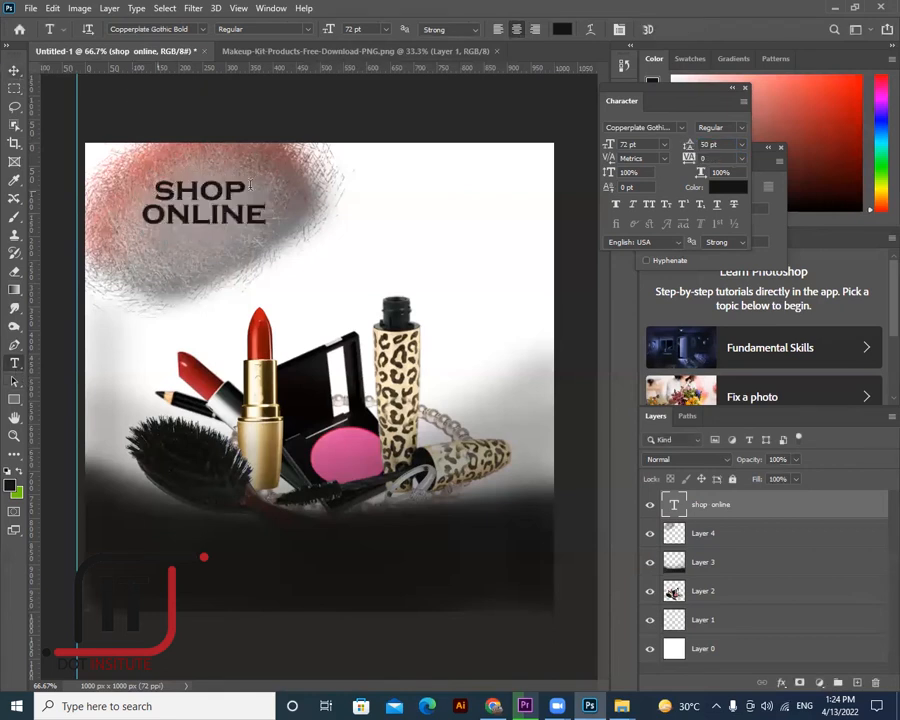
- Enlarge SHOP to 85 pt, centre-align both lines and reposition the block on the blob
{"action": "left_click", "coordinate": [645, 144]}
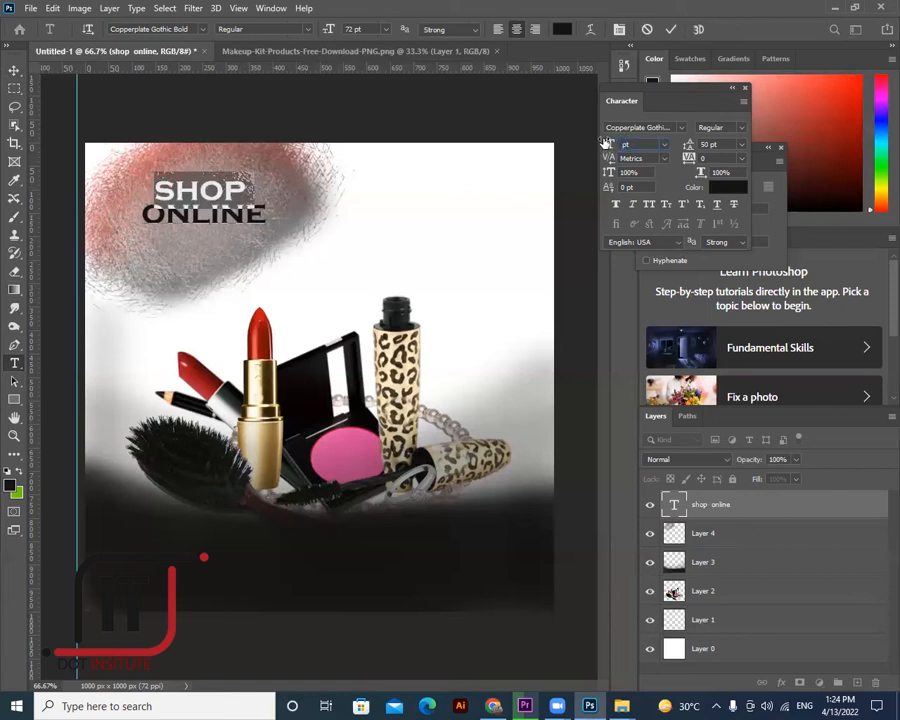
{"action": "key", "text": "Return"}
{"action": "left_click", "coordinate": [18, 73]}
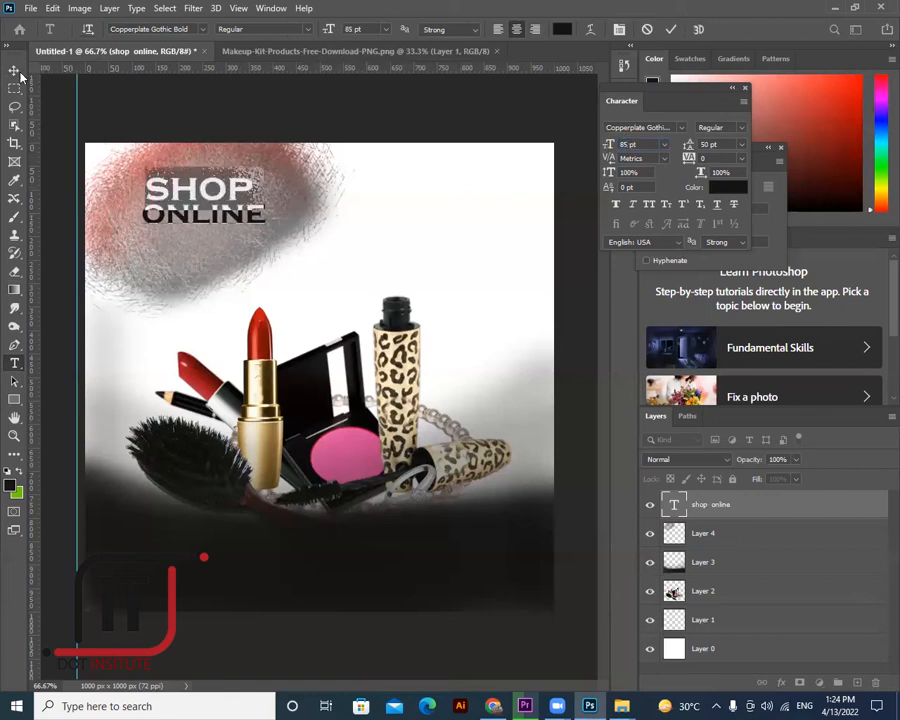
{"action": "left_click_drag", "start_coordinate": [159, 255], "coordinate": [146, 265]}
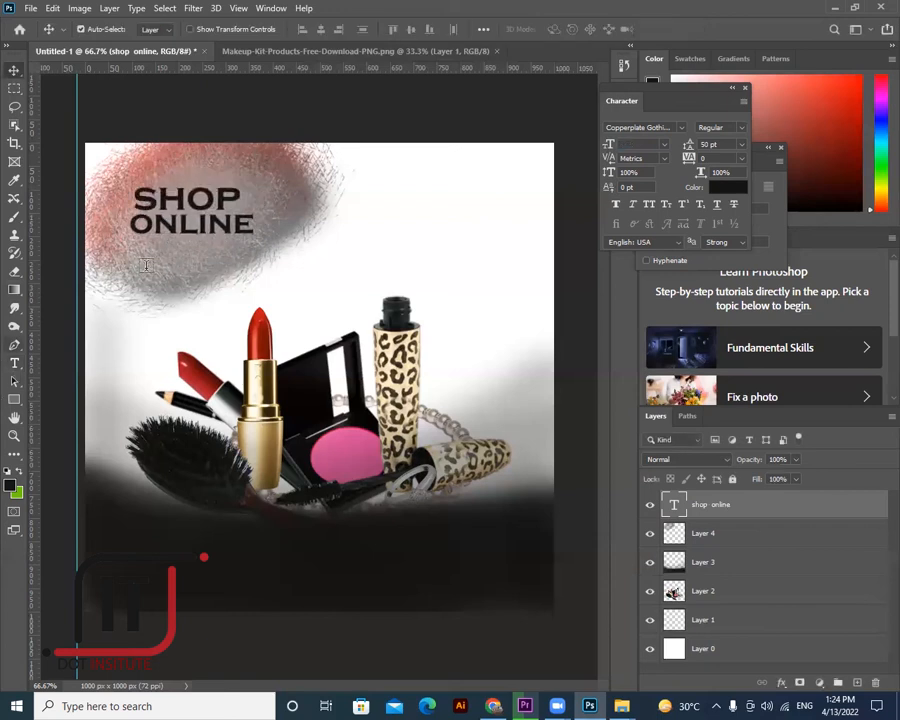
{"action": "key", "text": "t"}
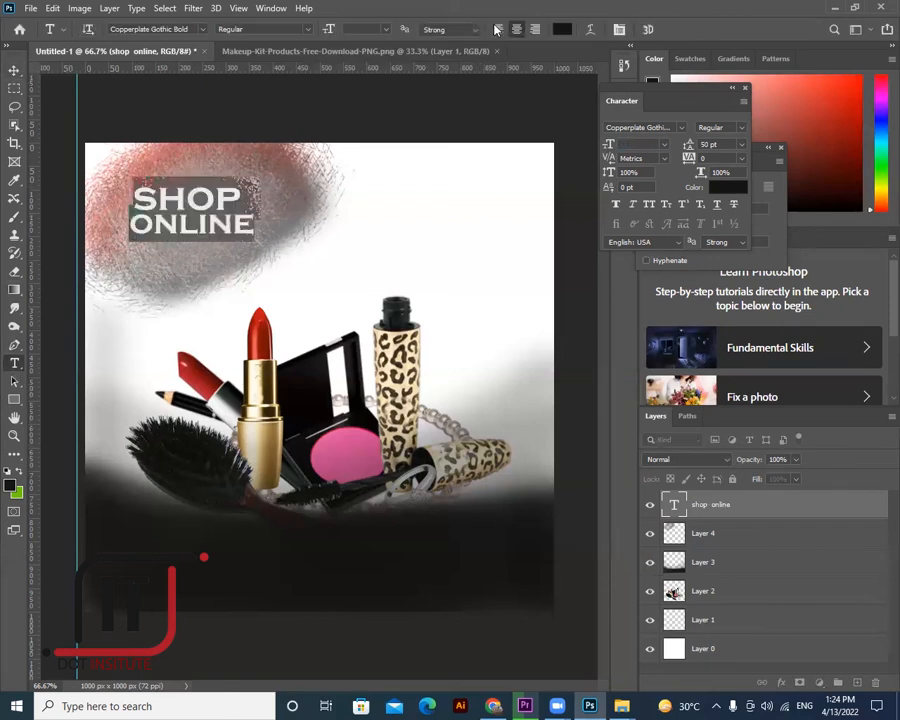
{"action": "left_click", "coordinate": [516, 31]}
{"action": "left_click_drag", "start_coordinate": [125, 152], "coordinate": [141, 191]}
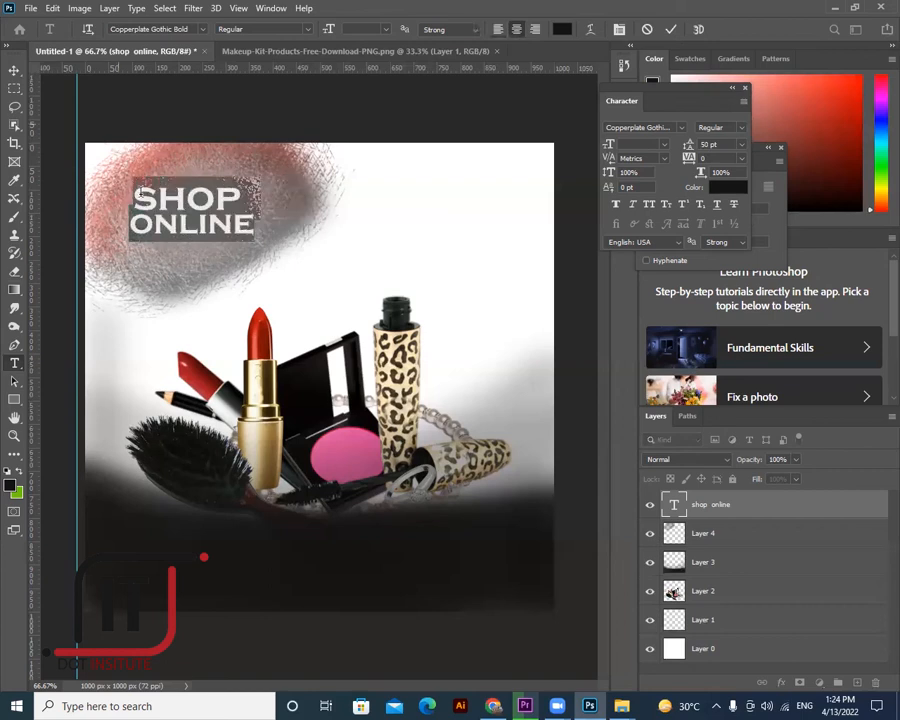
- Set ONLINE to 75 pt with 55 pt leading and nudge the text up-left
{"action": "left_click", "coordinate": [141, 196]}
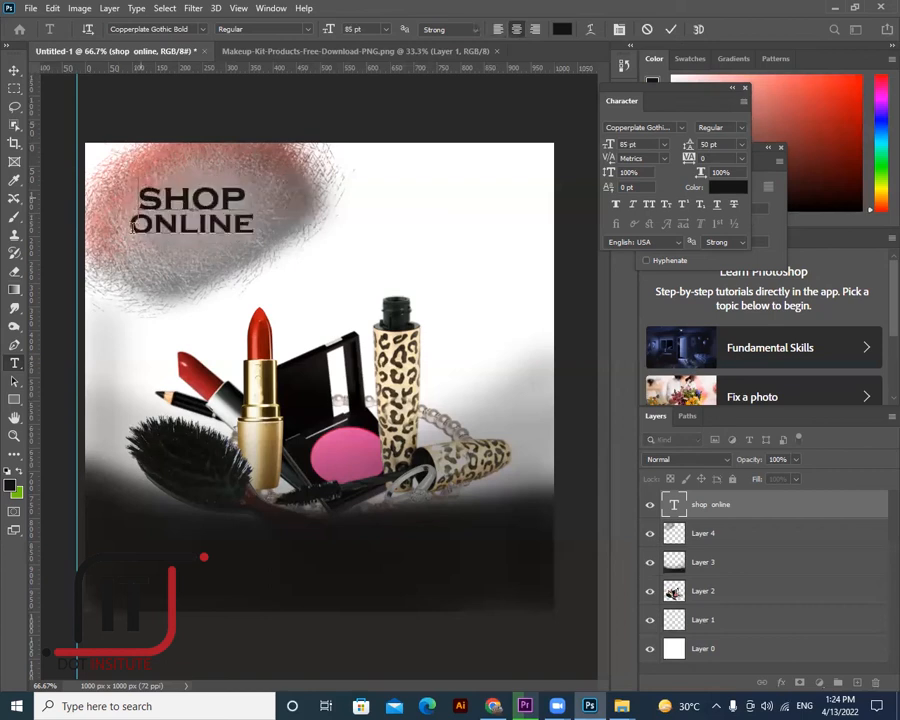
{"action": "left_click_drag", "start_coordinate": [133, 229], "coordinate": [264, 225]}
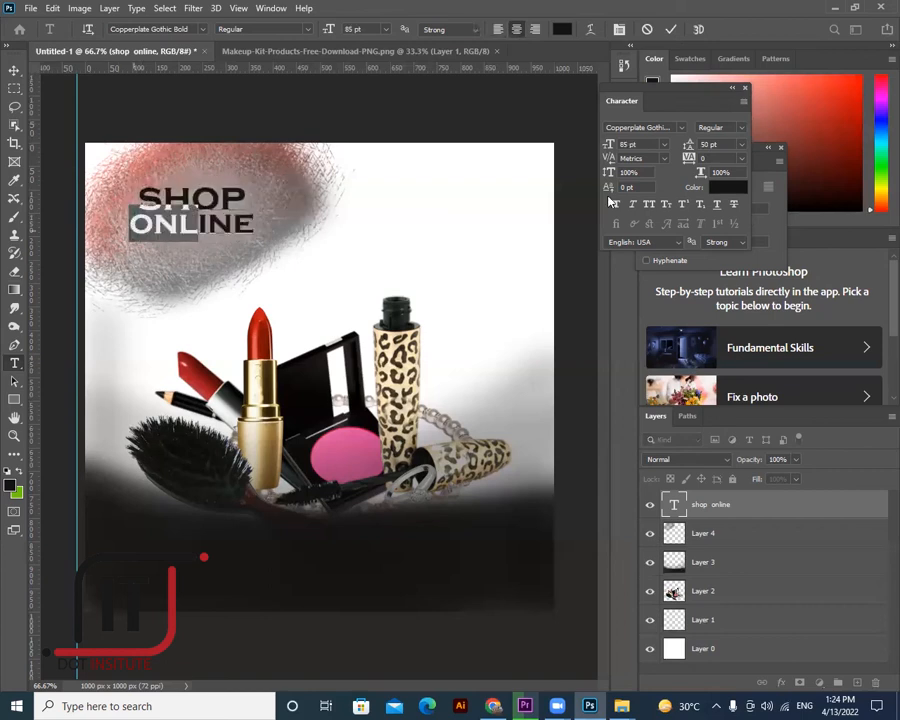
{"action": "double_click", "coordinate": [628, 145]}
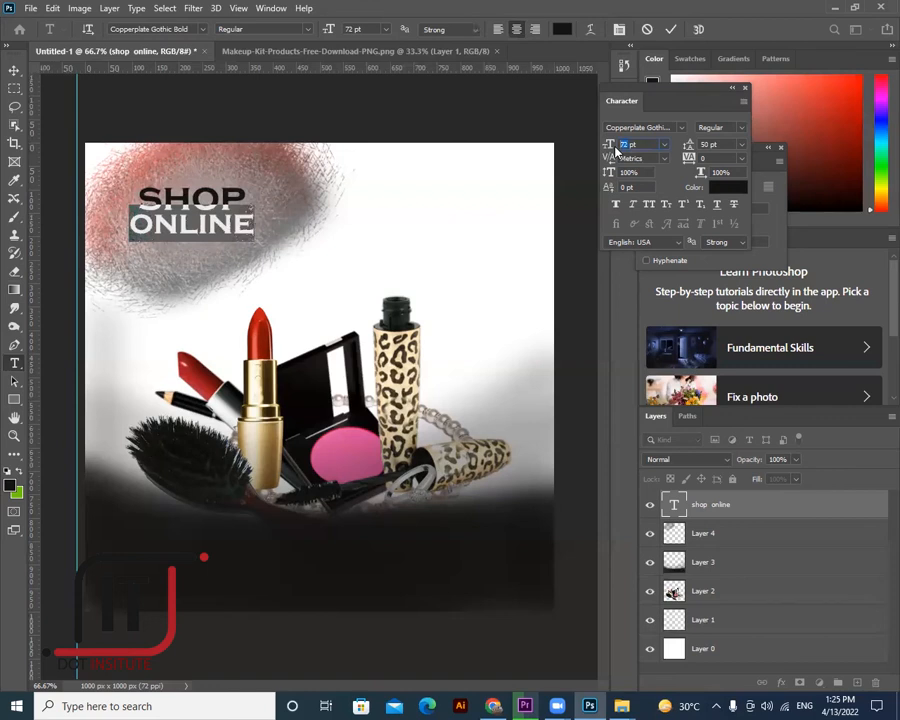
{"action": "type", "text": "7"}
{"action": "type", "text": "5"}
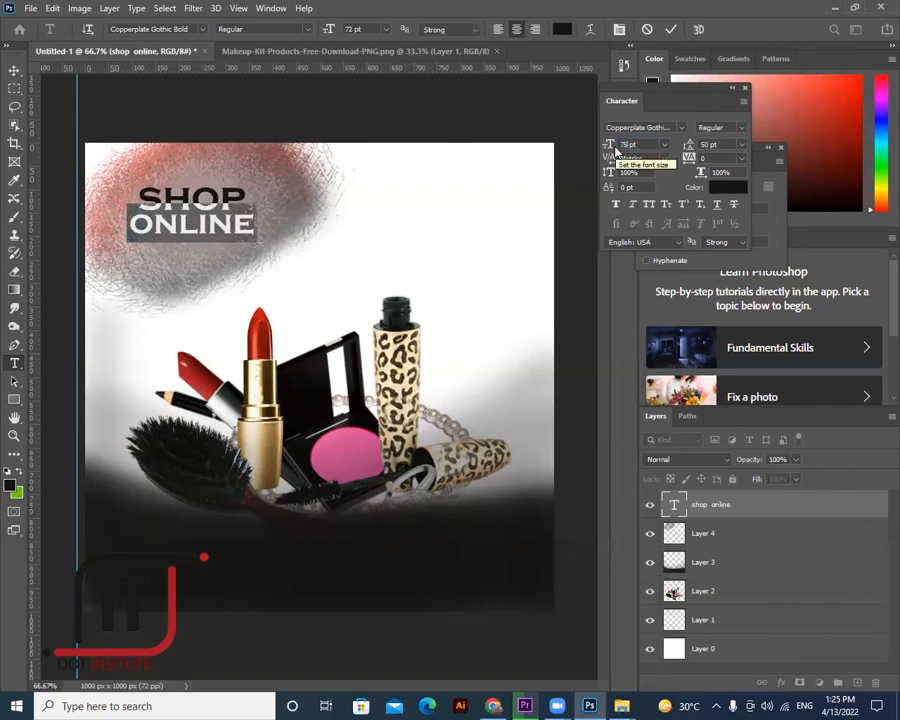
{"action": "key", "text": "Return"}
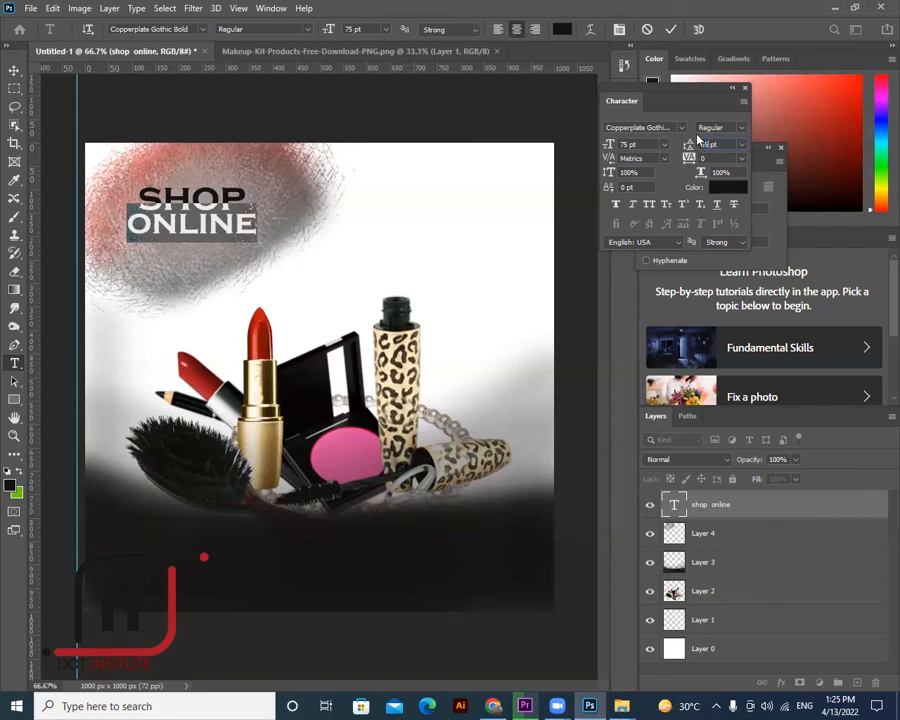
{"action": "key", "text": "Return"}
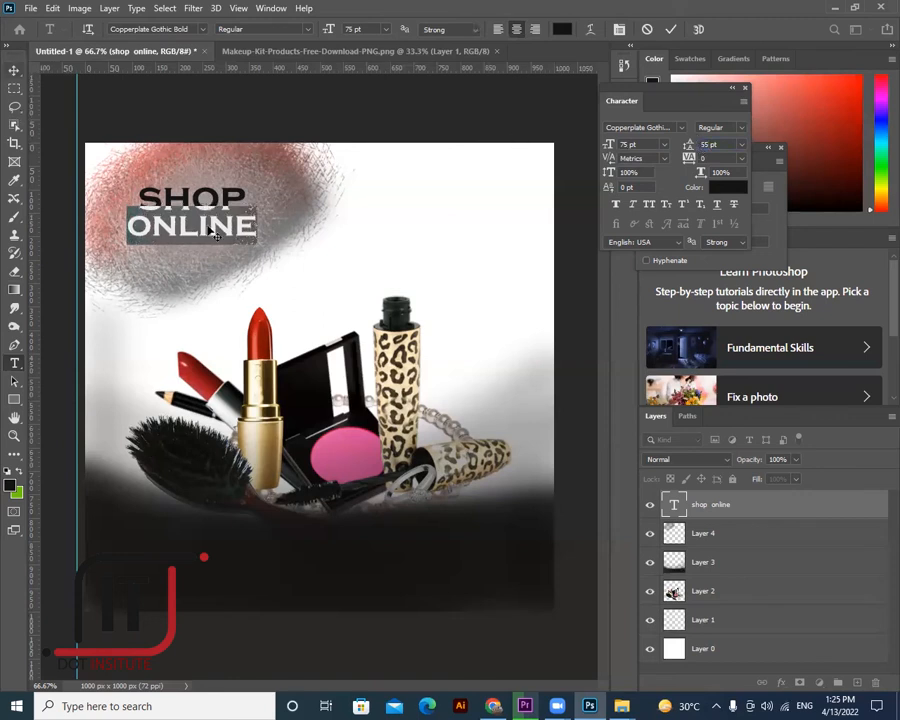
{"action": "left_click_drag", "start_coordinate": [207, 226], "coordinate": [205, 222]}
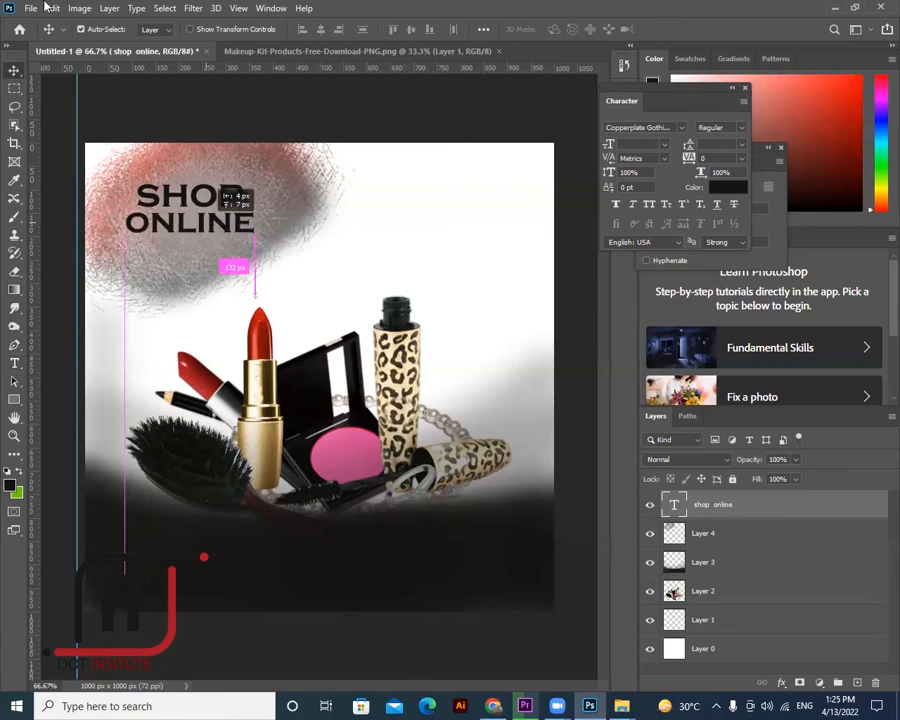
{"action": "left_click", "coordinate": [109, 8]}
- Add a 2 px outside Stroke to the SHOP ONLINE layer through Blending Options
{"action": "mouse_move", "coordinate": [210, 142]}
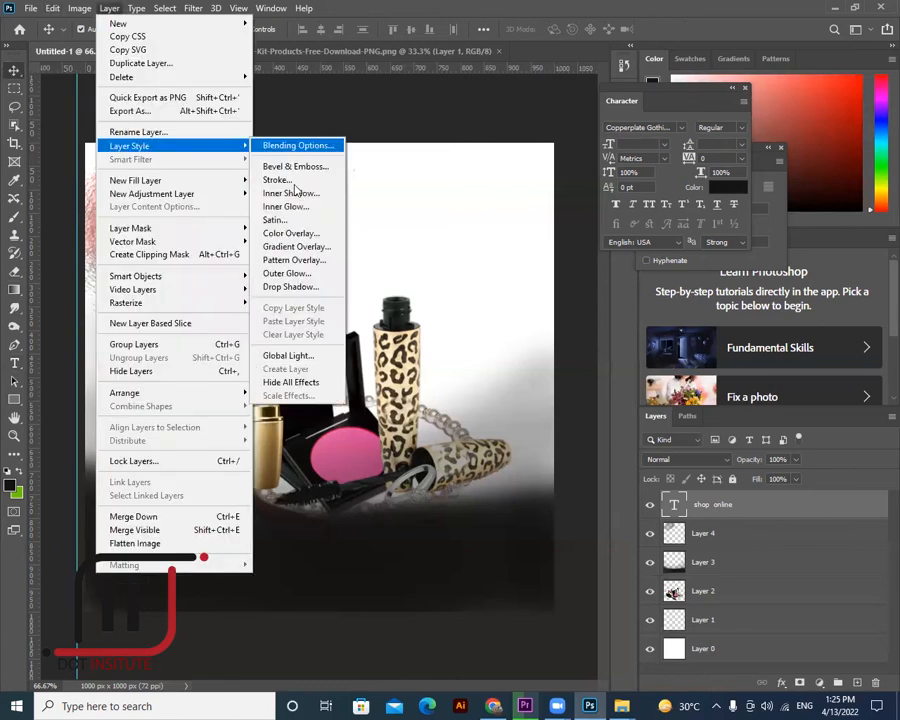
{"action": "left_click", "coordinate": [298, 145]}
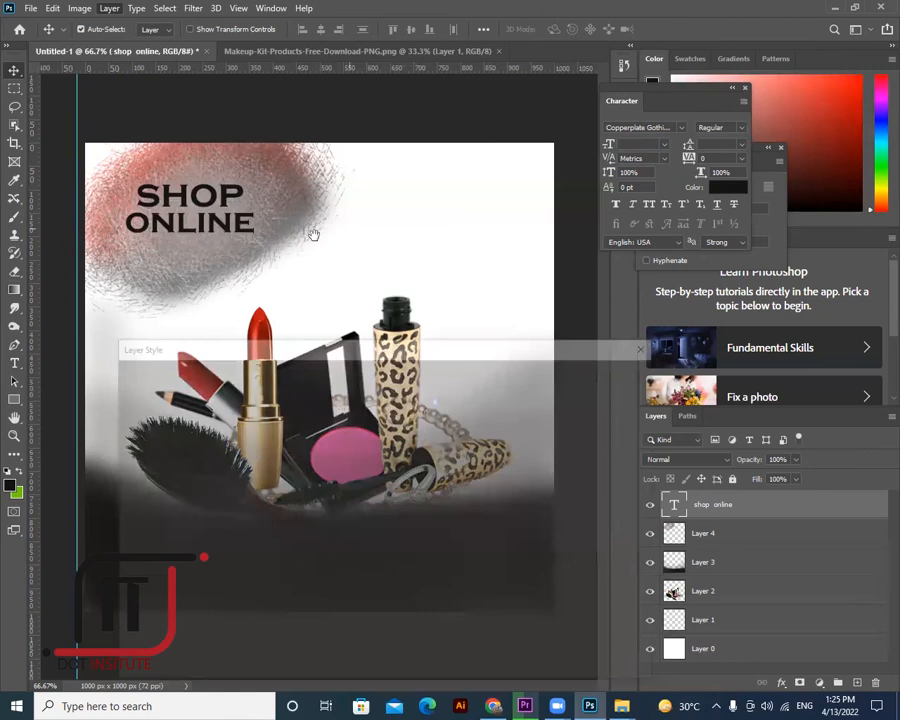
{"action": "left_click_drag", "start_coordinate": [358, 400], "coordinate": [359, 401]}
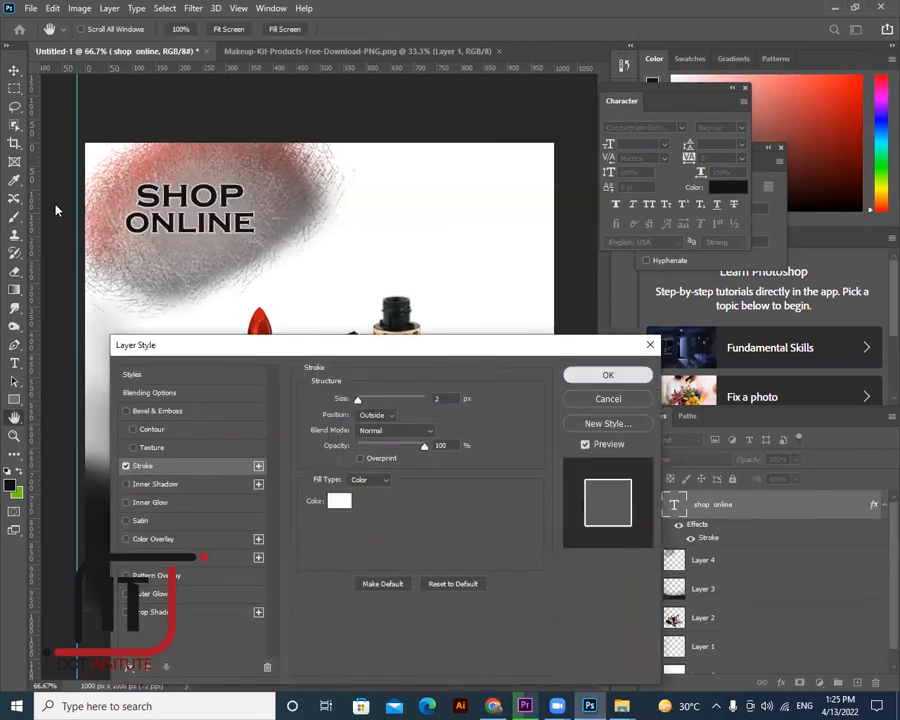
{"action": "left_click", "coordinate": [608, 376]}
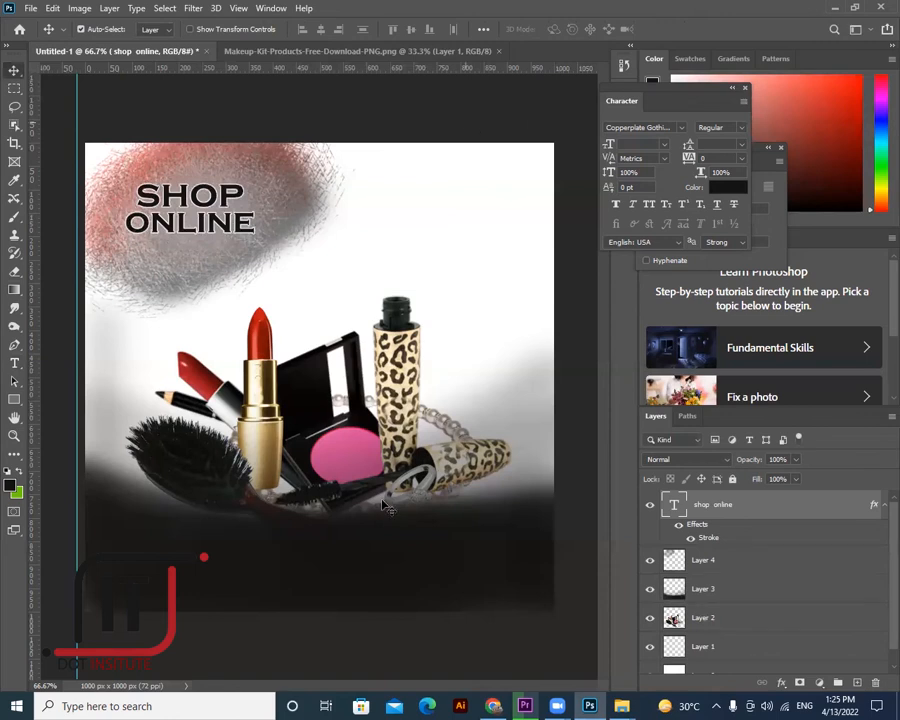
{"action": "left_click", "coordinate": [72, 530]}
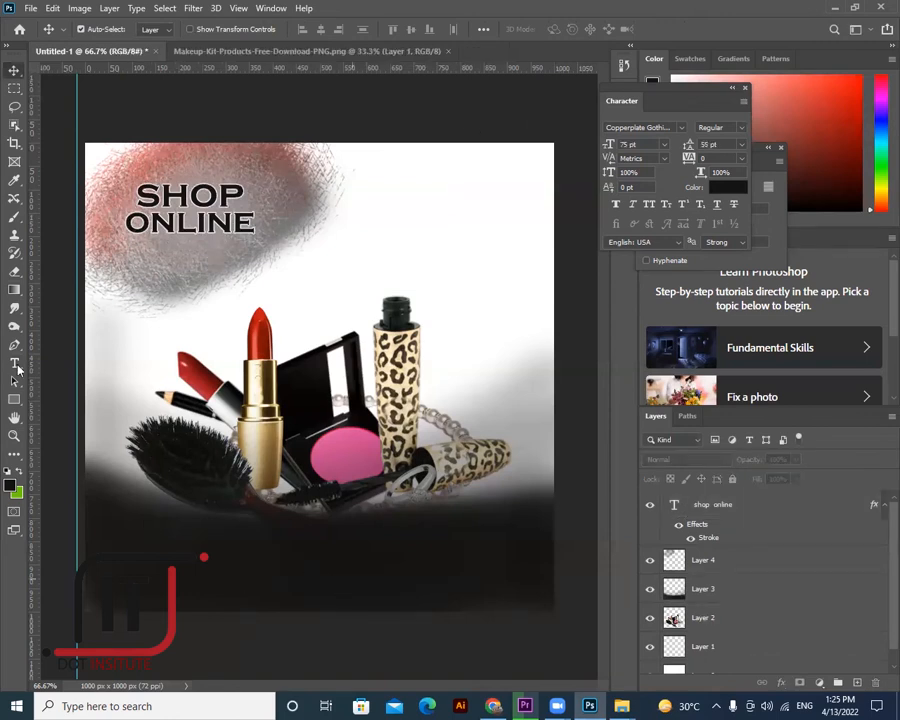
- Type a new text line in the dark bottom band, colour it white, and move it onto the canvas
{"action": "left_click", "coordinate": [15, 364]}
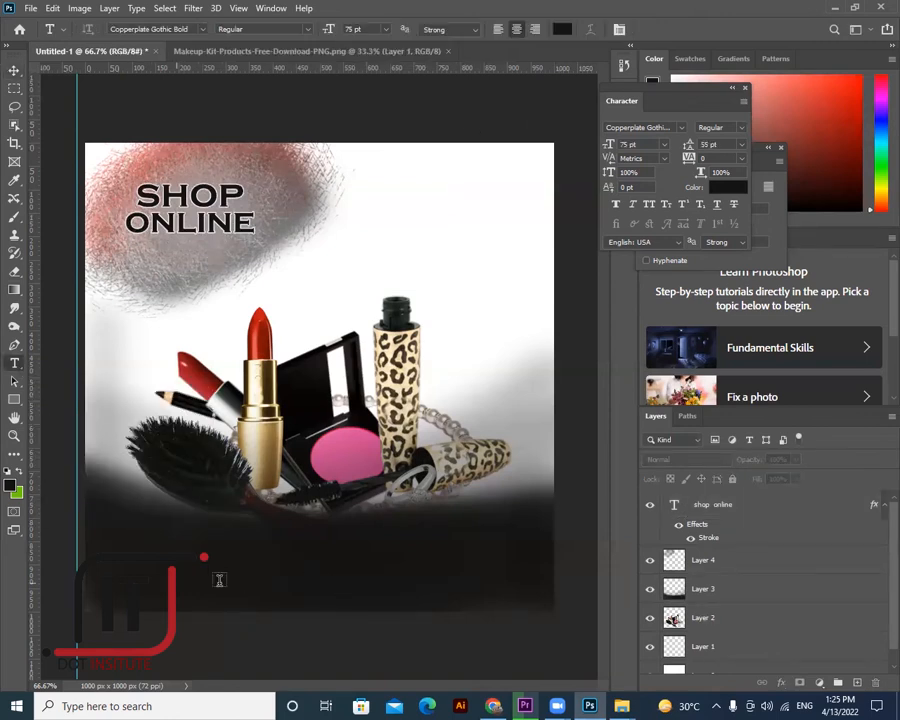
{"action": "left_click", "coordinate": [296, 570]}
{"action": "key", "text": "BackSpace"}
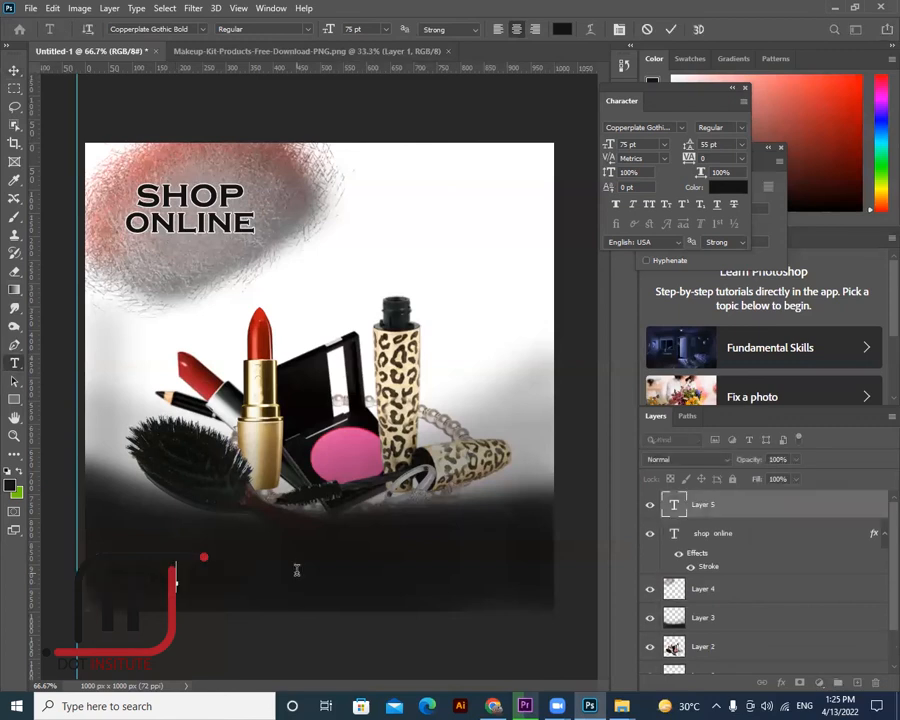
{"action": "type", "text": "ma"}
{"action": "type", "text": "keu"}
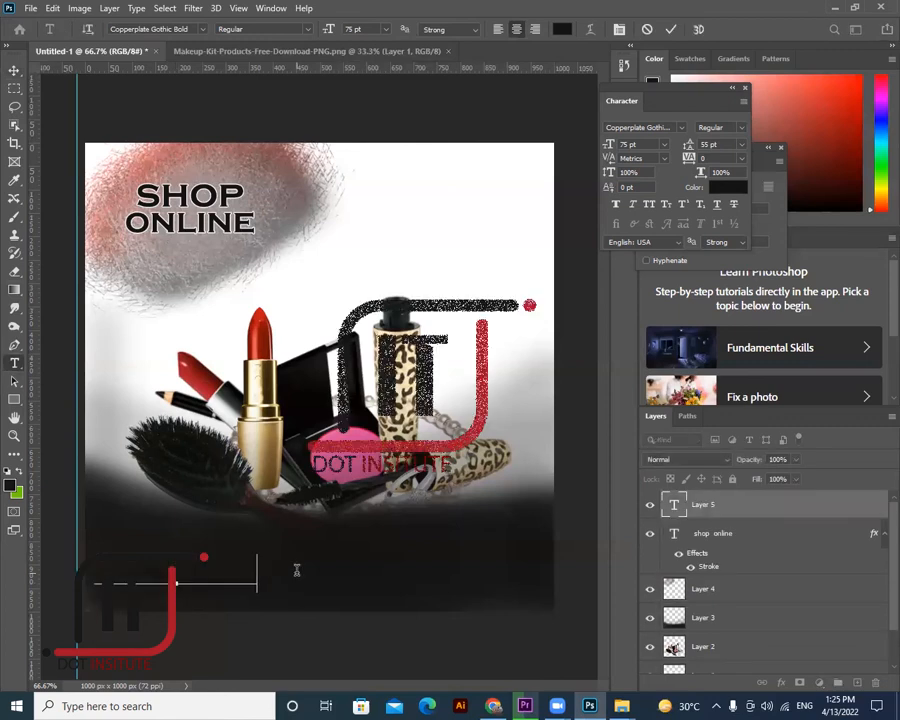
{"action": "type", "text": "p"}
{"action": "key", "text": "ctrl+a"}
{"action": "left_click", "coordinate": [563, 29]}
{"action": "left_click", "coordinate": [470, 170]}
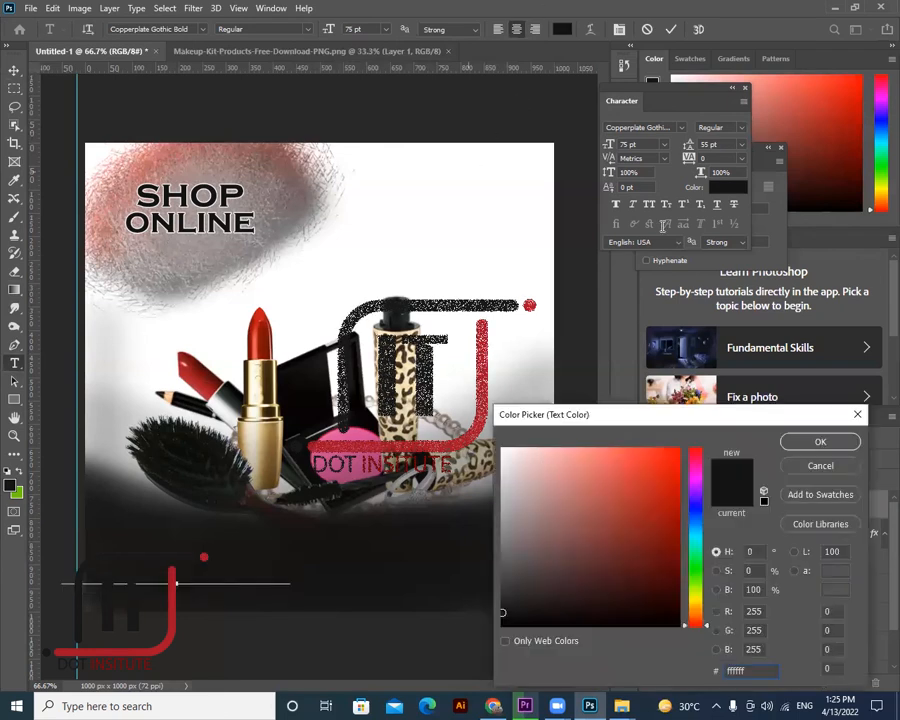
{"action": "key", "text": "Return"}
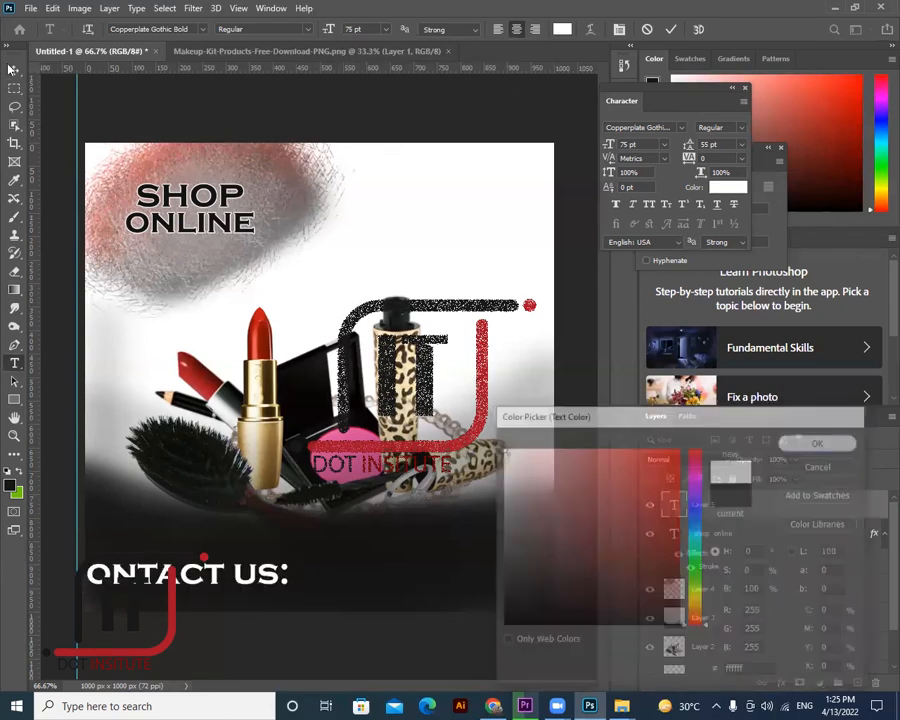
{"action": "key", "text": "ctrl+Return"}
{"action": "left_click_drag", "start_coordinate": [250, 581], "coordinate": [302, 582]}
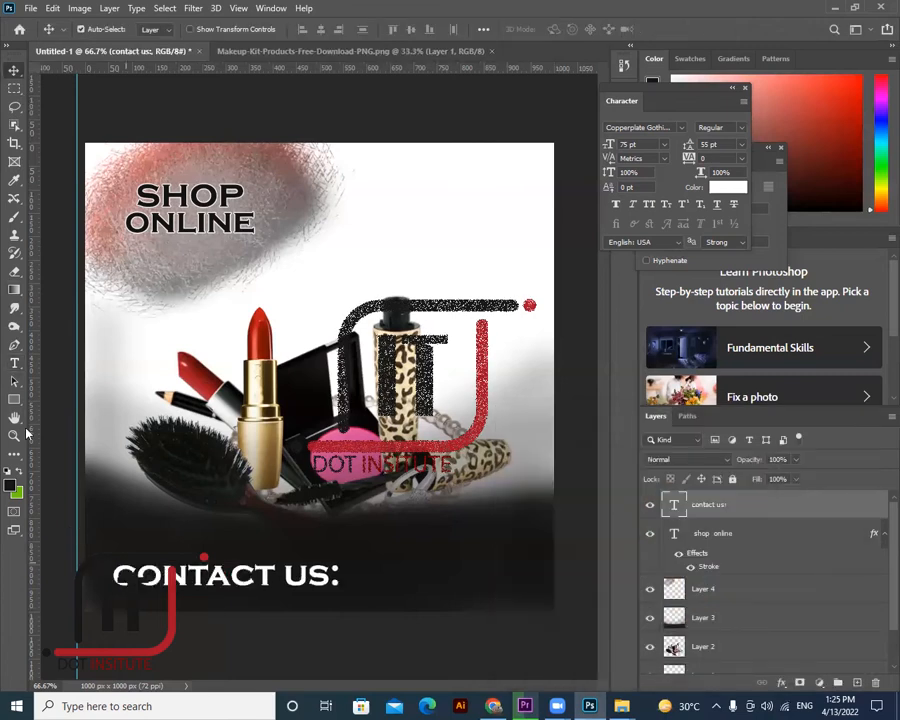
- Append the phone number to the contact line, set it to 36 pt, and nudge it lower
{"action": "left_click", "coordinate": [15, 364]}
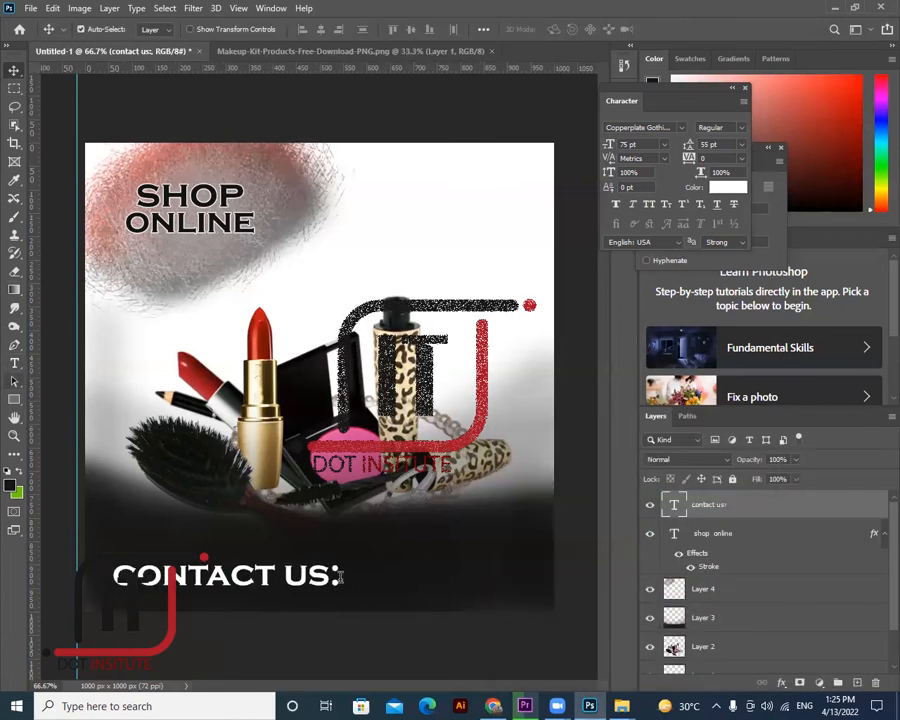
{"action": "left_click", "coordinate": [404, 581]}
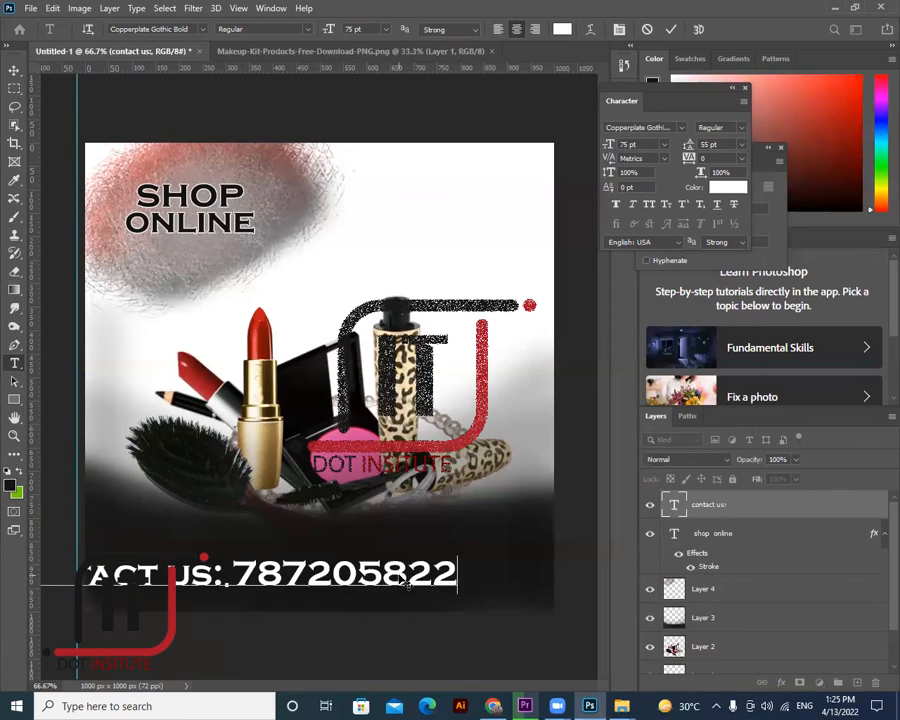
{"action": "key", "text": "ctrl+a"}
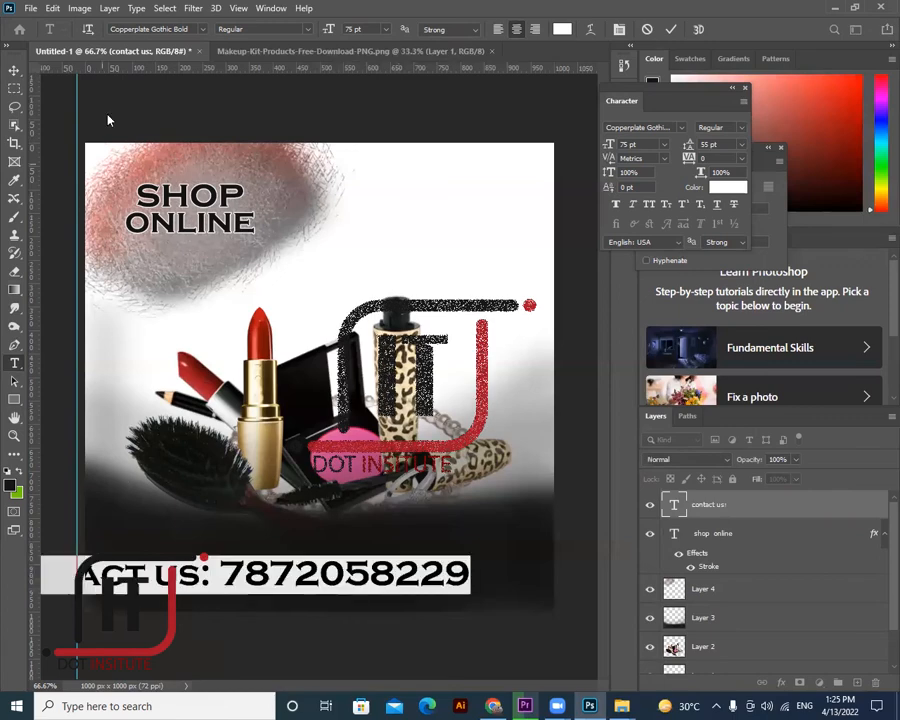
{"action": "left_click", "coordinate": [664, 144]}
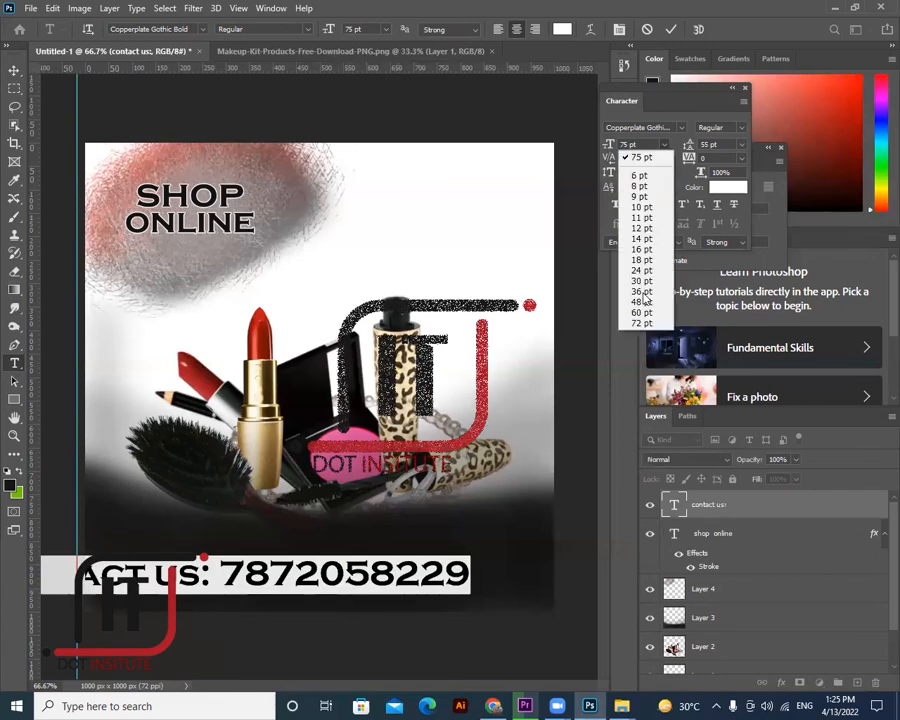
{"action": "key", "text": "Return"}
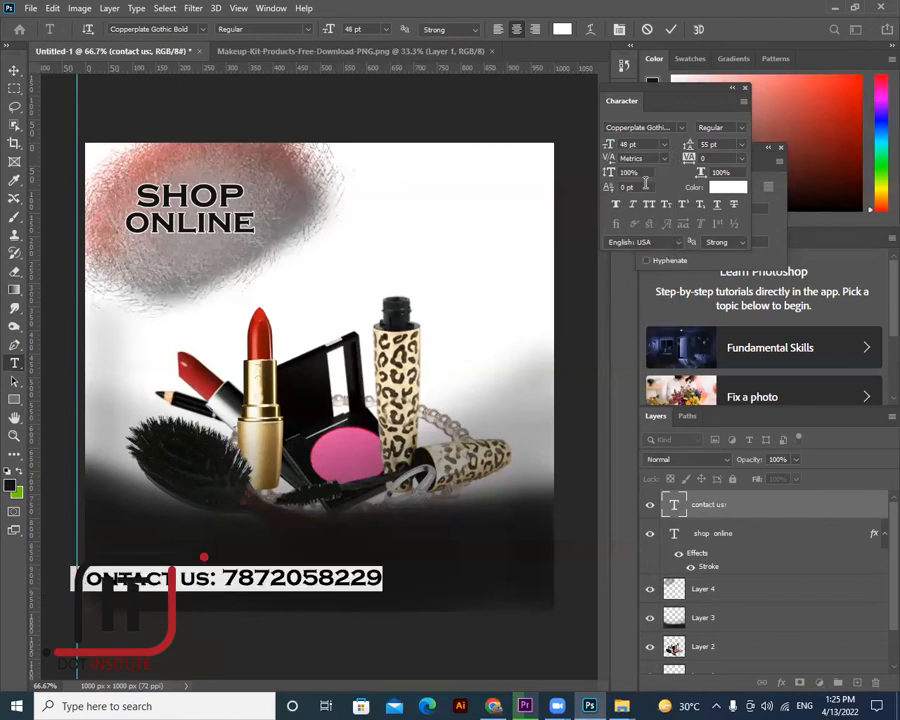
{"action": "left_click", "coordinate": [664, 144]}
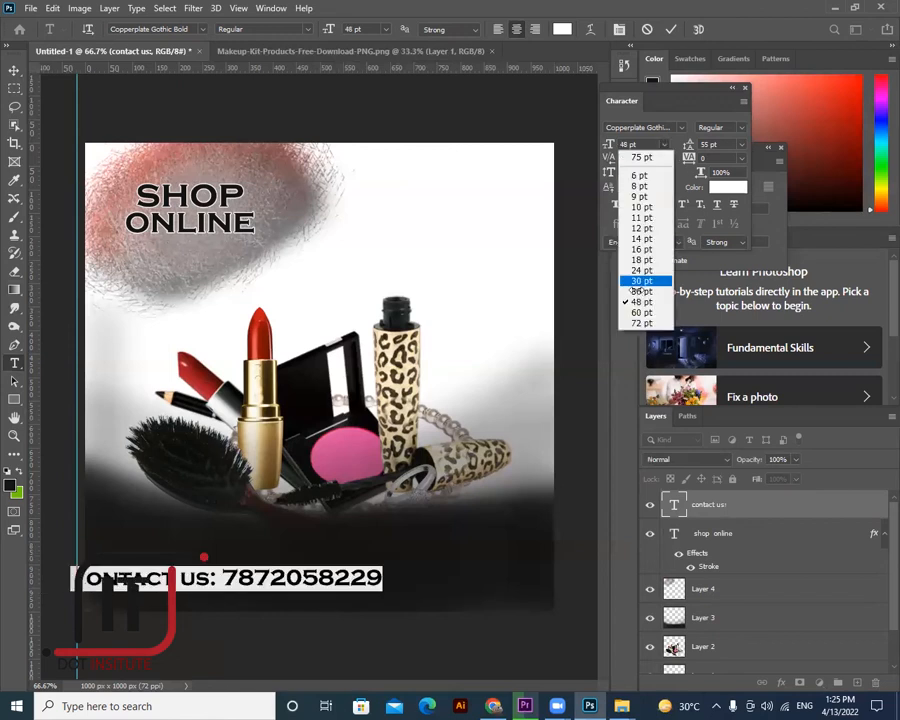
{"action": "left_click", "coordinate": [632, 280]}
{"action": "left_click", "coordinate": [255, 544]}
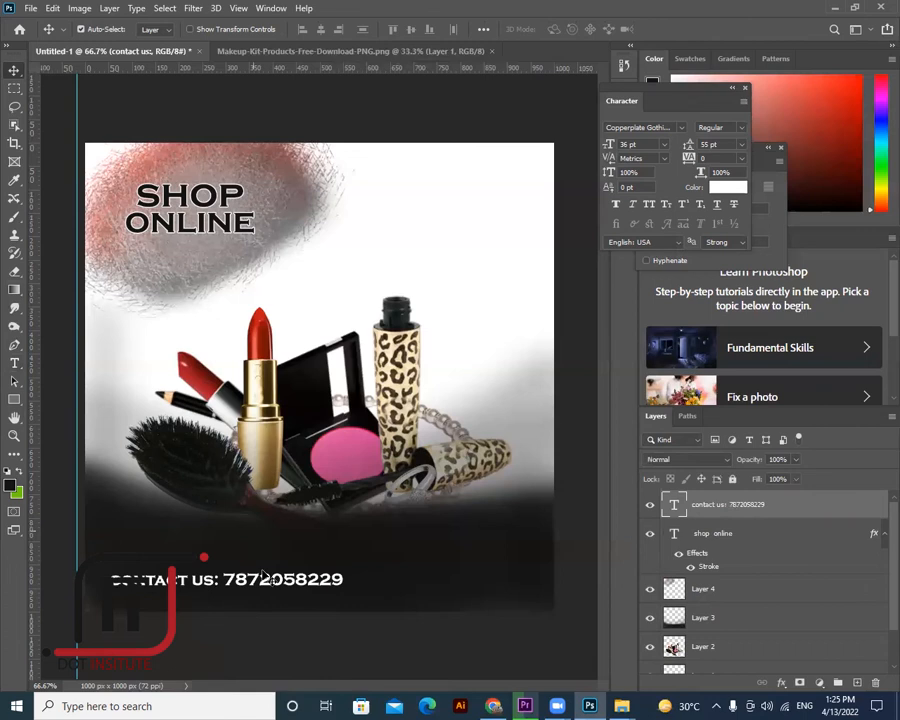
{"action": "left_click_drag", "start_coordinate": [265, 586], "coordinate": [262, 604]}
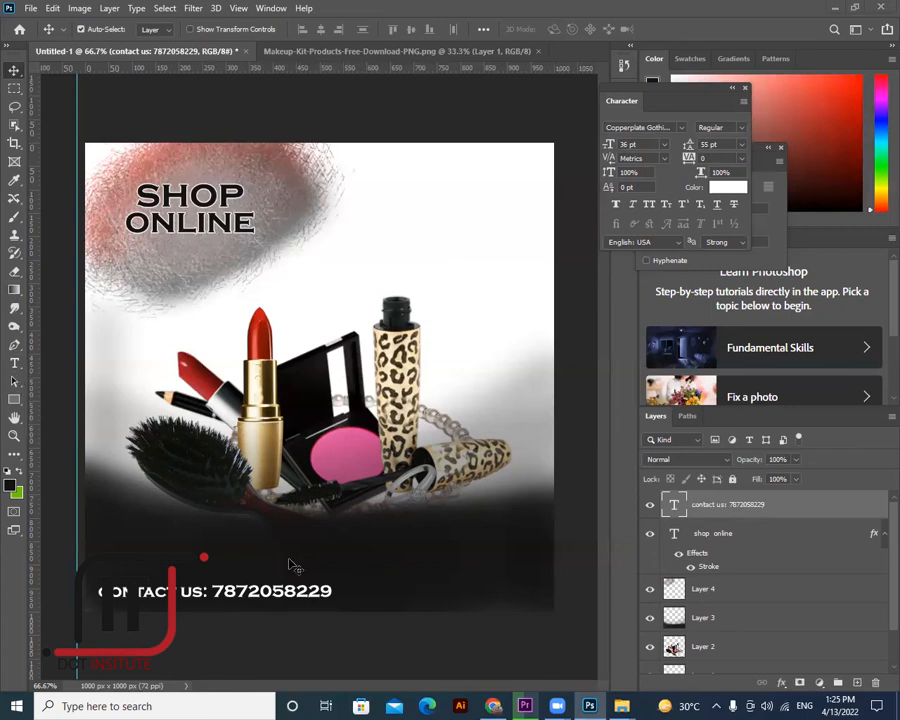
{"action": "double_click", "coordinate": [333, 591]}
- Resize the contact line to 18 pt and move it left
{"action": "key", "text": "ctrl+a"}
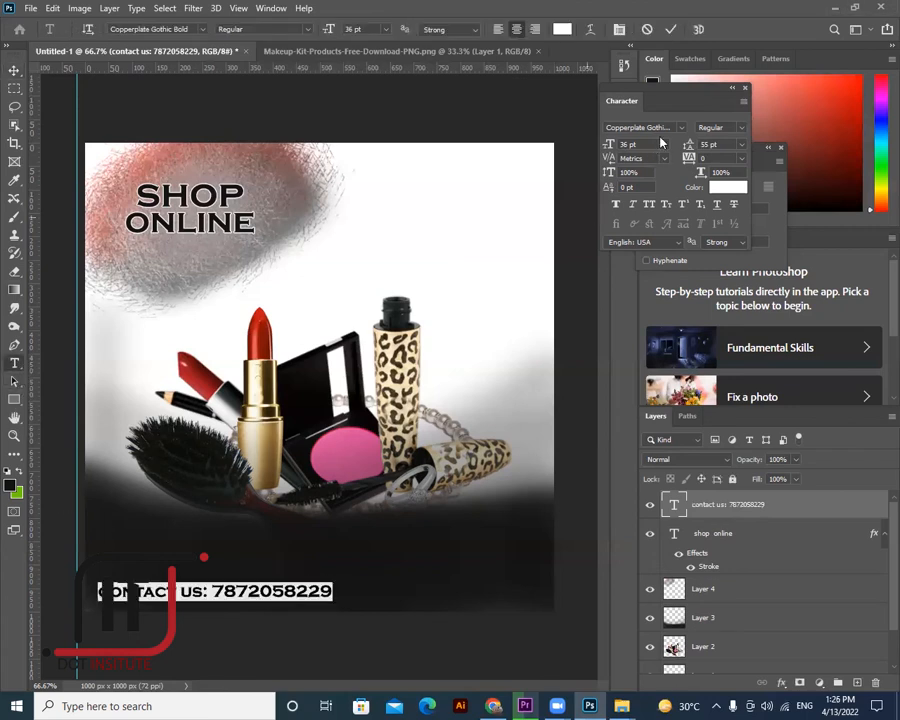
{"action": "left_click", "coordinate": [661, 148]}
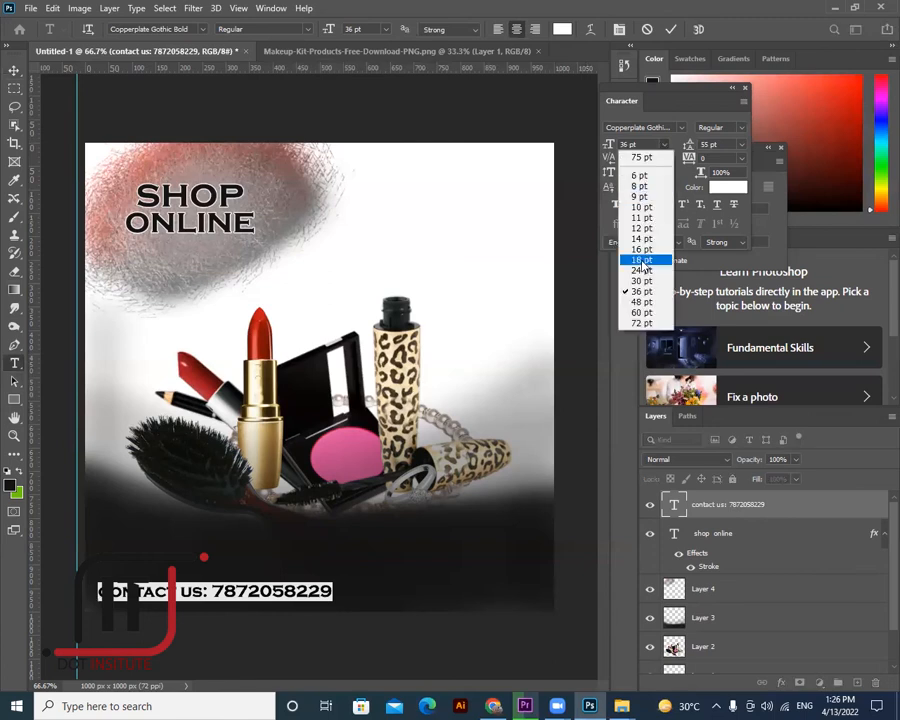
{"action": "left_click", "coordinate": [642, 260]}
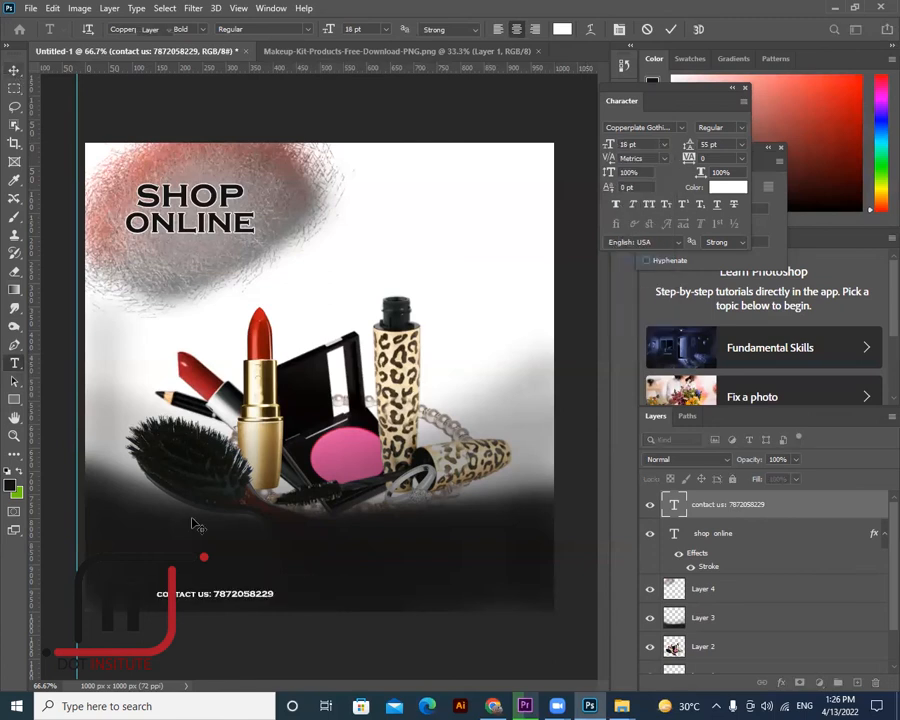
{"action": "left_click_drag", "start_coordinate": [228, 598], "coordinate": [212, 596]}
{"action": "left_click_drag", "start_coordinate": [158, 598], "coordinate": [117, 597]}
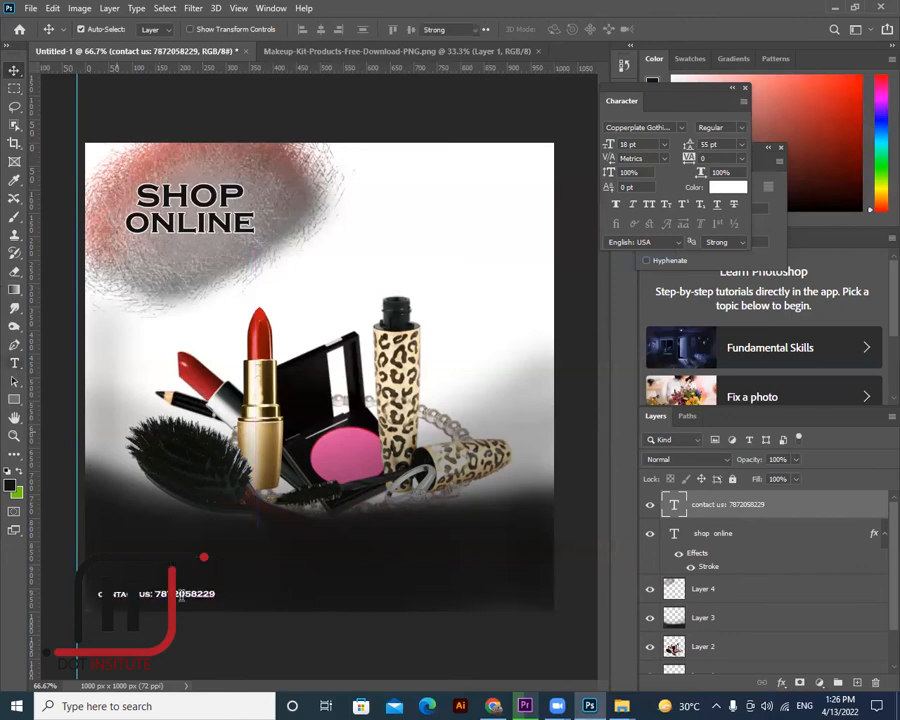
- Type an e-mail address after the phone number, separated by a tab space, and commit
{"action": "left_click", "coordinate": [14, 364]}
{"action": "left_click", "coordinate": [191, 594]}
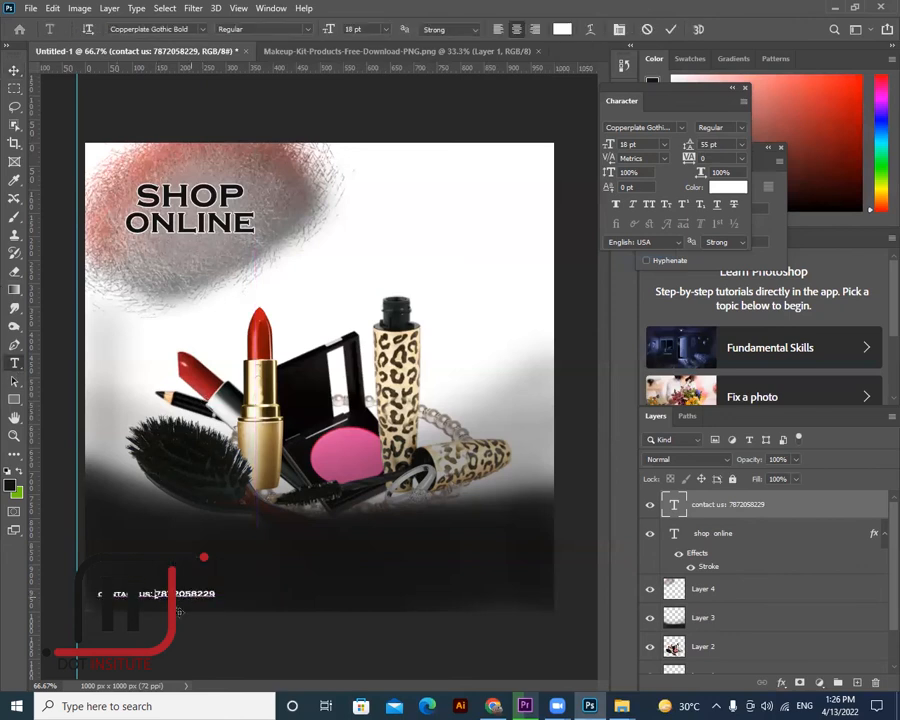
{"action": "left_click", "coordinate": [218, 595]}
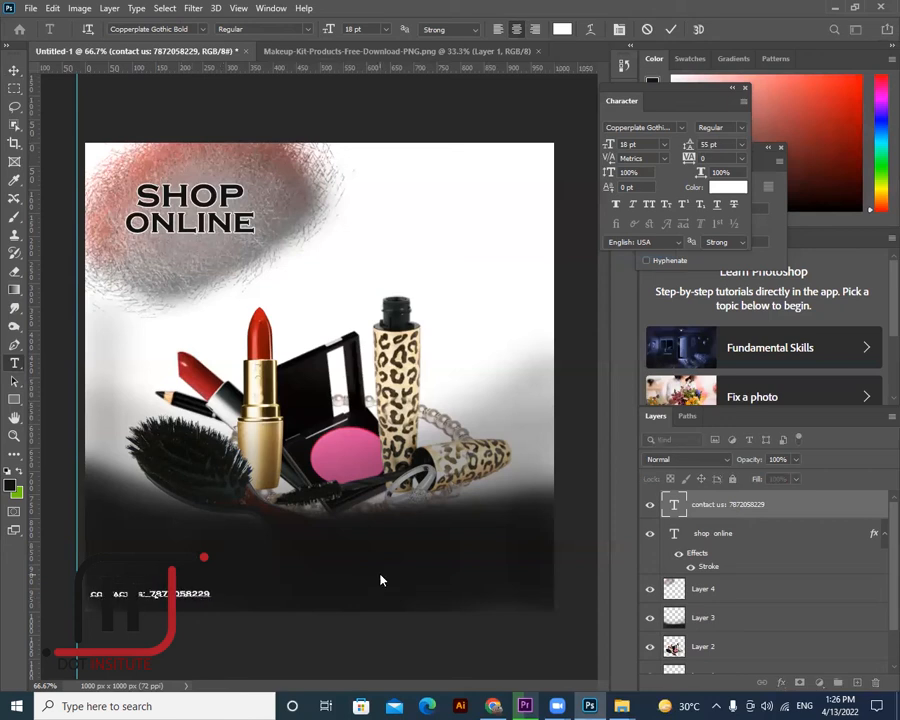
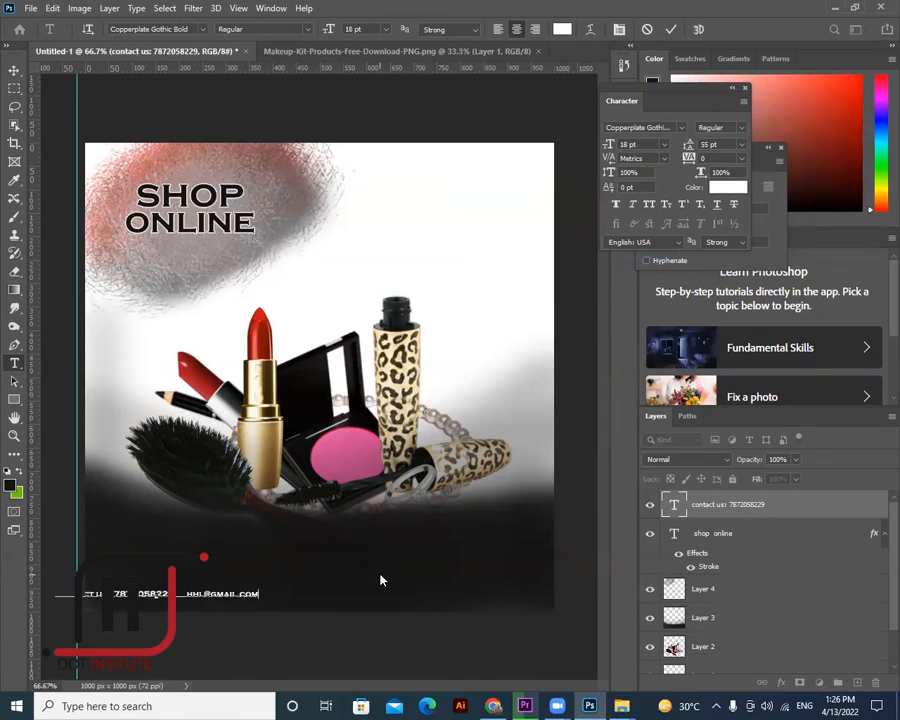
{"action": "left_click", "coordinate": [184, 591]}
{"action": "key", "text": "Tab"}
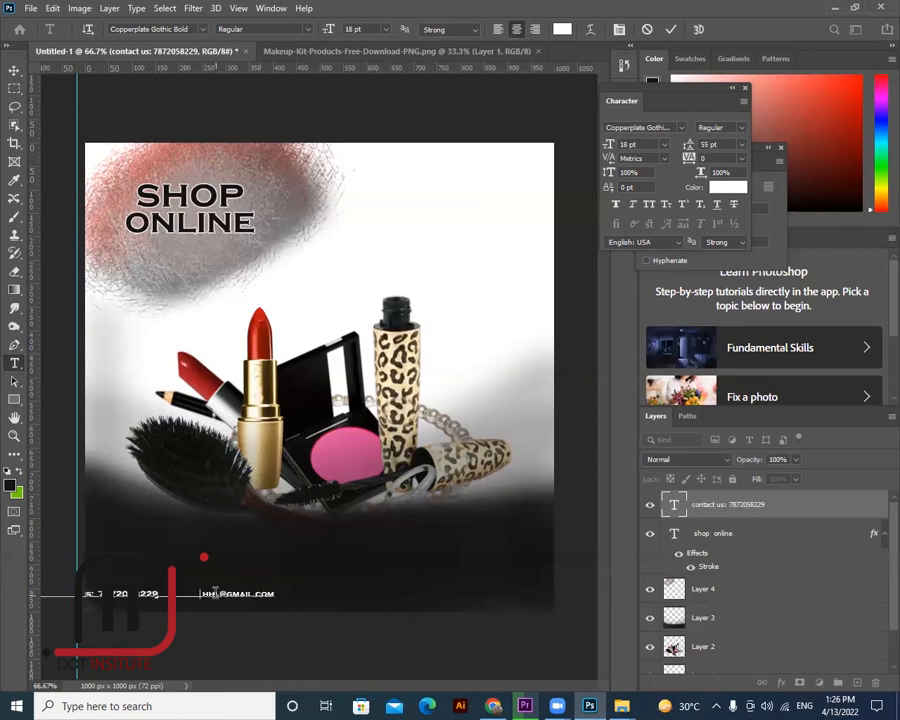
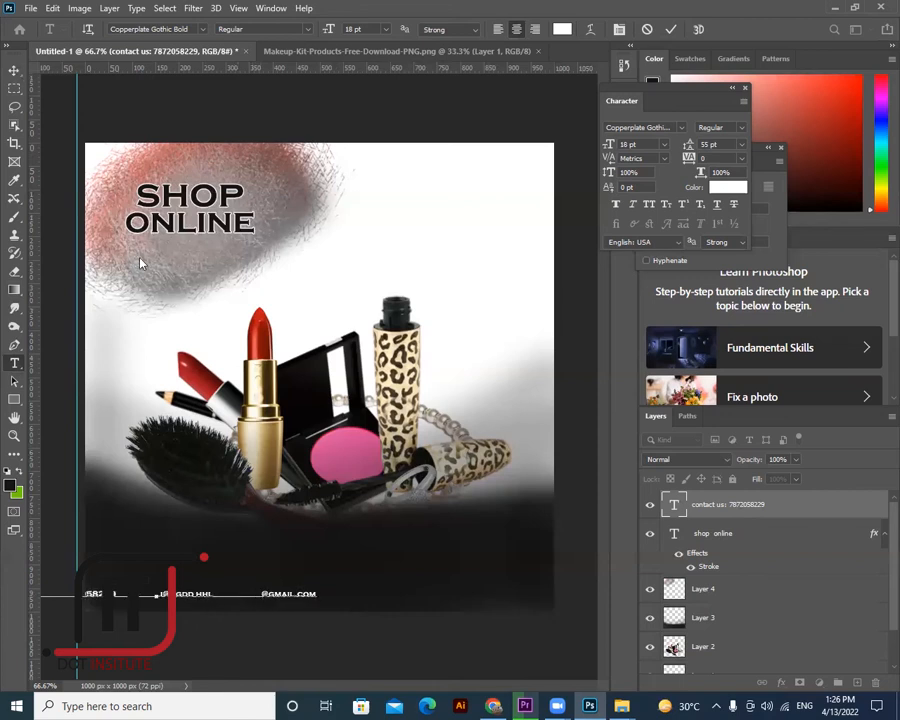
{"action": "key", "text": "ctrl+Return"}
- Move the contact line right and stretch it about 130% wider across the bottom band
{"action": "left_click_drag", "start_coordinate": [481, 596], "coordinate": [474, 597]}
{"action": "key", "text": "ctrl+t"}
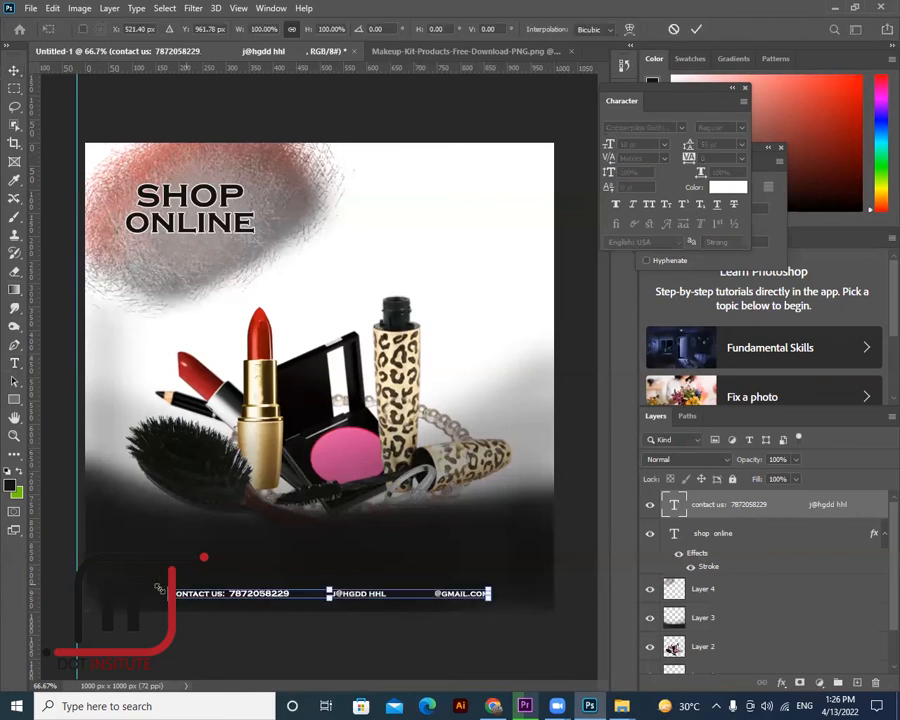
{"action": "left_click_drag", "start_coordinate": [175, 593], "coordinate": [124, 593]}
{"action": "left_click_drag", "start_coordinate": [489, 590], "coordinate": [533, 585]}
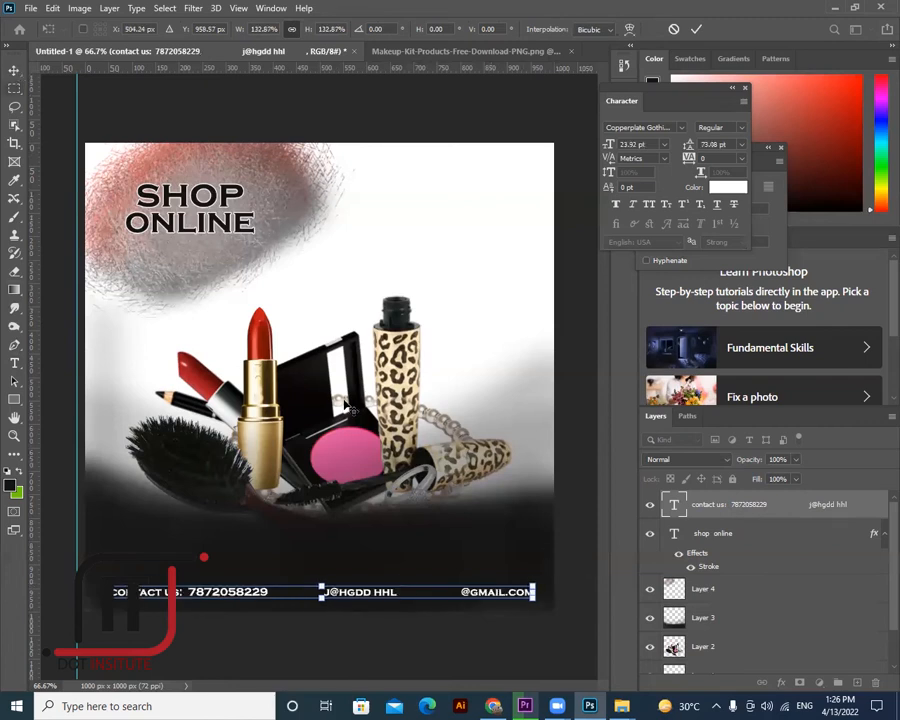
{"action": "key", "text": "Return"}
{"action": "key", "text": "Left"}
{"action": "key", "text": "Left"}
{"action": "key", "text": "Left"}
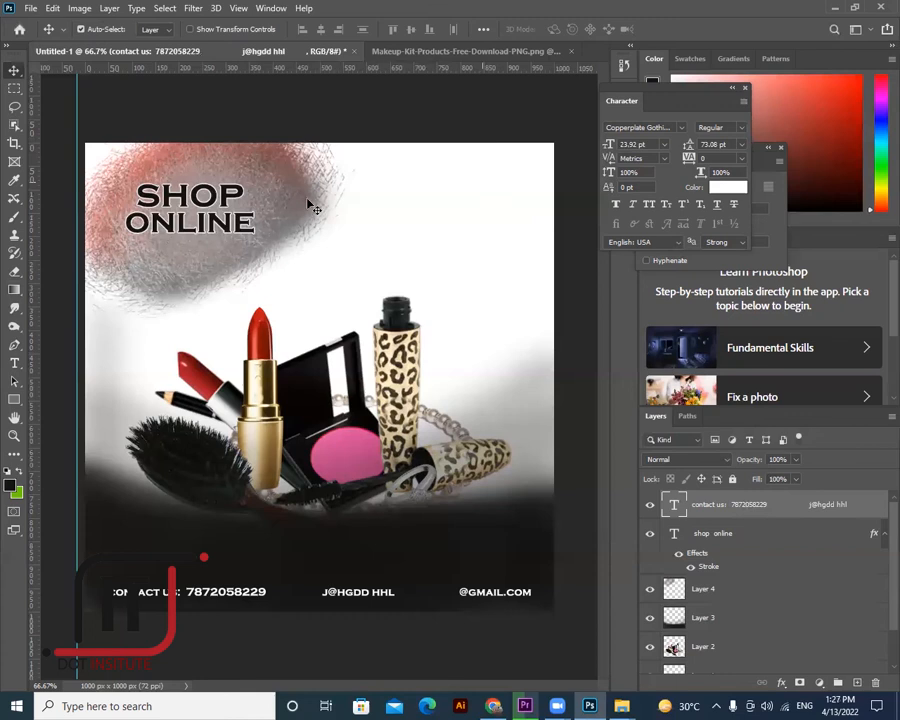
- Delete the SHOP ONLINE text and hide the contact line and its dark band
{"action": "left_click", "coordinate": [220, 205]}
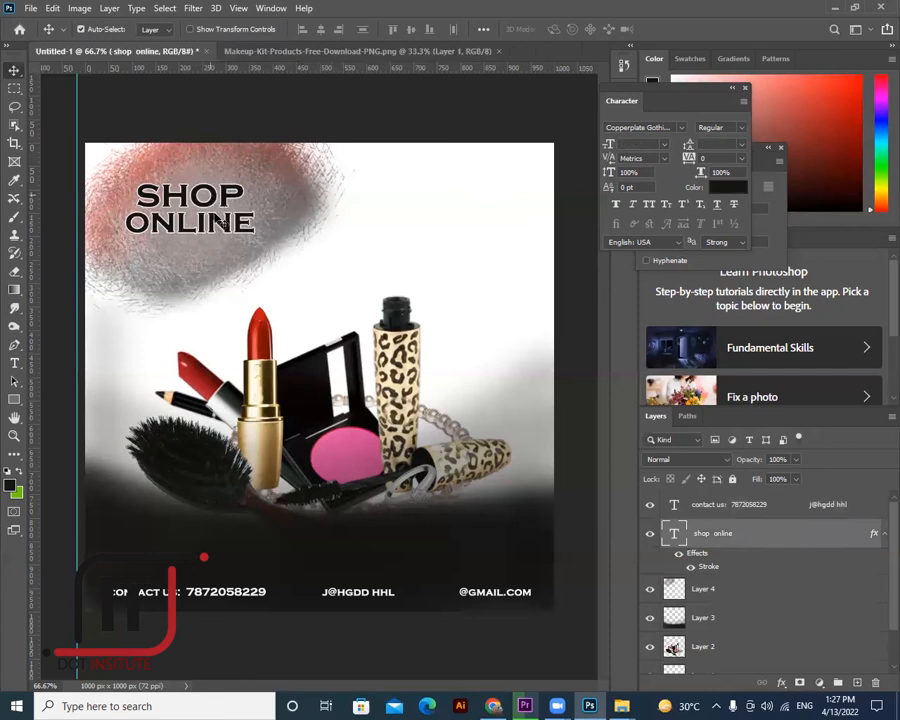
{"action": "key", "text": "Delete"}
{"action": "left_click", "coordinate": [372, 586]}
{"action": "left_click", "coordinate": [649, 504]}
{"action": "left_click", "coordinate": [649, 562]}
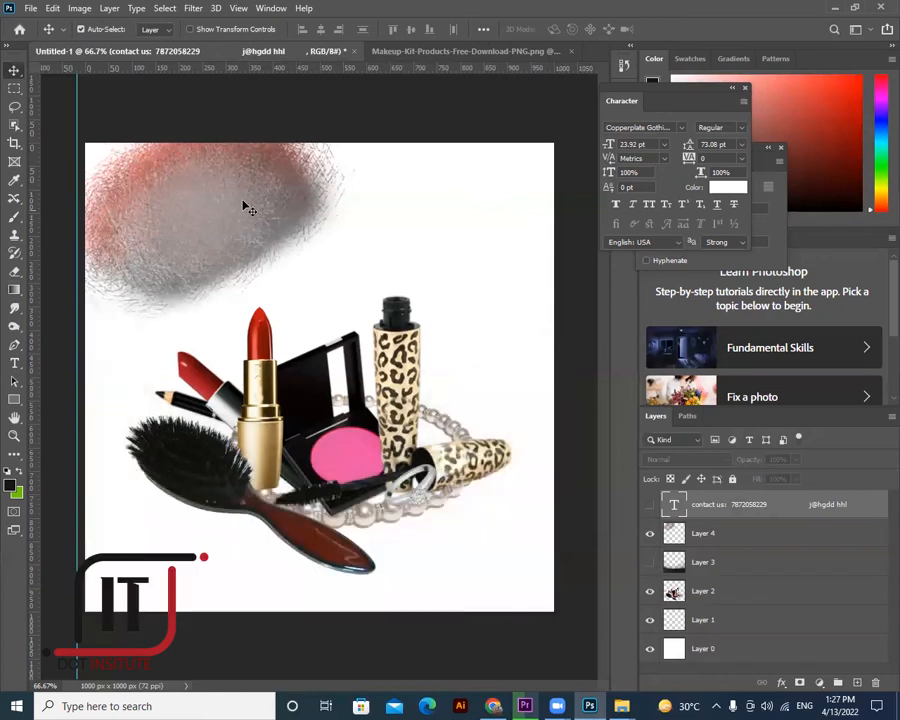
- Move the grey-red texture to the canvas bottom, then enlarge and centre it
{"action": "left_click_drag", "start_coordinate": [245, 205], "coordinate": [246, 542]}
{"action": "key", "text": "ctrl+t"}
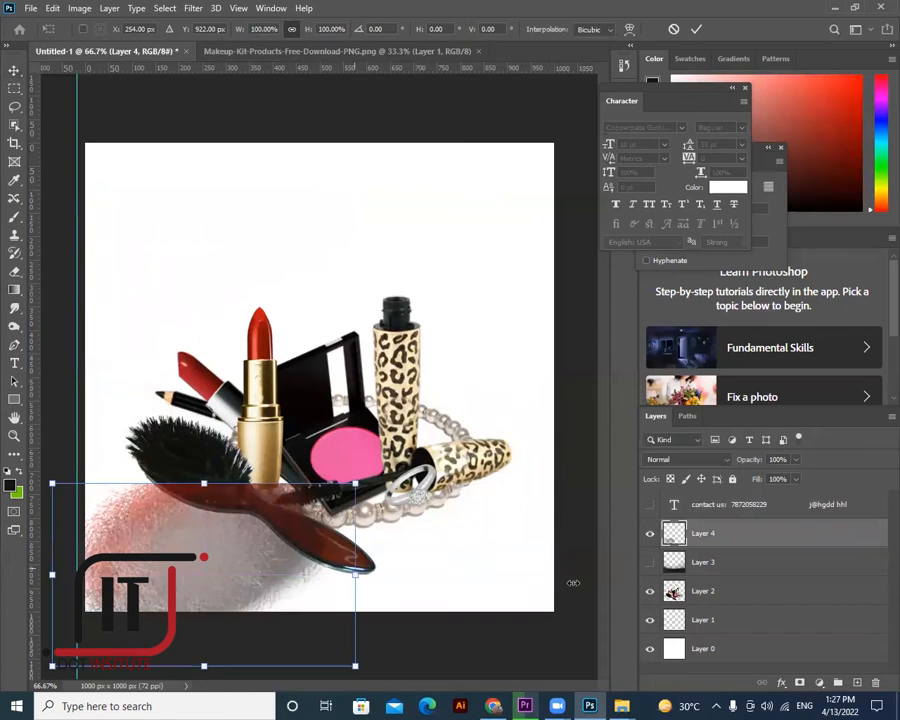
{"action": "left_click_drag", "start_coordinate": [356, 571], "coordinate": [620, 588]}
{"action": "left_click_drag", "start_coordinate": [493, 572], "coordinate": [489, 589]}
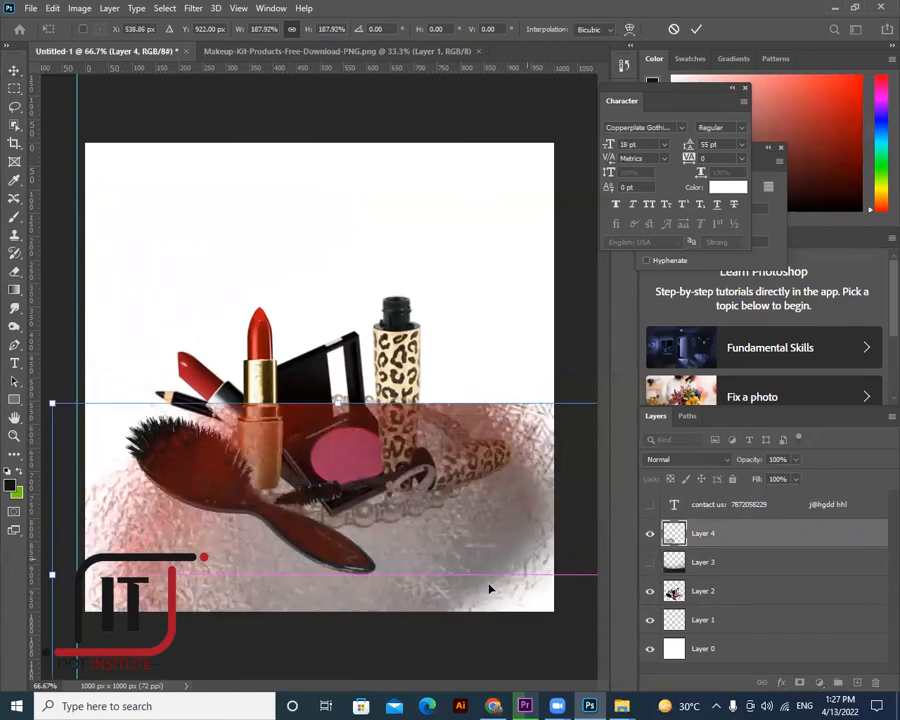
{"action": "left_click_drag", "start_coordinate": [369, 521], "coordinate": [343, 553]}
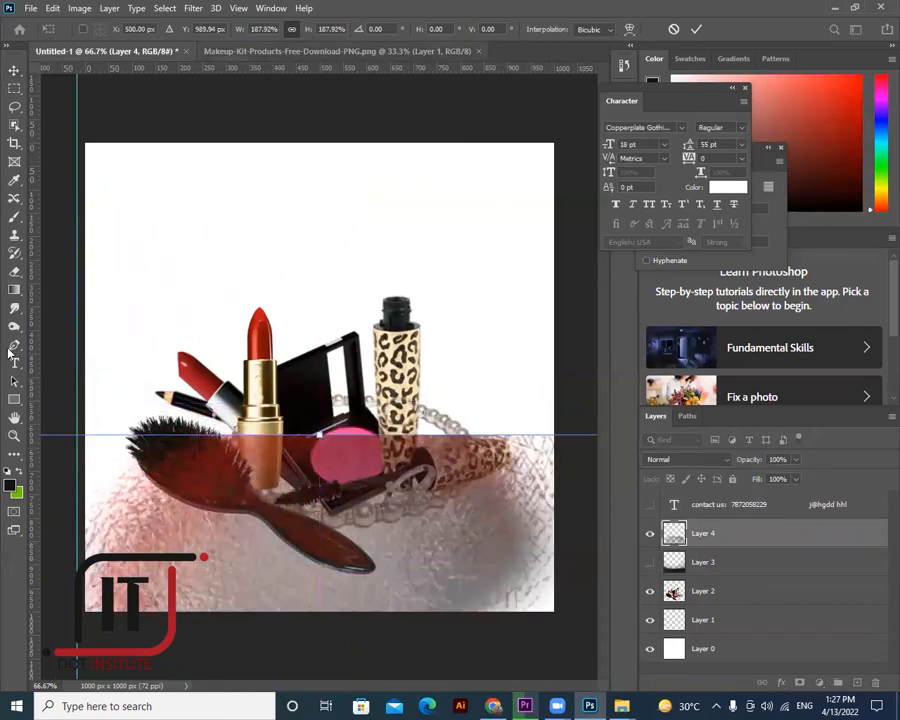
{"action": "key", "text": "Return"}
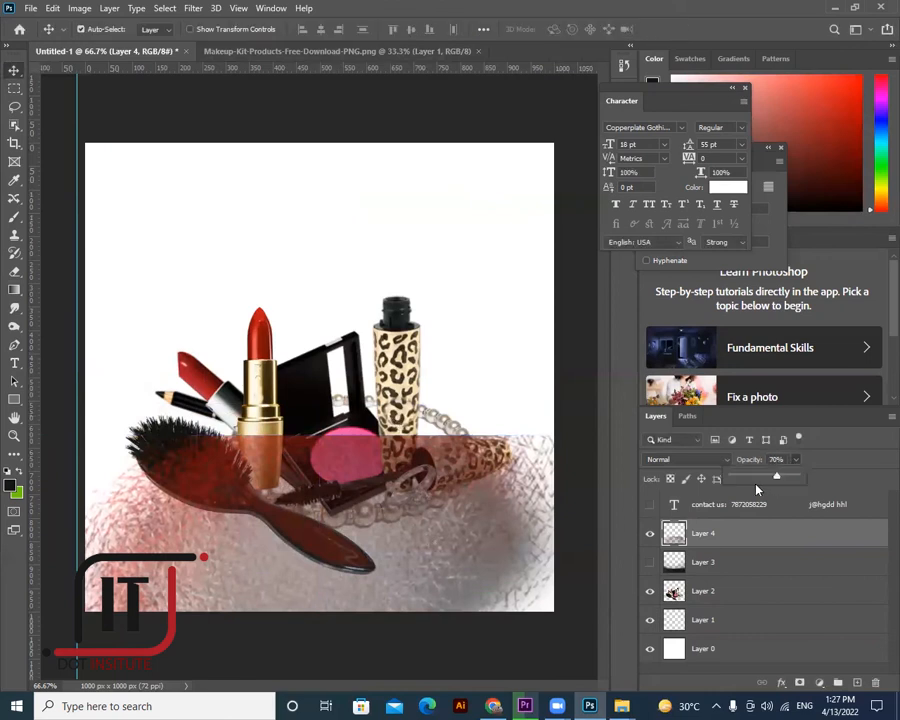
- Stretch the texture over the whole canvas at about 27% opacity, with the makeup layer above
{"action": "left_click_drag", "start_coordinate": [757, 490], "coordinate": [760, 490]}
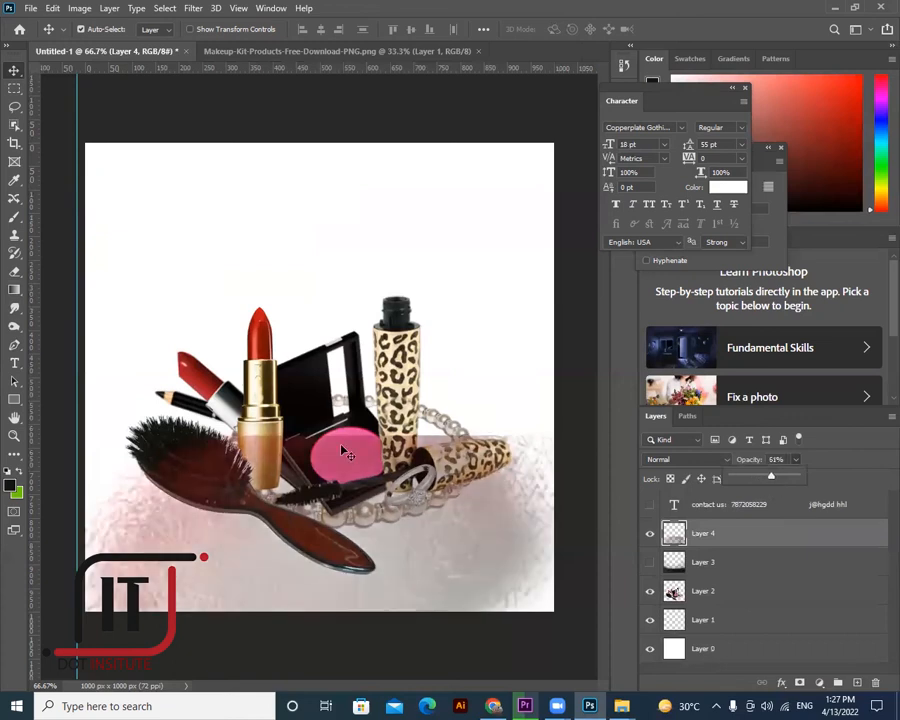
{"action": "key", "text": "ctrl+t"}
{"action": "left_click_drag", "start_coordinate": [317, 435], "coordinate": [319, 119]}
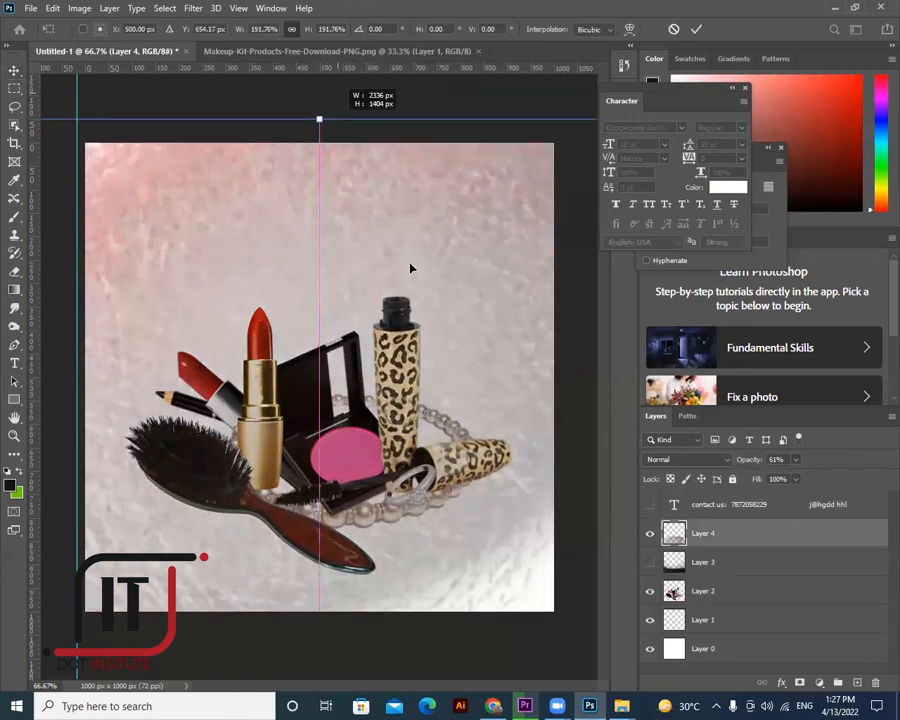
{"action": "left_click", "coordinate": [15, 71]}
{"action": "left_click", "coordinate": [796, 459]}
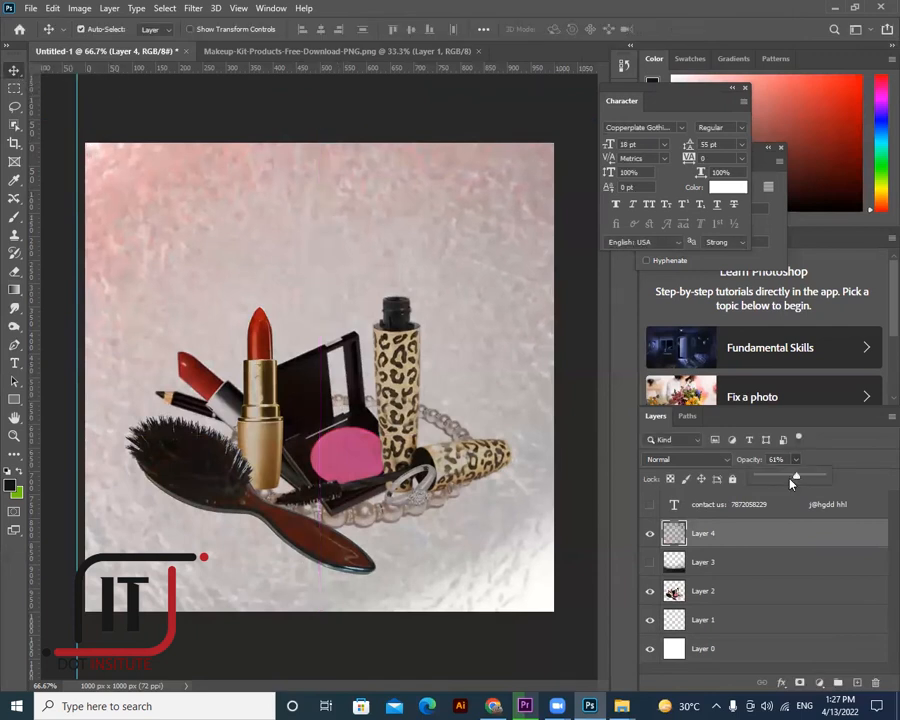
{"action": "left_click_drag", "start_coordinate": [779, 482], "coordinate": [775, 479]}
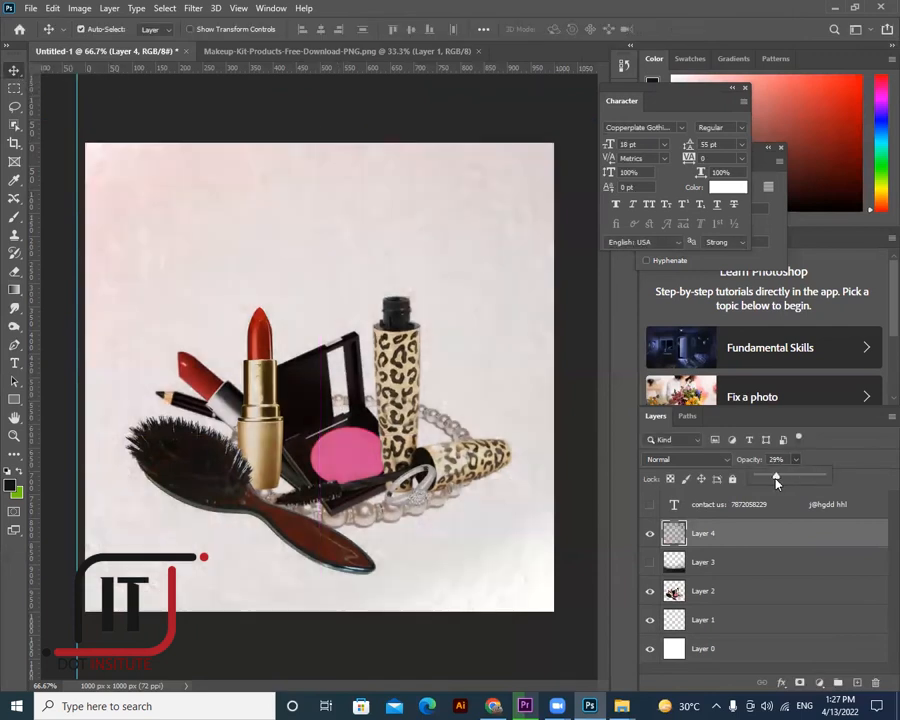
{"action": "mouse_move", "coordinate": [393, 369]}
{"action": "left_mouse_down"}
{"action": "mouse_move", "coordinate": [388, 384]}
{"action": "mouse_move", "coordinate": [402, 377]}
{"action": "left_mouse_up"}
{"action": "left_click_drag", "start_coordinate": [703, 592], "coordinate": [705, 527]}
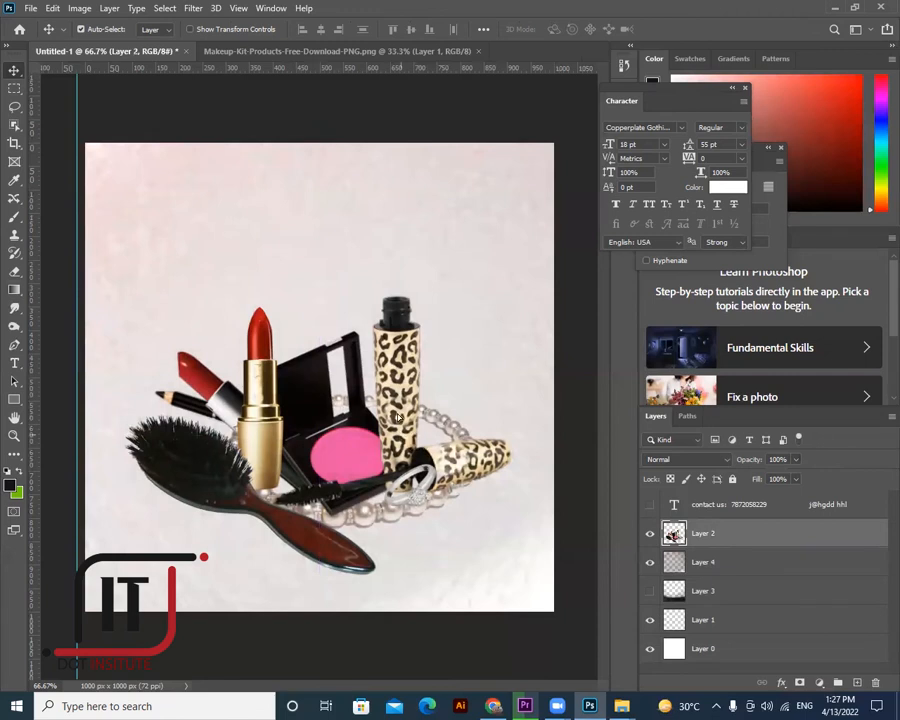
- Duplicate the makeup products layer, fade the copy to 8% opacity, and move it lower
{"action": "left_click_drag", "start_coordinate": [398, 404], "coordinate": [399, 370]}
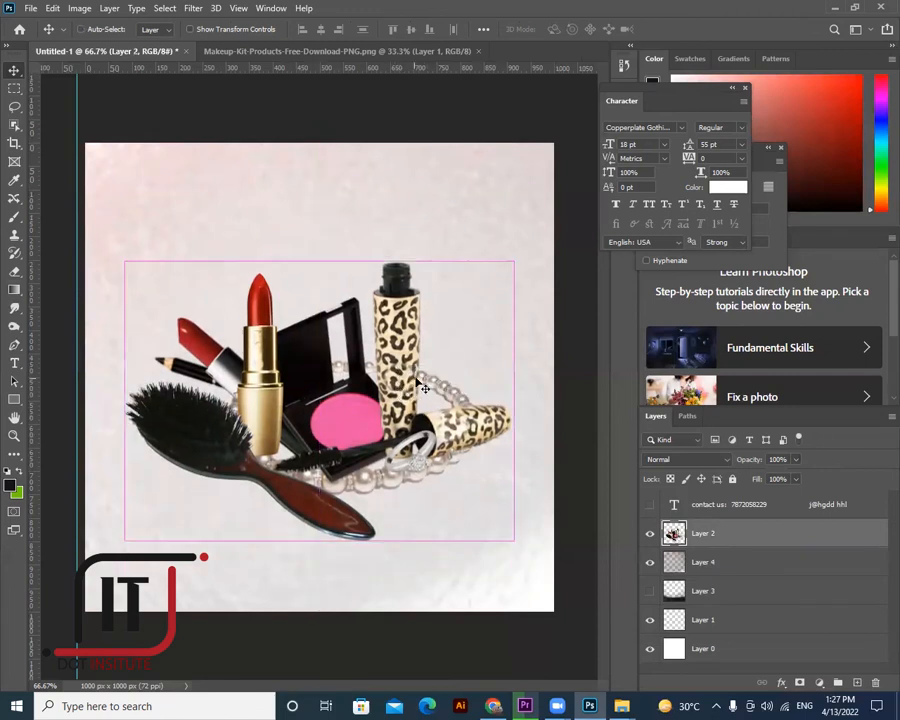
{"action": "key", "text": "ctrl+j"}
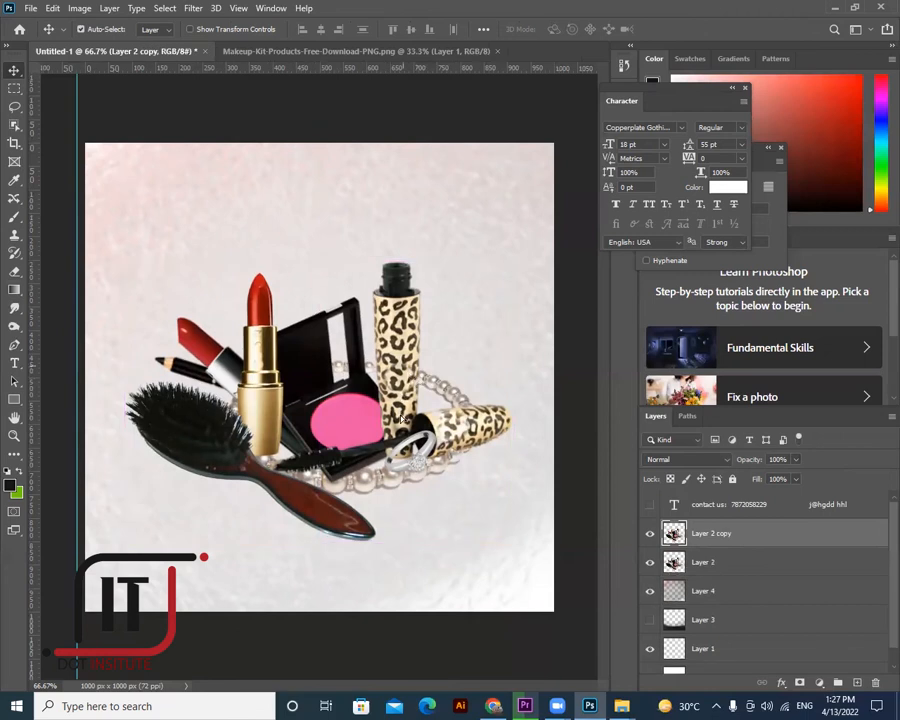
{"action": "left_click_drag", "start_coordinate": [401, 374], "coordinate": [403, 422]}
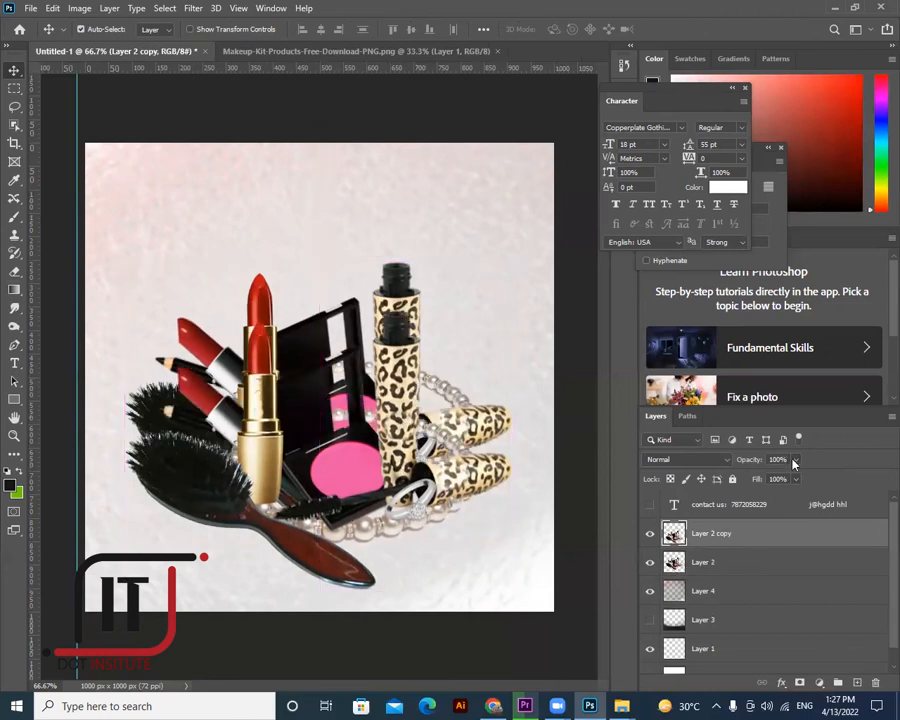
{"action": "left_click", "coordinate": [737, 477]}
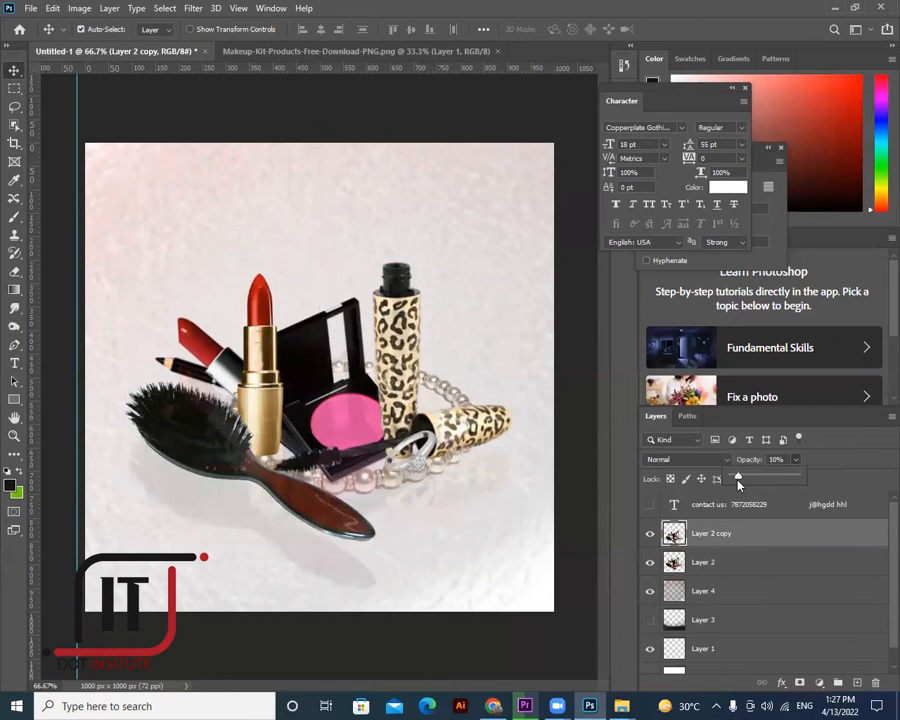
{"action": "left_click", "coordinate": [468, 482]}
{"action": "mouse_move", "coordinate": [468, 487]}
{"action": "left_mouse_down"}
{"action": "mouse_move", "coordinate": [472, 502]}
{"action": "mouse_move", "coordinate": [476, 484]}
{"action": "mouse_move", "coordinate": [474, 493]}
{"action": "left_mouse_up"}
{"action": "left_click_drag", "start_coordinate": [513, 541], "coordinate": [512, 538]}
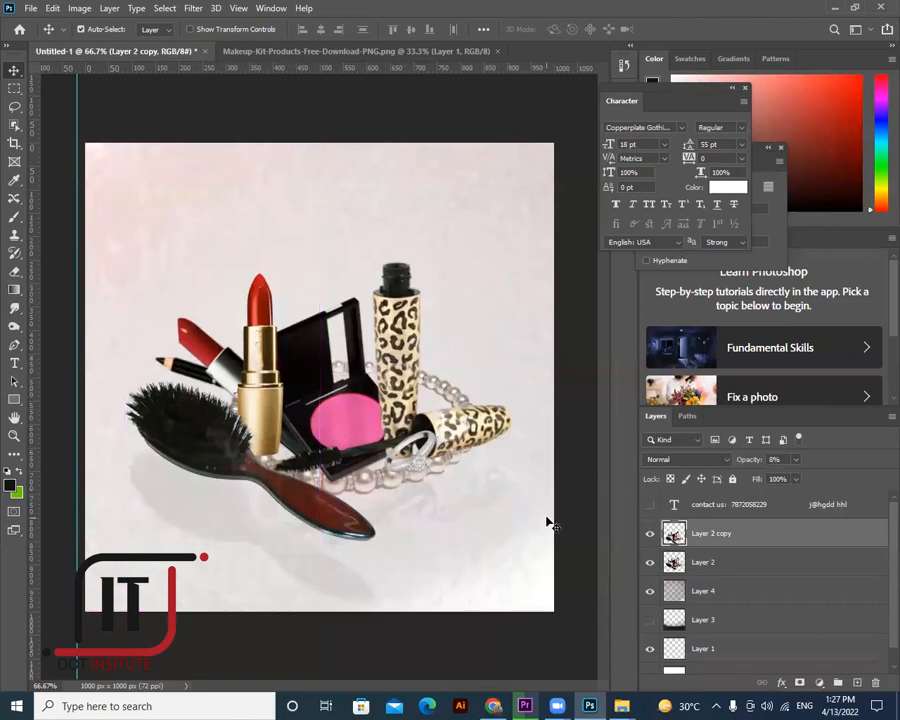
- Rotate the copy upside down, scale it to about 56% below the products, then hide it
{"action": "key", "text": "ctrl+t"}
{"action": "left_click_drag", "start_coordinate": [162, 539], "coordinate": [386, 618]}
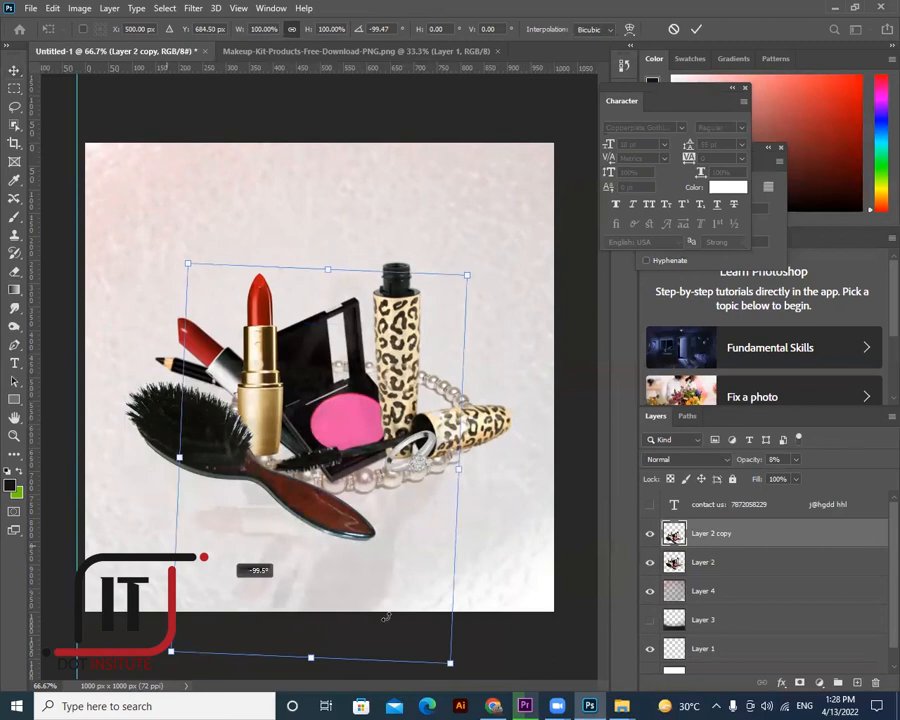
{"action": "left_click_drag", "start_coordinate": [425, 586], "coordinate": [445, 567]}
{"action": "left_click_drag", "start_coordinate": [396, 502], "coordinate": [391, 595]}
{"action": "left_click_drag", "start_coordinate": [322, 469], "coordinate": [333, 561]}
{"action": "left_click_drag", "start_coordinate": [328, 494], "coordinate": [316, 484]}
{"action": "left_click_drag", "start_coordinate": [289, 555], "coordinate": [265, 511]}
{"action": "left_click", "coordinate": [16, 75]}
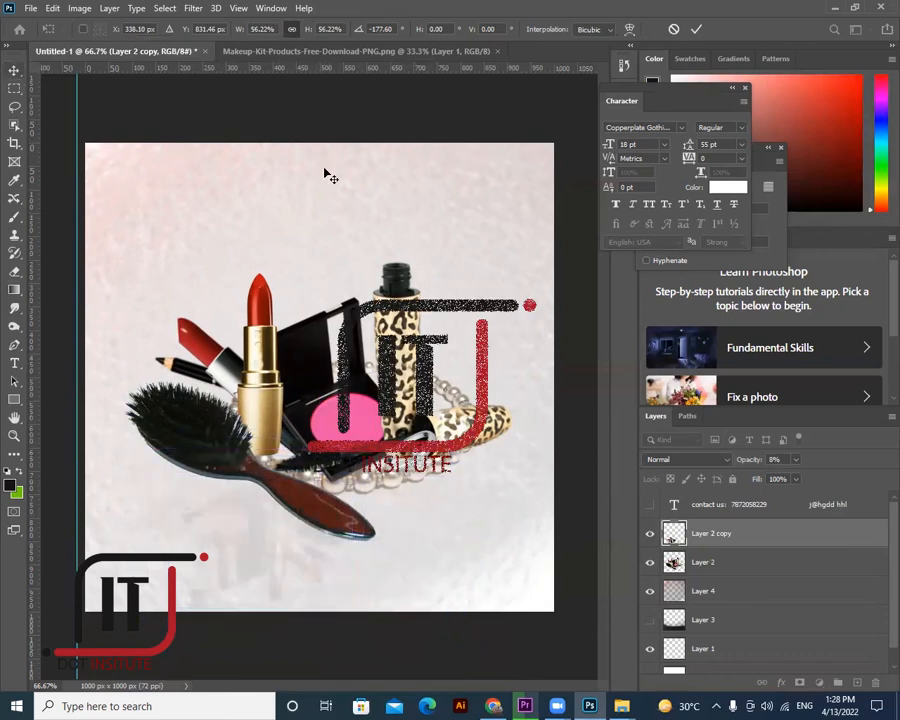
{"action": "left_click", "coordinate": [650, 534]}
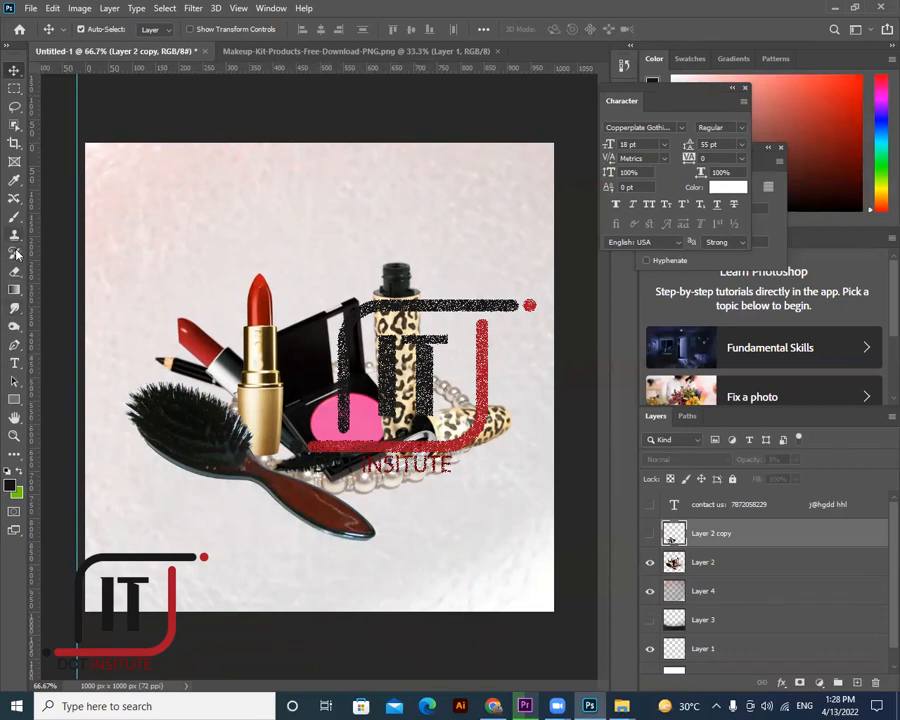
- Add a new empty layer and pick the regular Brush tool
{"action": "left_click", "coordinate": [17, 219]}
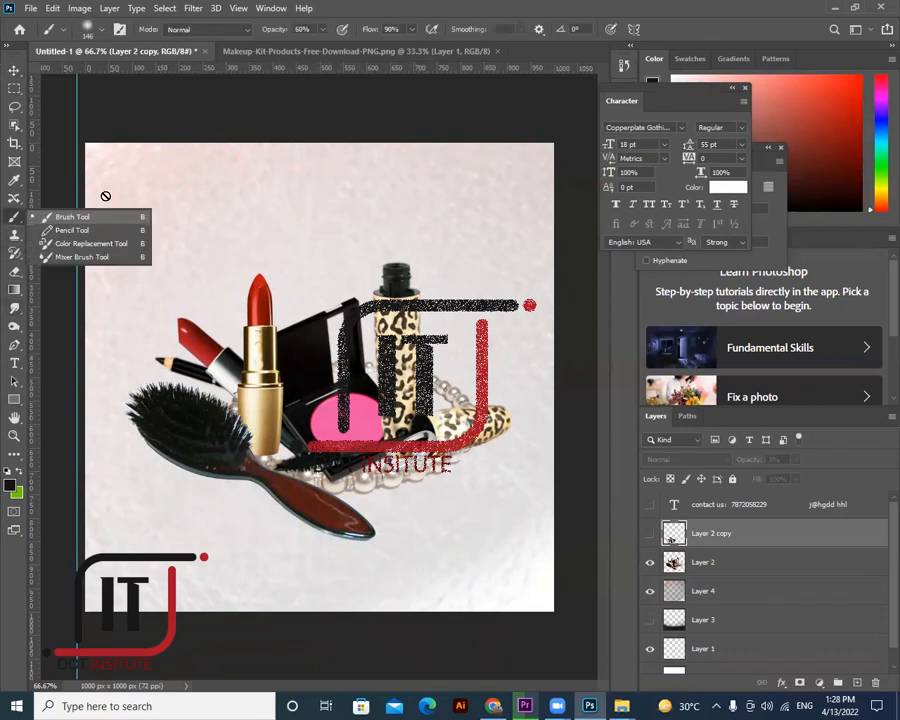
{"action": "left_click", "coordinate": [19, 220]}
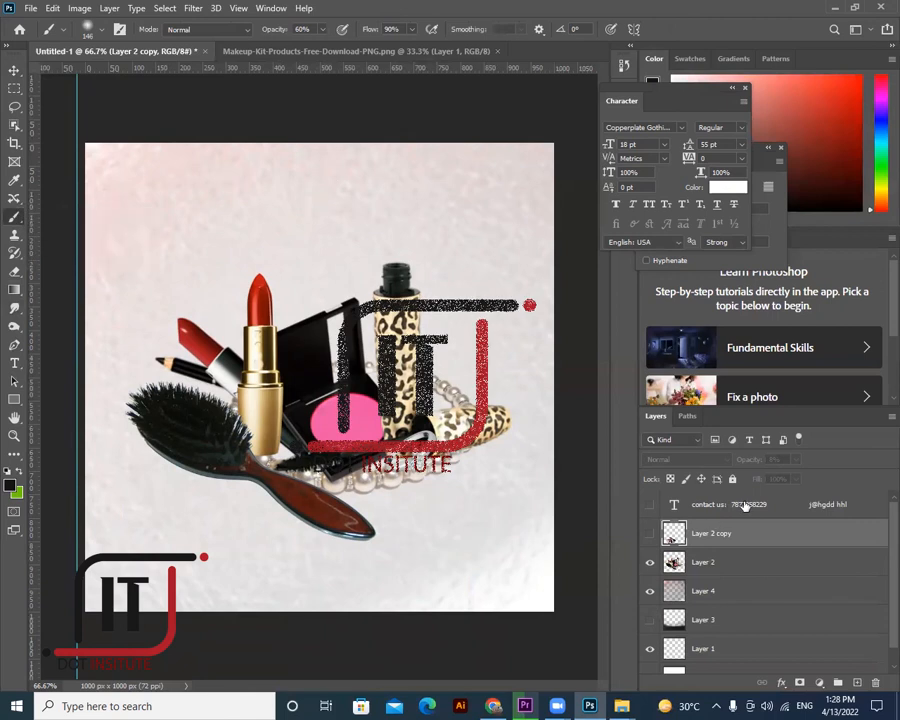
{"action": "left_click", "coordinate": [857, 682]}
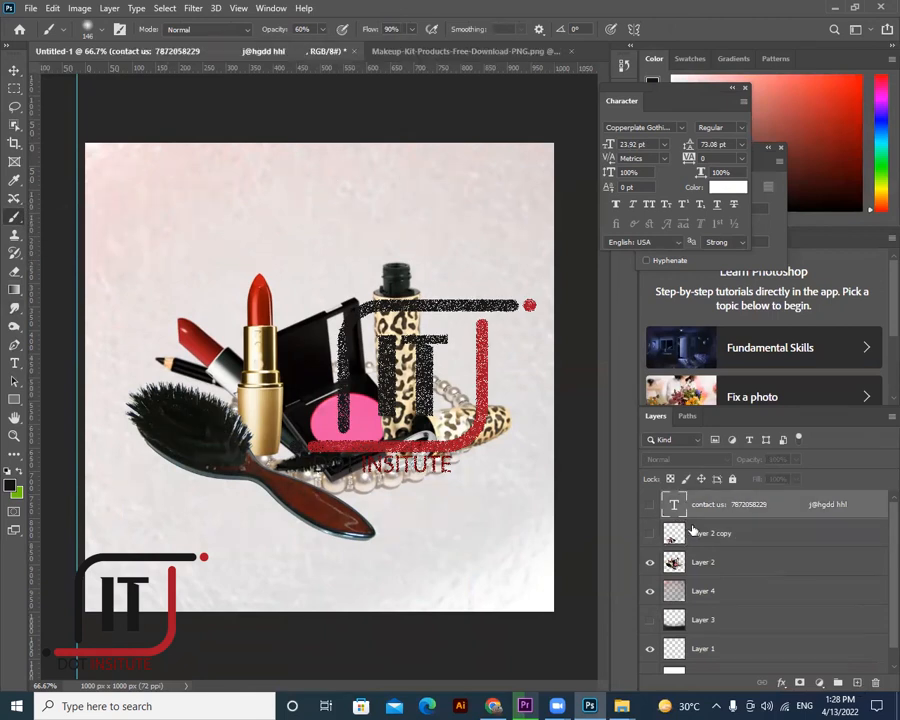
{"action": "right_click", "coordinate": [15, 217]}
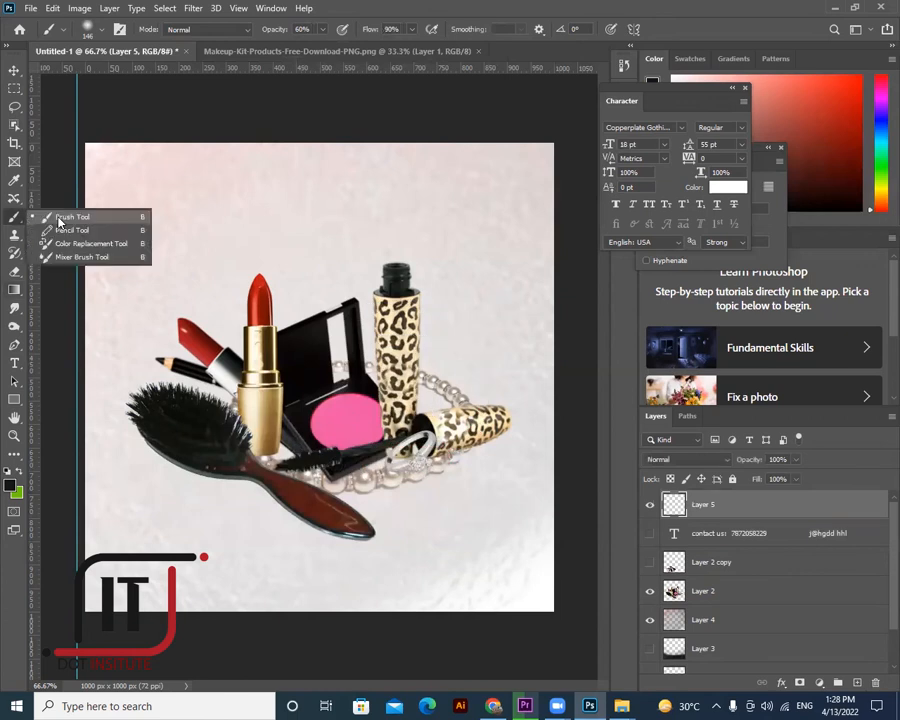
{"action": "left_click", "coordinate": [52, 217]}
- Choose the Scratch Blend brush preset from the preset list
{"action": "right_click", "coordinate": [288, 191]}
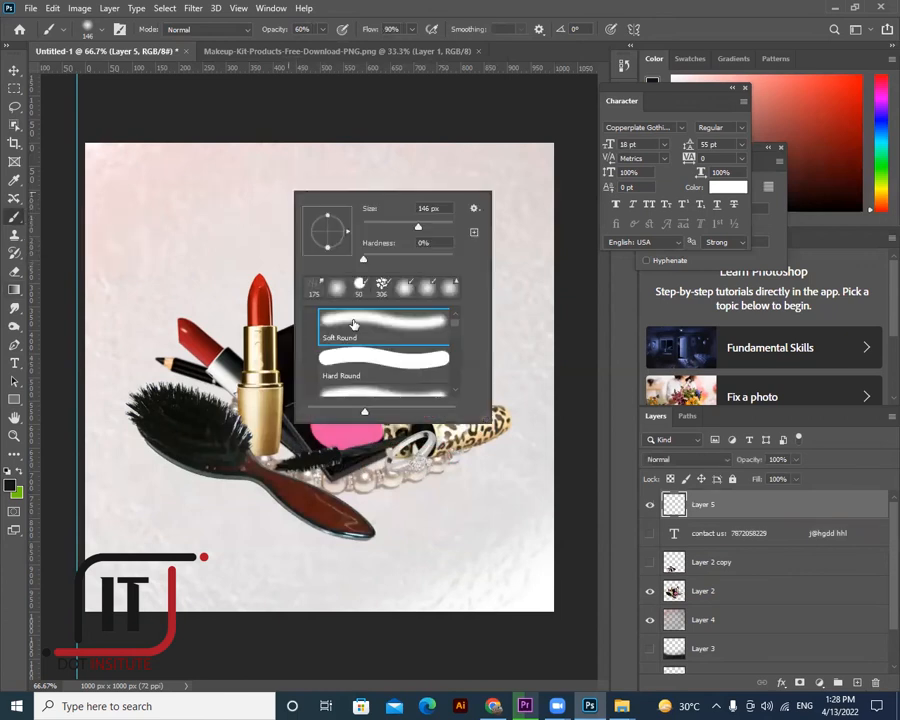
{"action": "scroll", "coordinate": [386, 371], "scroll_direction": "down", "scroll_amount": 2}
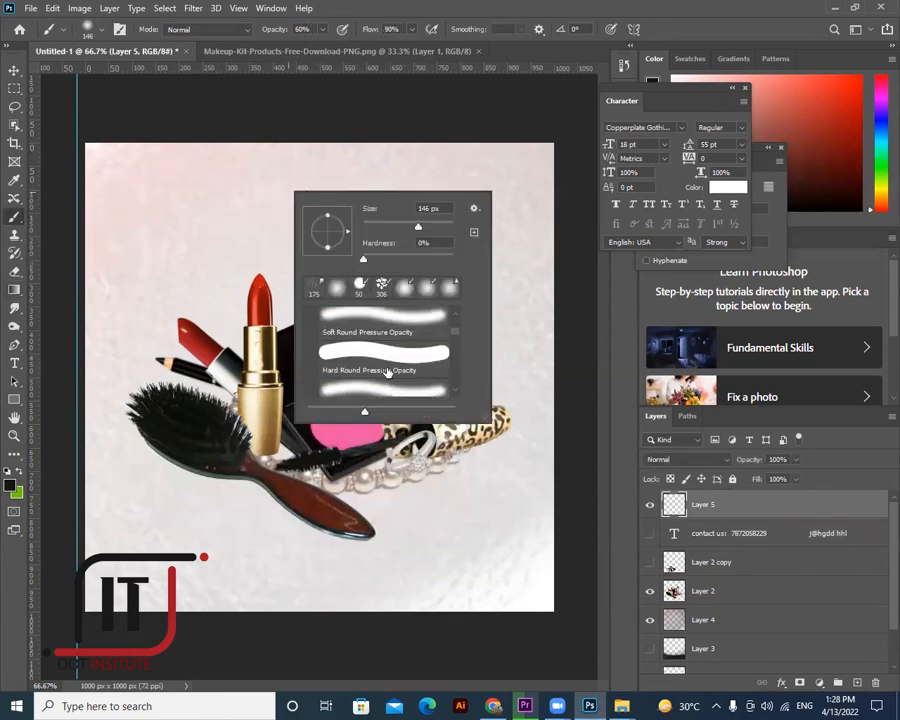
{"action": "scroll", "coordinate": [388, 374], "scroll_direction": "down", "scroll_amount": 2}
{"action": "scroll", "coordinate": [388, 374], "scroll_direction": "down", "scroll_amount": 2}
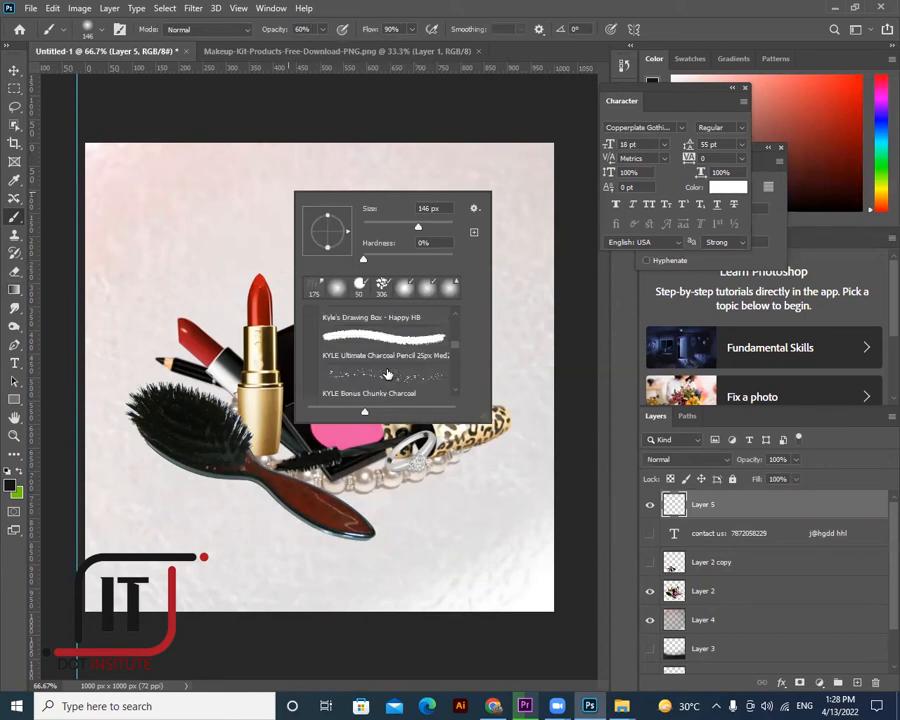
{"action": "scroll", "coordinate": [388, 374], "scroll_direction": "down", "scroll_amount": 2}
{"action": "scroll", "coordinate": [388, 374], "scroll_direction": "down", "scroll_amount": 1}
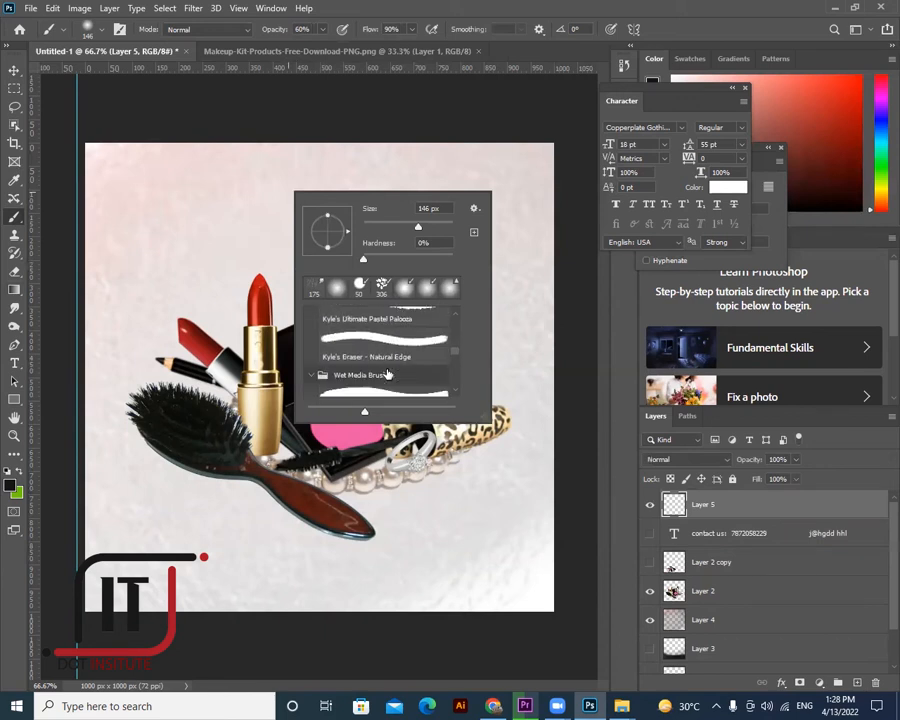
{"action": "scroll", "coordinate": [388, 374], "scroll_direction": "down", "scroll_amount": 2}
{"action": "scroll", "coordinate": [388, 374], "scroll_direction": "down", "scroll_amount": 2}
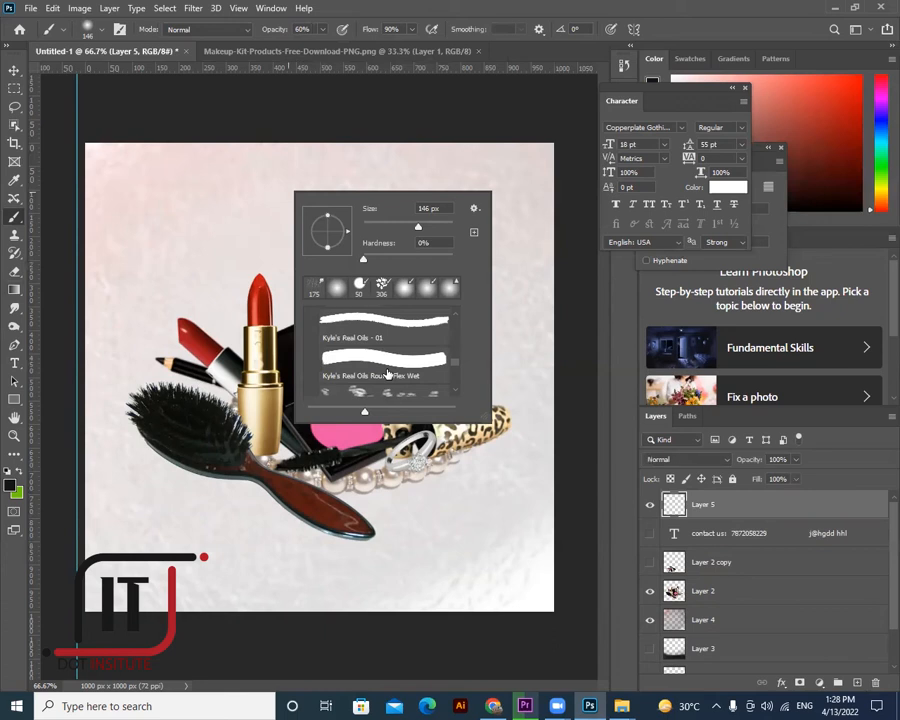
{"action": "scroll", "coordinate": [388, 374], "scroll_direction": "down", "scroll_amount": 2}
{"action": "scroll", "coordinate": [388, 372], "scroll_direction": "down", "scroll_amount": 2}
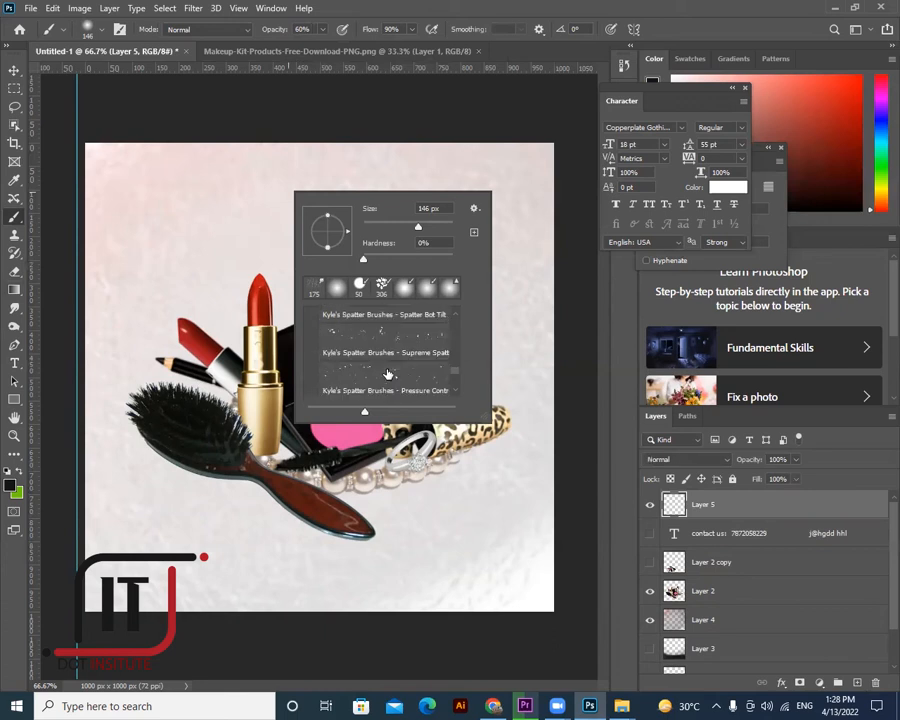
{"action": "scroll", "coordinate": [388, 372], "scroll_direction": "down", "scroll_amount": 2}
{"action": "scroll", "coordinate": [388, 366], "scroll_direction": "down", "scroll_amount": 2}
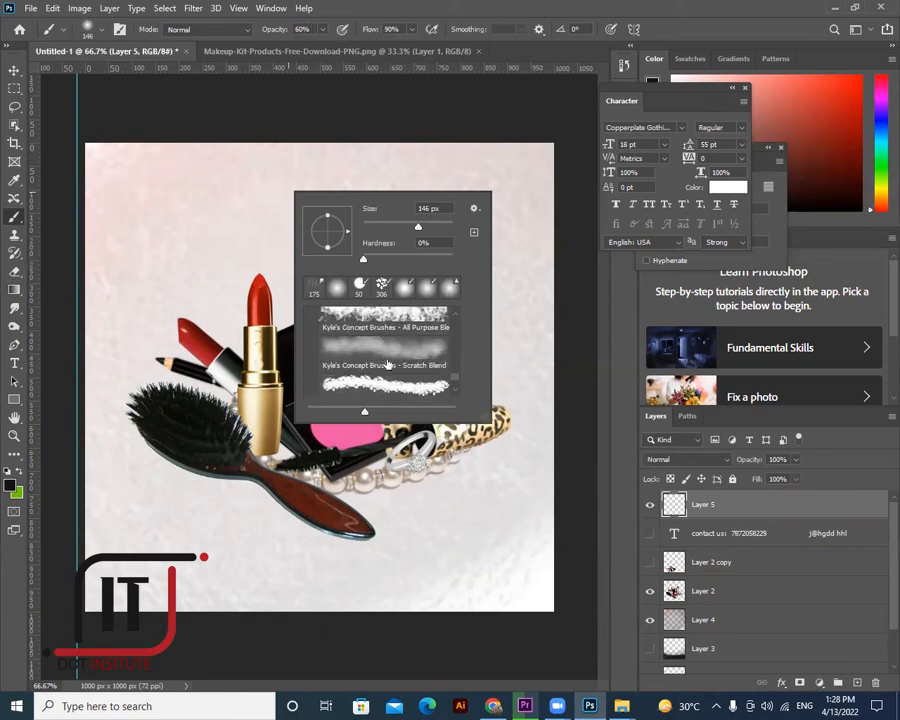
{"action": "left_click", "coordinate": [383, 350]}
{"action": "left_click", "coordinate": [288, 199]}
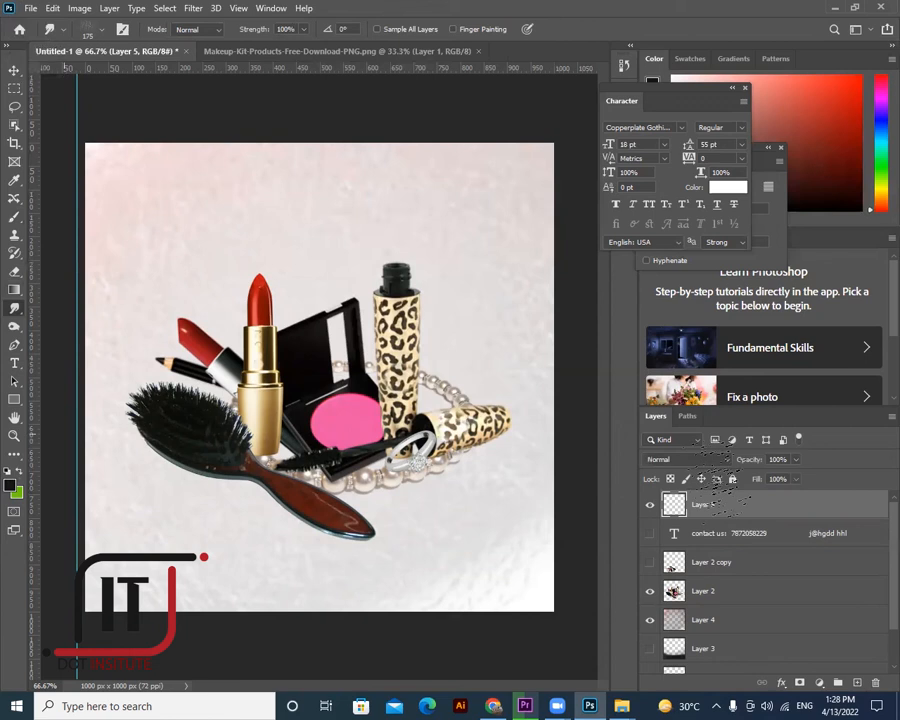
- Reset colours to black and white and paint a test stroke with KYLE Ultimate Charcoal Pencil
{"action": "key", "text": "d"}
{"action": "left_click", "coordinate": [15, 216]}
{"action": "left_click", "coordinate": [273, 88]}
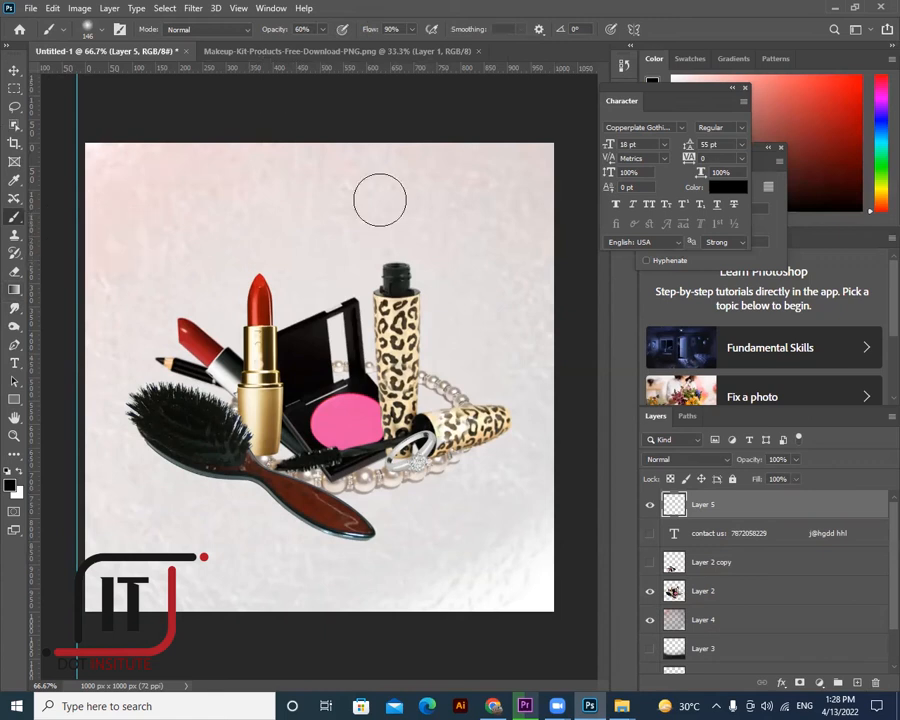
{"action": "right_click", "coordinate": [462, 227]}
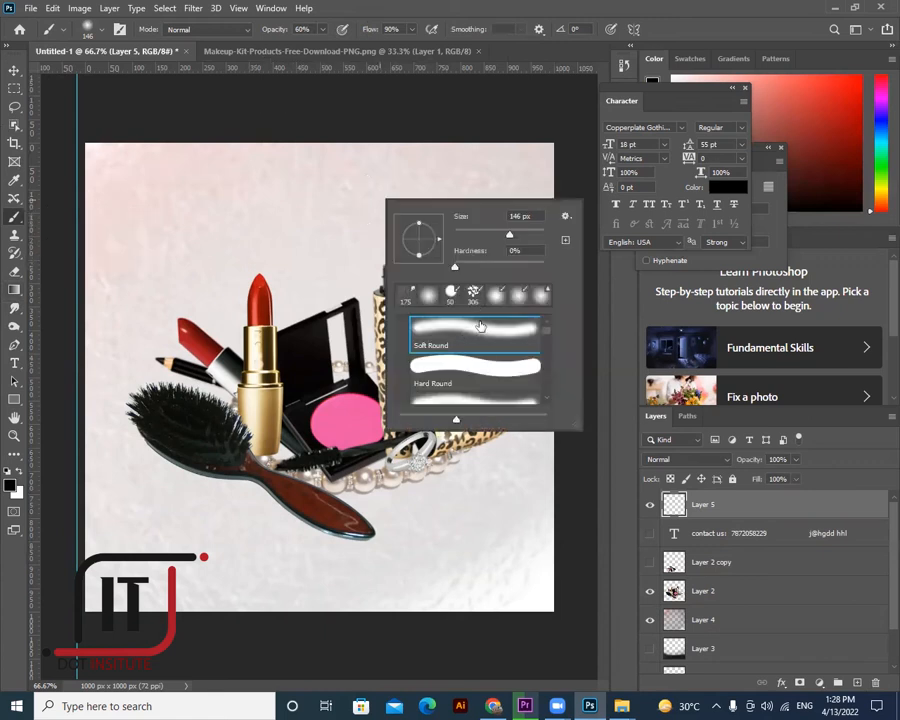
{"action": "scroll", "coordinate": [488, 360], "scroll_direction": "down", "scroll_amount": 1}
{"action": "scroll", "coordinate": [490, 362], "scroll_direction": "down", "scroll_amount": 1}
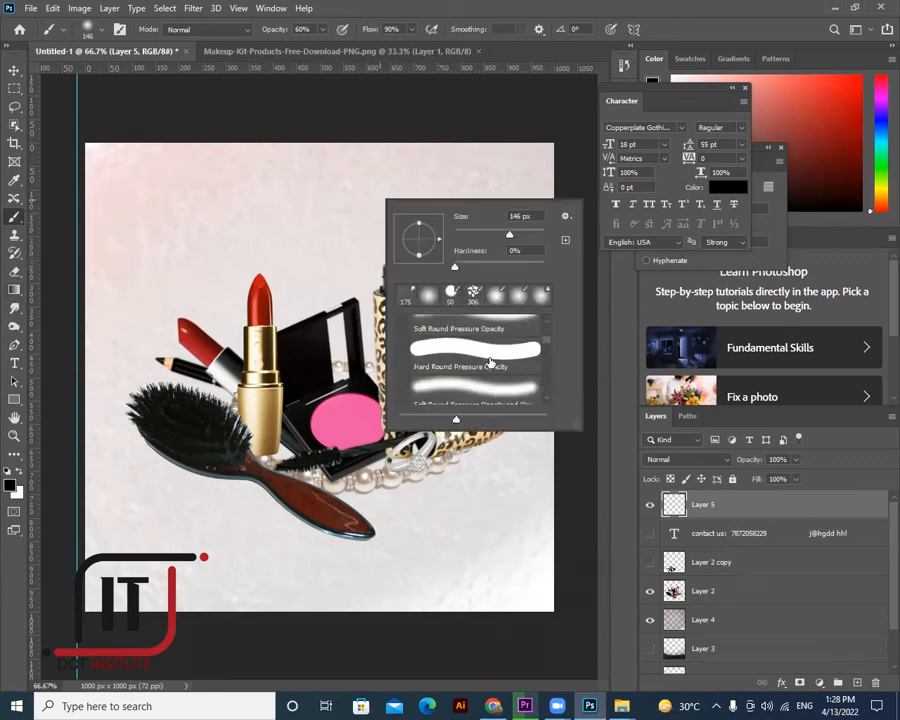
{"action": "scroll", "coordinate": [490, 362], "scroll_direction": "down", "scroll_amount": 2}
{"action": "scroll", "coordinate": [486, 364], "scroll_direction": "down", "scroll_amount": 1}
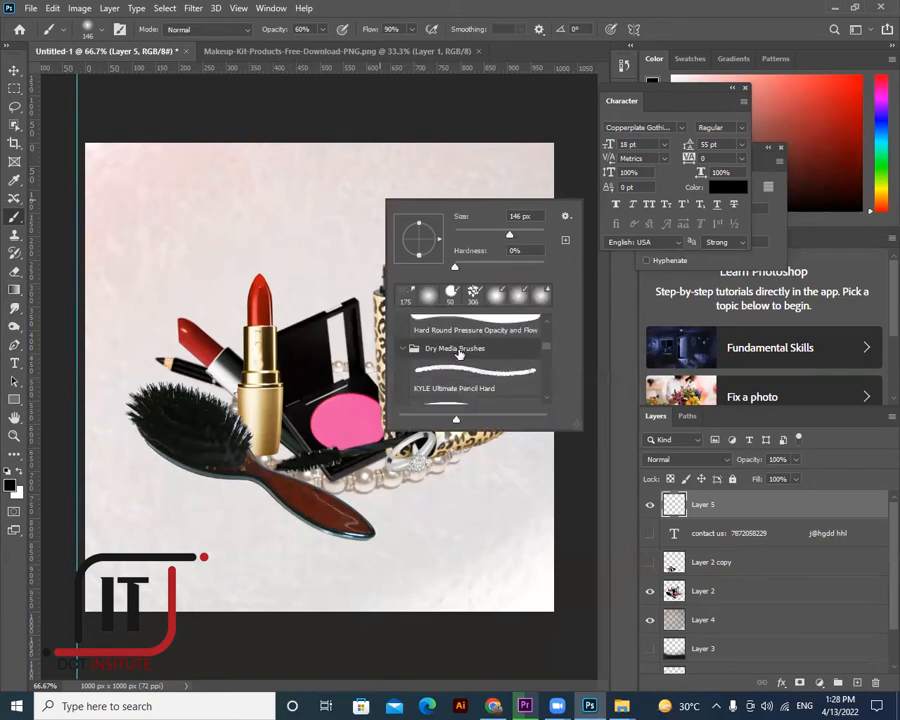
{"action": "scroll", "coordinate": [483, 366], "scroll_direction": "down", "scroll_amount": 2}
{"action": "left_click", "coordinate": [484, 368]}
{"action": "left_click_drag", "start_coordinate": [179, 236], "coordinate": [278, 199]}
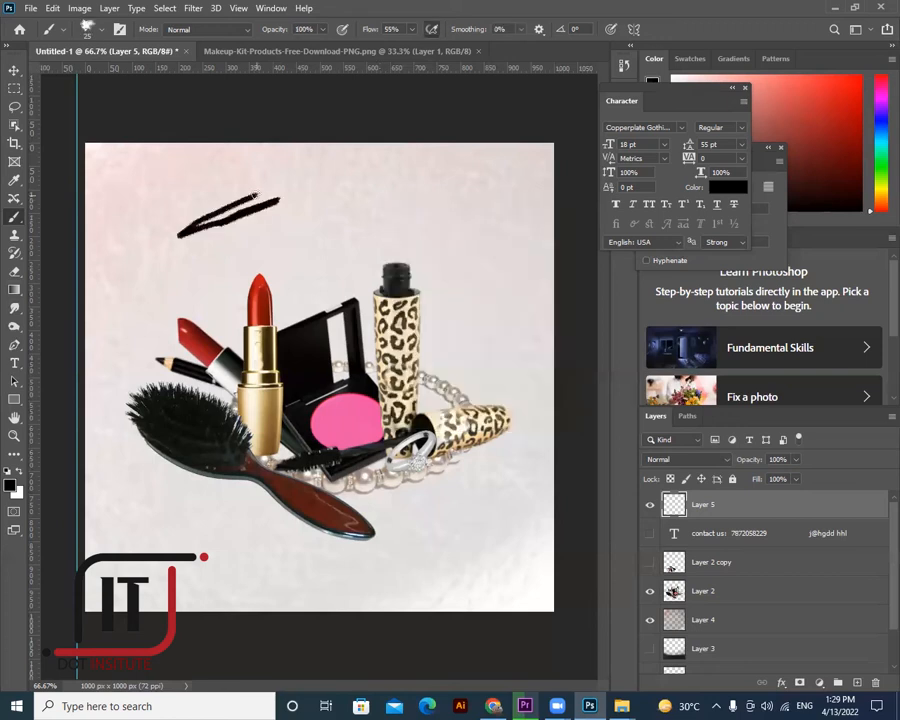
- Undo the test stroke and paint a dark-red patch upper-left with a 97 px brush
{"action": "key", "text": "ctrl+z"}
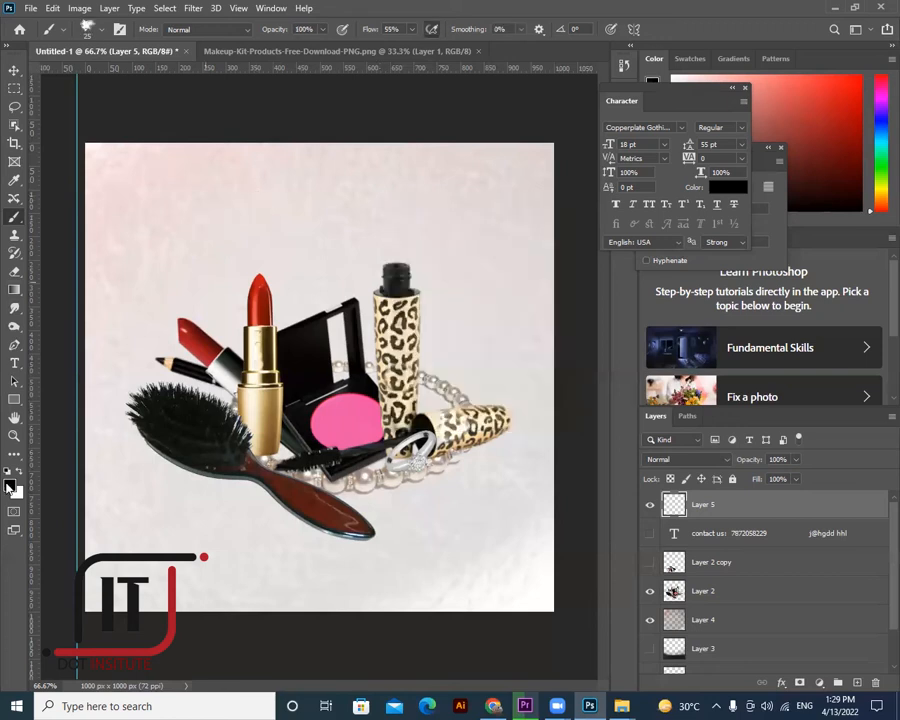
{"action": "left_click", "coordinate": [188, 336]}
{"action": "left_click", "coordinate": [788, 440]}
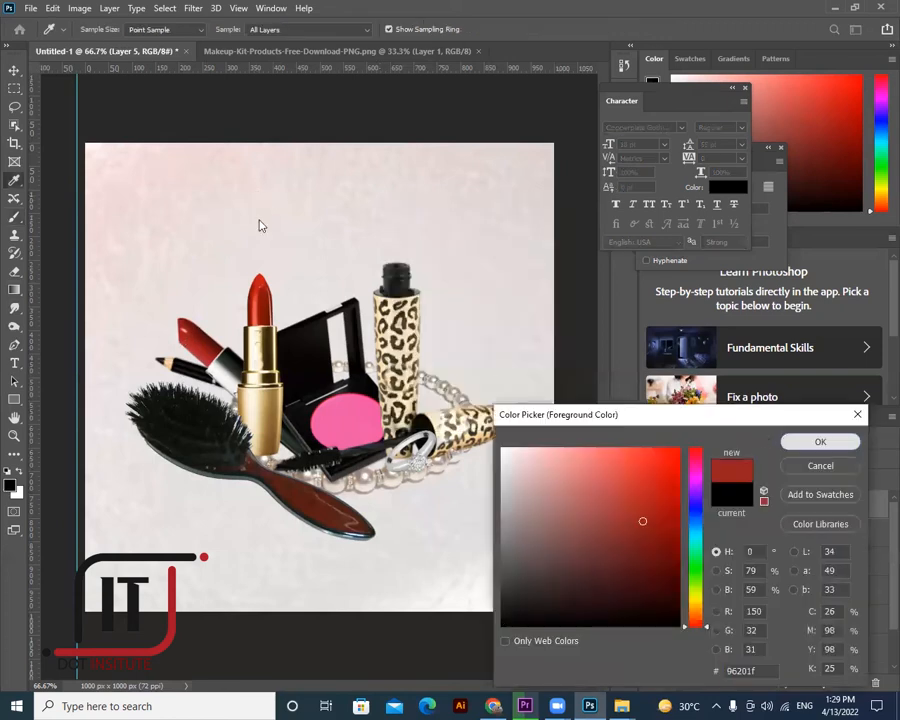
{"action": "key", "text": "Return"}
{"action": "mouse_move", "coordinate": [226, 168]}
{"action": "left_mouse_down"}
{"action": "mouse_move", "coordinate": [186, 206]}
{"action": "mouse_move", "coordinate": [255, 178]}
{"action": "left_mouse_up"}
{"action": "left_click_drag", "start_coordinate": [96, 77], "coordinate": [119, 77]}
{"action": "mouse_move", "coordinate": [245, 184]}
{"action": "left_mouse_down"}
{"action": "mouse_move", "coordinate": [247, 165]}
{"action": "mouse_move", "coordinate": [114, 214]}
{"action": "mouse_move", "coordinate": [148, 188]}
{"action": "mouse_move", "coordinate": [170, 190]}
{"action": "mouse_move", "coordinate": [197, 214]}
{"action": "mouse_move", "coordinate": [270, 180]}
{"action": "mouse_move", "coordinate": [229, 213]}
{"action": "mouse_move", "coordinate": [268, 186]}
{"action": "mouse_move", "coordinate": [165, 240]}
{"action": "mouse_move", "coordinate": [125, 195]}
{"action": "mouse_move", "coordinate": [206, 193]}
{"action": "mouse_move", "coordinate": [251, 157]}
{"action": "left_mouse_up"}
- Move the red patch slightly down and roughen its flat top edge with red
{"action": "left_click", "coordinate": [15, 71]}
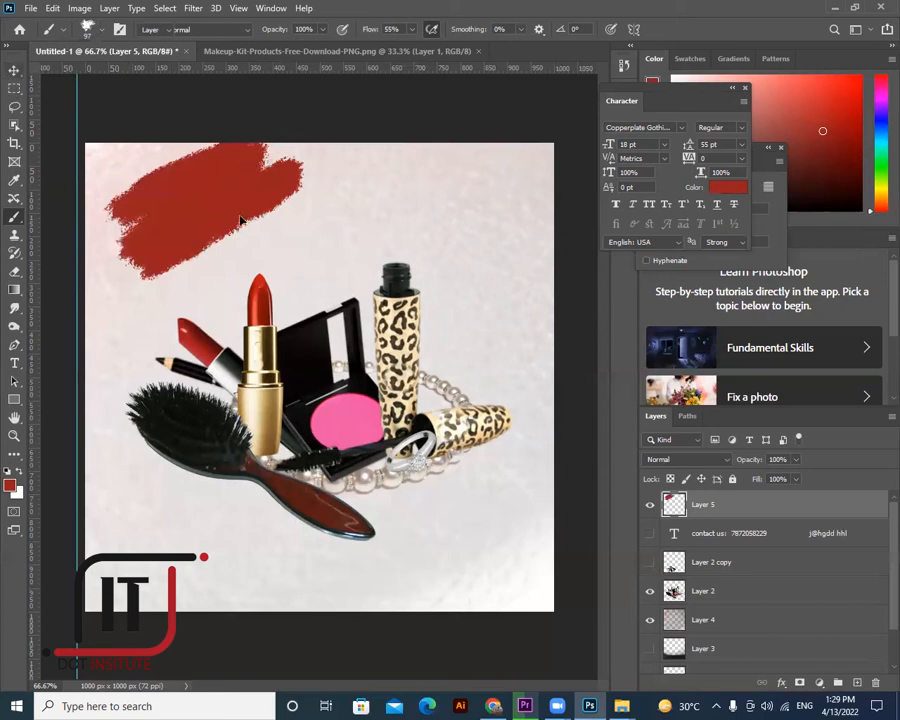
{"action": "left_click_drag", "start_coordinate": [233, 222], "coordinate": [233, 253]}
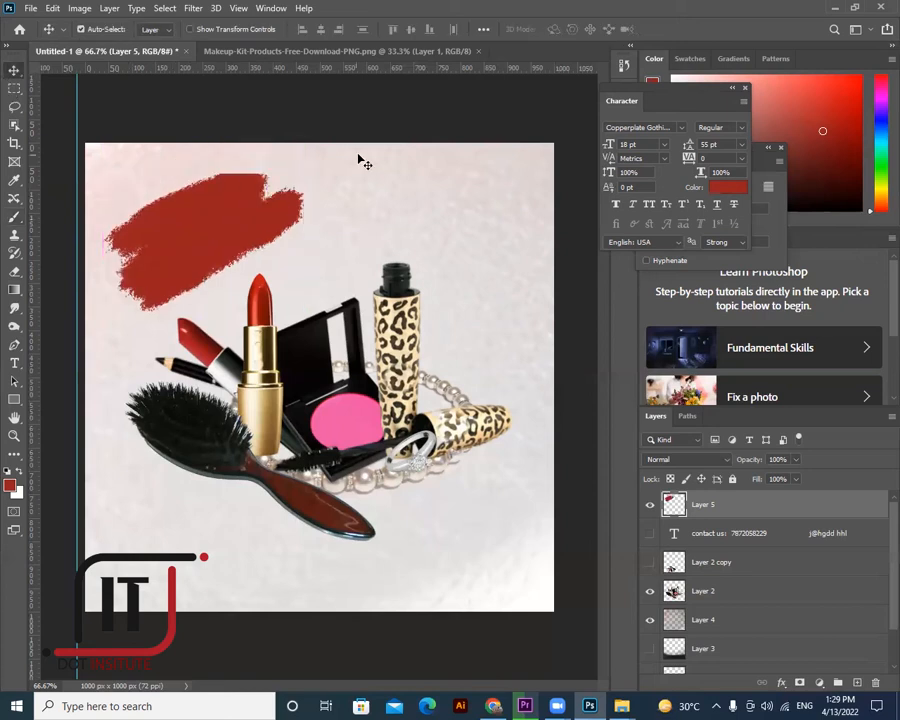
{"action": "key", "text": "ctrl"}
{"action": "right_click", "coordinate": [16, 253]}
{"action": "right_click", "coordinate": [15, 216]}
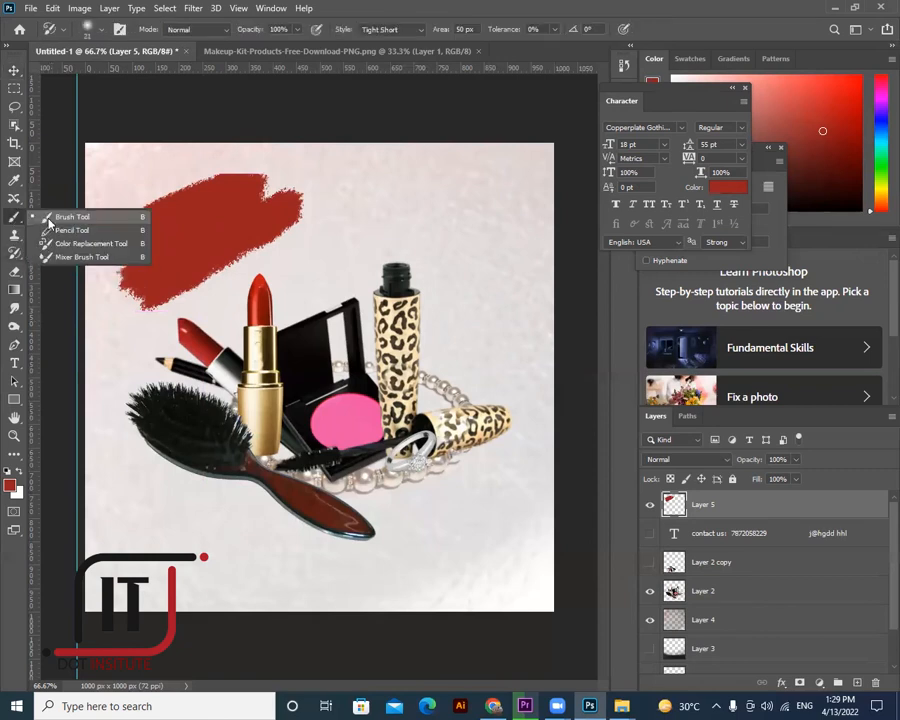
{"action": "left_click_drag", "start_coordinate": [251, 176], "coordinate": [220, 193]}
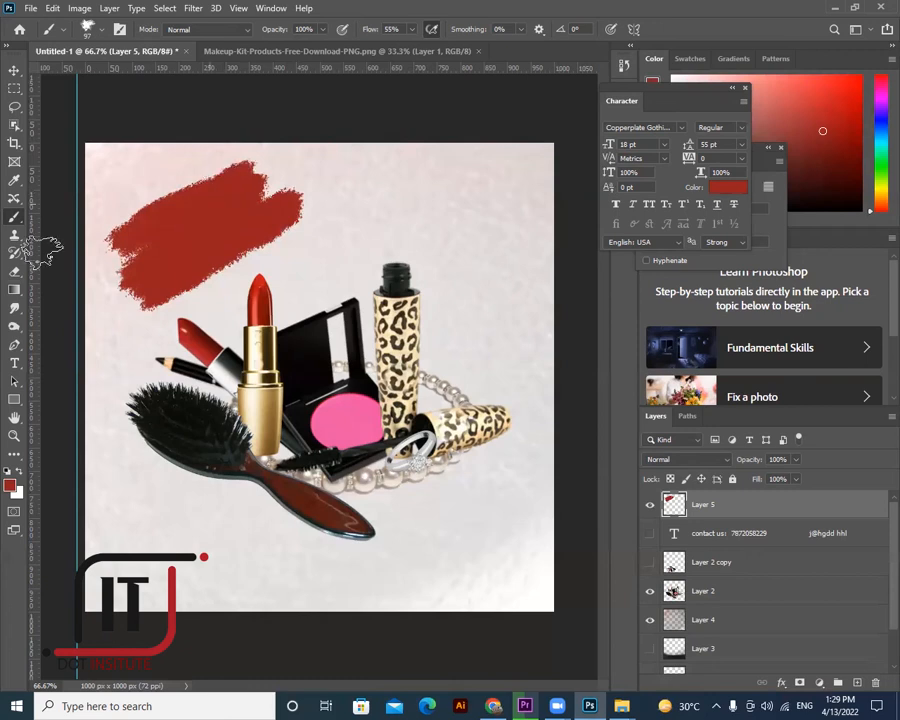
- Rotate the red patch slightly and nudge it a little left
{"action": "left_click", "coordinate": [14, 72]}
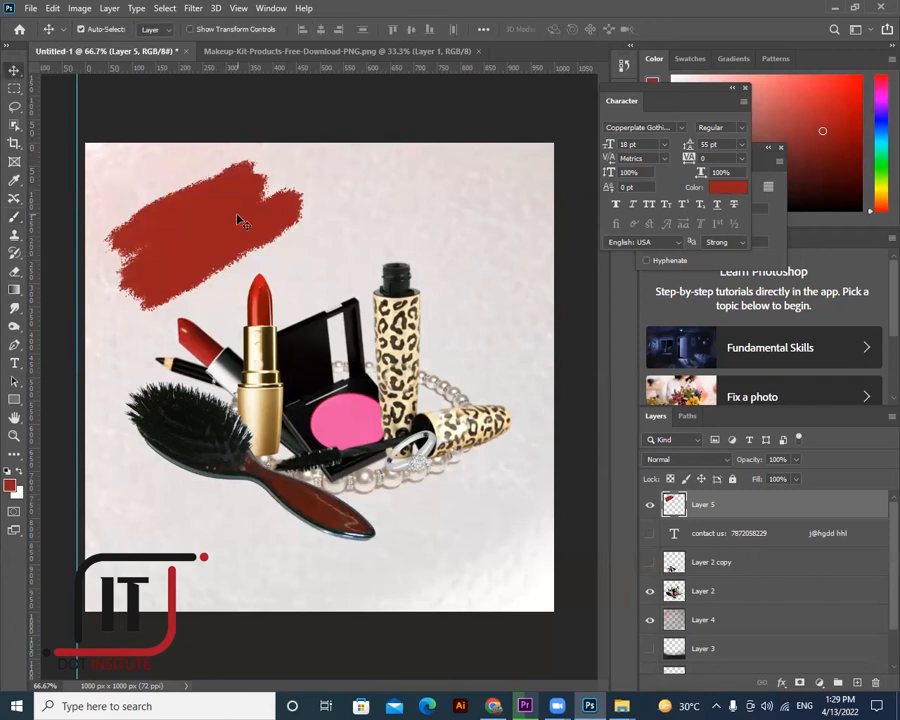
{"action": "key", "text": "ctrl+t"}
{"action": "left_click_drag", "start_coordinate": [362, 207], "coordinate": [356, 197]}
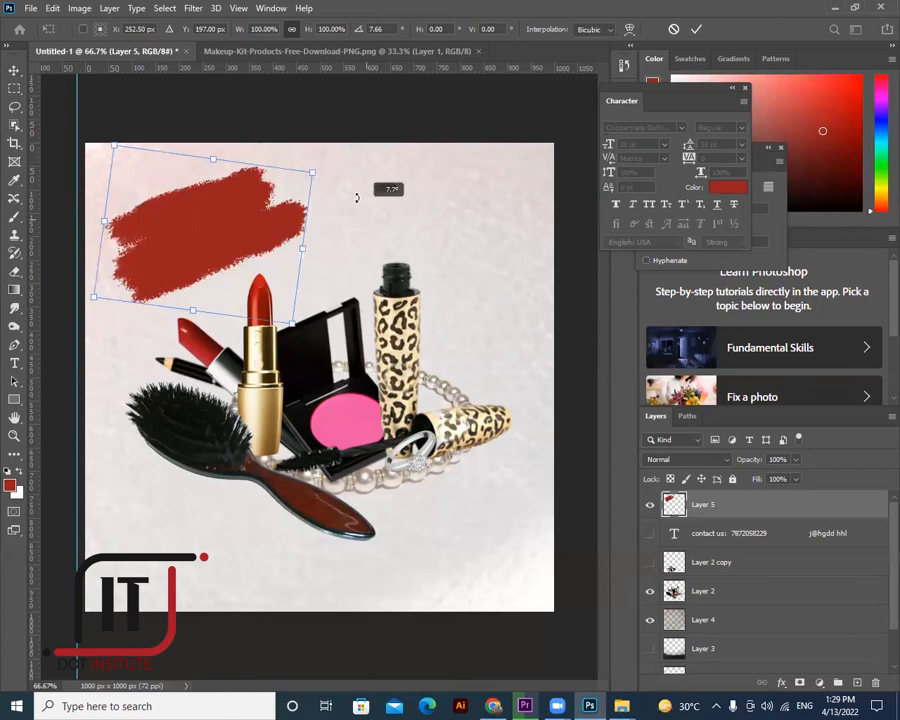
{"action": "left_click_drag", "start_coordinate": [230, 237], "coordinate": [224, 237]}
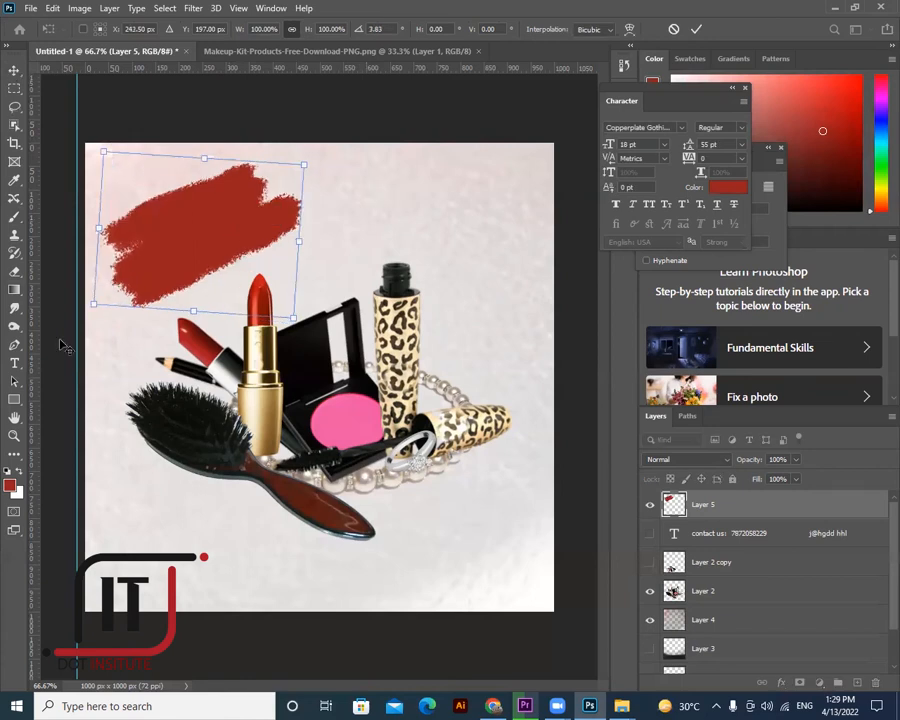
{"action": "left_click", "coordinate": [14, 362]}
{"action": "left_click", "coordinate": [450, 185]}
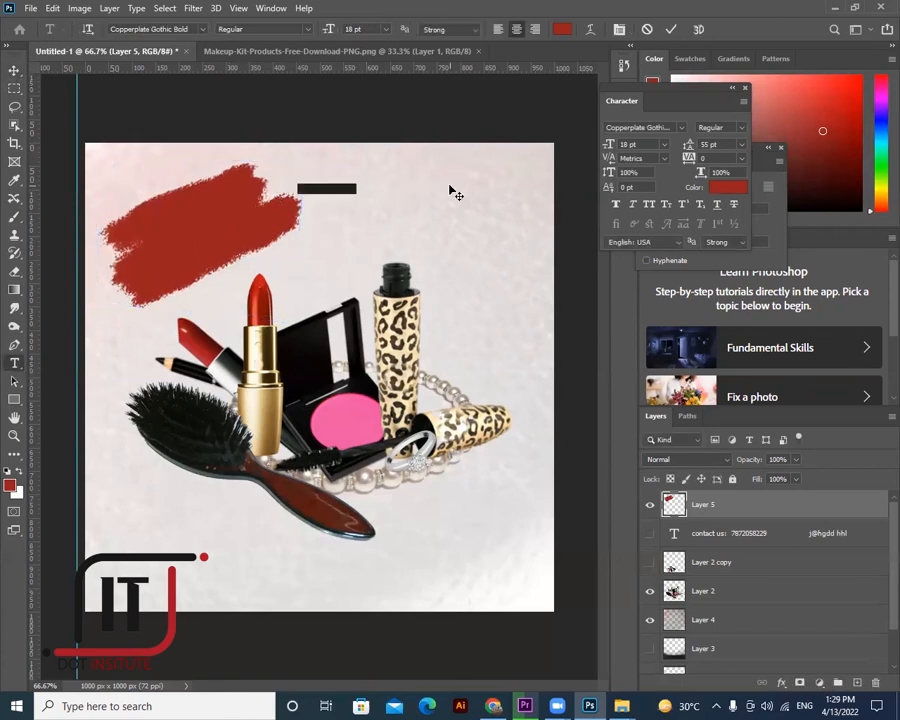
- Type the Rs price text and set it to 72 pt
{"action": "key", "text": "BackSpace"}
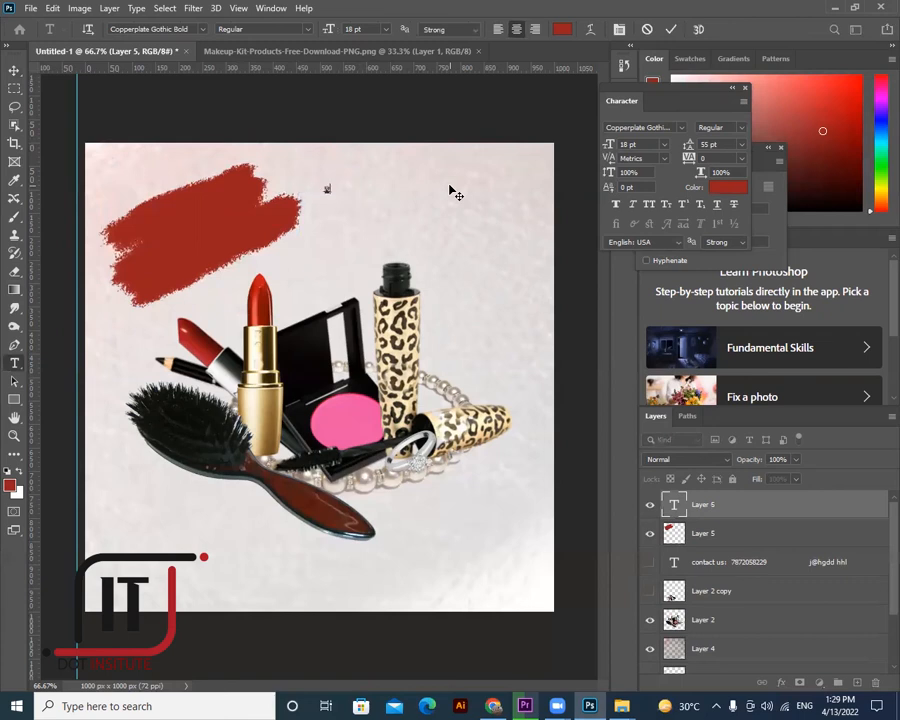
{"action": "type", "text": "Rs 3000"}
{"action": "left_click", "coordinate": [305, 188]}
{"action": "key", "text": "ctrl+a"}
{"action": "left_click", "coordinate": [638, 321]}
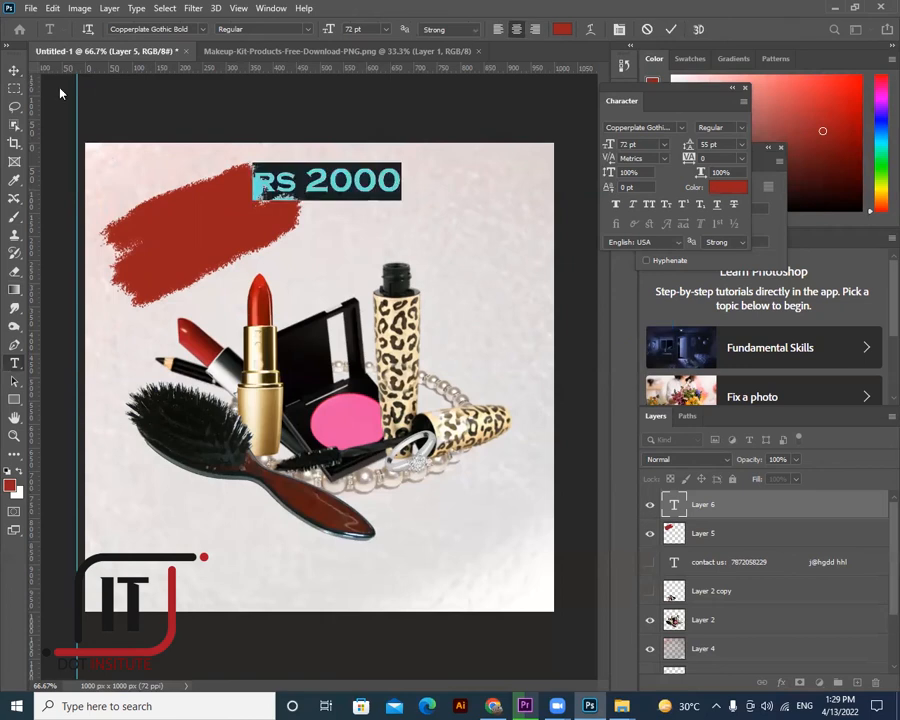
{"action": "key", "text": "ctrl+Return"}
- Recolour the RS 2000 text black and move it onto the red brush stroke
{"action": "left_click", "coordinate": [16, 364]}
{"action": "left_click_drag", "start_coordinate": [550, 164], "coordinate": [665, 146]}
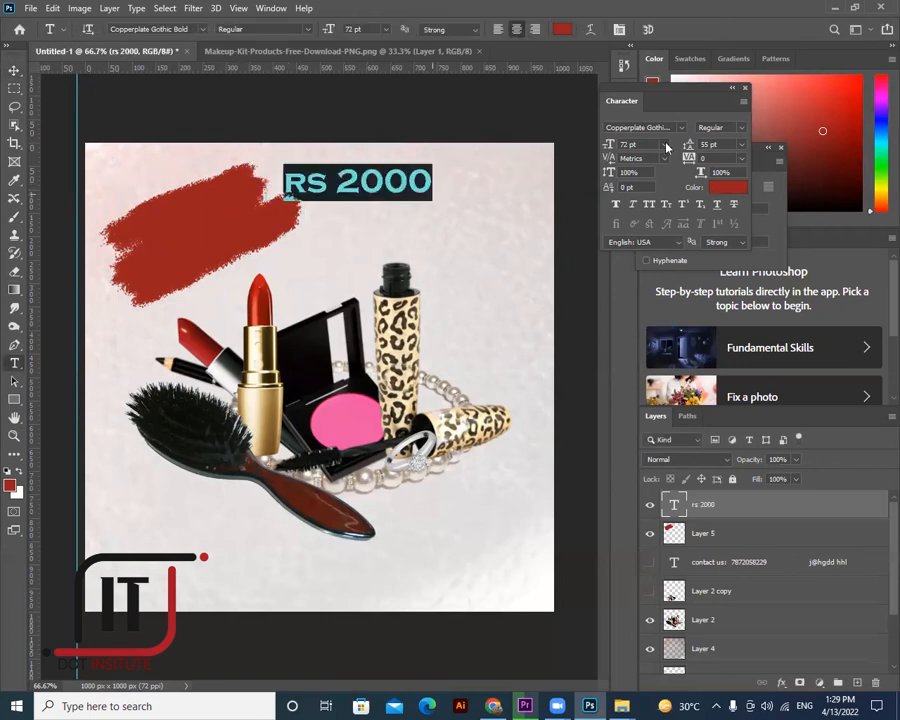
{"action": "left_click", "coordinate": [562, 29]}
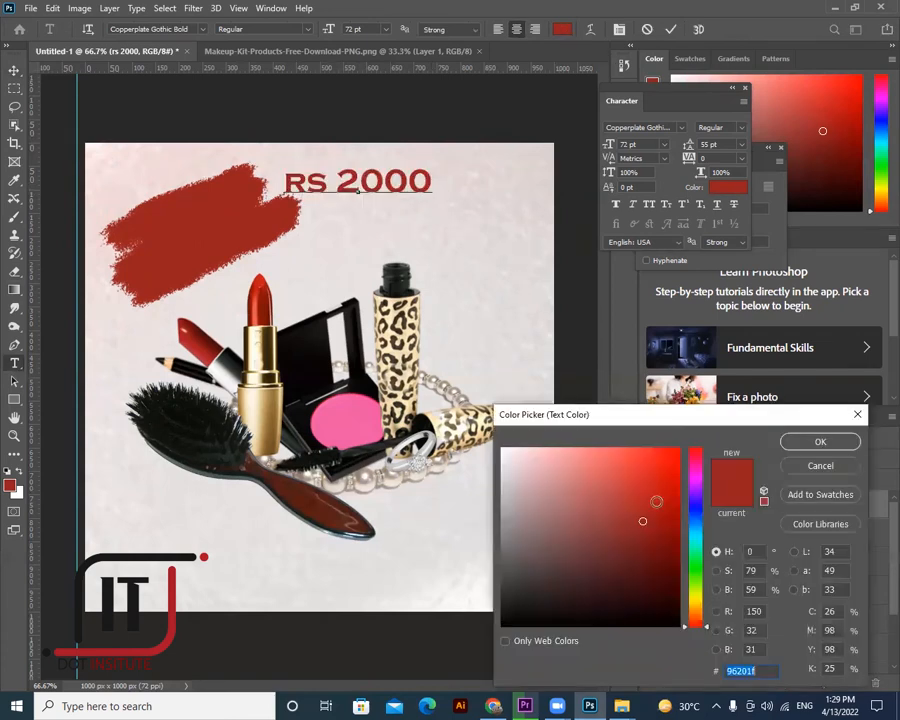
{"action": "left_click", "coordinate": [504, 625]}
{"action": "key", "text": "Return"}
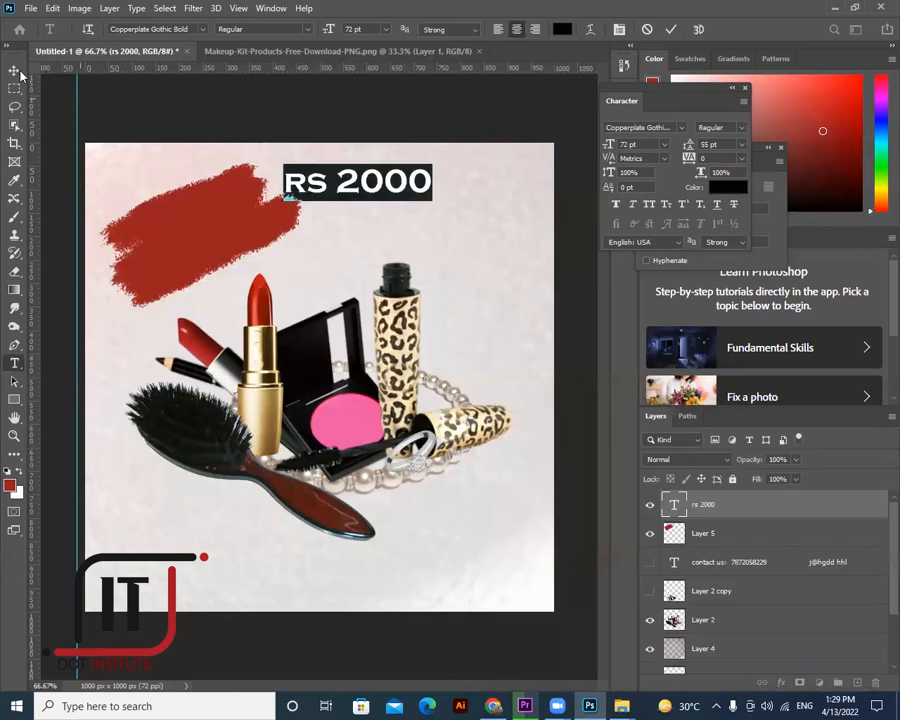
{"action": "left_click_drag", "start_coordinate": [281, 201], "coordinate": [229, 209]}
- Tilt RS 2000 to follow the brush stroke and break it into two lines
{"action": "key", "text": "ctrl+t"}
{"action": "left_click_drag", "start_coordinate": [304, 163], "coordinate": [303, 162]}
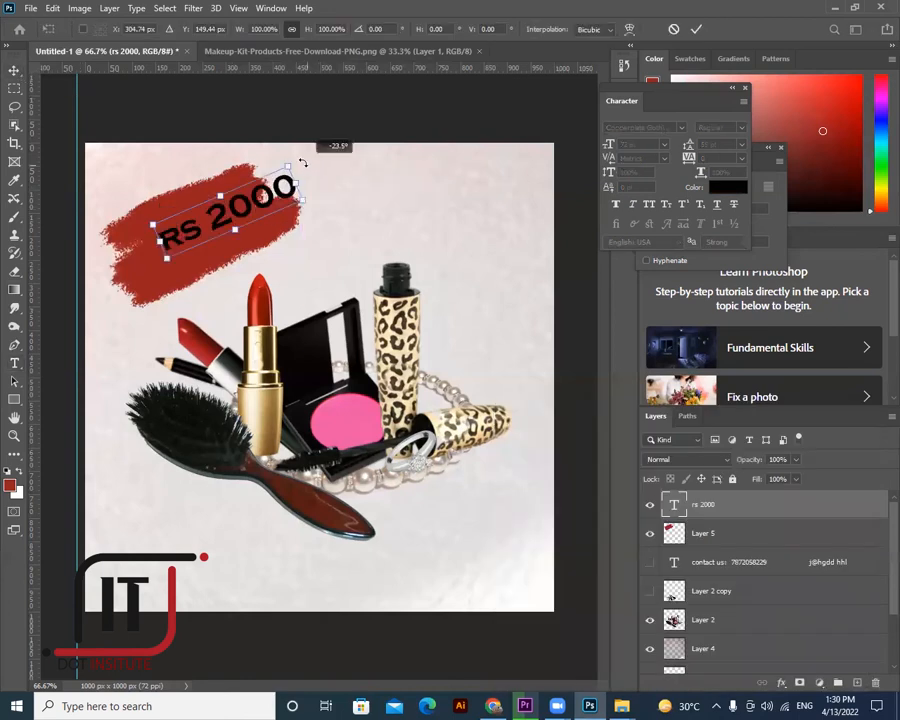
{"action": "left_click_drag", "start_coordinate": [233, 210], "coordinate": [203, 204]}
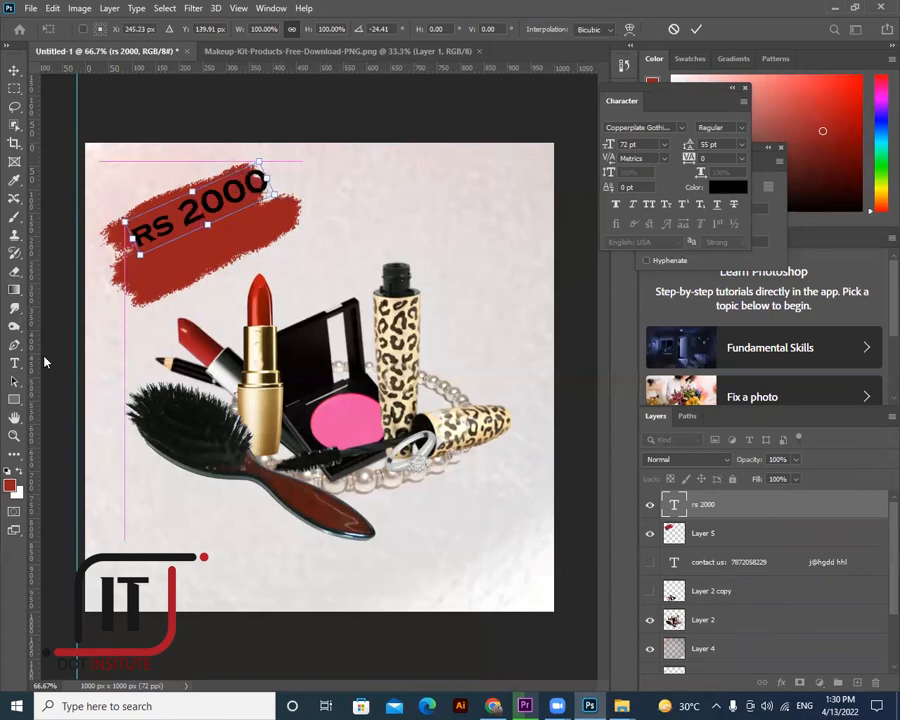
{"action": "key", "text": "Return"}
{"action": "left_click", "coordinate": [204, 216]}
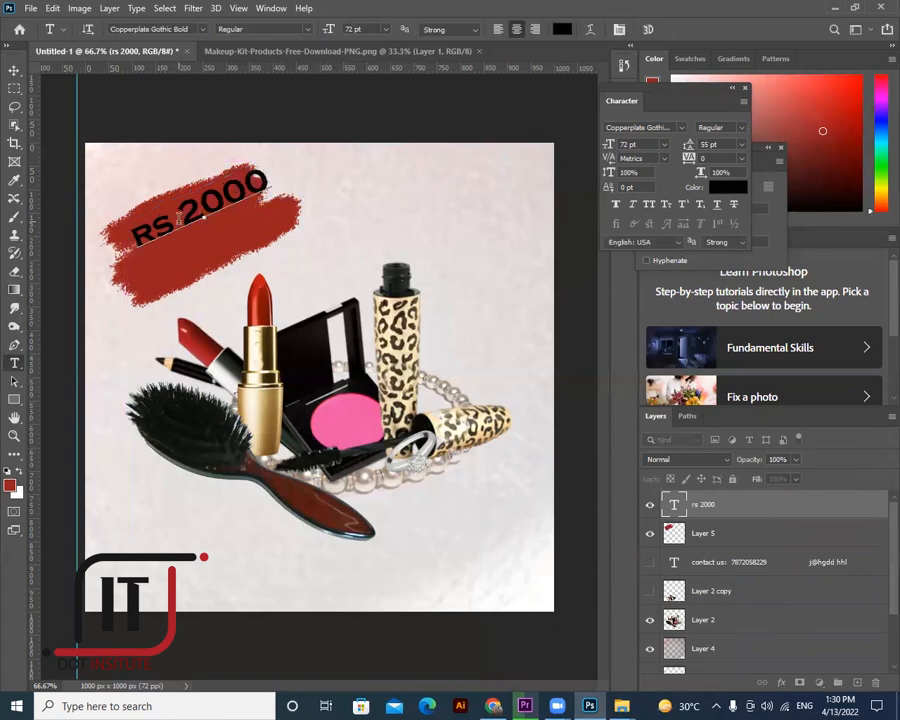
{"action": "key", "text": "Return"}
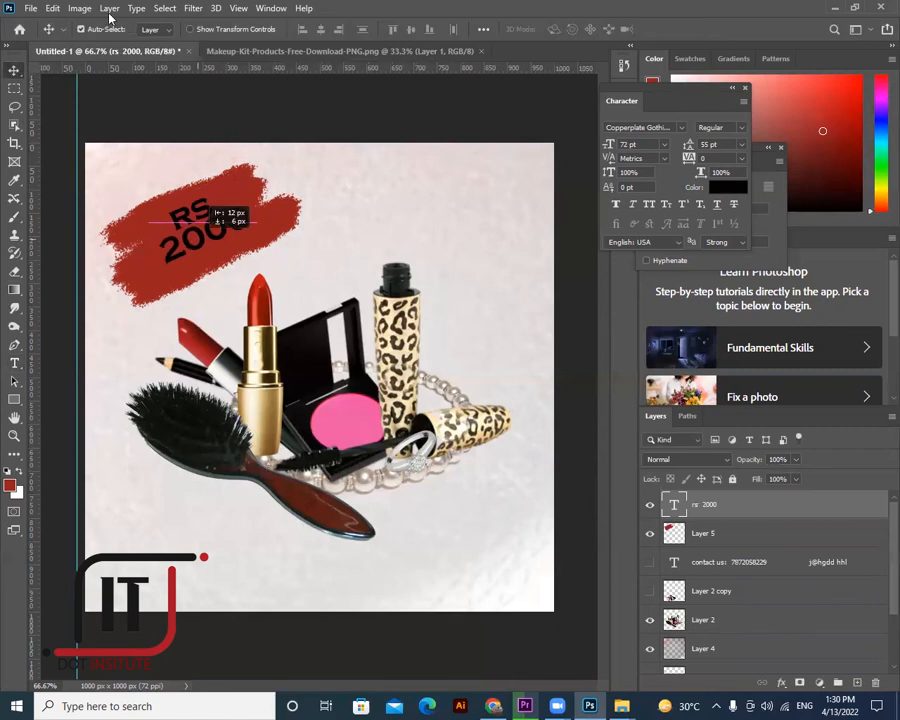
- Give the RS 2000 text a 6 px white Stroke layer style
{"action": "left_click", "coordinate": [109, 10]}
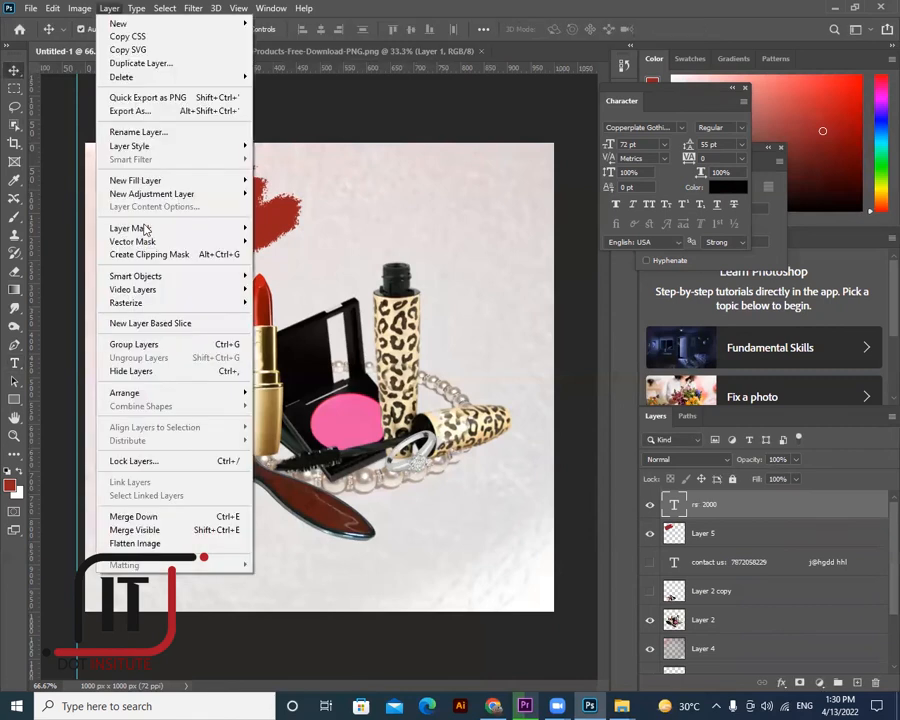
{"action": "mouse_move", "coordinate": [200, 146]}
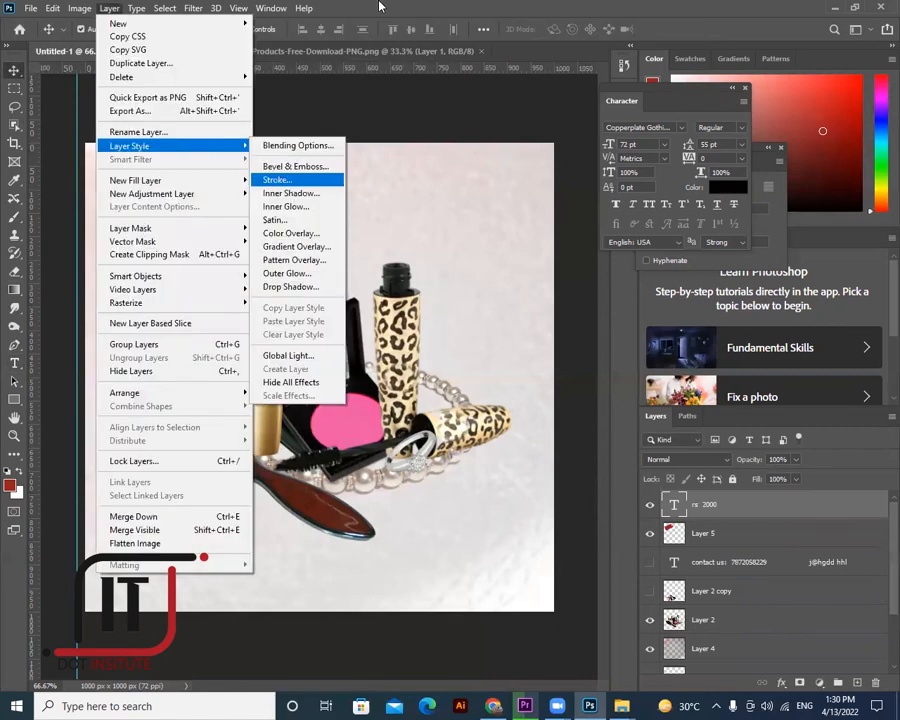
{"action": "left_click", "coordinate": [277, 180]}
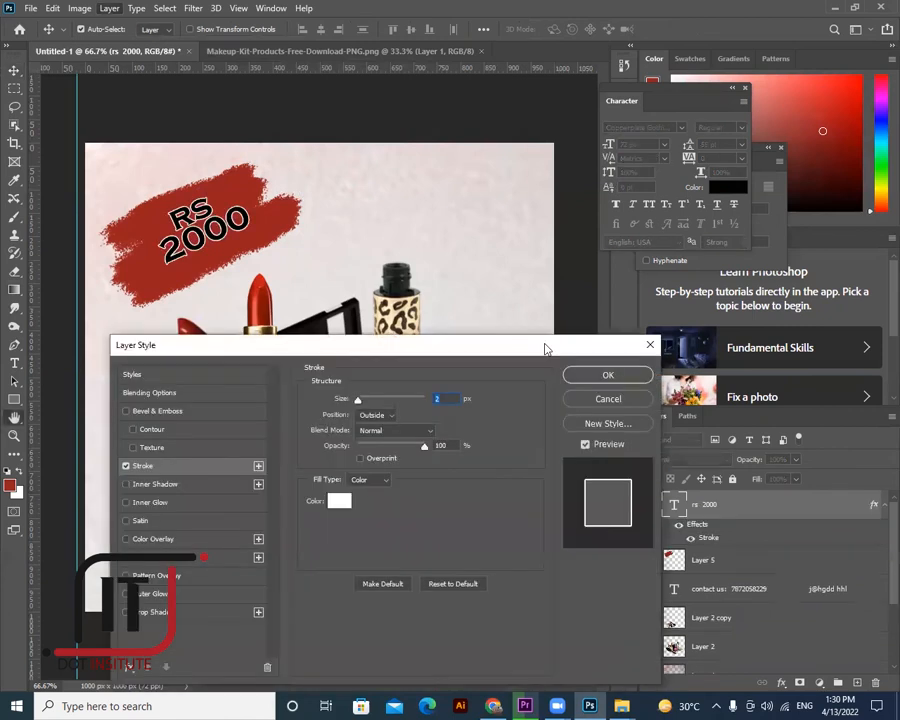
{"action": "left_click_drag", "start_coordinate": [362, 402], "coordinate": [364, 401]}
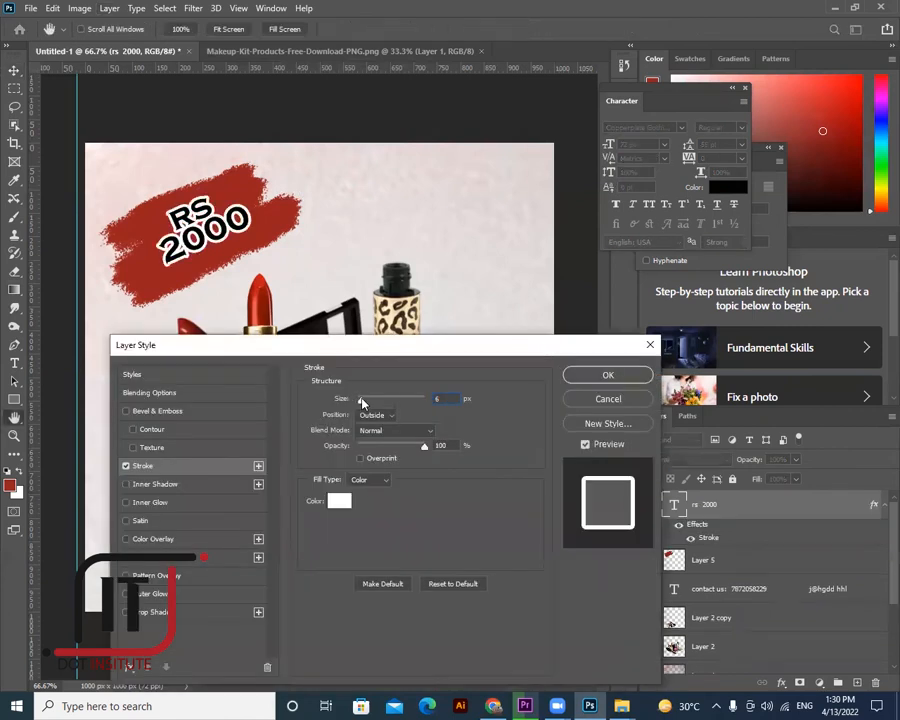
{"action": "left_click", "coordinate": [589, 377]}
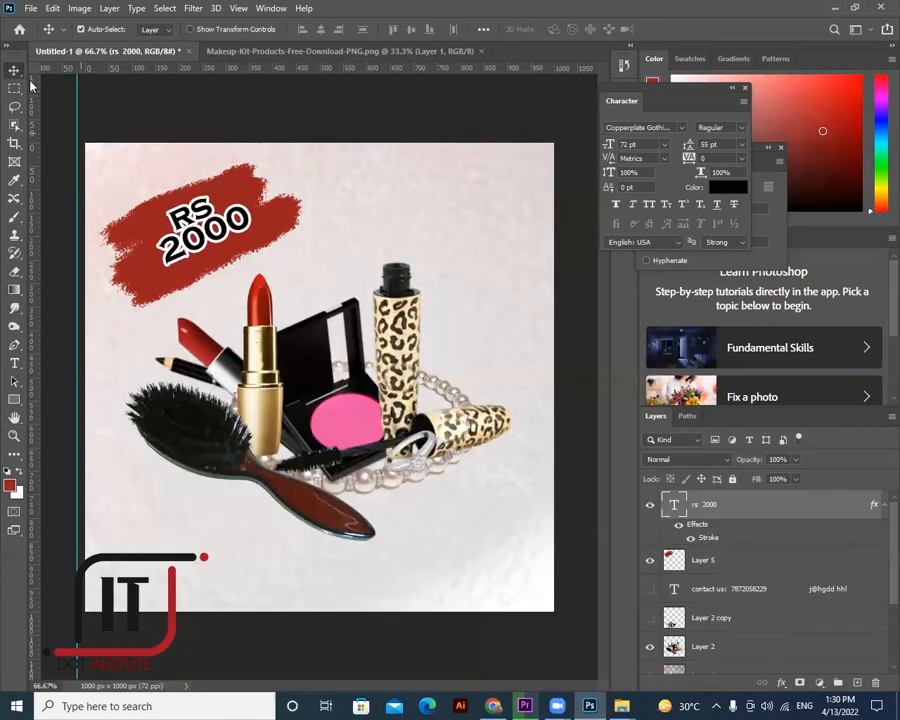
{"action": "left_click", "coordinate": [62, 392]}
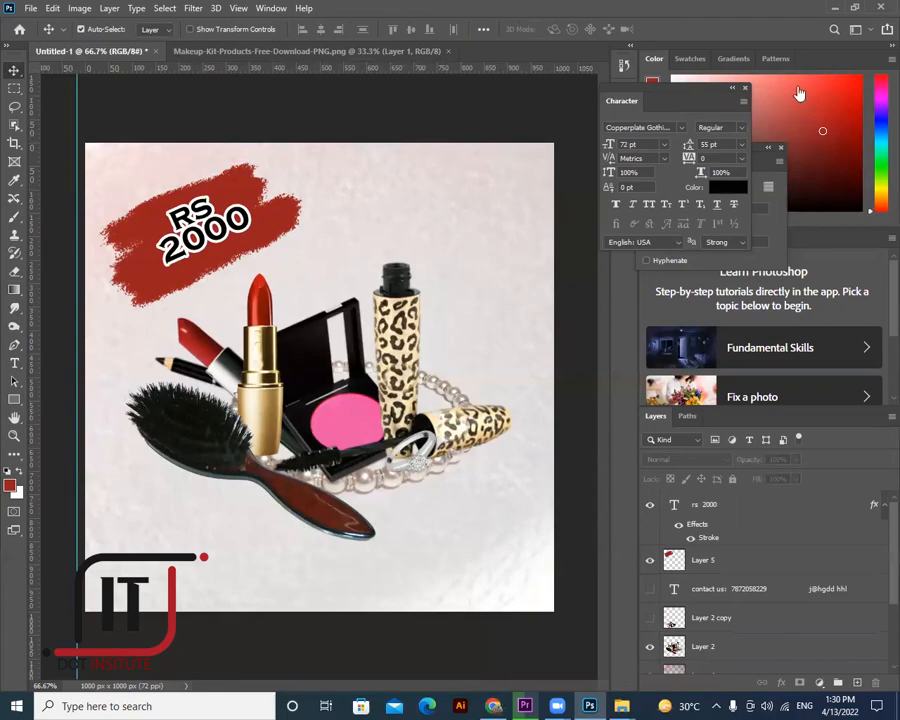
{"action": "key", "text": "alt+Tab"}
- Search Google for 'beauty logo', then change the query to 'cosmetic logo png'
{"action": "key", "text": "ctrl+t"}
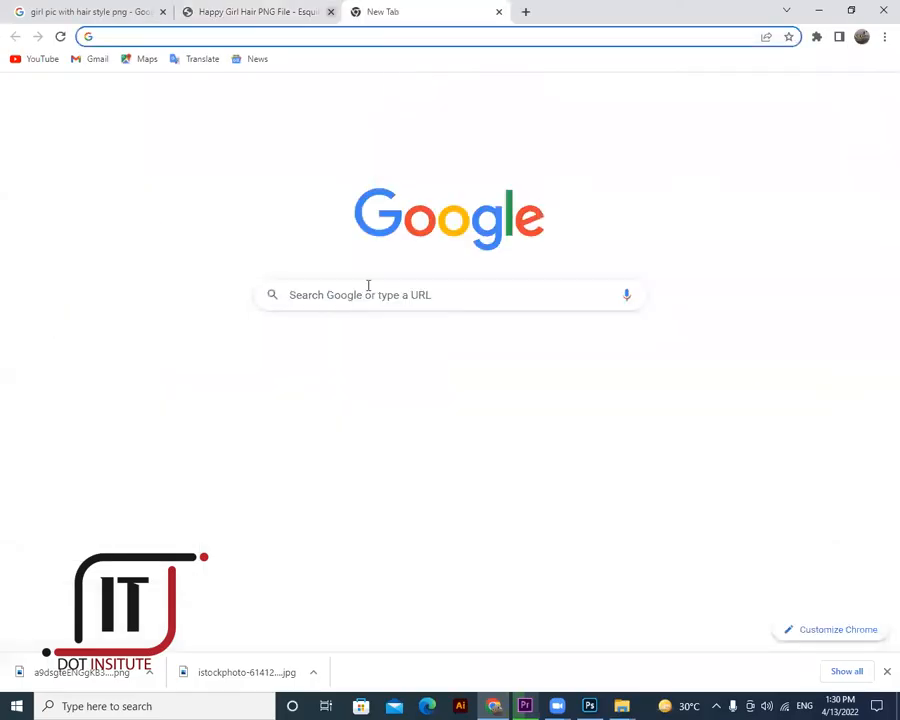
{"action": "left_click", "coordinate": [367, 288]}
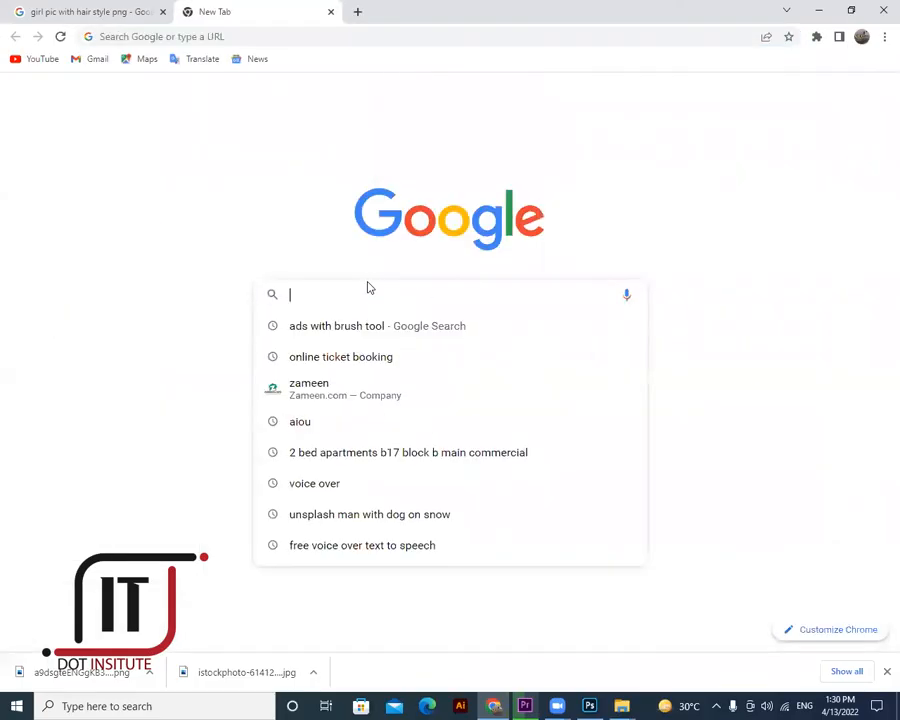
{"action": "type", "text": "beauty "}
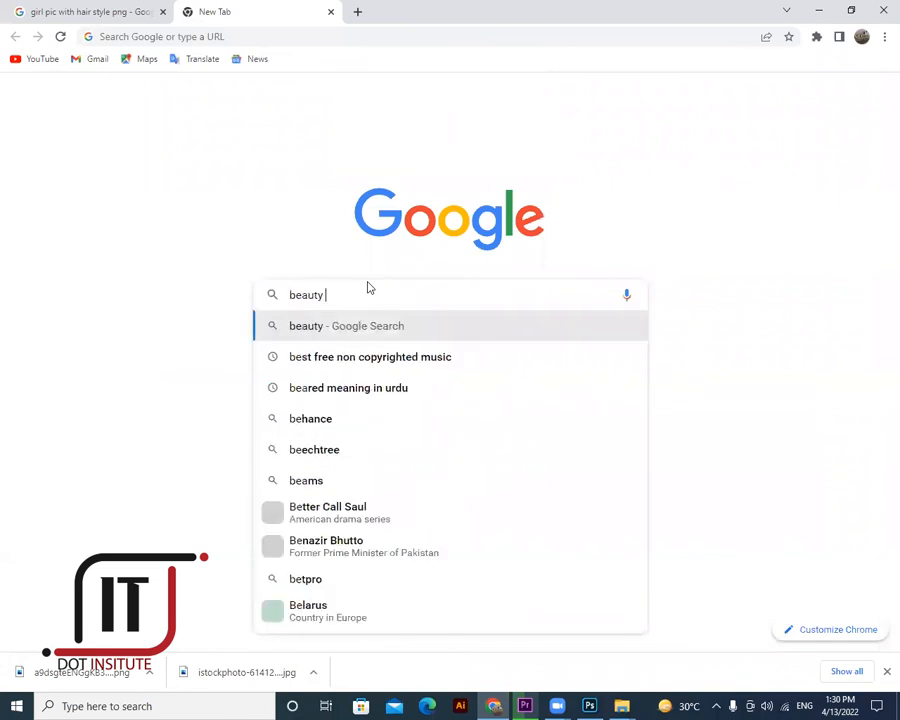
{"action": "type", "text": "logo"}
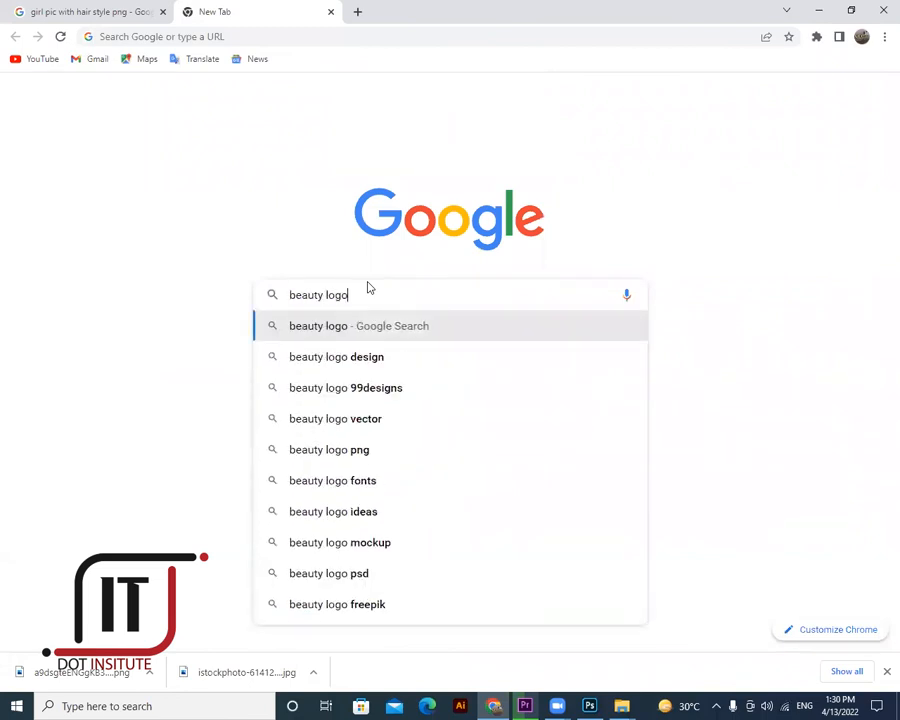
{"action": "key", "text": "Return"}
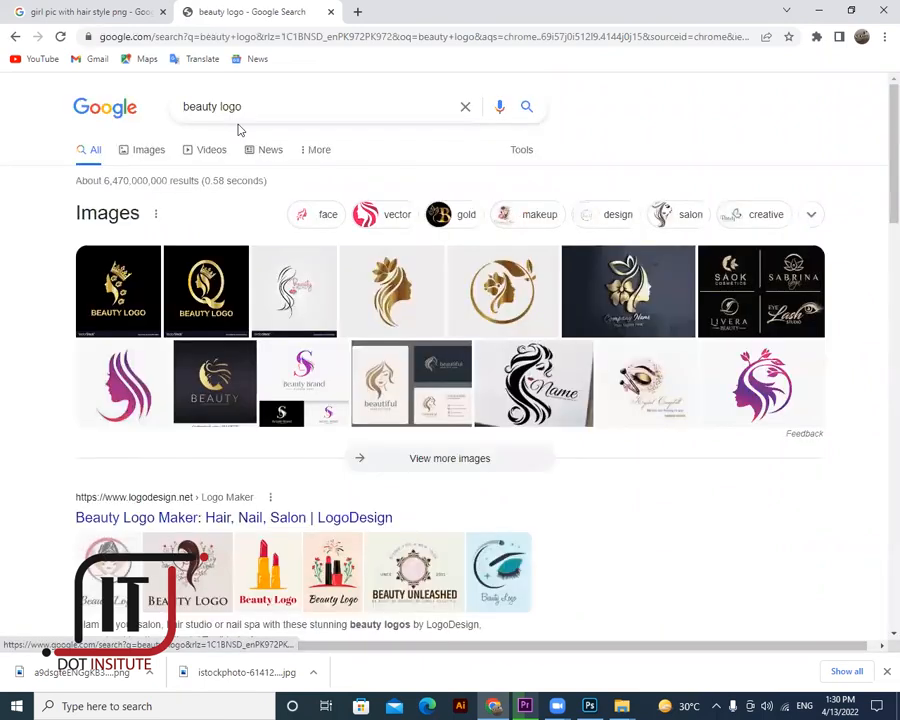
{"action": "triple_click", "coordinate": [186, 107]}
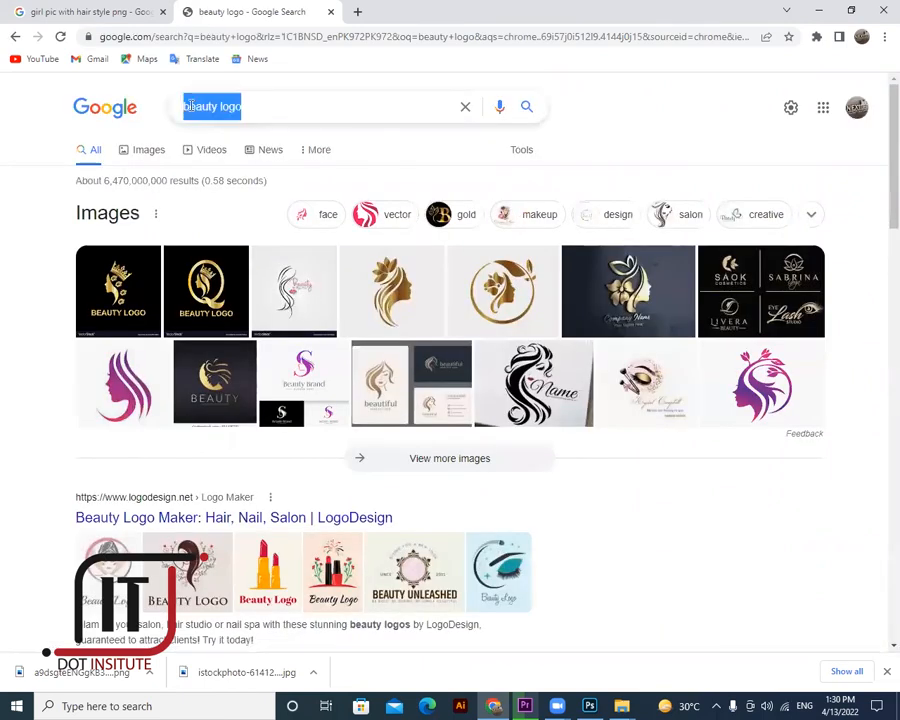
{"action": "type", "text": "cosmetic"}
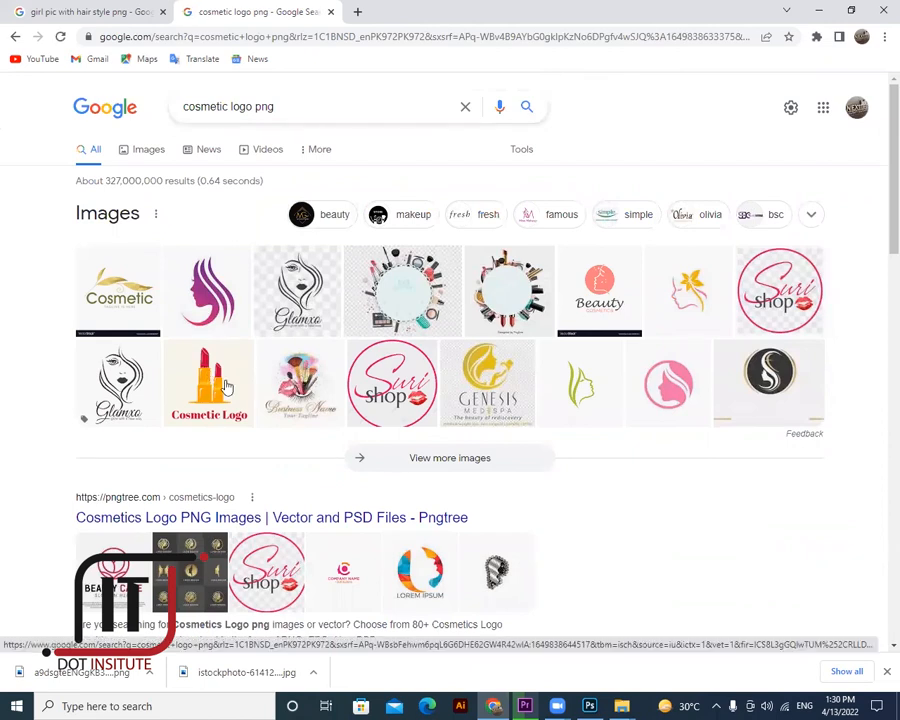
{"action": "scroll", "coordinate": [228, 387], "scroll_direction": "down", "scroll_amount": 2}
{"action": "scroll", "coordinate": [190, 280], "scroll_direction": "up", "scroll_amount": 2}
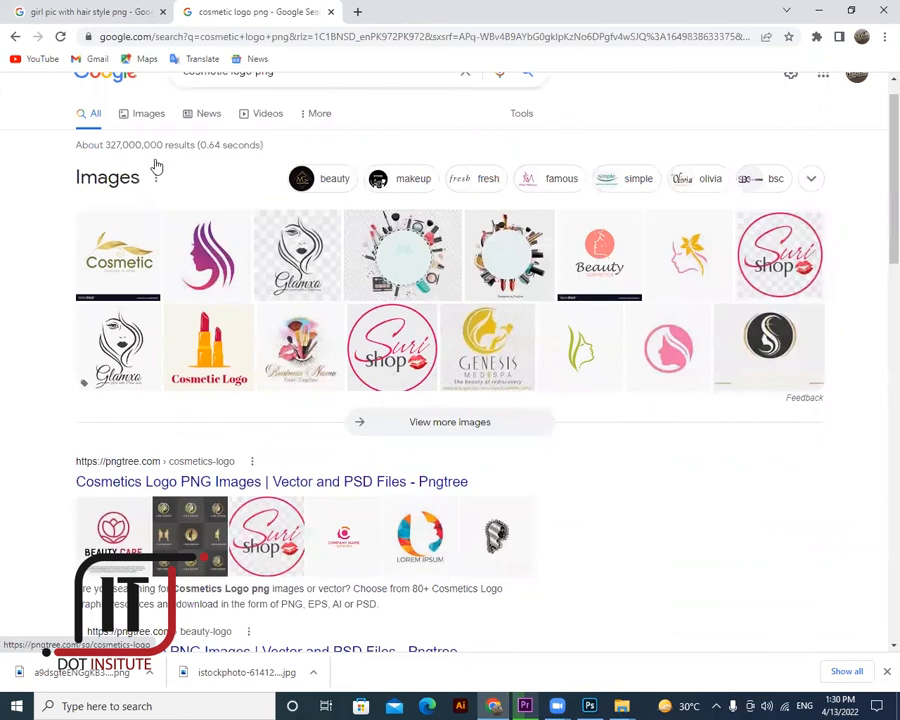
{"action": "scroll", "coordinate": [150, 156], "scroll_direction": "up", "scroll_amount": 1}
- Show image results and preview the red nail-polish Company Name logo
{"action": "left_click", "coordinate": [521, 289]}
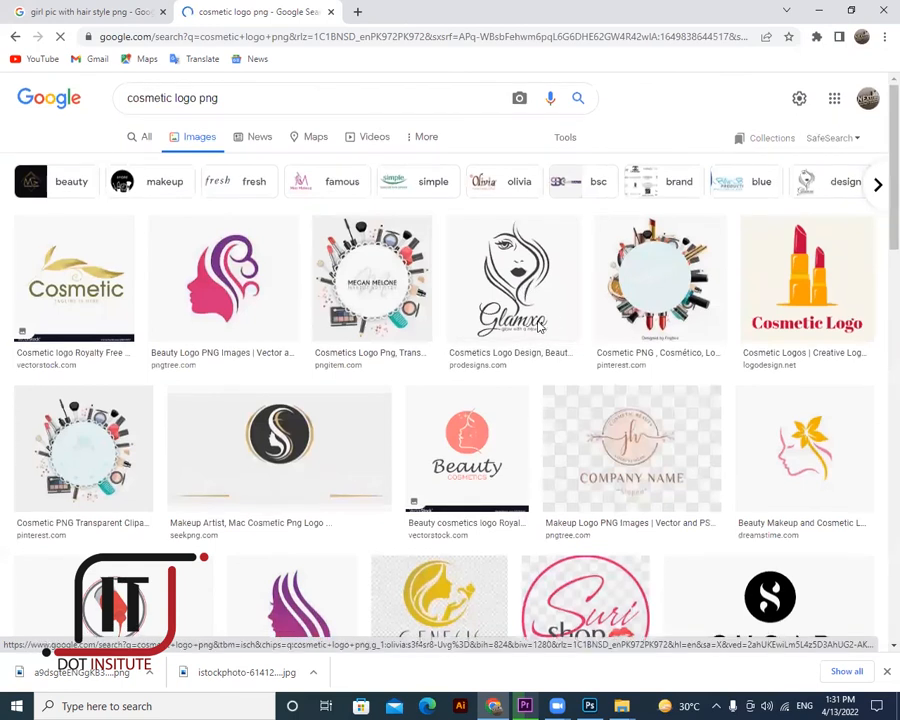
{"action": "scroll", "coordinate": [477, 327], "scroll_direction": "down", "scroll_amount": 1}
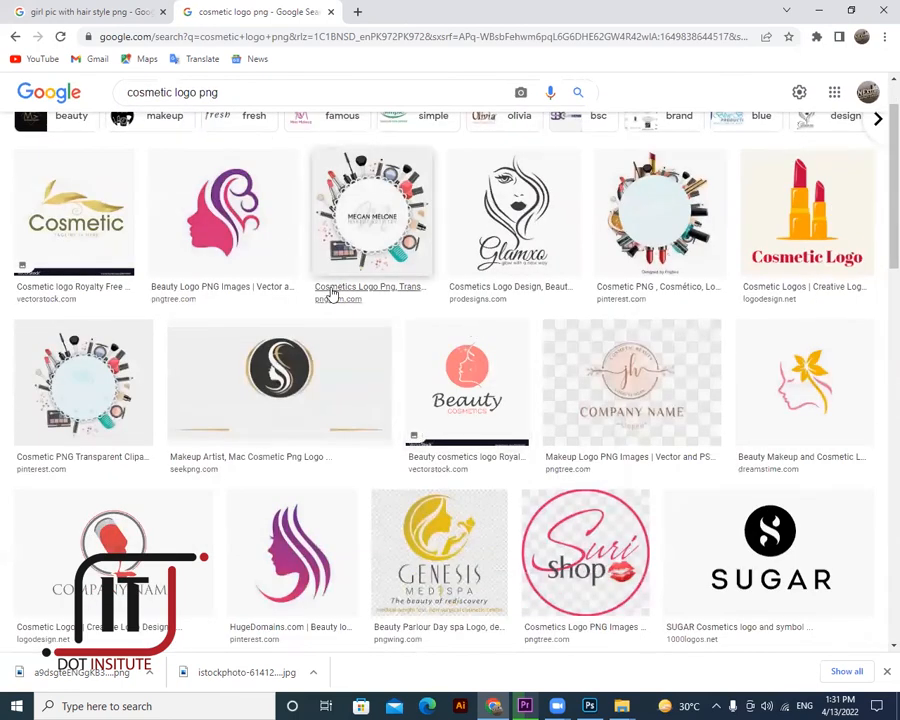
{"action": "scroll", "coordinate": [331, 295], "scroll_direction": "down", "scroll_amount": 1}
{"action": "scroll", "coordinate": [140, 359], "scroll_direction": "down", "scroll_amount": 2}
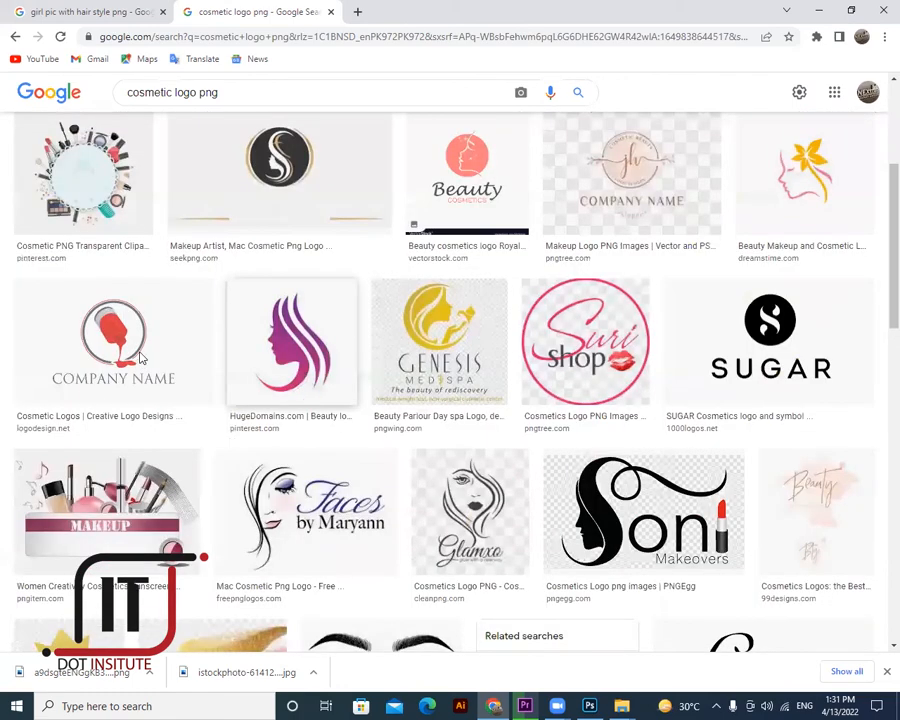
{"action": "left_click", "coordinate": [205, 325]}
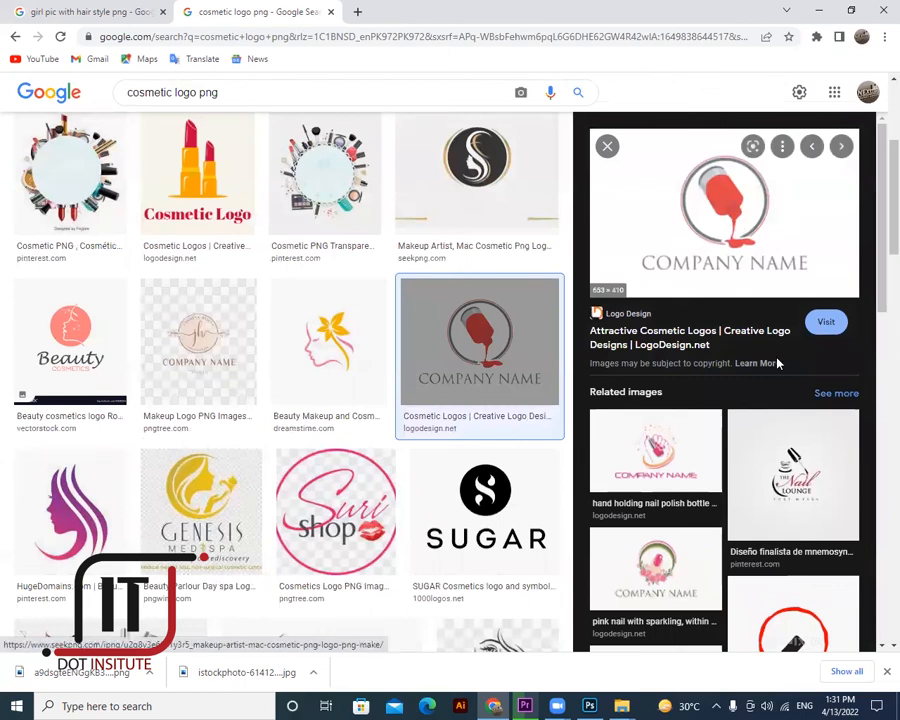
{"action": "right_click", "coordinate": [759, 235]}
{"action": "key", "text": "v"}
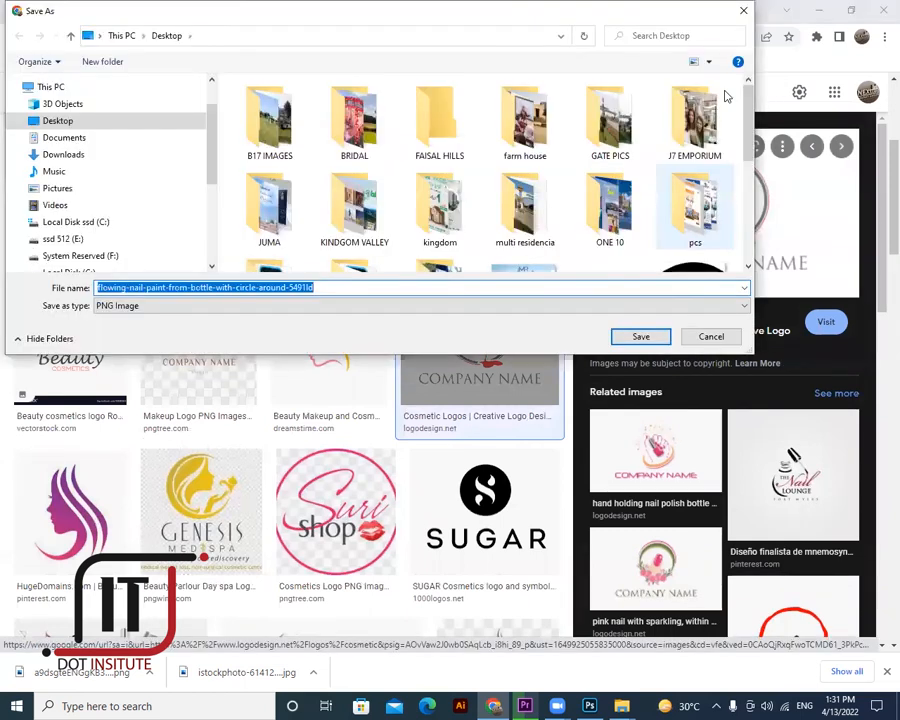
{"action": "left_click", "coordinate": [742, 14]}
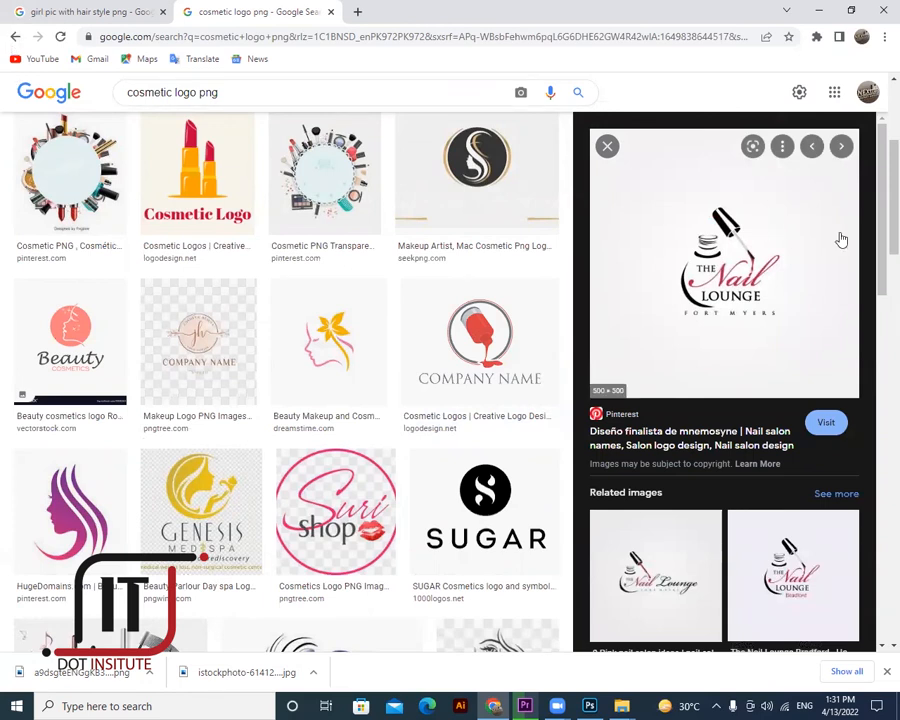
{"action": "left_click", "coordinate": [16, 37]}
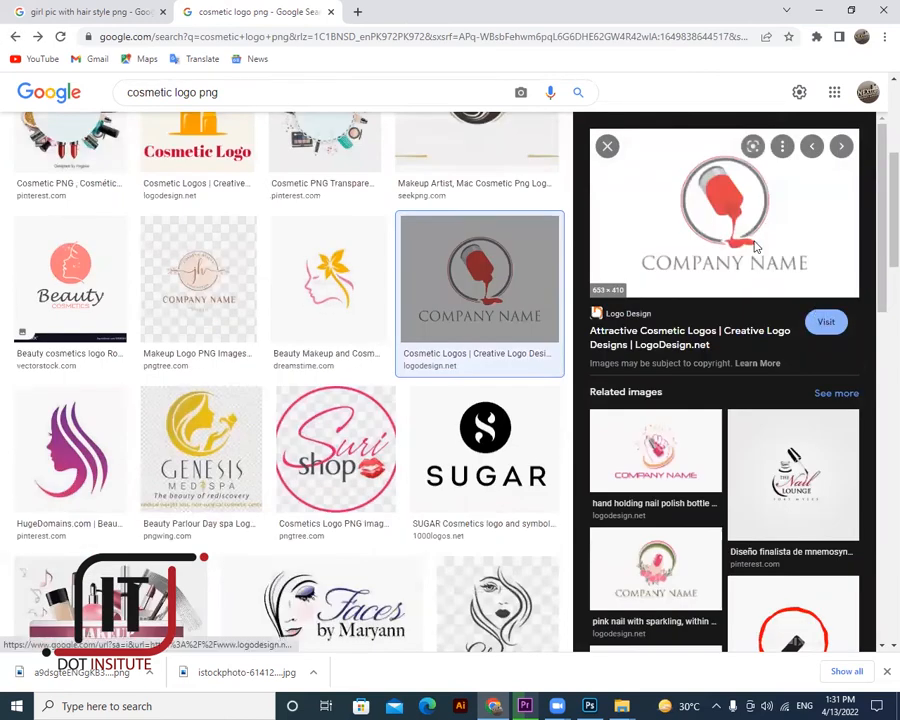
{"action": "right_click", "coordinate": [733, 244]}
- Open the LogoDesign source page in a new tab and select the lipstick-and-flowers logo
{"action": "left_click", "coordinate": [801, 252]}
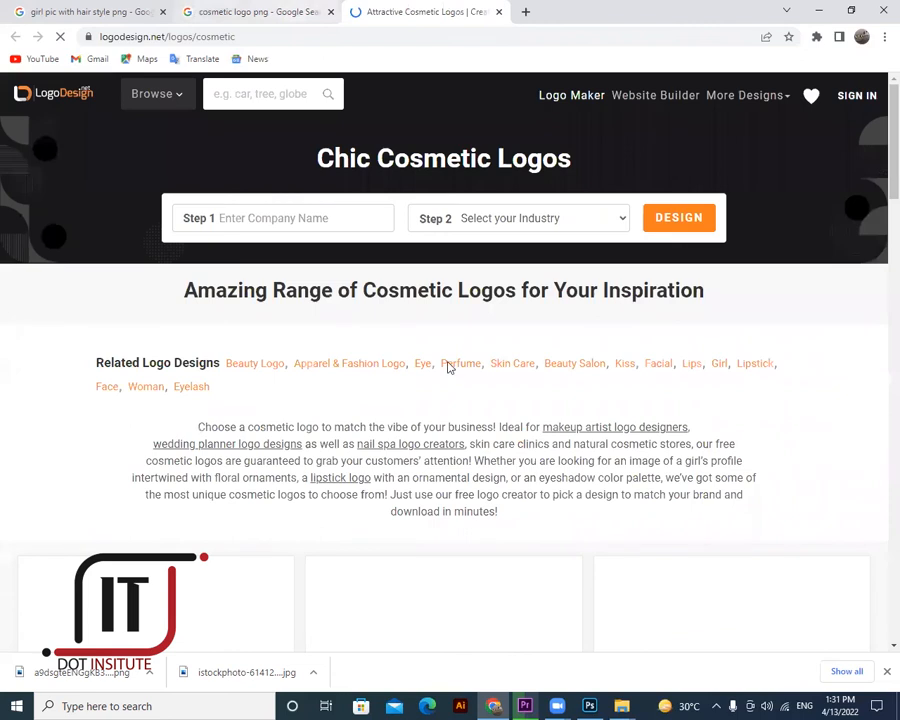
{"action": "scroll", "coordinate": [478, 432], "scroll_direction": "down", "scroll_amount": 3}
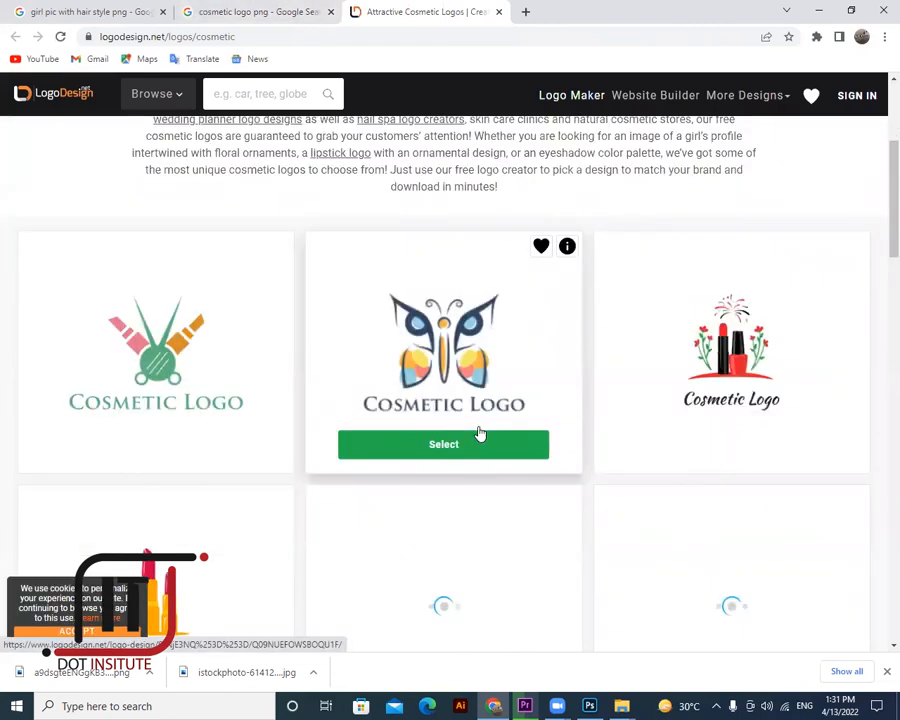
{"action": "scroll", "coordinate": [480, 433], "scroll_direction": "down", "scroll_amount": 1}
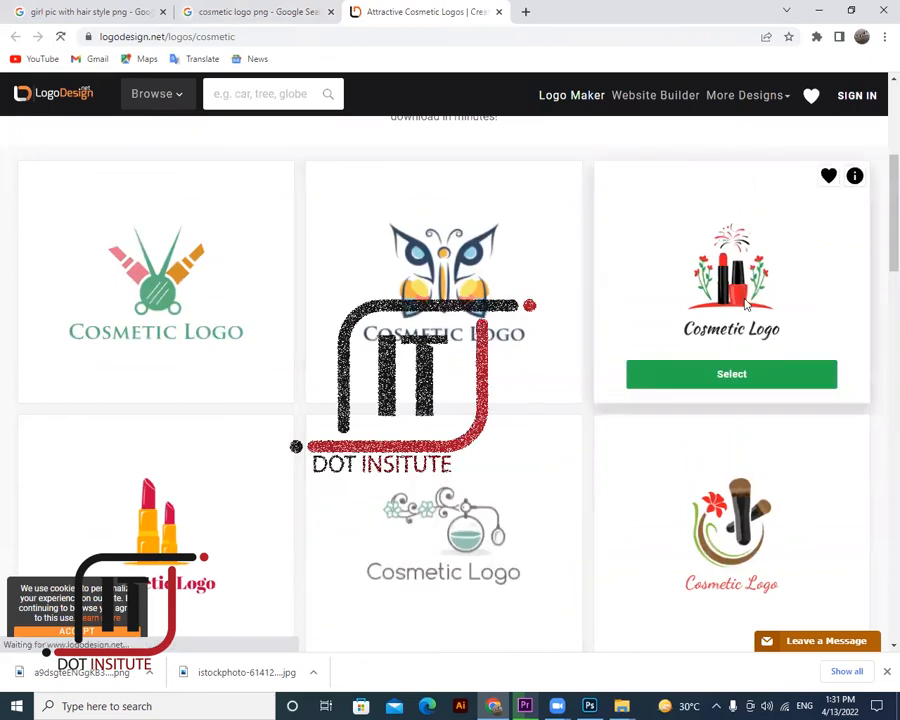
{"action": "left_click", "coordinate": [738, 373]}
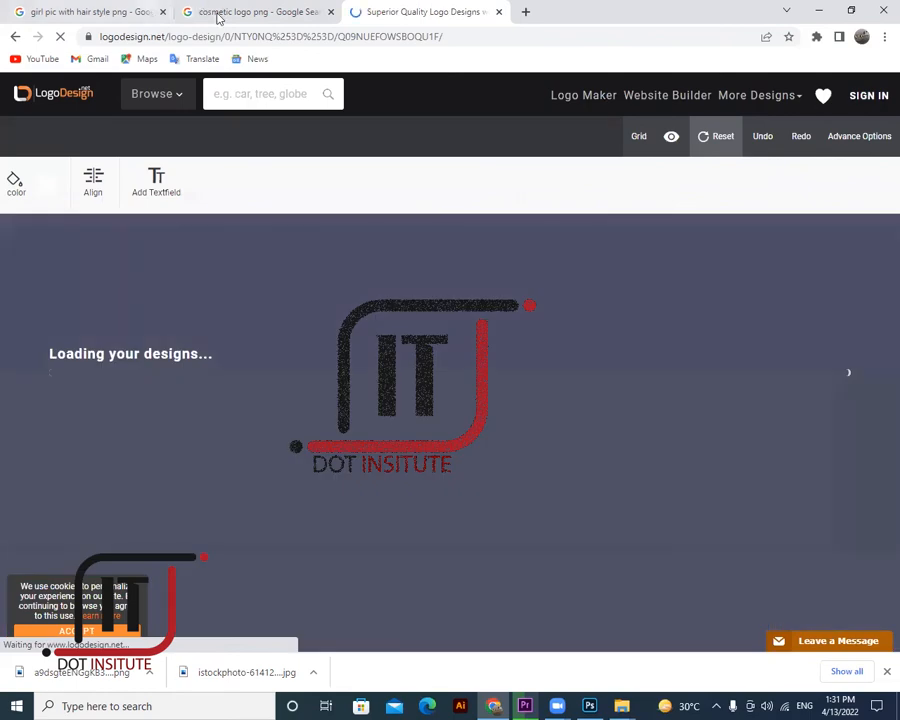
- Return to the cosmetic logo png results and preview the Natural Beauty logo
{"action": "key", "text": "ctrl+shift+Tab"}
{"action": "scroll", "coordinate": [255, 307], "scroll_direction": "down", "scroll_amount": 3}
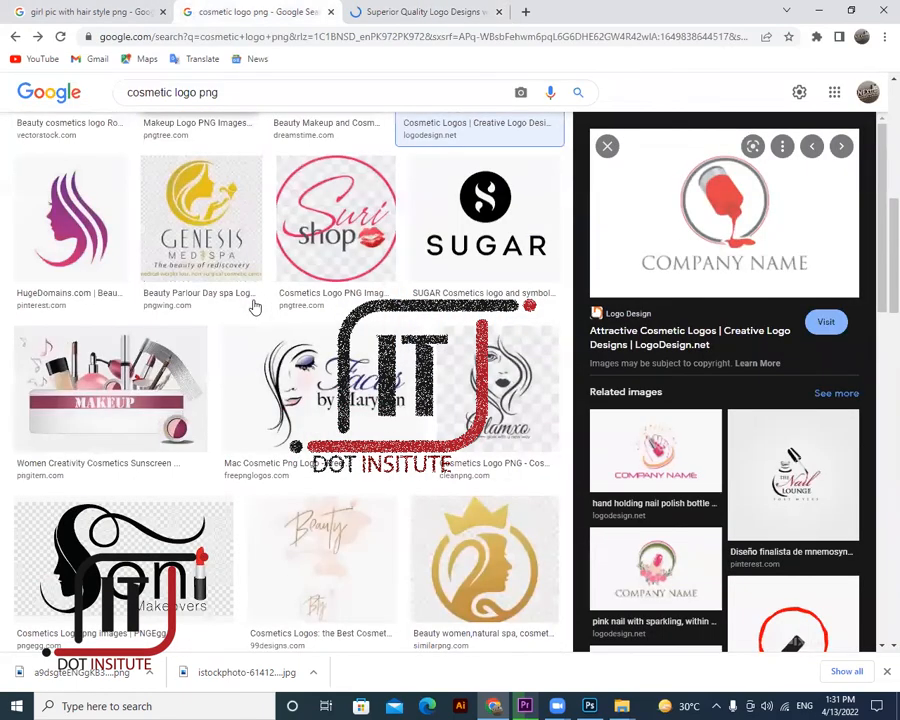
{"action": "scroll", "coordinate": [255, 307], "scroll_direction": "down", "scroll_amount": 4}
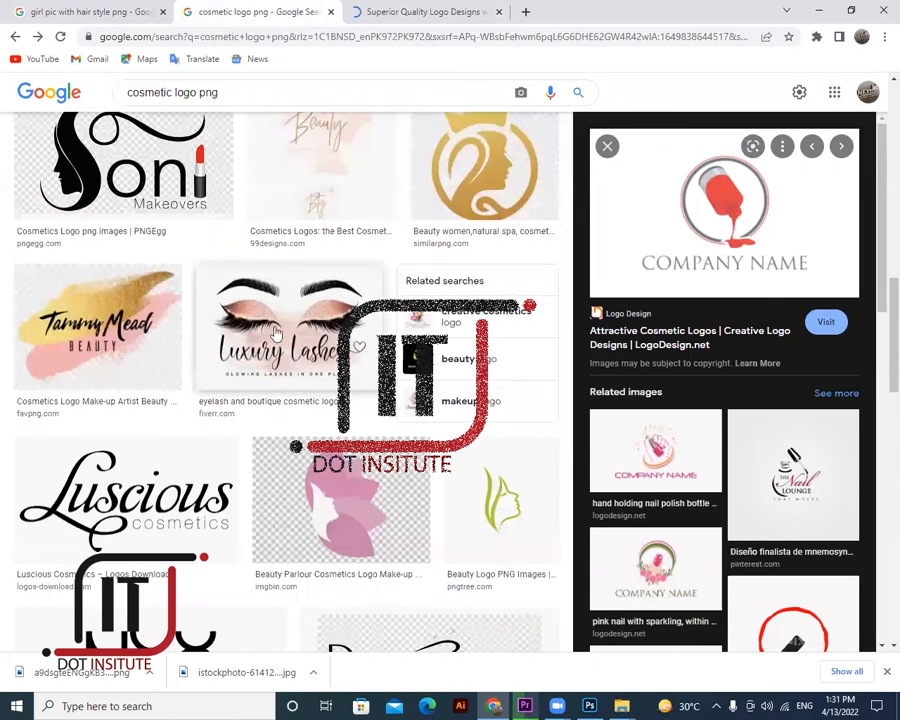
{"action": "scroll", "coordinate": [297, 345], "scroll_direction": "down", "scroll_amount": 3}
{"action": "scroll", "coordinate": [297, 345], "scroll_direction": "down", "scroll_amount": 5}
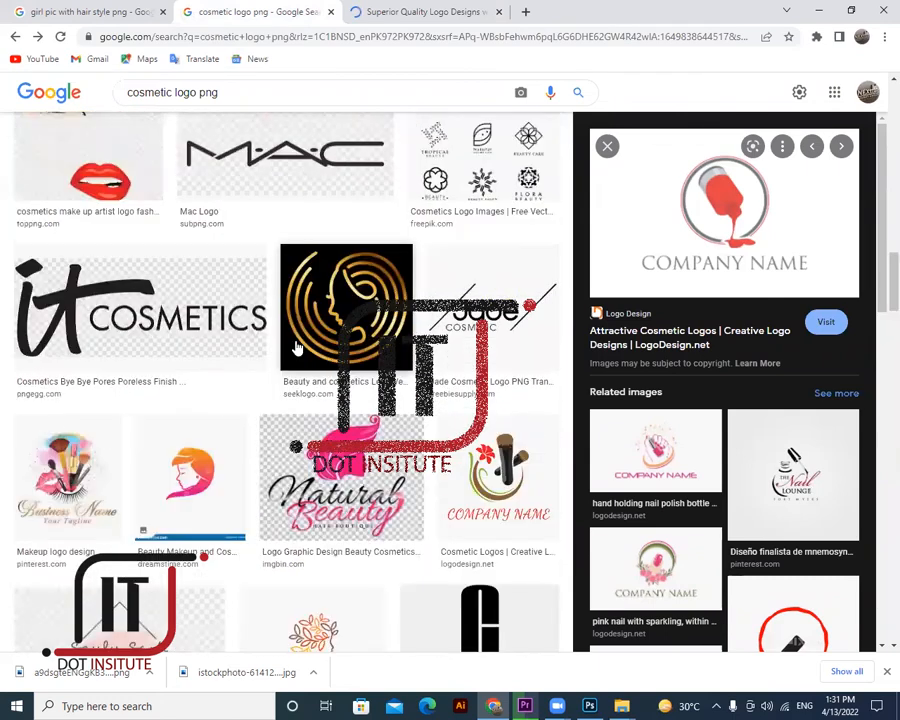
{"action": "scroll", "coordinate": [297, 345], "scroll_direction": "down", "scroll_amount": 1}
{"action": "left_click", "coordinate": [345, 437]}
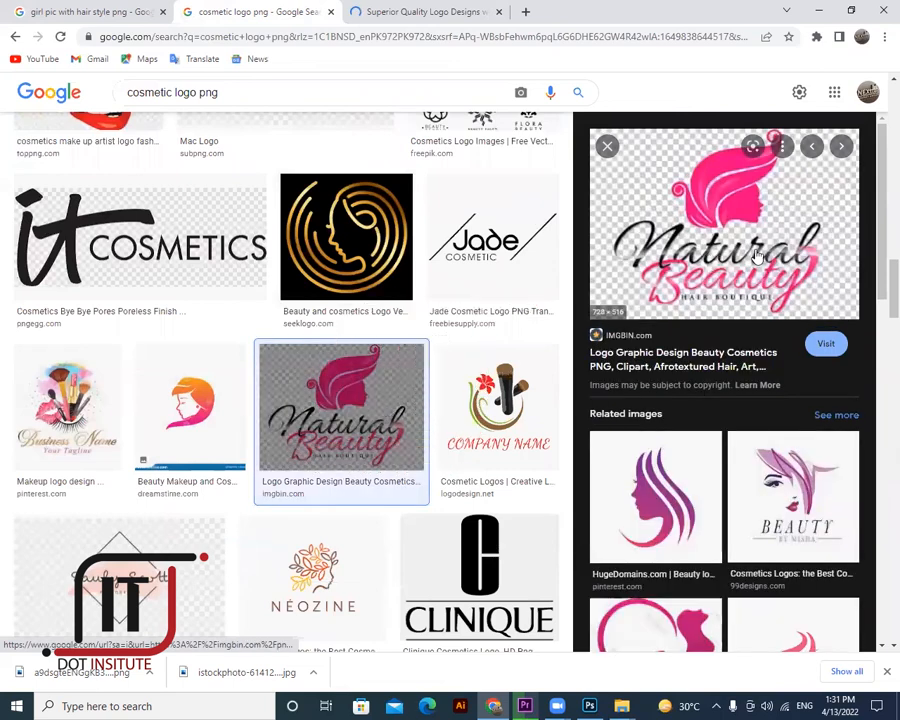
- Start saving the Natural Beauty logo from Google Images, then cancel the save
{"action": "right_click", "coordinate": [712, 259]}
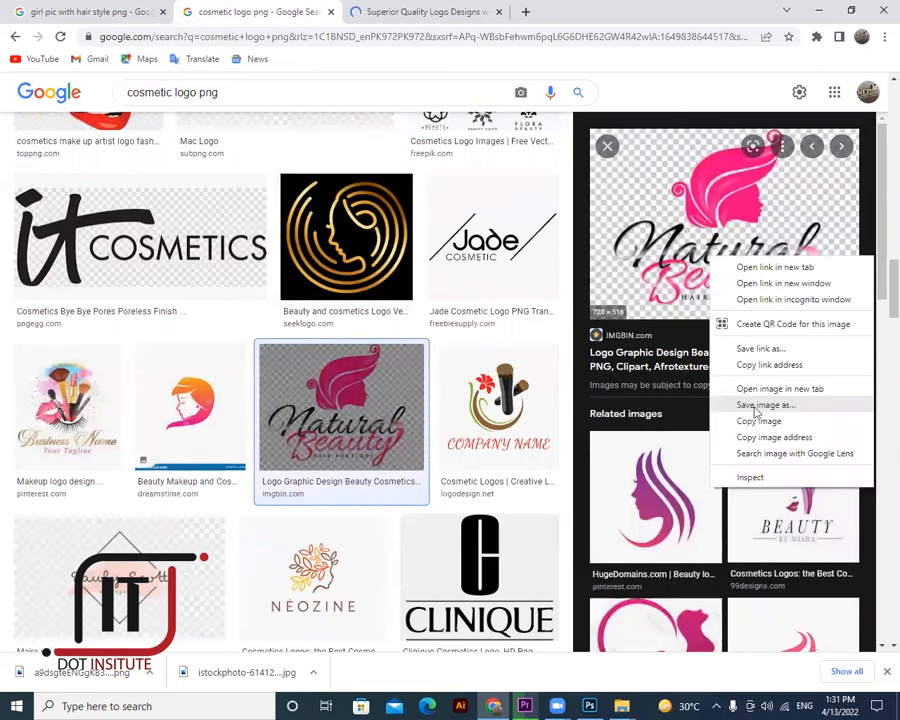
{"action": "left_click", "coordinate": [757, 406]}
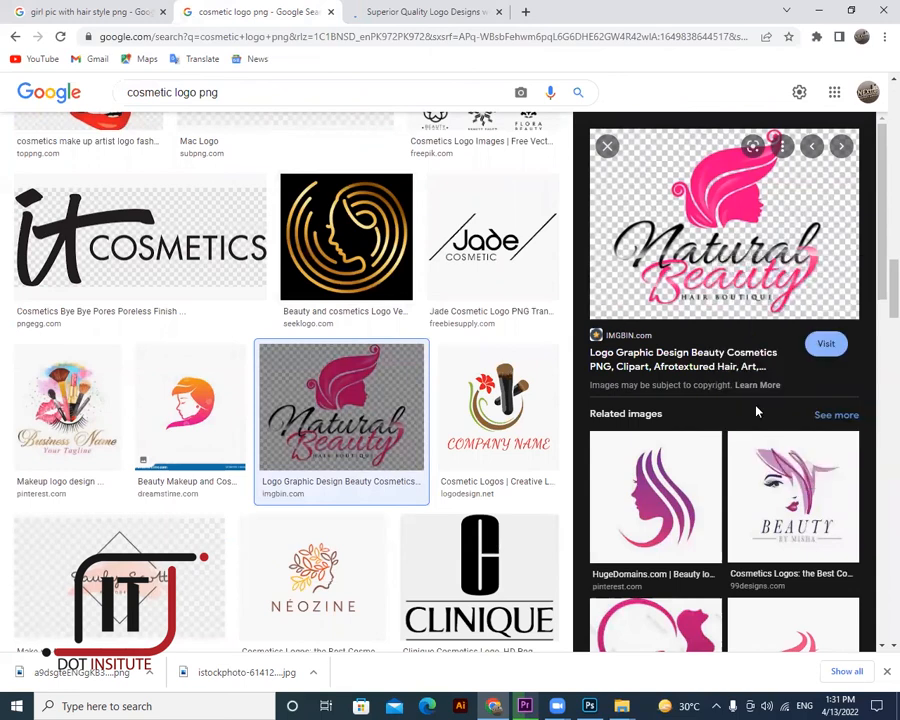
{"action": "left_click", "coordinate": [741, 11]}
- Visit the logo's imgbin page, dismiss the sign-up popup, and close the LogoDesign tab
{"action": "left_click", "coordinate": [826, 345]}
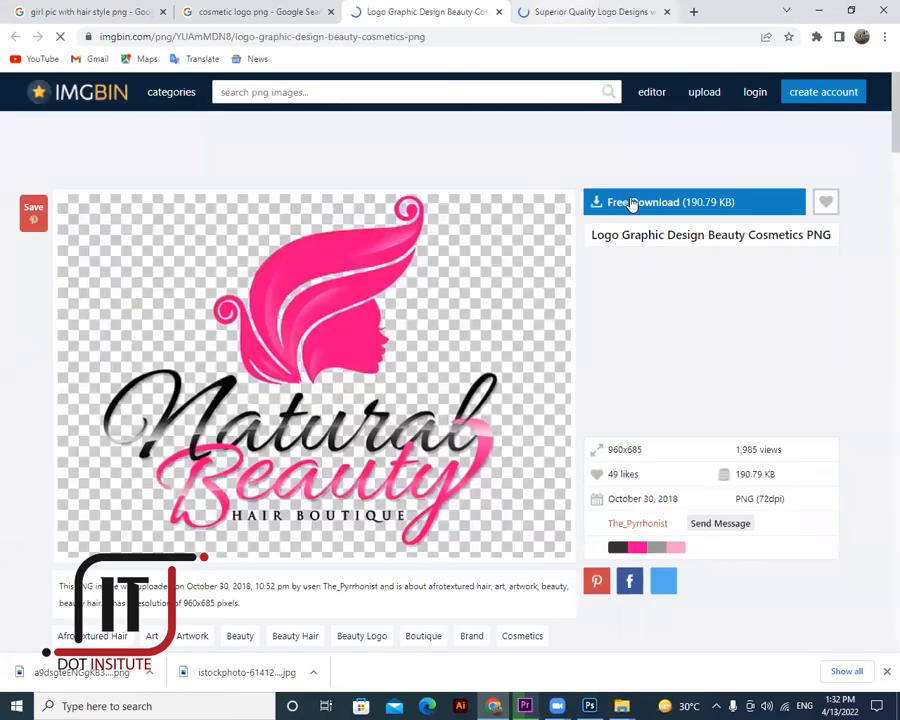
{"action": "left_click", "coordinate": [631, 203]}
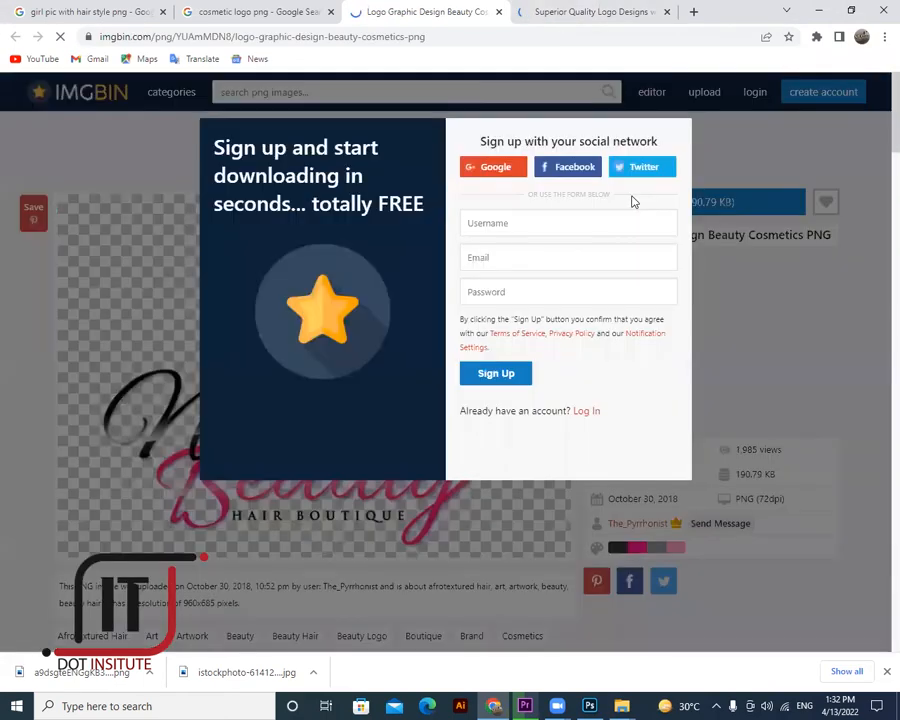
{"action": "left_click", "coordinate": [557, 98]}
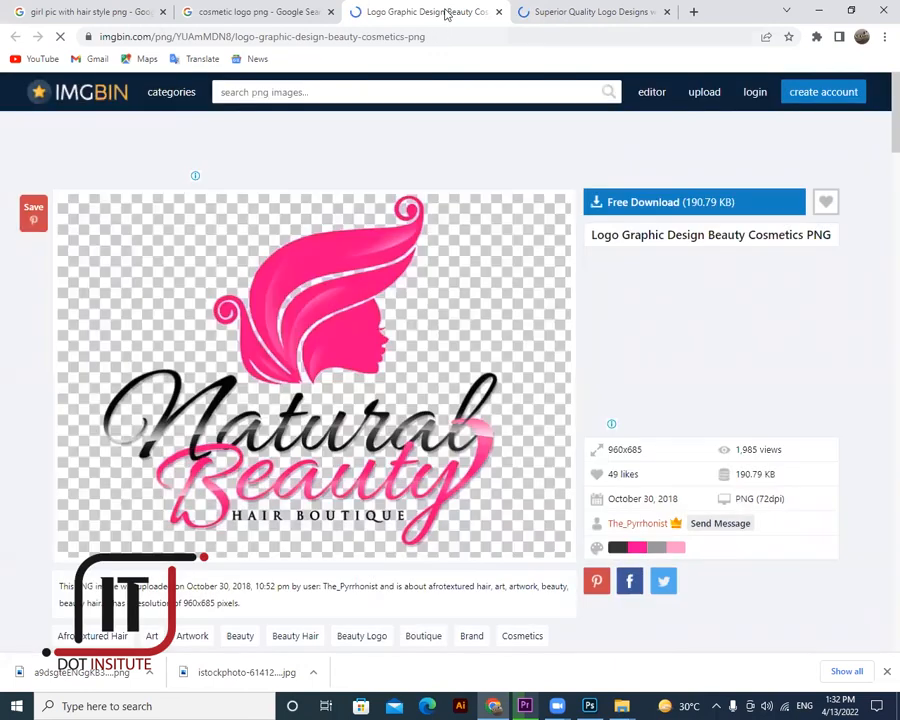
{"action": "left_click", "coordinate": [549, 14]}
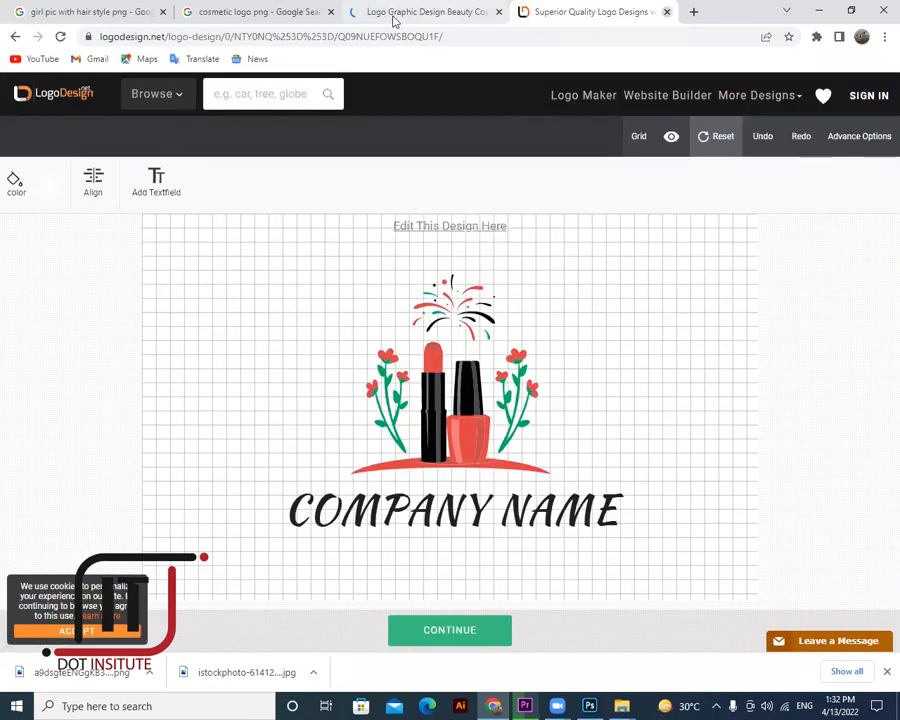
{"action": "key", "text": "ctrl+w"}
- Download the pink Beauty by Misha logo image and bring the Photoshop ad back up
{"action": "scroll", "coordinate": [810, 263], "scroll_direction": "down", "scroll_amount": 3}
{"action": "left_click", "coordinate": [800, 262]}
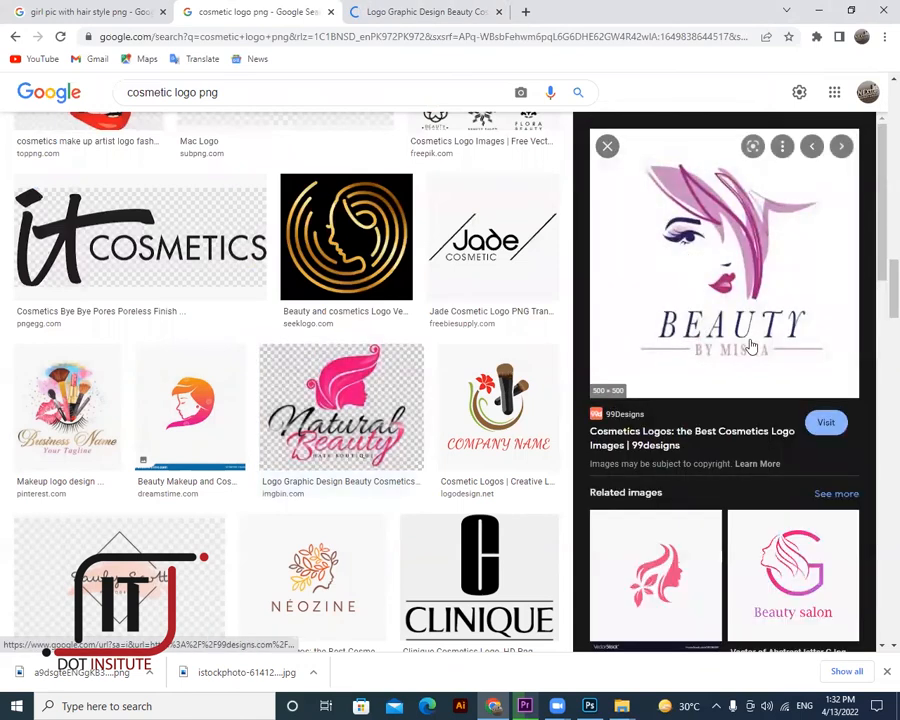
{"action": "right_click", "coordinate": [692, 250]}
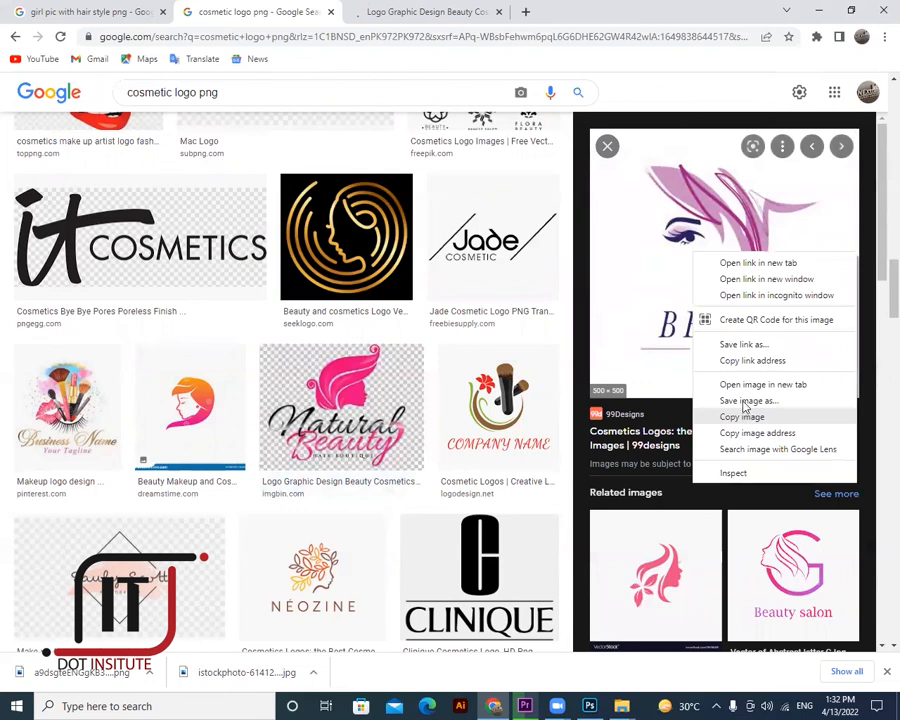
{"action": "left_click", "coordinate": [745, 414]}
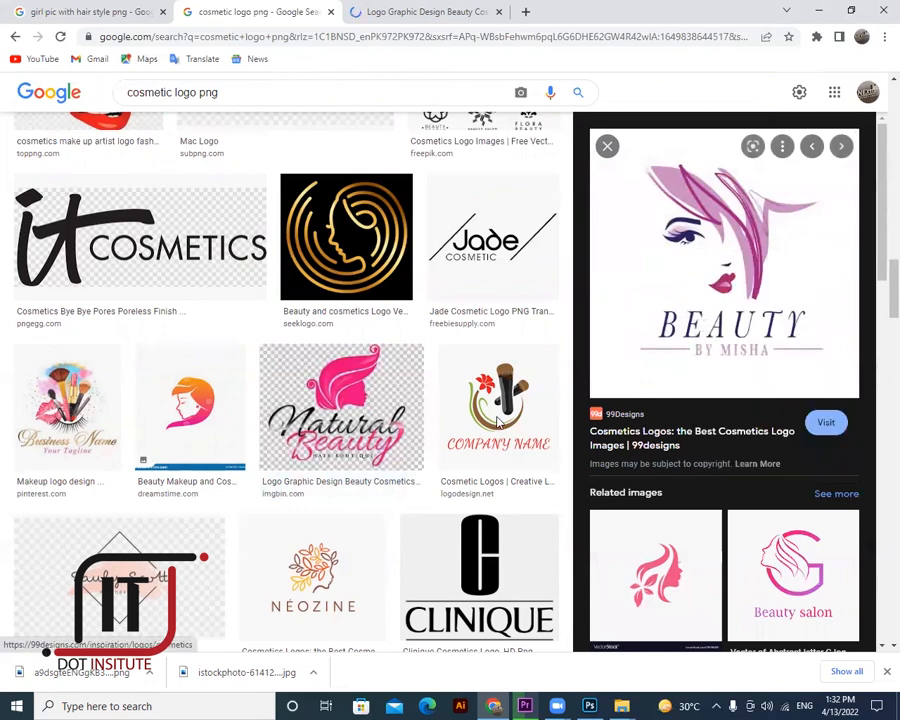
{"action": "key", "text": "Return"}
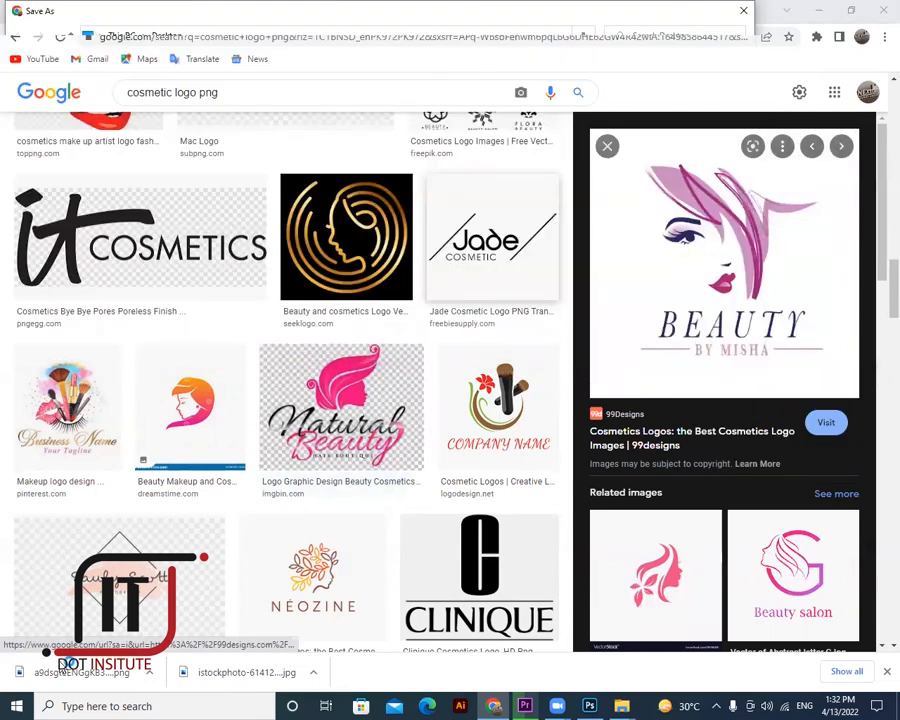
{"action": "right_click", "coordinate": [54, 671]}
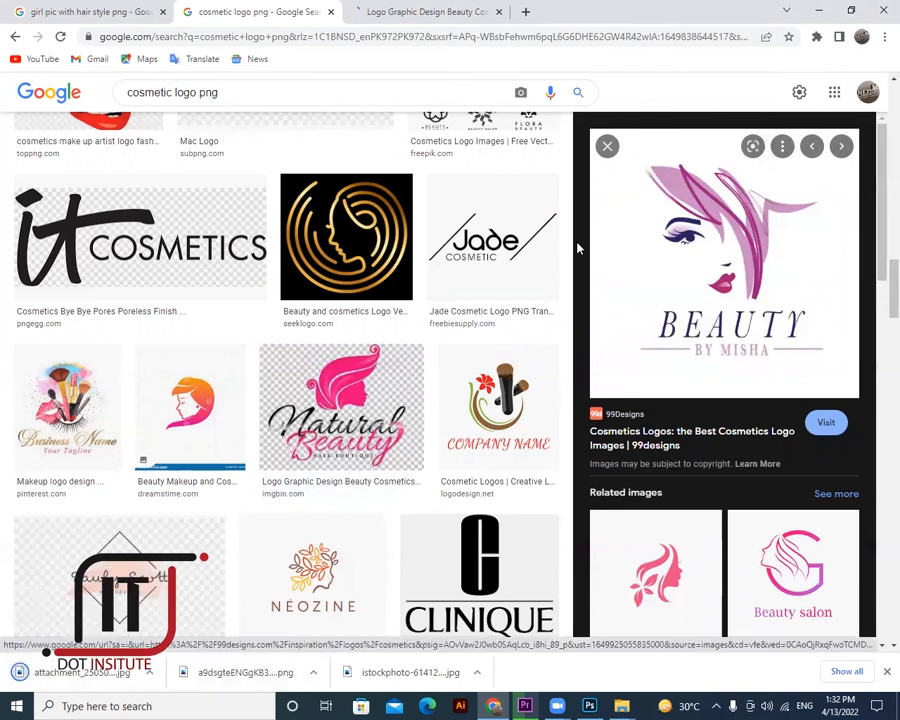
{"action": "left_click", "coordinate": [591, 706]}
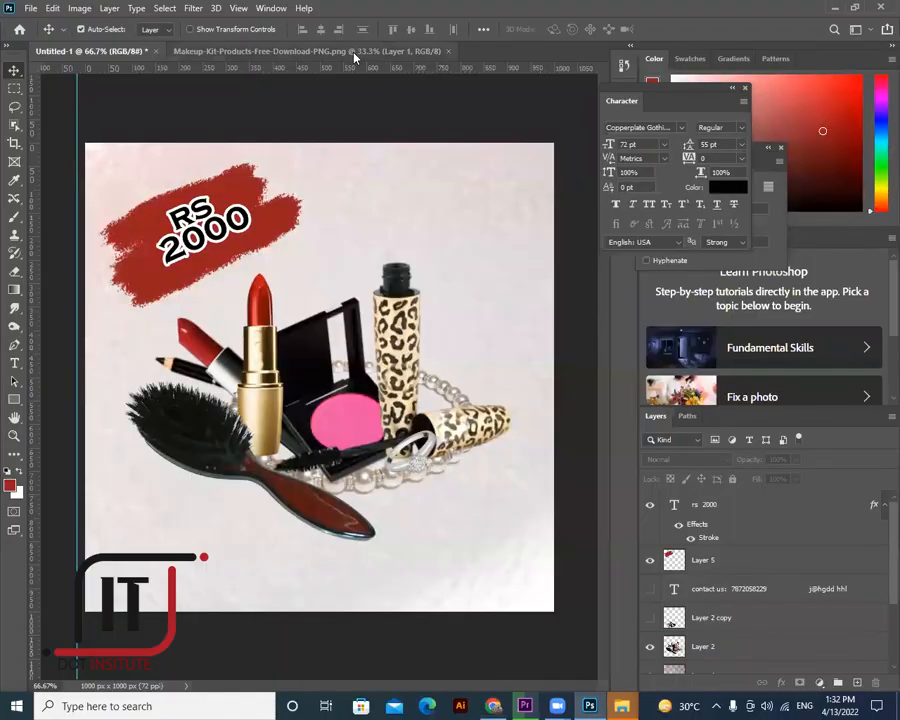
- Close the Makeup-Kit document and open attachment_25050889 from the Desktop with Adobe Photoshop
{"action": "left_click", "coordinate": [449, 52]}
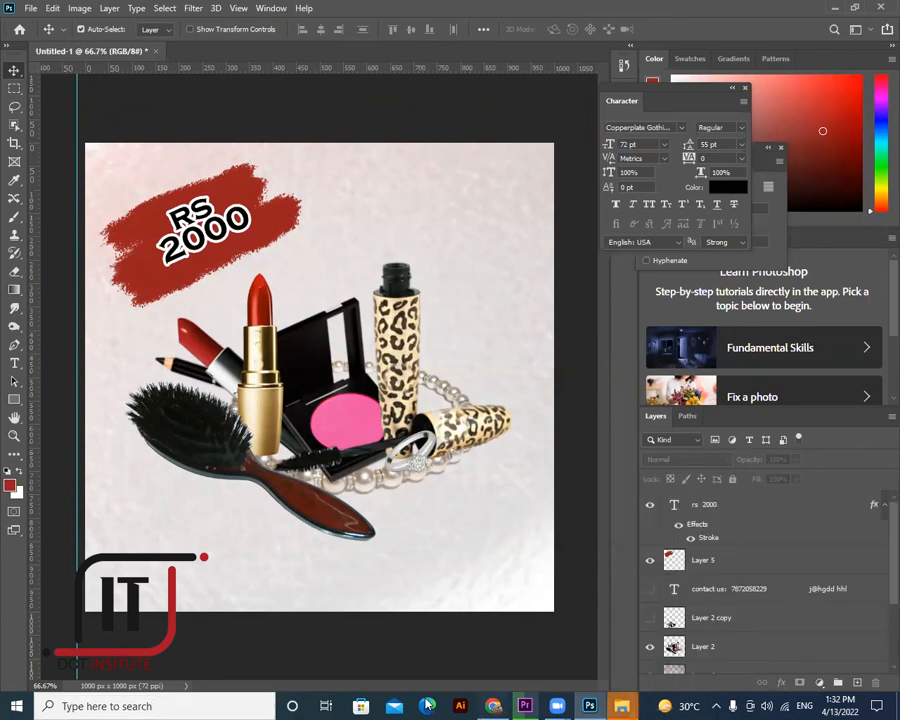
{"action": "key", "text": "alt+Tab"}
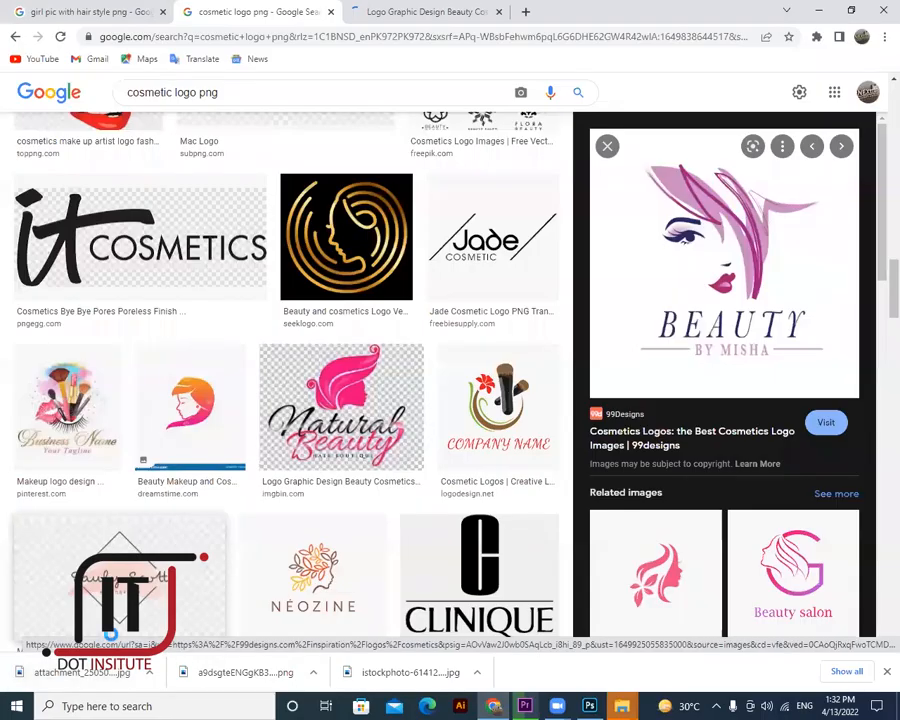
{"action": "key", "text": "alt+Tab"}
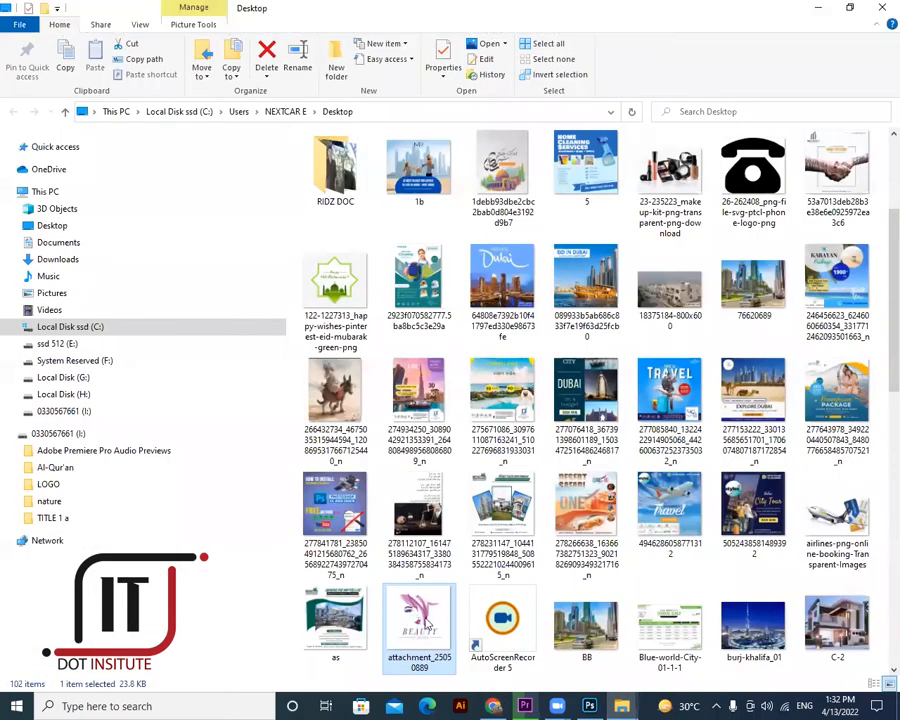
{"action": "right_click", "coordinate": [433, 613]}
{"action": "left_click", "coordinate": [435, 601]}
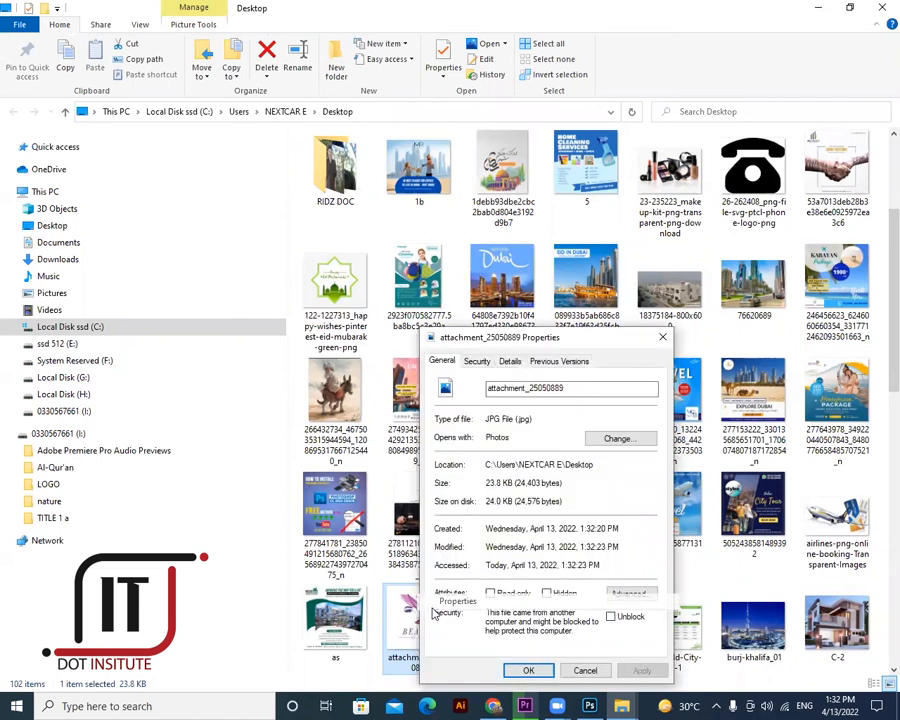
{"action": "key", "text": "Escape"}
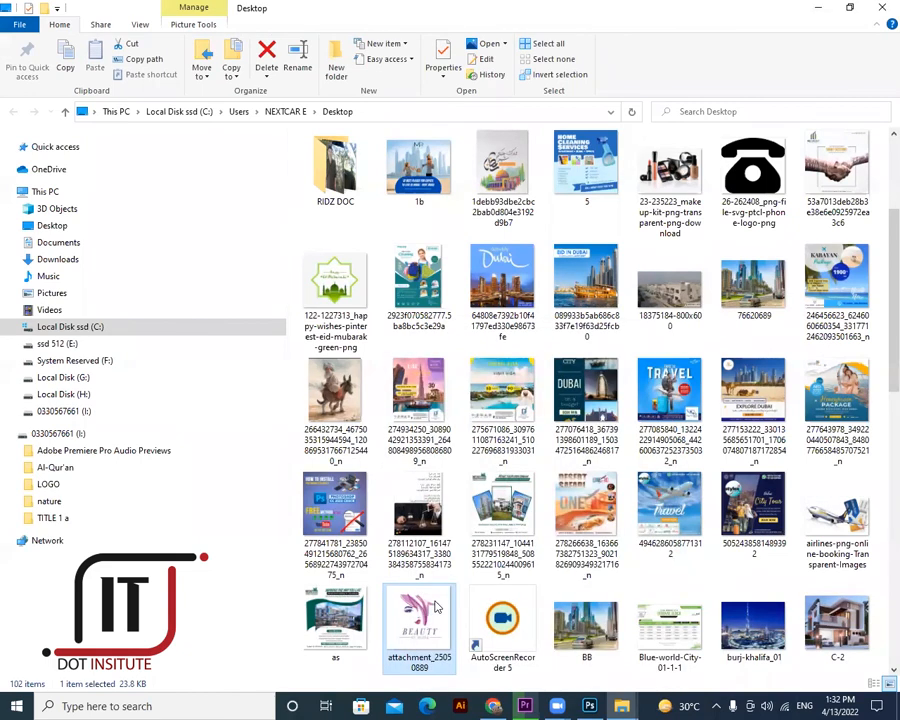
{"action": "right_click", "coordinate": [442, 594]}
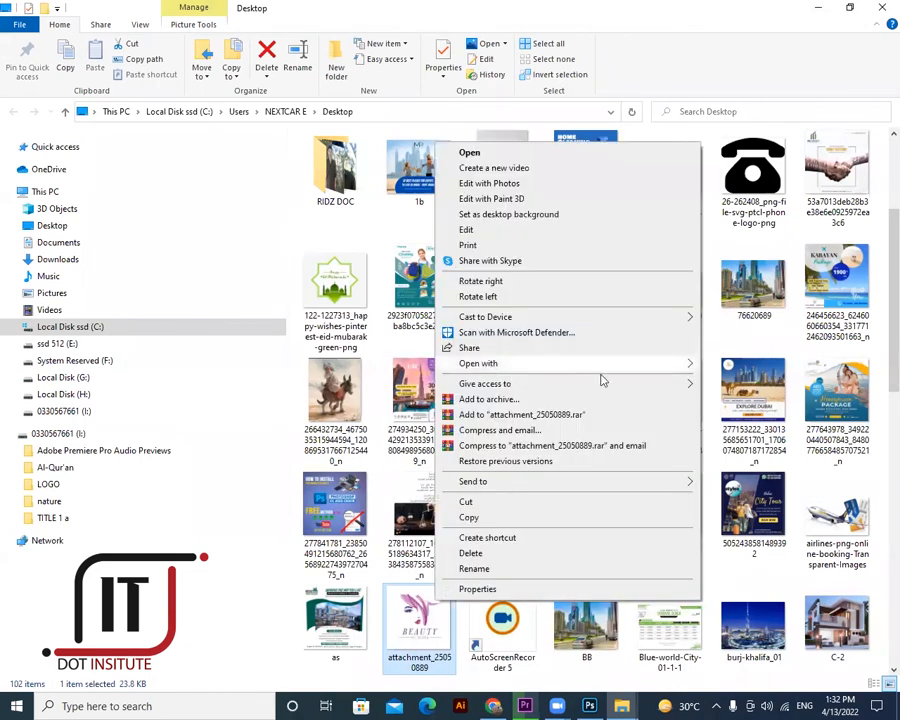
{"action": "mouse_move", "coordinate": [687, 364]}
{"action": "left_click", "coordinate": [738, 381]}
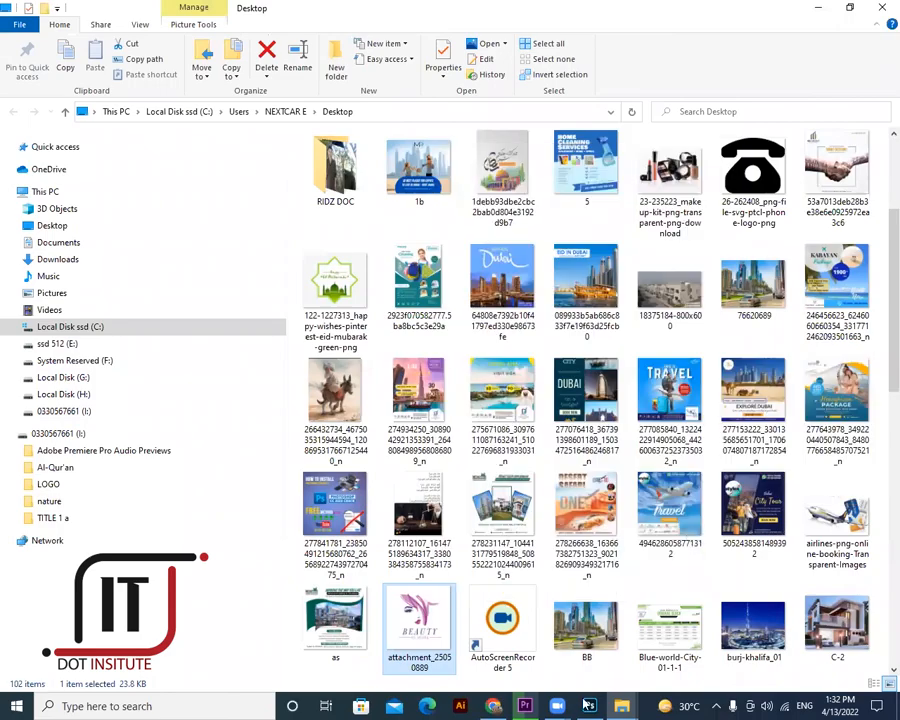
- Return to Photoshop and unlock the logo document's Background layer
{"action": "left_click", "coordinate": [590, 704]}
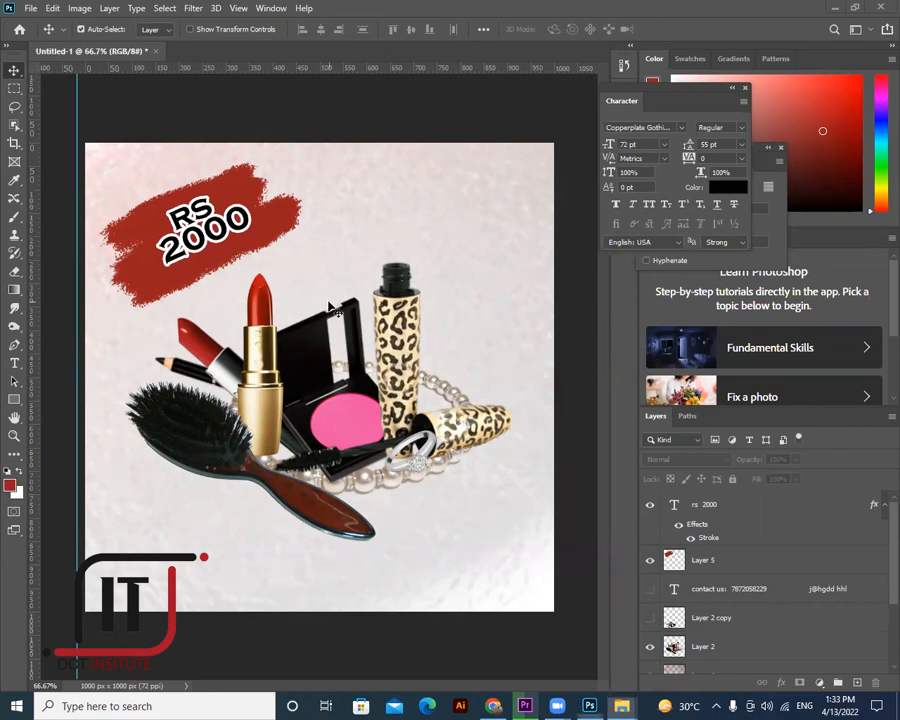
{"action": "left_click", "coordinate": [624, 708]}
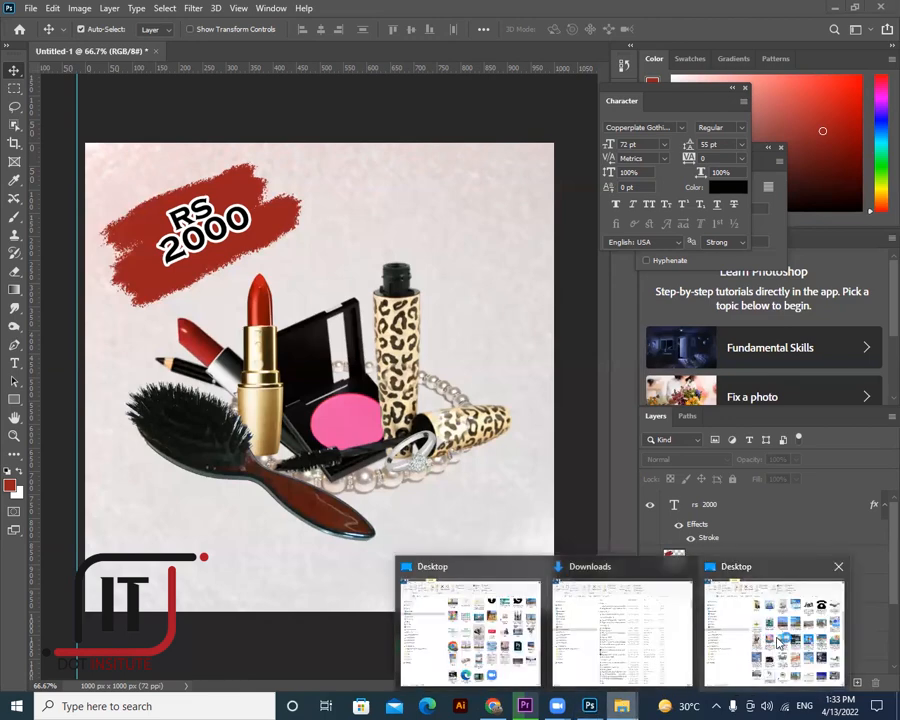
{"action": "left_click", "coordinate": [780, 640]}
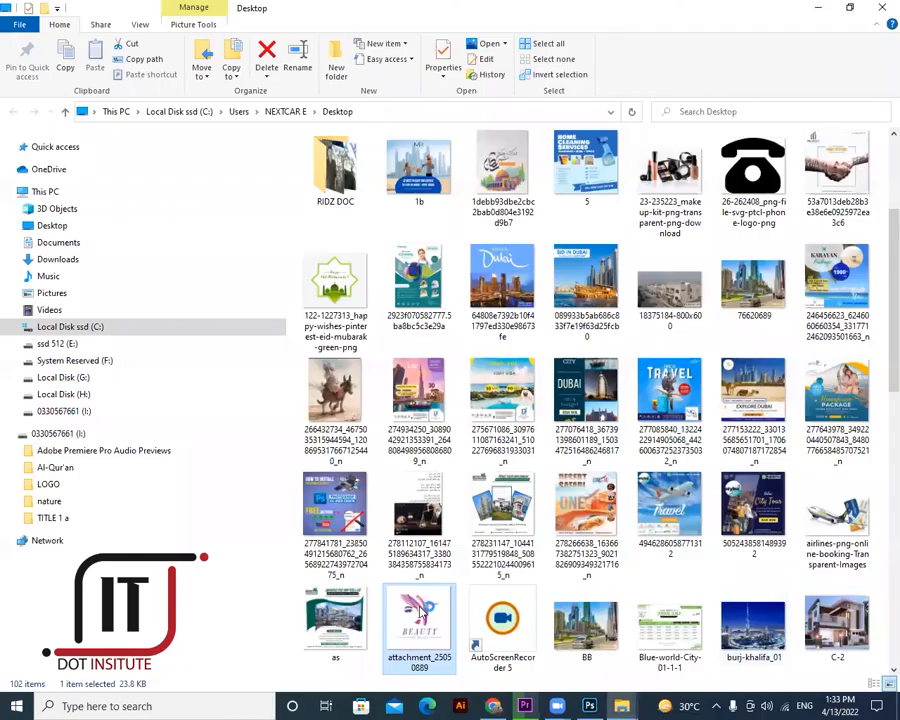
{"action": "left_click", "coordinate": [590, 706]}
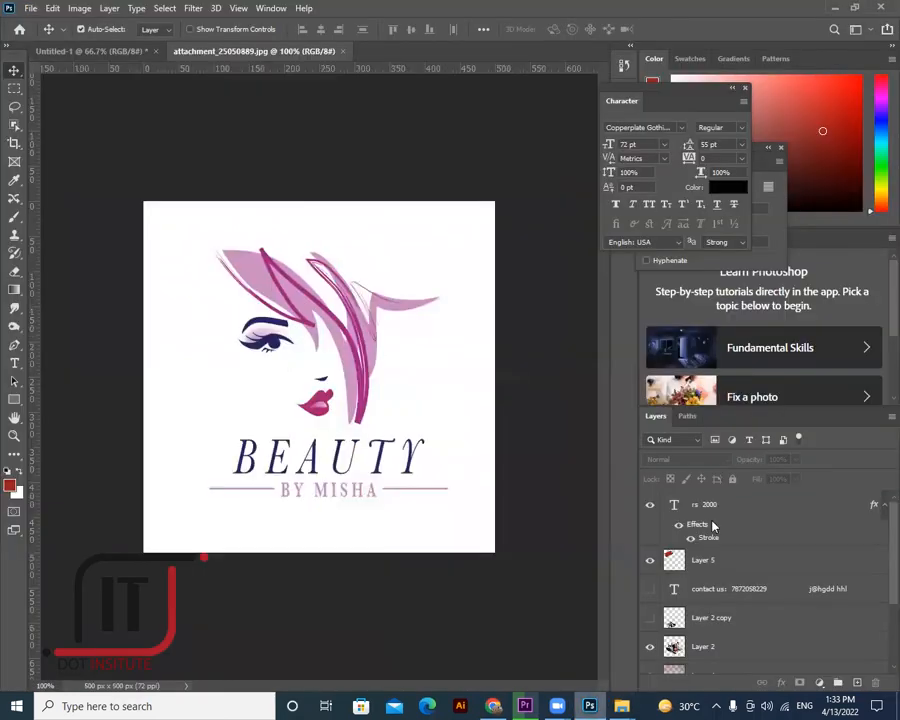
{"action": "double_click", "coordinate": [705, 504]}
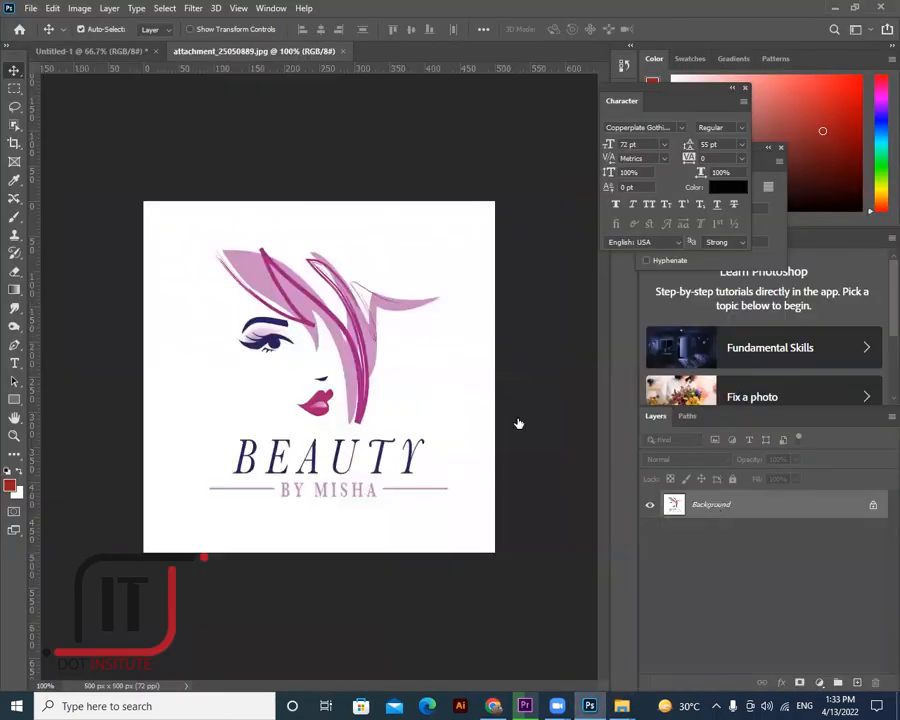
- Convert Background to Layer 0, then delete the logo's white area using the Magic Wand
{"action": "key", "text": "Return"}
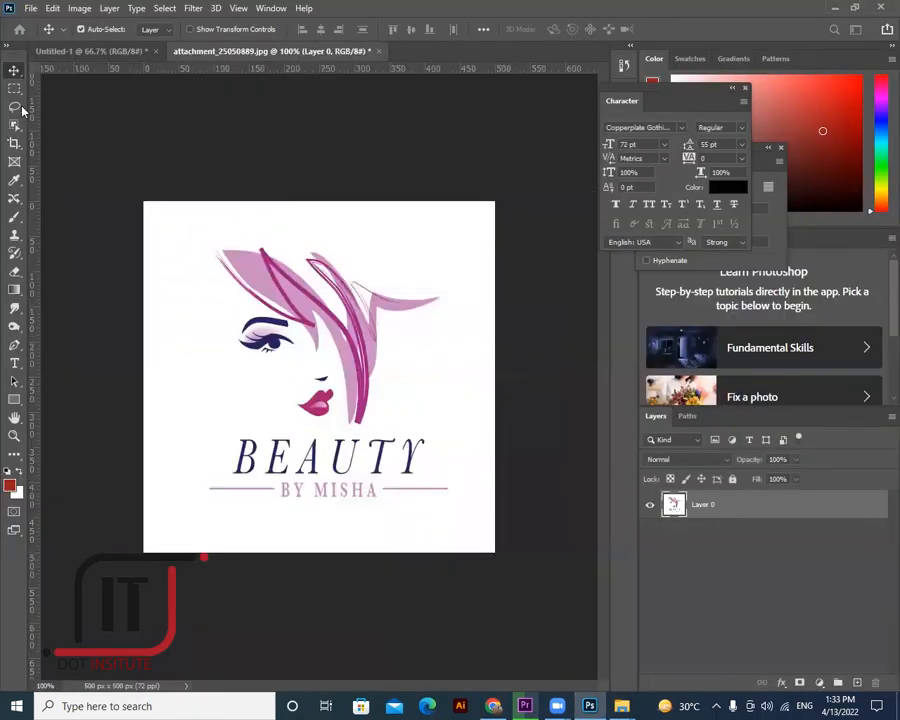
{"action": "left_click", "coordinate": [14, 216]}
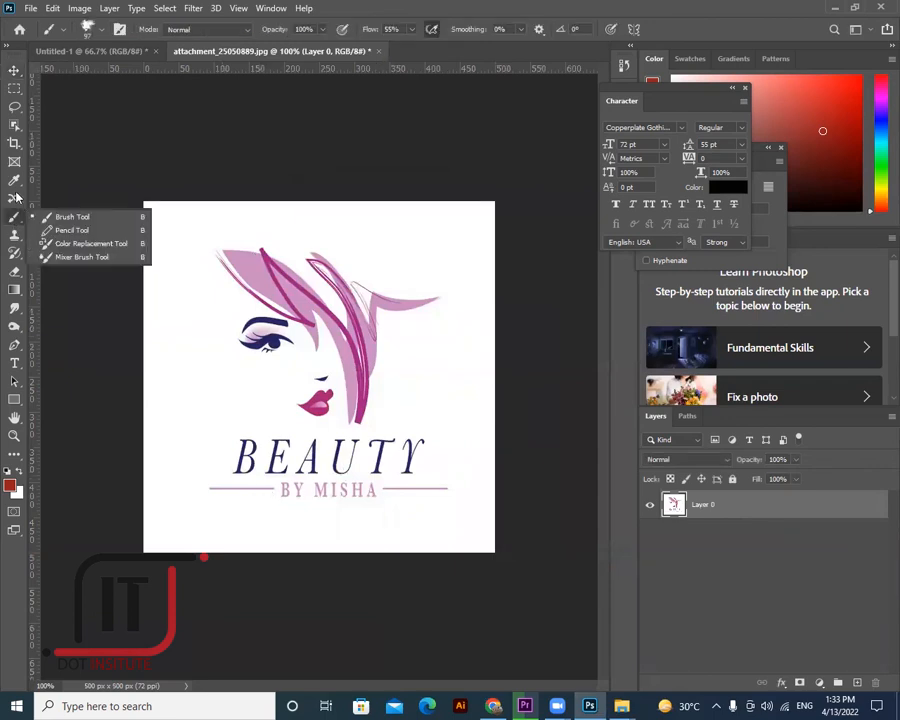
{"action": "left_click", "coordinate": [14, 197]}
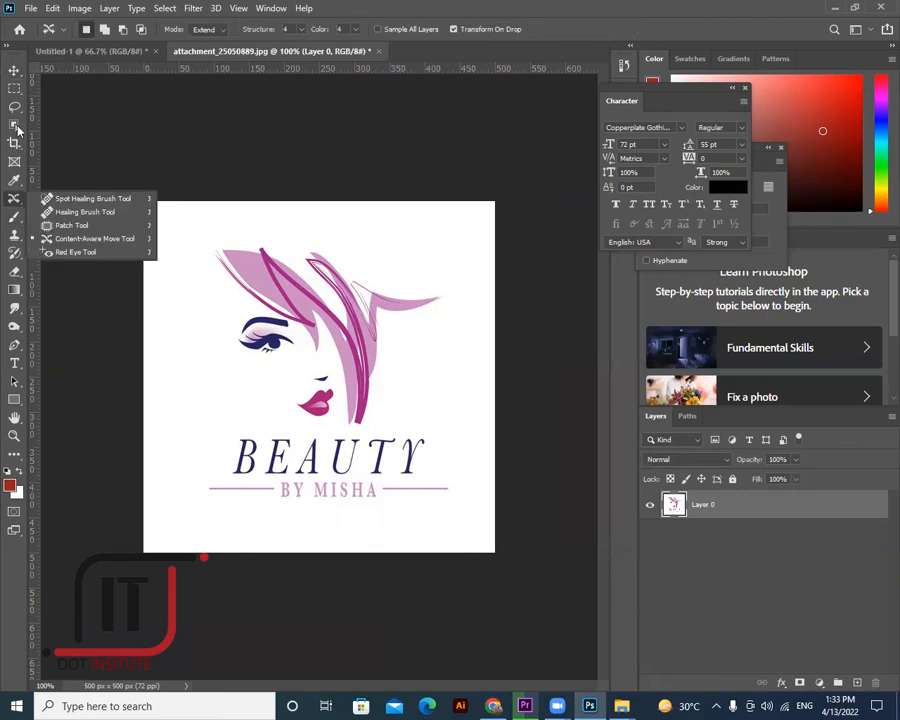
{"action": "right_click", "coordinate": [14, 125]}
{"action": "left_click", "coordinate": [78, 154]}
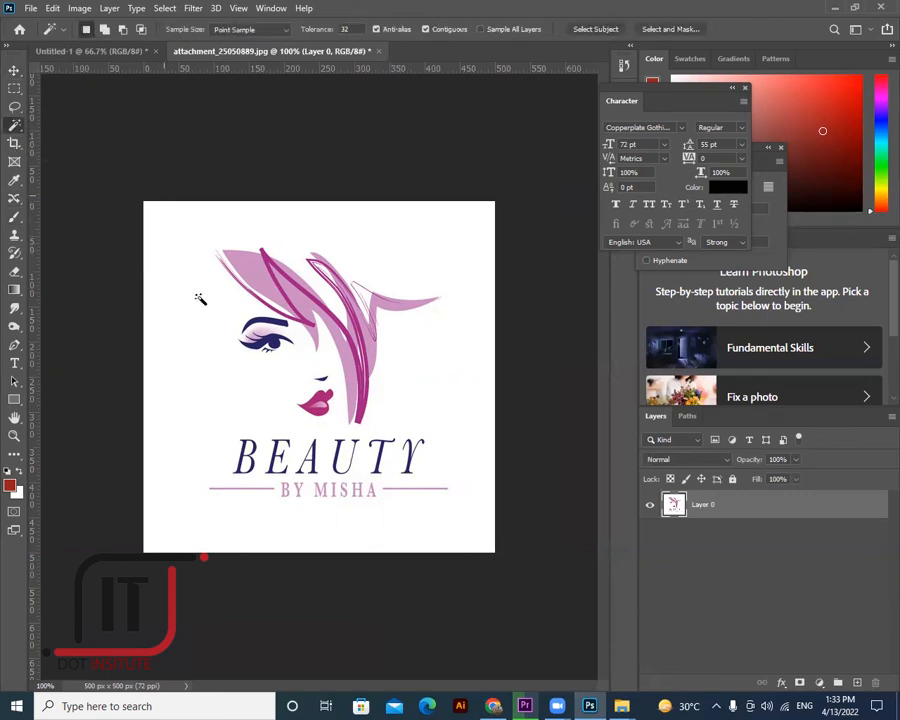
{"action": "left_click", "coordinate": [241, 383]}
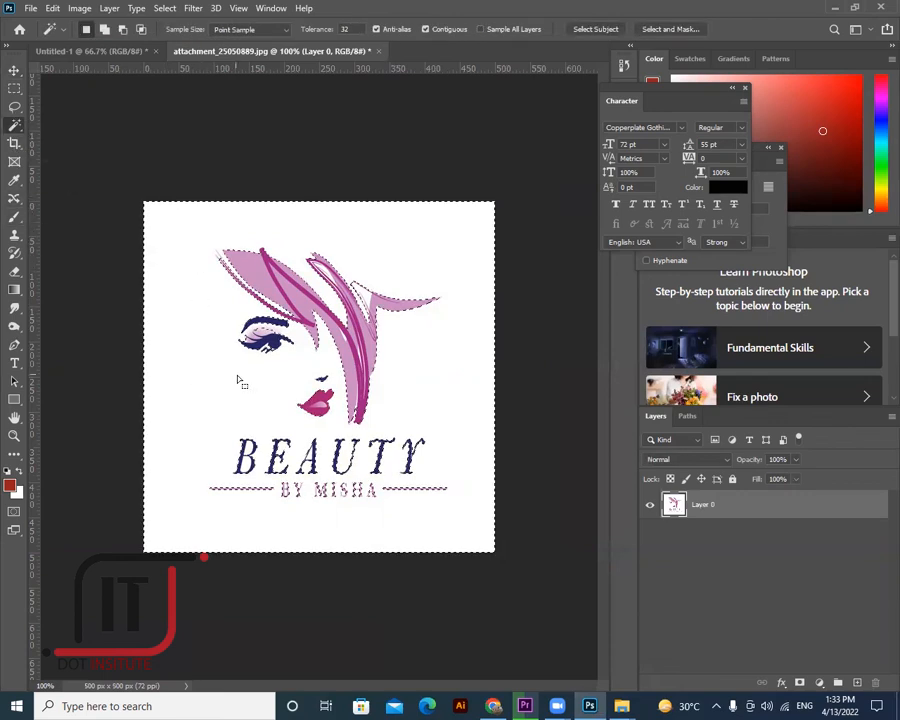
{"action": "key", "text": "Delete"}
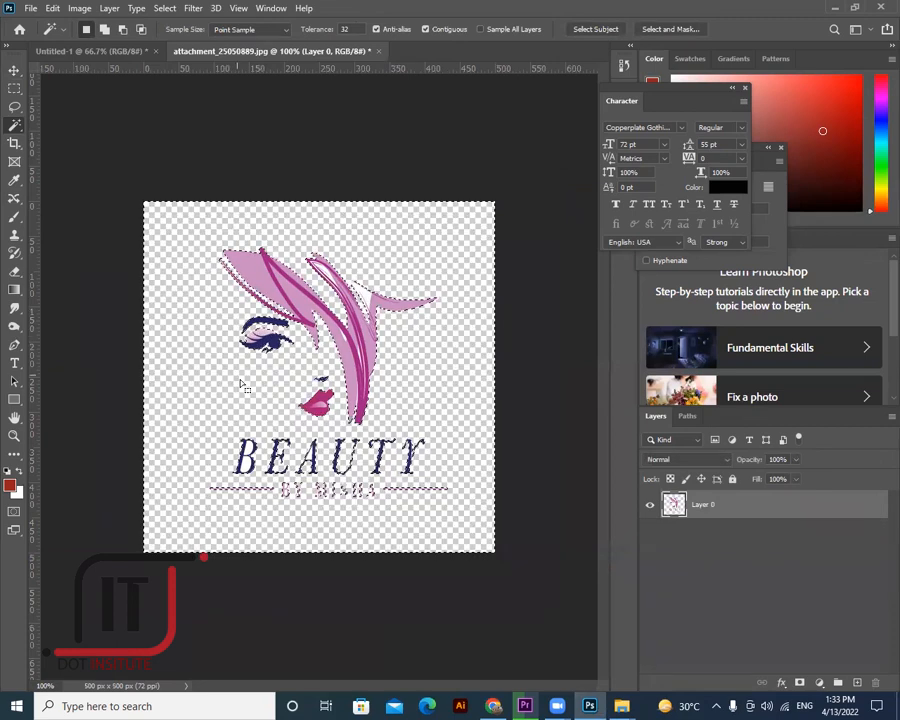
{"action": "key", "text": "ctrl+d"}
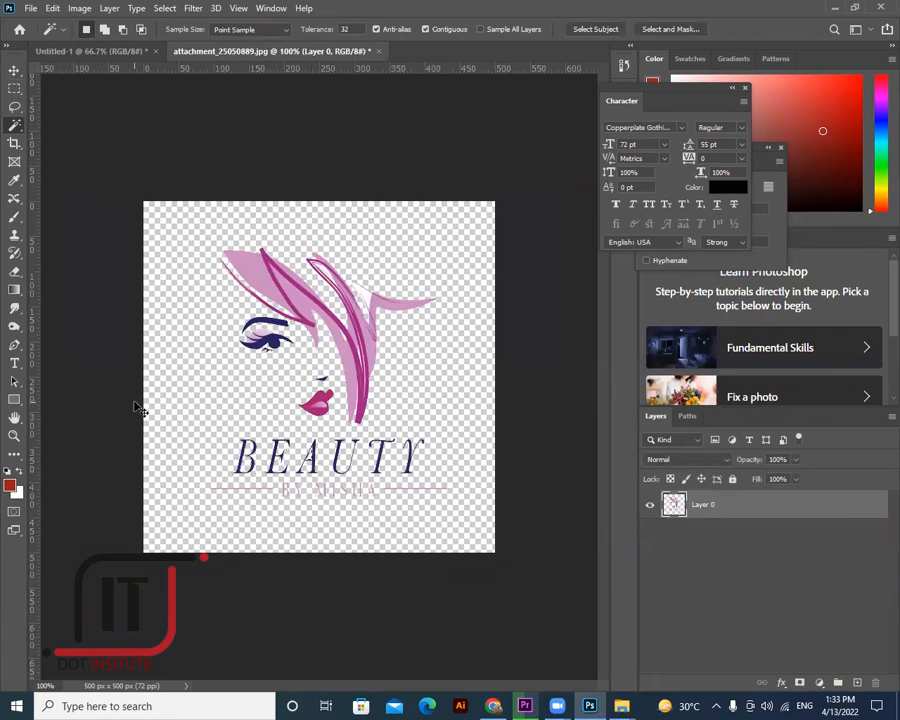
- Move the BEAUTY logo into the ad and scale it down into the top-right corner
{"action": "key", "text": "v"}
{"action": "left_click_drag", "start_coordinate": [184, 168], "coordinate": [452, 188]}
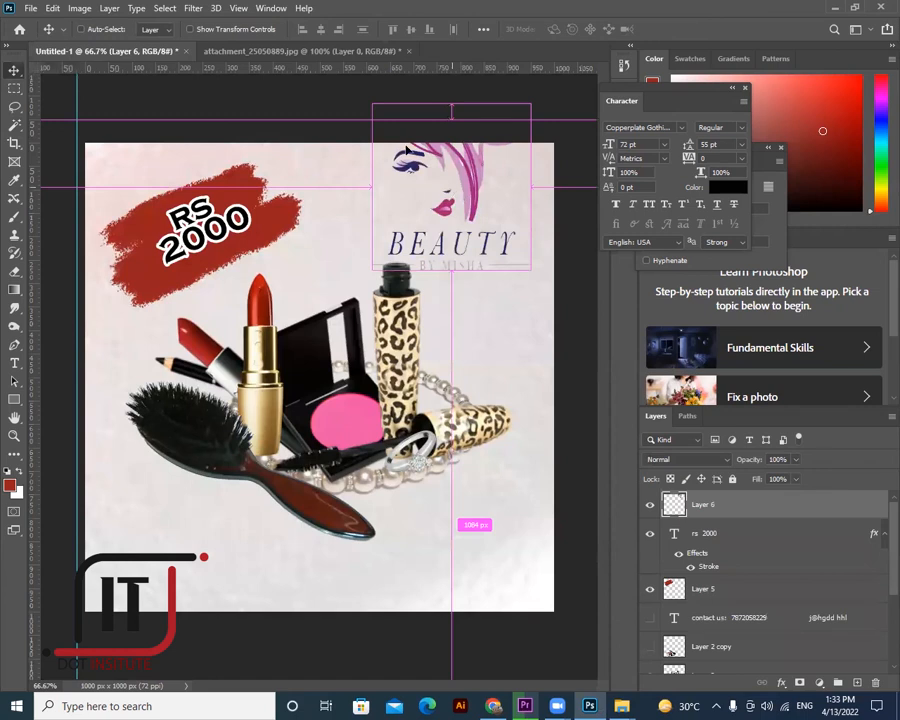
{"action": "key", "text": "ctrl+t"}
{"action": "left_click_drag", "start_coordinate": [372, 103], "coordinate": [468, 163]}
{"action": "left_click", "coordinate": [14, 71]}
{"action": "key", "text": "Return"}
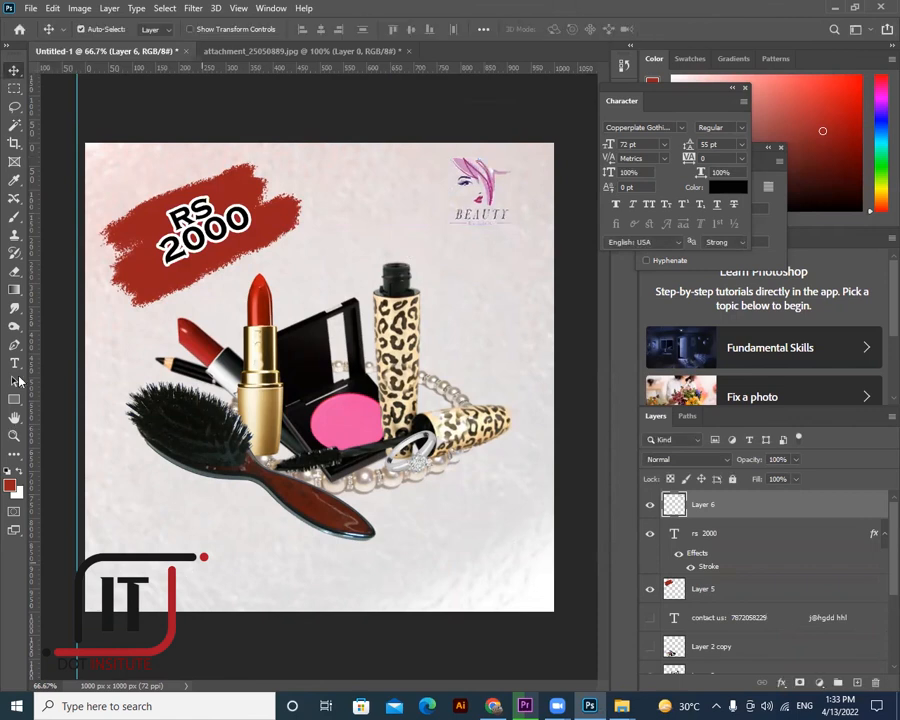
- Make the contact-info layer visible and select all of its text
{"action": "key", "text": "t"}
{"action": "left_click", "coordinate": [650, 618]}
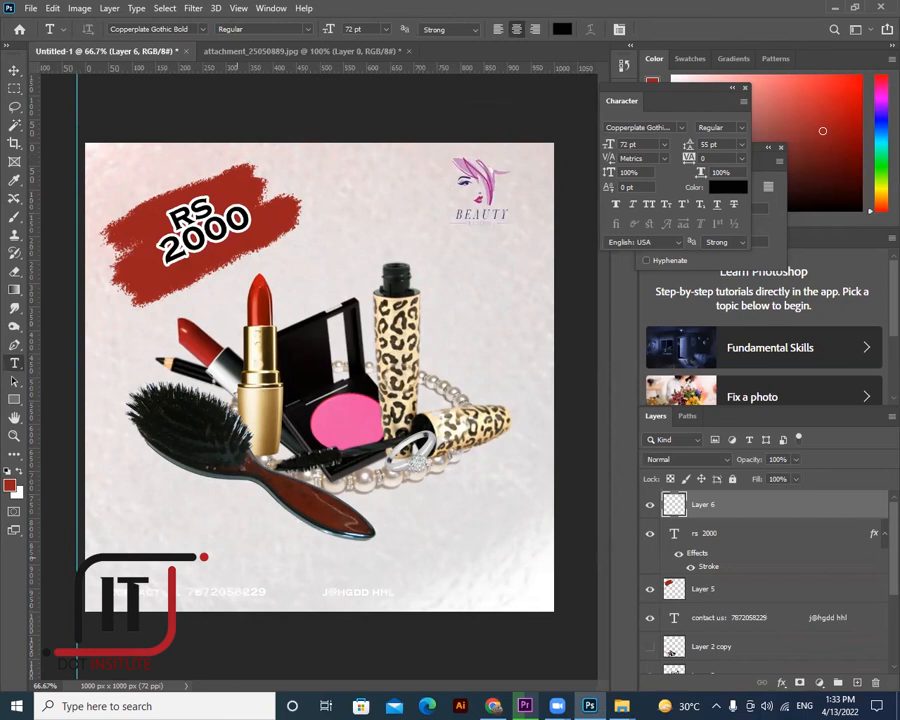
{"action": "left_click", "coordinate": [401, 591]}
{"action": "key", "text": "ctrl+a"}
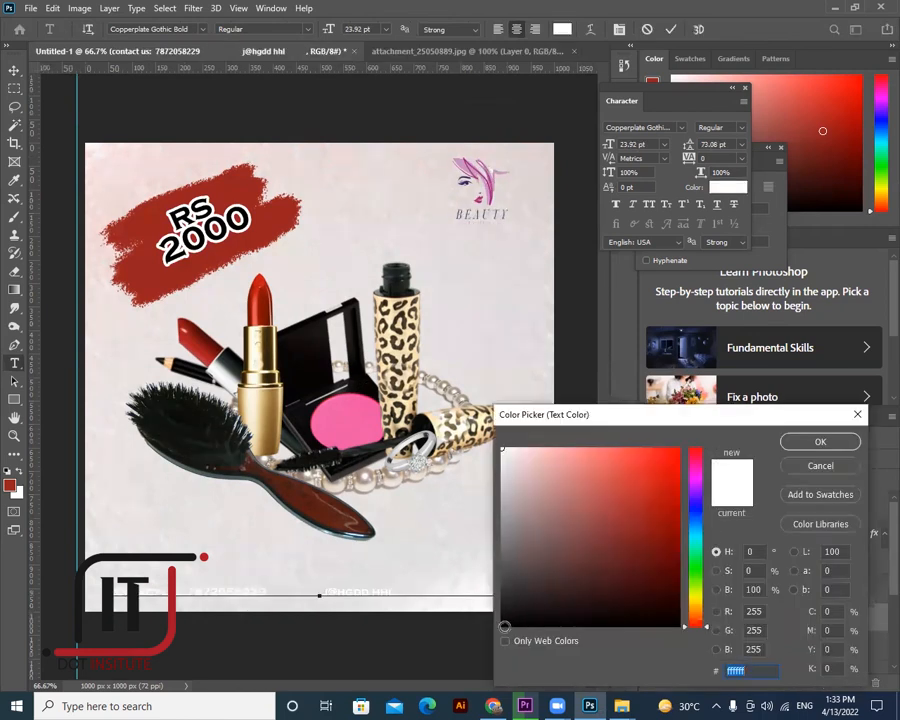
- Colour the contact text black and its CONTACT US: label the price stroke's dark red
{"action": "left_click", "coordinate": [505, 627]}
{"action": "key", "text": "Return"}
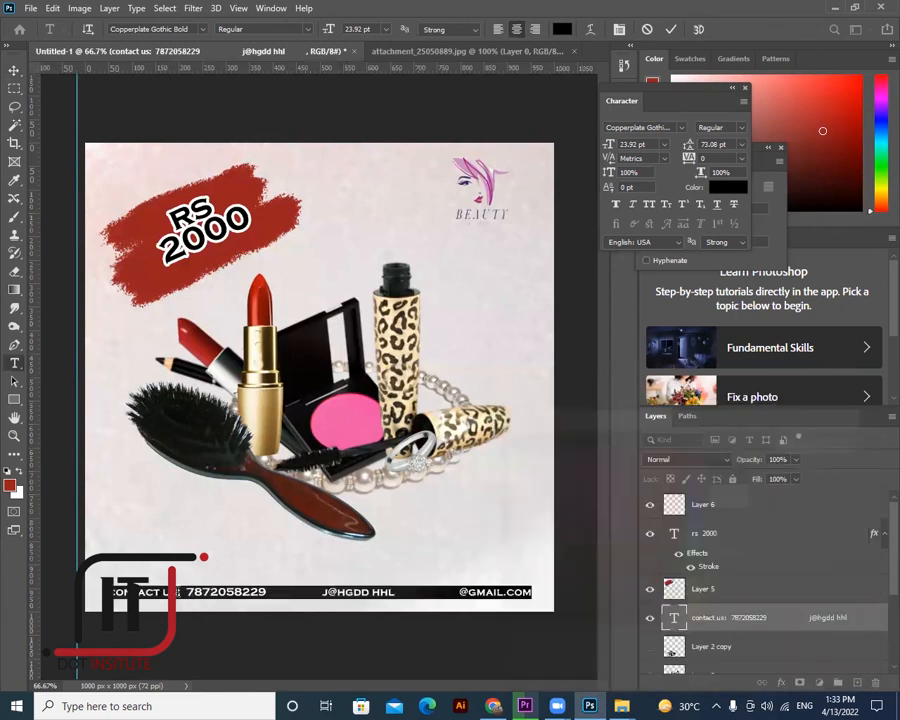
{"action": "left_click_drag", "start_coordinate": [91, 591], "coordinate": [181, 591]}
{"action": "left_click", "coordinate": [560, 30]}
{"action": "left_click", "coordinate": [265, 175]}
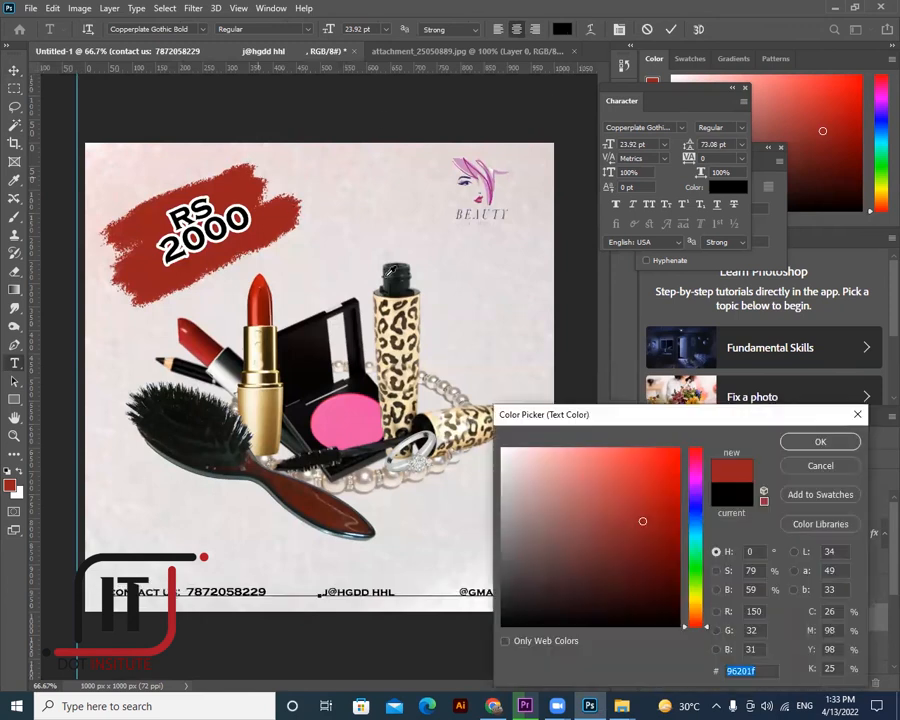
{"action": "left_click", "coordinate": [826, 444]}
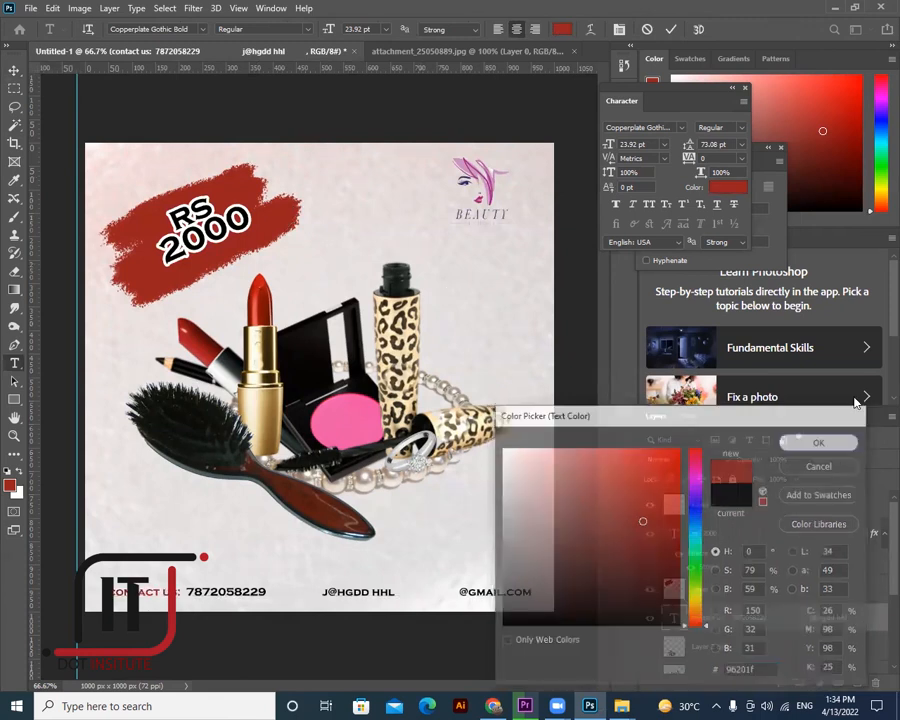
{"action": "left_click", "coordinate": [14, 70]}
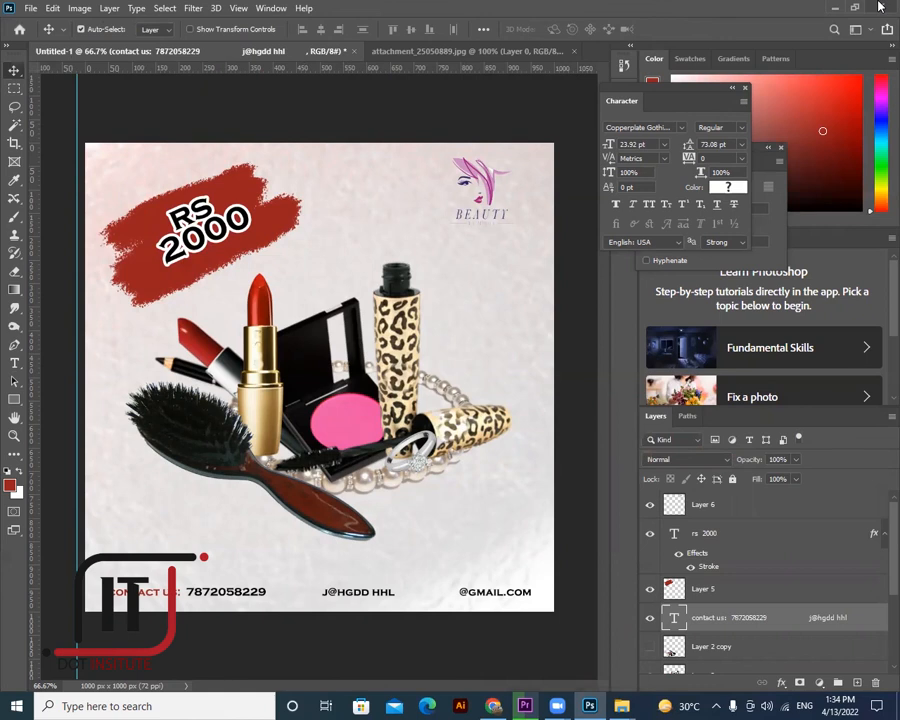
{"action": "right_click", "coordinate": [14, 216]}
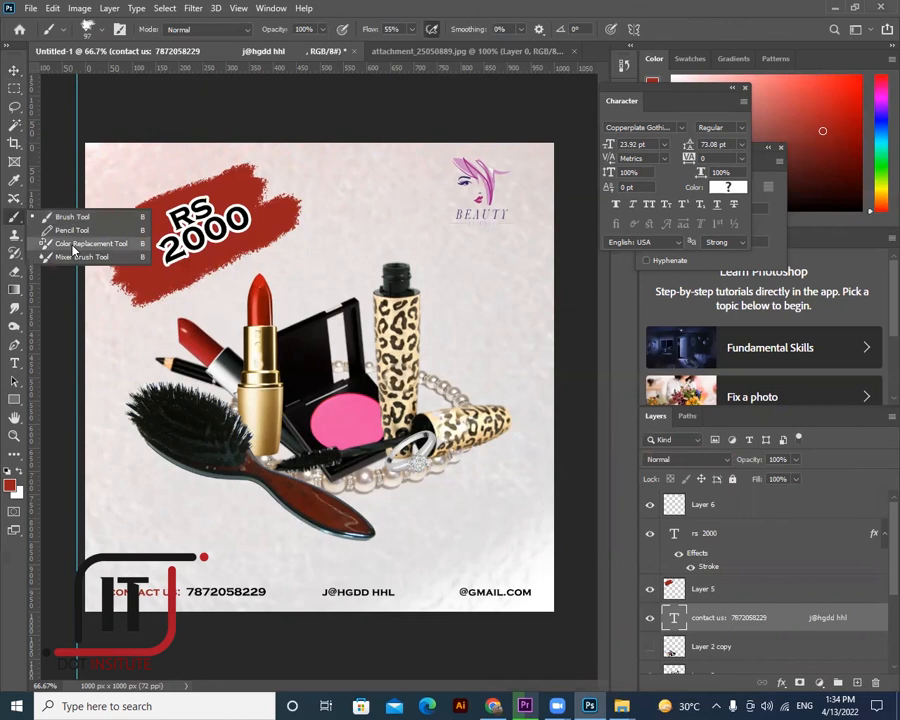